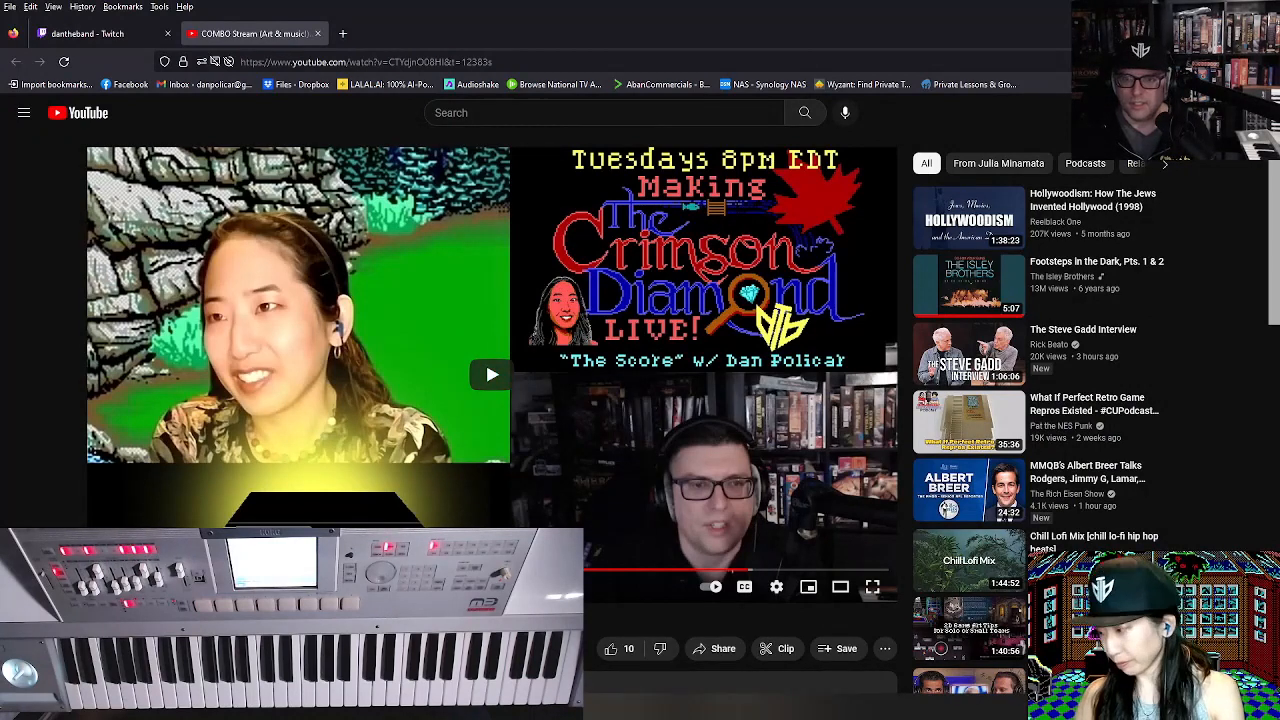
Play the COMBO Stream recording from January 17, 2023 in full screen.
mouse_move(968, 452)
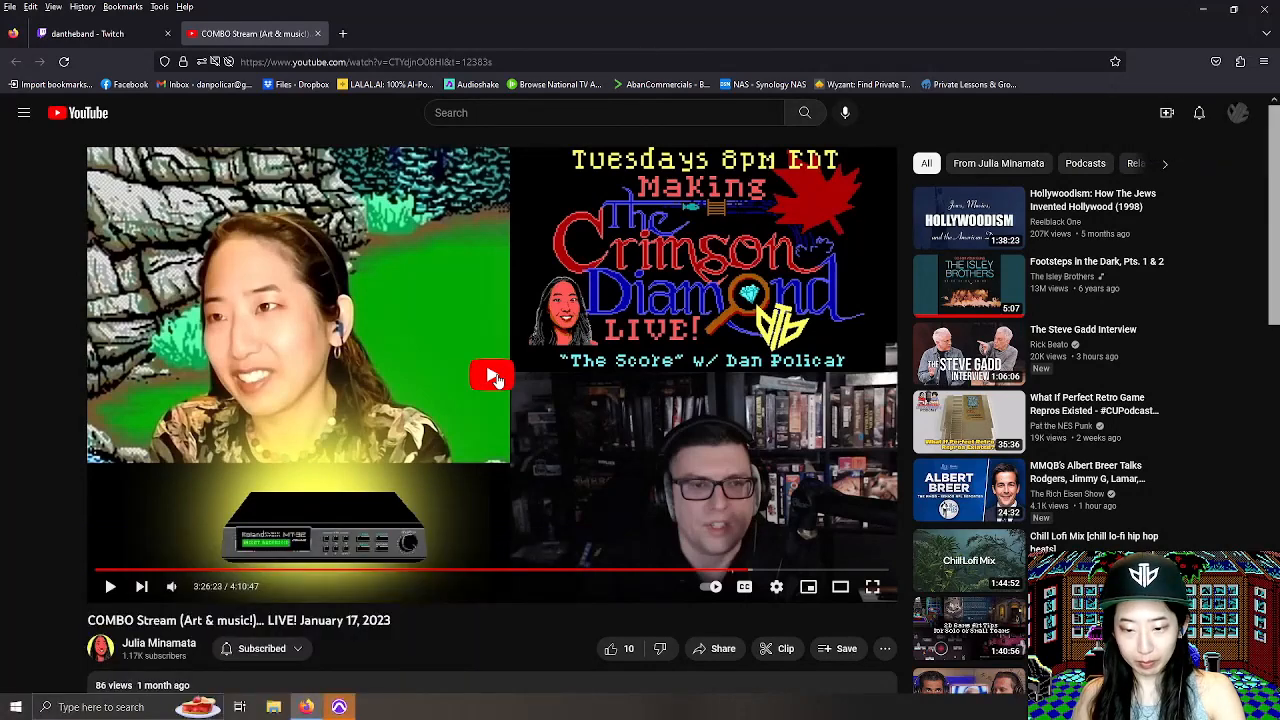
left_click(491, 377)
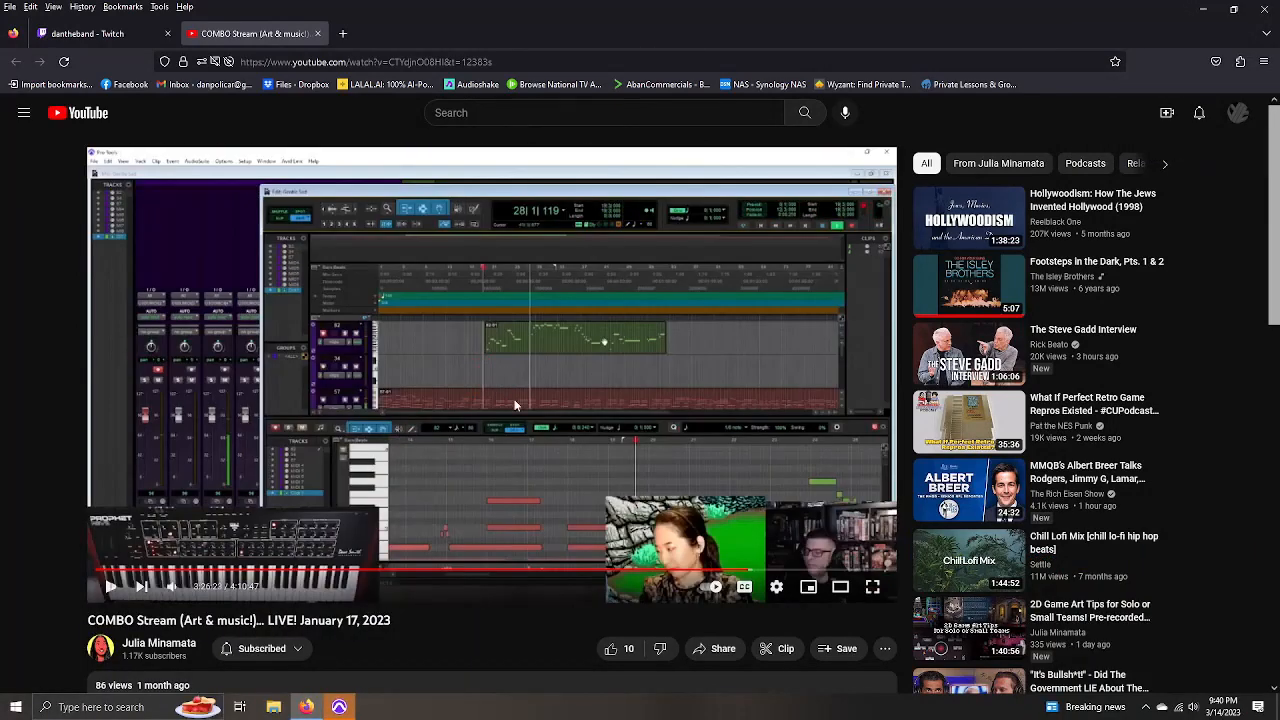
left_click(874, 596)
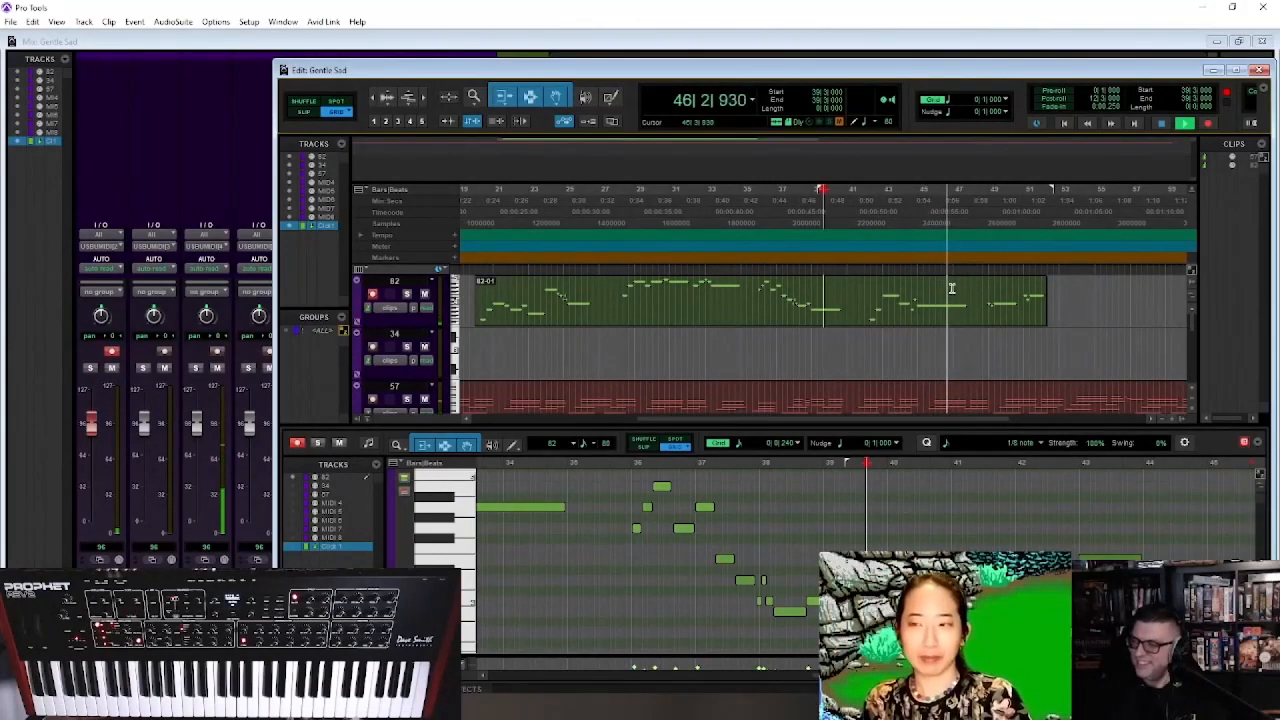
key("space")
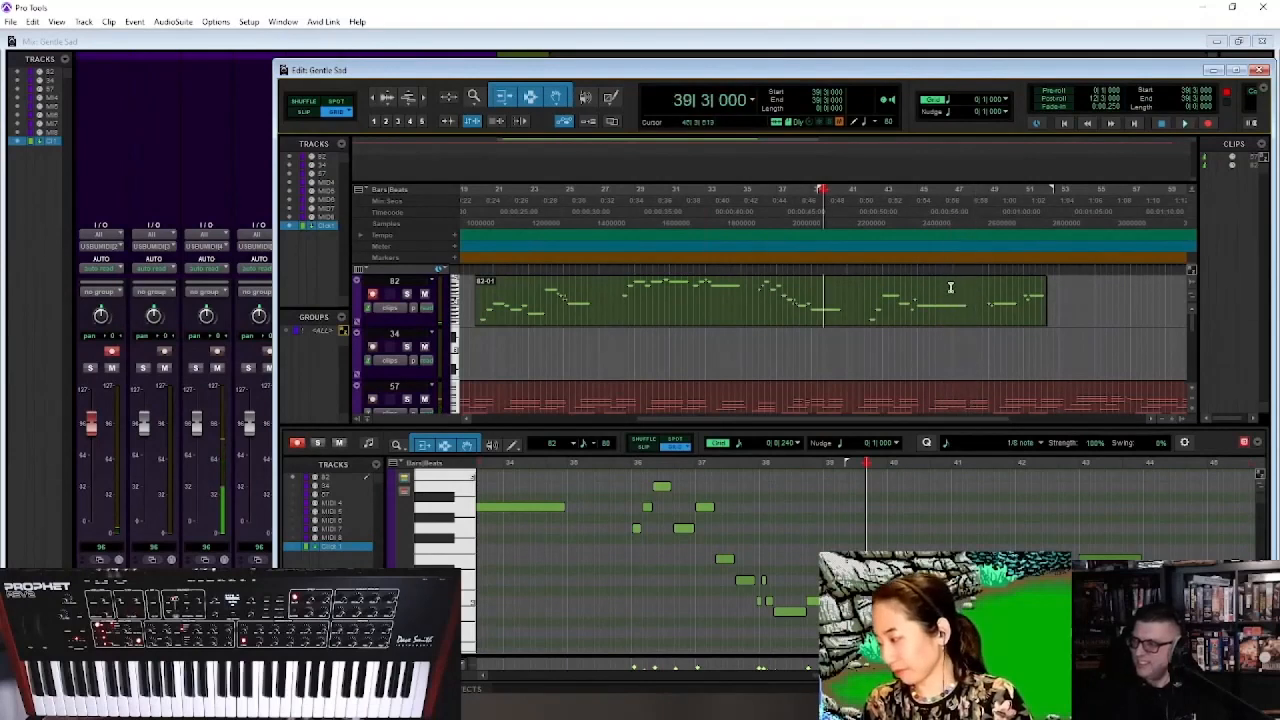
left_click(947, 288)
left_click(920, 606)
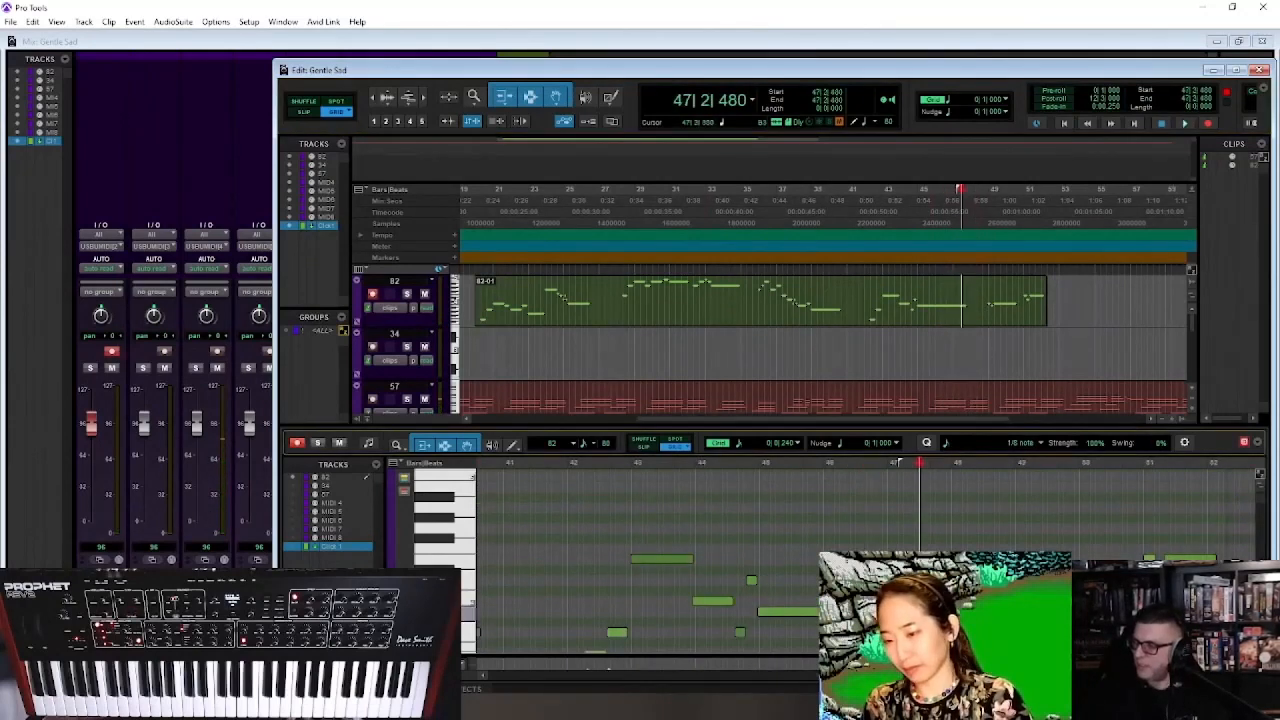
left_click_drag(933, 611, 898, 611)
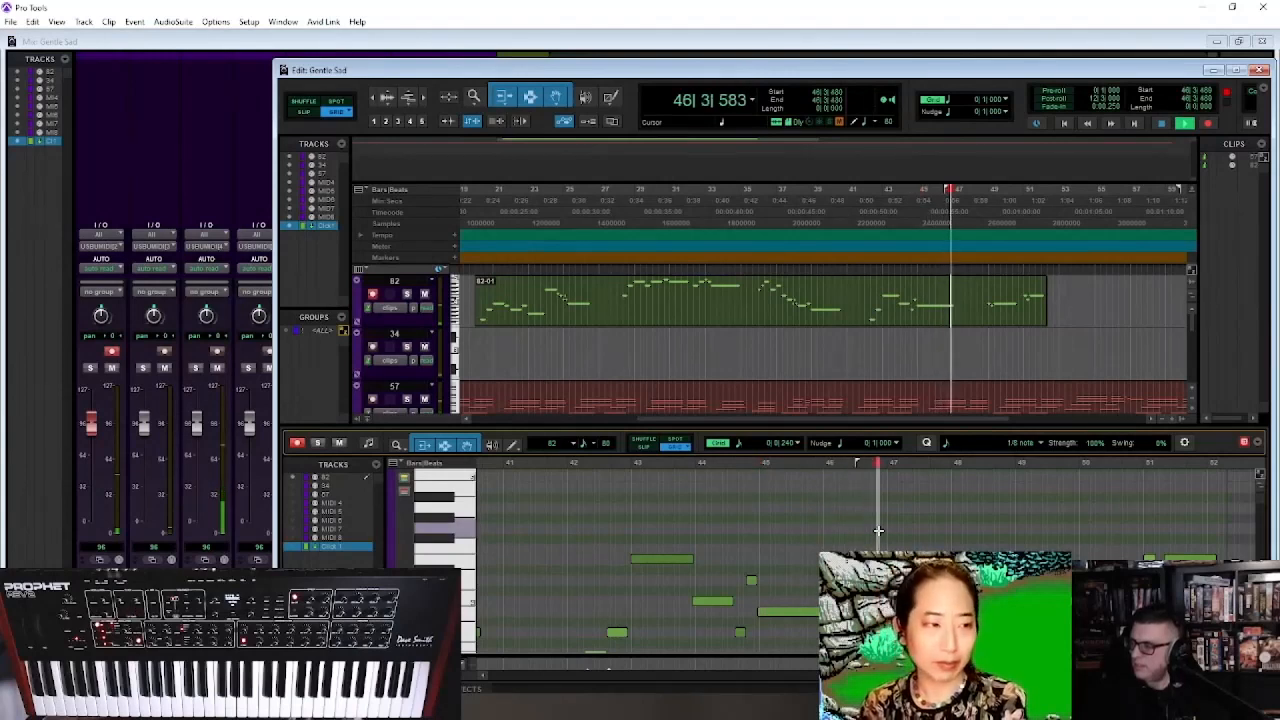
left_click_drag(894, 611, 887, 611)
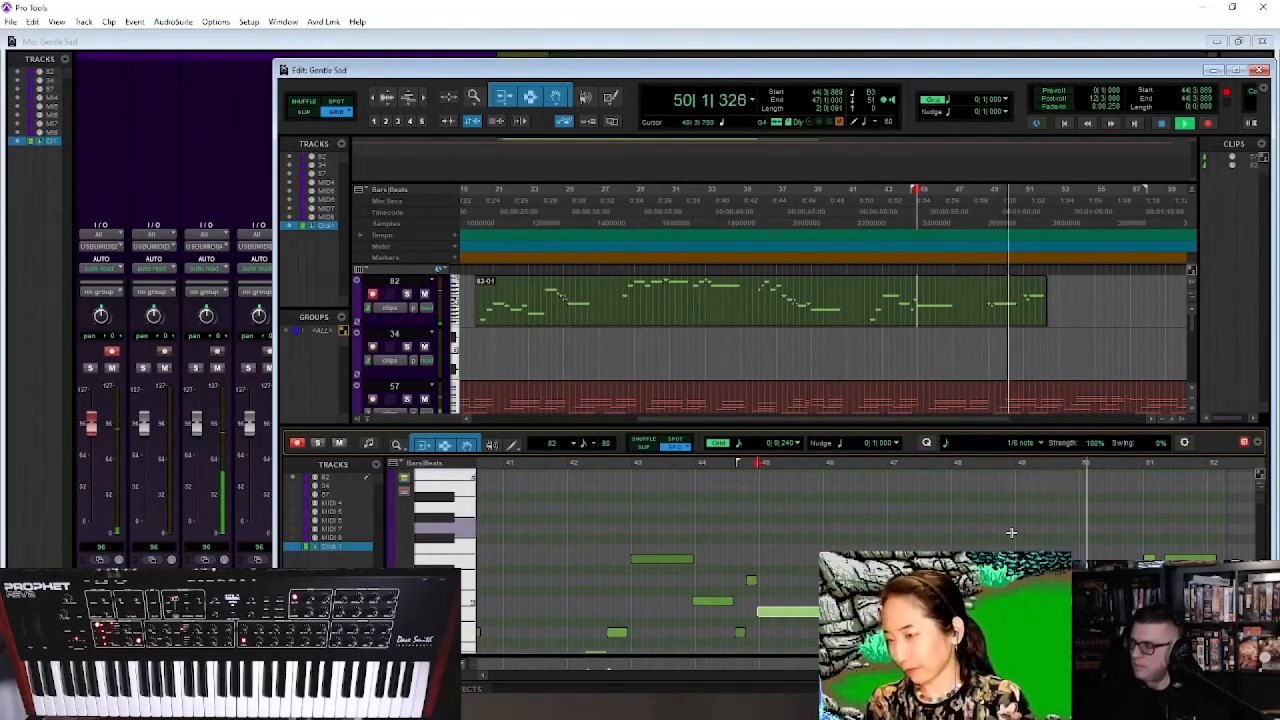
key("r")
key("r")
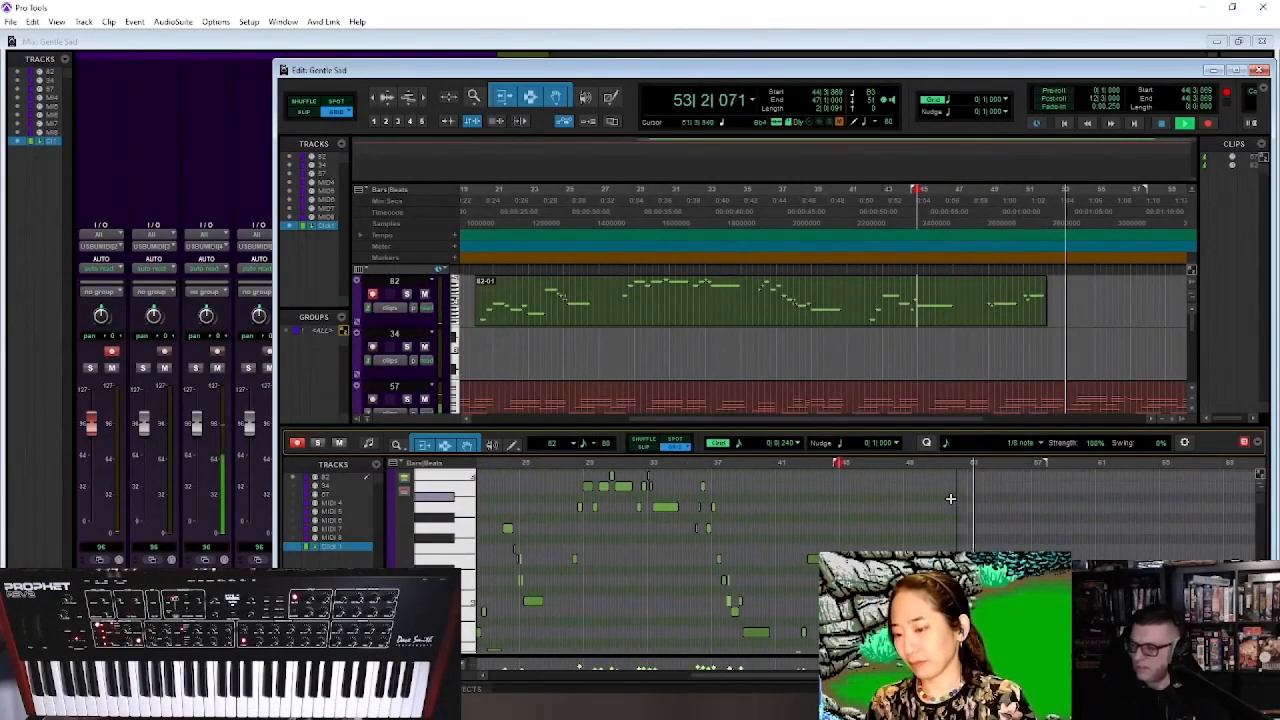
key("space")
left_click(945, 481)
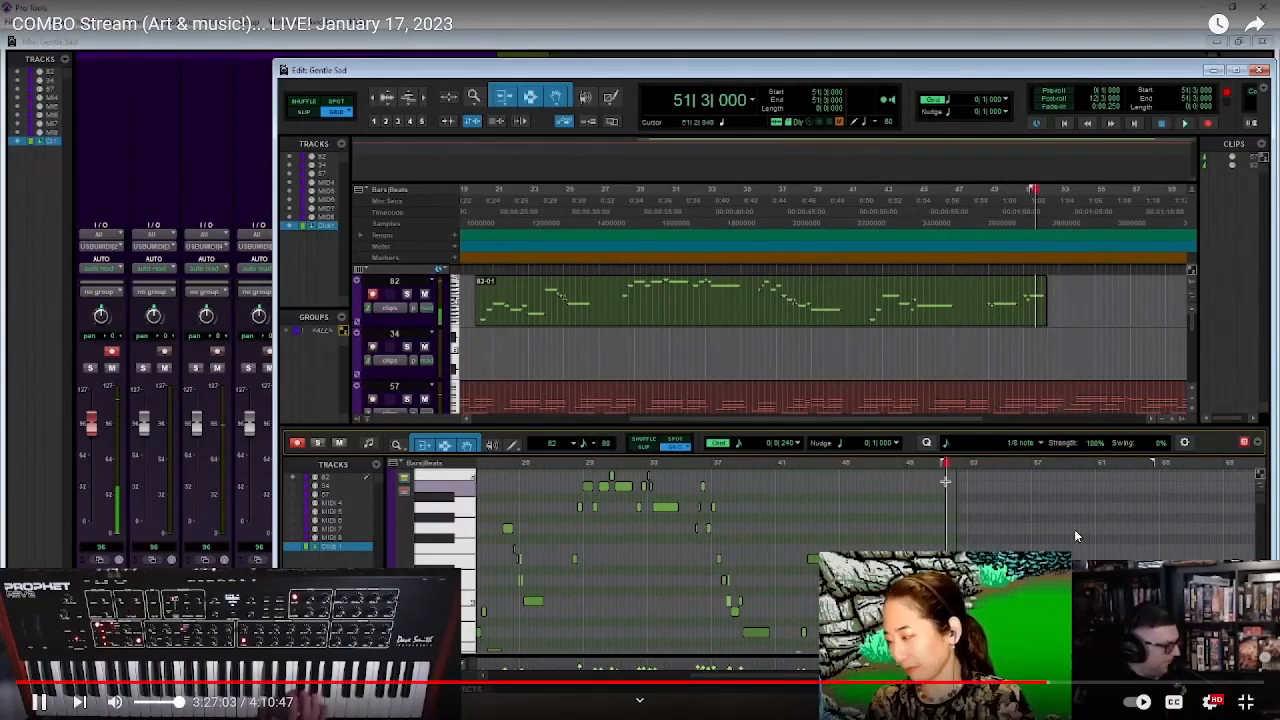
End the full-screen viewing of the stream recording and switch to Pro Tools.
left_click(730, 397)
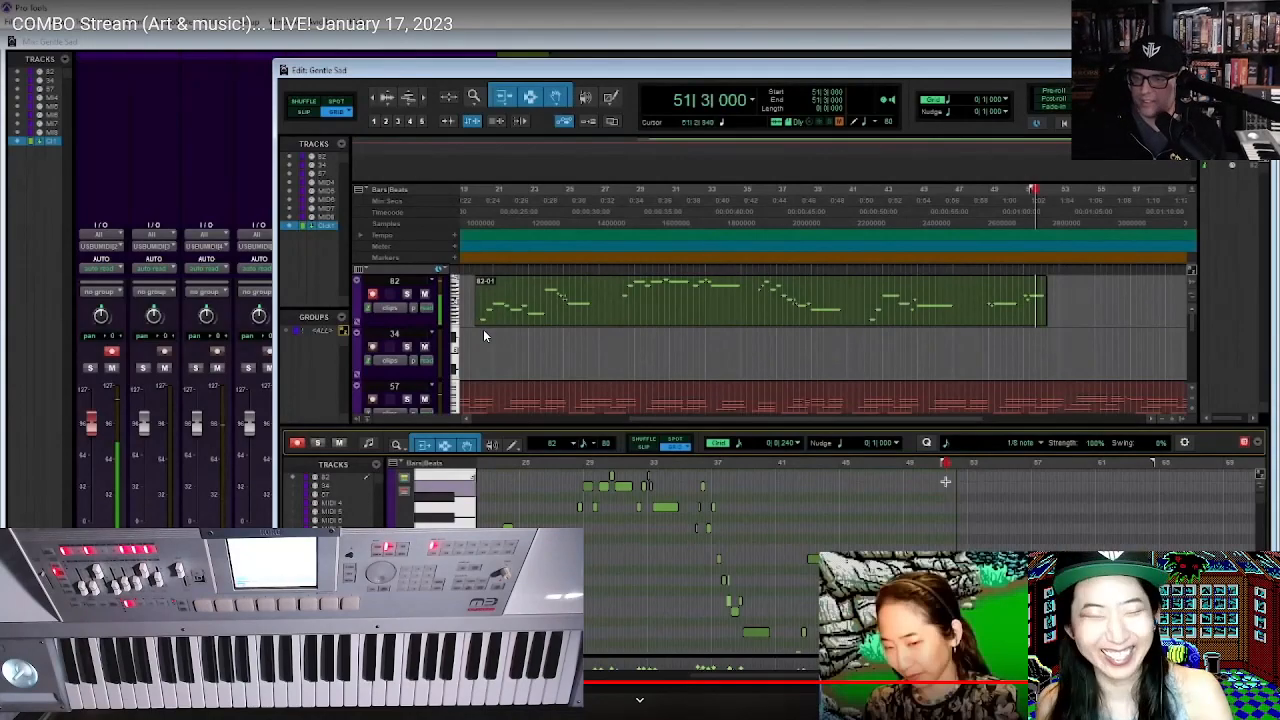
key("Escape")
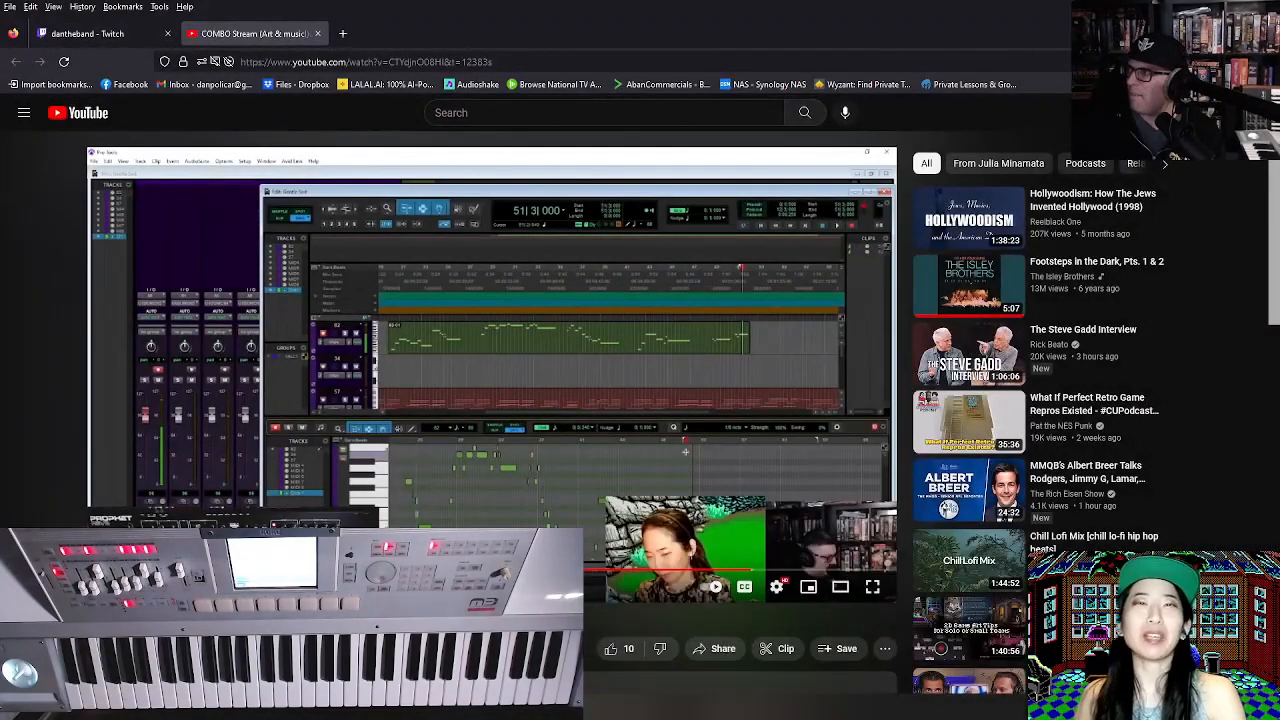
left_click(1202, 8)
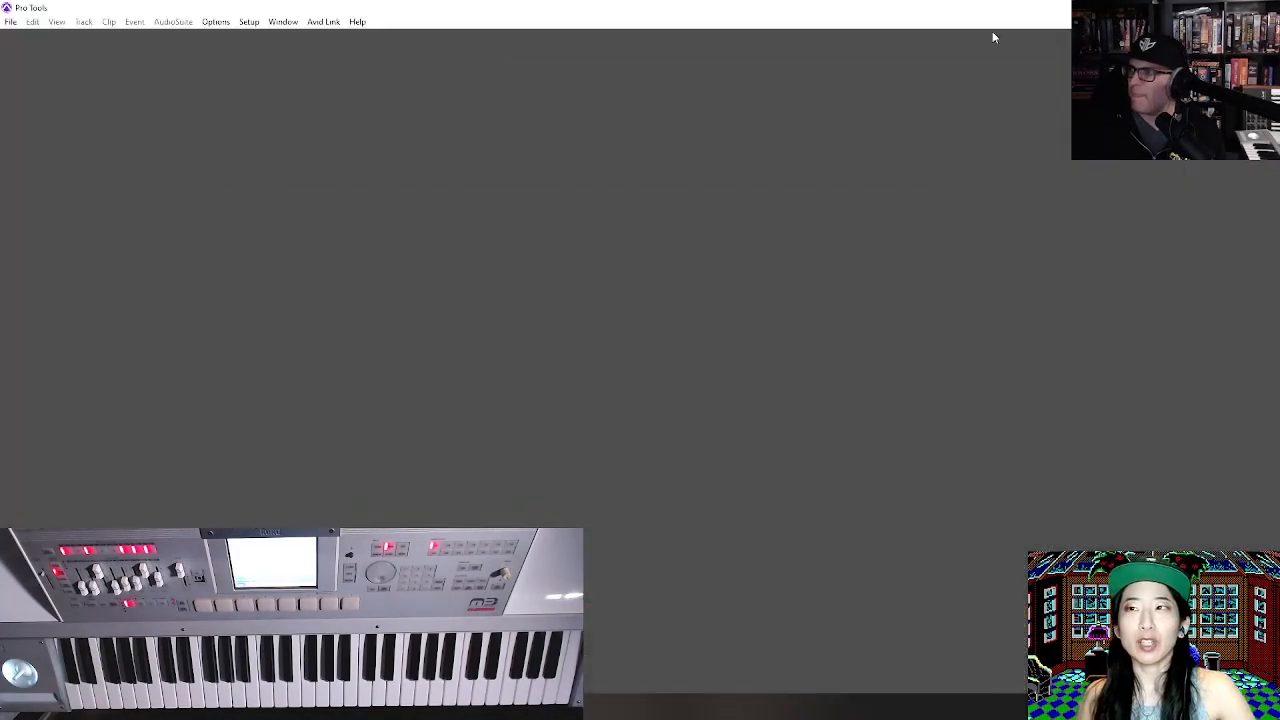
Start opening a session and browse to the VIDEO (G:) drive.
left_click(11, 22)
left_click(40, 48)
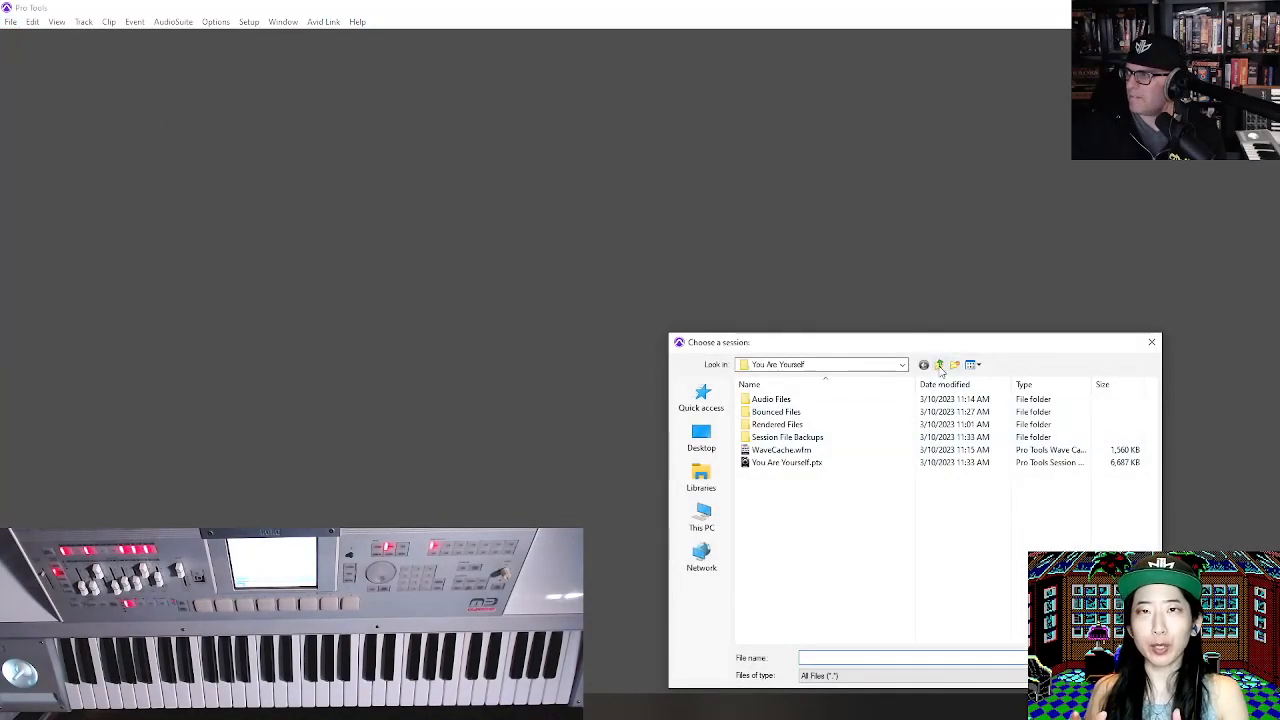
left_click(940, 366)
left_click(940, 366)
left_click(940, 366)
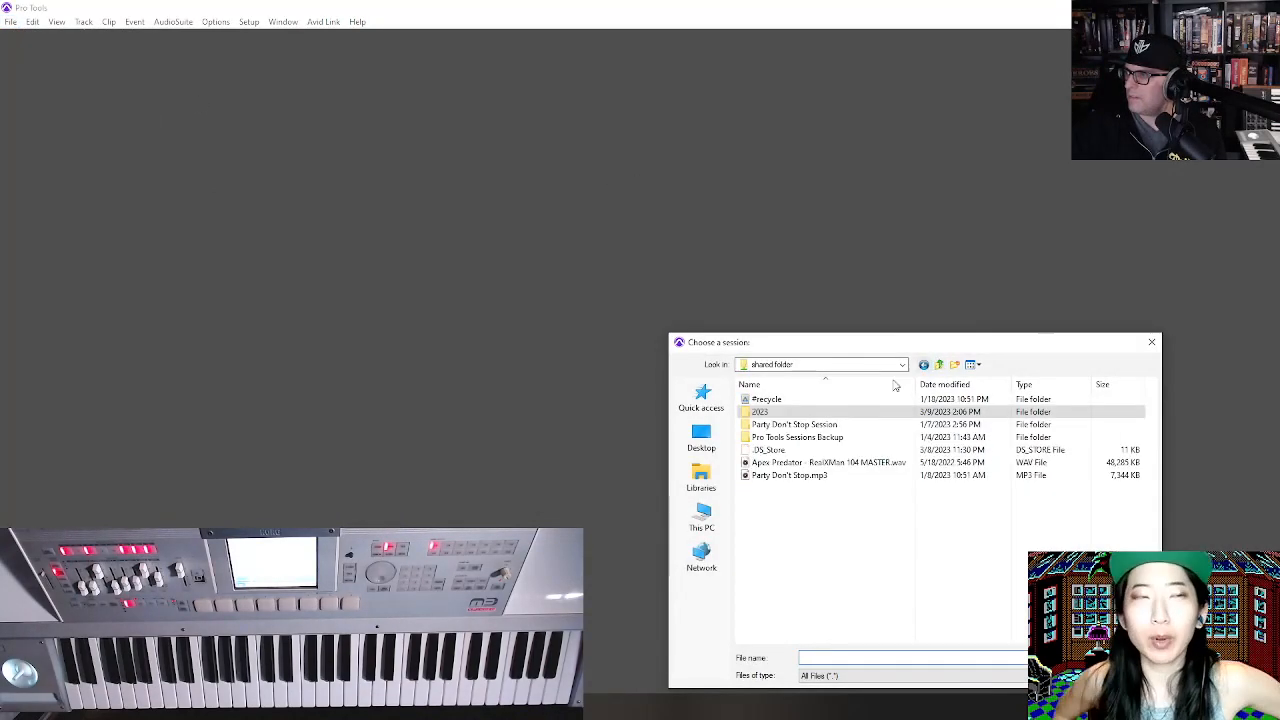
left_click(940, 366)
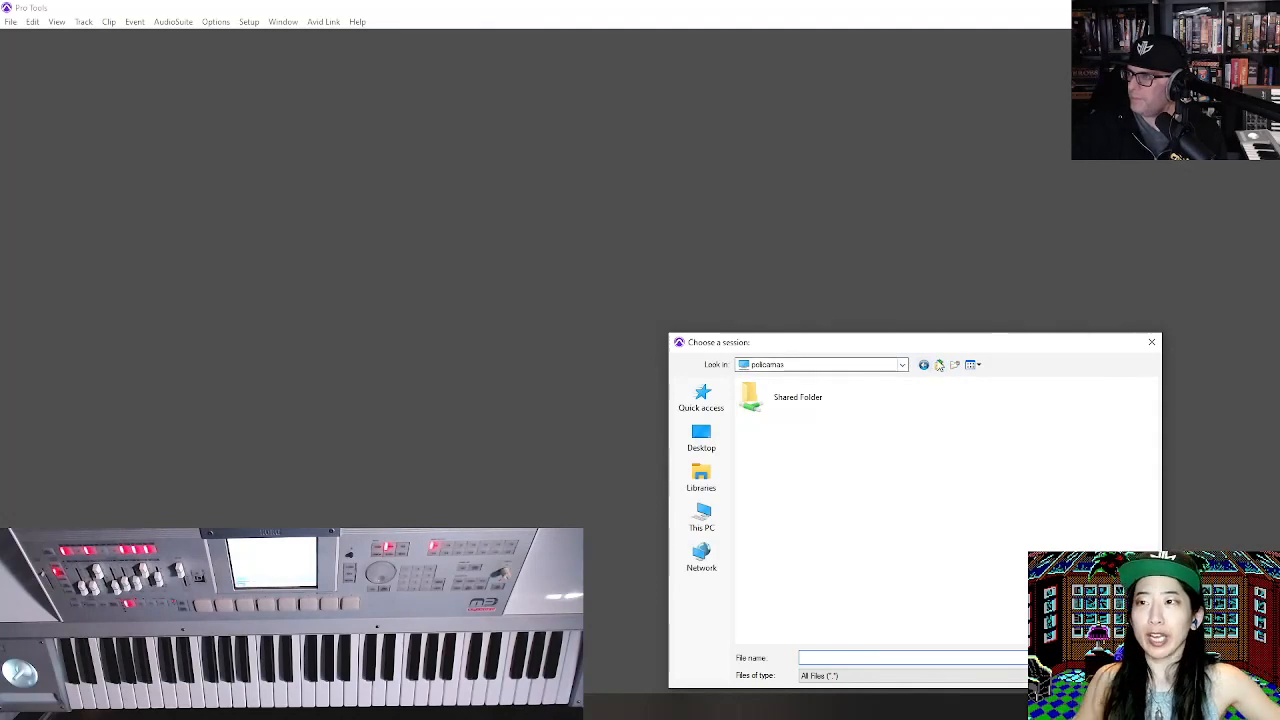
left_click(701, 558)
left_click(701, 518)
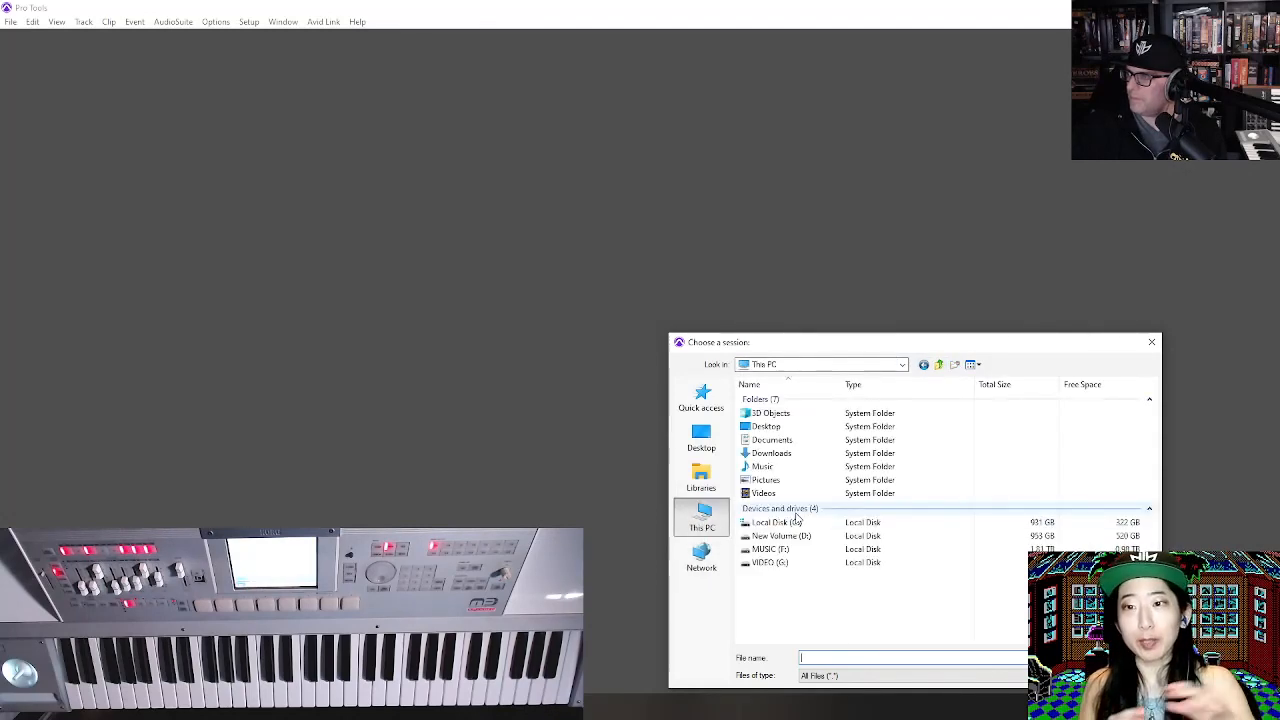
double_click(770, 562)
Look for the session in the drive's 2023 folder and in the TCD folder inside 2022.
double_click(794, 450)
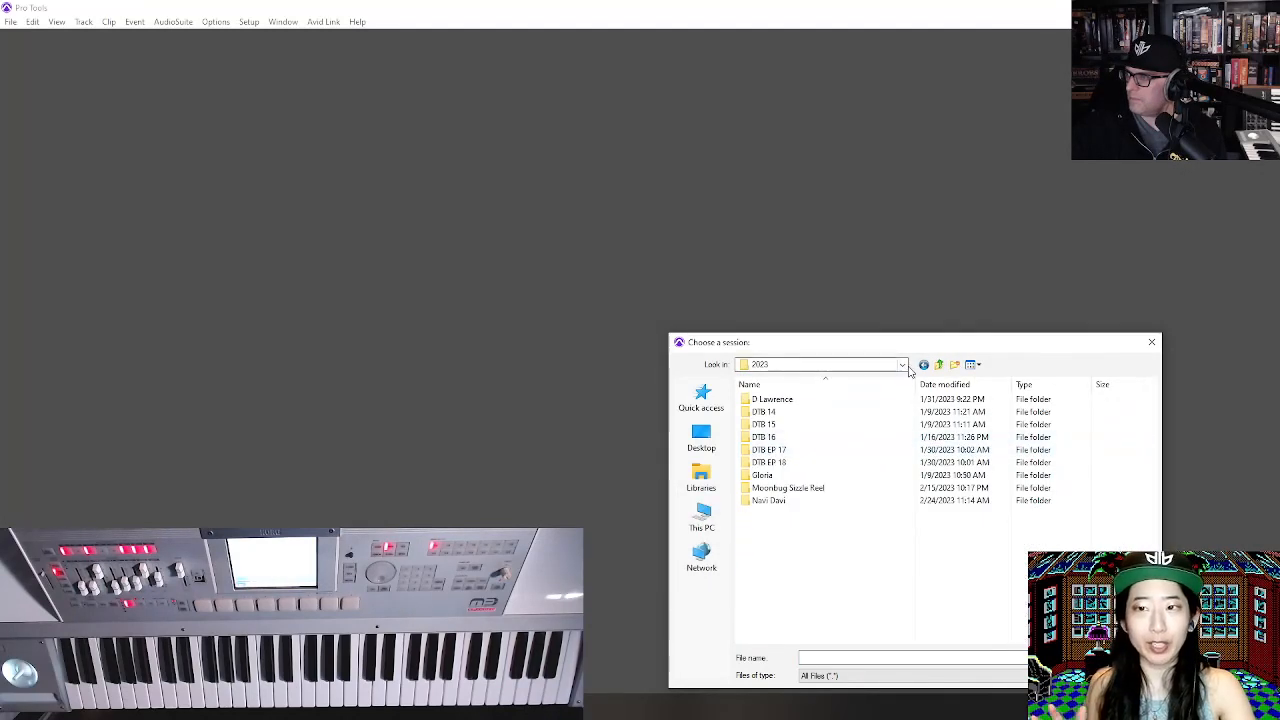
left_click(939, 365)
double_click(771, 449)
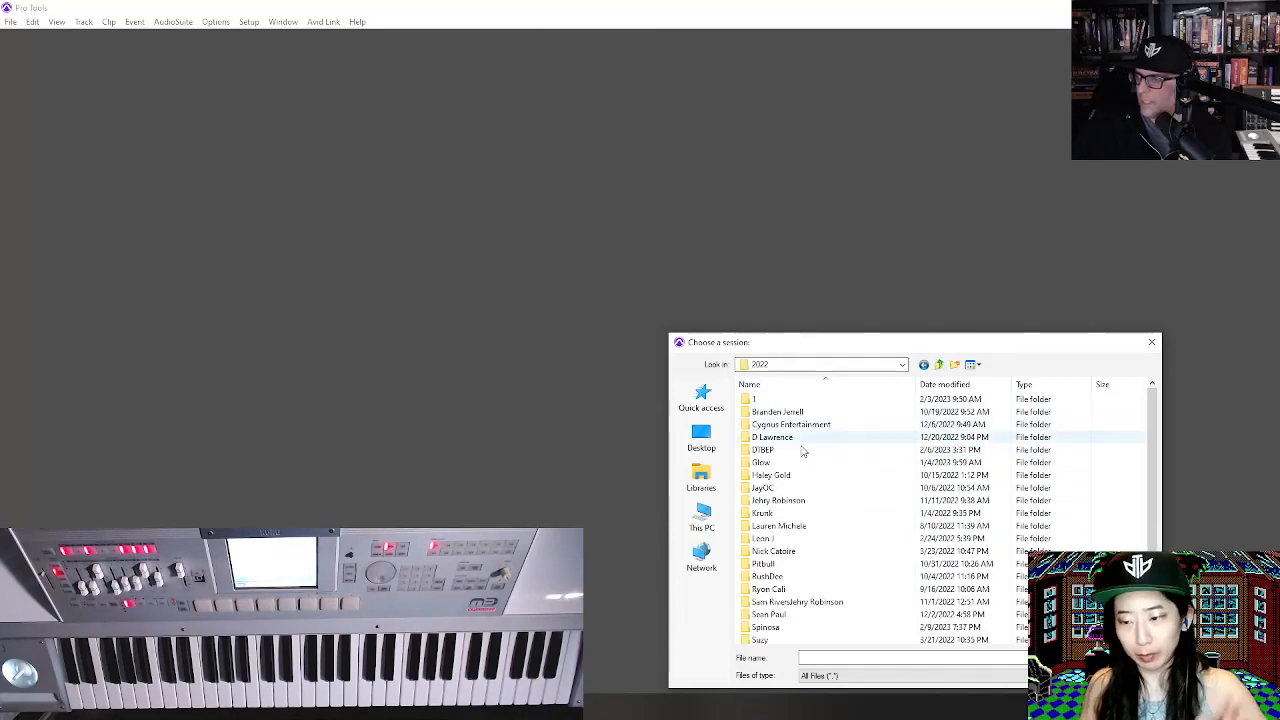
scroll(806, 500, "down", 1)
double_click(778, 617)
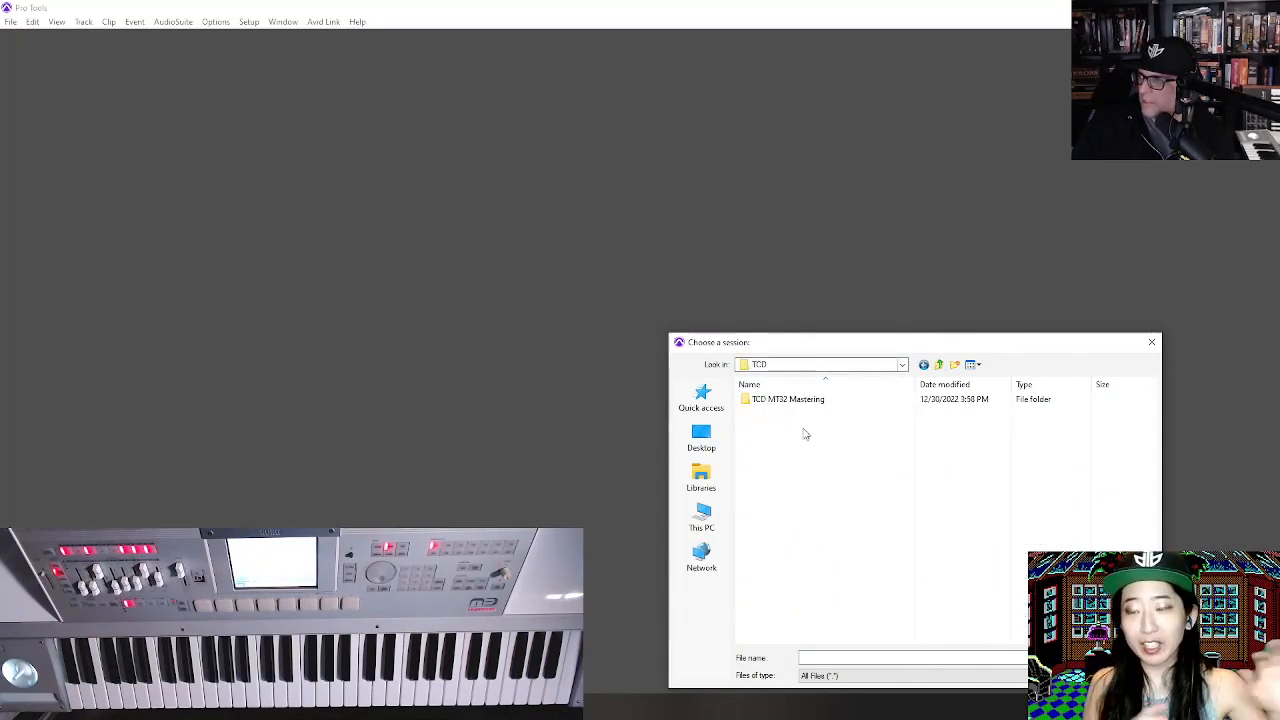
left_click(939, 365)
left_click(939, 365)
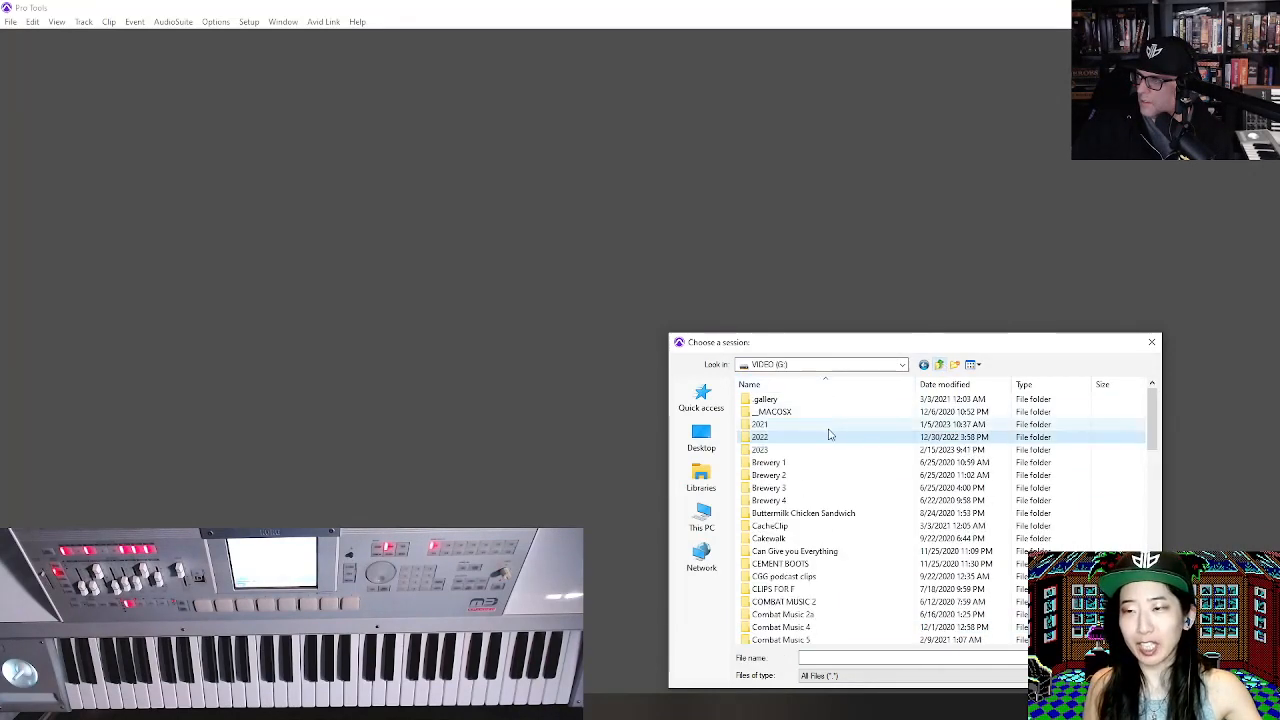
Open Gentle Sad.ptx from the Gentle Sad folder under 2021 and TCD, declining the detailed report.
double_click(809, 432)
scroll(797, 594, "down", 5)
scroll(797, 594, "down", 3)
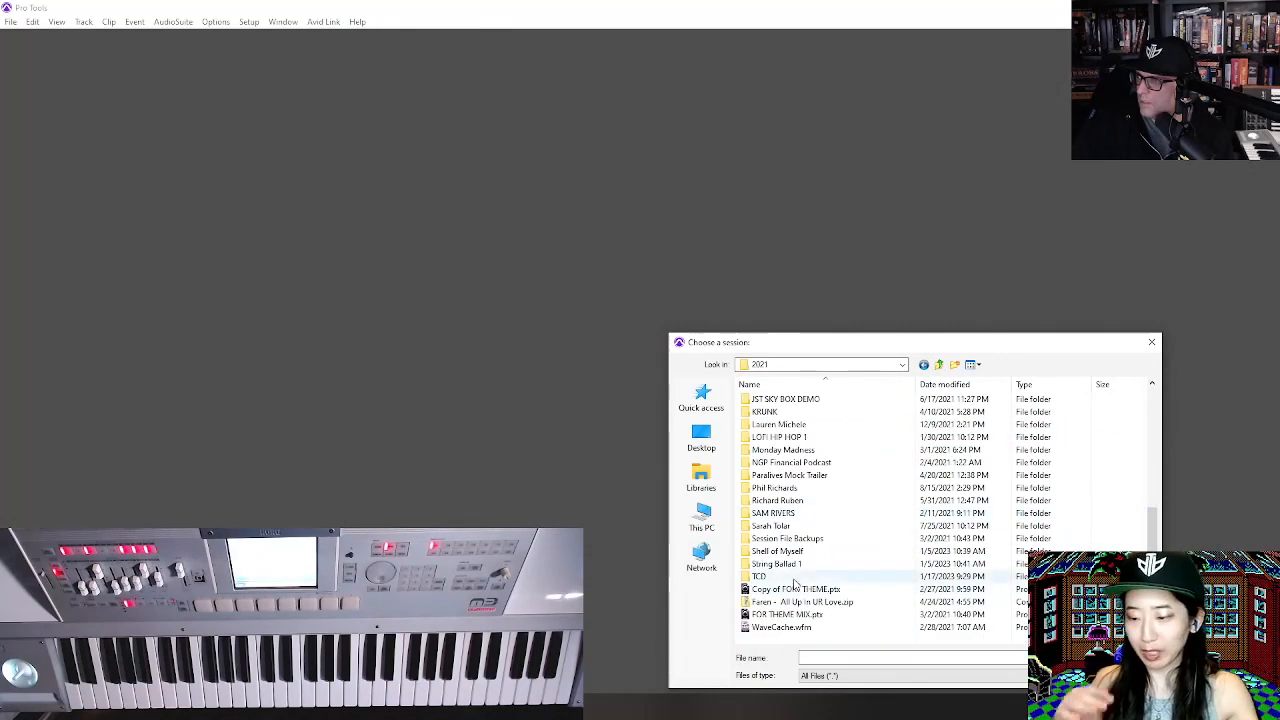
double_click(797, 578)
scroll(797, 574, "down", 4)
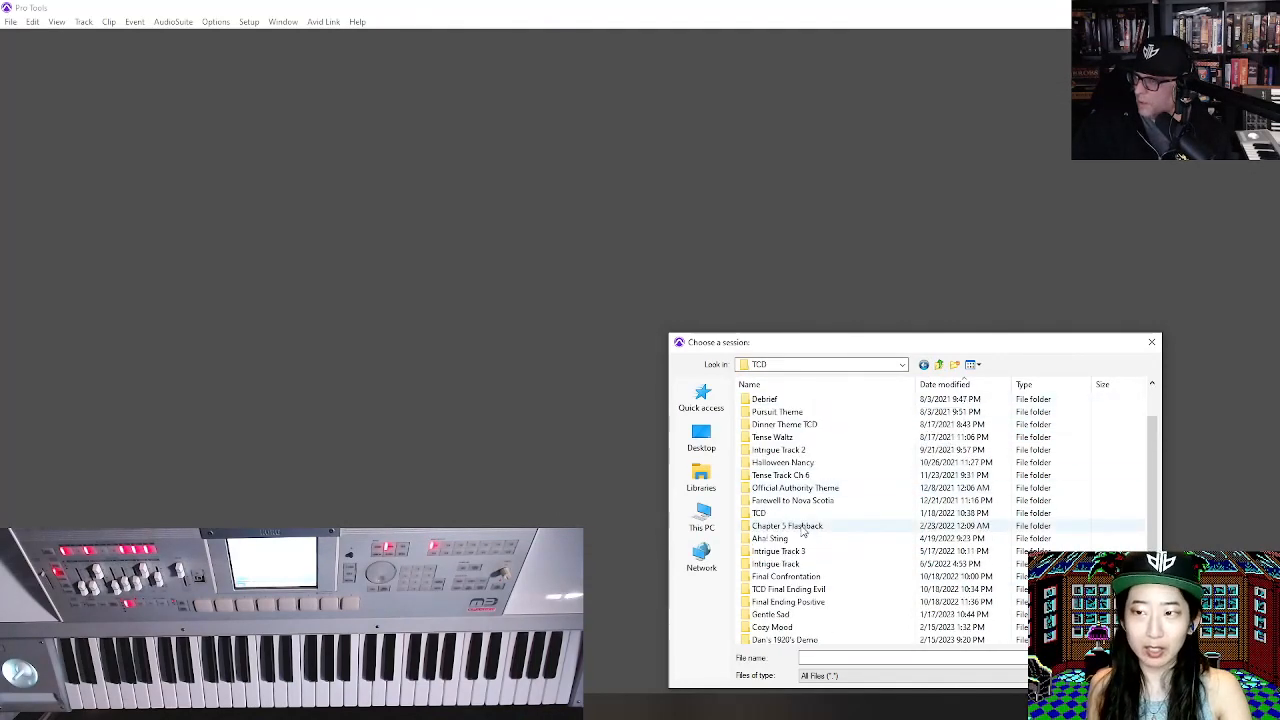
double_click(797, 574)
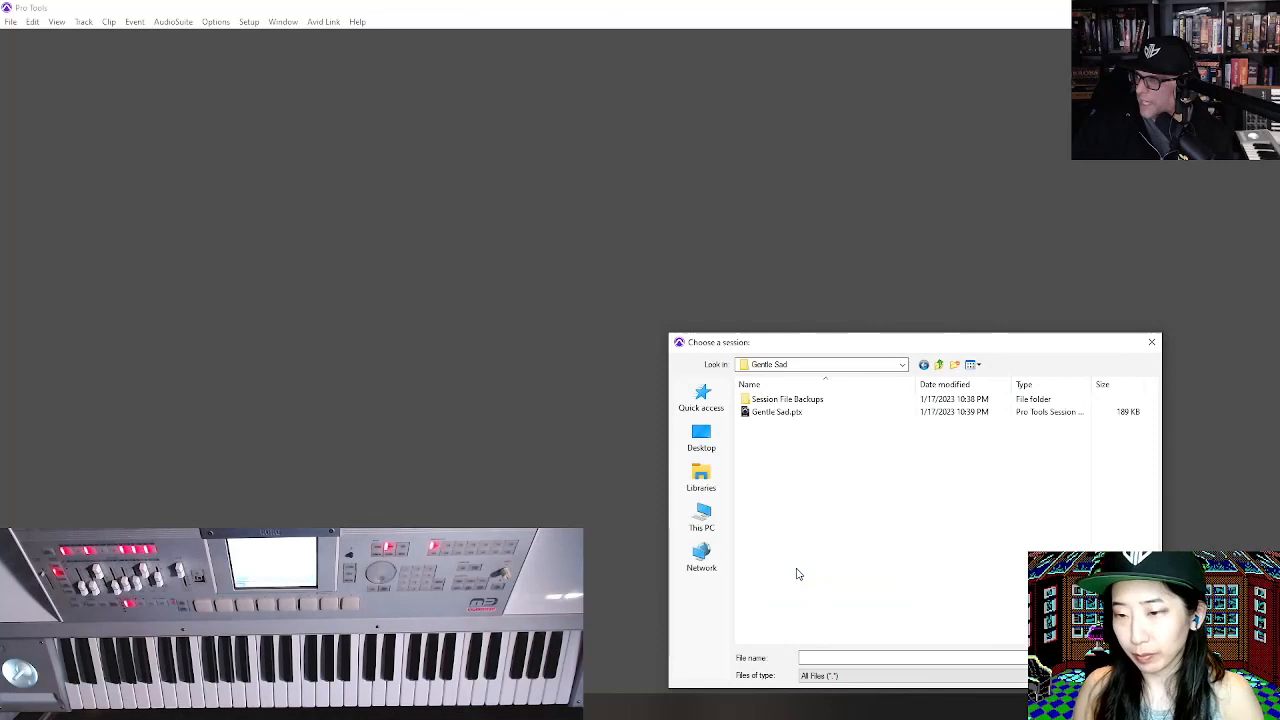
double_click(801, 413)
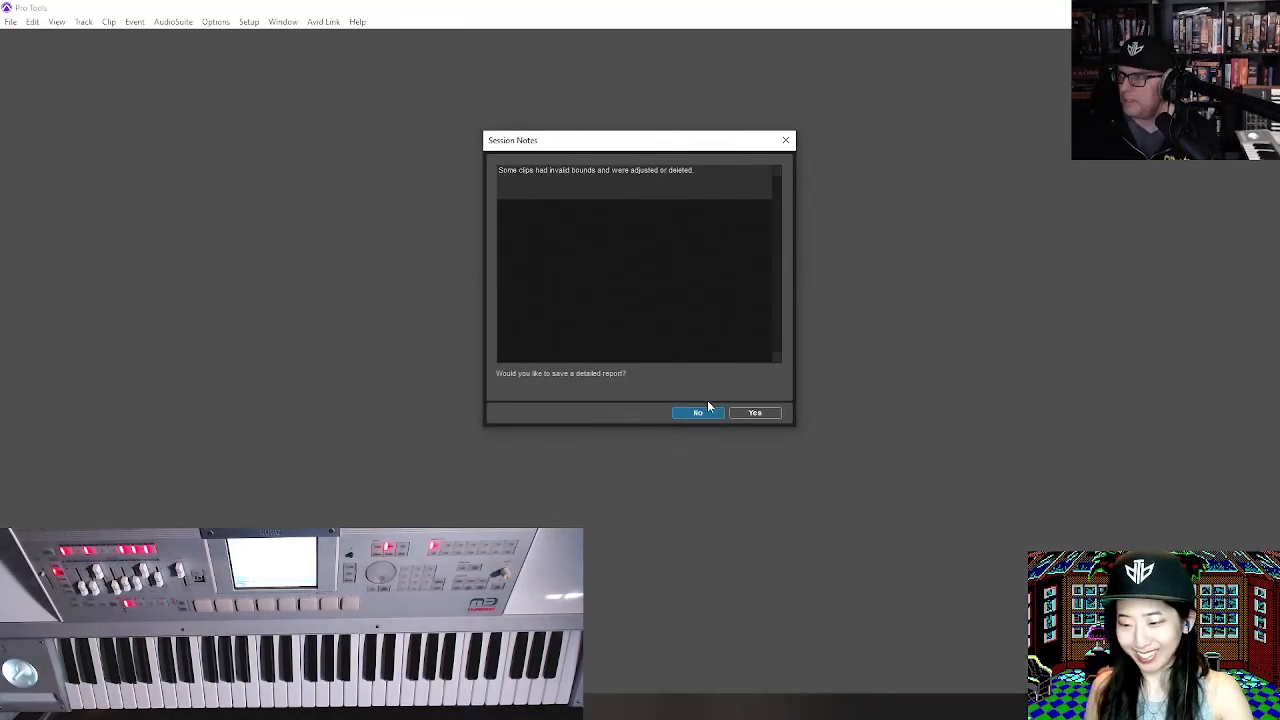
left_click(698, 412)
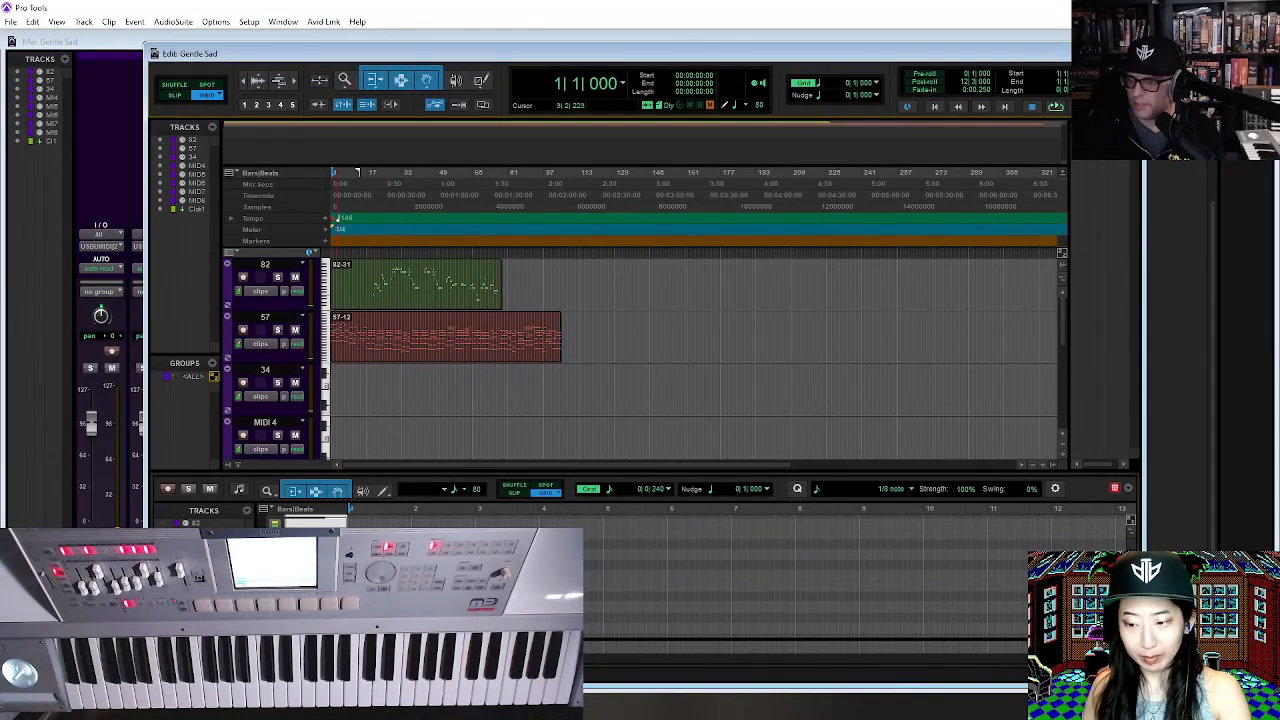
Check the patch selection of track 57 in the Mix window without applying a change.
key("ctrl+equal")
left_click(101, 547)
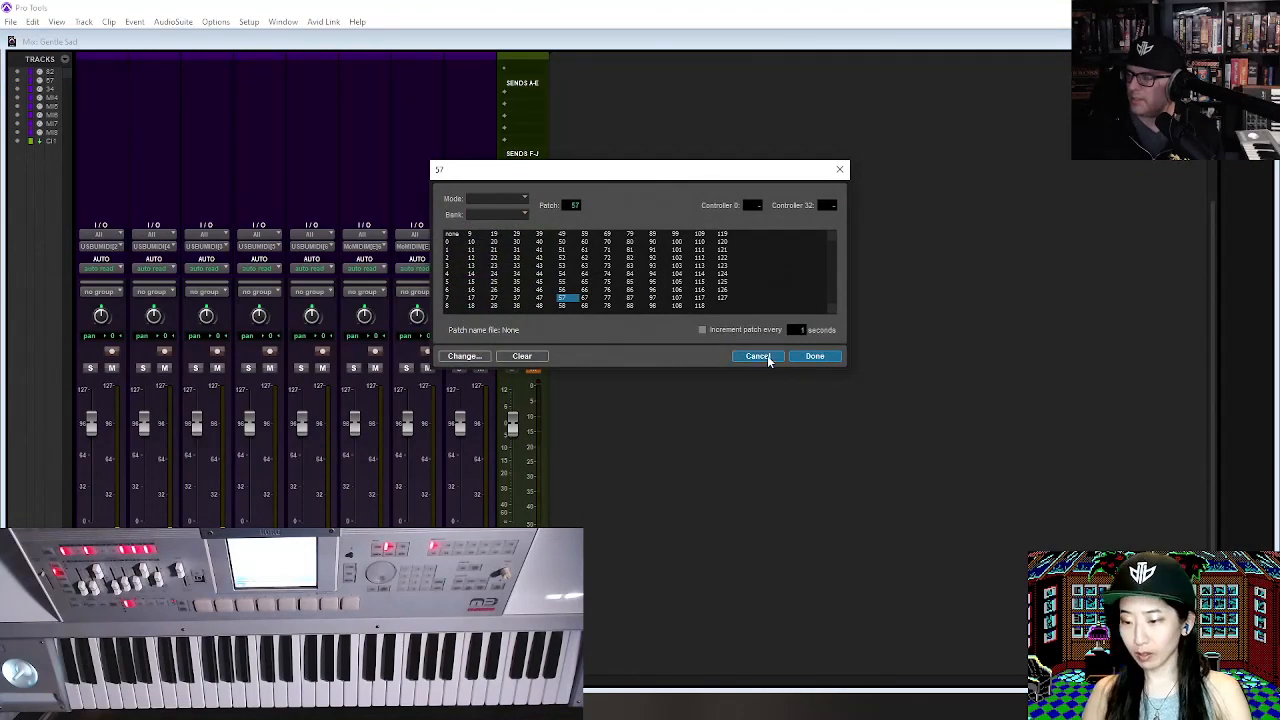
left_click(760, 357)
Play the arrangement from the start in the Edit window and stop playback after listening.
key("ctrl+equal")
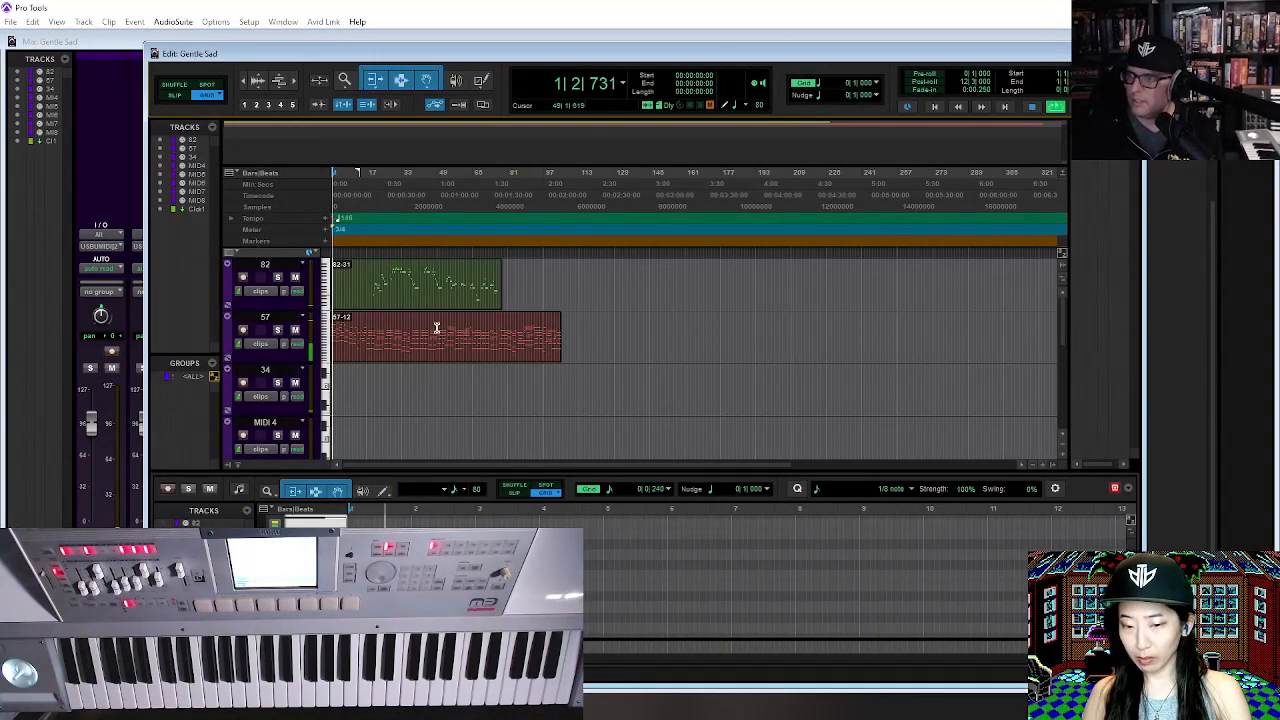
key("ctrl+bracketright")
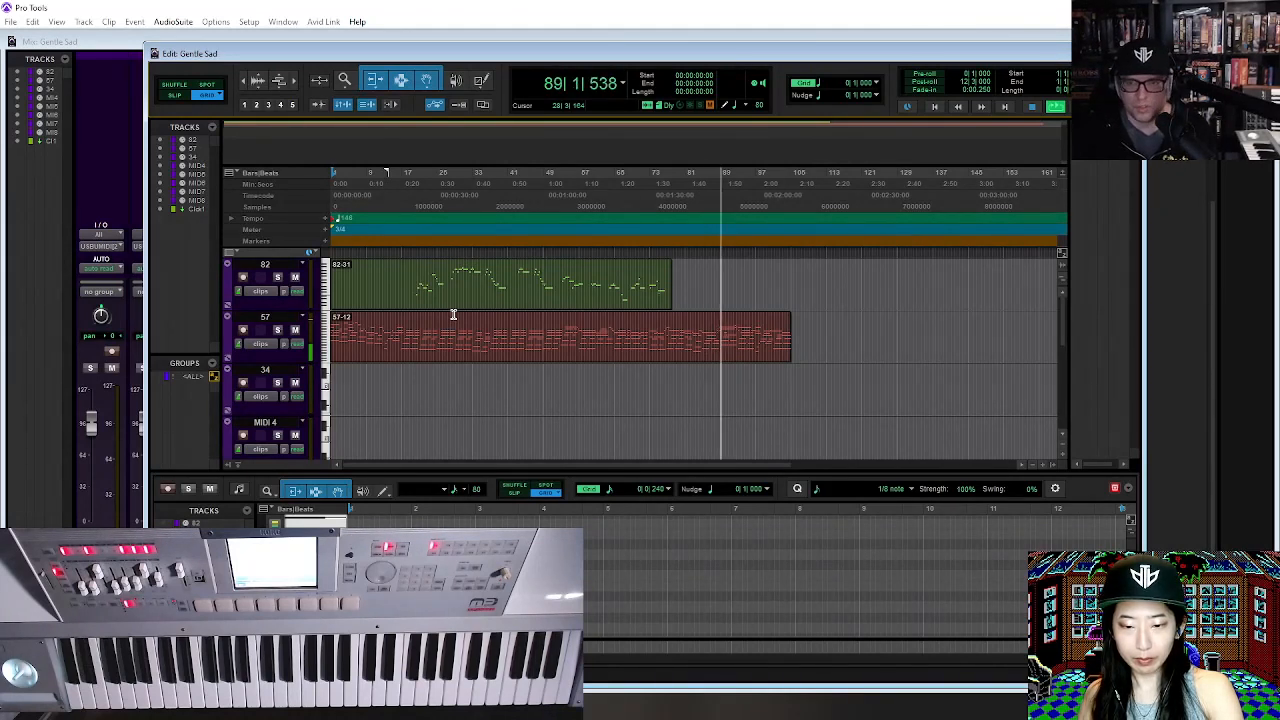
key("space")
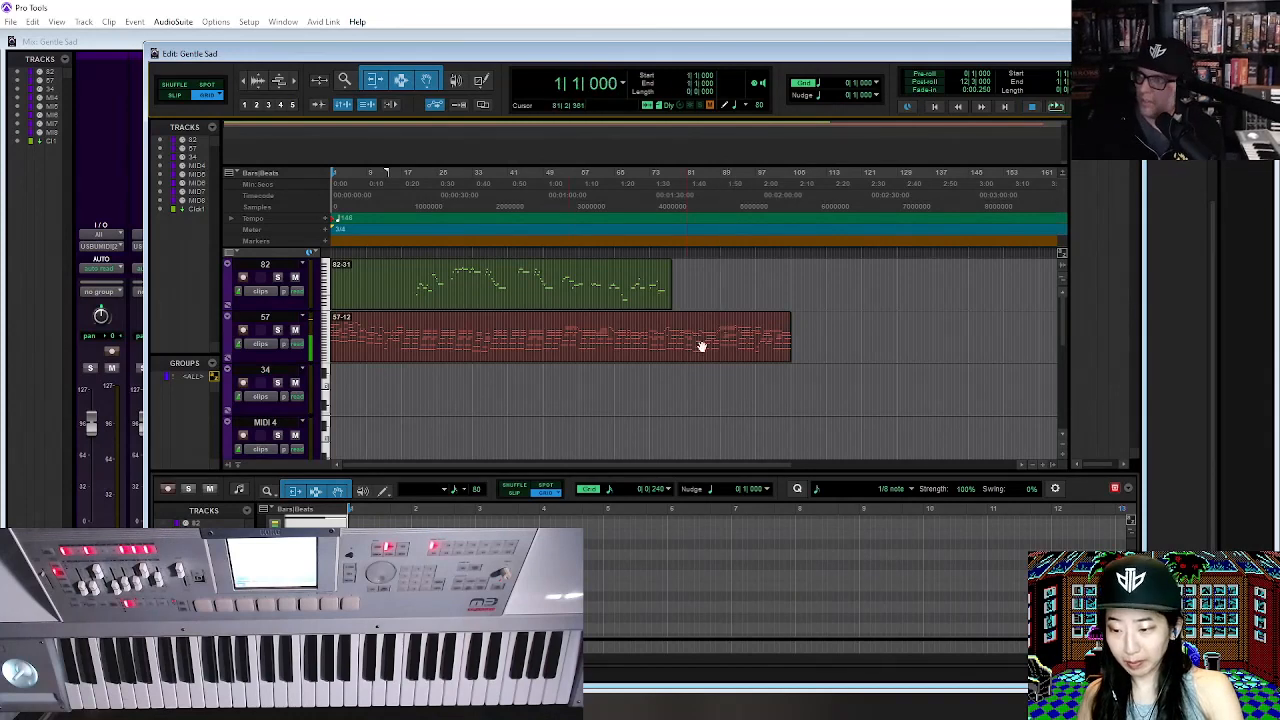
Separate the clip on track 57 at bar 88, with the part from there to its end selected.
left_click(716, 334)
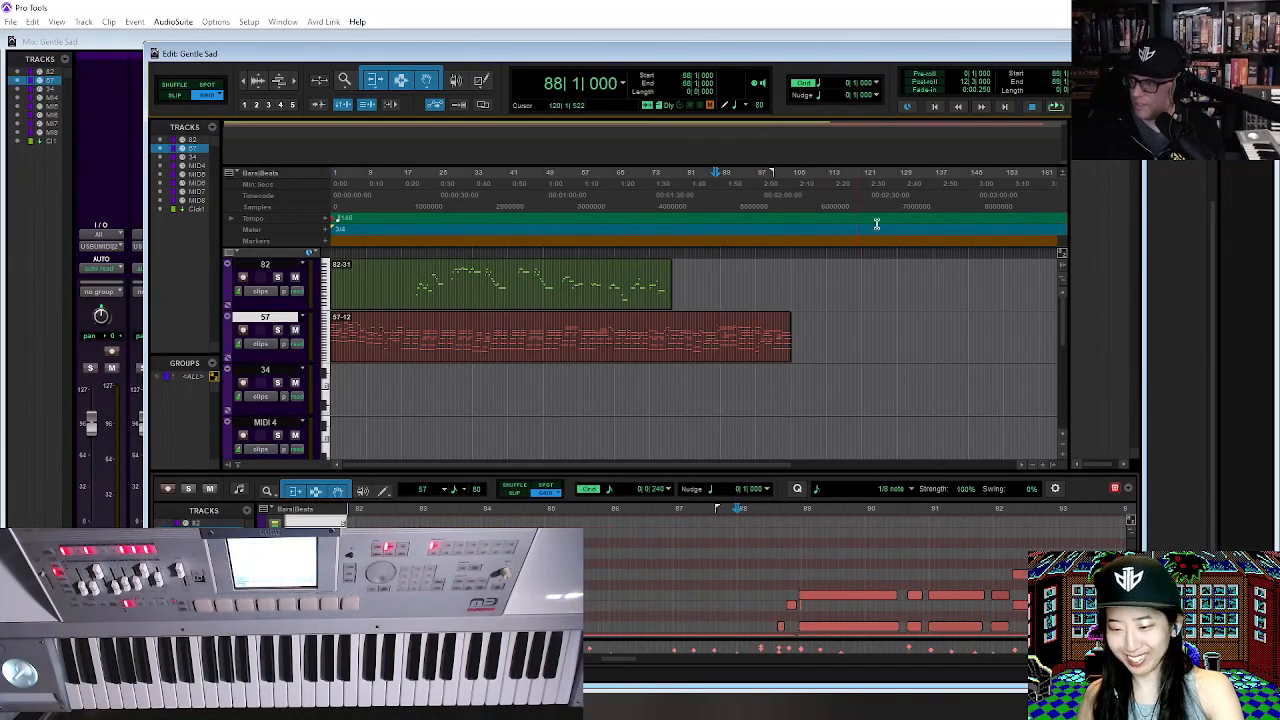
key("t")
key("t")
key("shift+Tab")
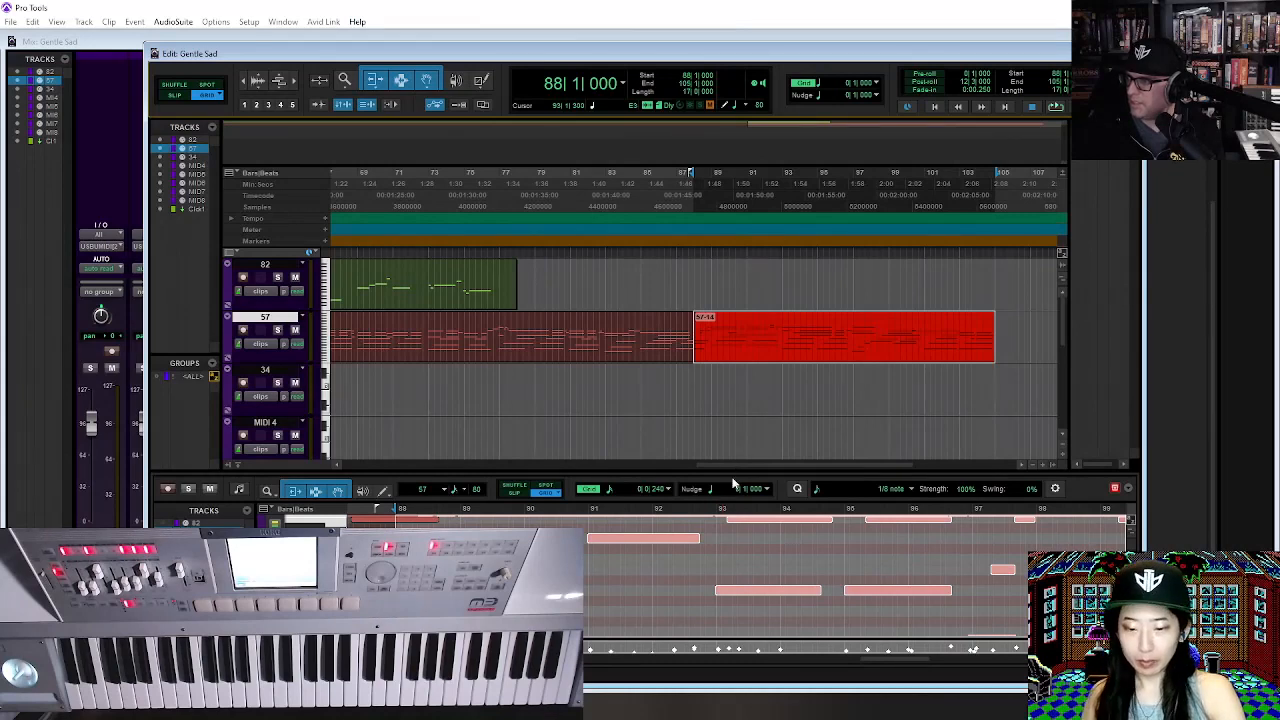
Enlarge the docked MIDI editor to show the notes of the separated track 57 clip.
left_click_drag(732, 470, 697, 300)
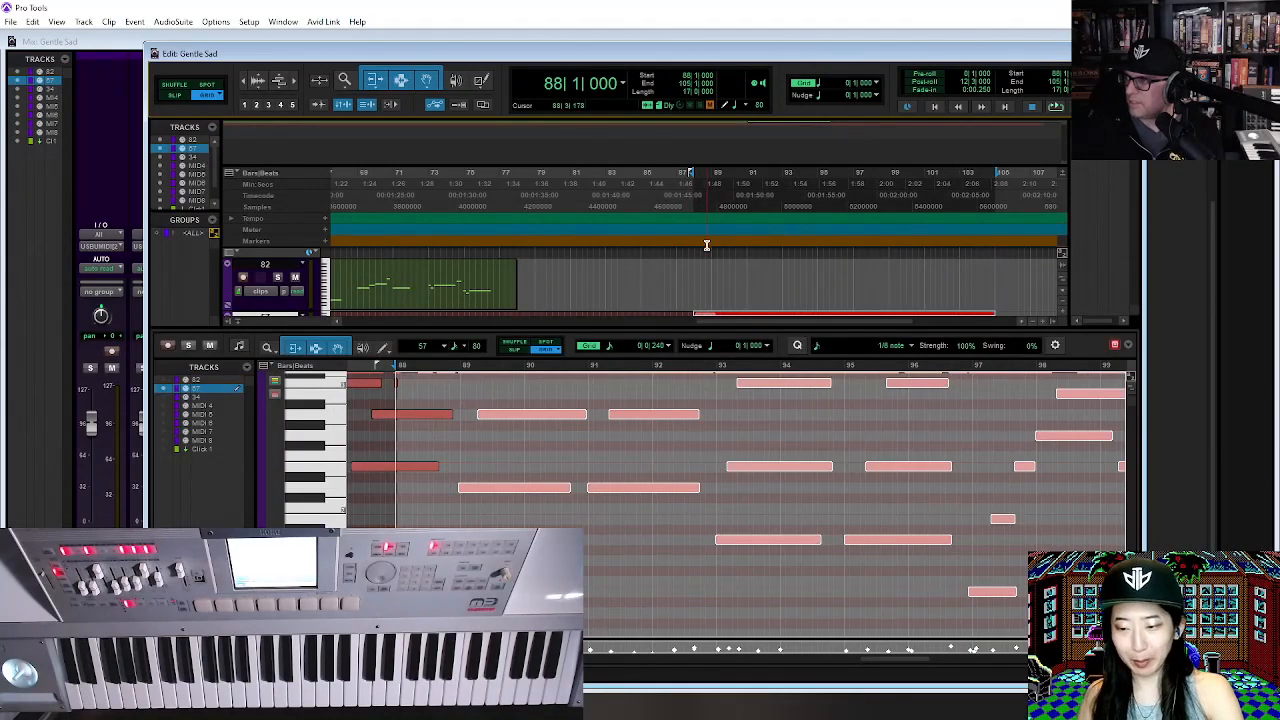
scroll(705, 267, "down", 2)
scroll(697, 374, "up", 5)
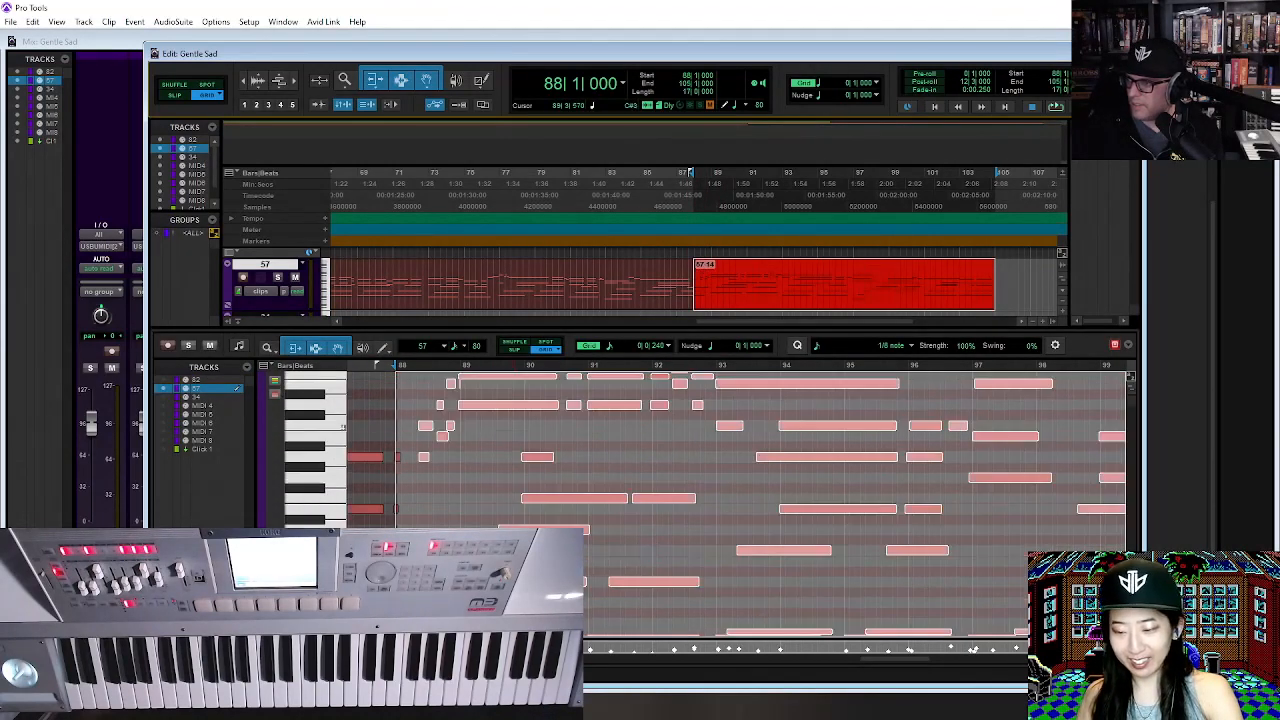
Place the cursor at bar 88 on track 57 and start playback from there.
left_click(711, 285)
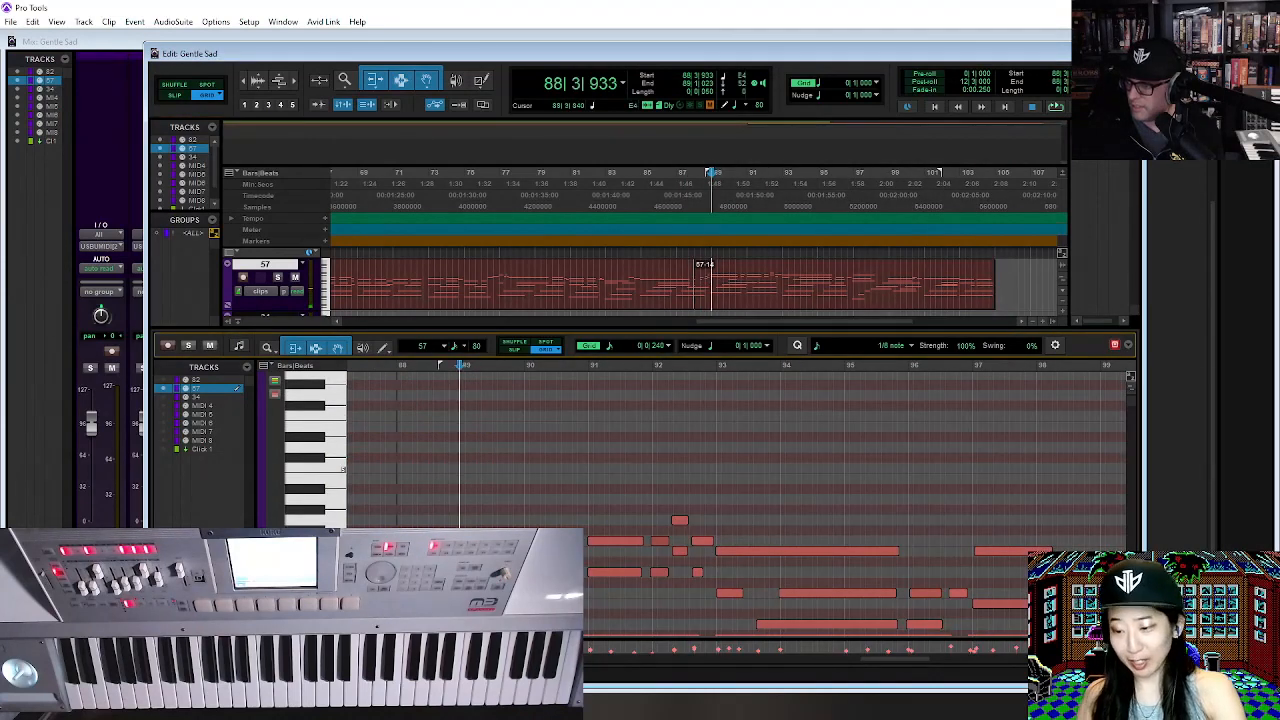
left_click(397, 489)
key("space")
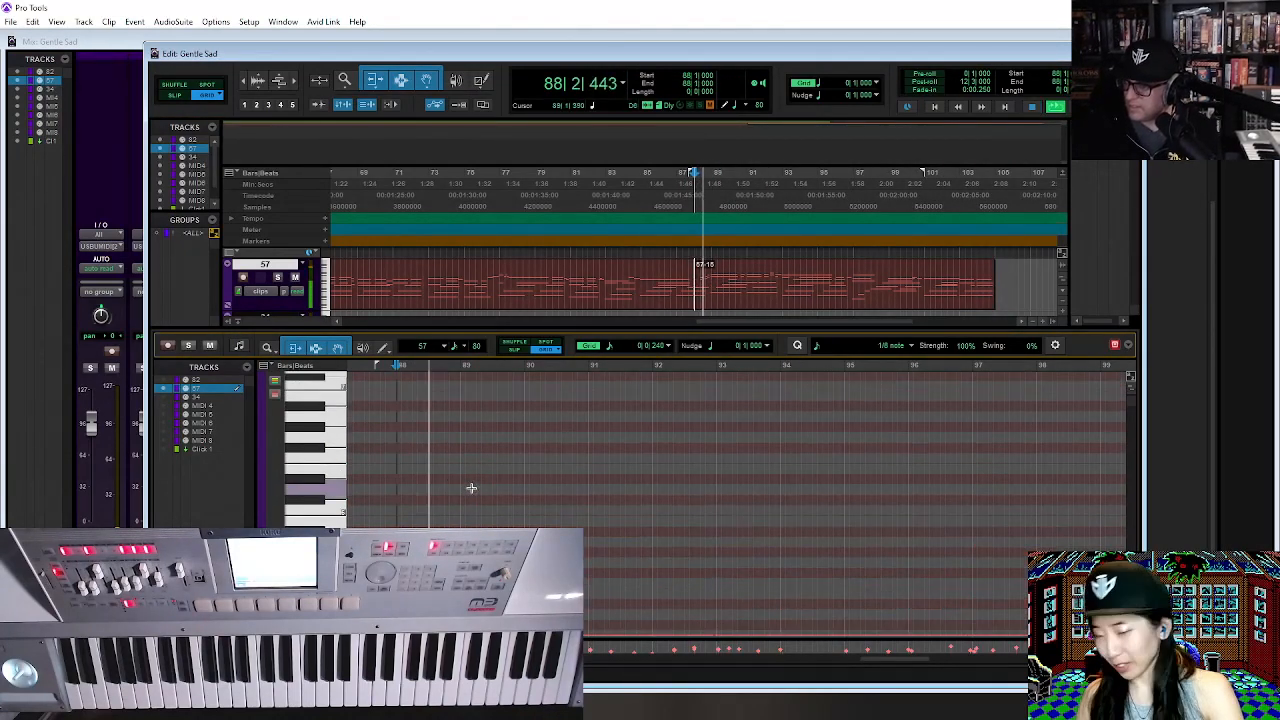
Play track 57 from just before bar 88 and follow its notes in the MIDI editor toward the end of the part.
key("space")
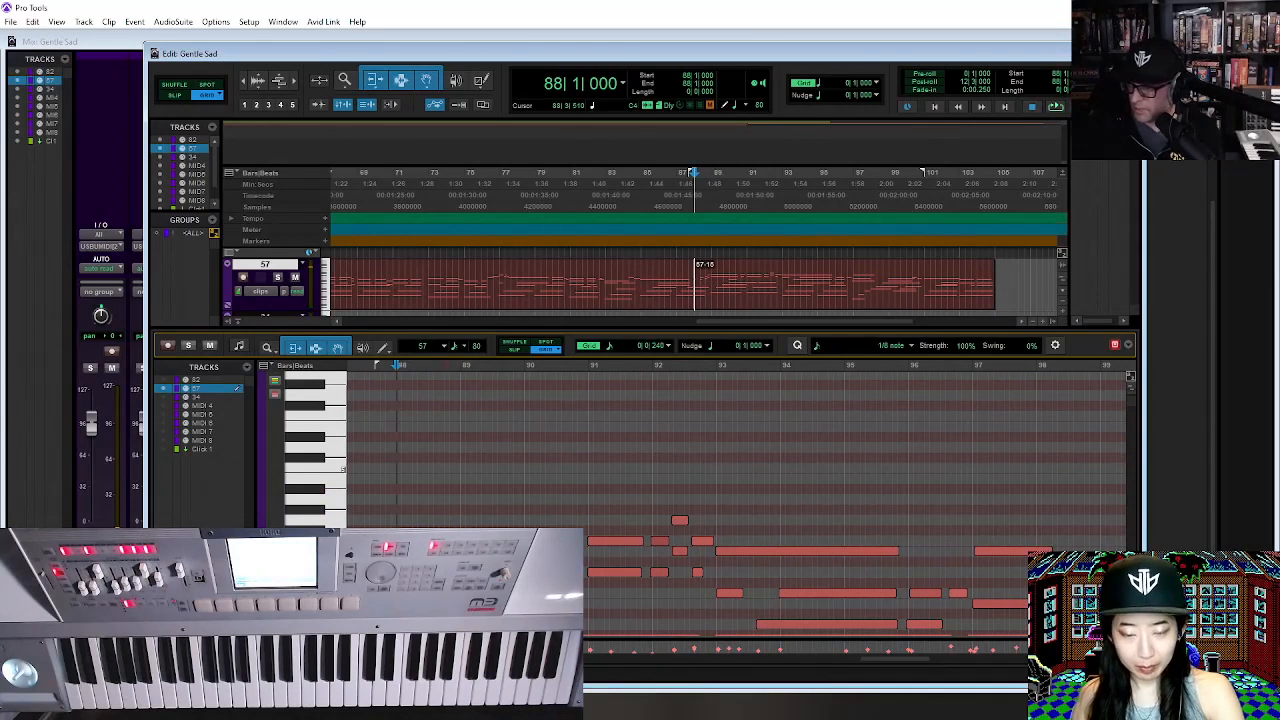
key("space")
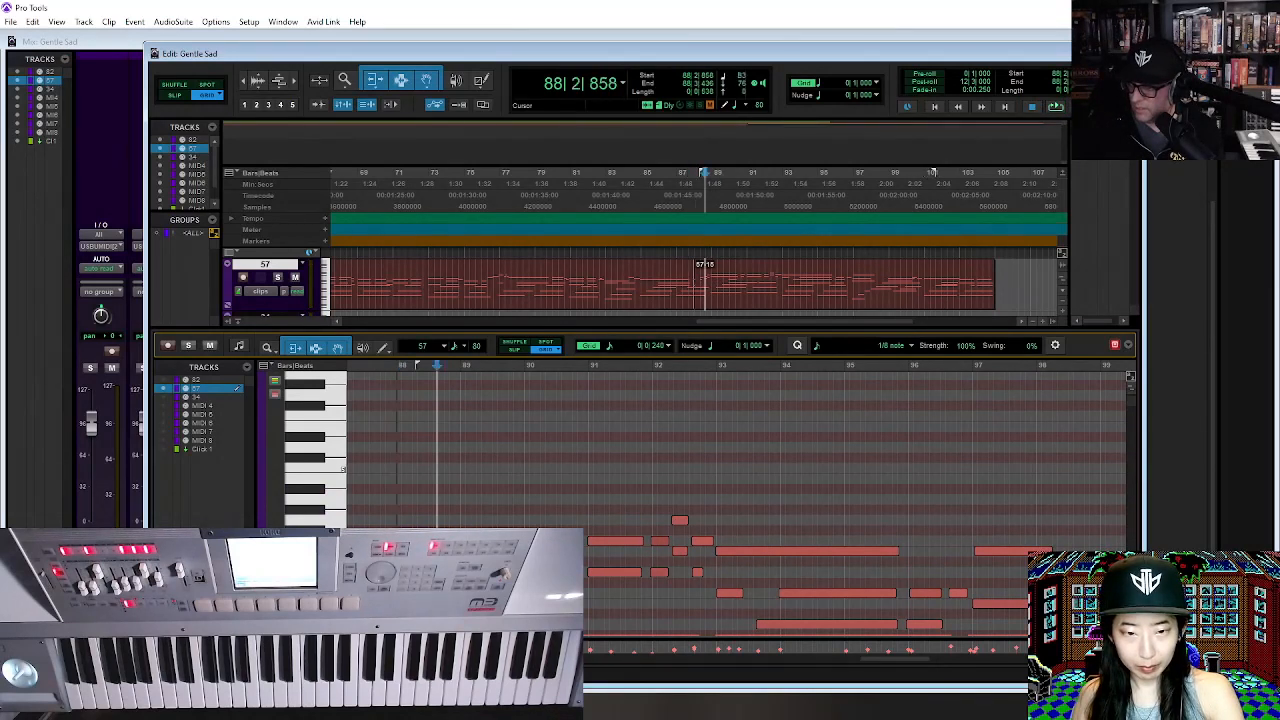
left_click(364, 590)
key("space")
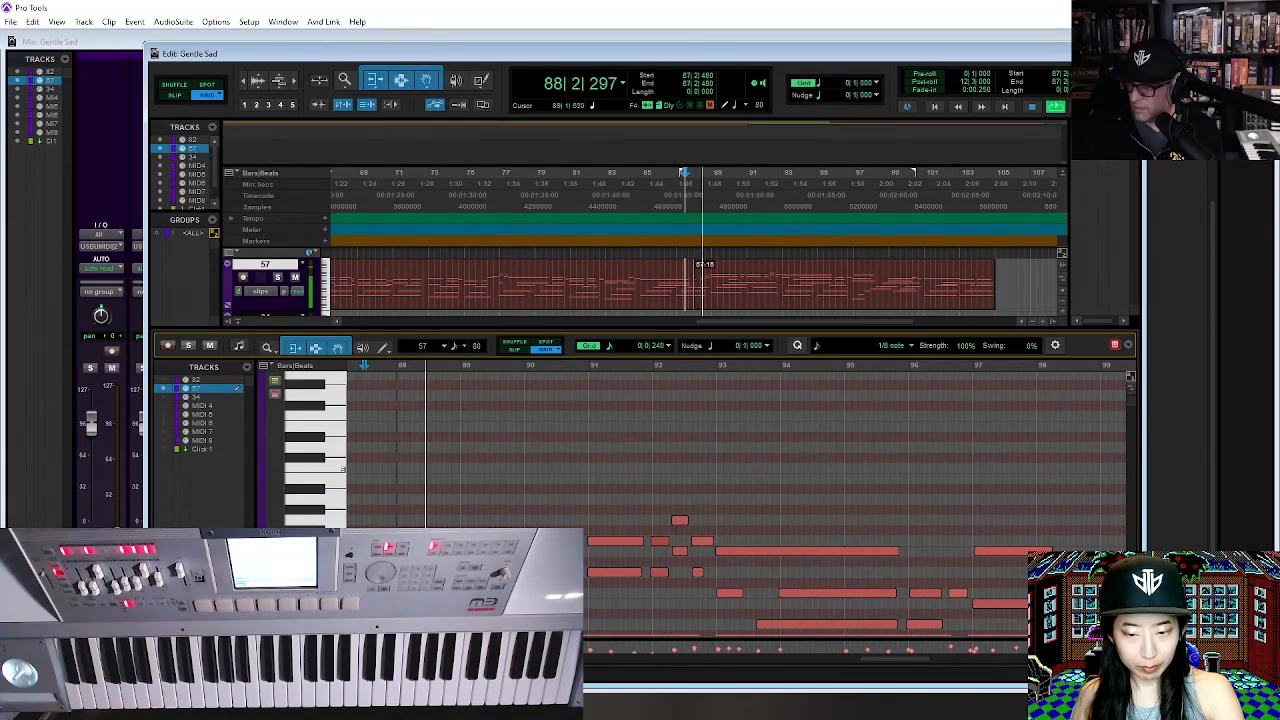
scroll(708, 437, "down", 3)
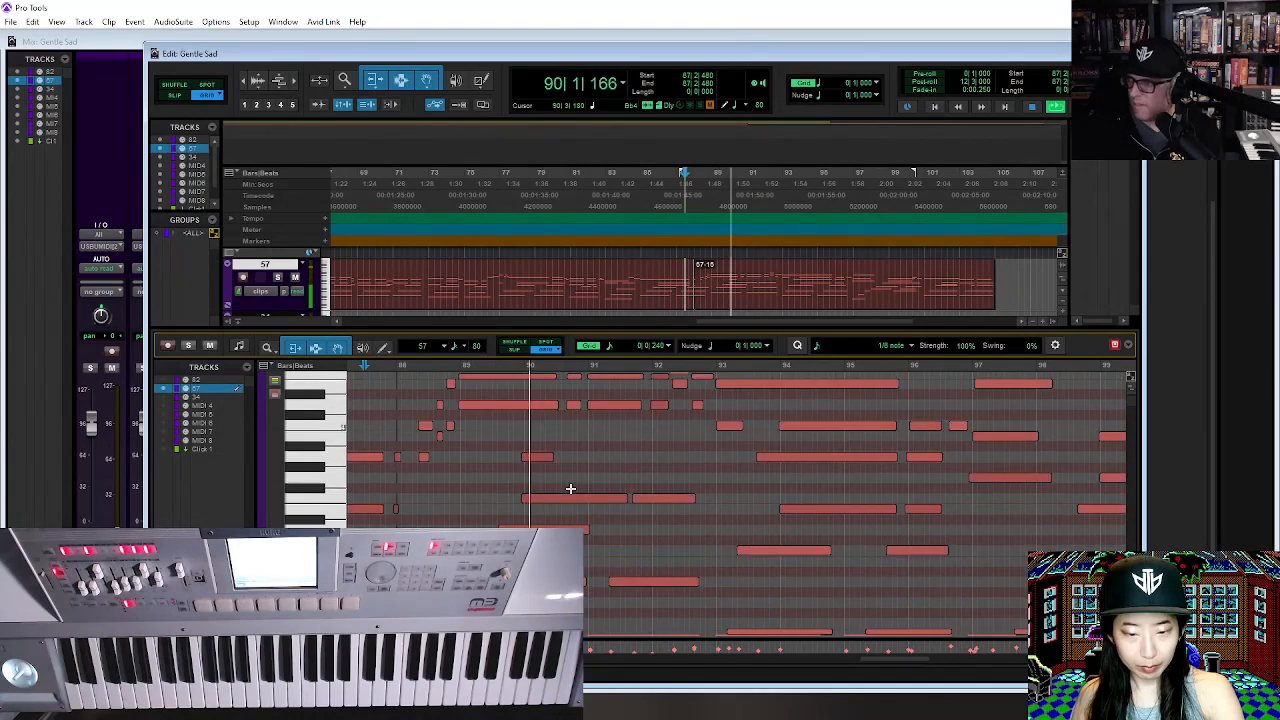
scroll(708, 437, "up", 3)
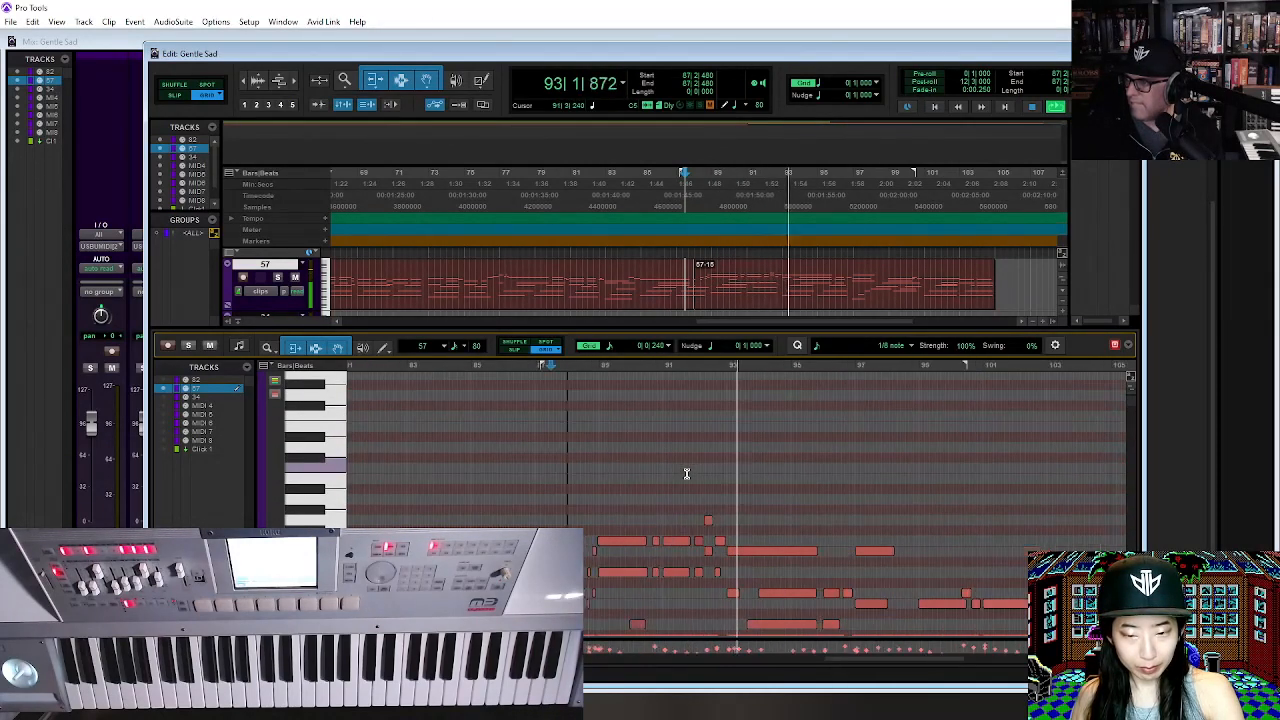
key("ctrl+bracketleft")
scroll(775, 490, "down", 3)
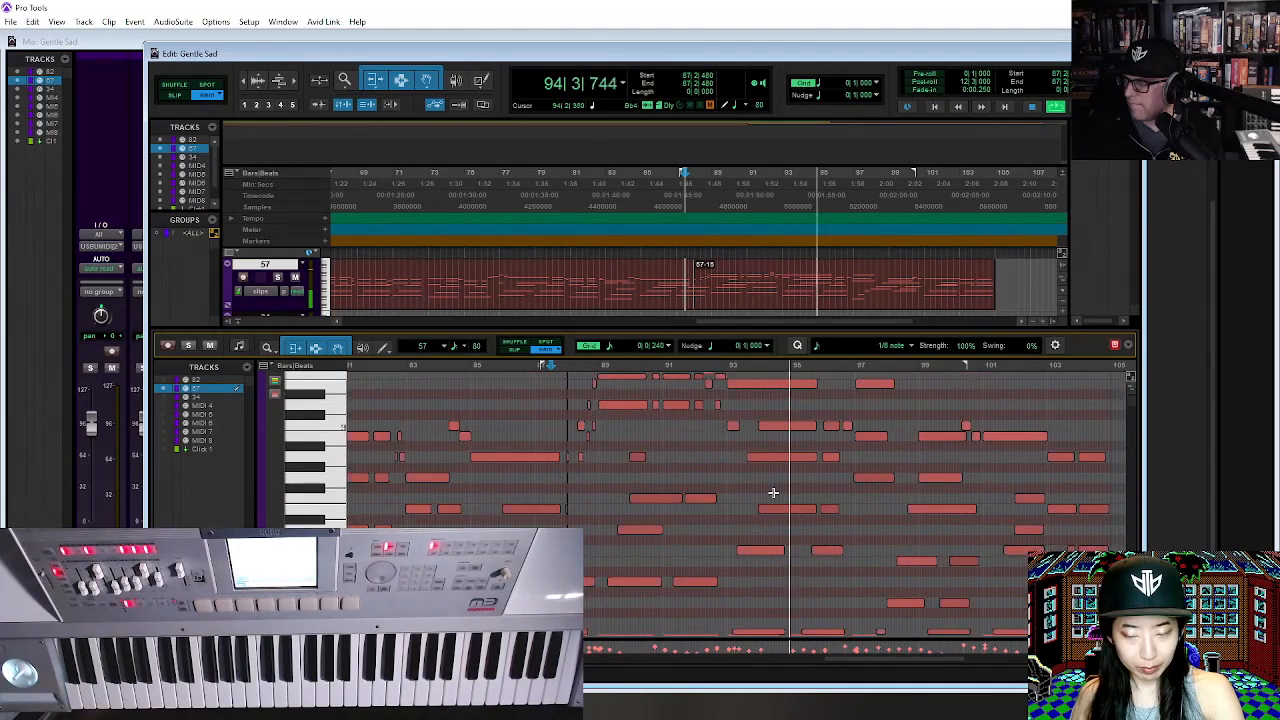
key("ctrl+bracketleft")
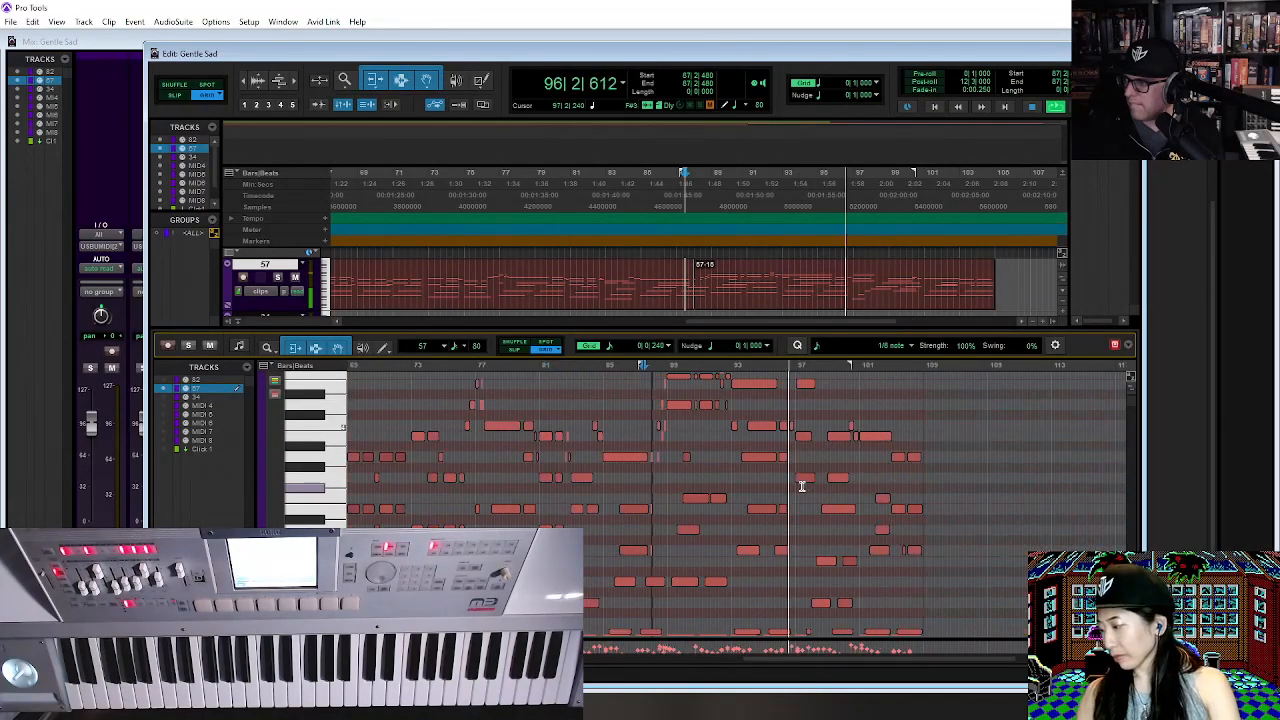
key("ctrl+bracketright")
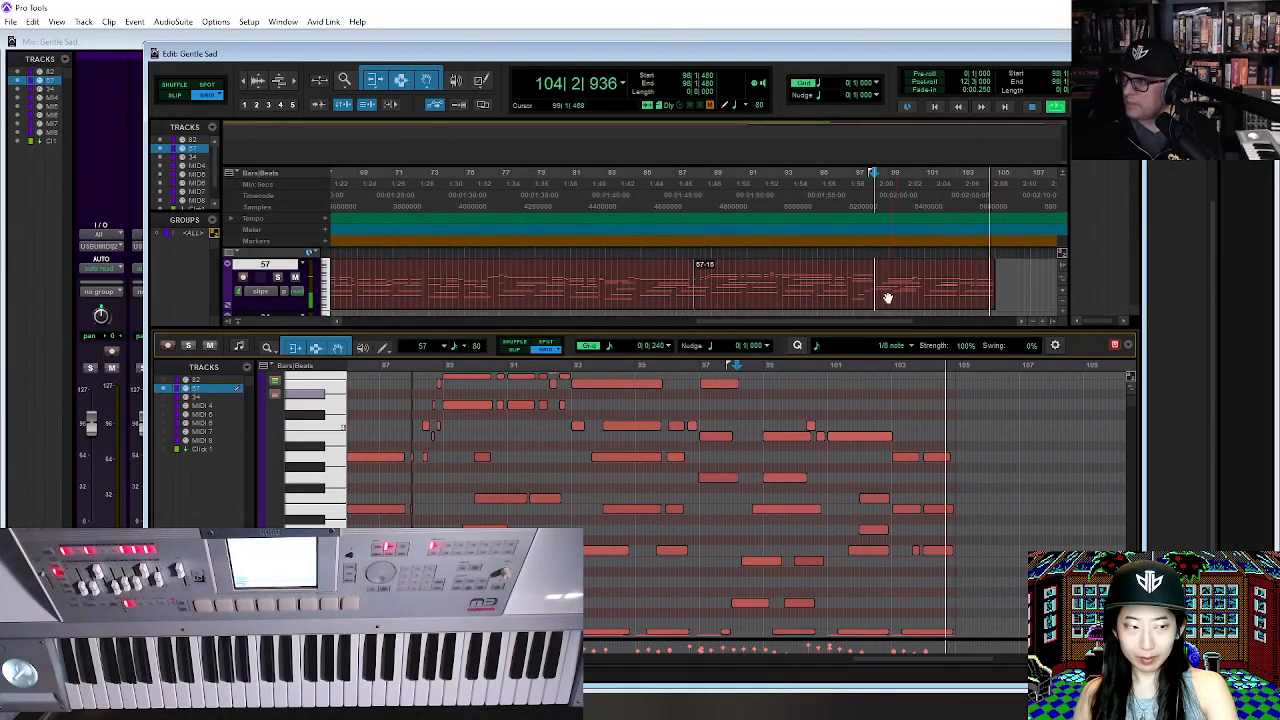
Select the track 57 clip that starts at bar 88 and collapse the docked MIDI editor to reveal the track lanes.
scroll(722, 300, "down", 2)
left_click(729, 294)
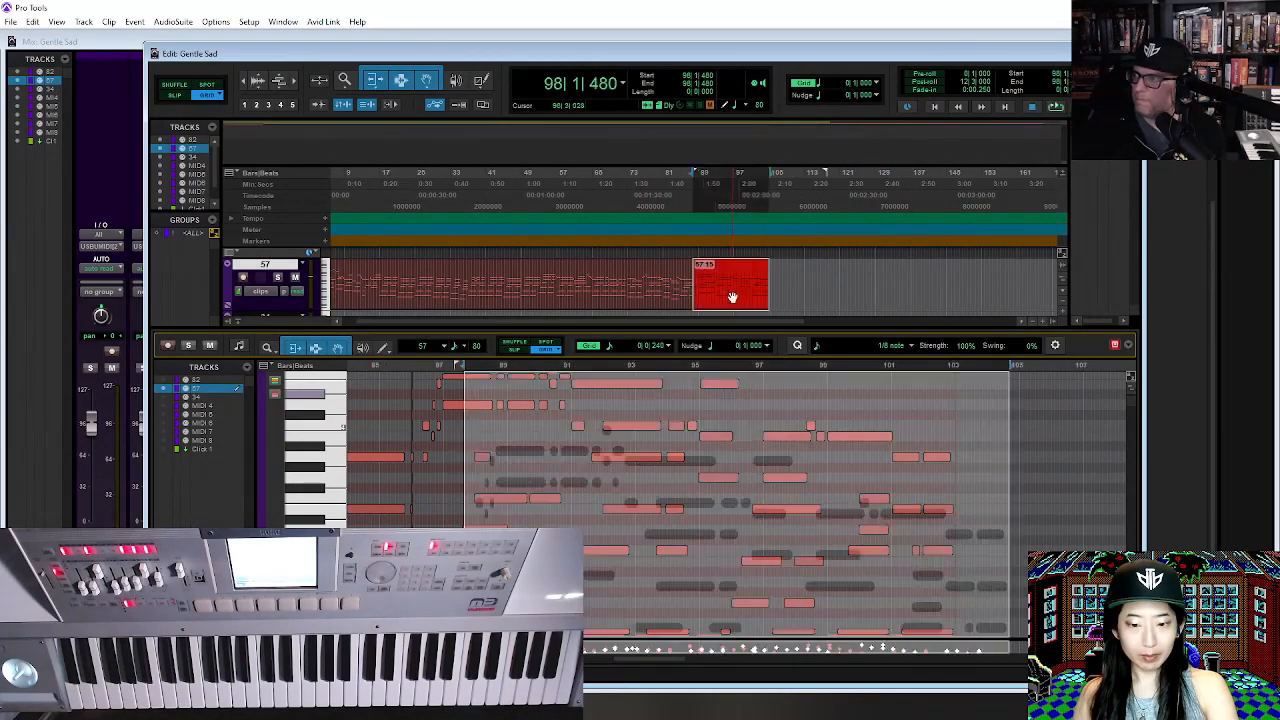
scroll(745, 305, "up", 2)
scroll(745, 305, "down", 1)
scroll(740, 315, "up", 1)
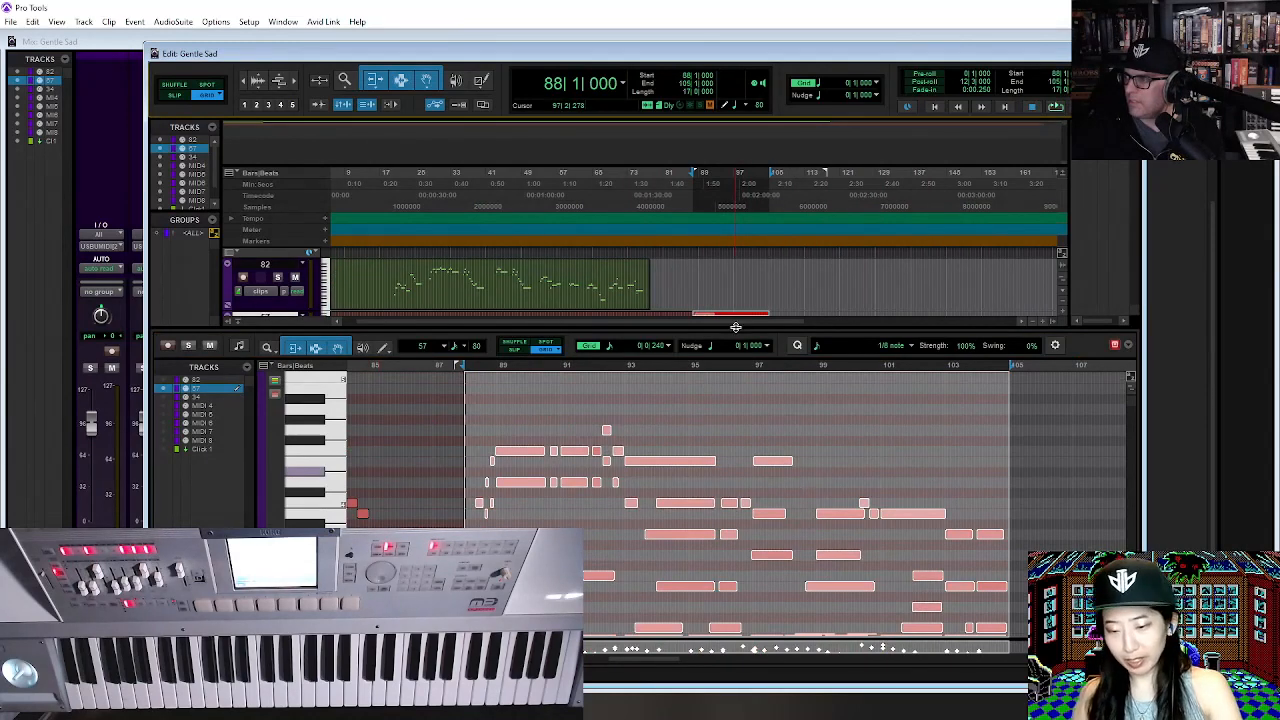
left_click_drag(736, 327, 699, 598)
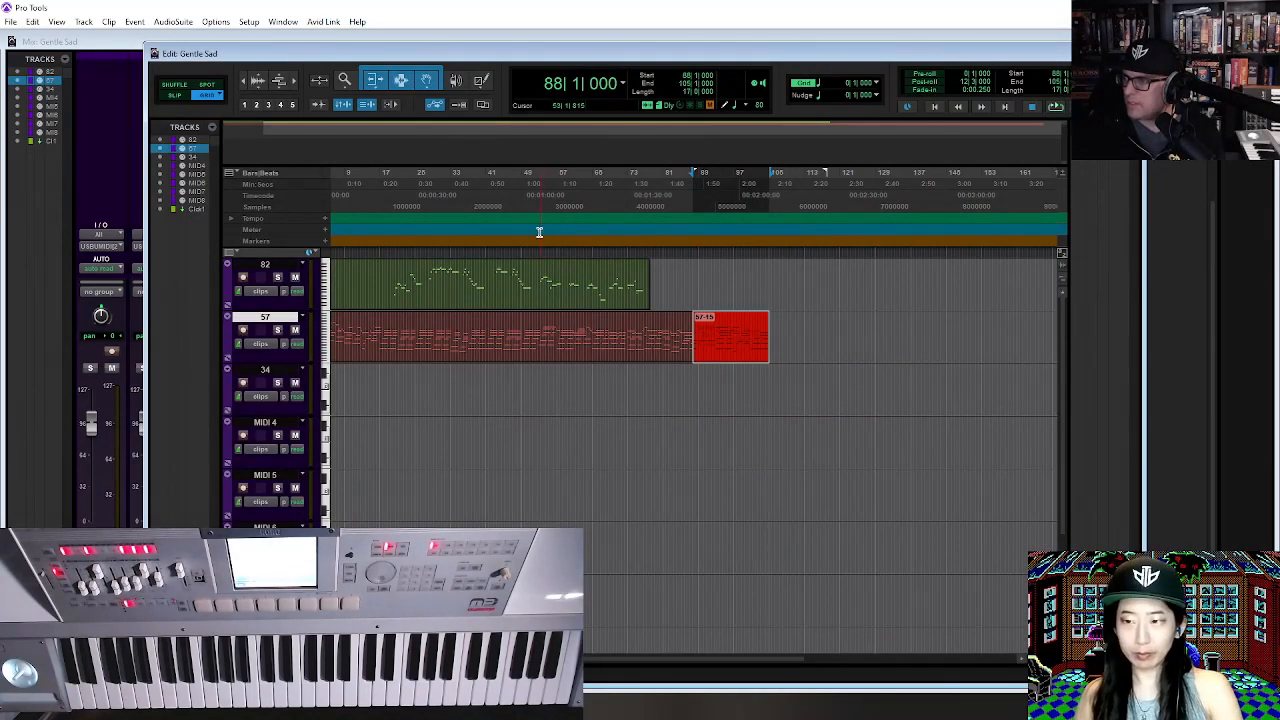
Place the cursor around bar 35 across all tracks and audition the arrangement briefly from there.
left_click(462, 181)
key("space")
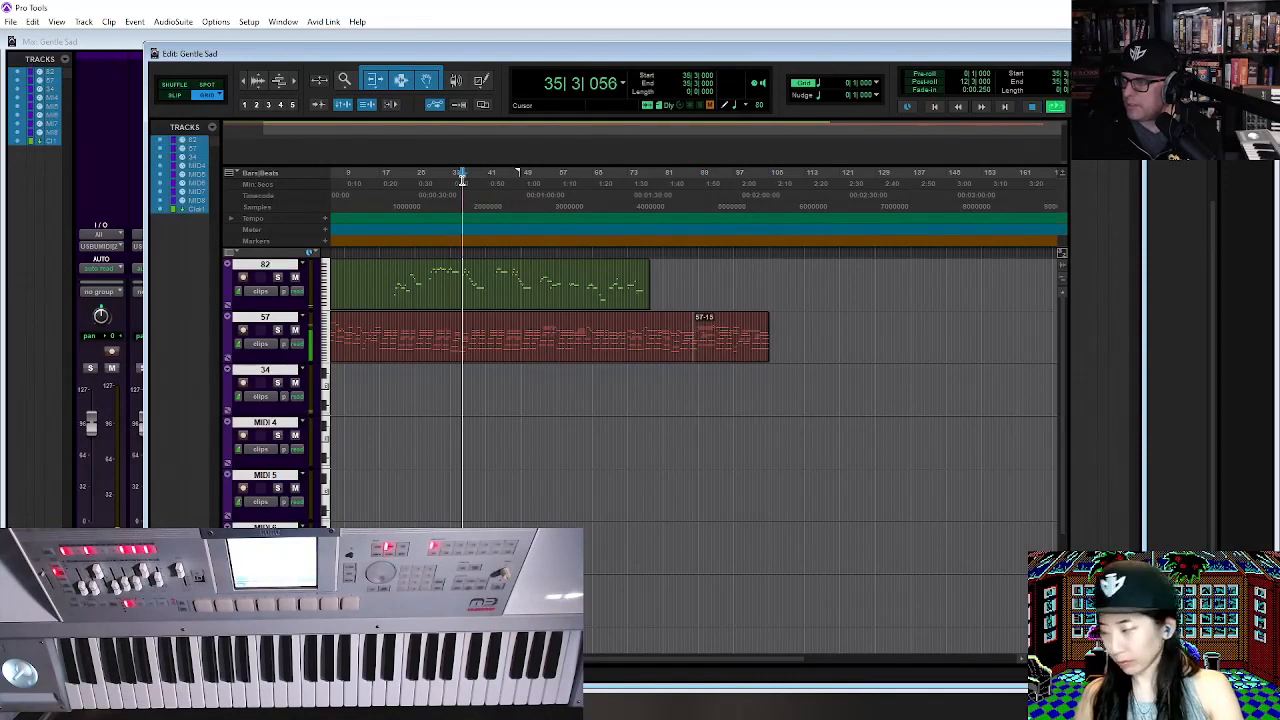
key("space")
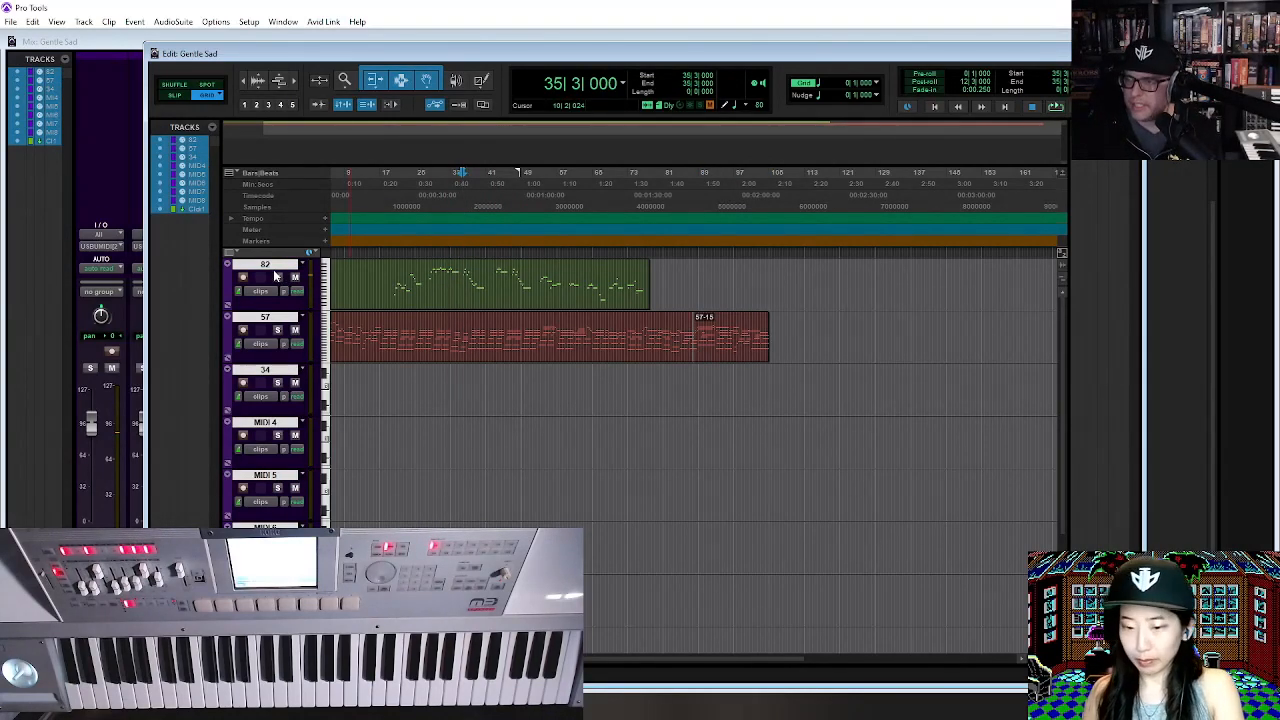
Reapply patch 82 to track 82 and patch 57 to track 57 in the Mix window, and audition both from bar 35 in the Edit window.
key("ctrl+equal")
left_click(106, 538)
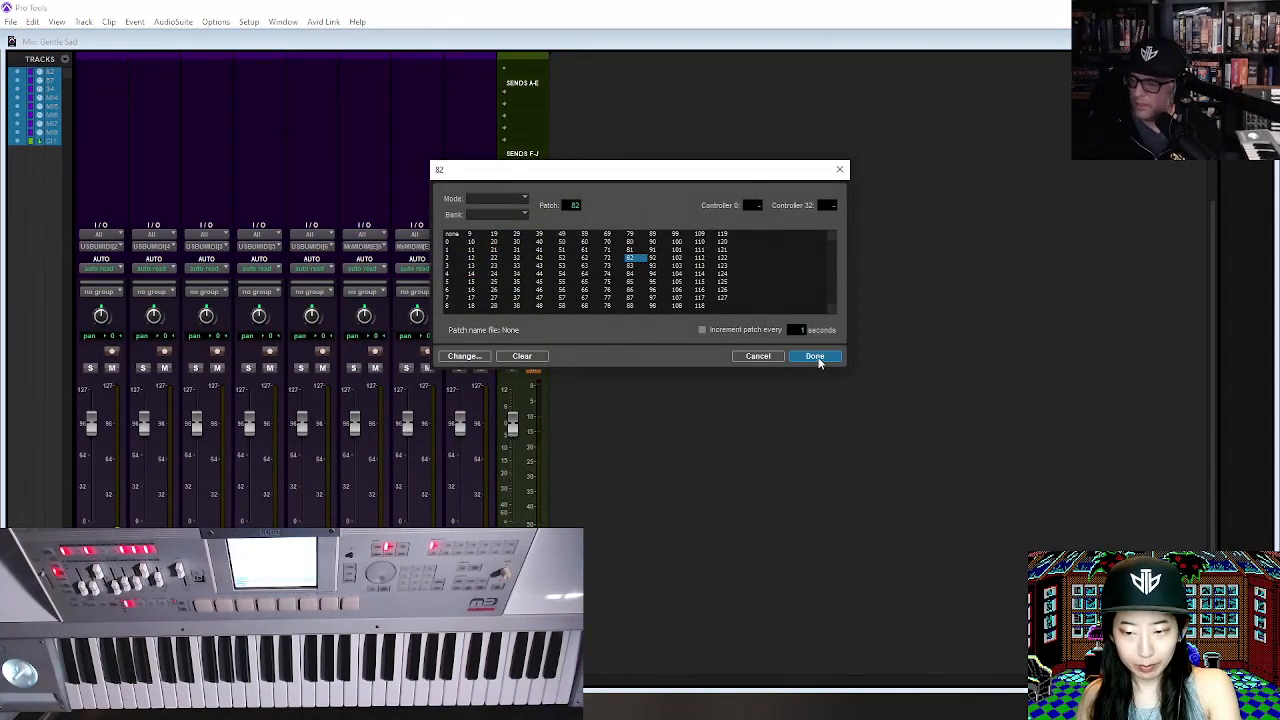
left_click(815, 357)
left_click(158, 538)
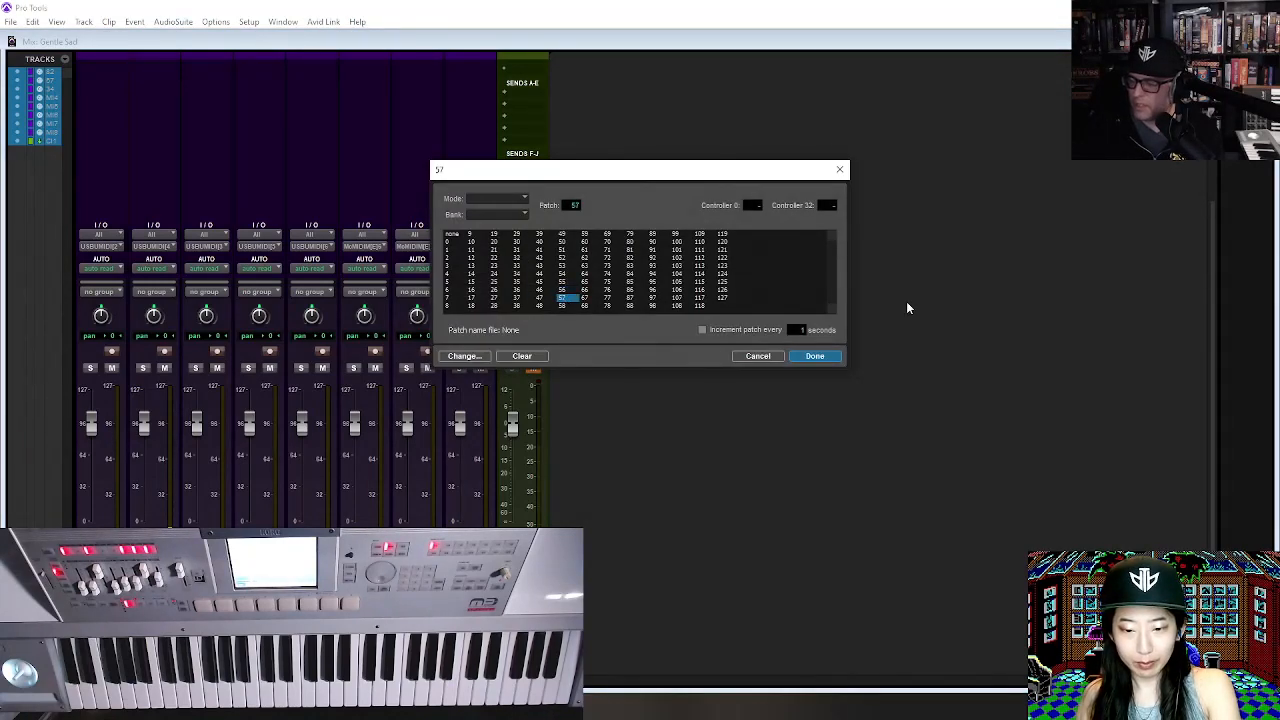
left_click(829, 366)
key("ctrl+equal")
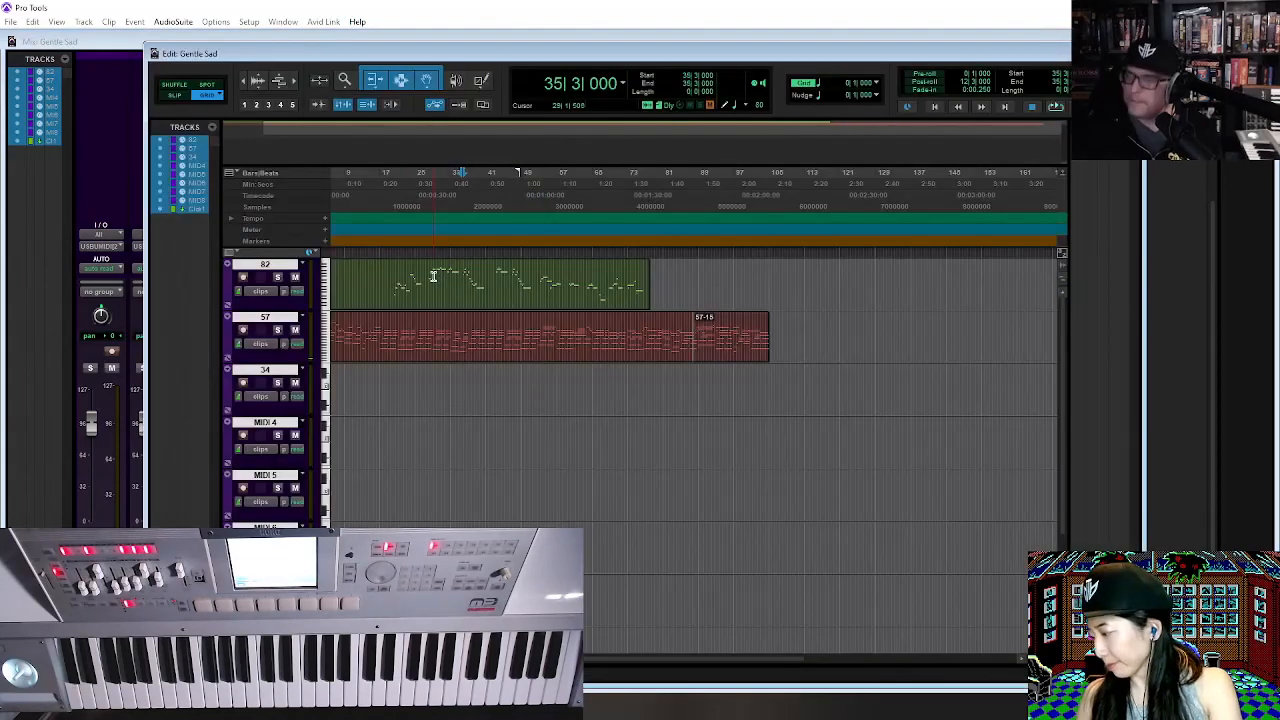
key("space")
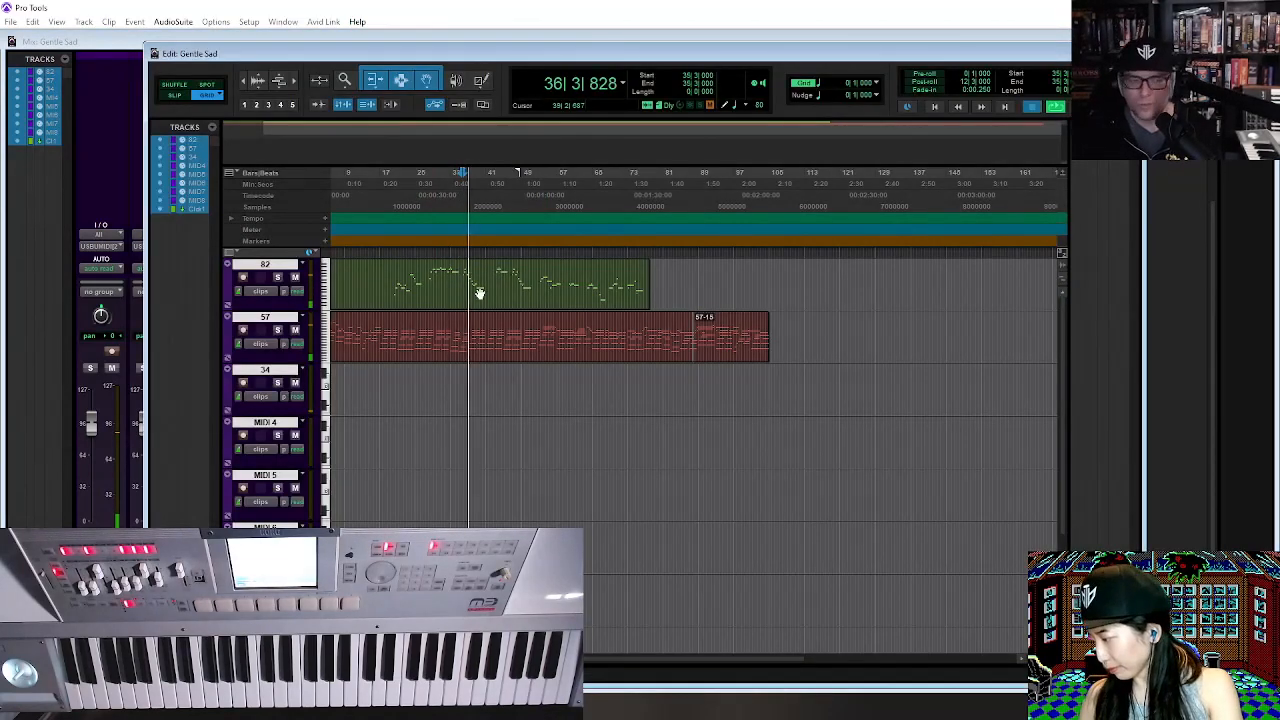
key("space")
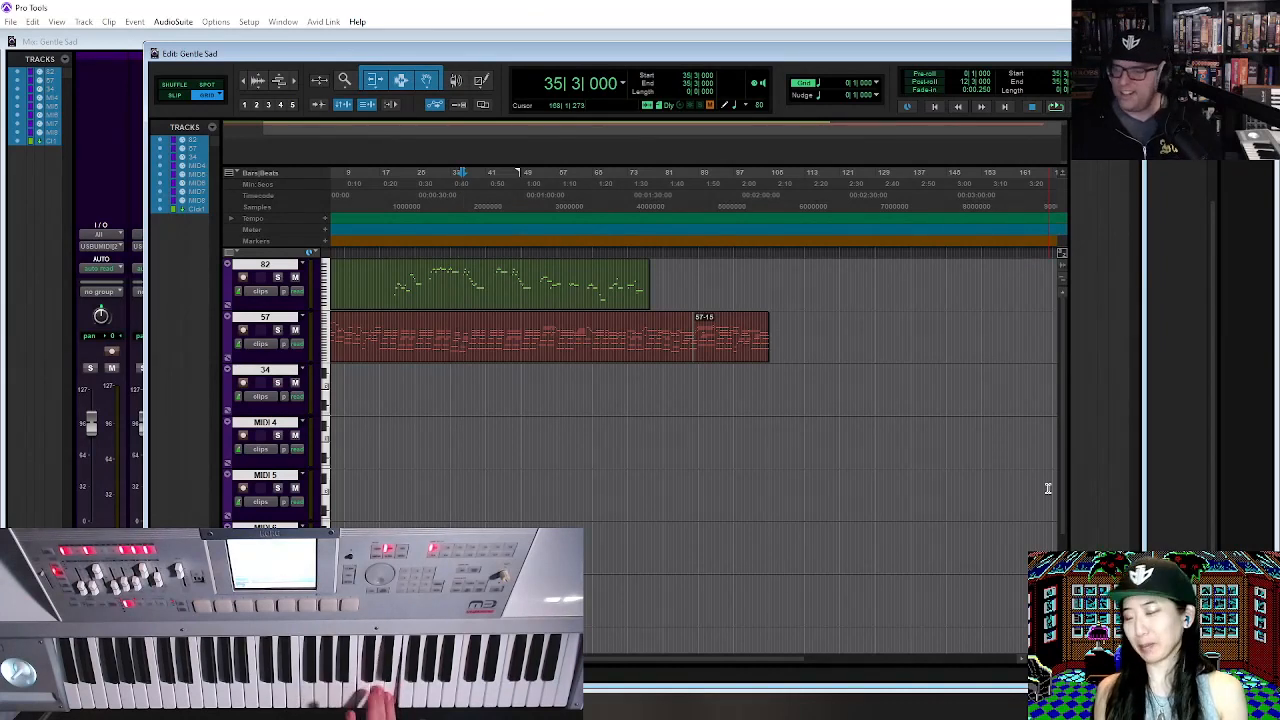
Record-enable track 82 and play the arrangement from bar 1, stopping after listening.
left_click(242, 278)
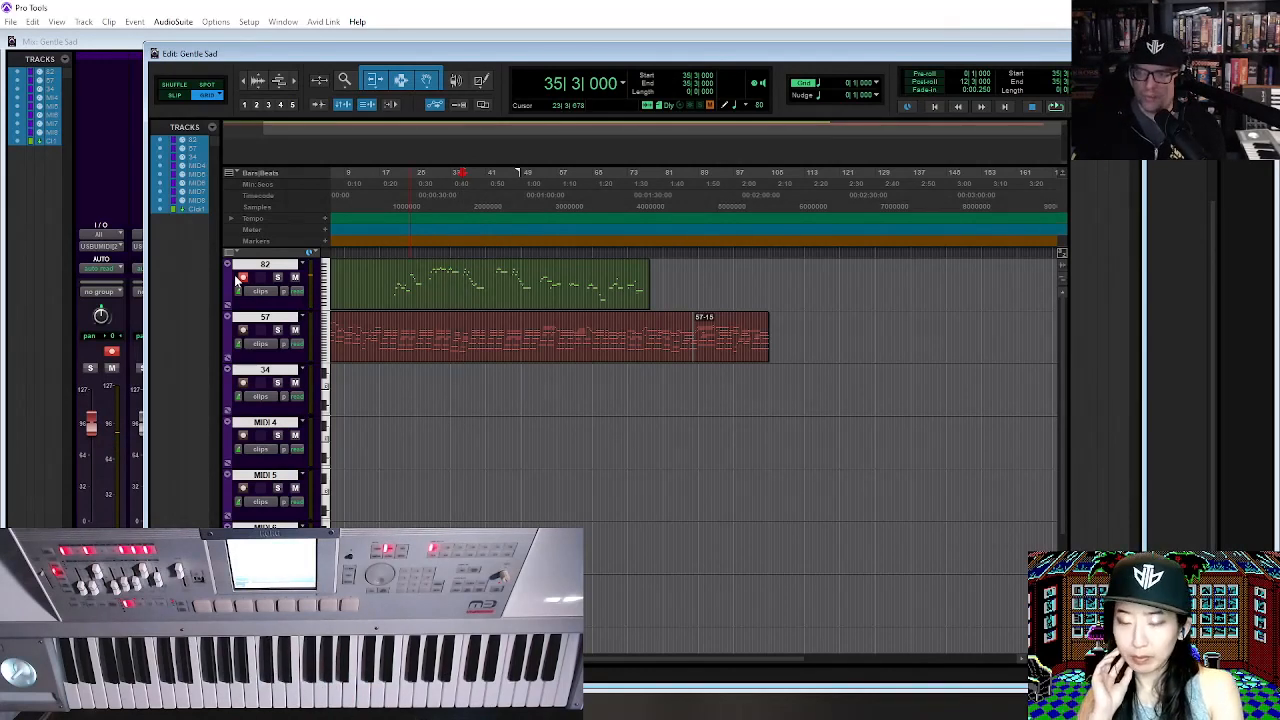
left_click(238, 279)
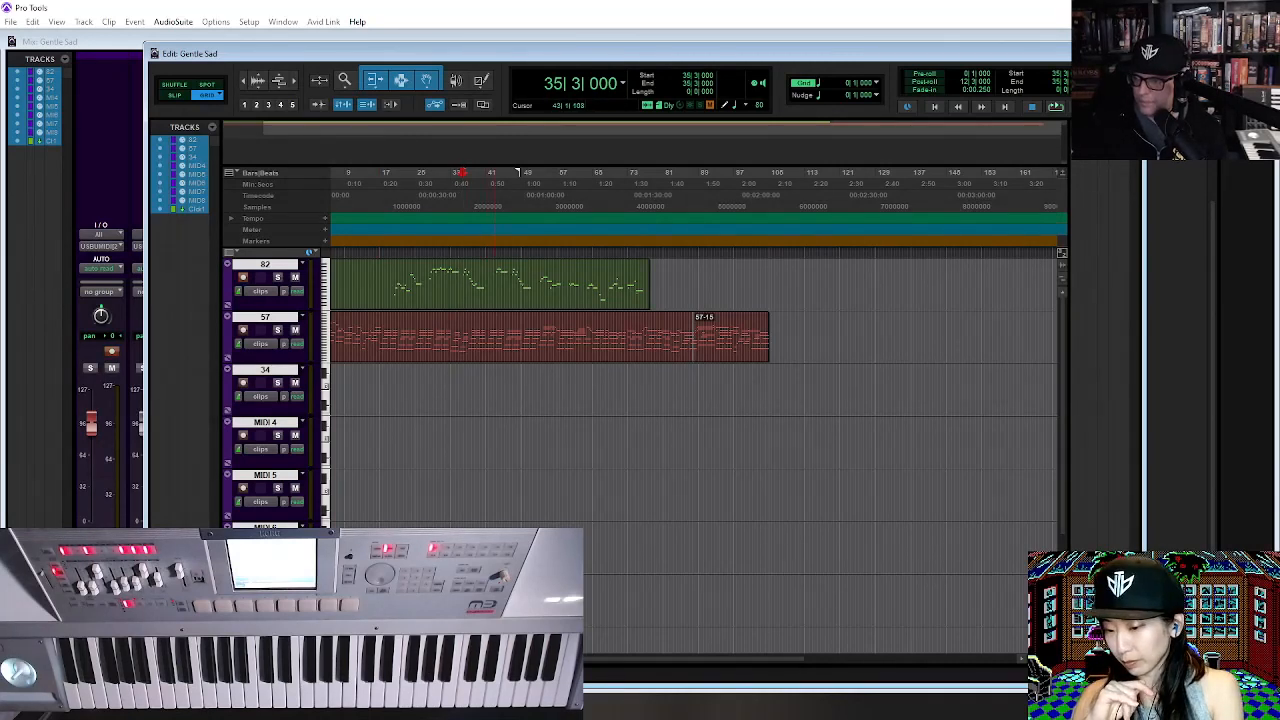
left_click_drag(495, 658, 480, 658)
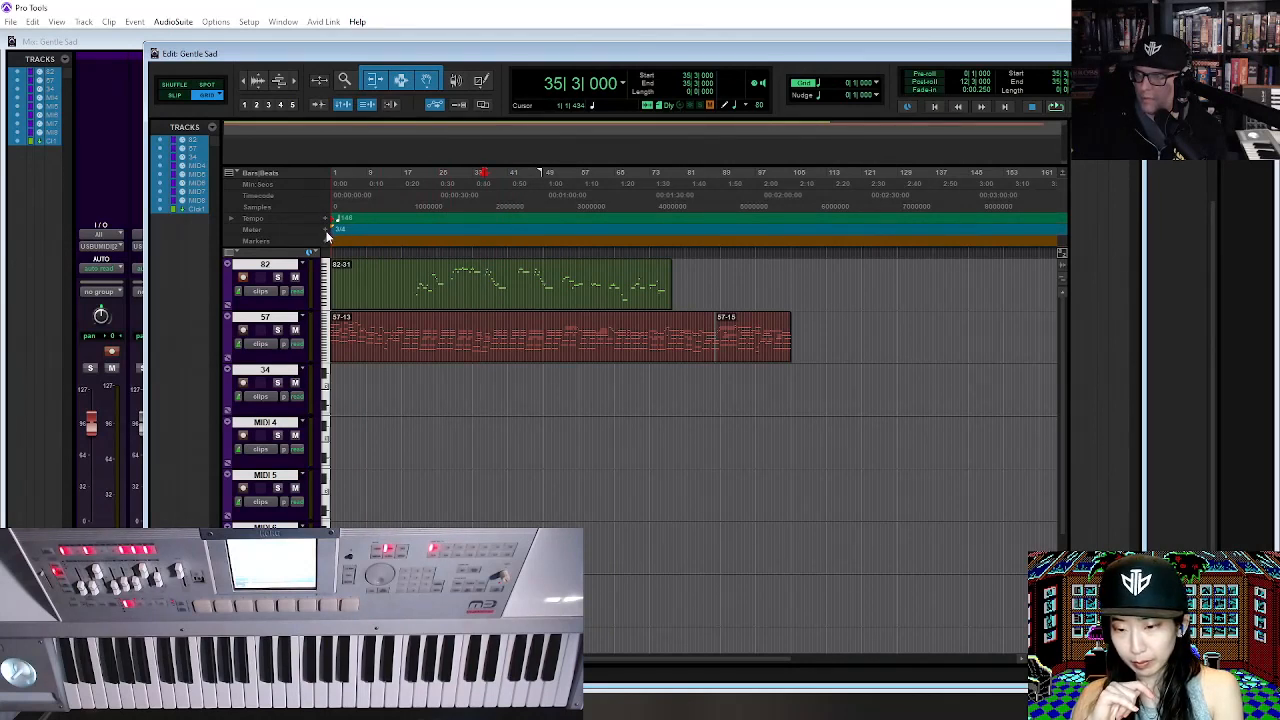
key("Return")
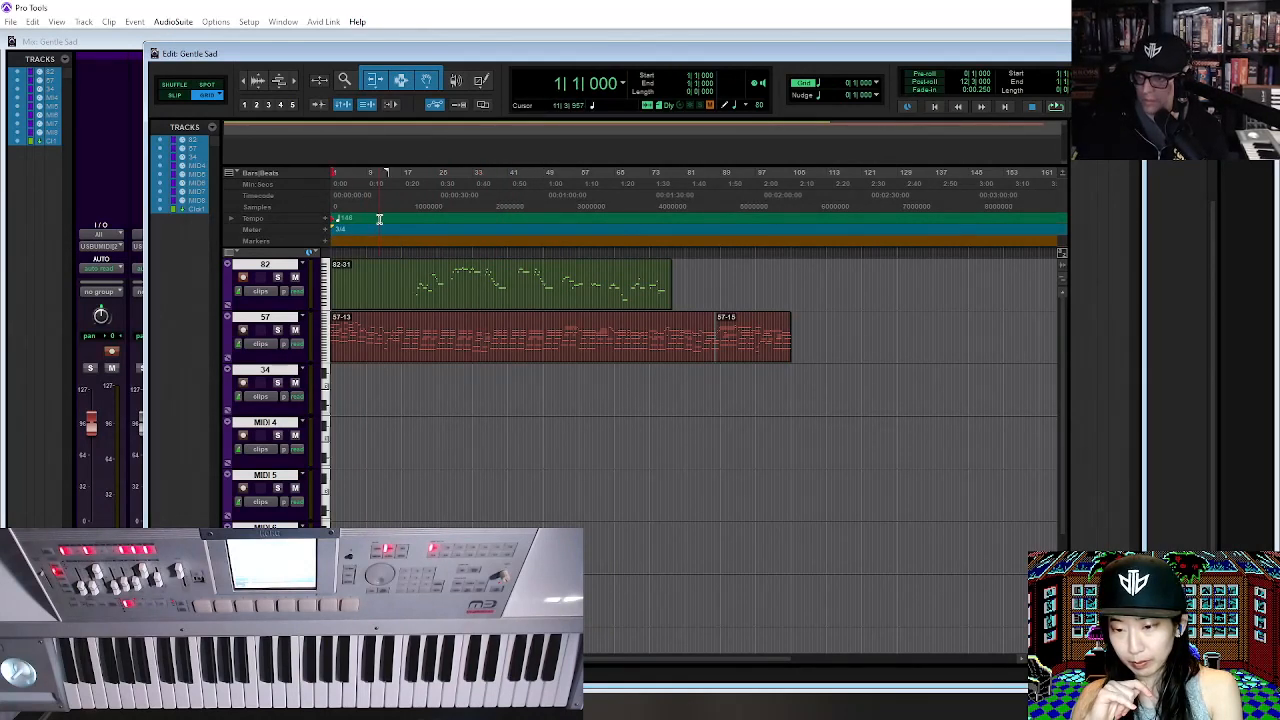
key("space")
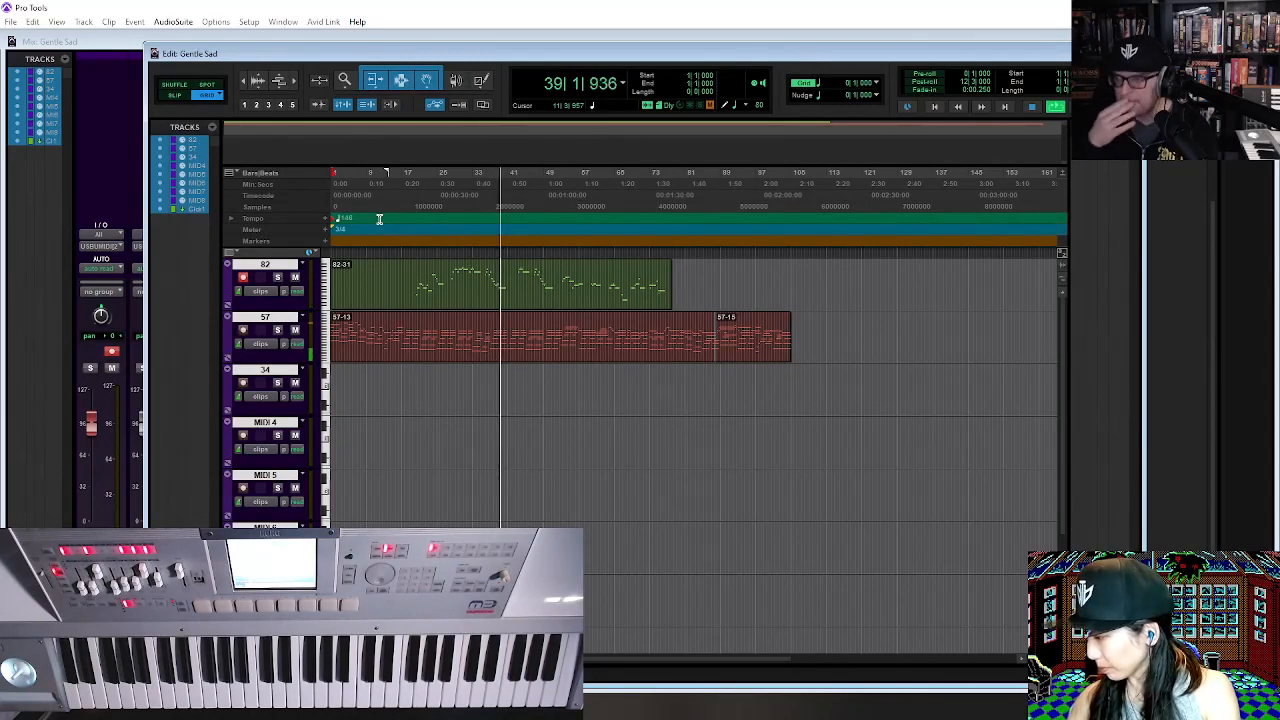
key("space")
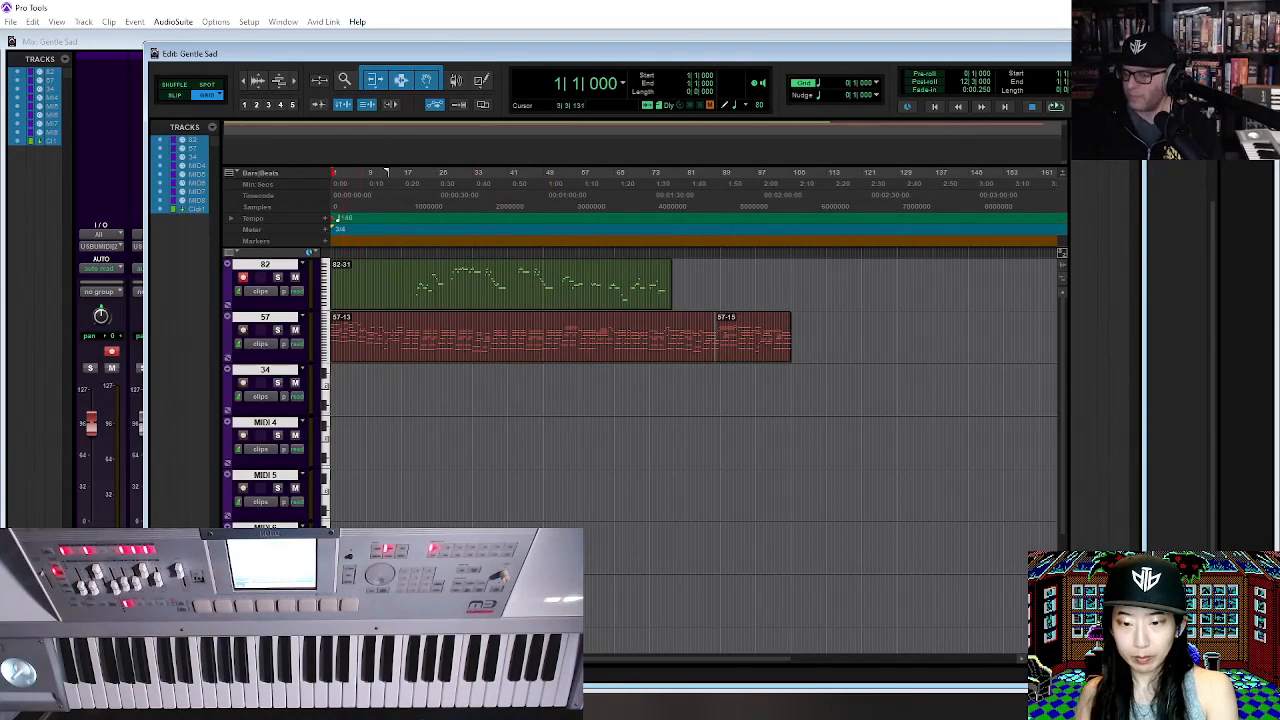
Set up a new local session named "Gentle Sad Ambient Loop".
left_click(10, 22)
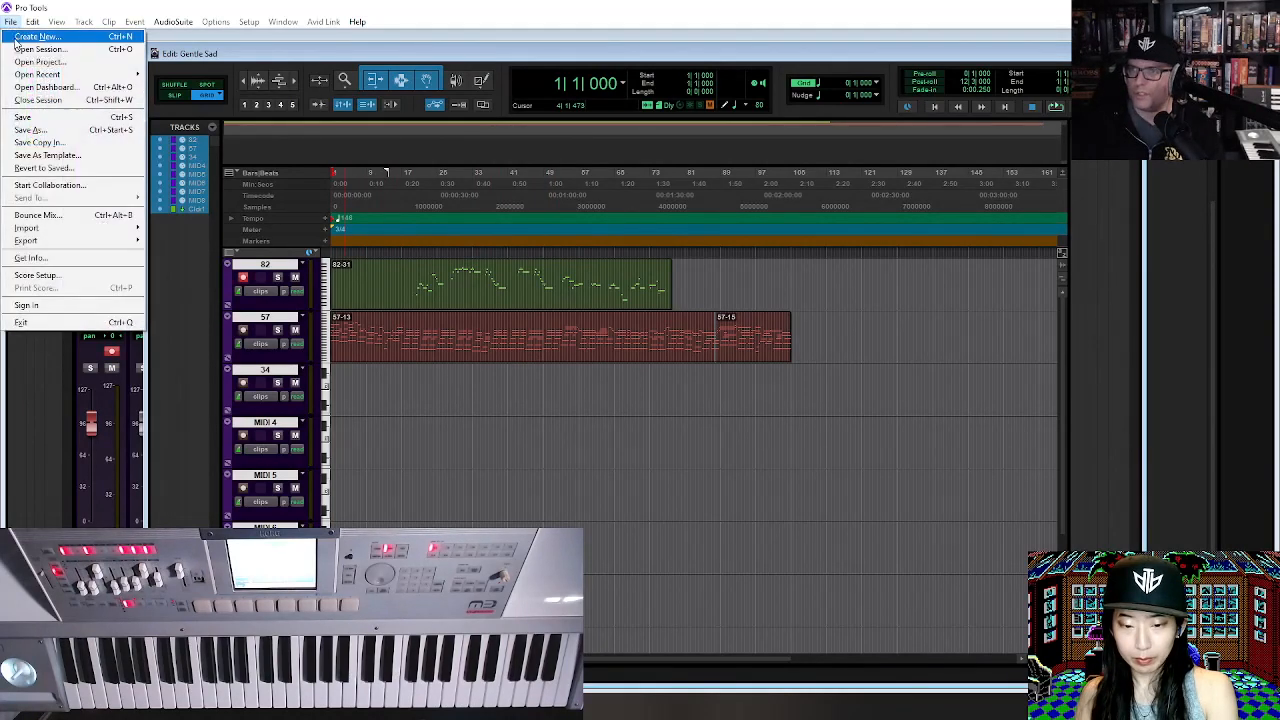
left_click(30, 37)
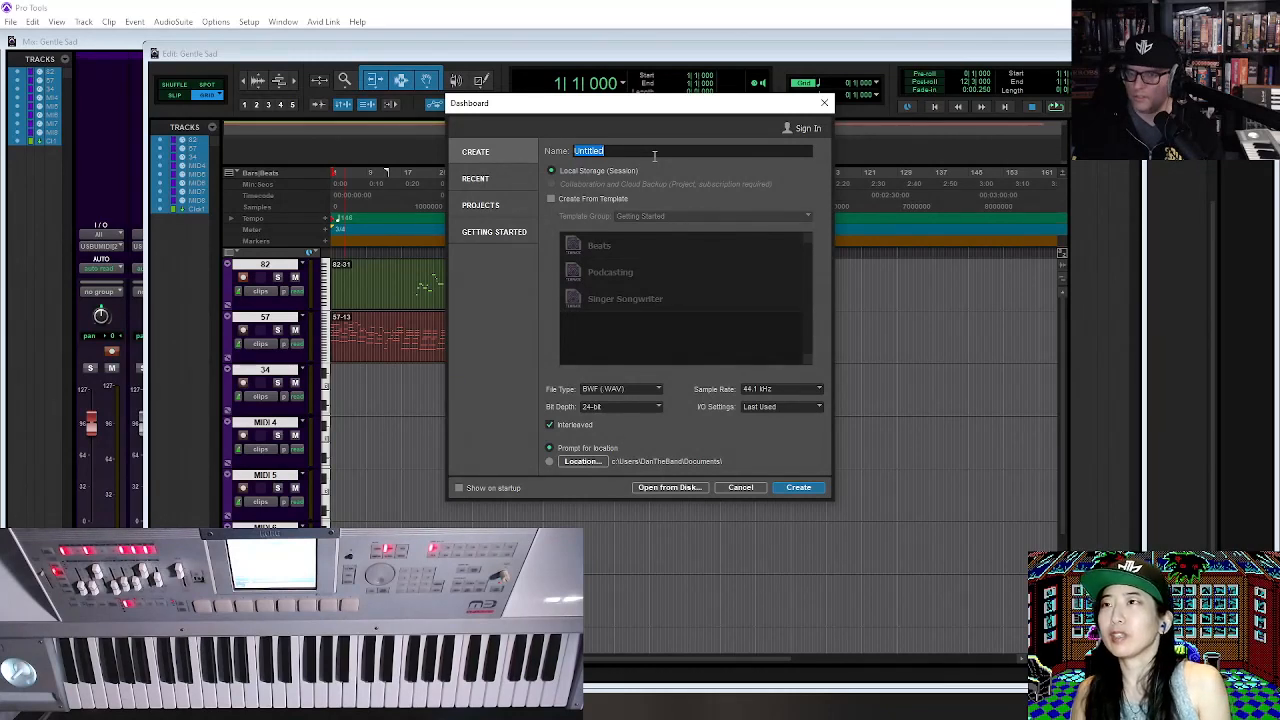
type("G")
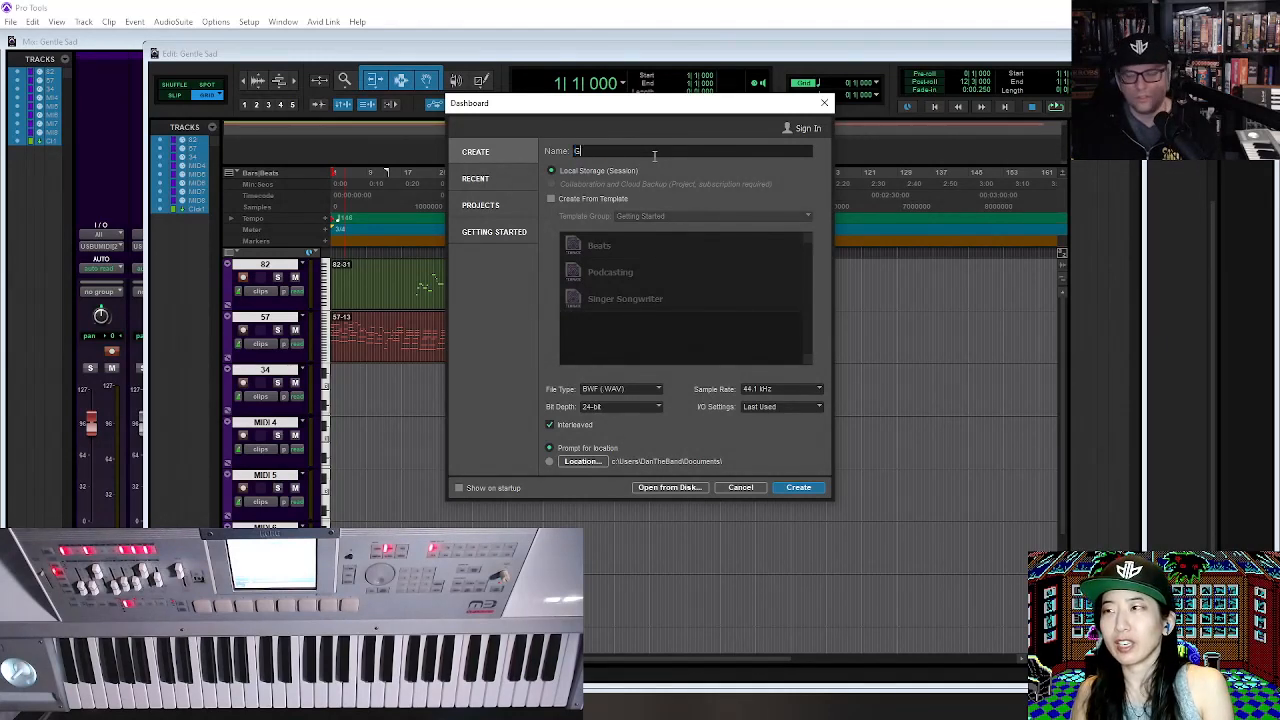
type("entle Sad")
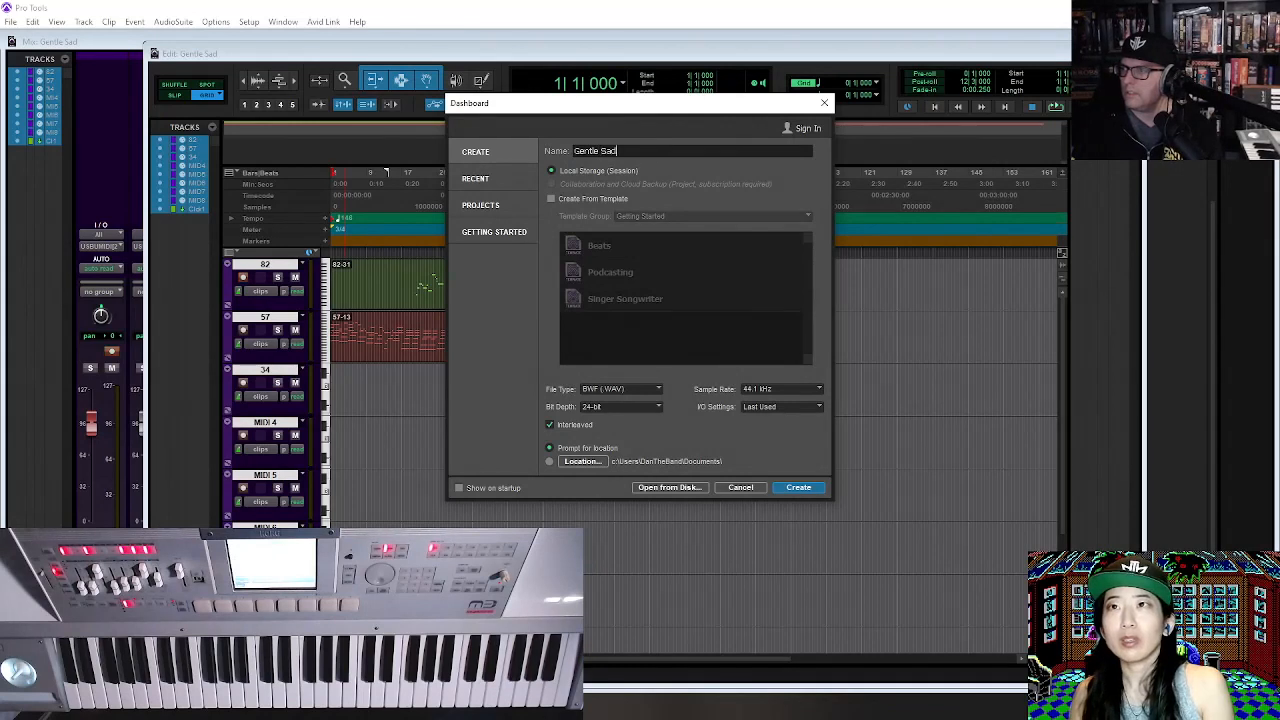
type(" Loop")
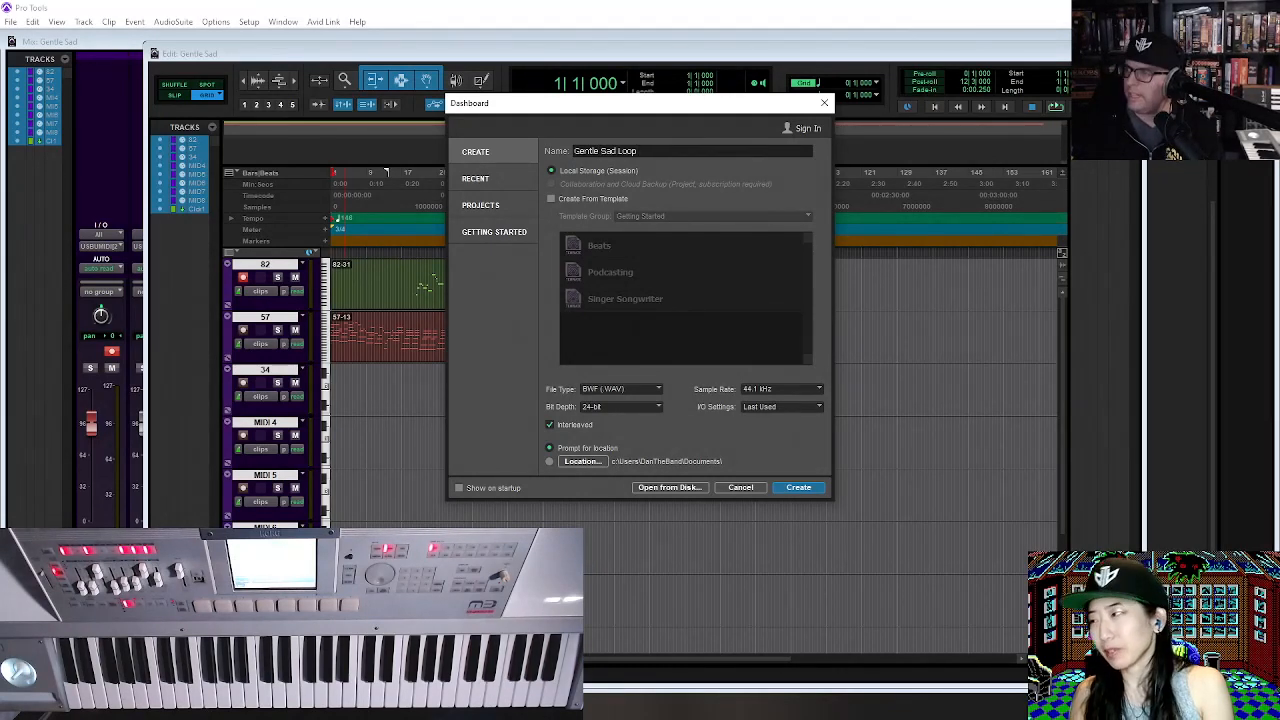
left_click(619, 150)
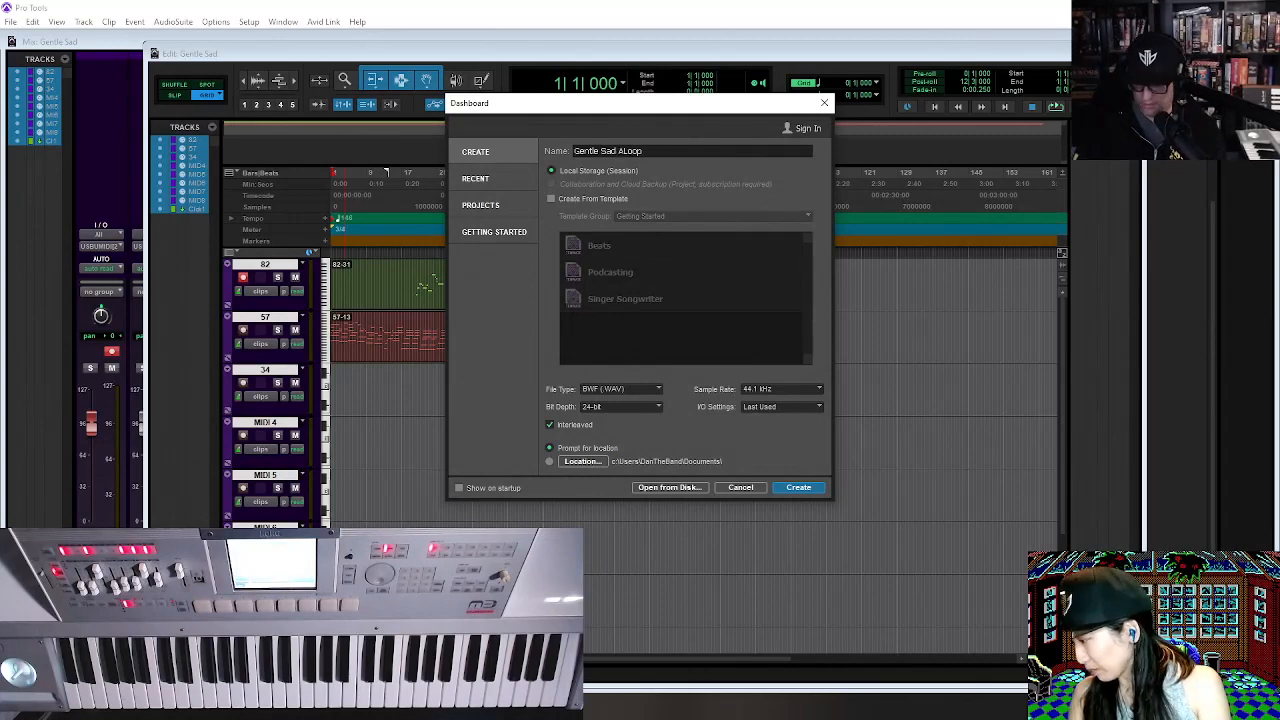
type("Amb")
type("ient")
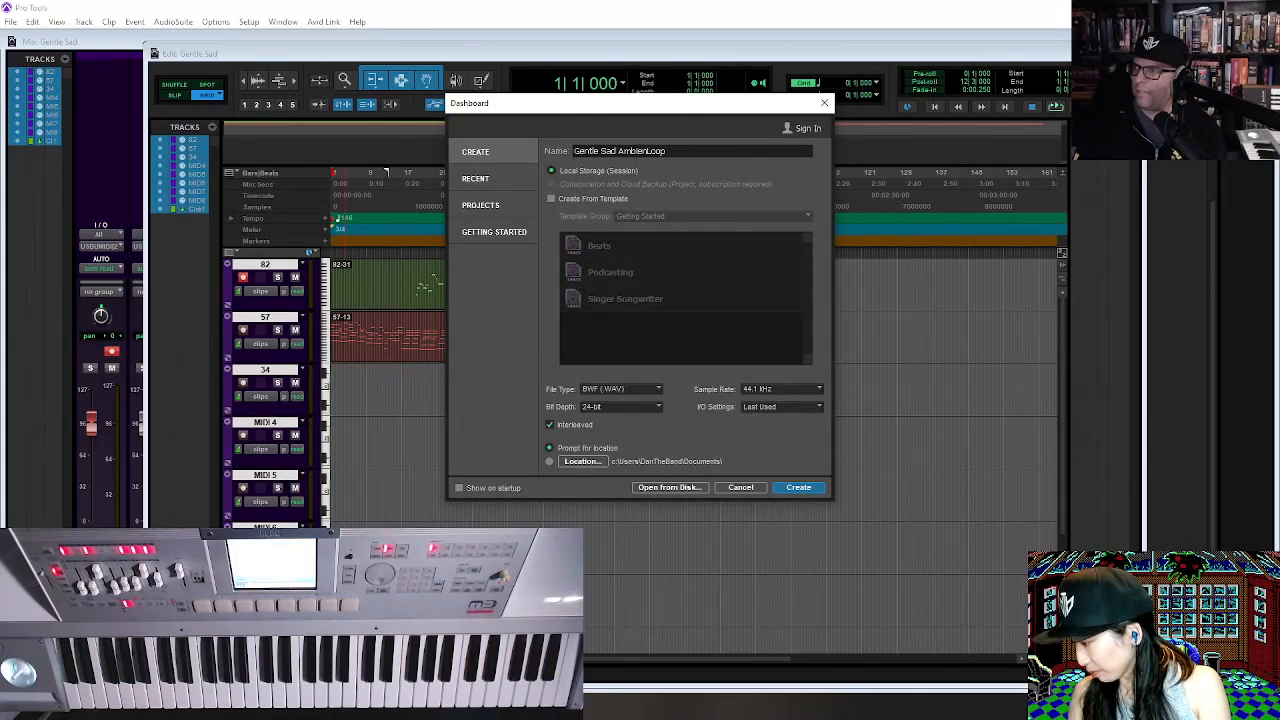
Create the new session in the TCD folder and save the changes to Gentle Sad as it closes.
key("Return")
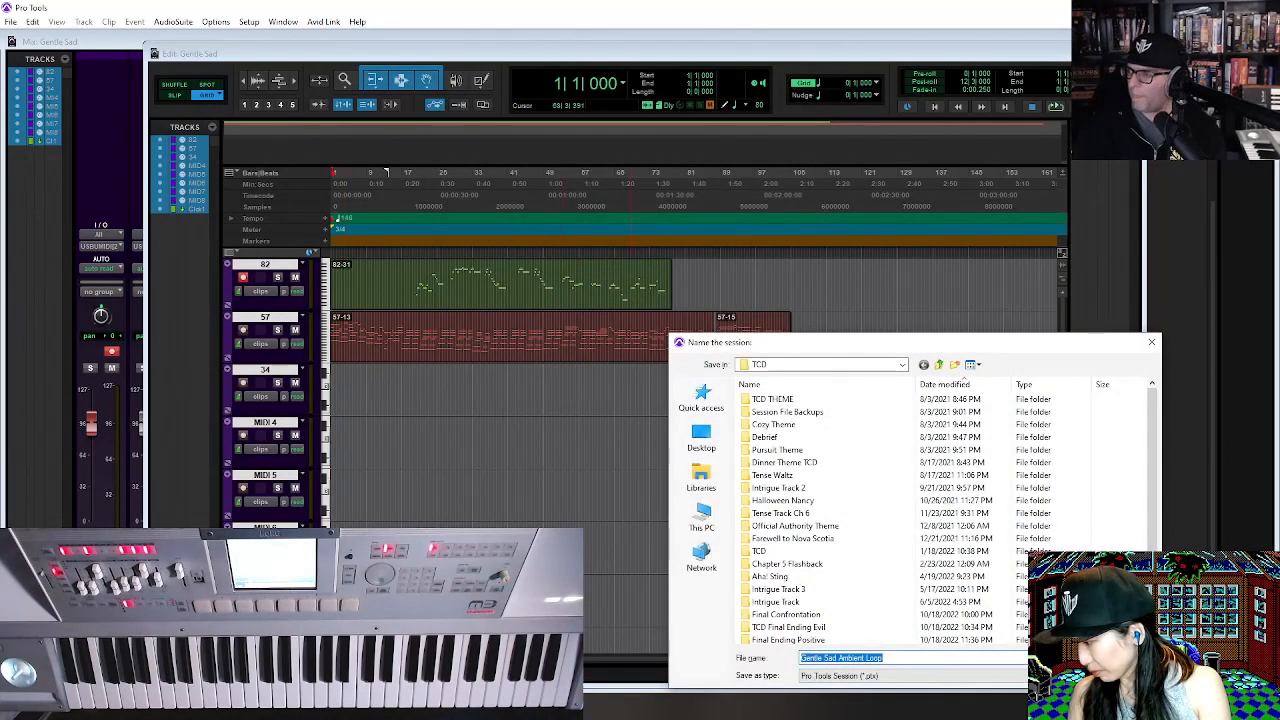
key("Return")
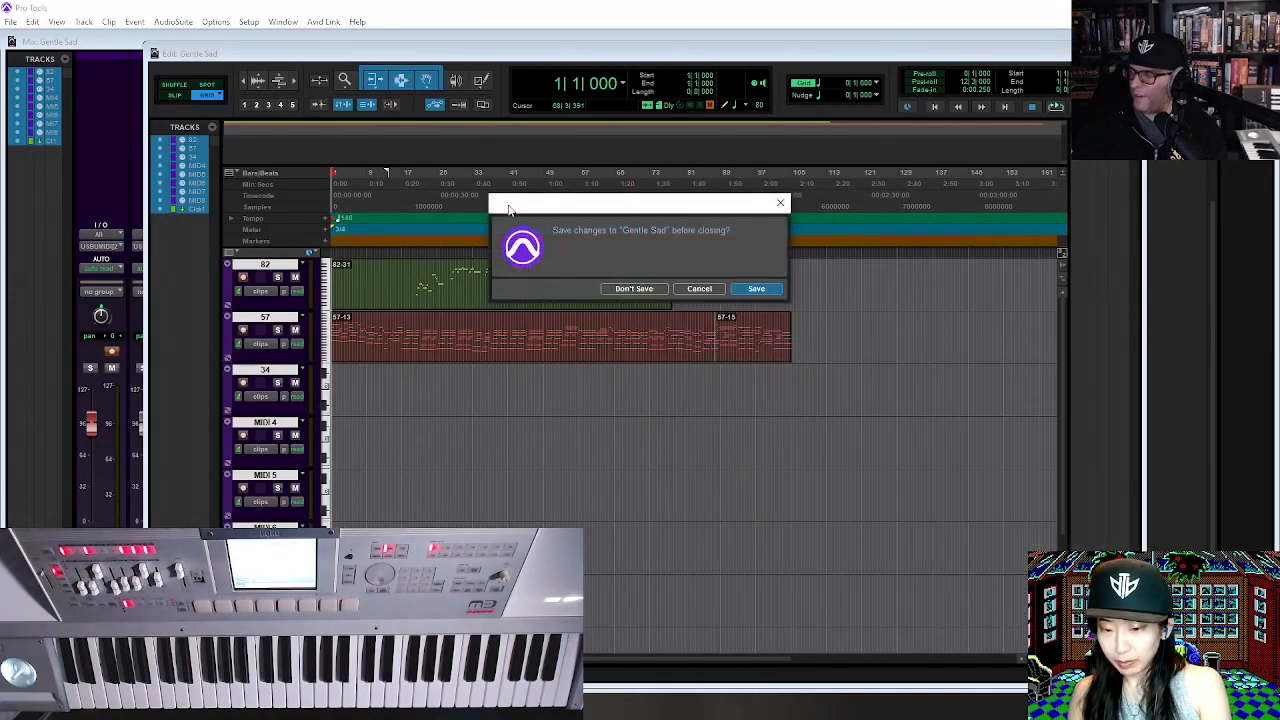
left_click(756, 288)
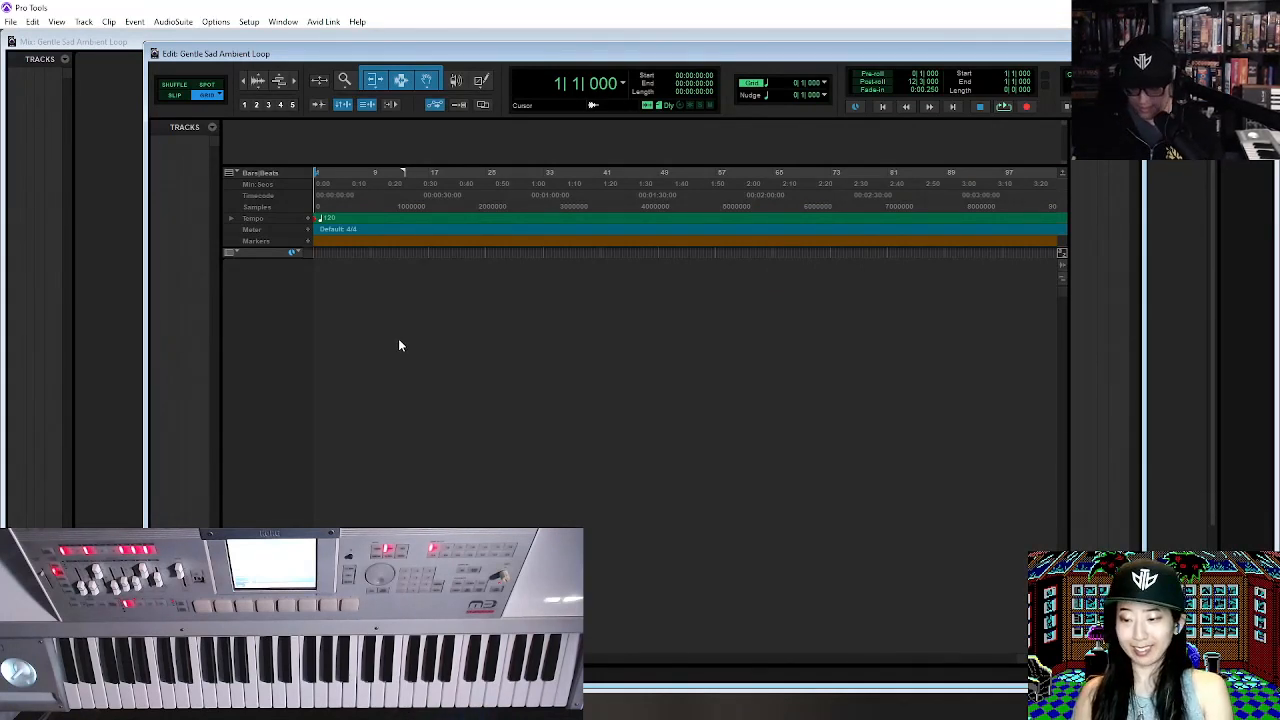
Create one new stereo instrument track in the session.
key("ctrl+shift+n")
left_click(520, 245)
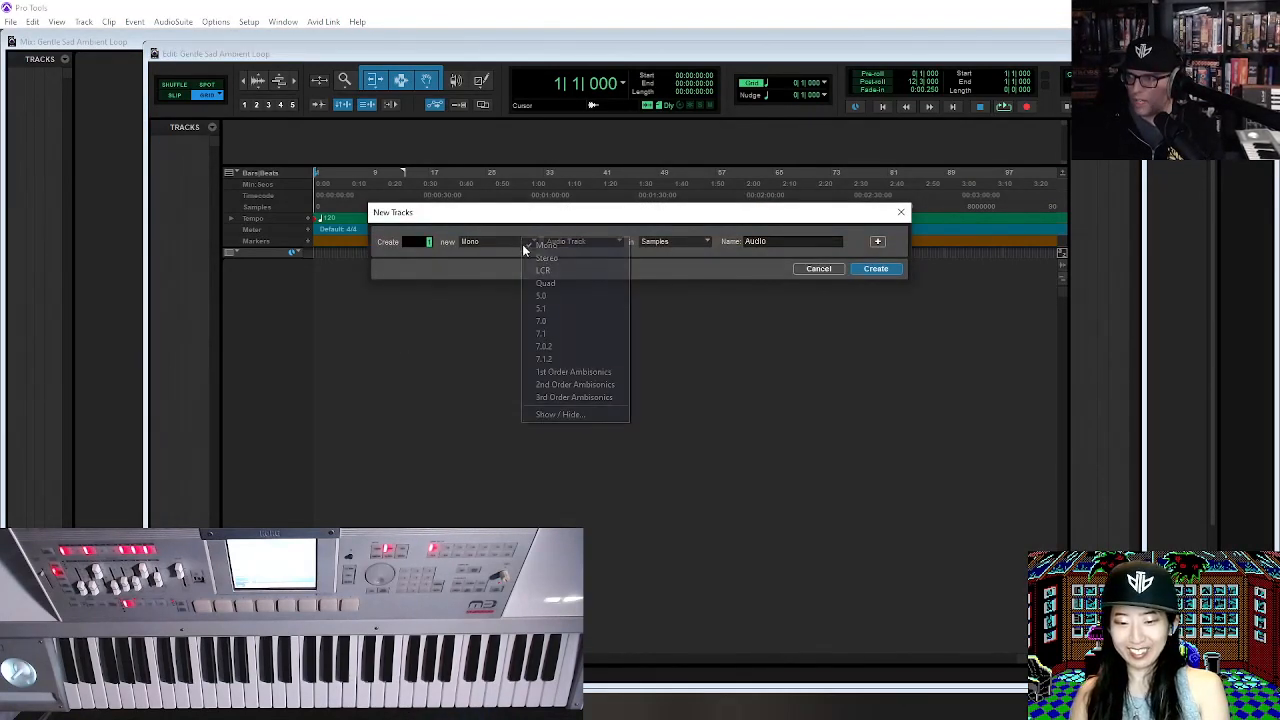
left_click(570, 249)
left_click(577, 241)
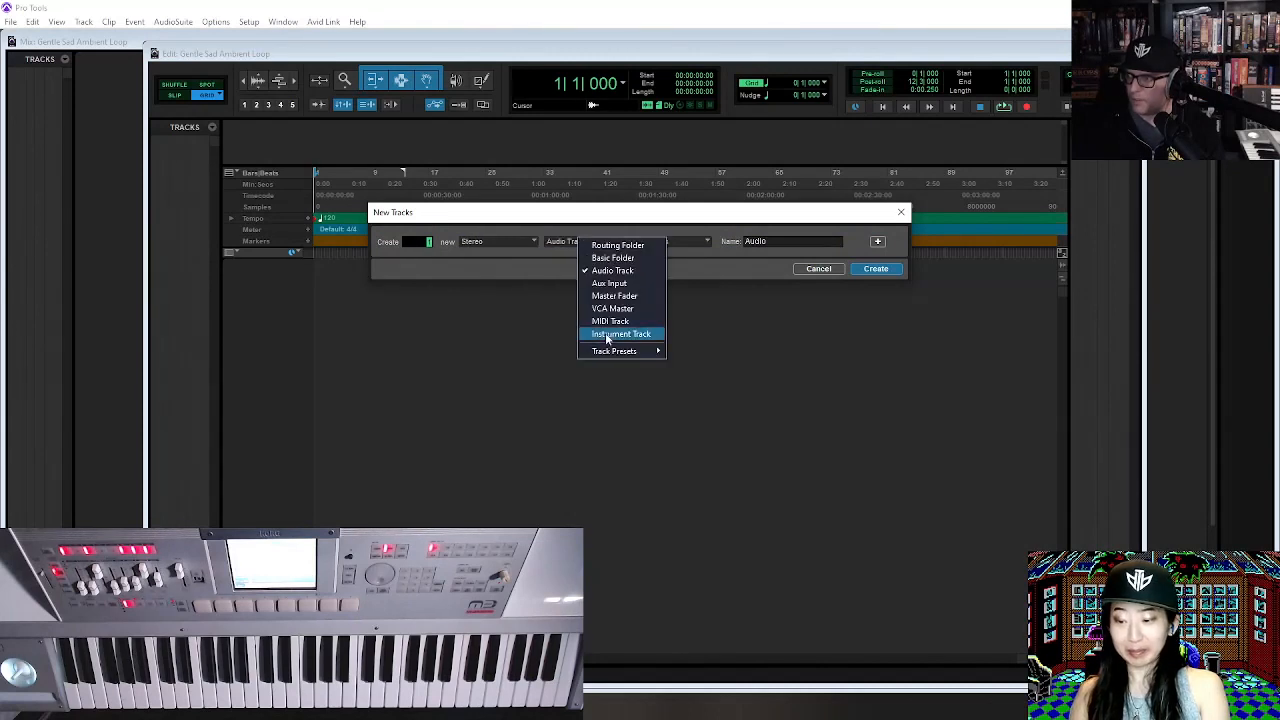
left_click(610, 333)
left_click(878, 269)
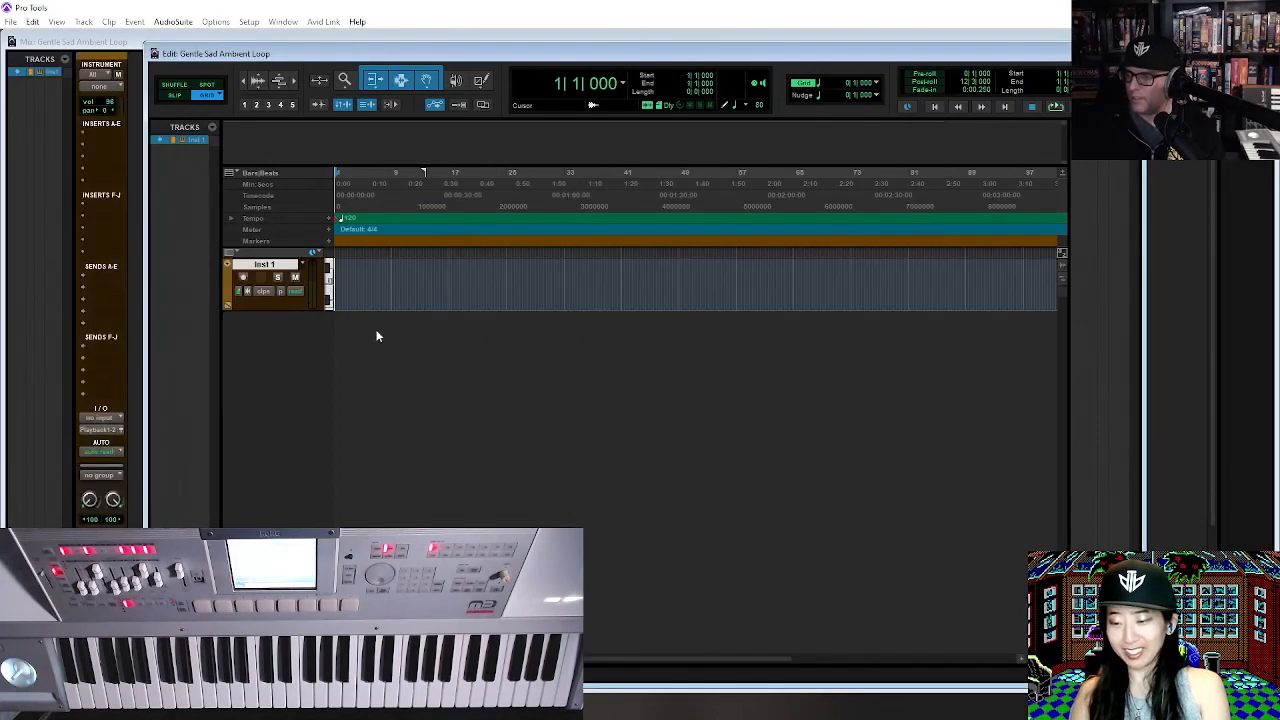
Insert the Addictive Keys multichannel instrument plug-in on the Inst 1 track in the Mix window.
key("ctrl+equal")
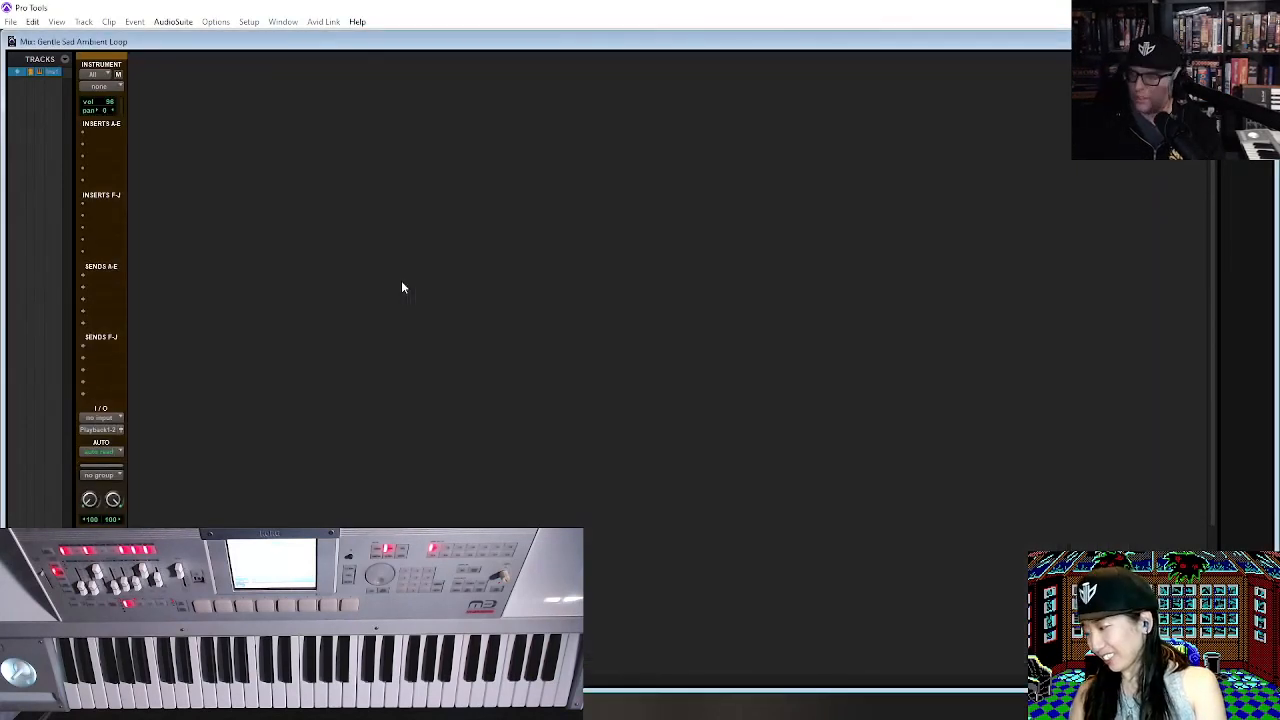
left_click(109, 139)
mouse_move(200, 171)
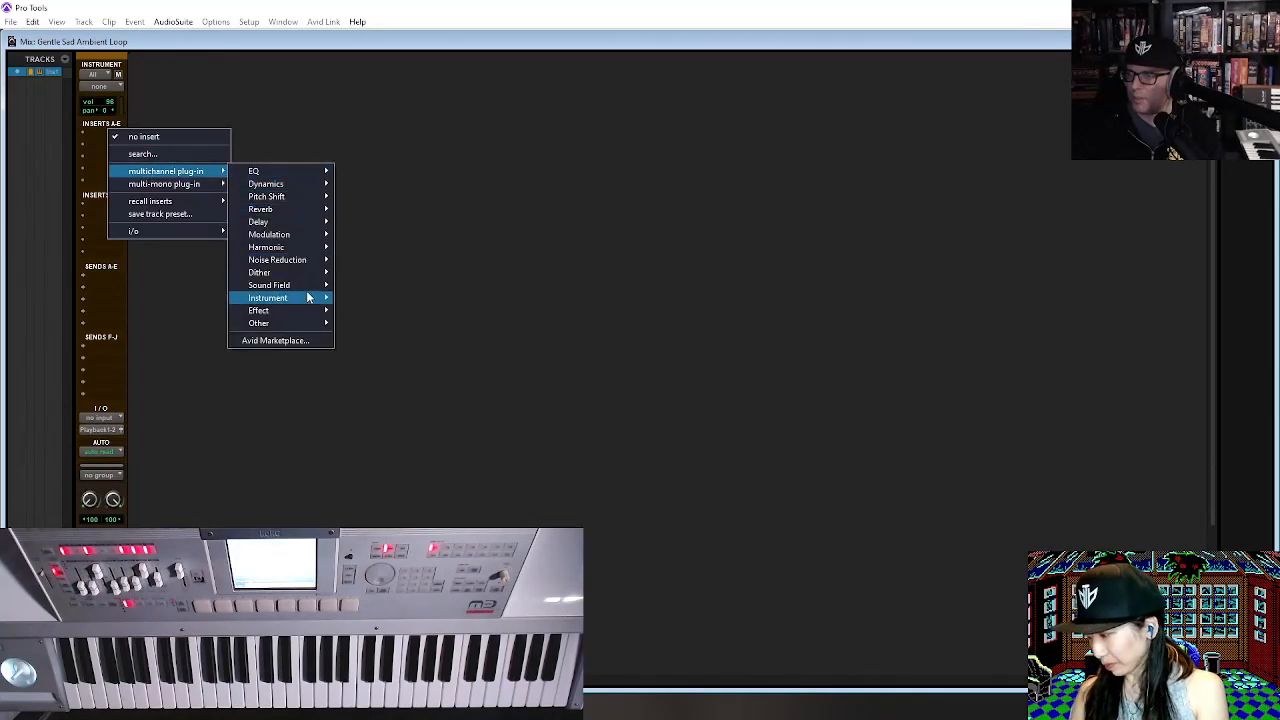
mouse_move(309, 298)
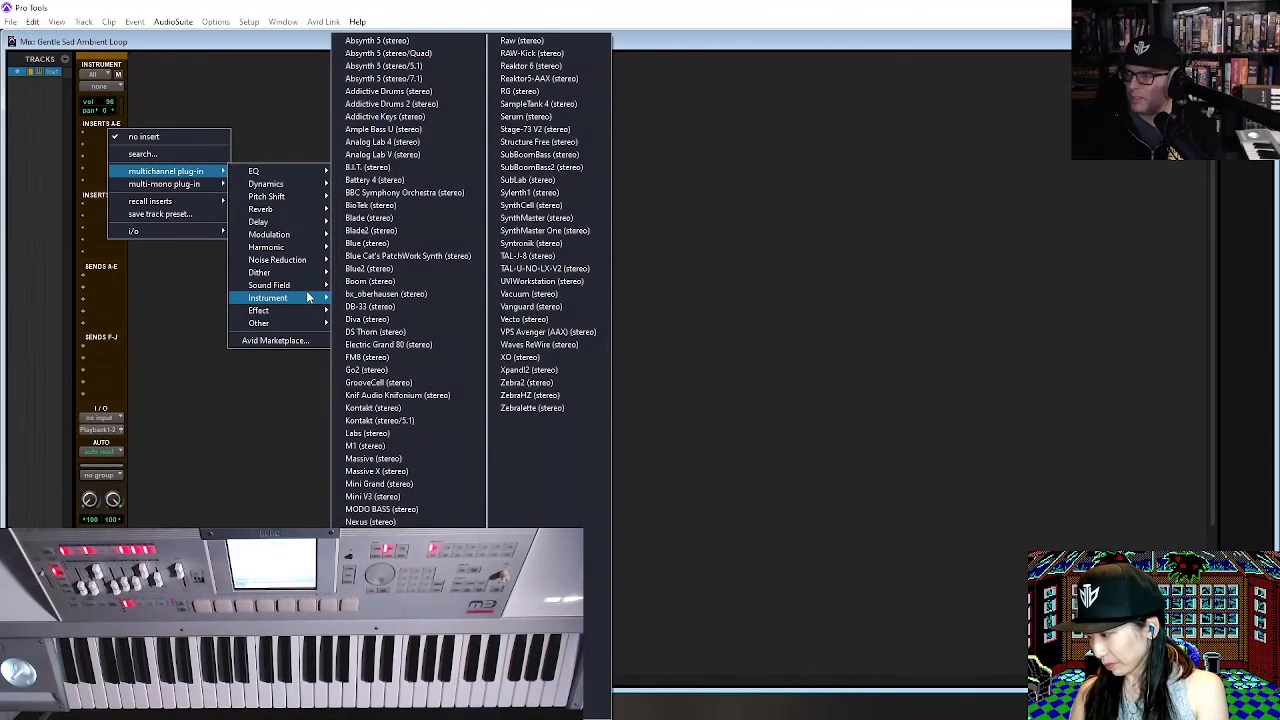
left_click(430, 118)
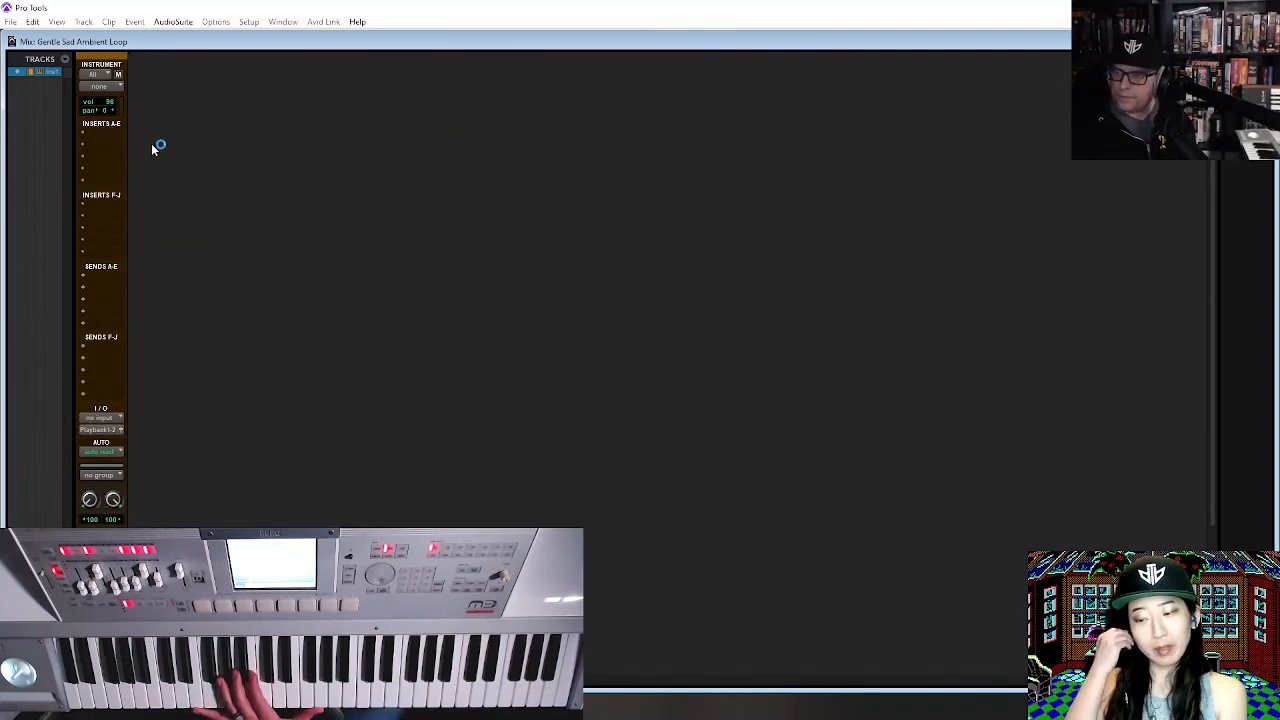
left_click_drag(1034, 125, 601, 107)
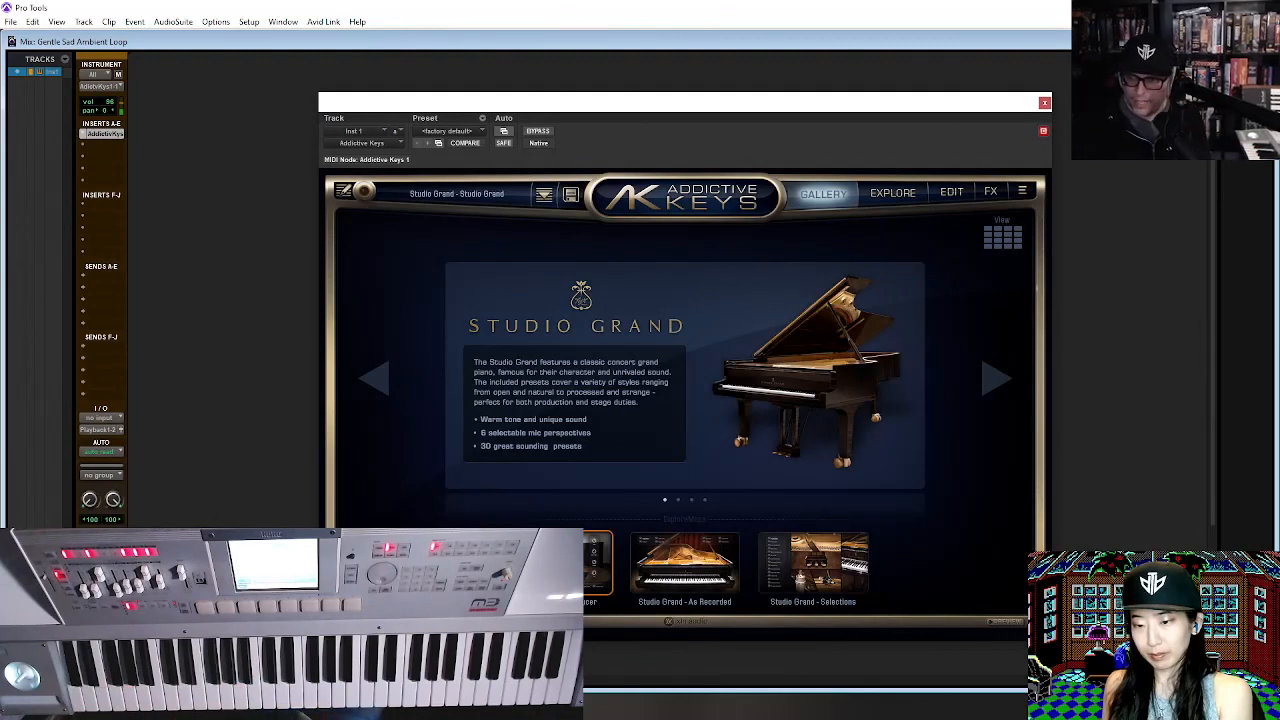
Add the JST Sky Box reverb below Addictive Keys on Inst 1 and load its community preset That Meserole Sound.
left_click(112, 154)
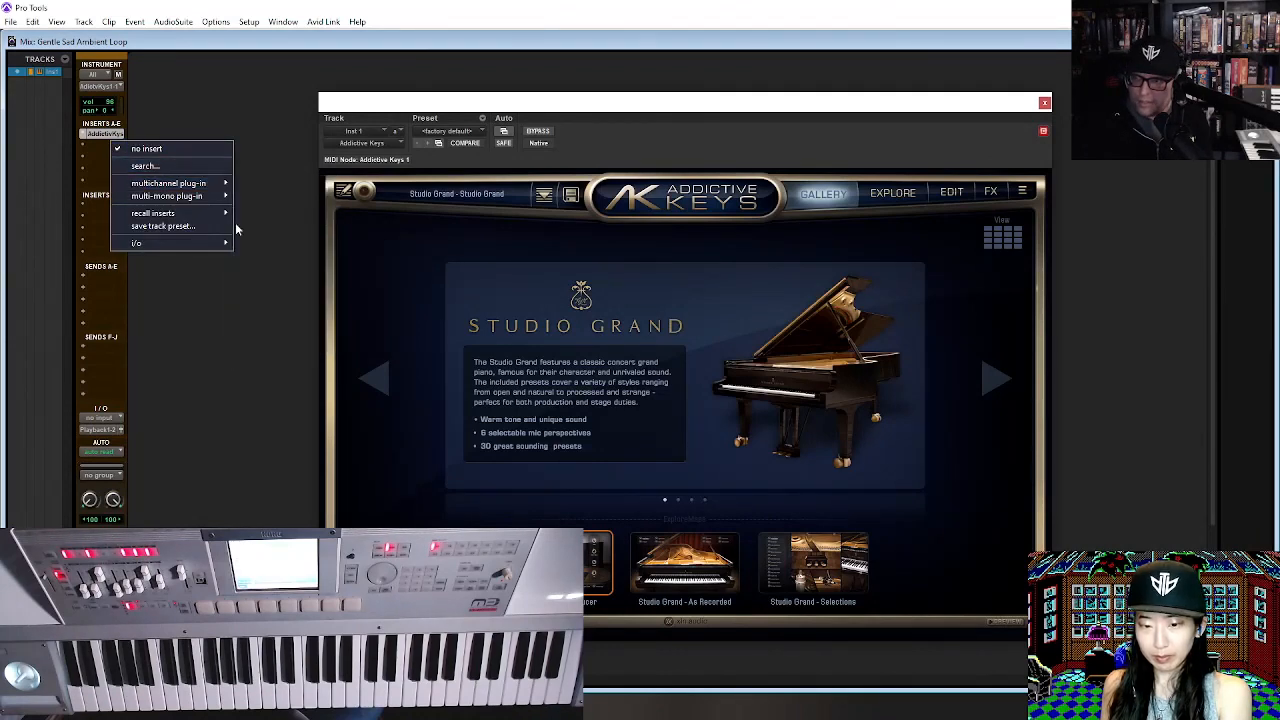
mouse_move(220, 184)
mouse_move(262, 220)
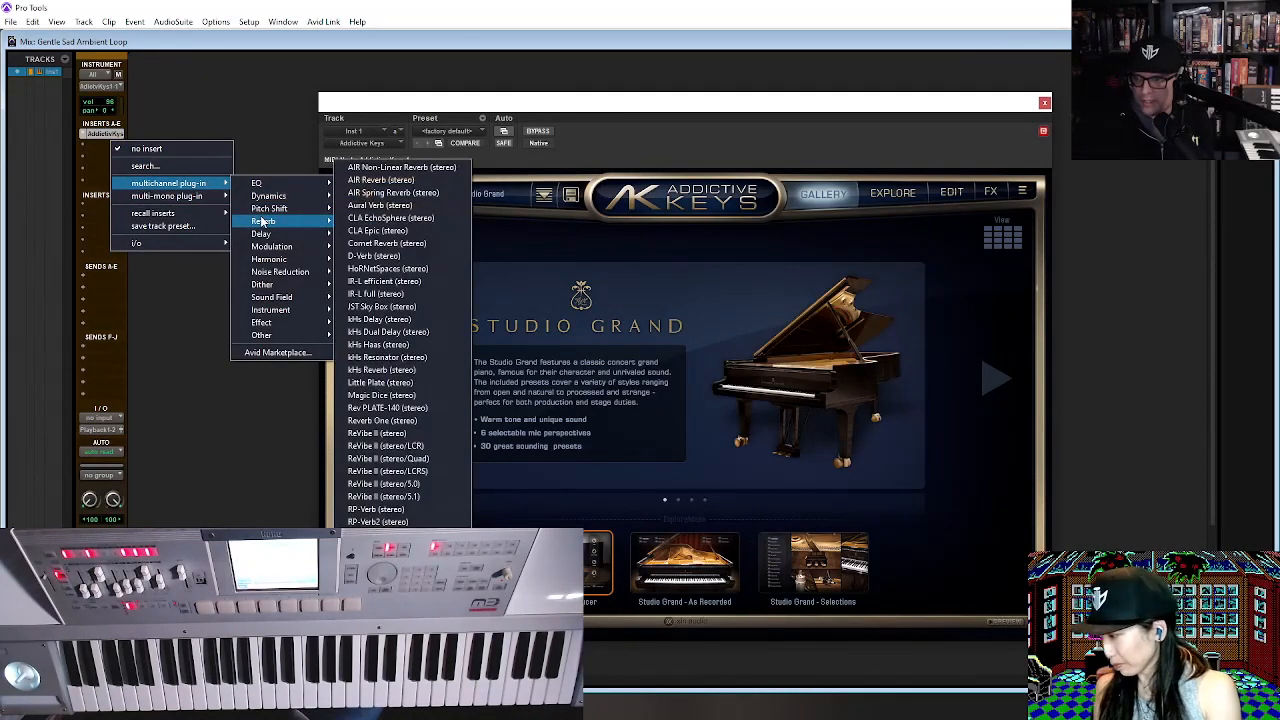
left_click(380, 307)
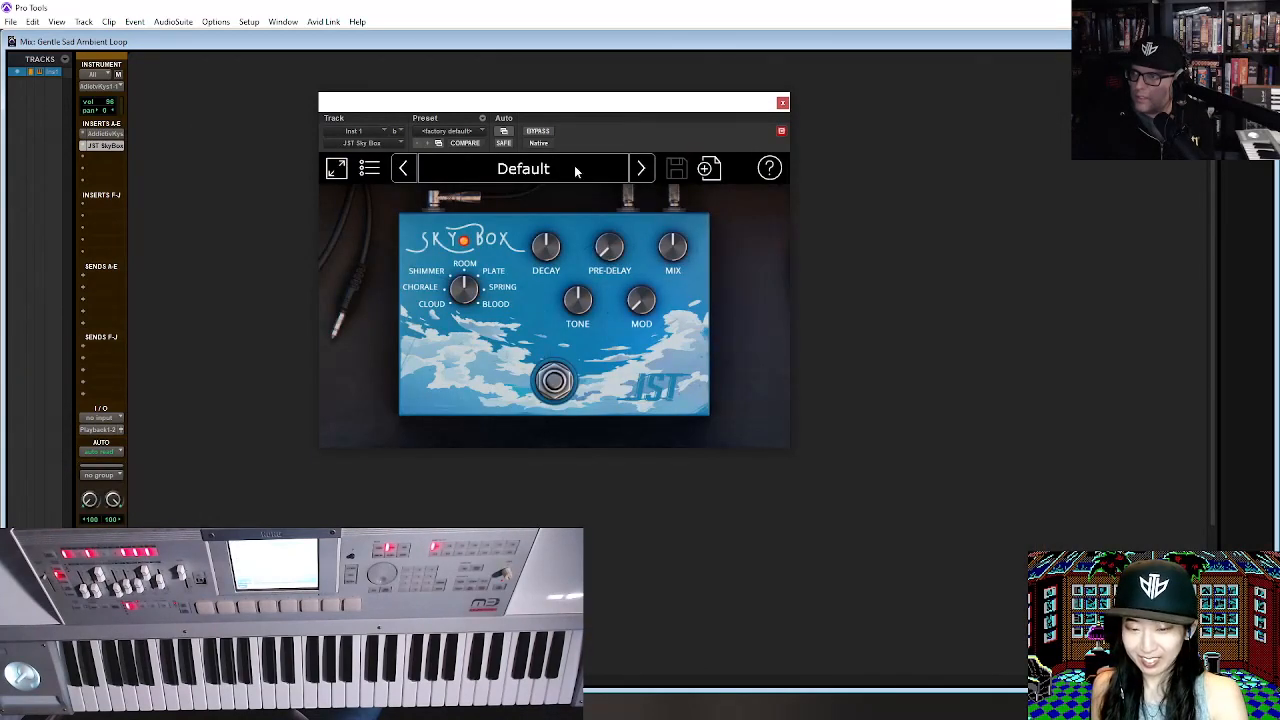
left_click(574, 170)
mouse_move(500, 229)
mouse_move(607, 232)
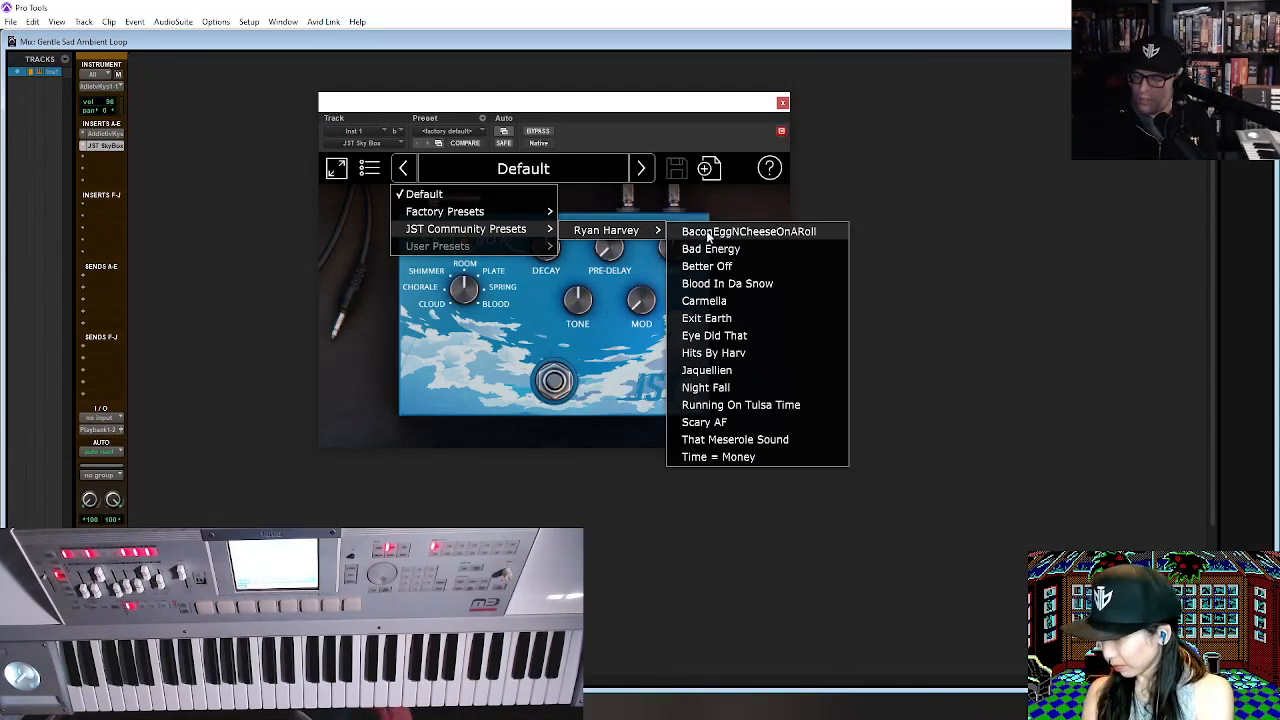
left_click(729, 440)
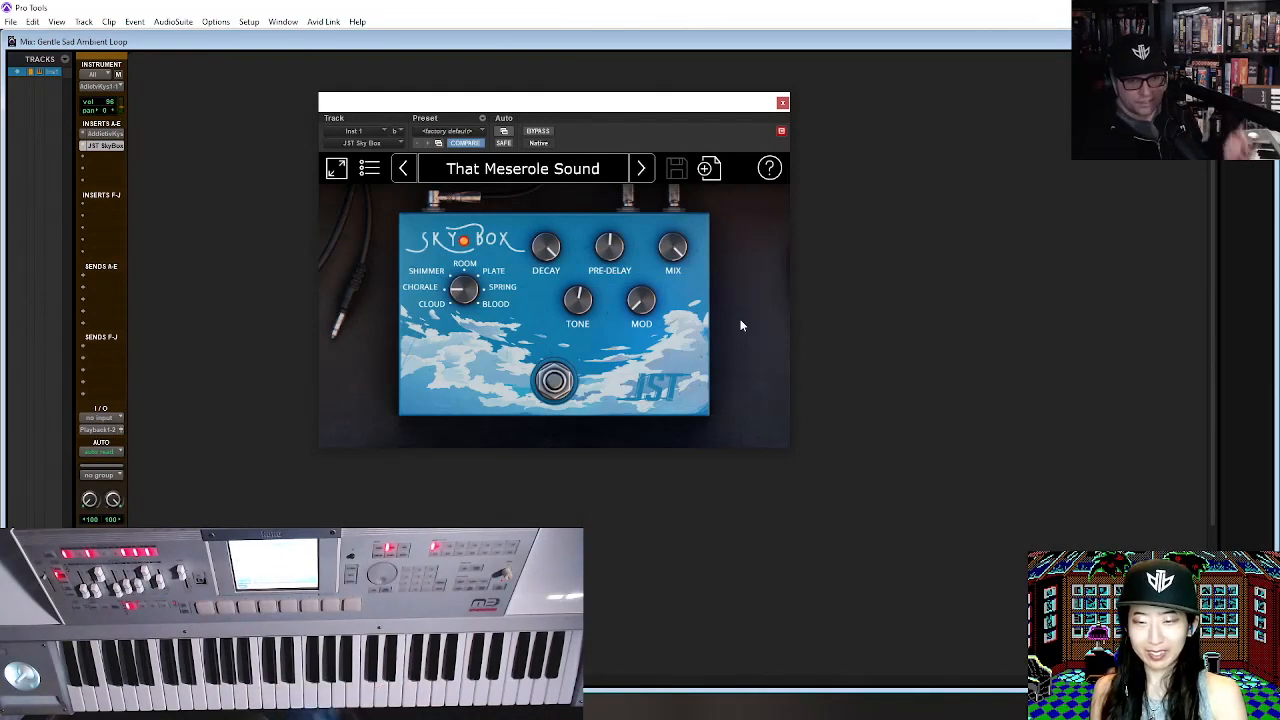
Compare the Sky Box reverb bypassed and active, turn its Mix down slightly, and close the plug-in window.
left_click(537, 132)
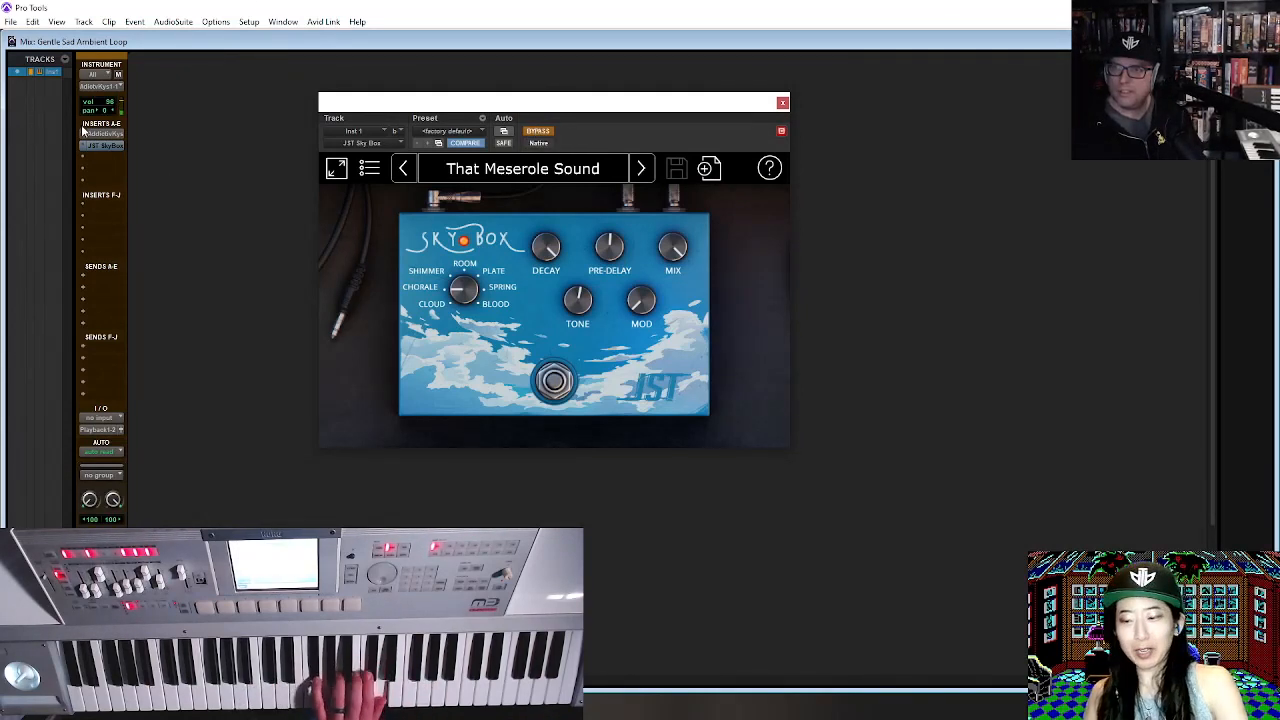
left_click(538, 132)
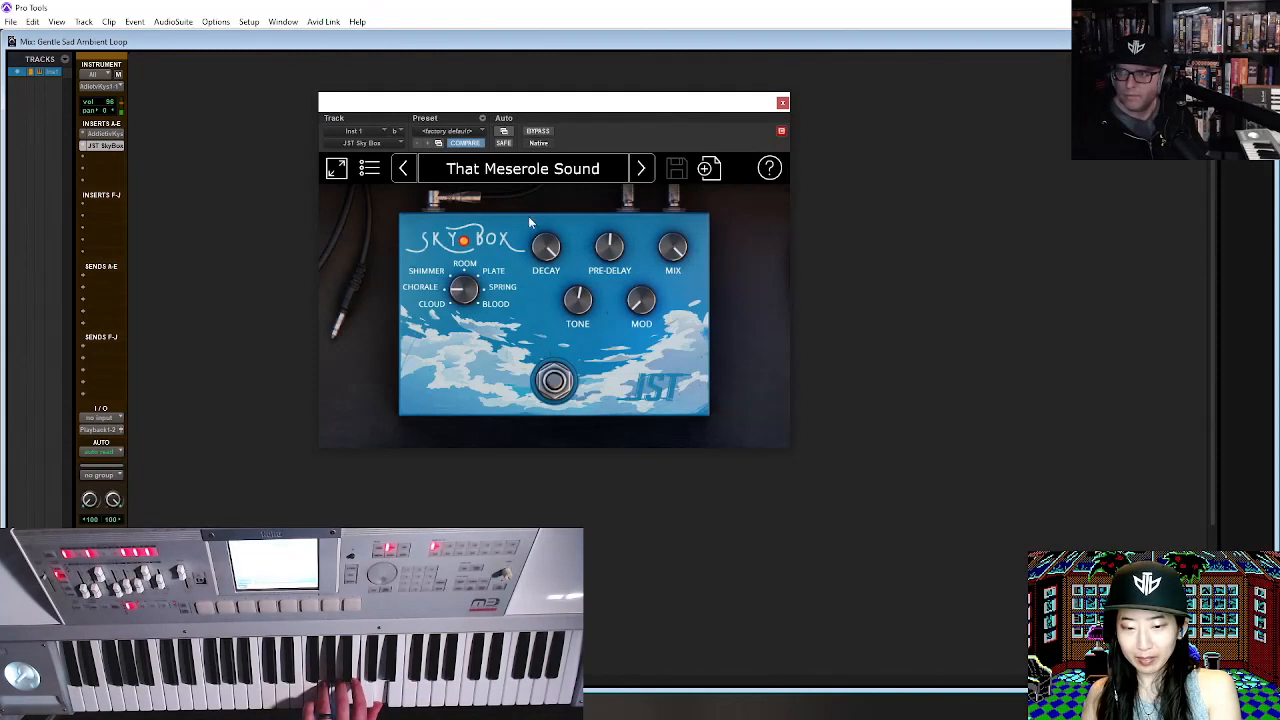
left_click_drag(676, 248, 676, 262)
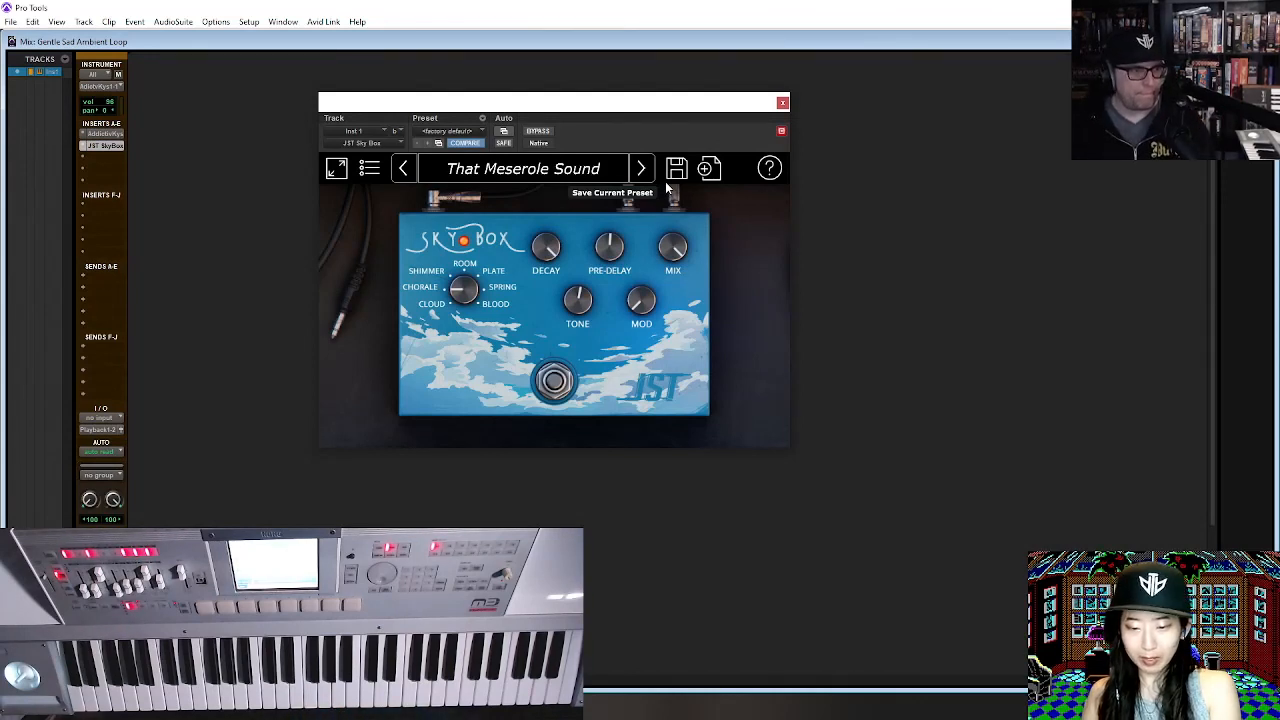
left_click(783, 102)
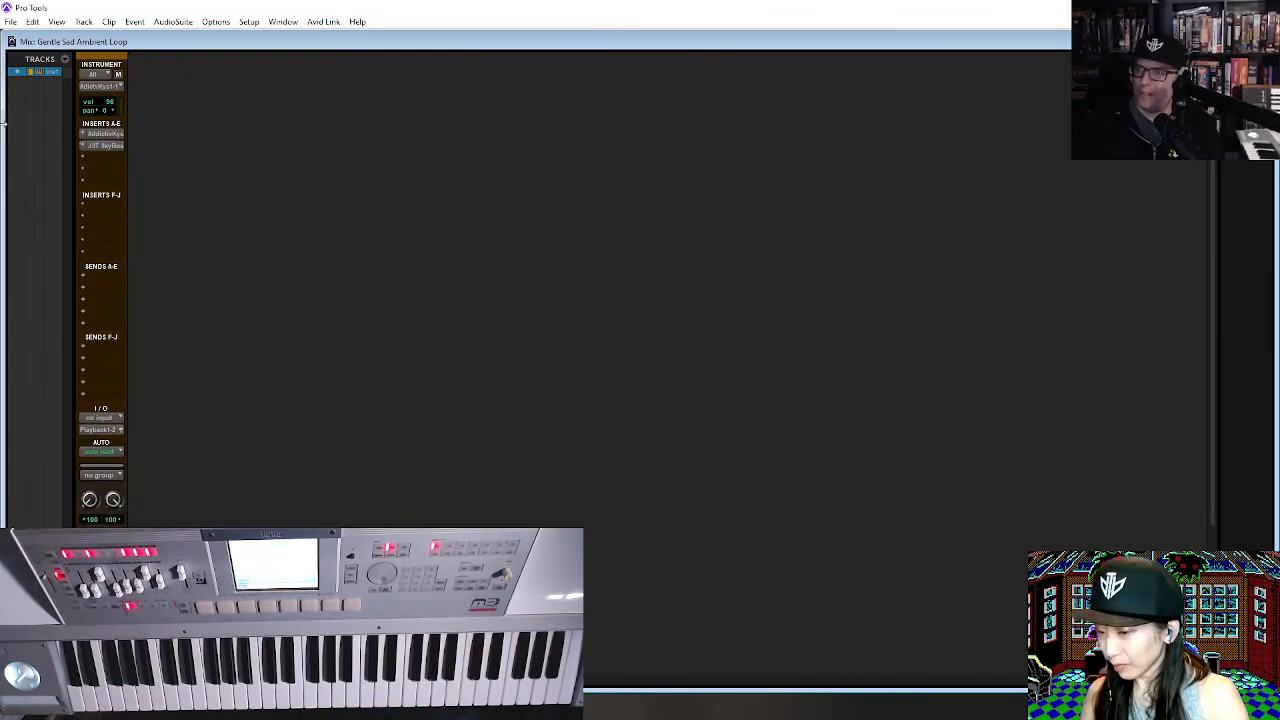
Remove the JST Sky Box and Addictive Keys plug-ins from the Inst 1 track and close the empty plug-in window.
left_click(99, 148)
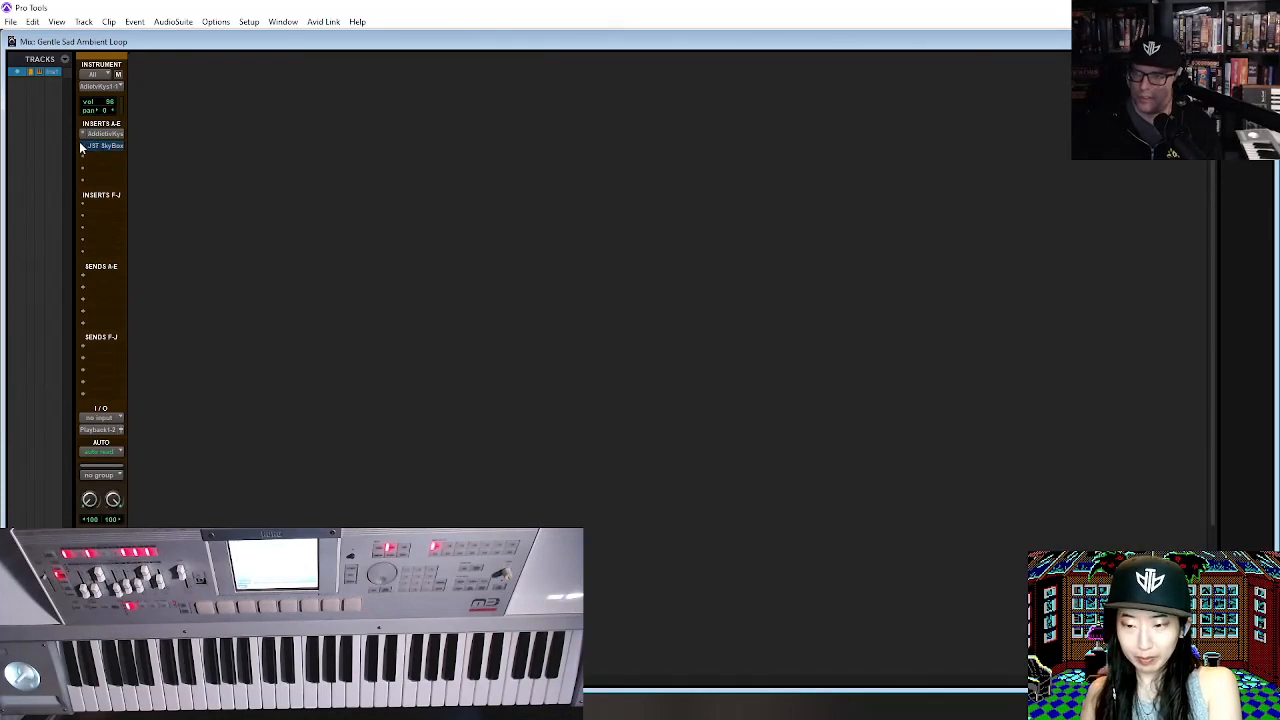
left_click(82, 149)
left_click(100, 146)
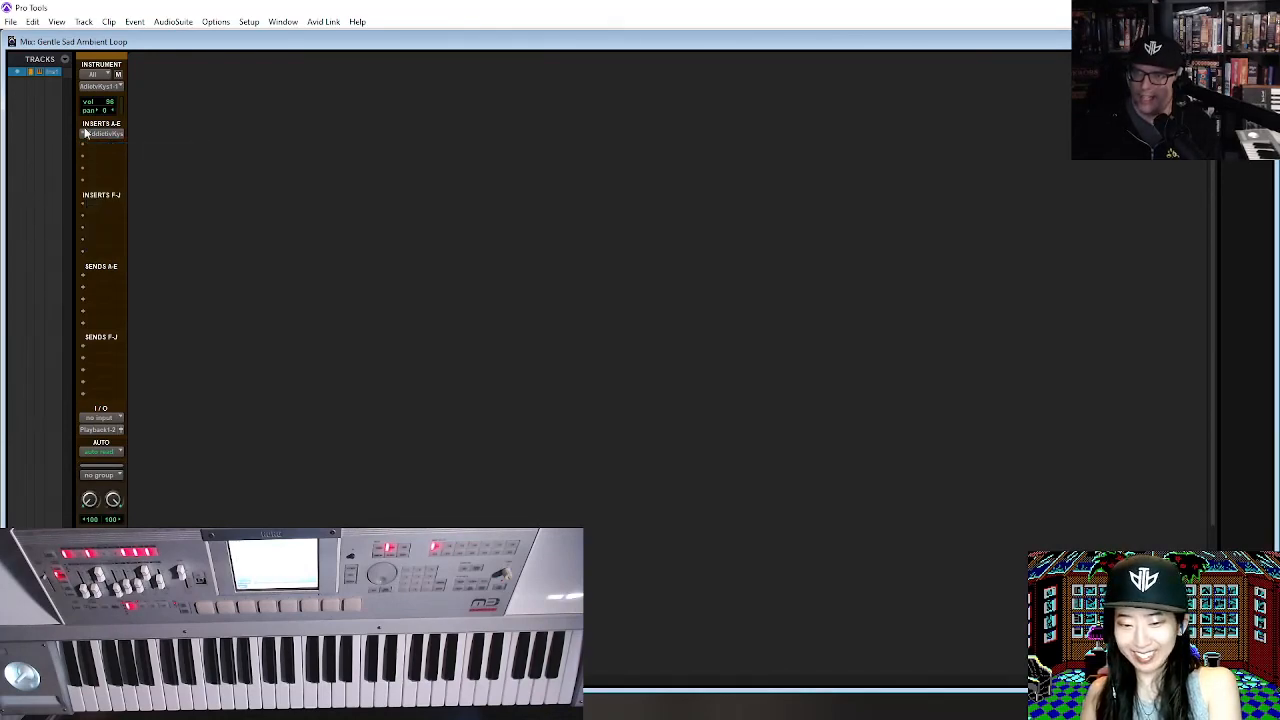
left_click(108, 134)
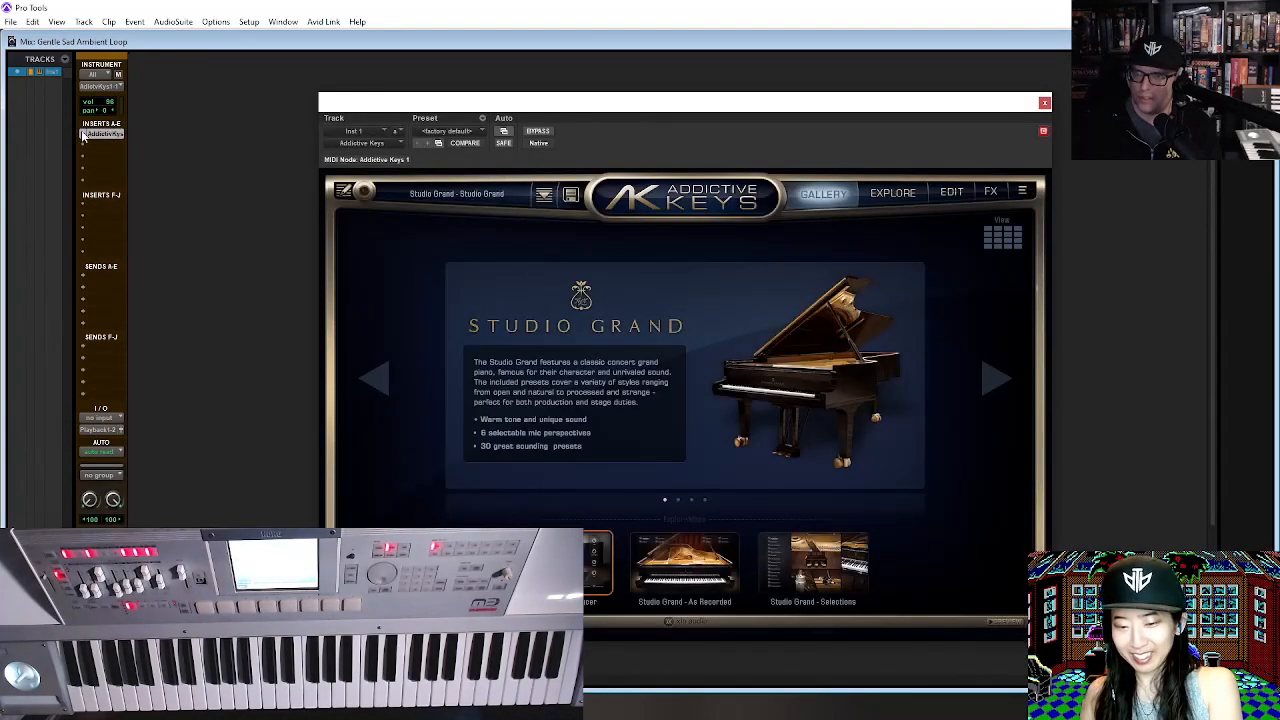
left_click(83, 133)
left_click(95, 138)
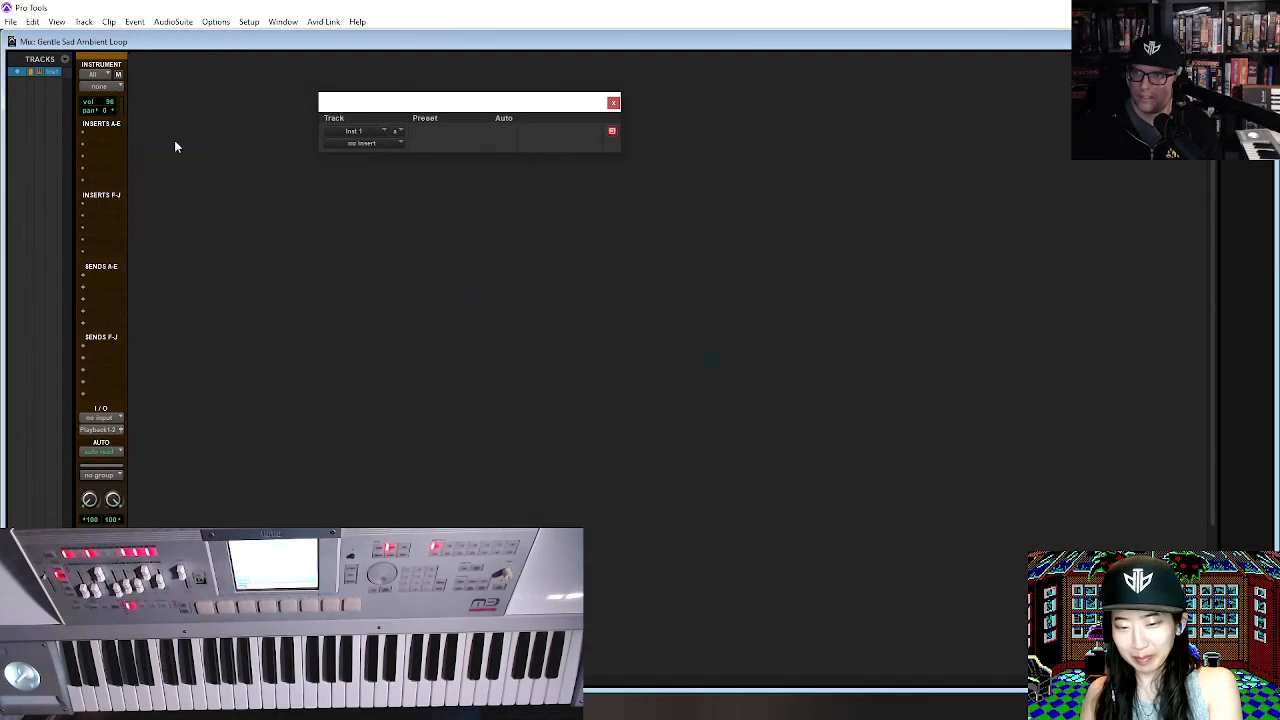
left_click(613, 103)
Create four new MIDI tracks.
key("ctrl+shift+n")
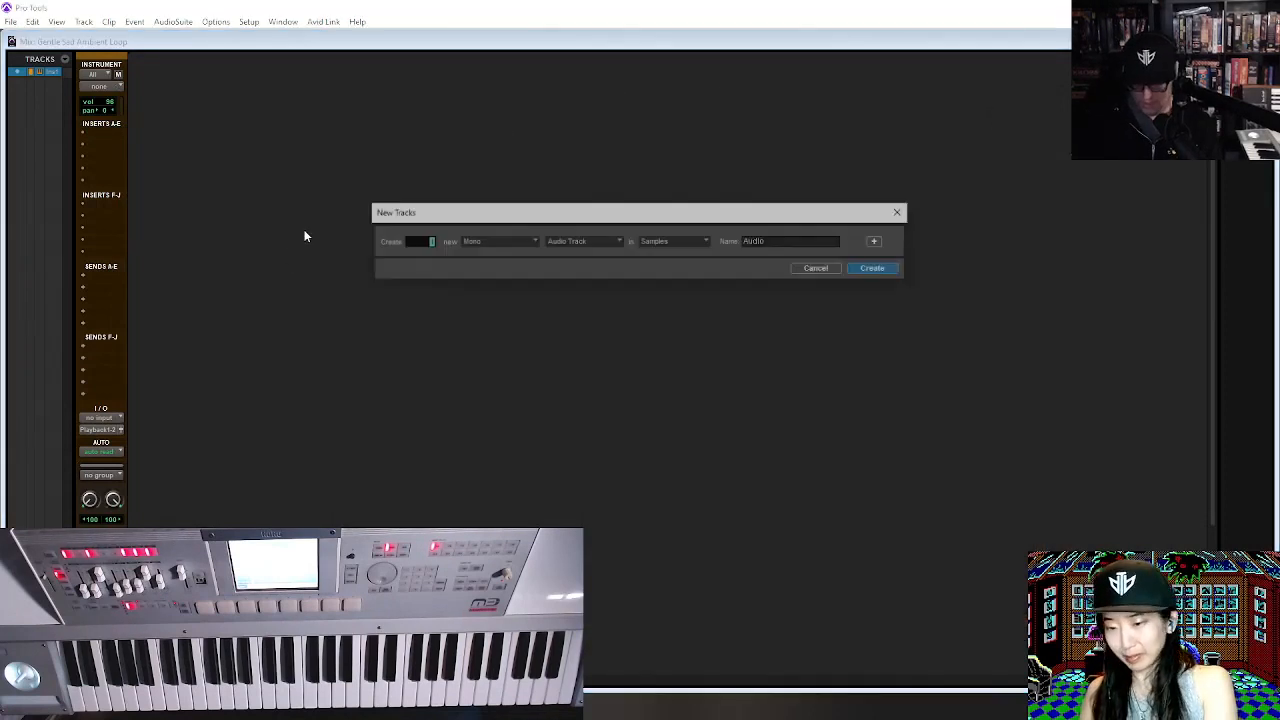
left_click(475, 242)
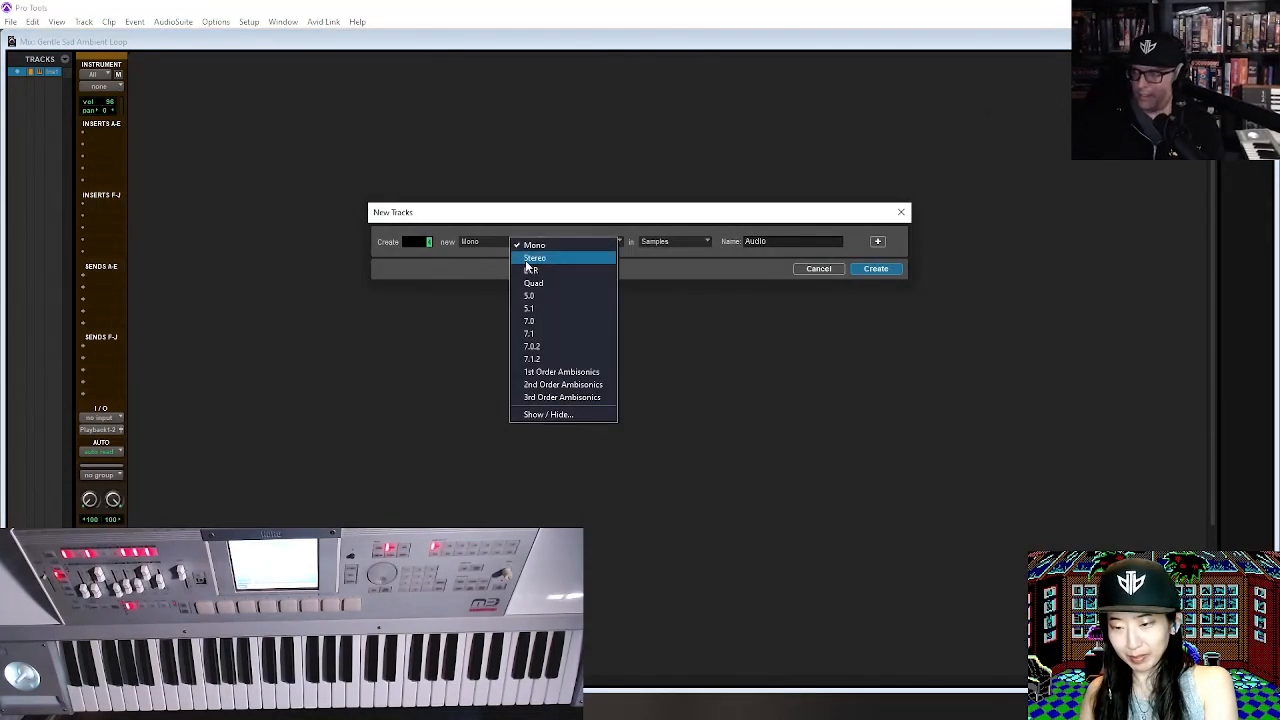
left_click_drag(594, 217, 596, 220)
left_click(608, 246)
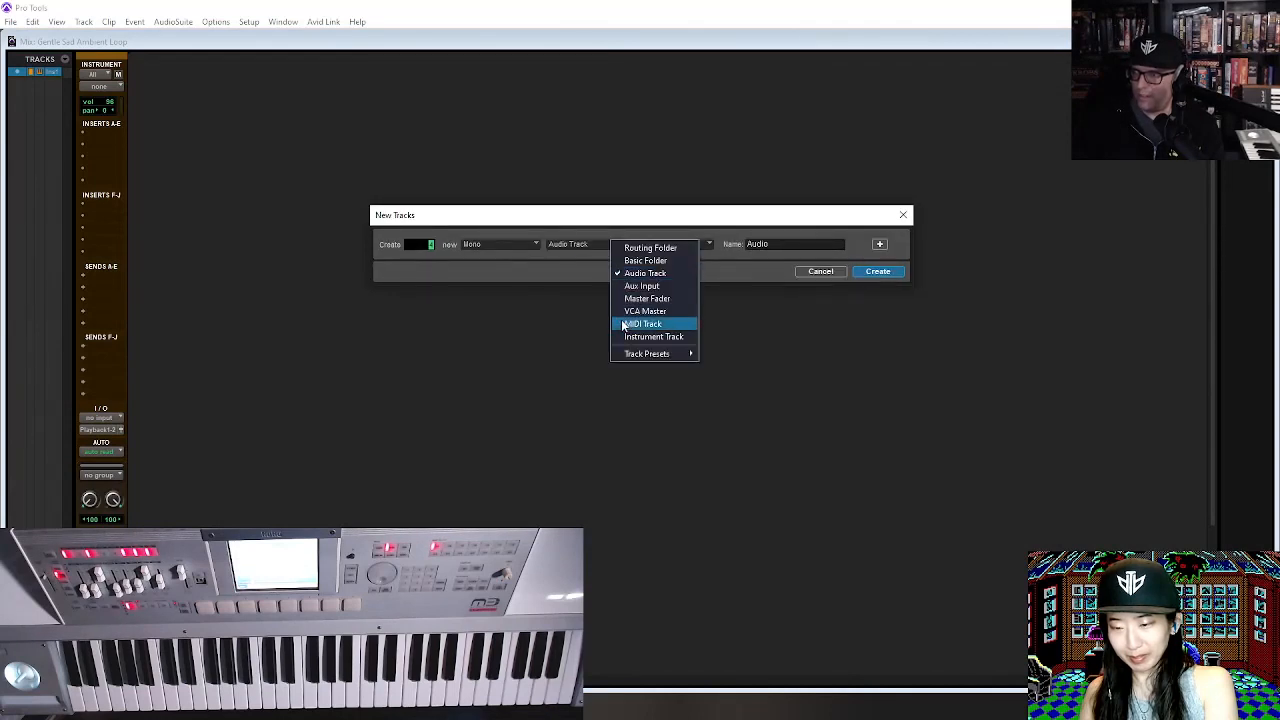
left_click(643, 323)
left_click(878, 271)
Delete the Inst 1 instrument track from the session.
scroll(110, 600, "down", 4)
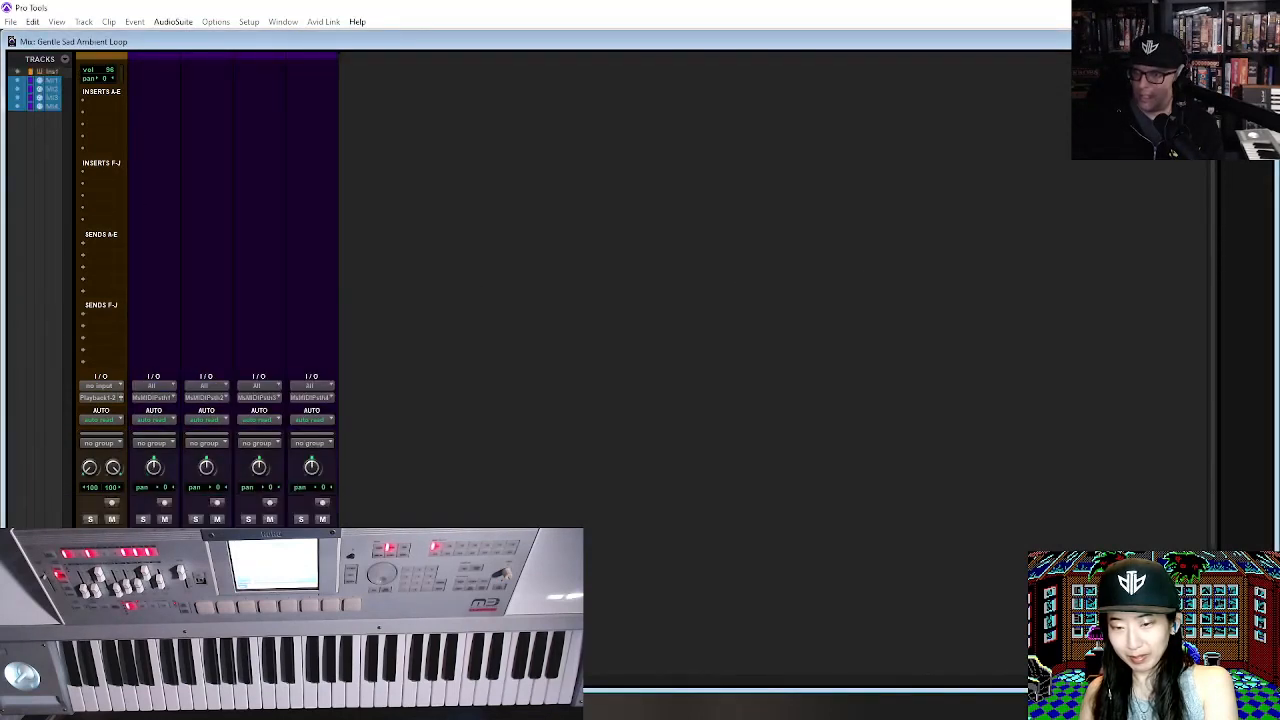
right_click(99, 638)
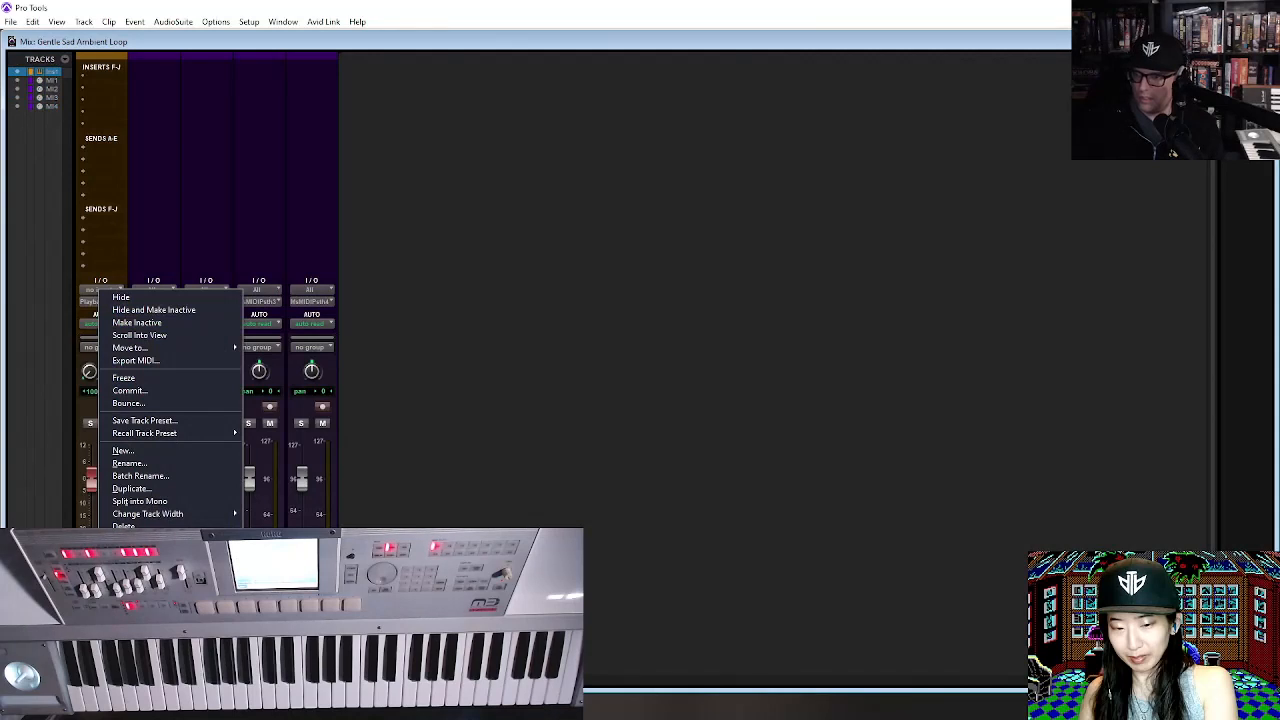
left_click(123, 525)
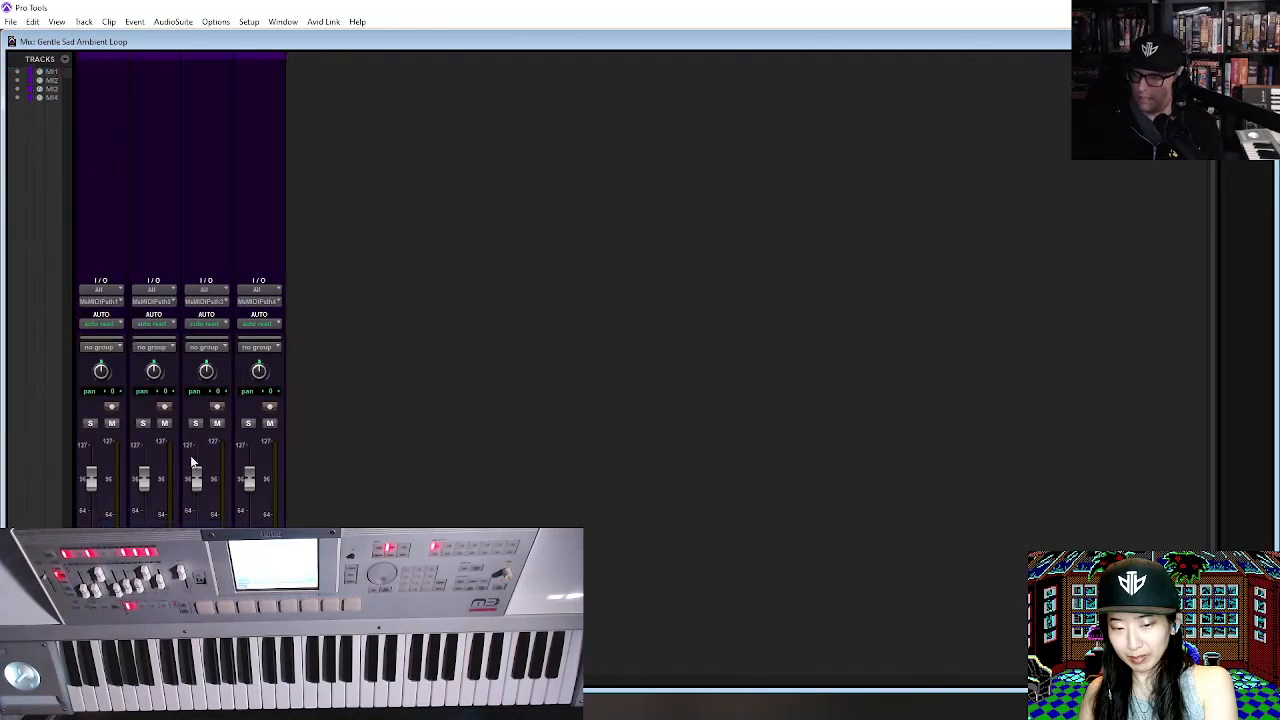
Route the first MIDI track's output to USB Uno MIDI Interface channel-2 and the second track's output to channel-3.
left_click(99, 302)
mouse_move(140, 322)
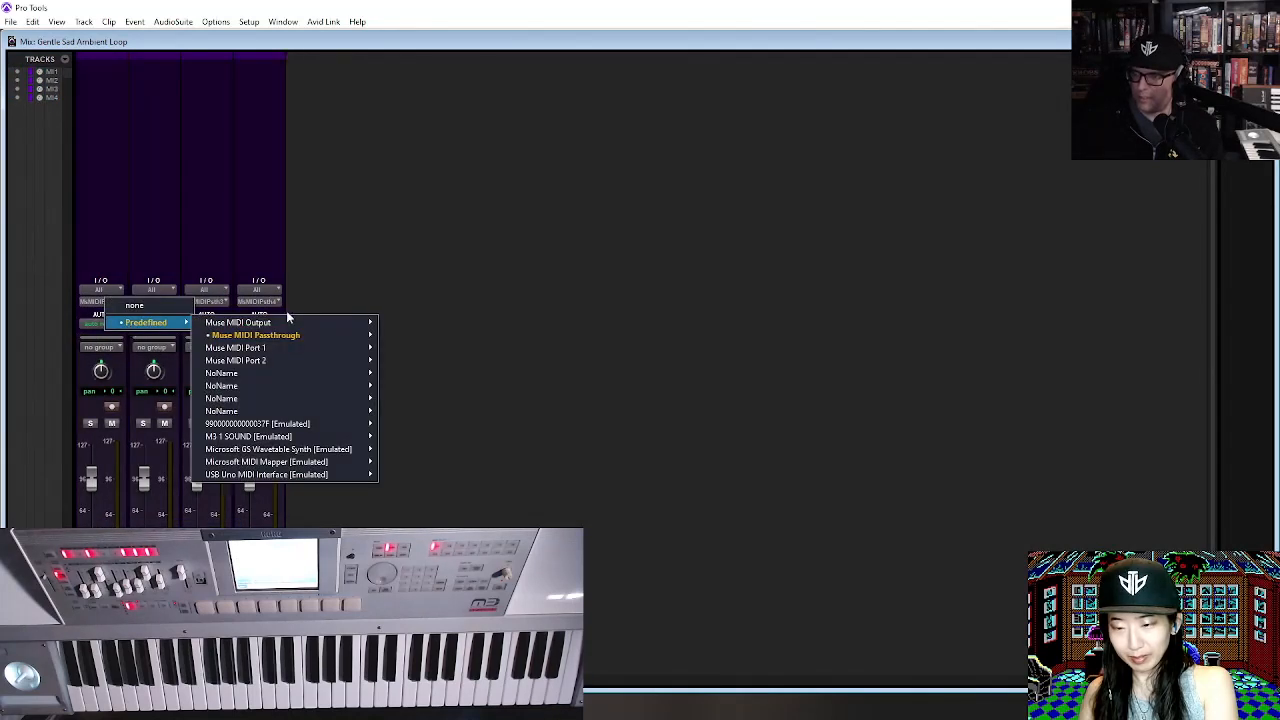
mouse_move(293, 478)
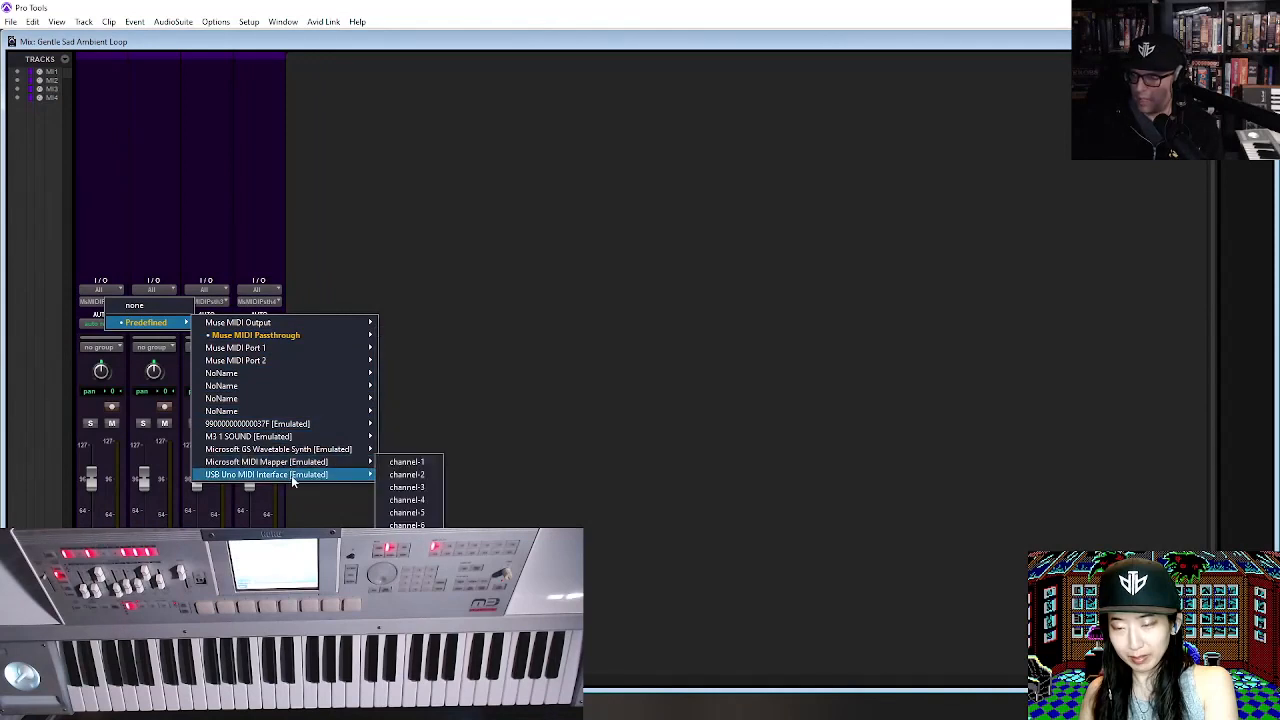
left_click(406, 487)
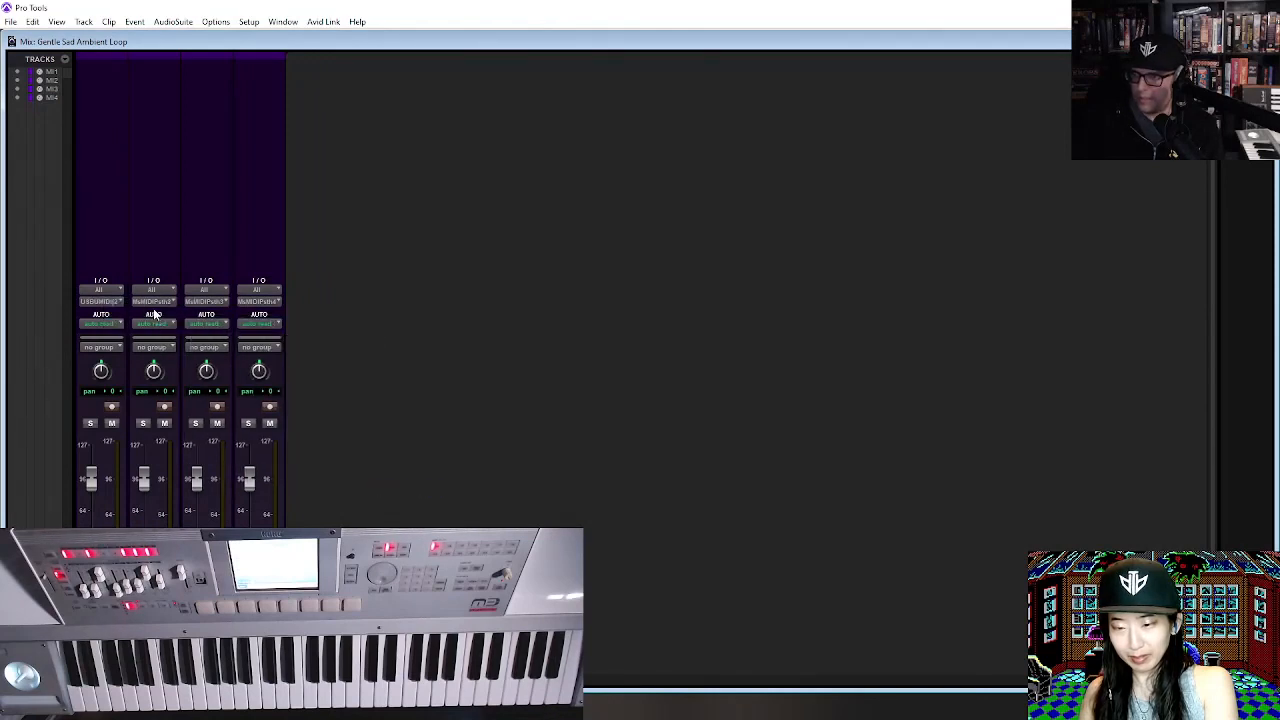
left_click(153, 301)
mouse_move(200, 322)
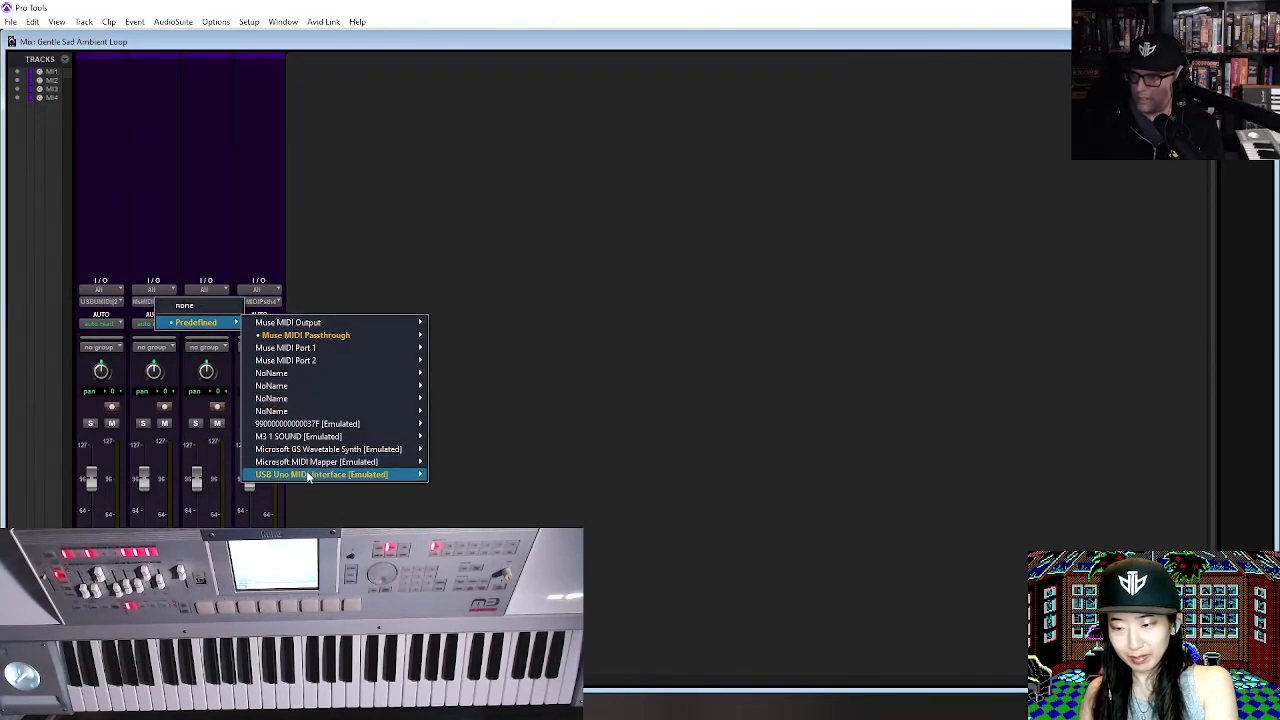
mouse_move(308, 477)
left_click(460, 497)
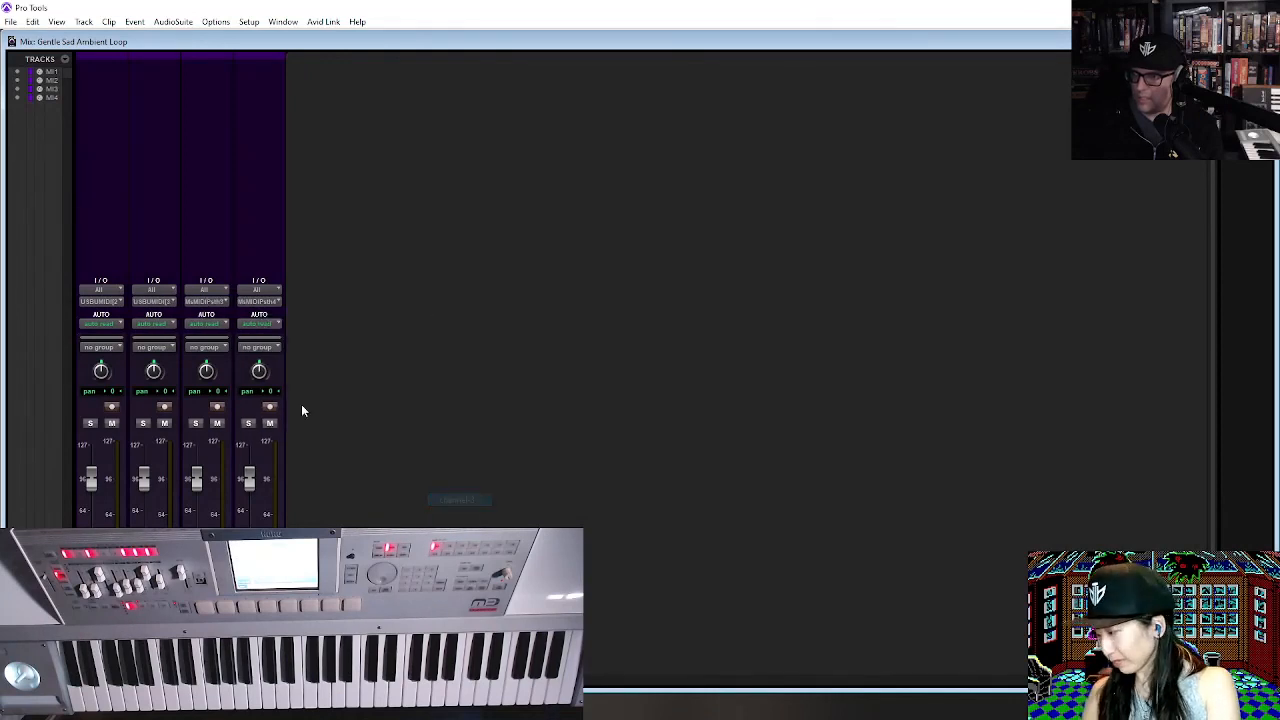
Route the third MIDI track's output to USB Uno MIDI Interface channel-4 and the fourth track's output to channel-5.
left_click(210, 301)
mouse_move(257, 322)
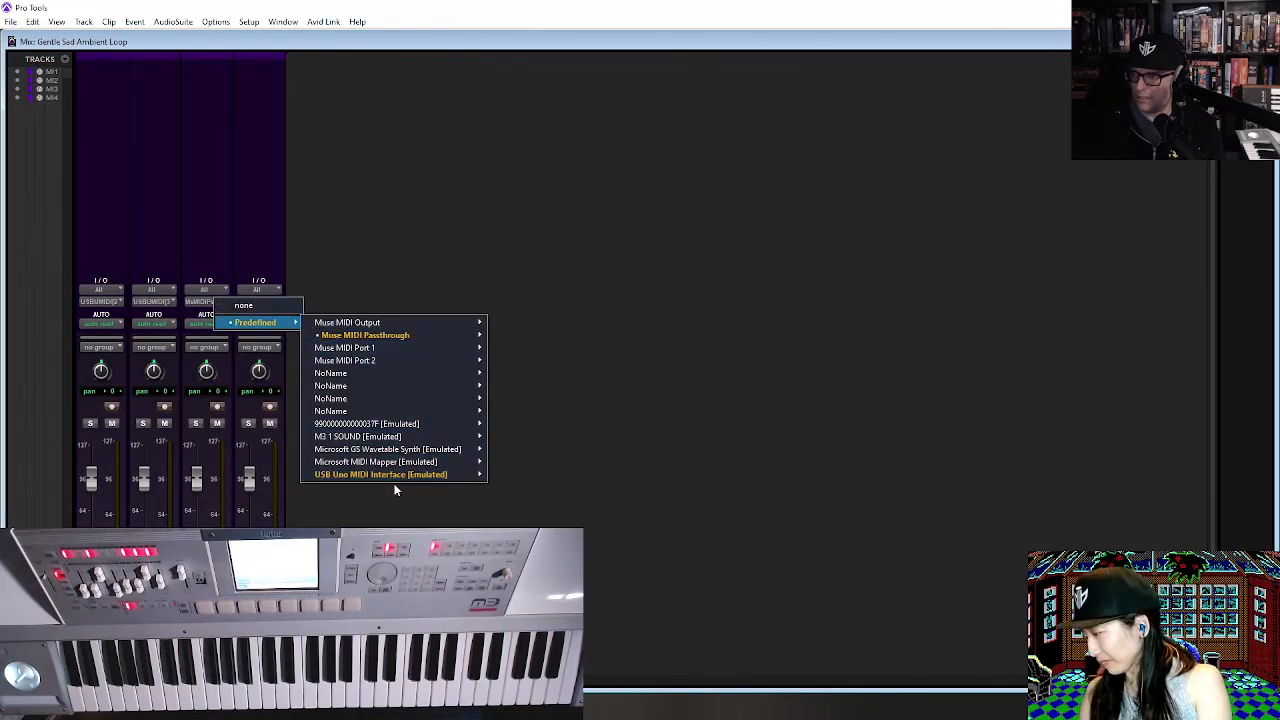
mouse_move(420, 474)
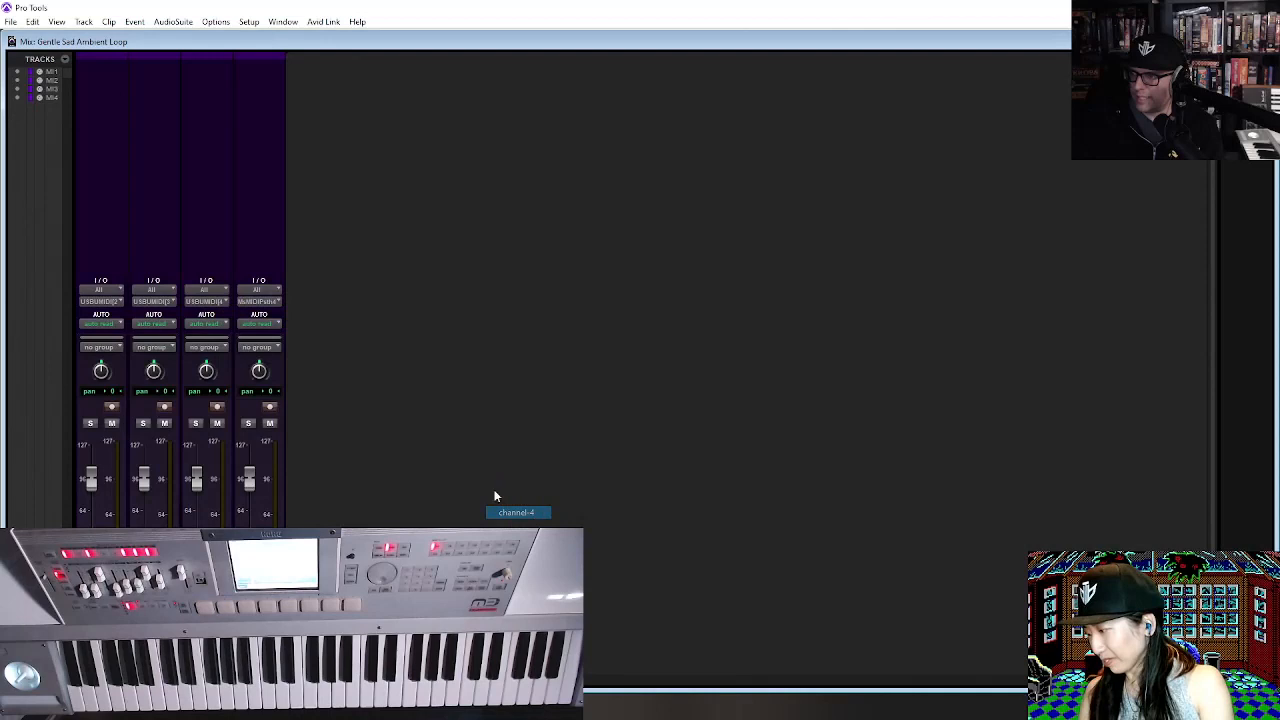
left_click(262, 302)
mouse_move(297, 323)
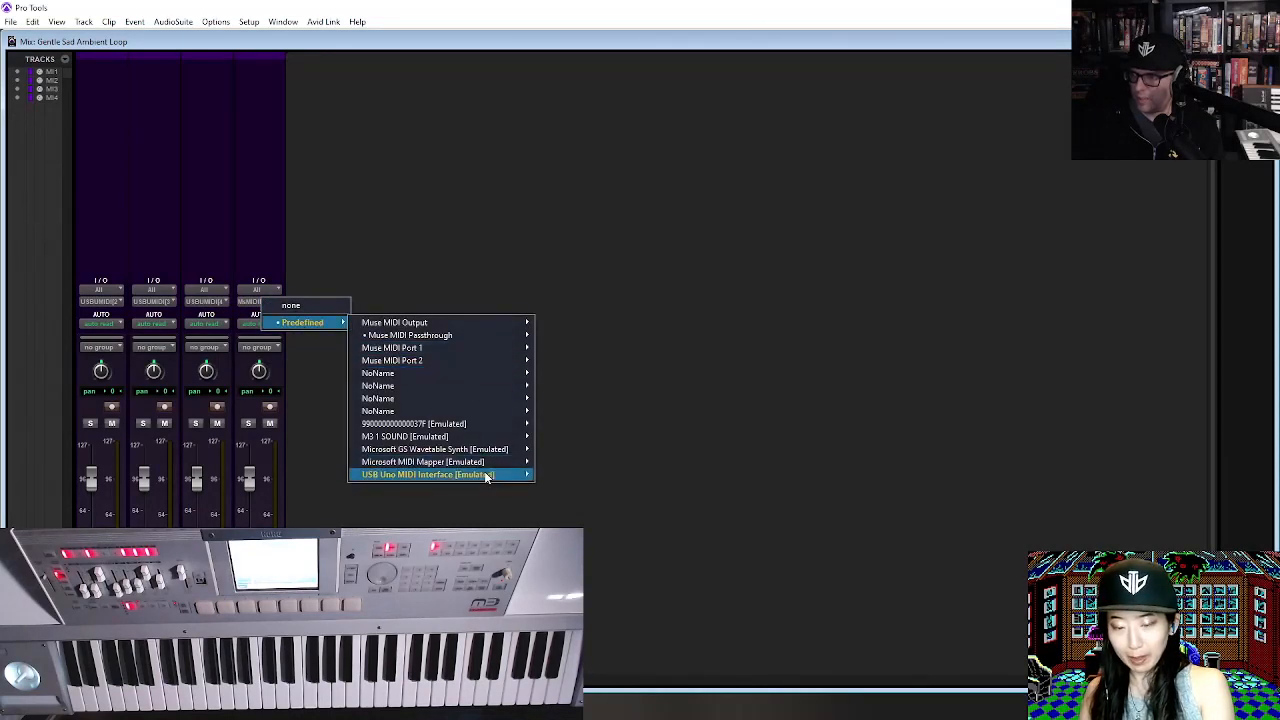
mouse_move(488, 474)
left_click(572, 525)
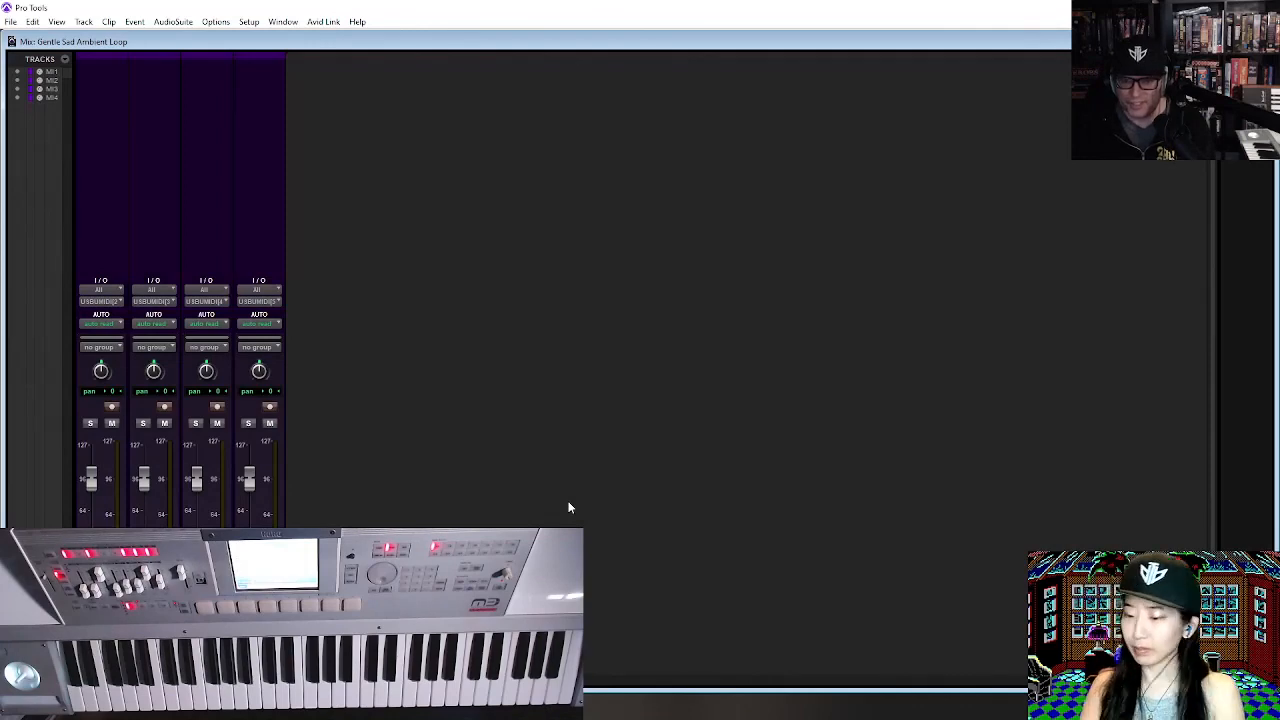
Record-enable the MIDI 1 track and assign it a patch number.
left_click(111, 406)
key("ctrl+equal")
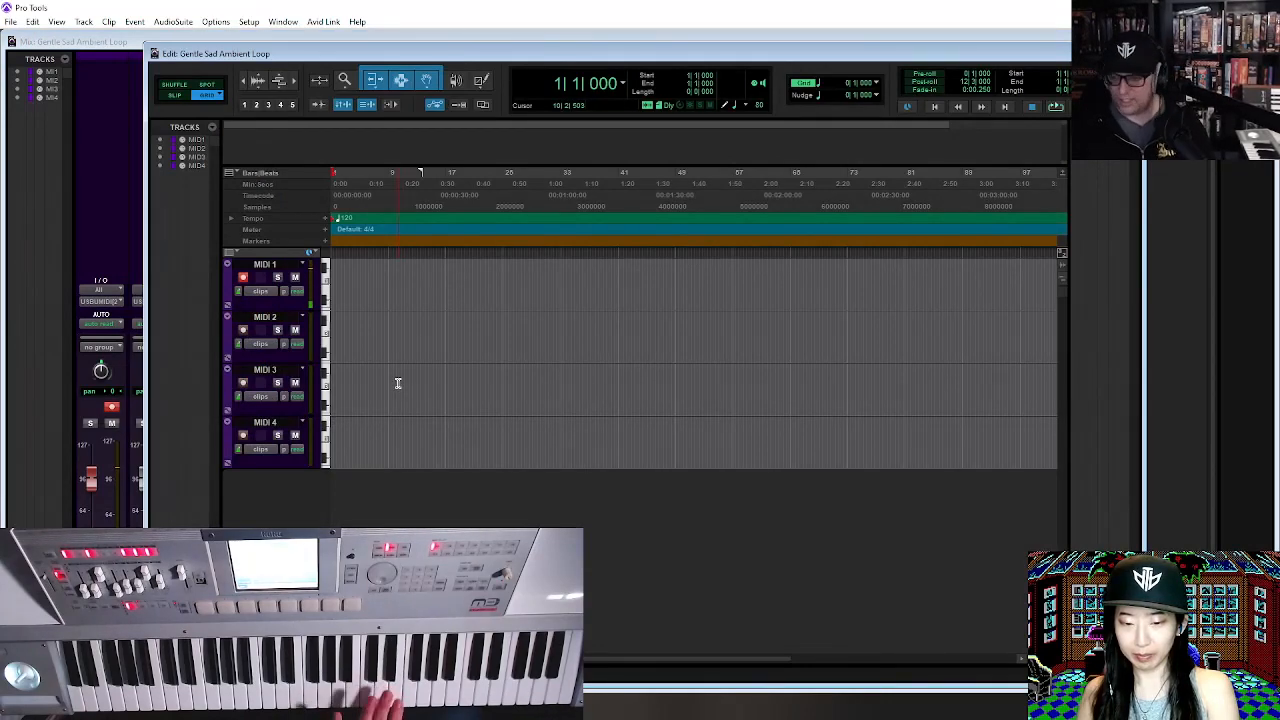
left_click(101, 610)
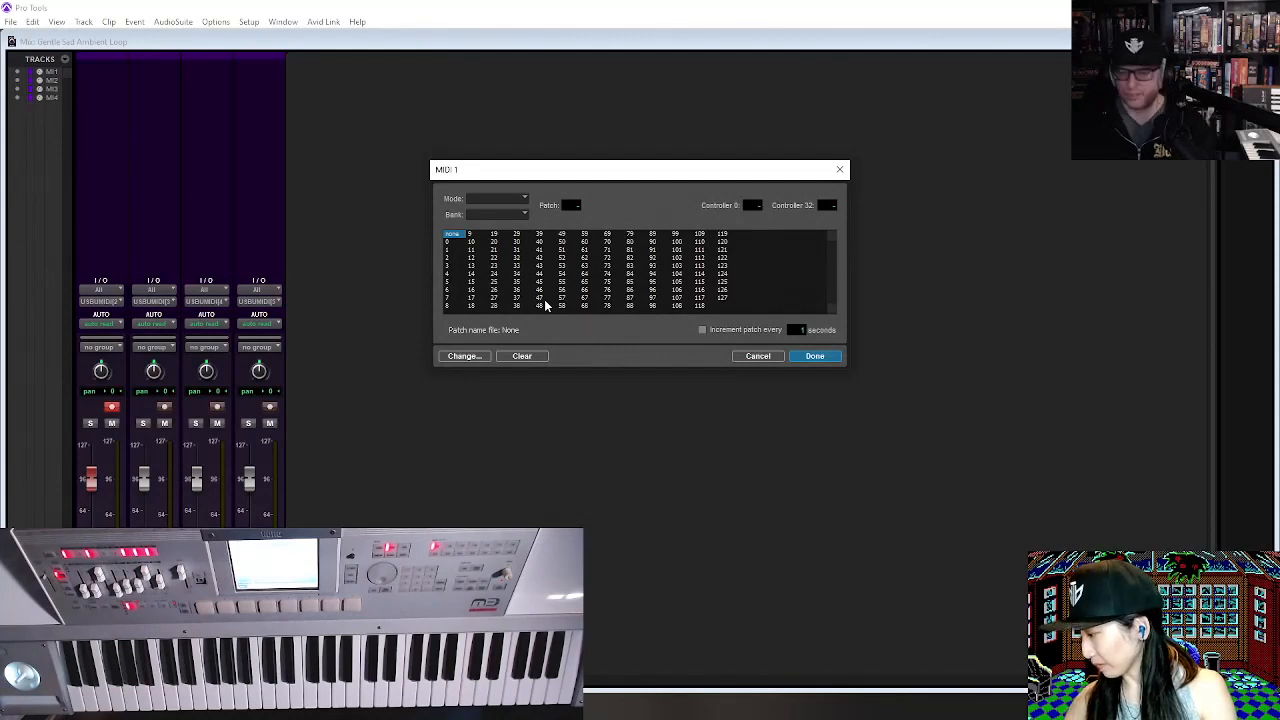
left_click(630, 262)
left_click(808, 358)
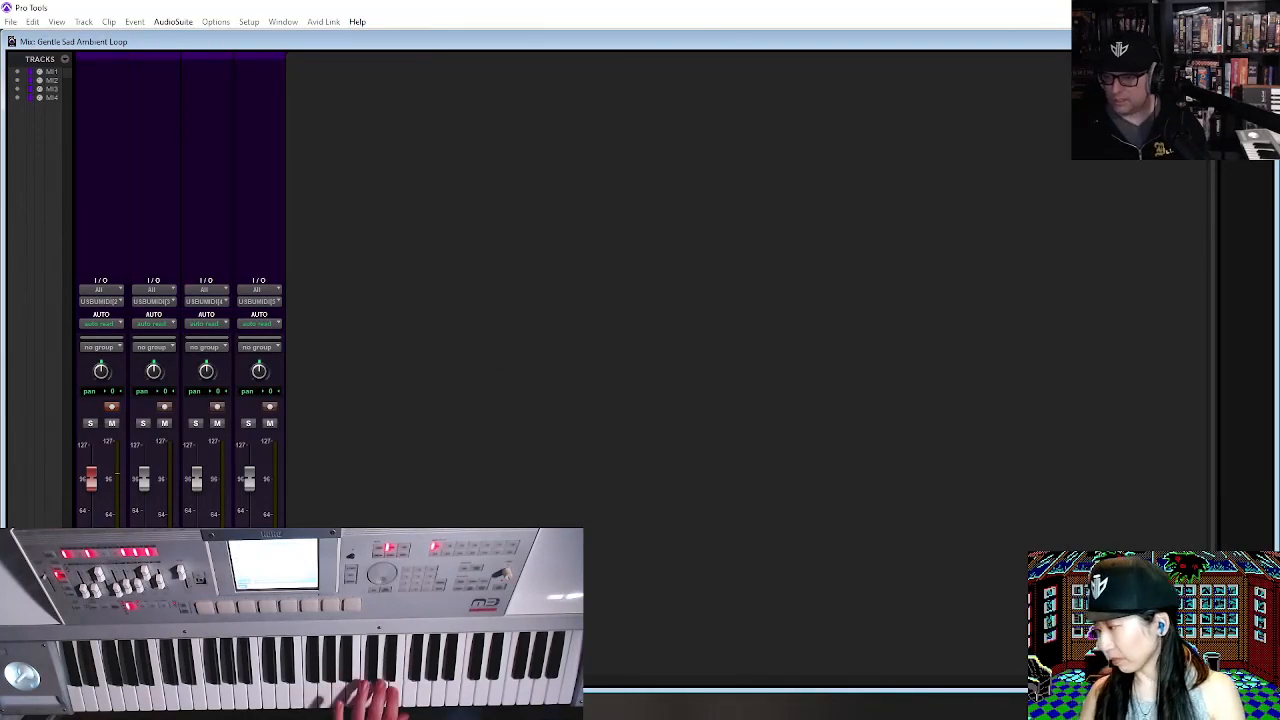
Assign patch 57 to the MIDI 2 track.
left_click(150, 610)
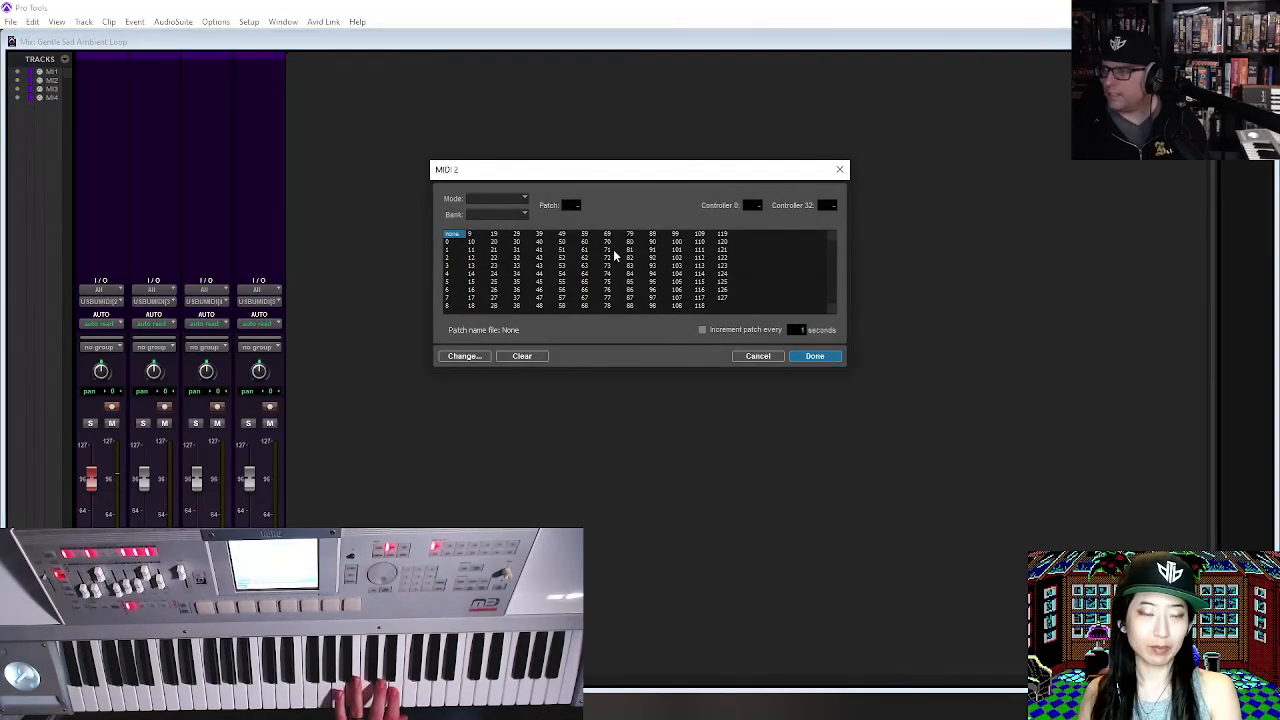
left_click(562, 298)
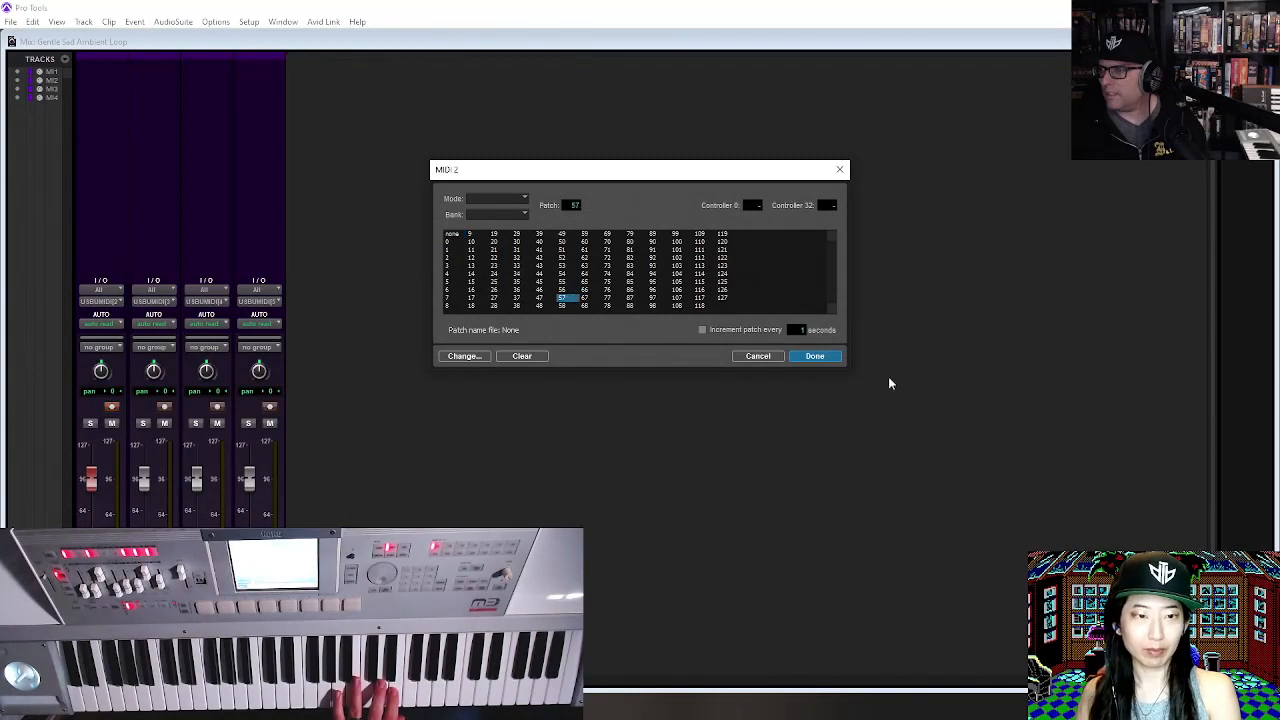
left_click(815, 356)
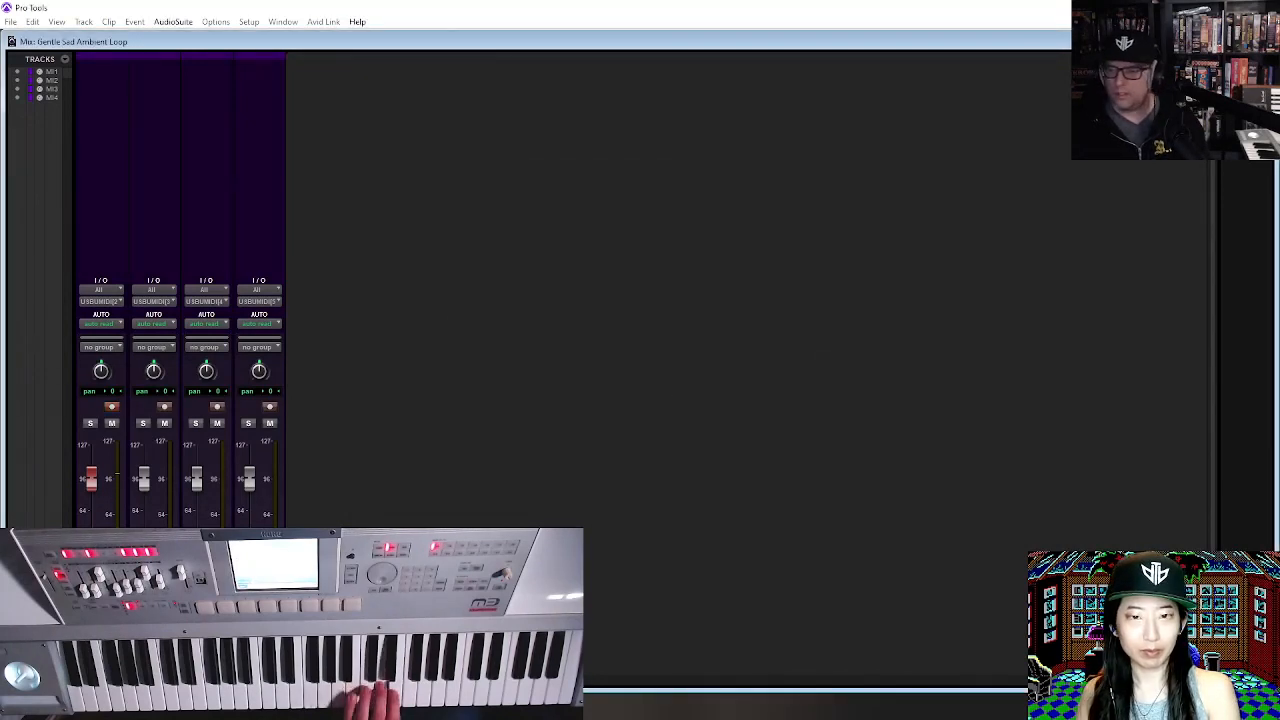
Record-enable the MIDI 2 track in place of MIDI 1 and save the session.
left_click(164, 407)
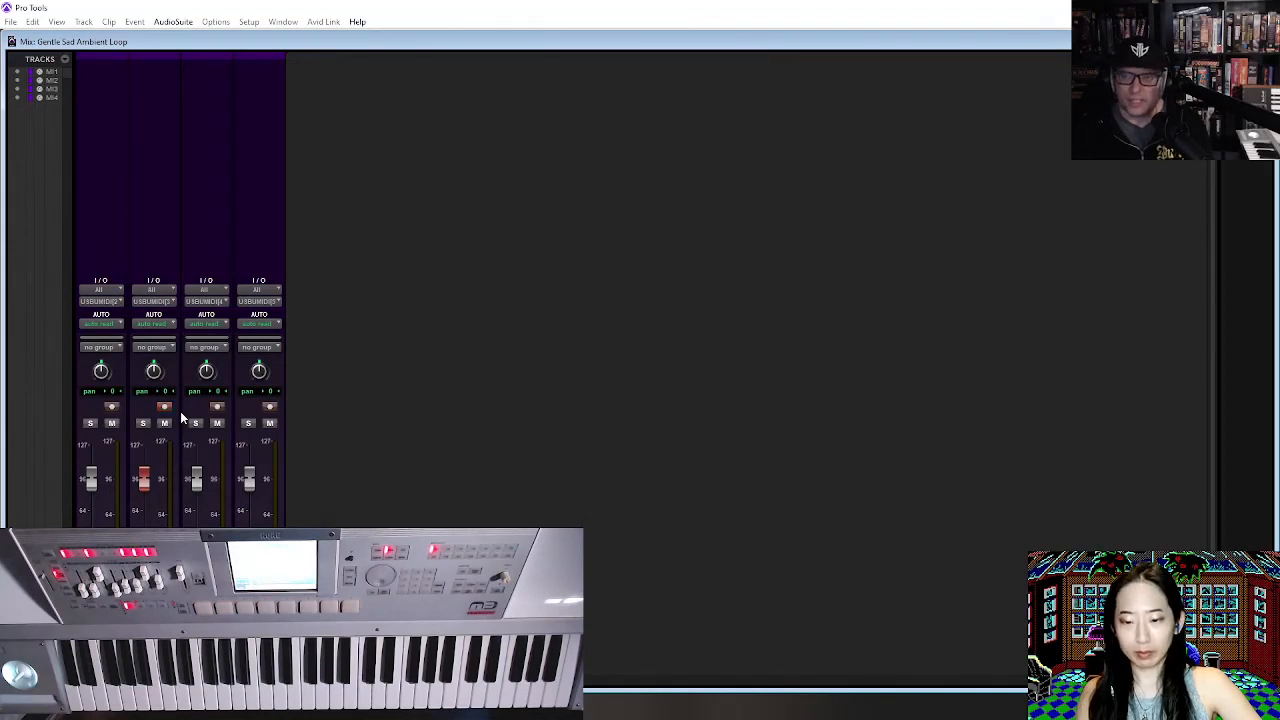
left_click(10, 21)
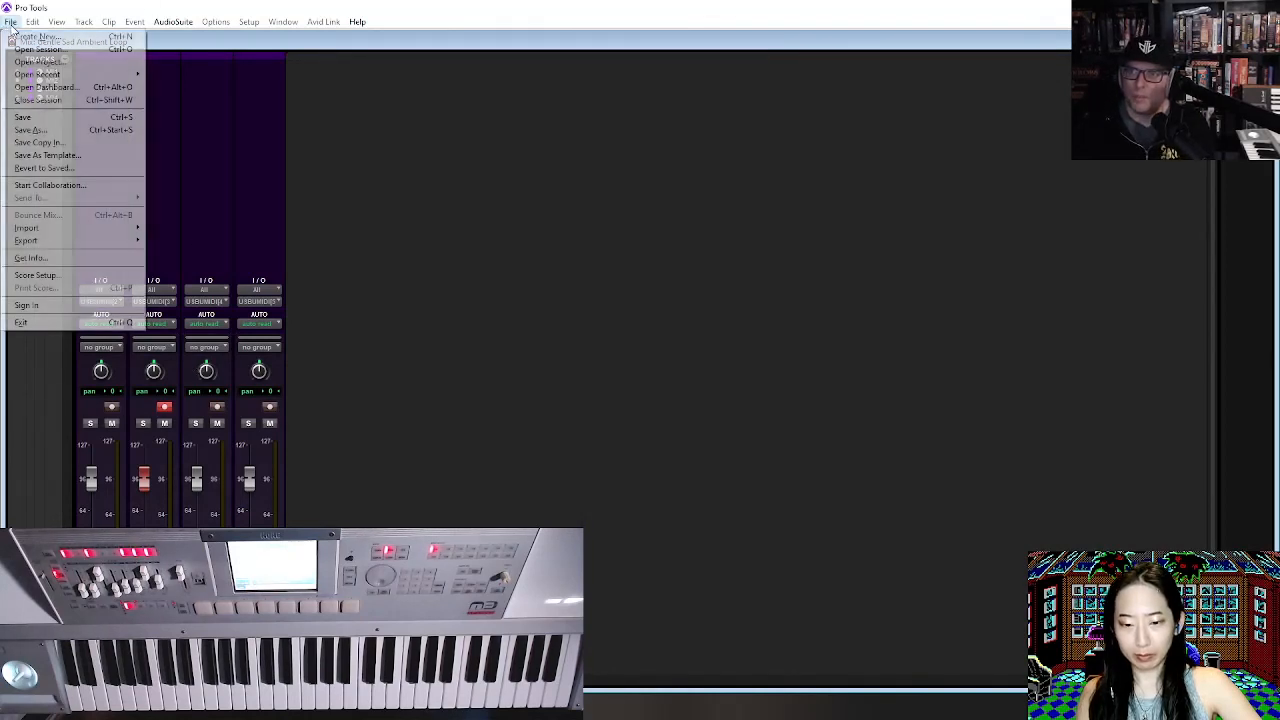
left_click(30, 117)
Start opening another session and check the 2023 folder on the VIDEO (G:) drive for it.
left_click(10, 21)
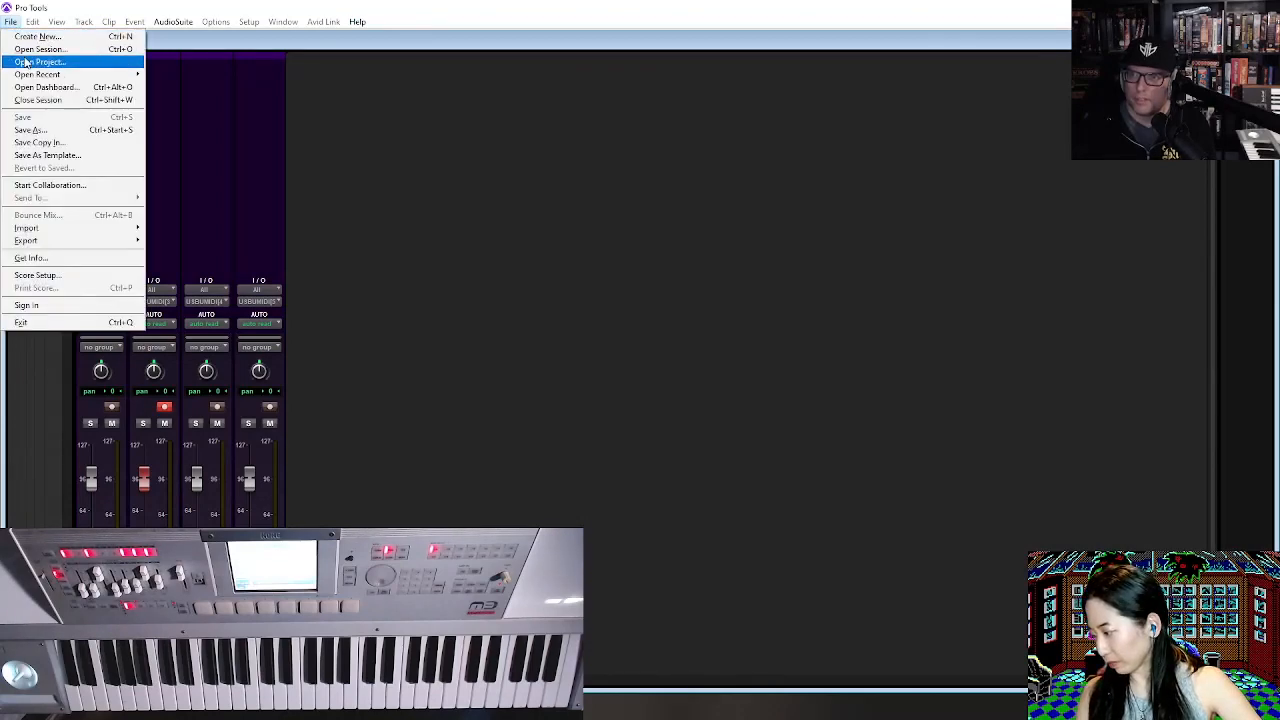
left_click(90, 66)
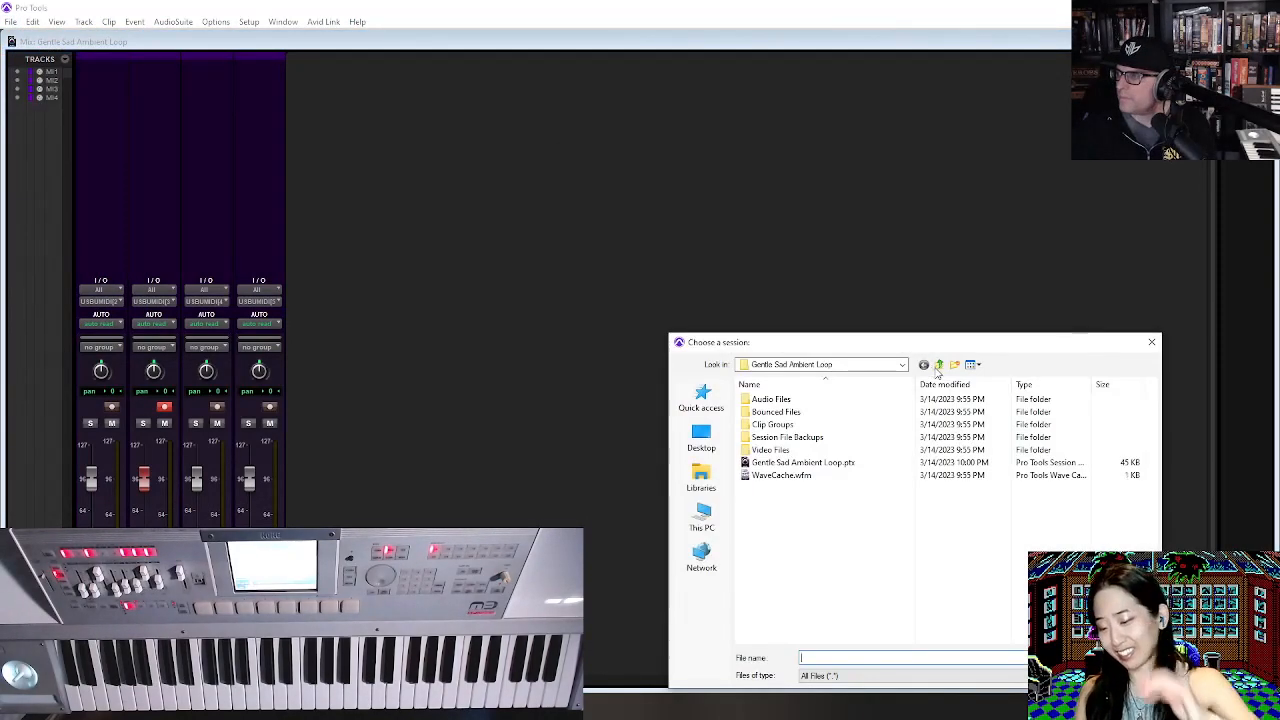
left_click(938, 365)
left_click(938, 365)
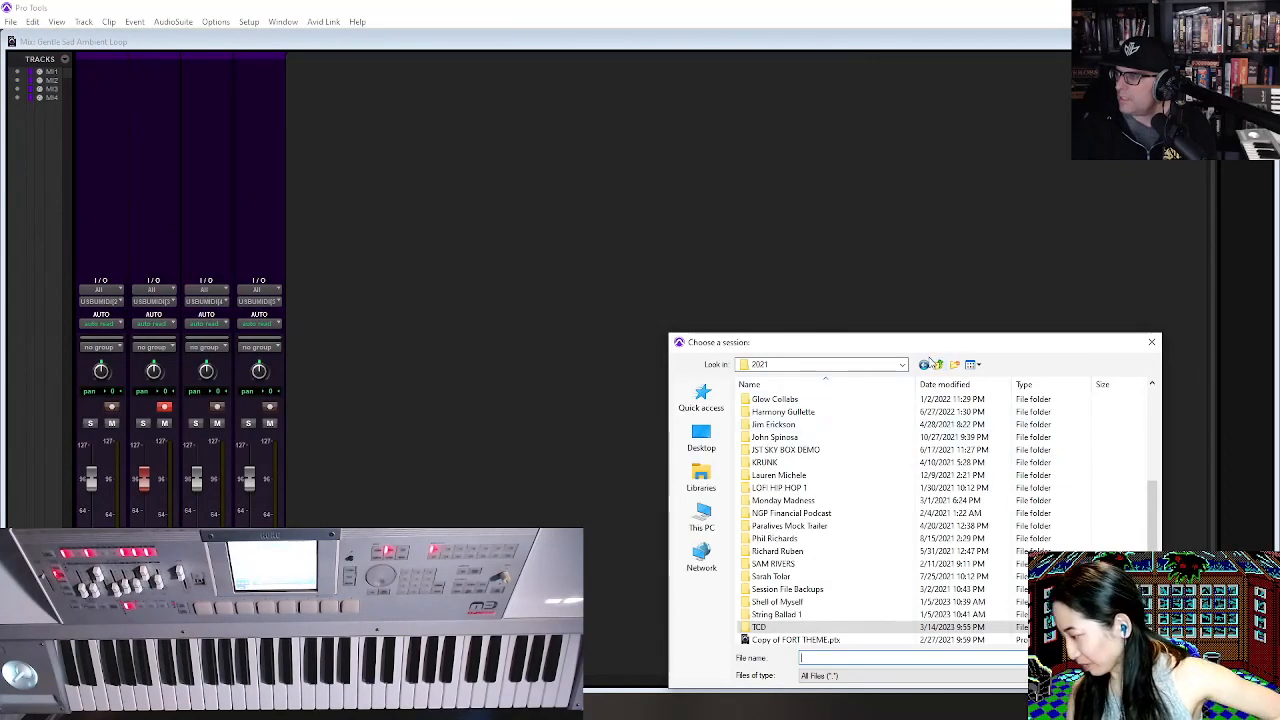
left_click(938, 365)
double_click(845, 450)
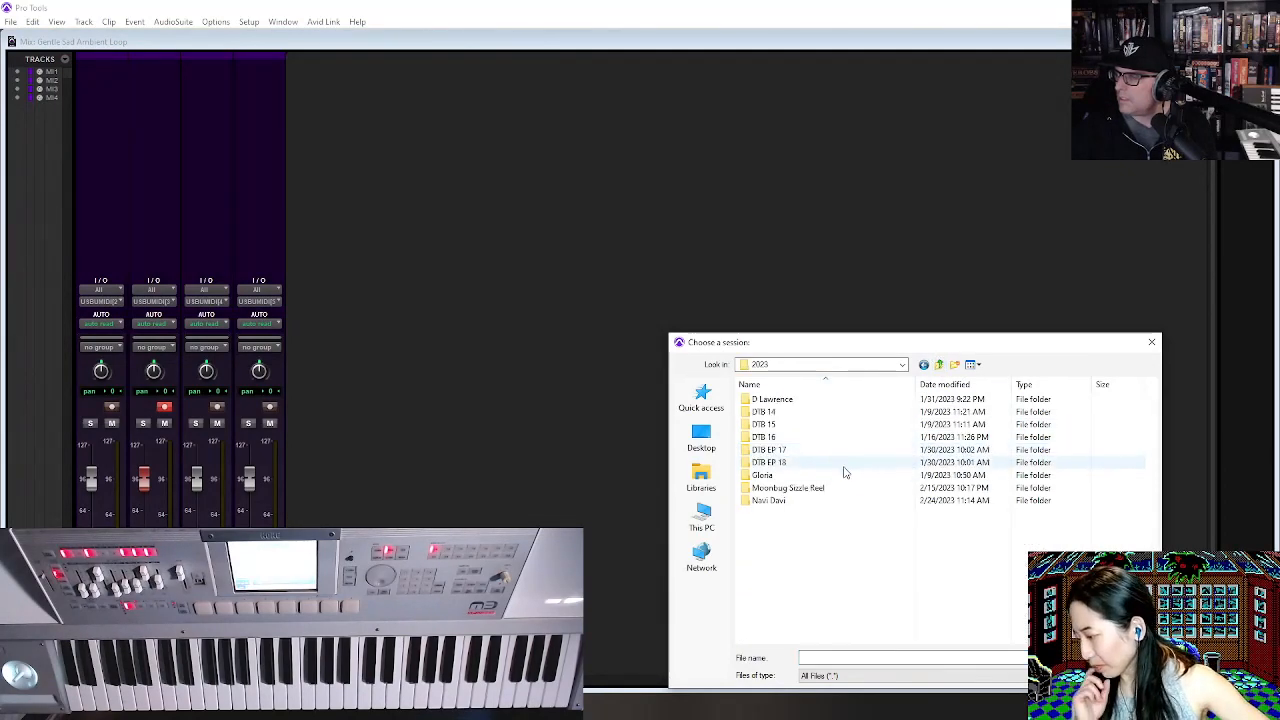
left_click(938, 365)
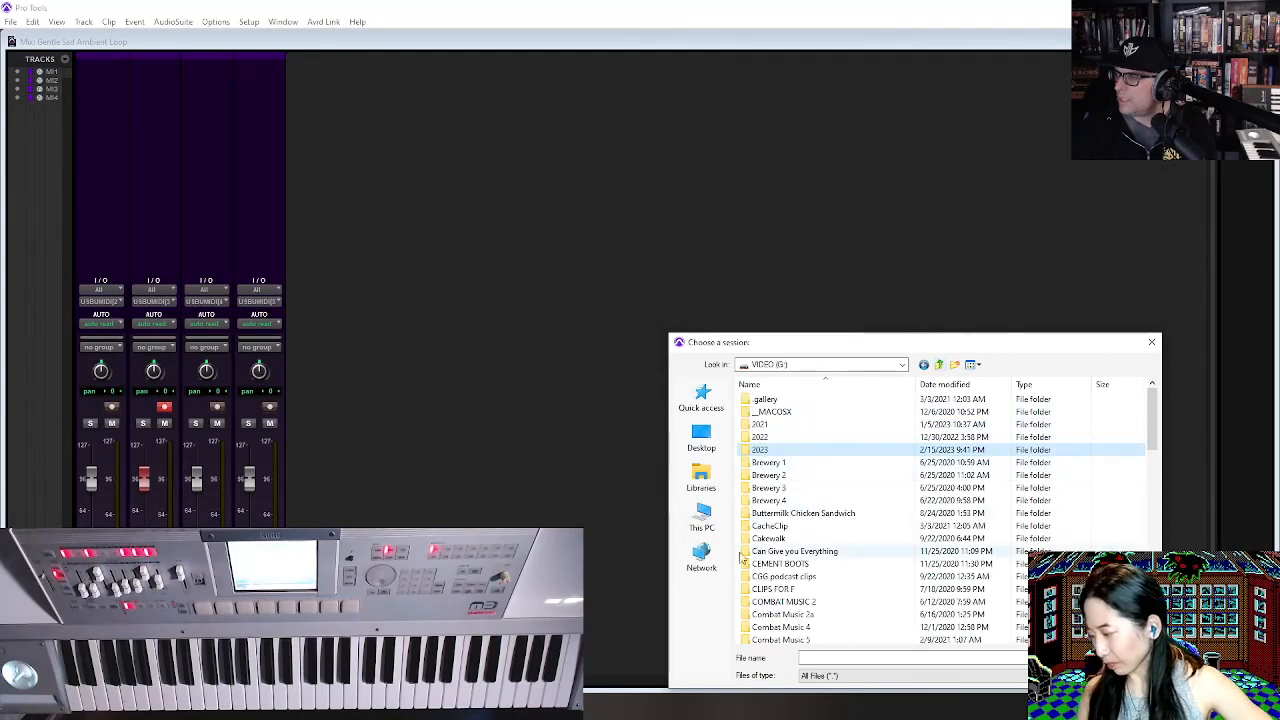
Browse the network's Shared Folder to the 2023 folder's Sean Paul subfolder and enter ORLANDO STEMS.
left_click(705, 558)
double_click(772, 407)
double_click(775, 400)
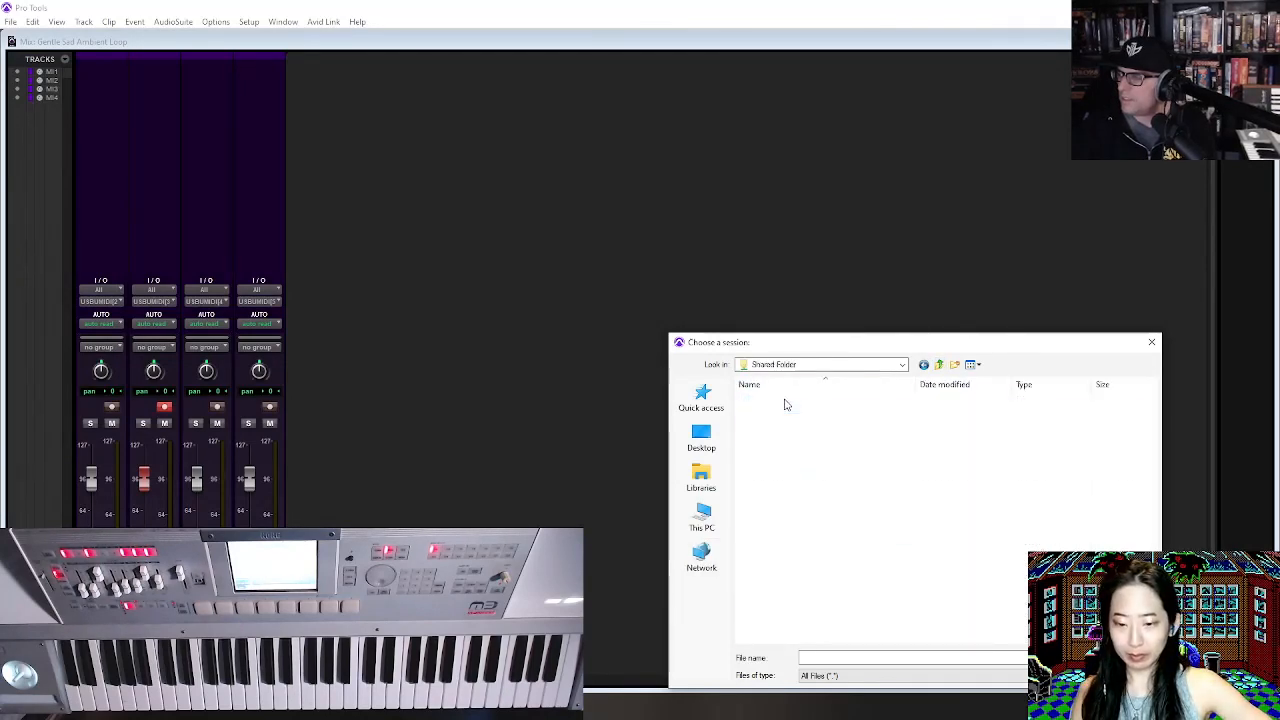
double_click(786, 410)
left_click(788, 437)
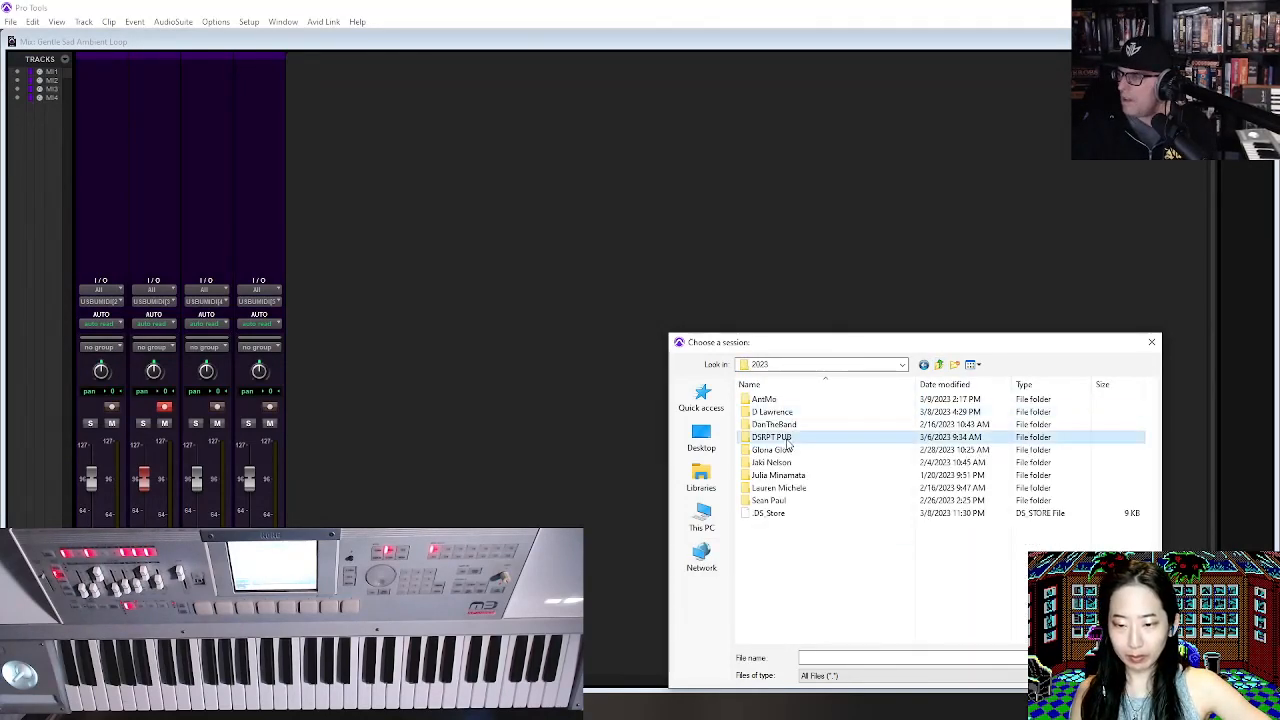
double_click(786, 502)
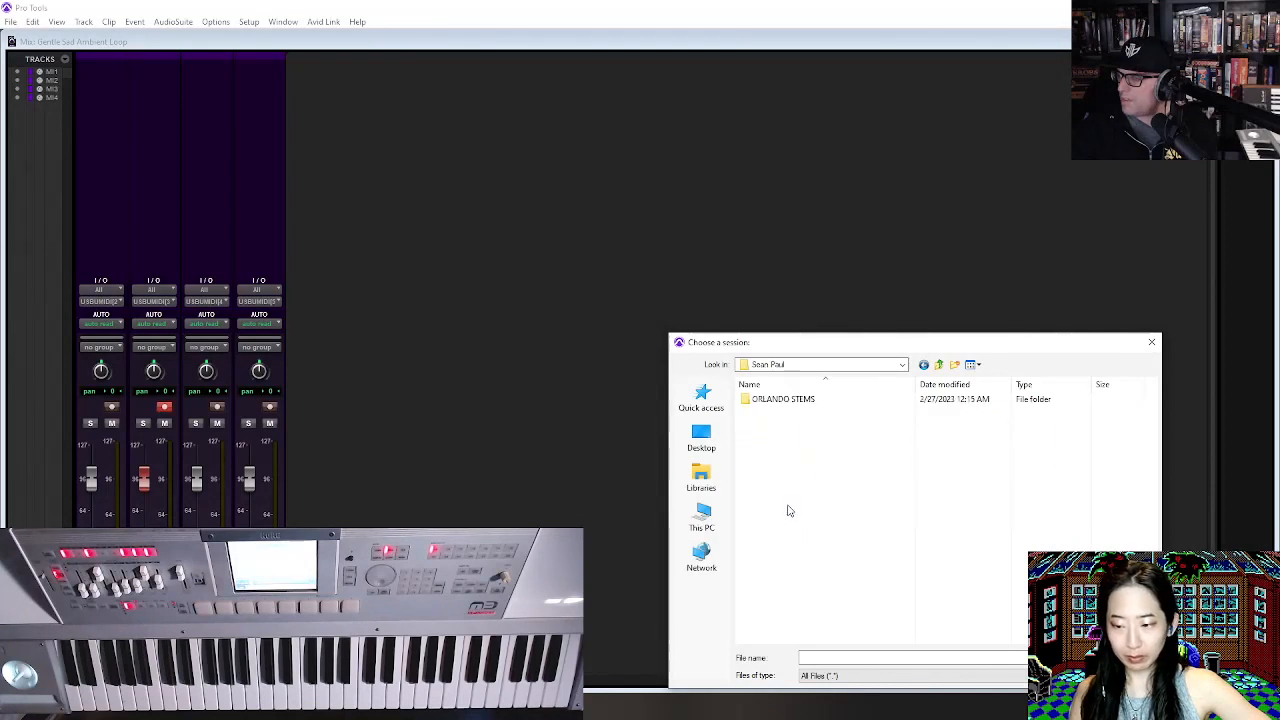
double_click(783, 401)
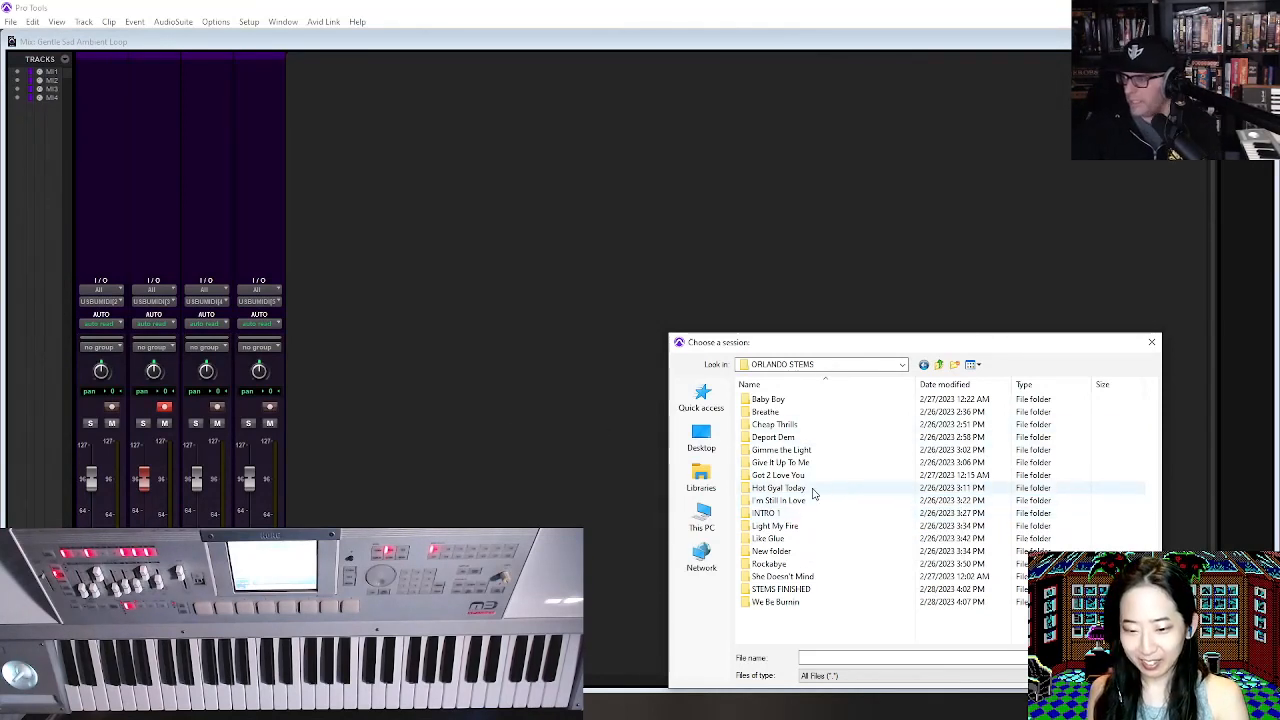
Open the Gimme the Light session, saving the changes to Gentle Sad Ambient Loop.
double_click(805, 450)
double_click(812, 428)
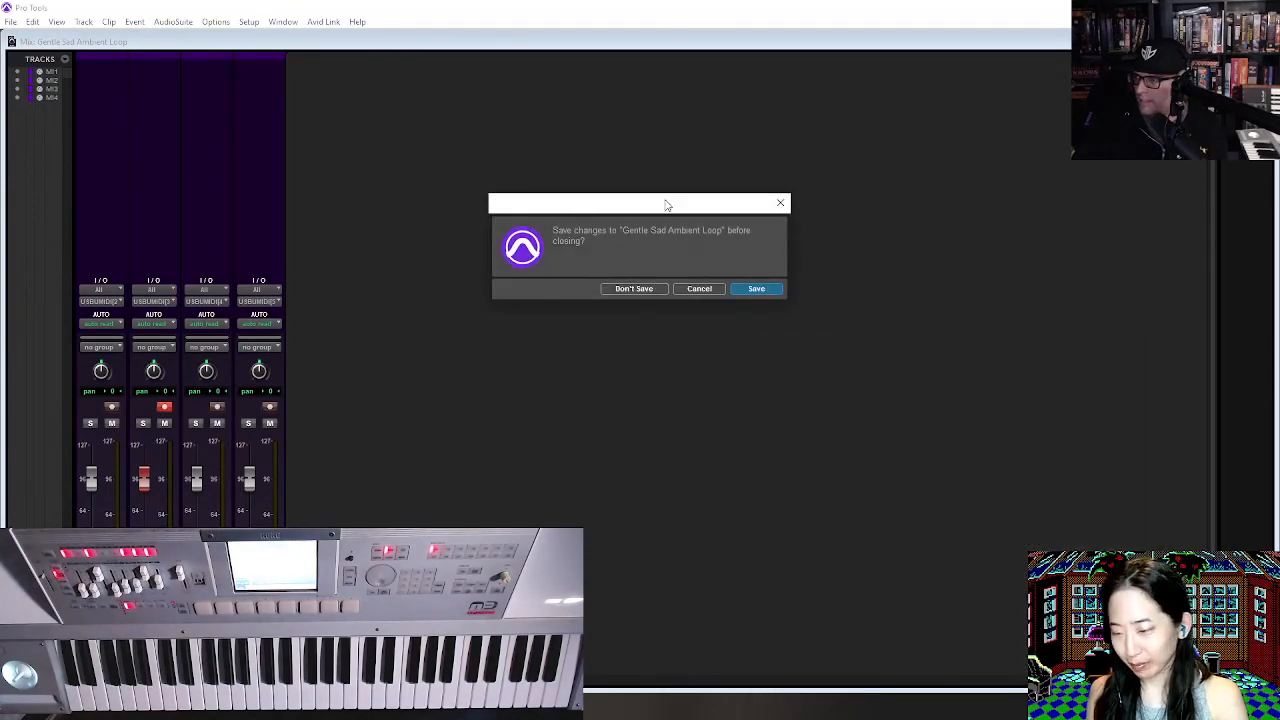
left_click(754, 286)
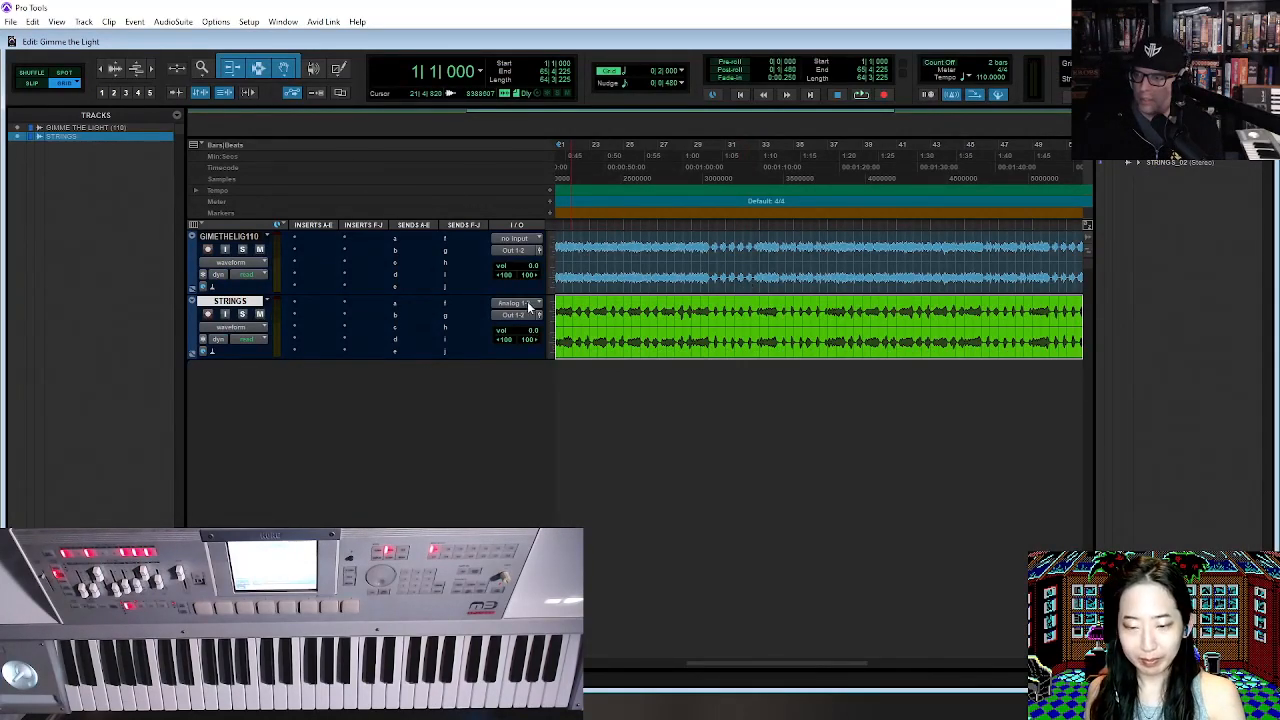
Play the session from bar 1 with the GIMETHELIG110 track soloed and the STRINGS track muted.
key("r")
key("r")
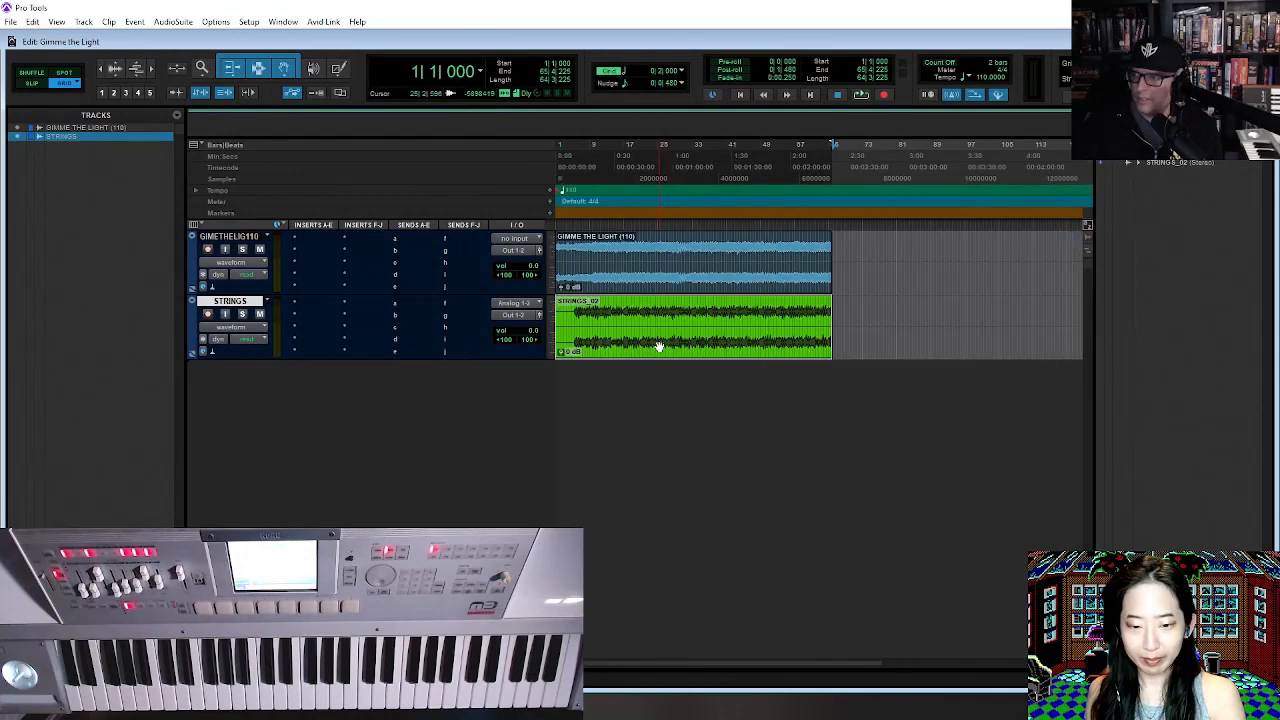
left_click(243, 315)
key("space")
left_click(569, 316)
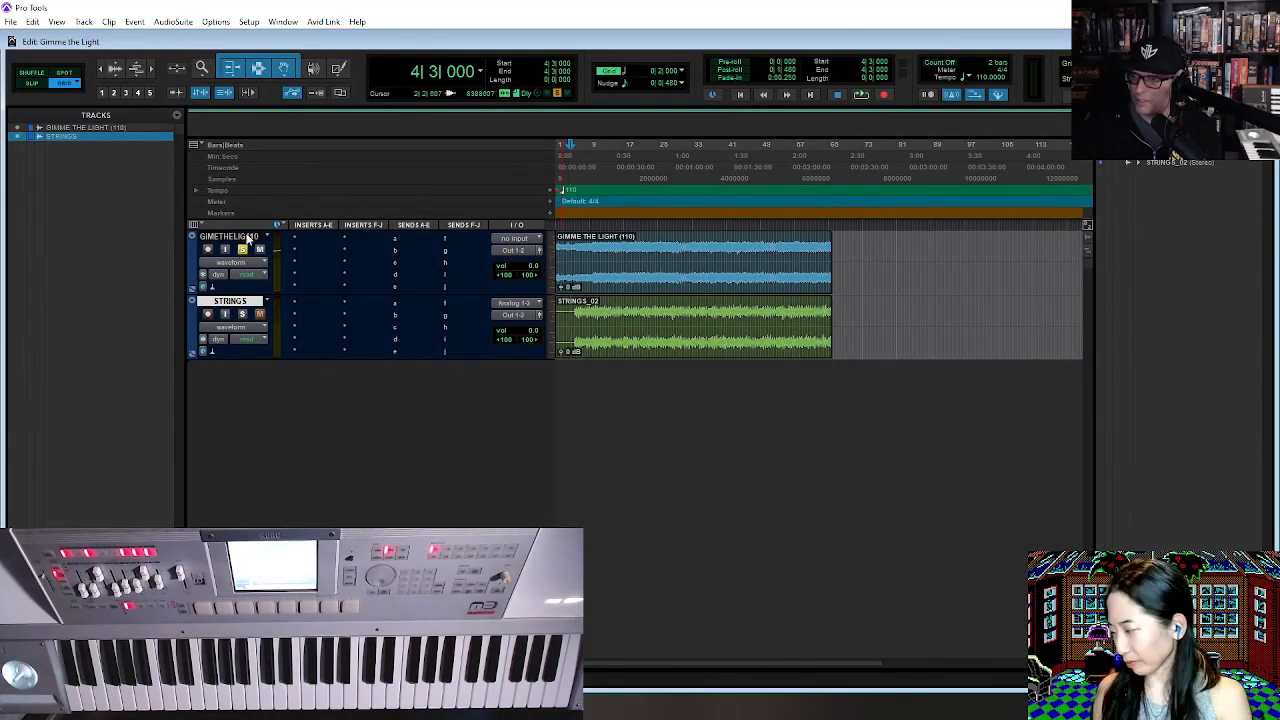
key("space")
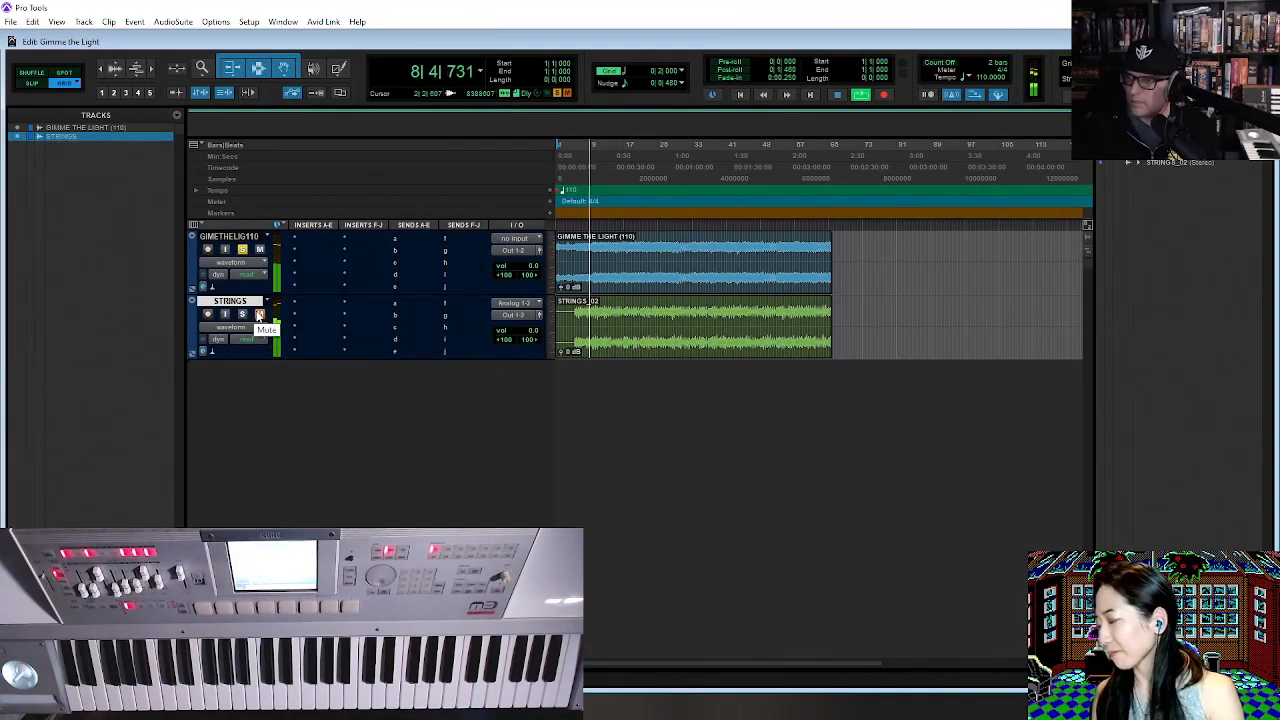
Bring in the STRINGS track during playback, mute GIMETHELIG110 to hear the strings alone, and stop.
left_click(259, 315)
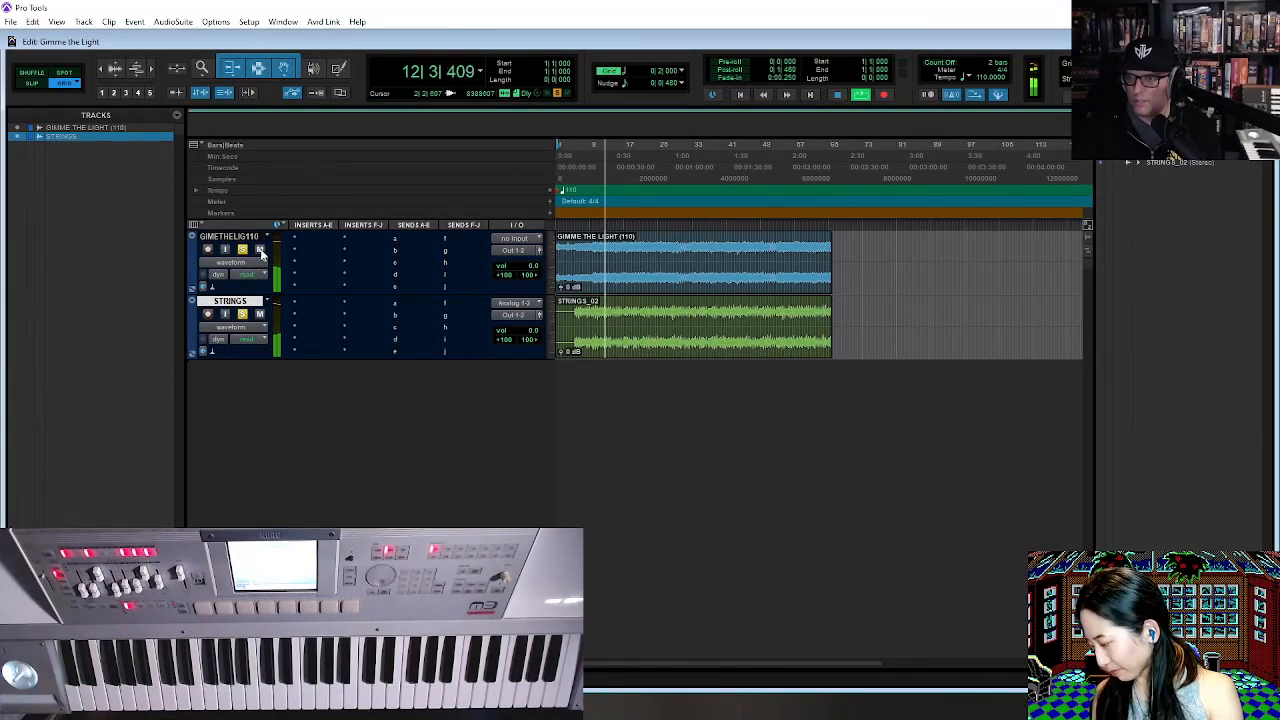
left_click(260, 250)
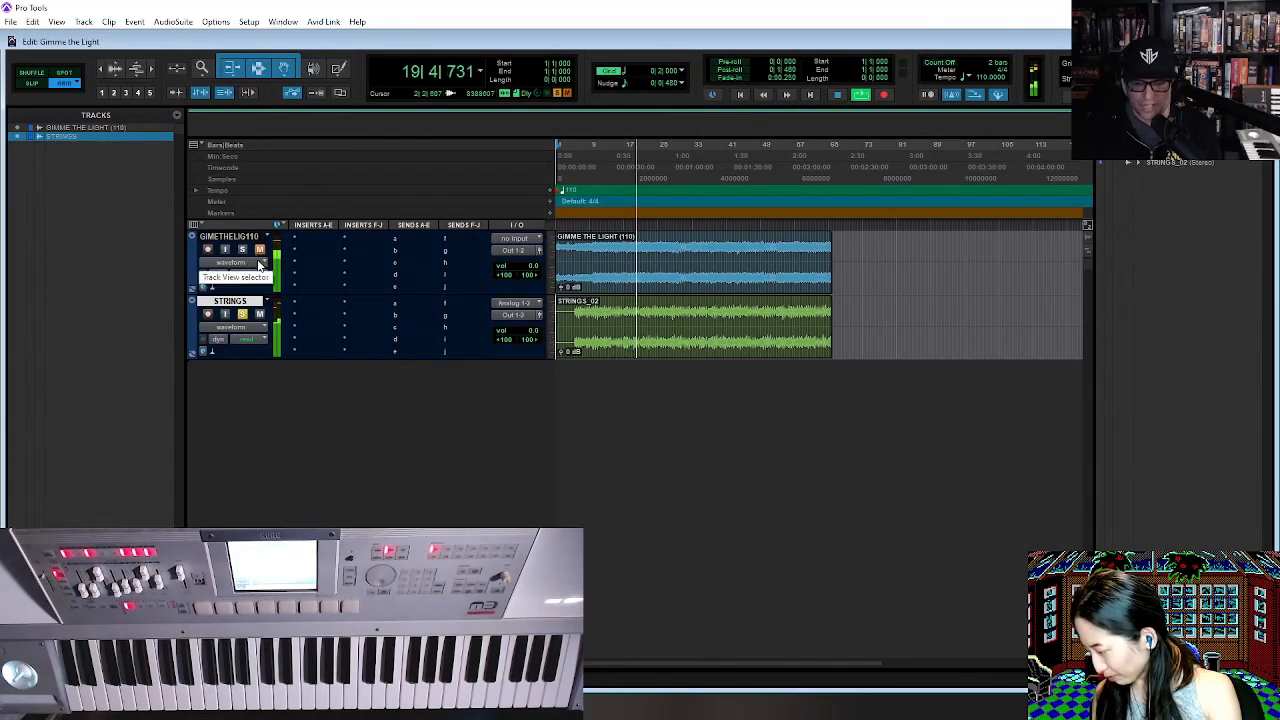
key("space")
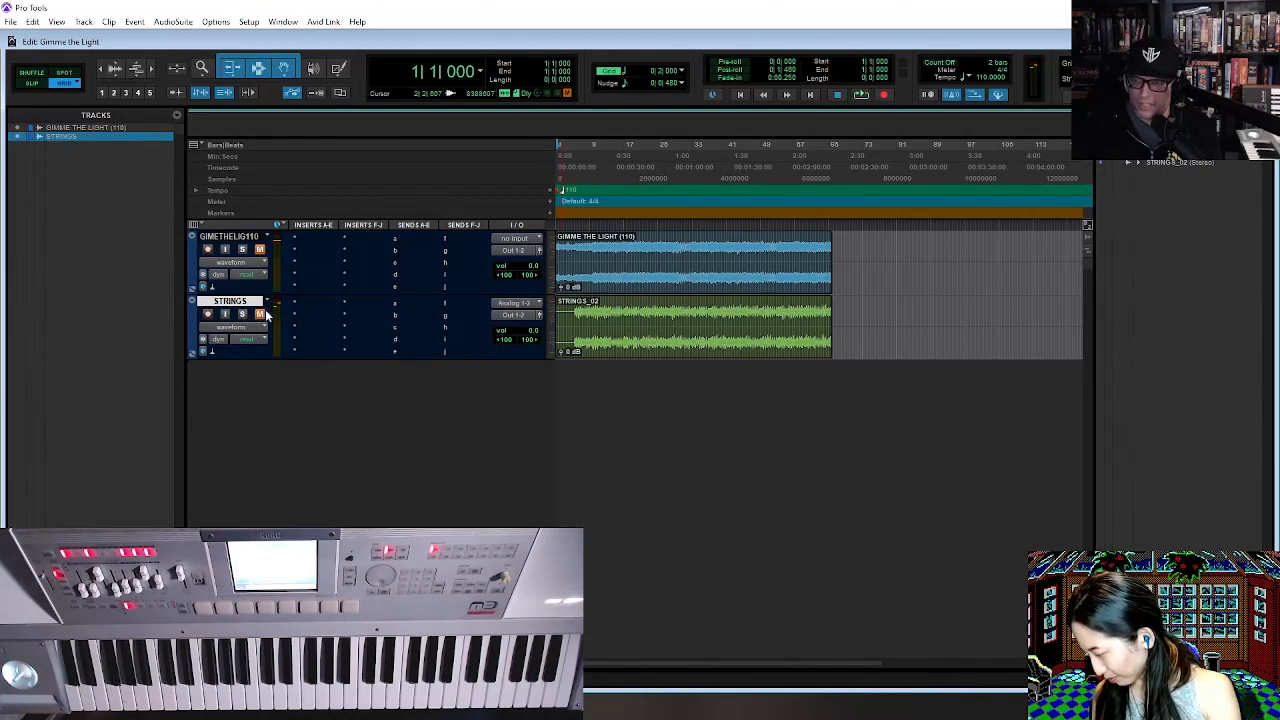
Play from bar 9 with GIMETHELIG110 unmuted and STRINGS muted, and unmute STRINGS during playback.
left_click(259, 250)
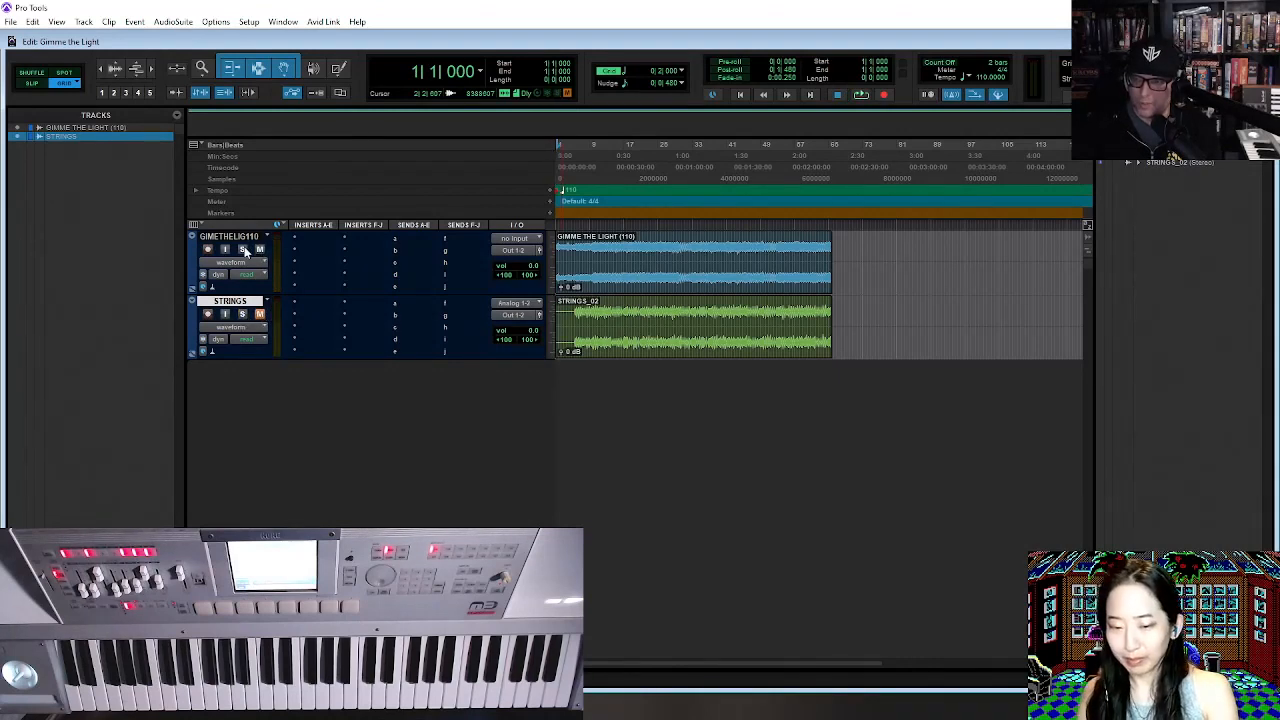
left_click(592, 183)
key("space")
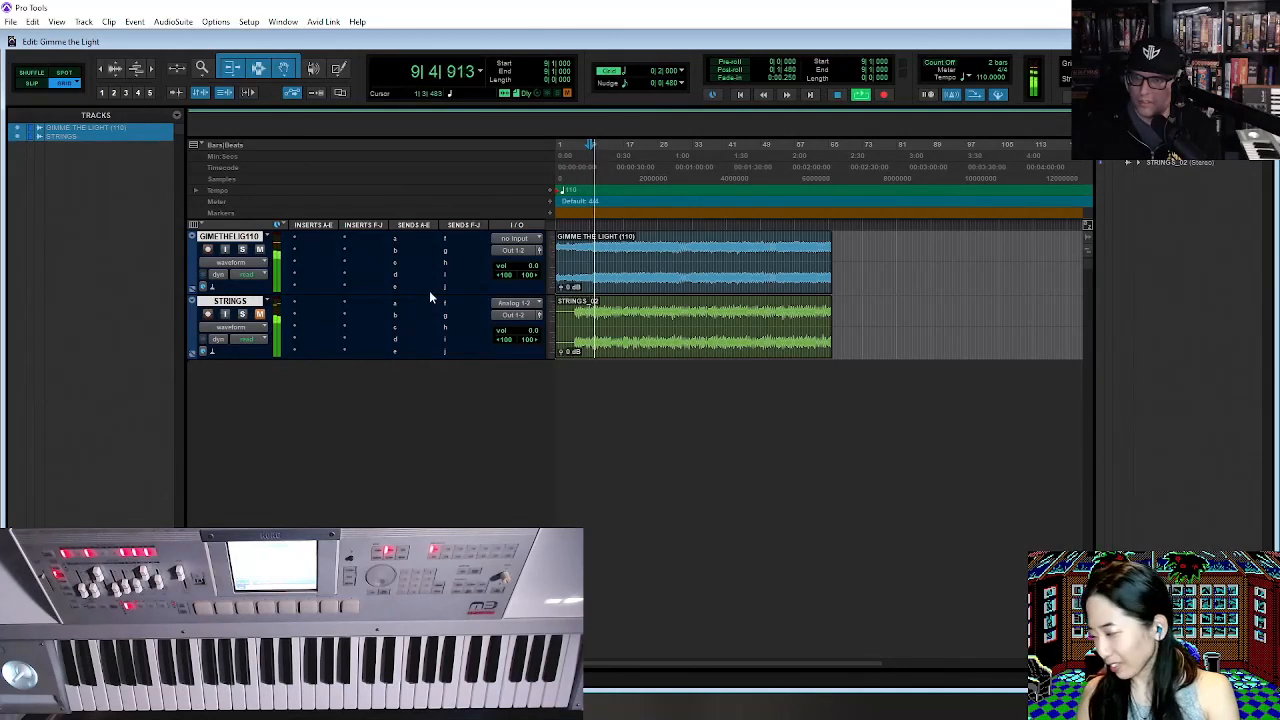
left_click(259, 314)
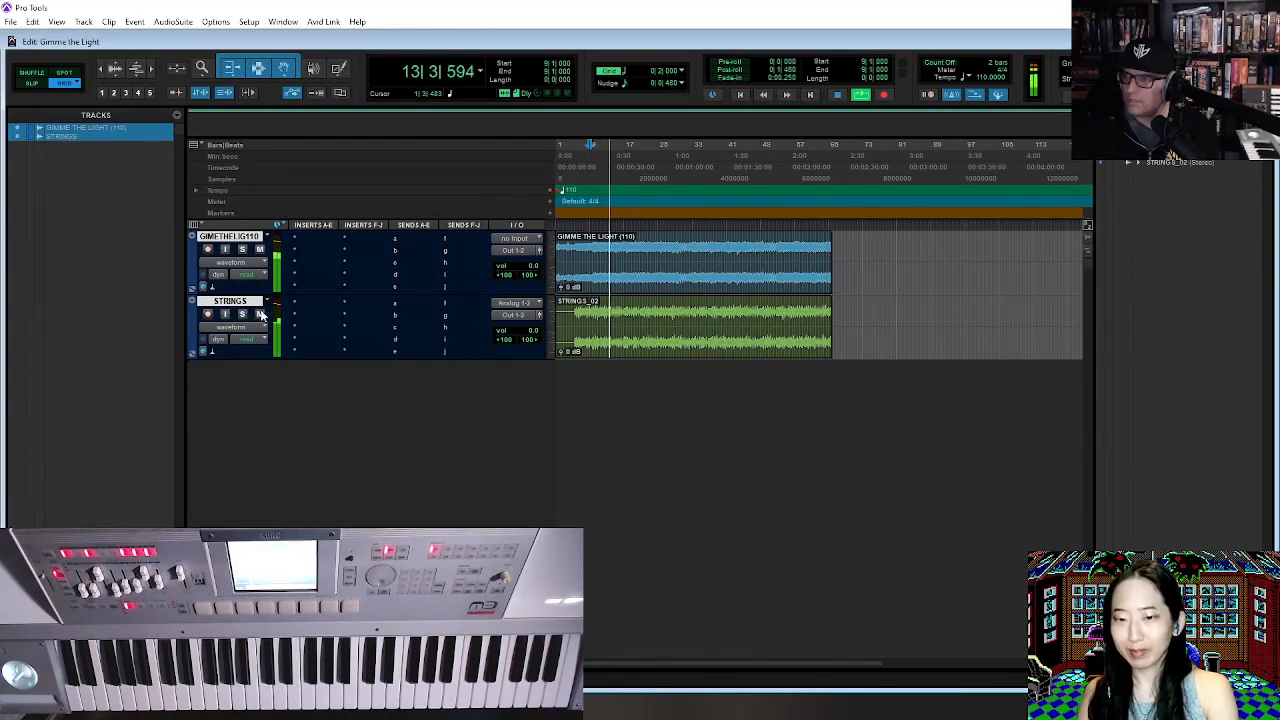
Audition both tracks from bars 24 and 33, stop playback, and mute both tracks.
left_click(656, 166)
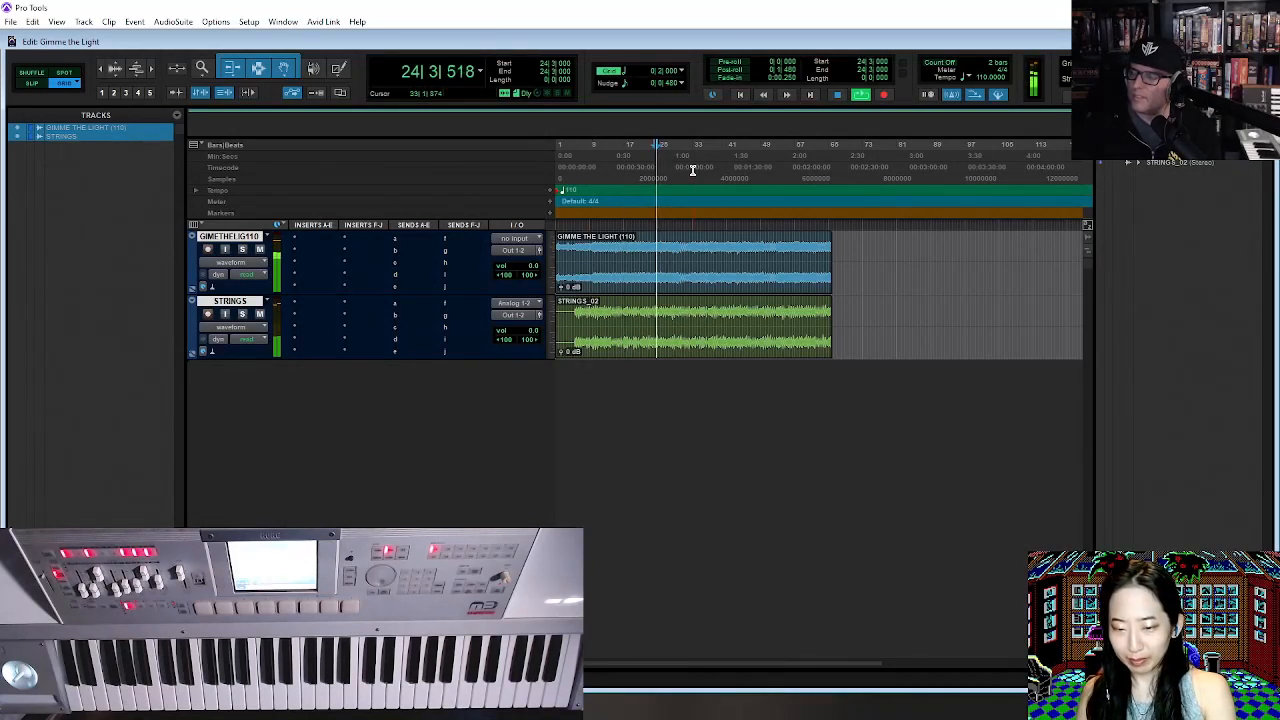
left_click(694, 166)
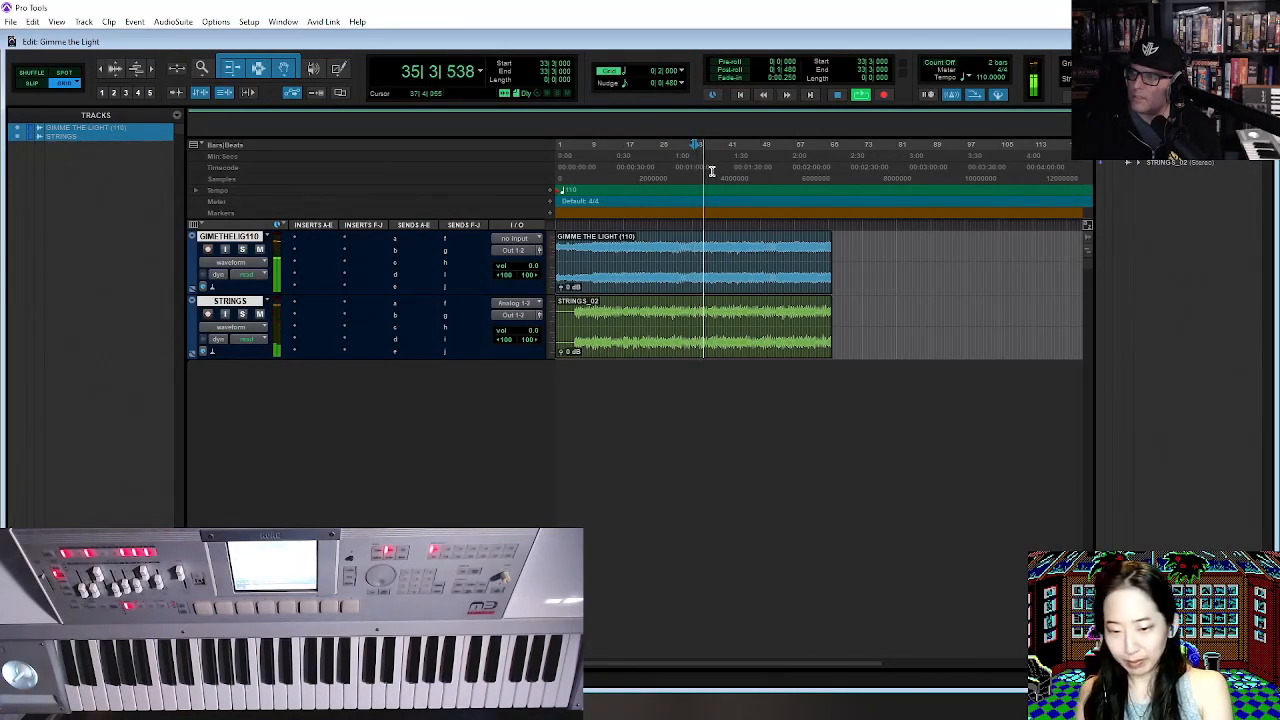
key("space")
left_click(261, 250)
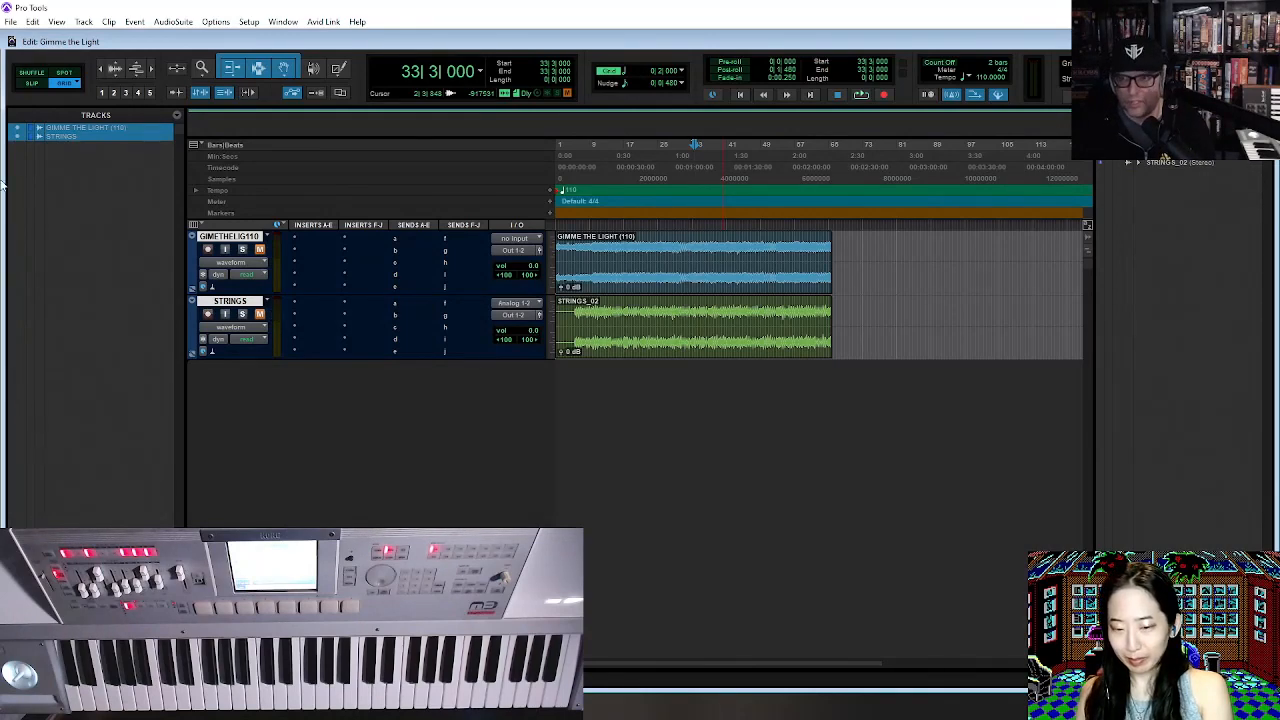
Reopen the recent Gentle Sad Ambient Loop session, discarding the changes to Gimme the Light.
left_click(11, 21)
mouse_move(50, 74)
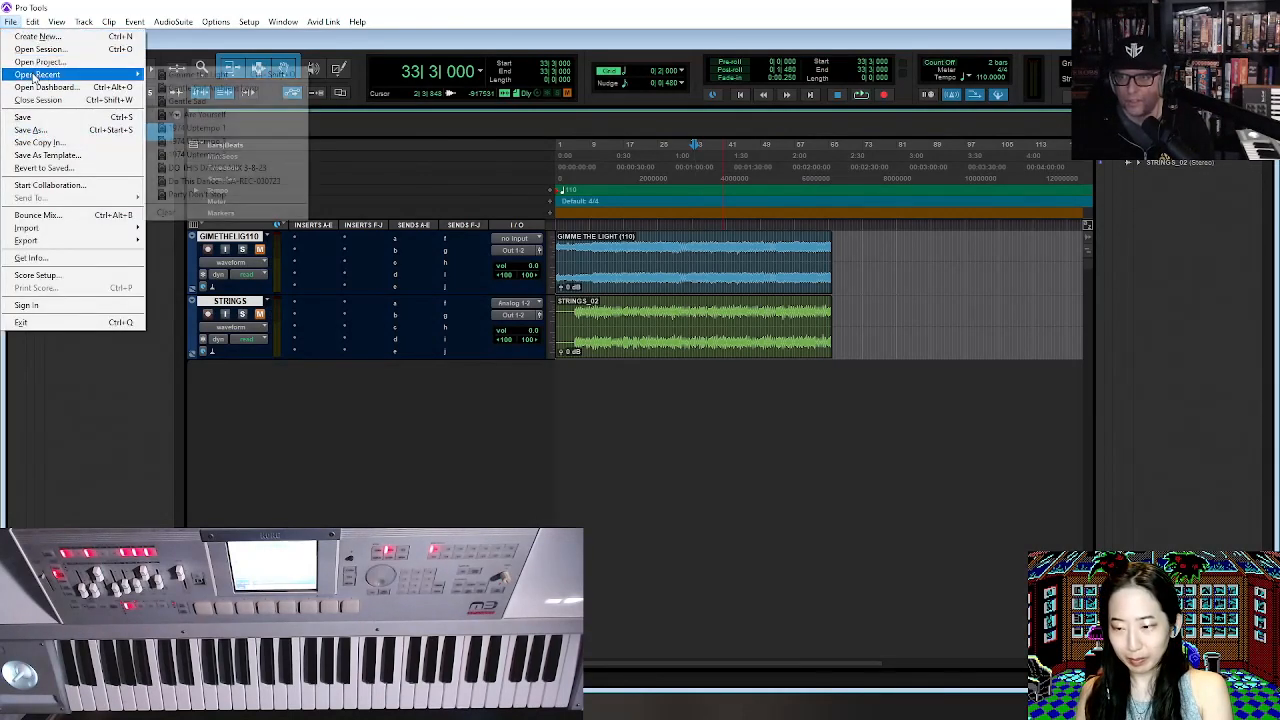
left_click(183, 88)
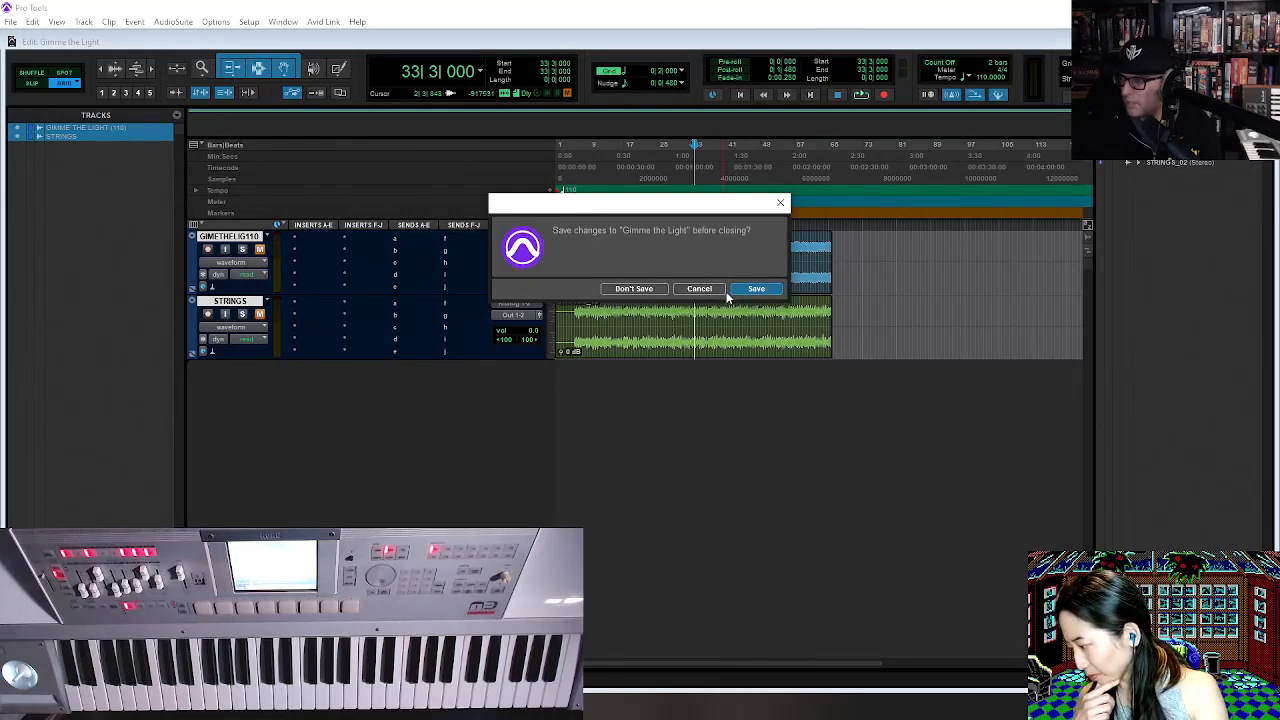
left_click(636, 288)
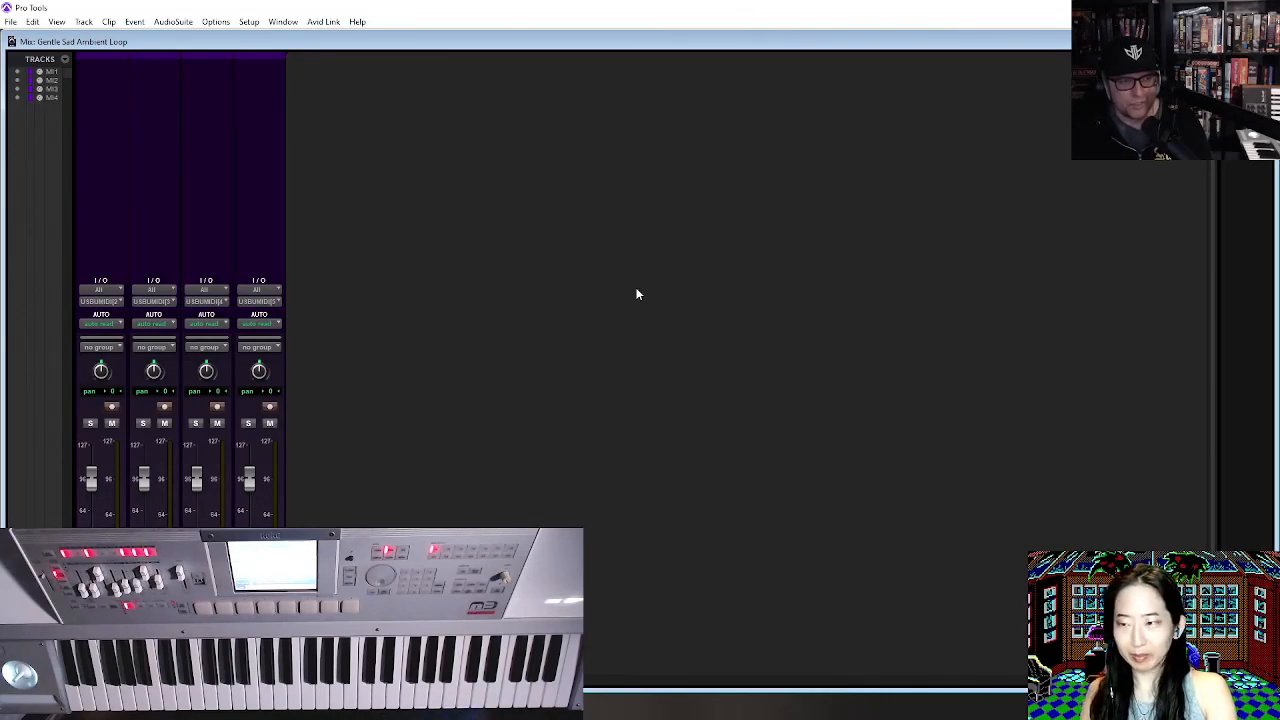
Start opening another session and browse to the 2023 folder on the PolicarNAS network drive.
left_click(10, 21)
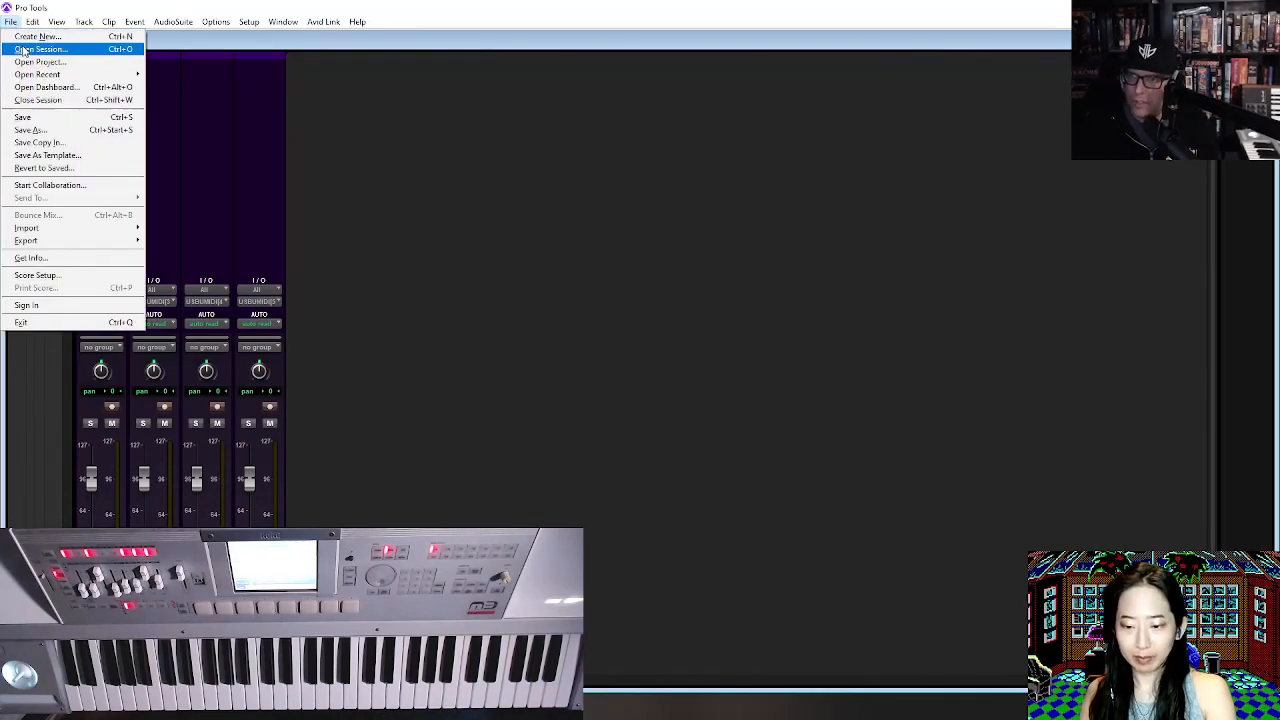
left_click(32, 48)
left_click(939, 364)
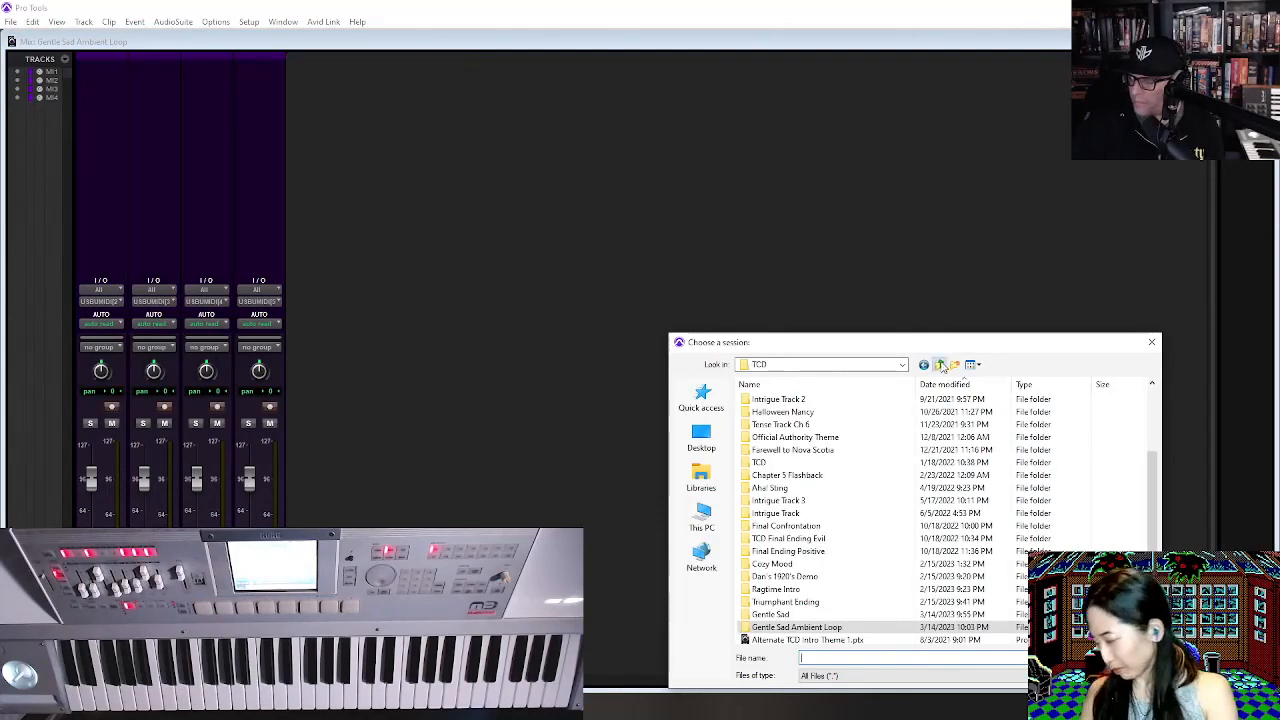
left_click(939, 364)
left_click(939, 364)
left_click(701, 557)
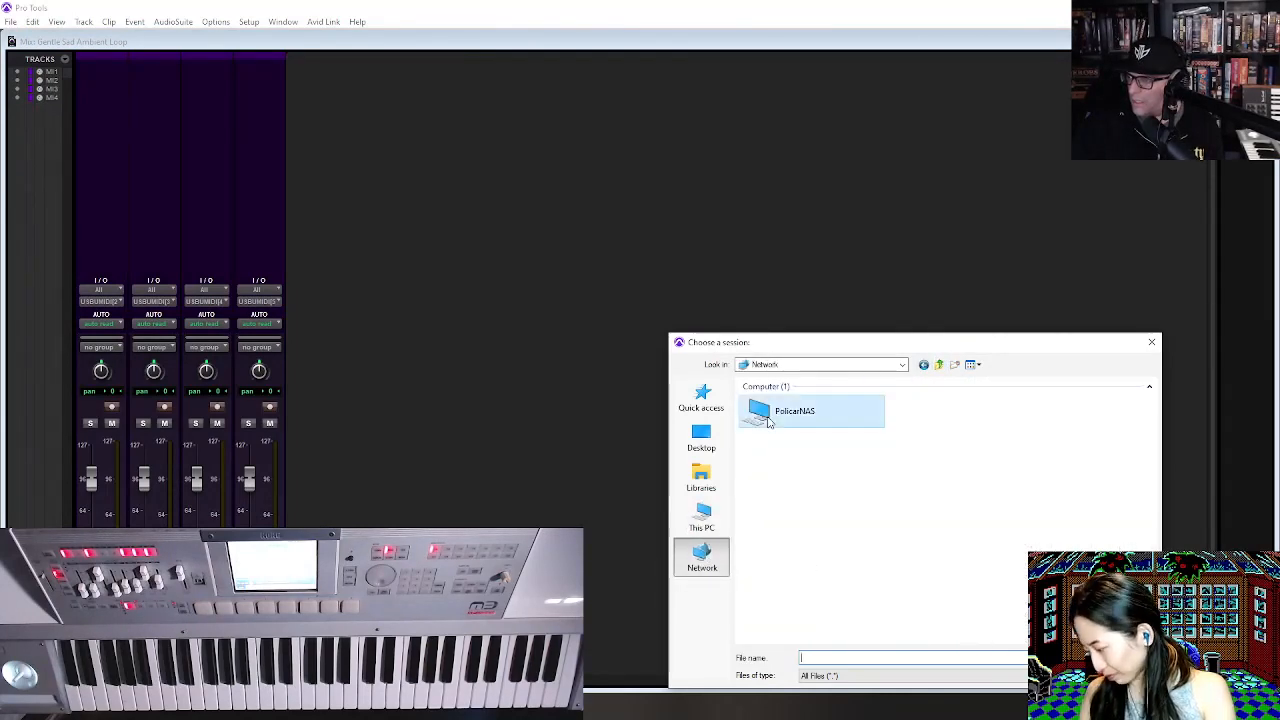
double_click(768, 412)
double_click(771, 408)
double_click(773, 412)
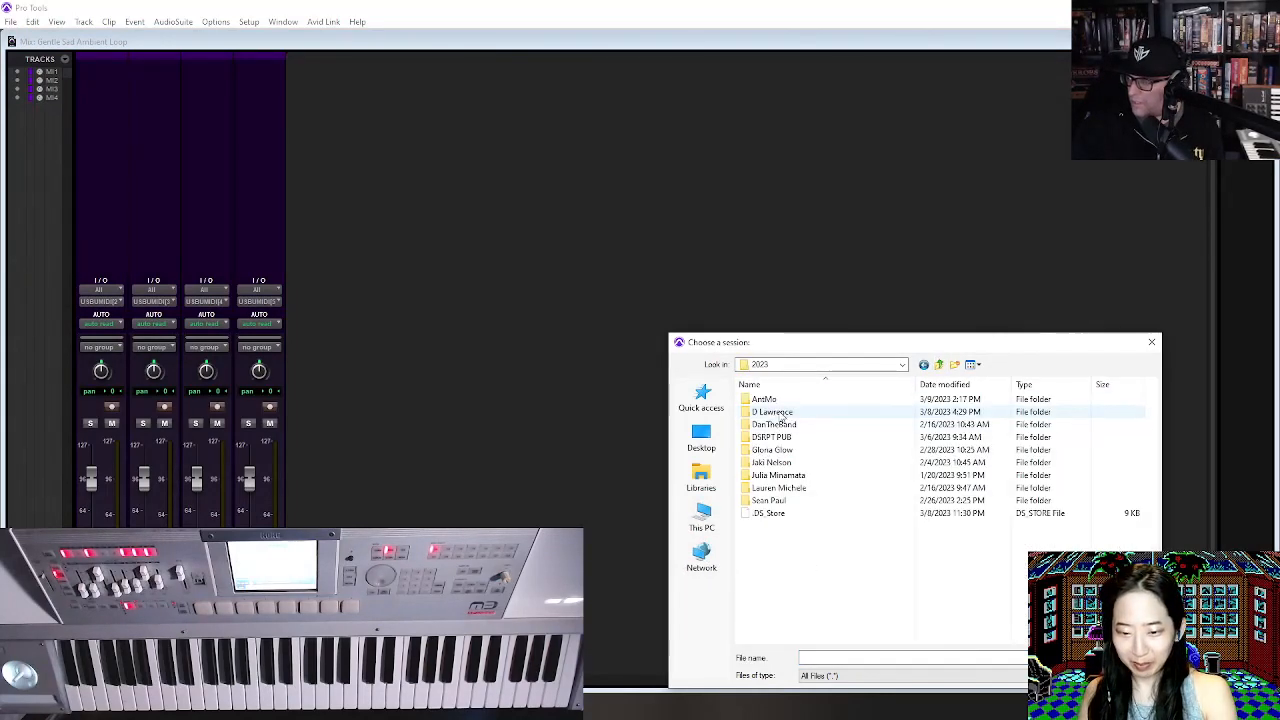
Open She Doesn't Mind.ptx from Sean Paul's ORLANDO STEMS folder, saving the changes to Gentle Sad Ambient Loop.
left_click(785, 502)
double_click(785, 502)
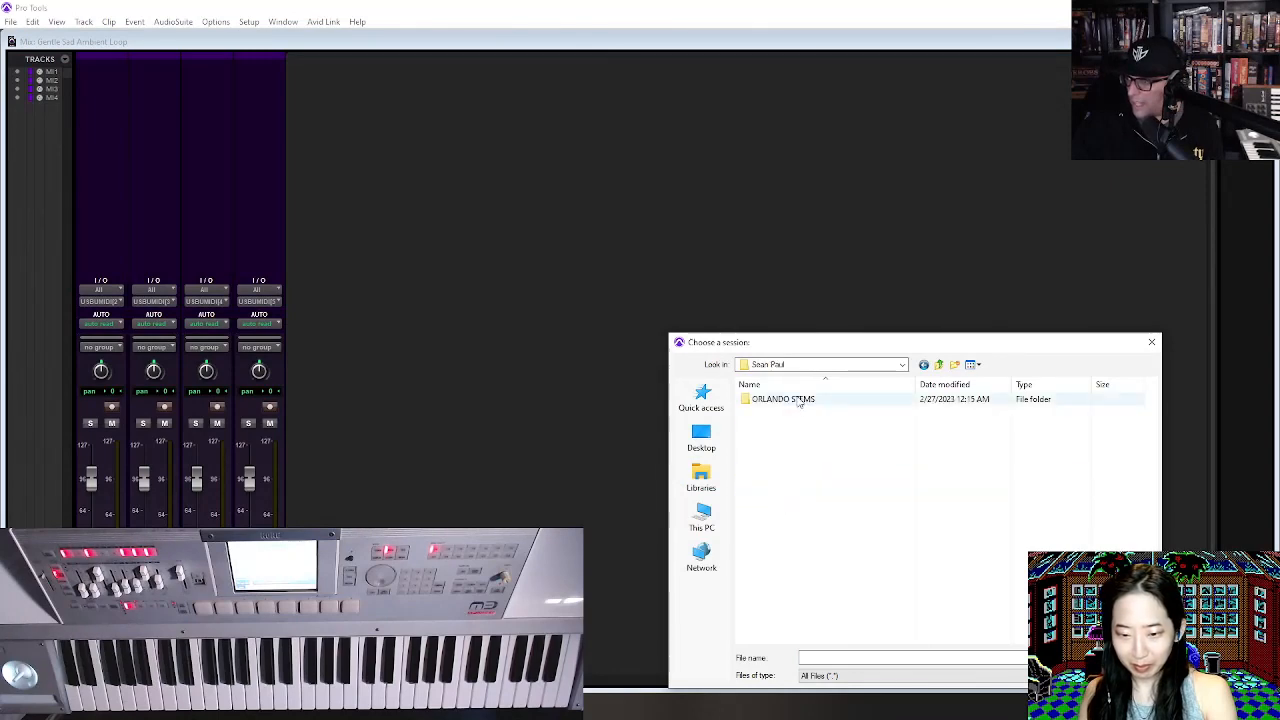
double_click(798, 398)
double_click(796, 577)
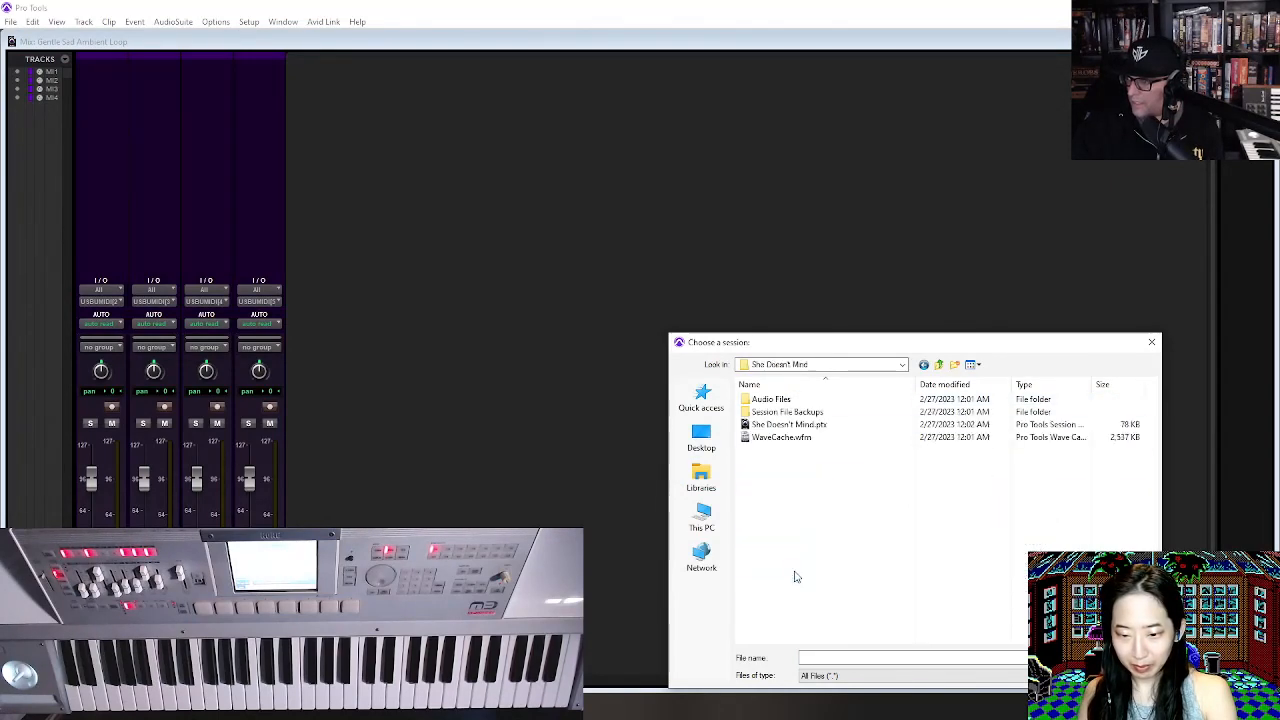
double_click(785, 424)
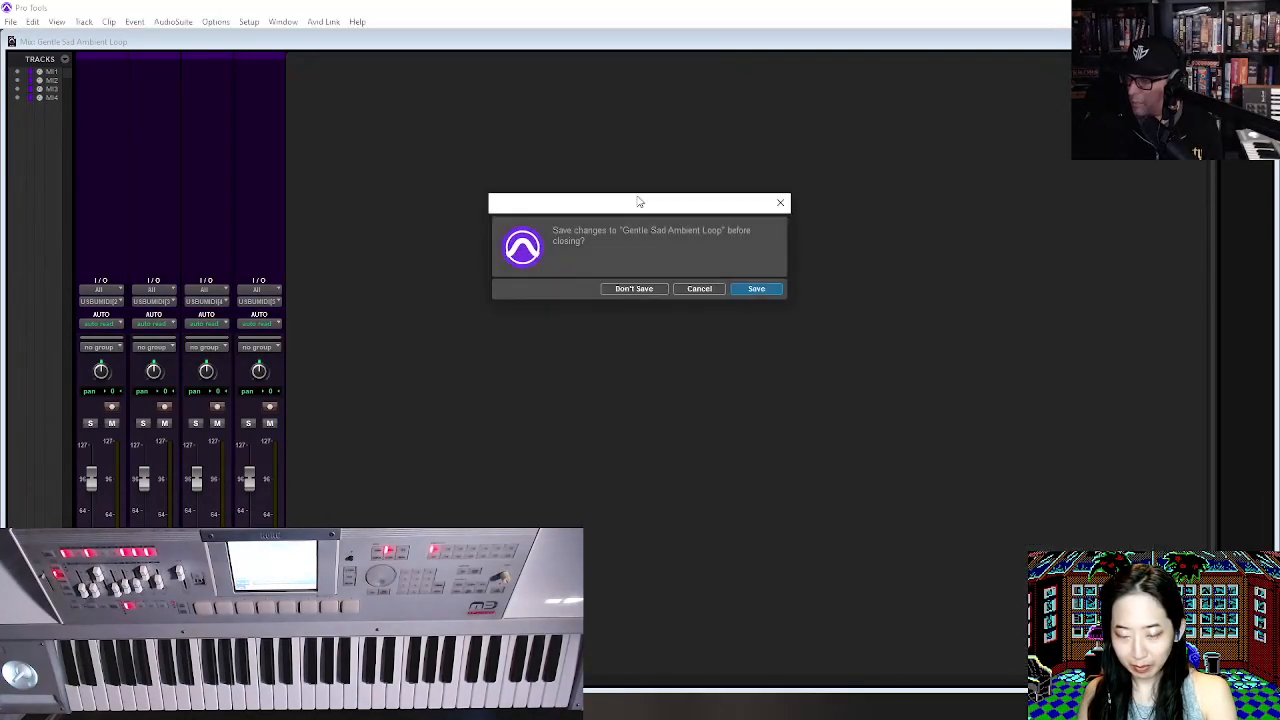
left_click(756, 289)
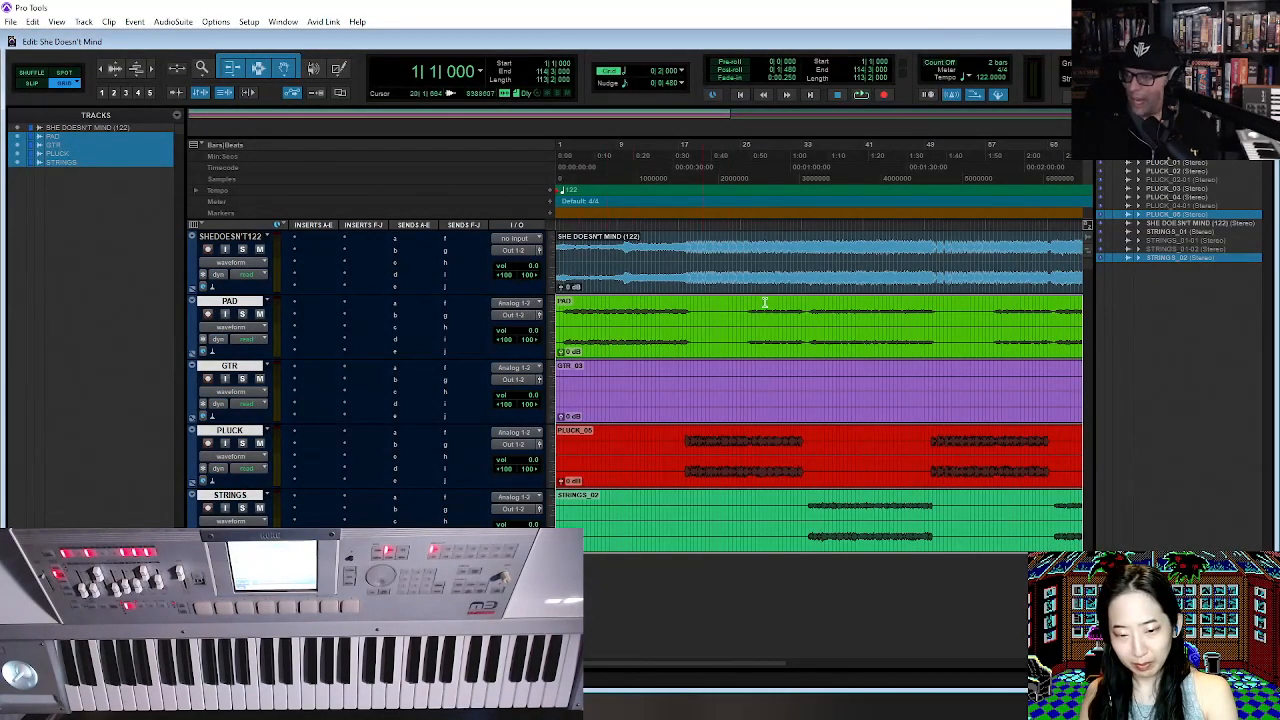
Fit the whole song in view, play it from bar 1 with the PAD track soloed, and unsolo PAD during playback.
key("r")
key("r")
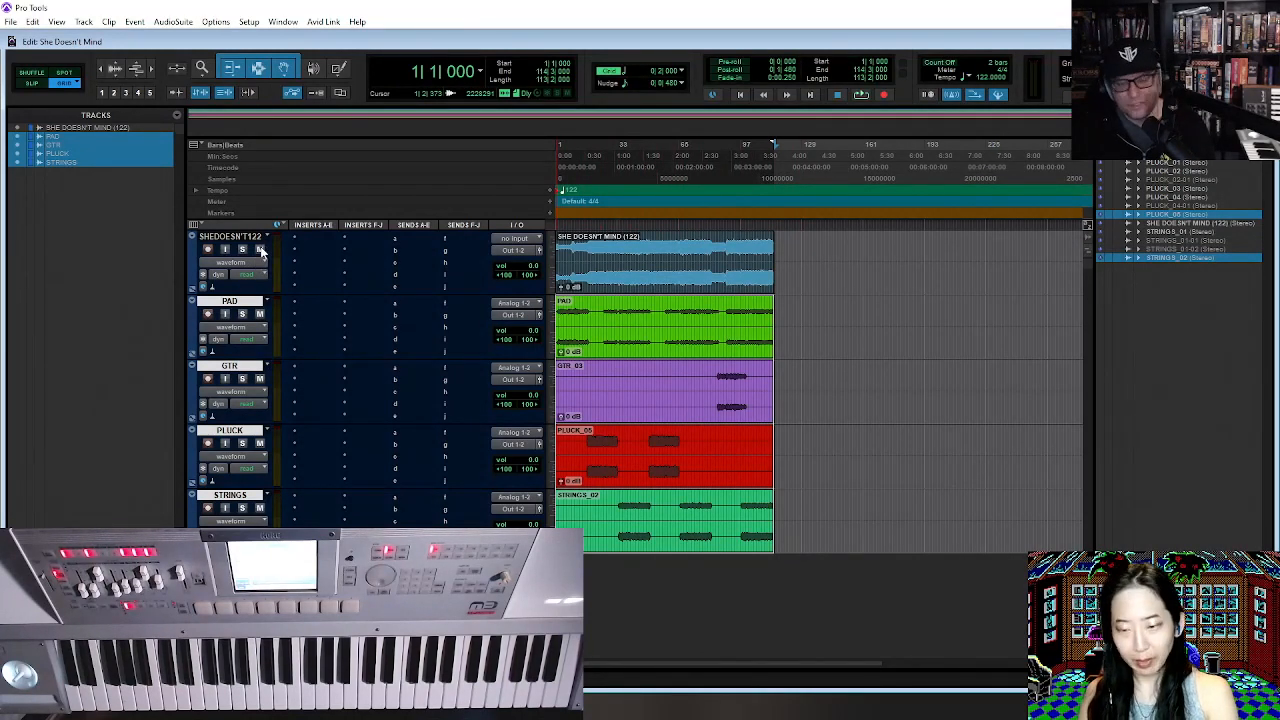
key("space")
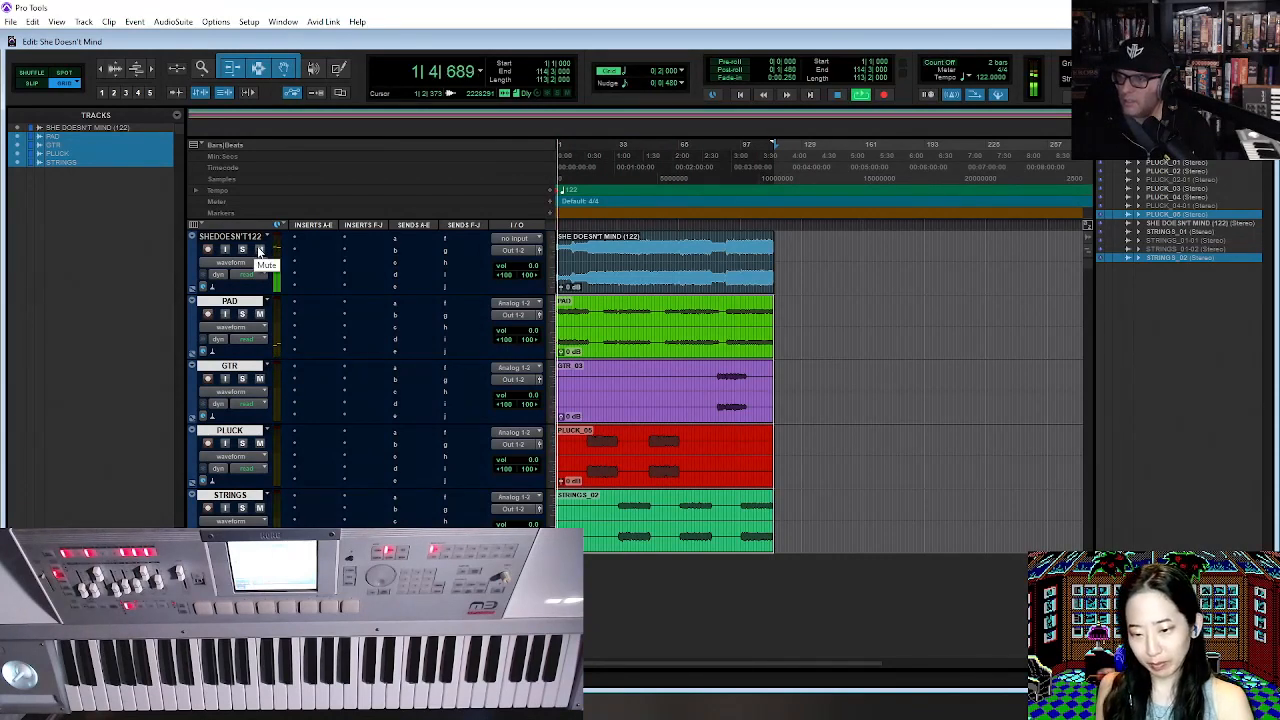
left_click(242, 315)
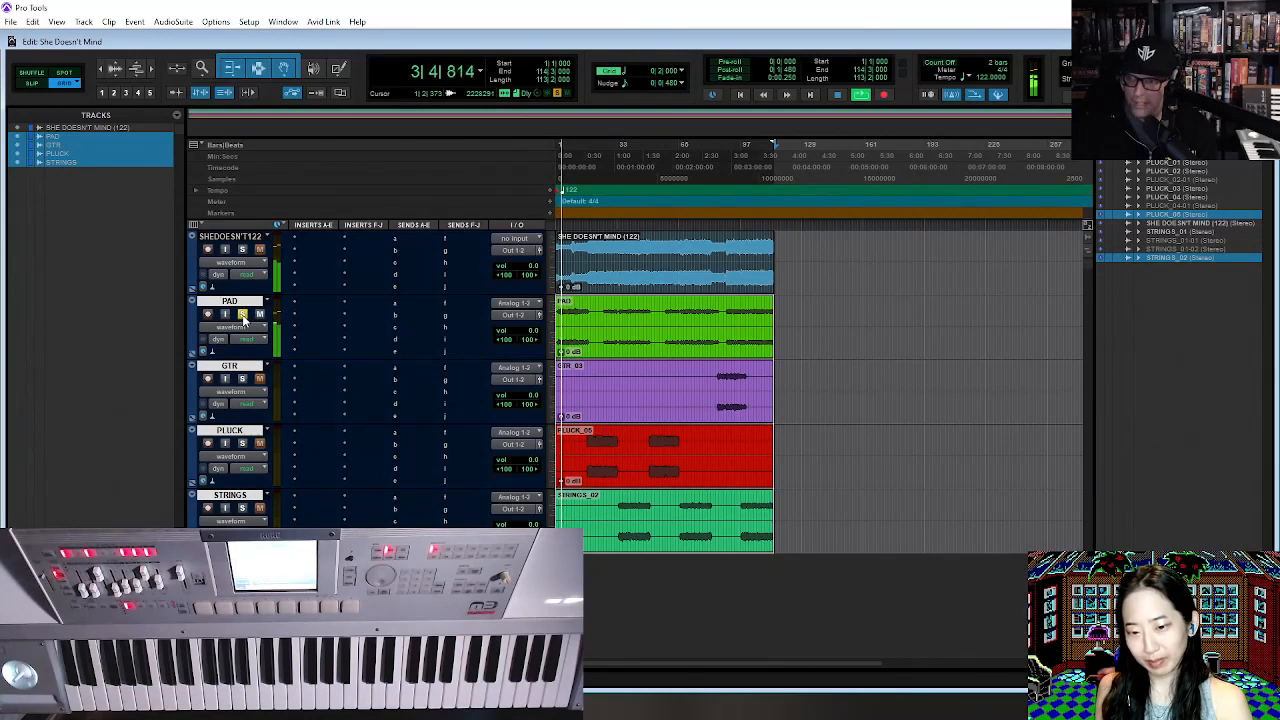
left_click(242, 315)
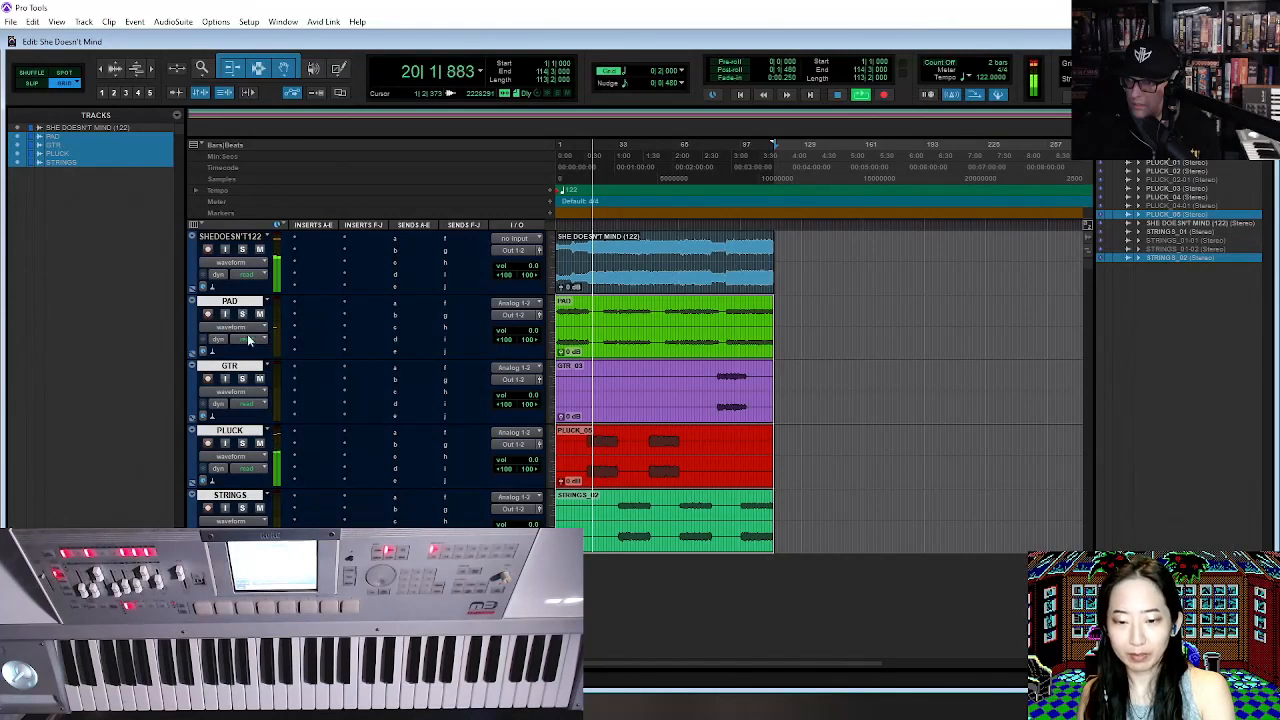
Solo the PLUCK track during playback, and add PAD, GTR and STRINGS to the soloed tracks.
left_click(243, 444)
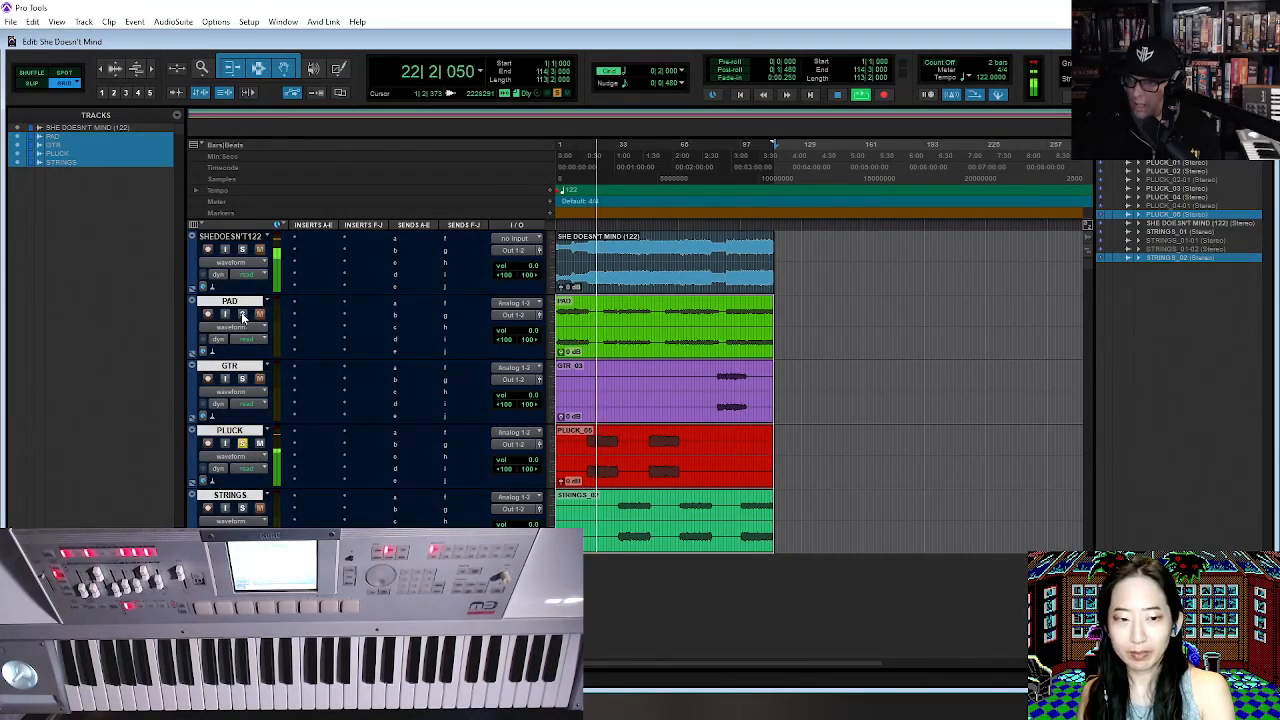
left_click(241, 312)
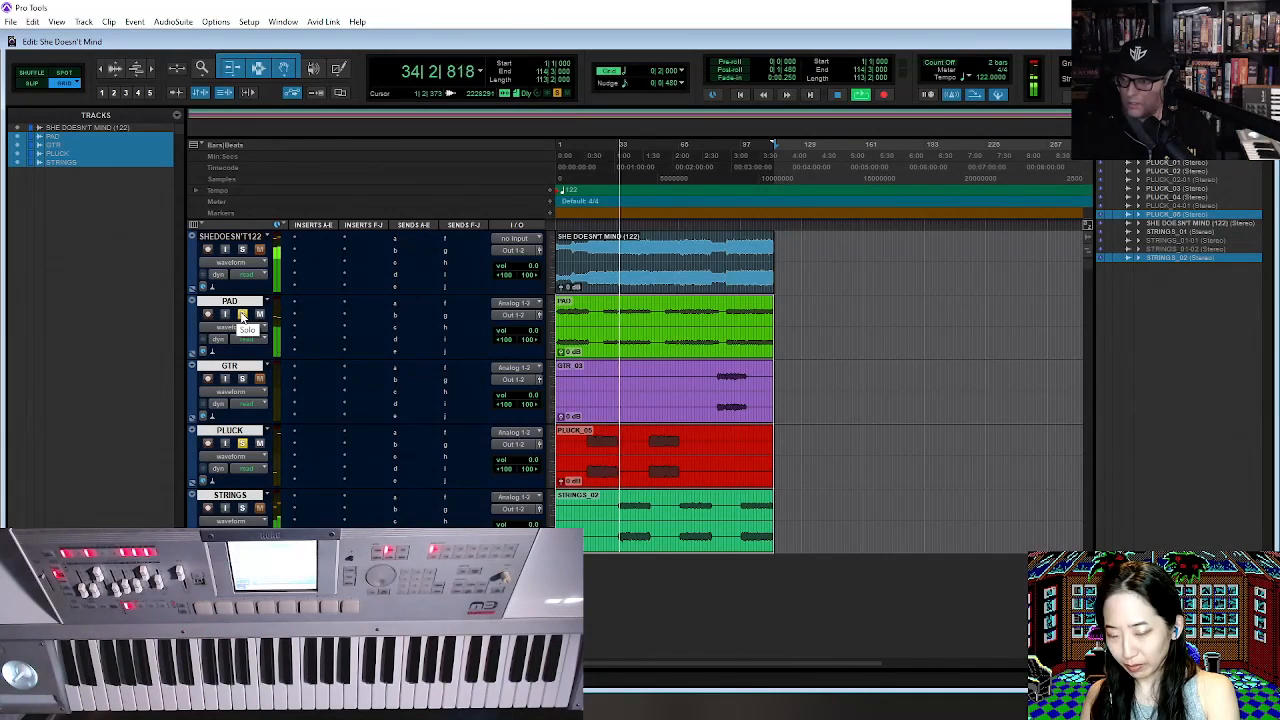
left_click(242, 315)
left_click(243, 509)
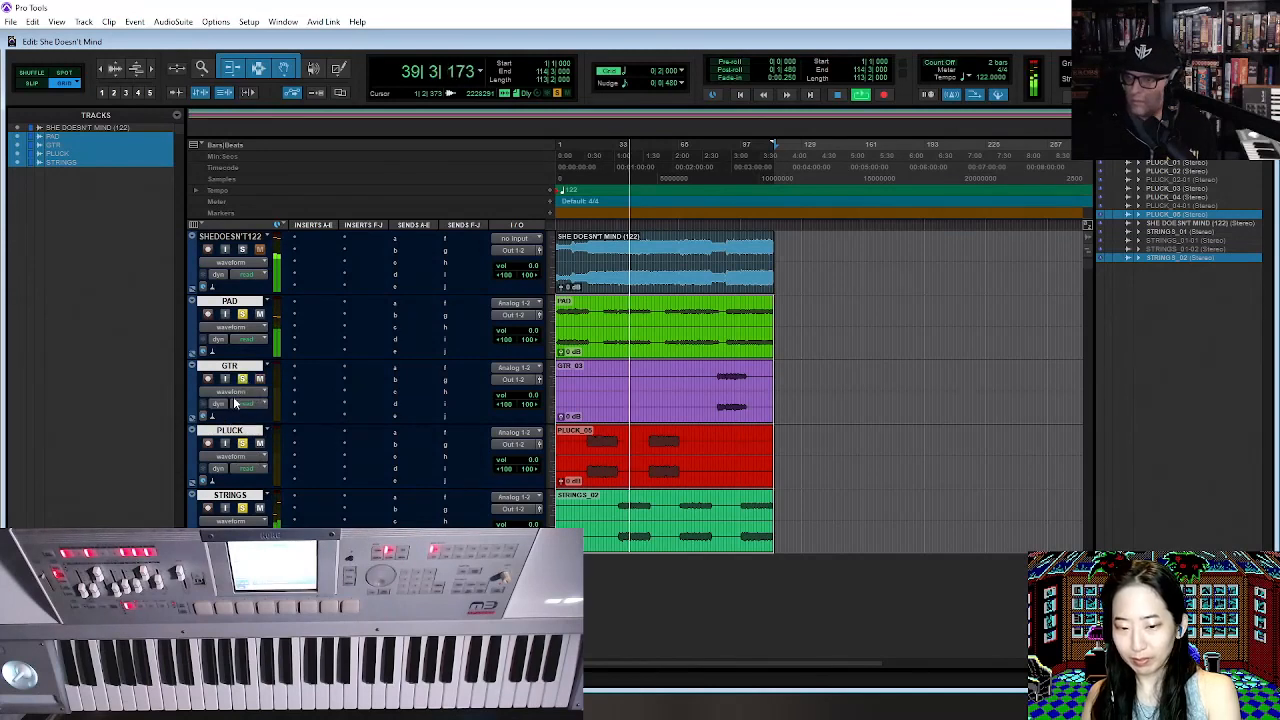
Audition the four soloed tracks from around bars 49 and 59.
left_click(648, 367)
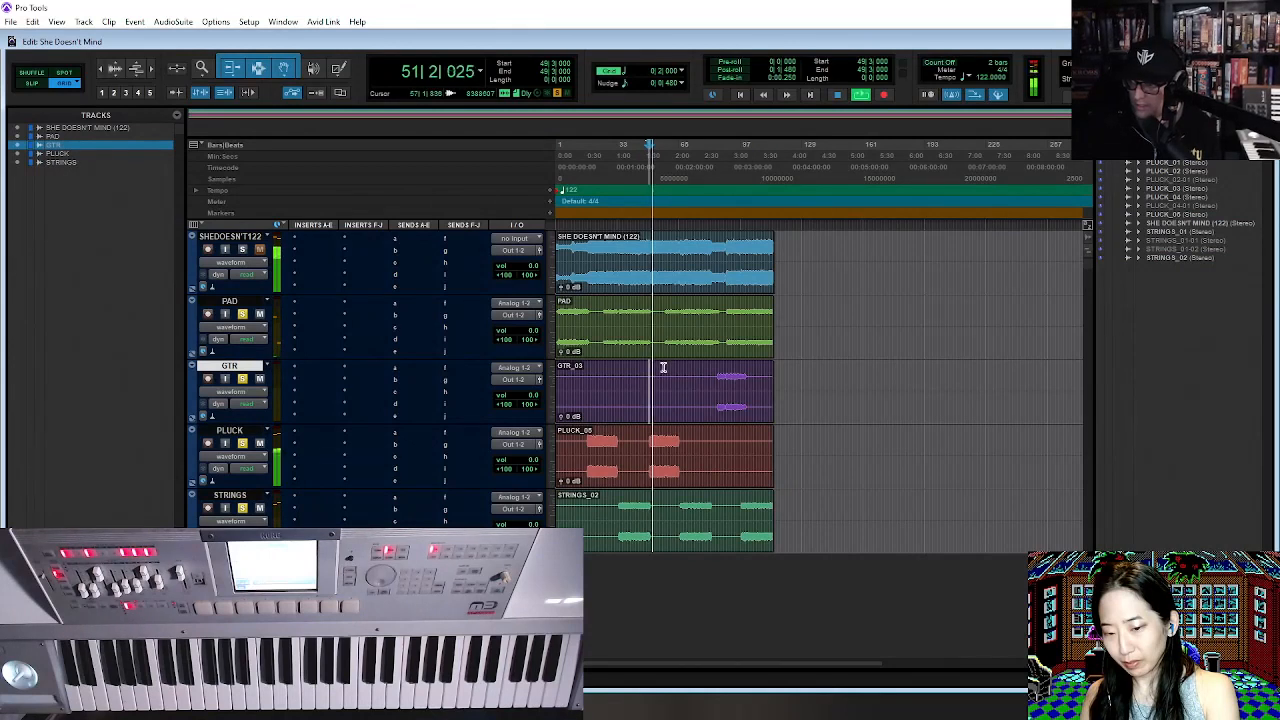
key("space")
left_click(669, 370)
key("space")
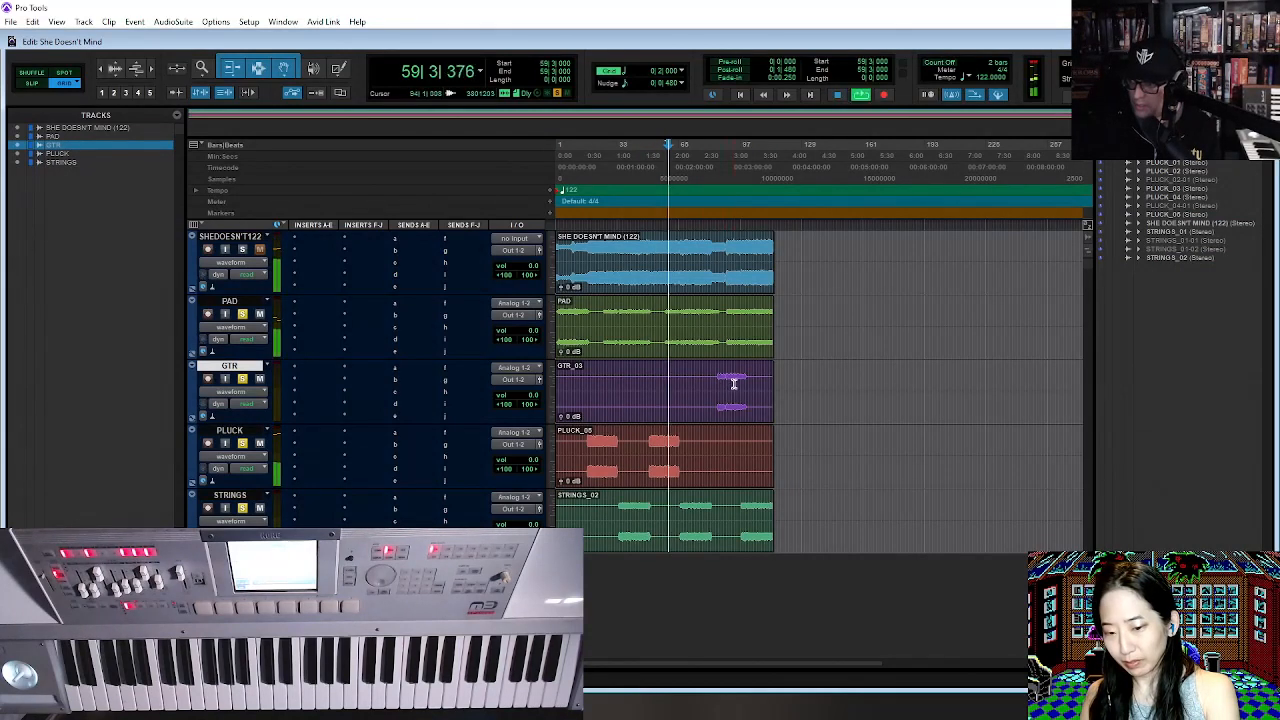
Play the soloed tracks from bar 84 to hear the guitar part, stop playback, and record-enable the GTR track.
key("space")
left_click(712, 380)
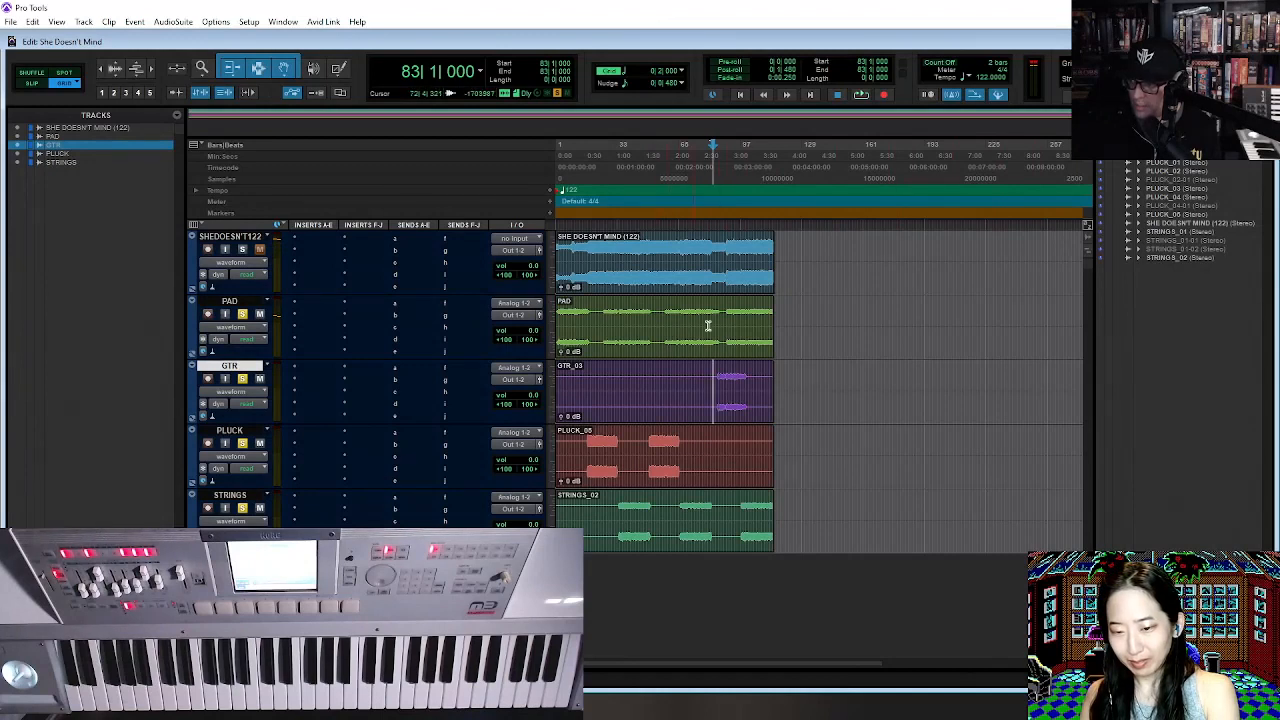
left_click(714, 390)
key("space")
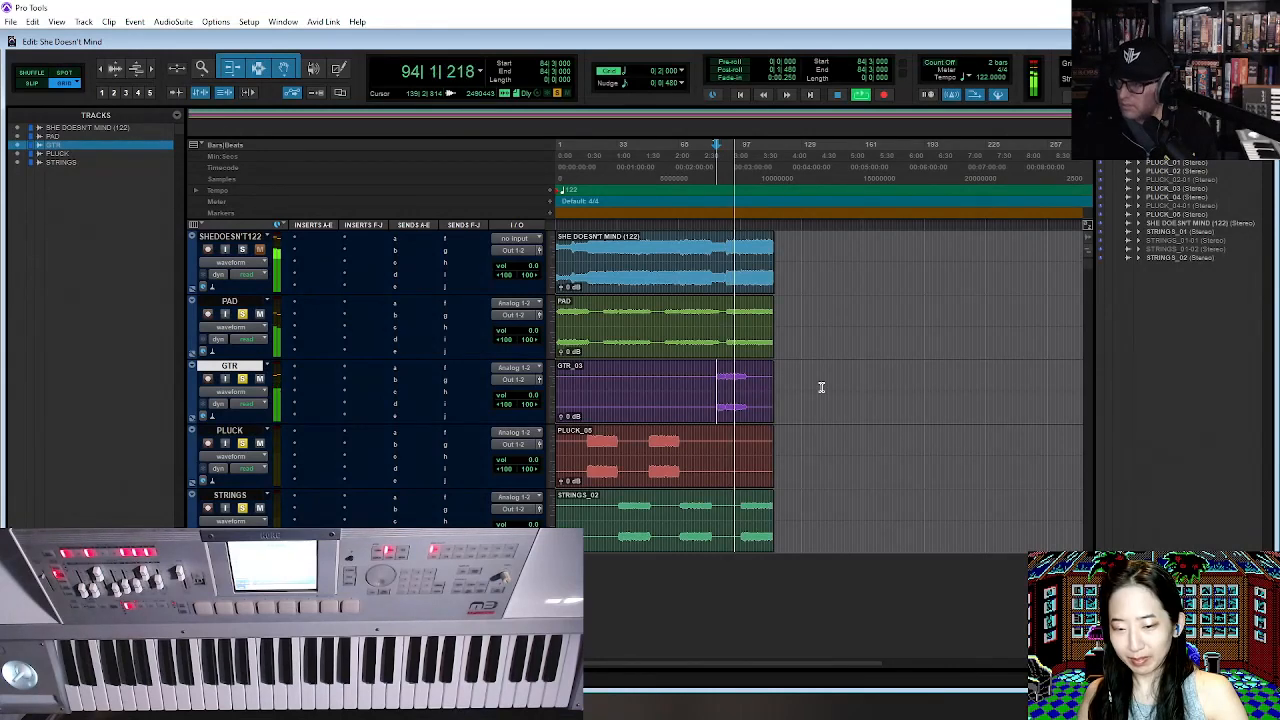
key("space")
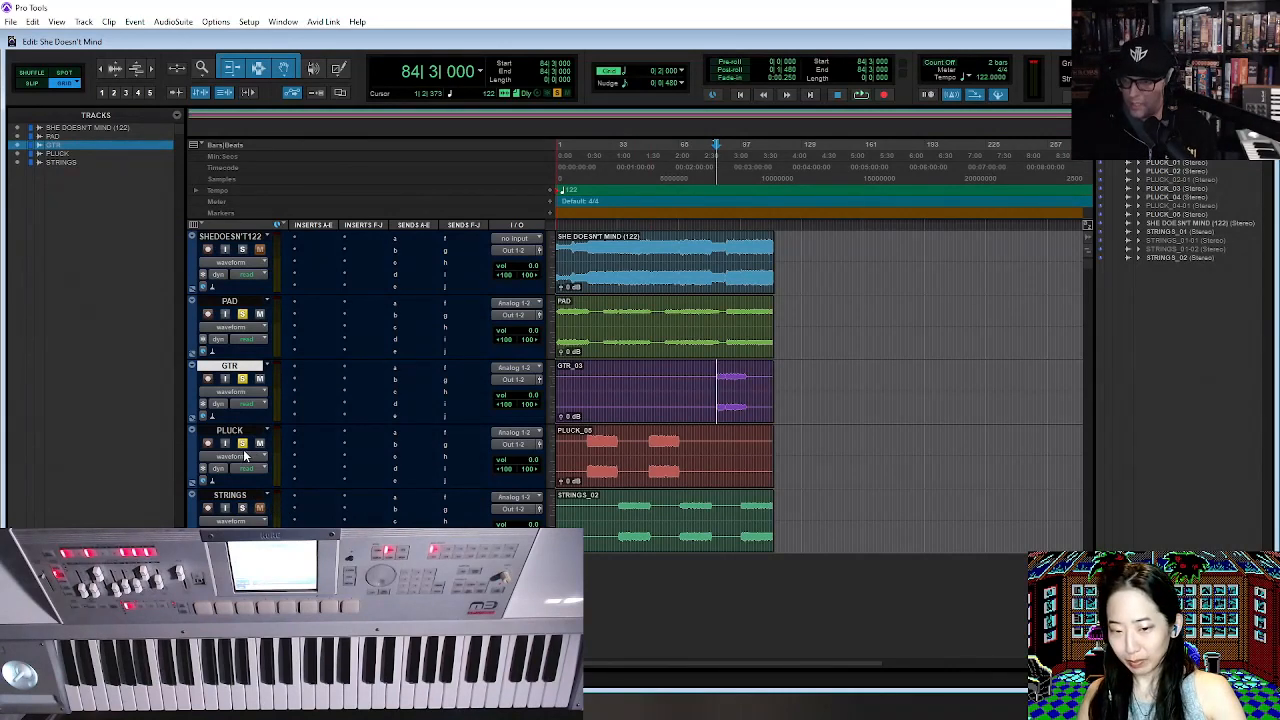
left_click(207, 379)
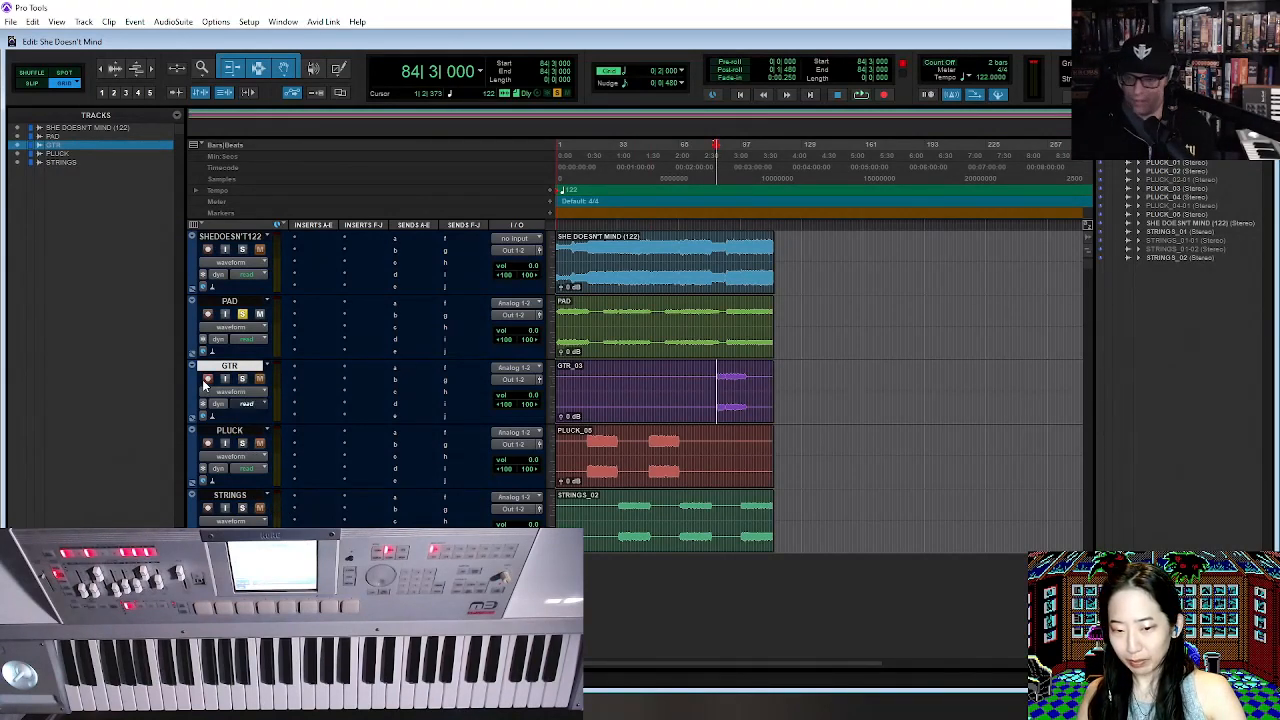
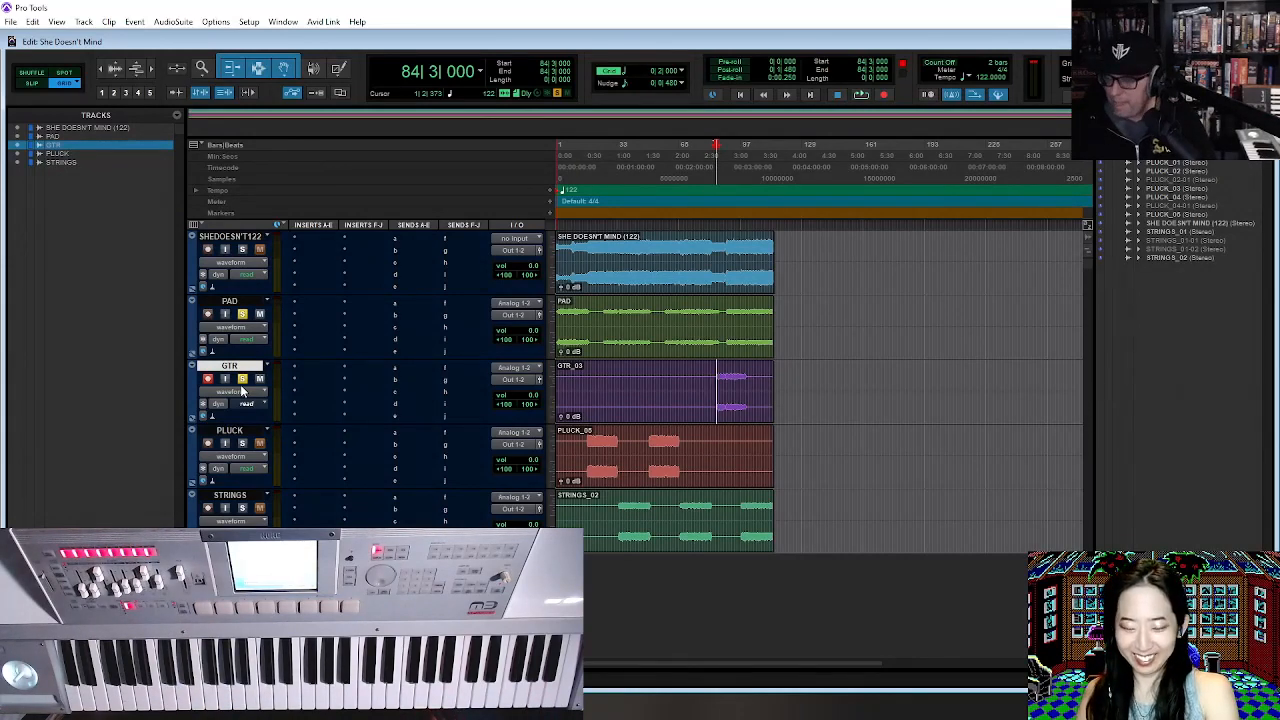
left_click(12, 21)
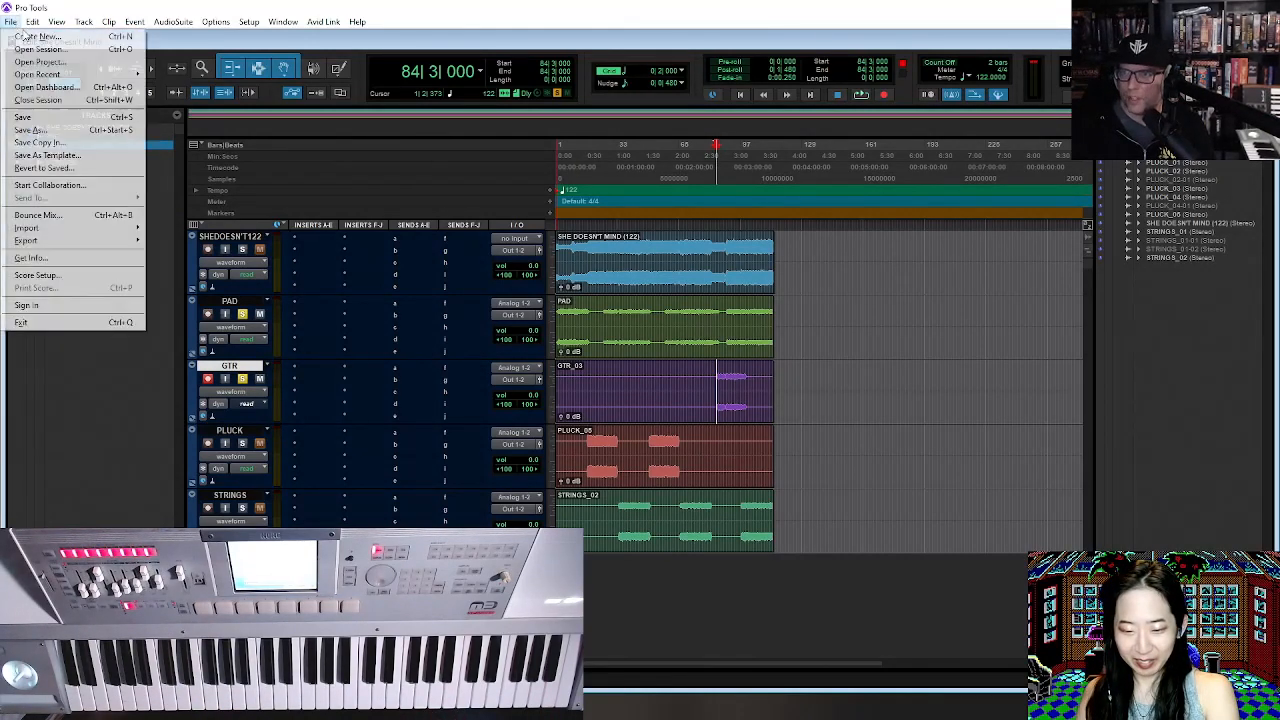
left_click(38, 49)
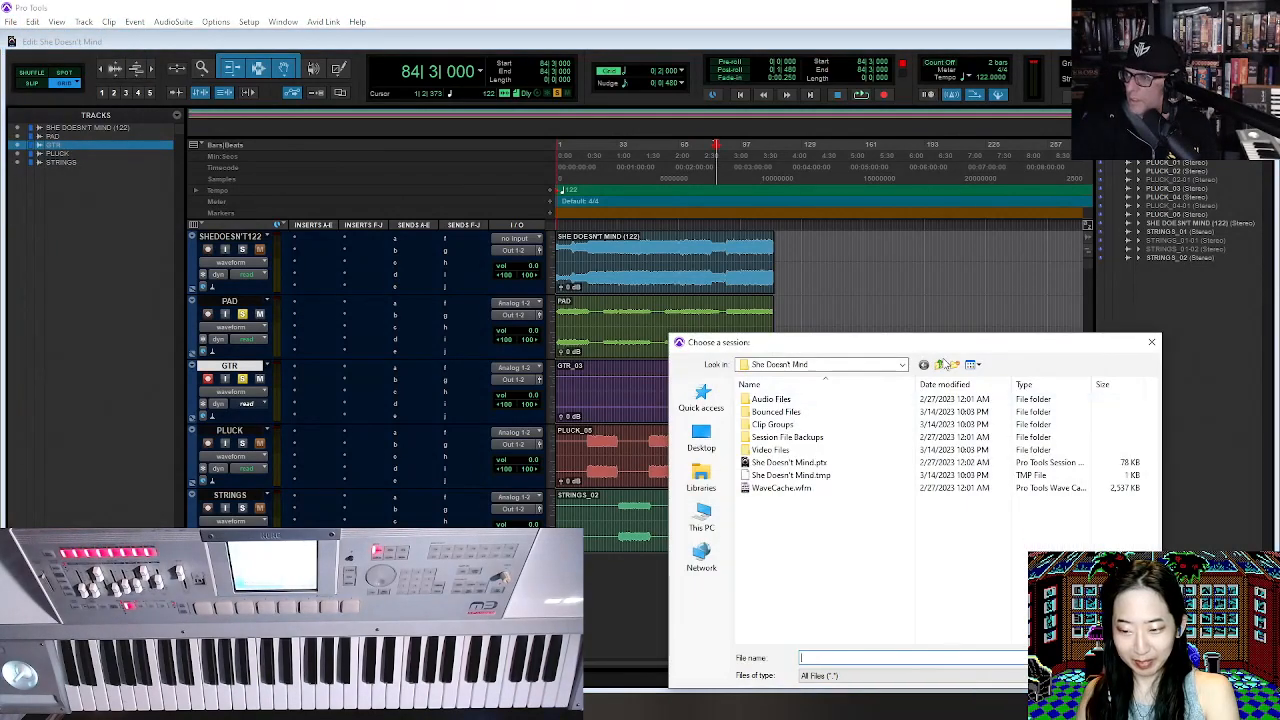
left_click(943, 365)
left_click(941, 365)
left_click(939, 365)
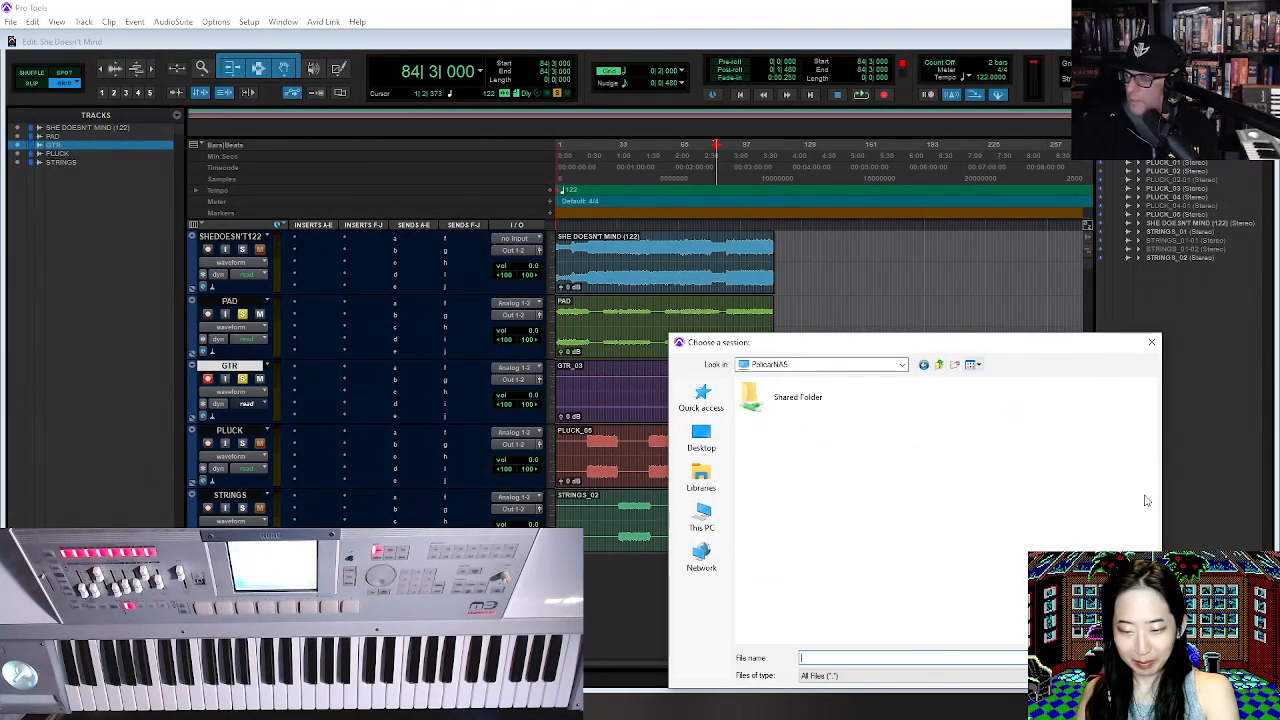
key("Escape")
Reopen the recent Gentle Sad Ambient Loop session without saving She Doesn't Mind, and record-enable the first MIDI track.
left_click(10, 21)
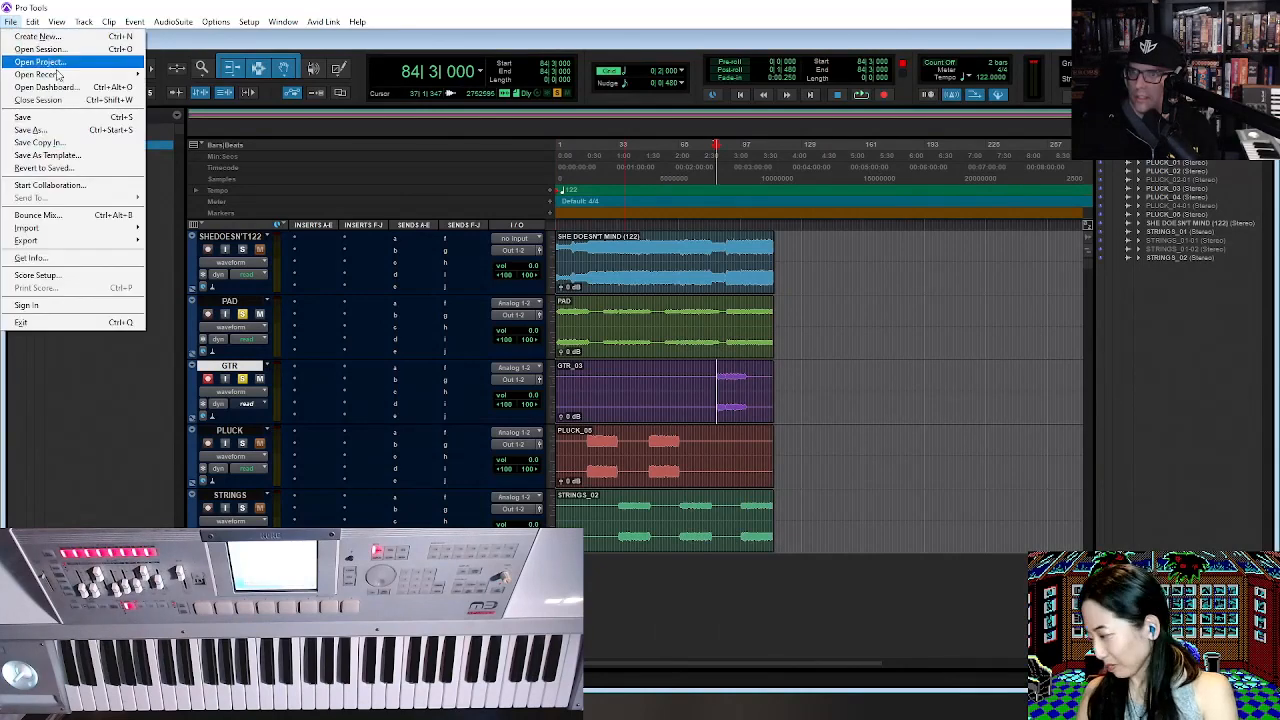
mouse_move(71, 75)
left_click(198, 74)
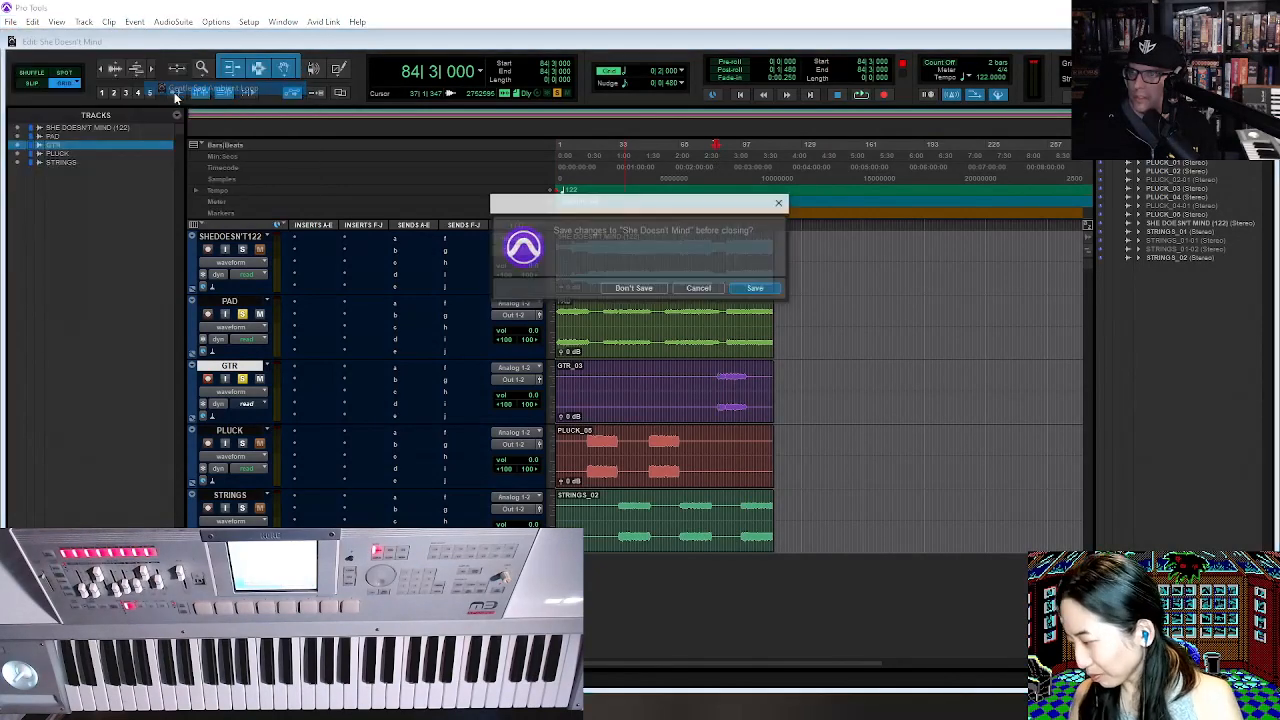
left_click(631, 294)
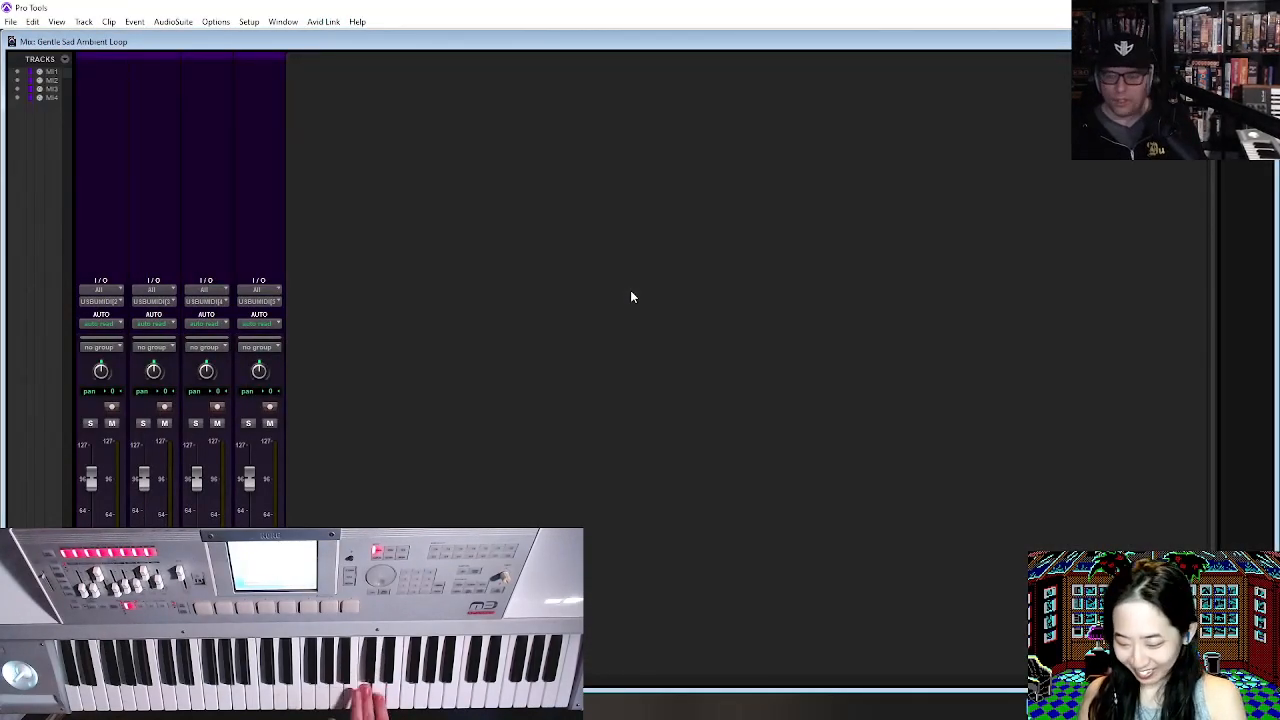
left_click(111, 407)
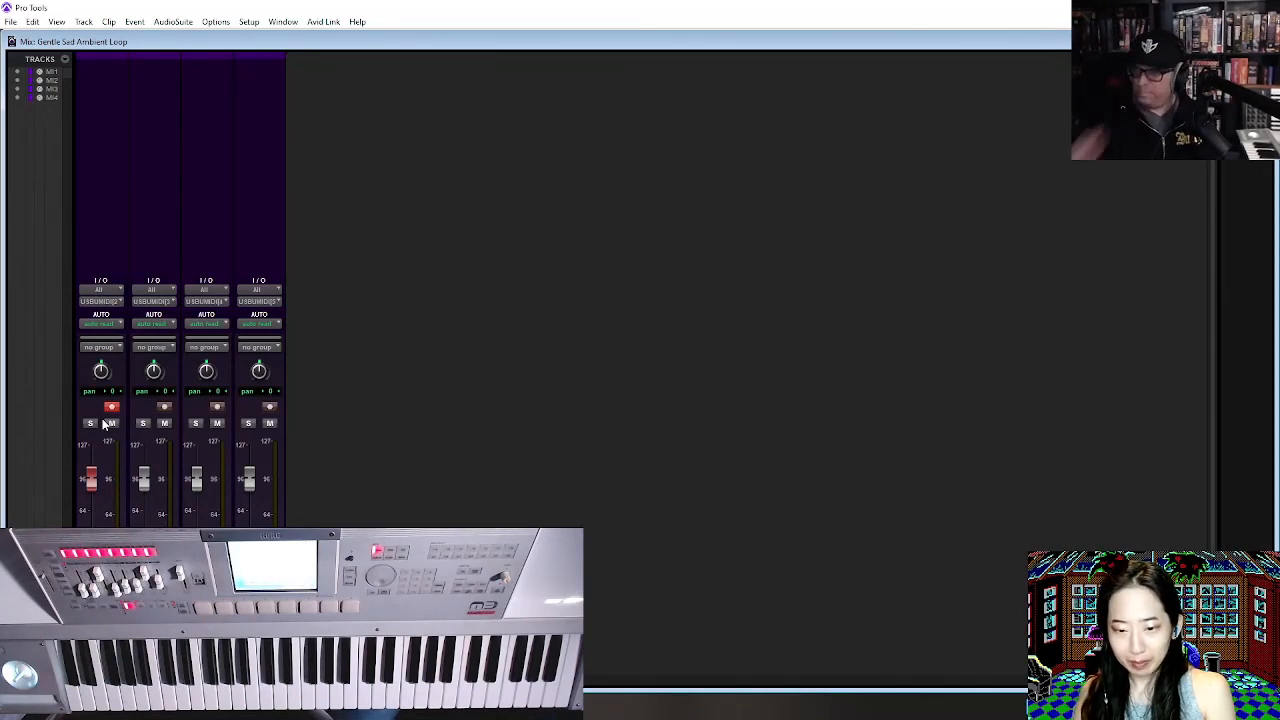
Open the recent Gentle Sad session, saving Gentle Sad Ambient Loop, and record-enable track 57 with playback stopped.
left_click(10, 21)
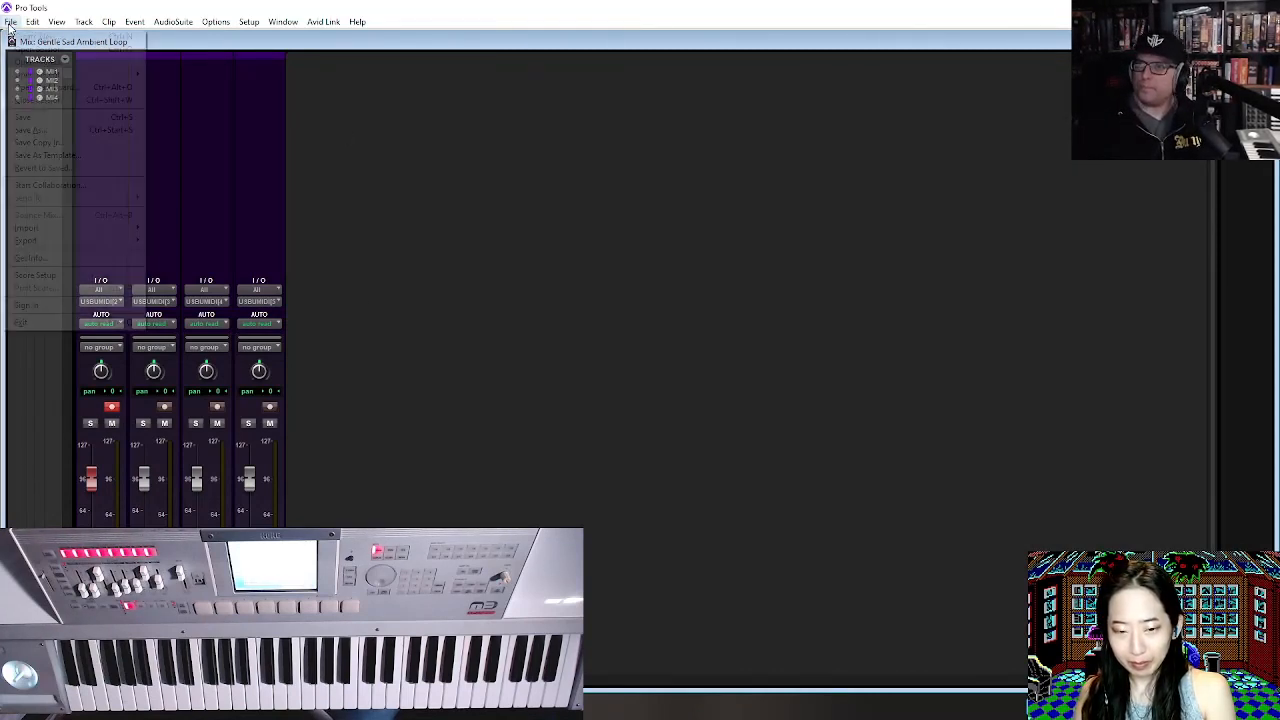
mouse_move(100, 74)
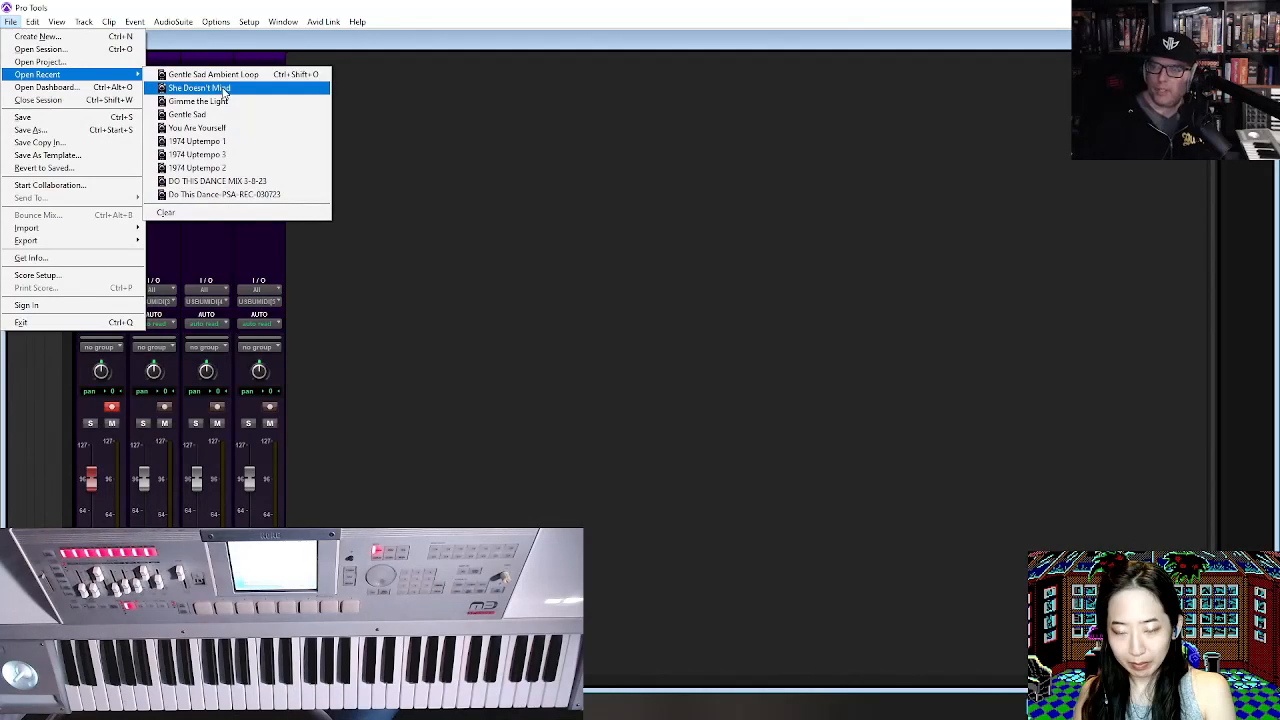
left_click(233, 115)
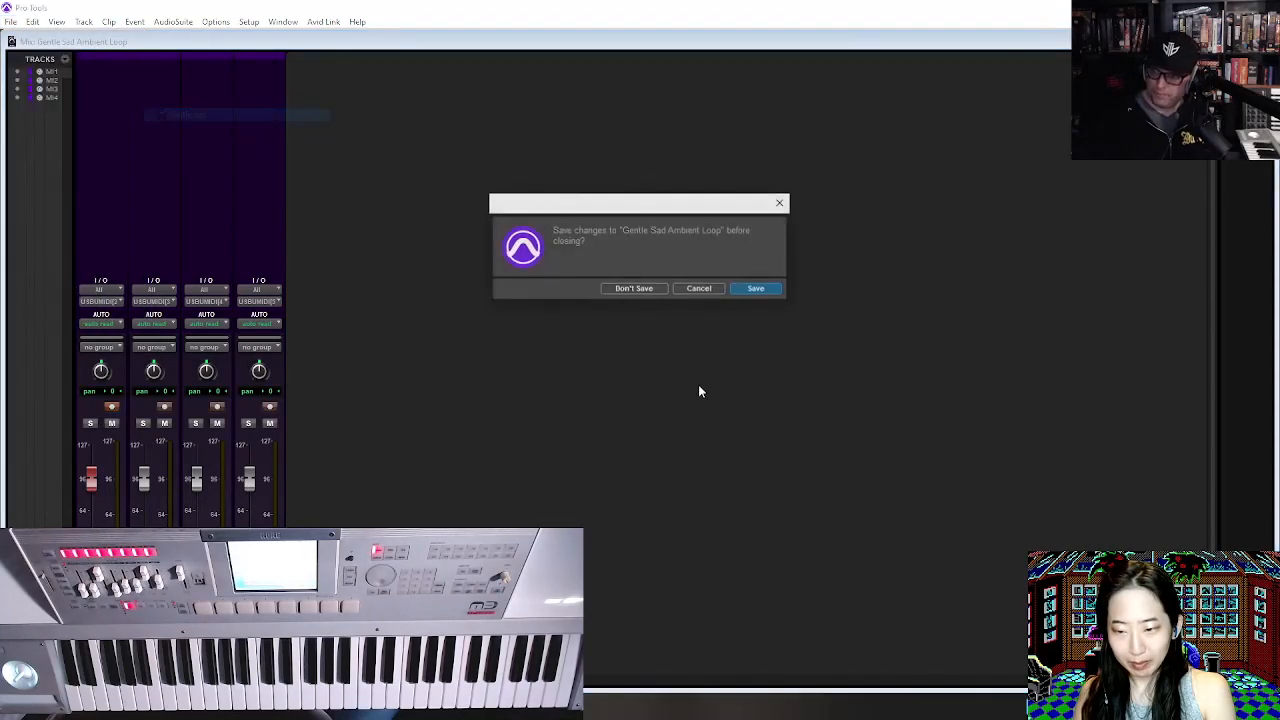
left_click(757, 289)
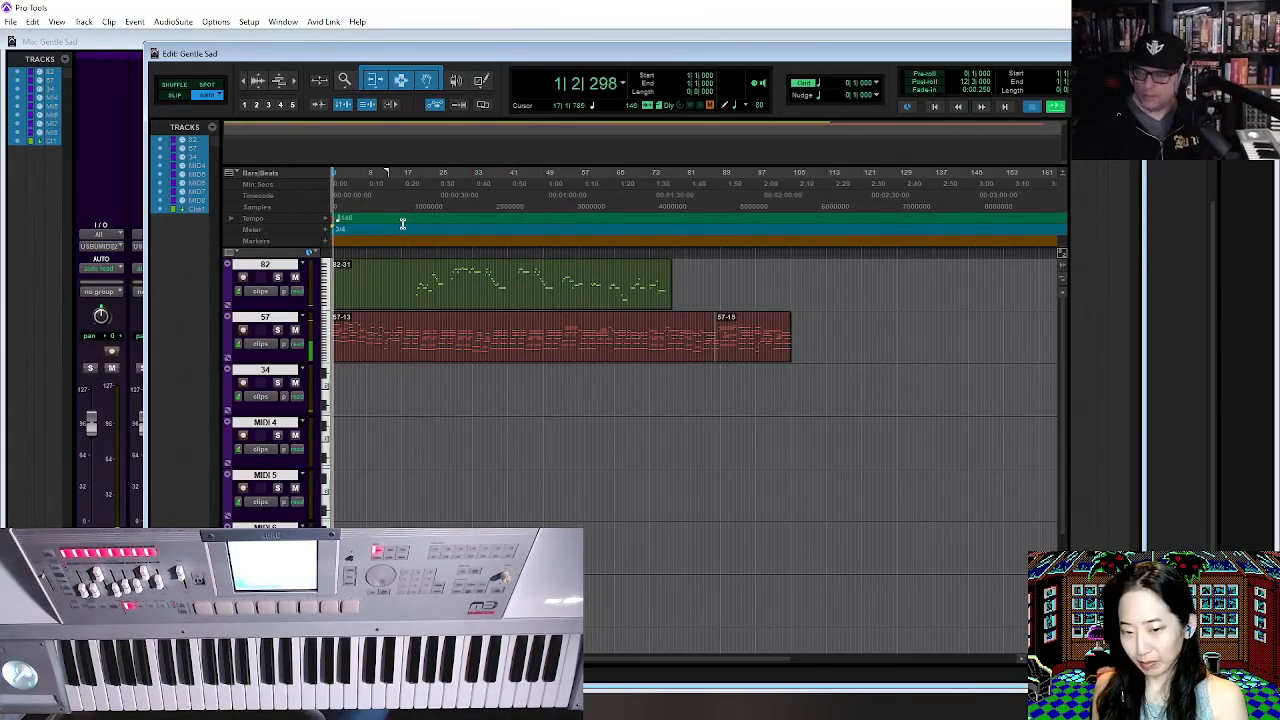
key("space")
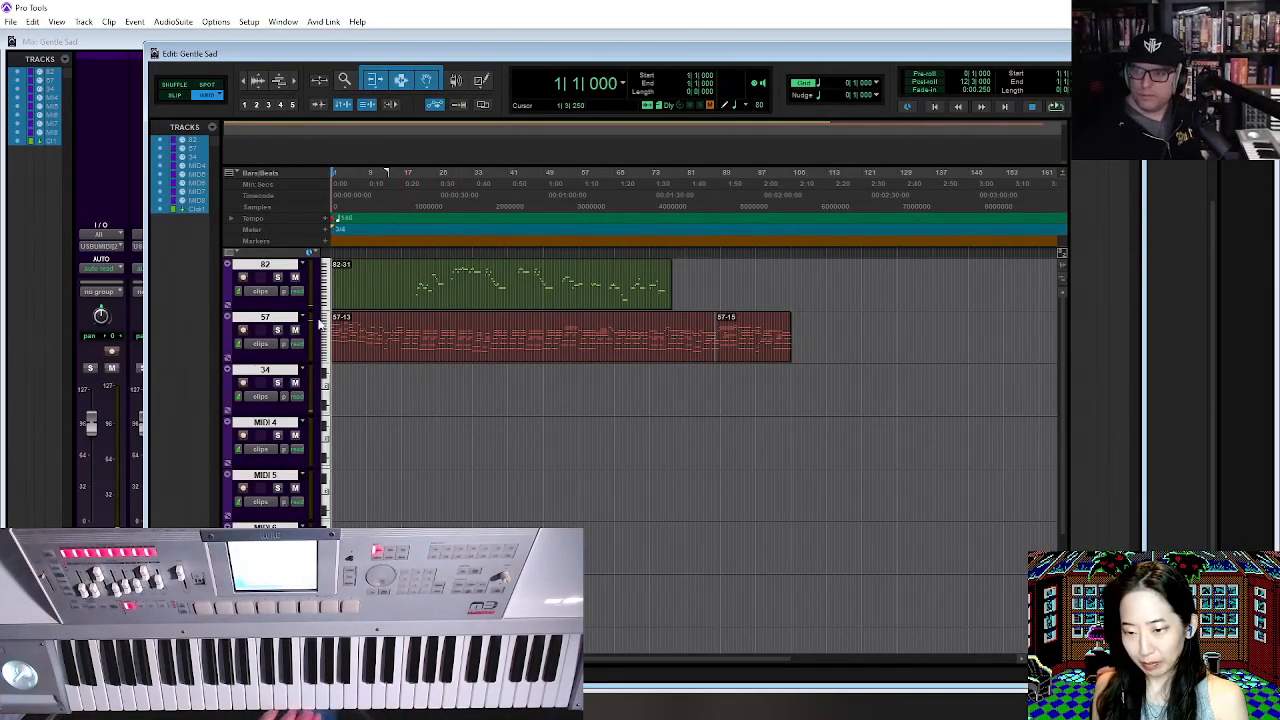
left_click(244, 330)
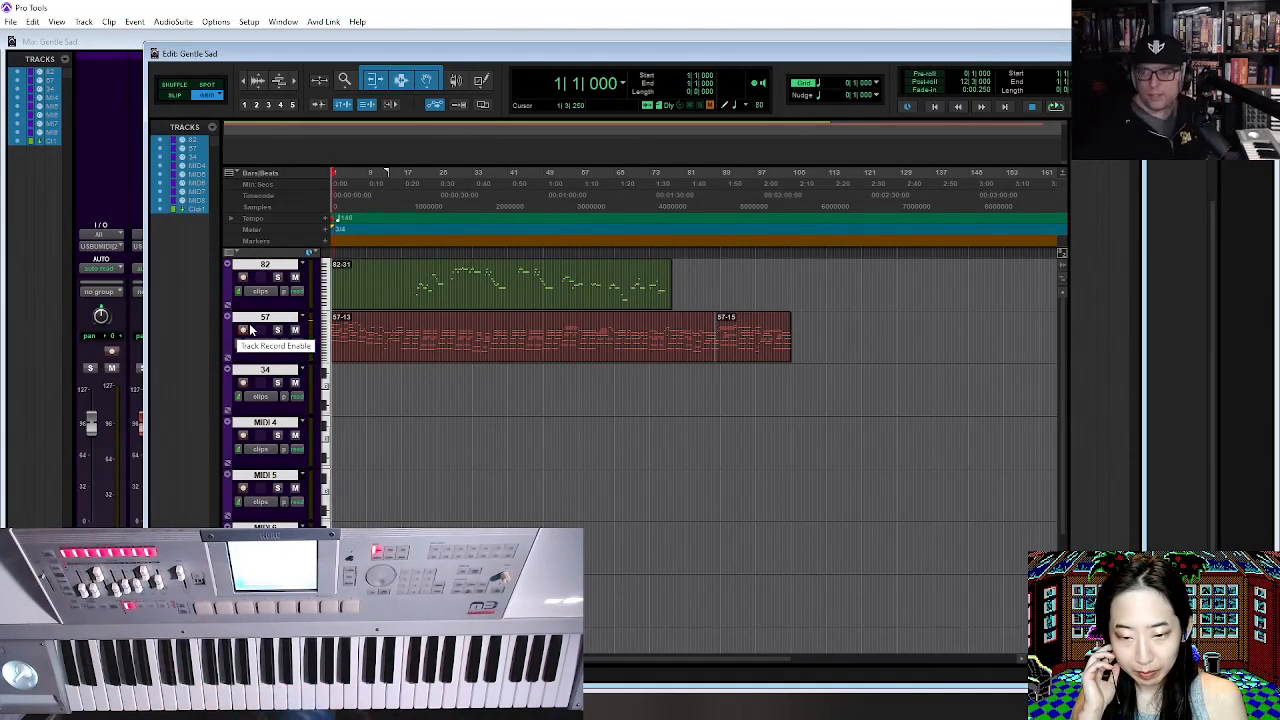
Reopen the recent Gentle Sad Ambient Loop session without saving Gentle Sad, and record-enable MIDI 1 in the Edit window.
left_click(12, 22)
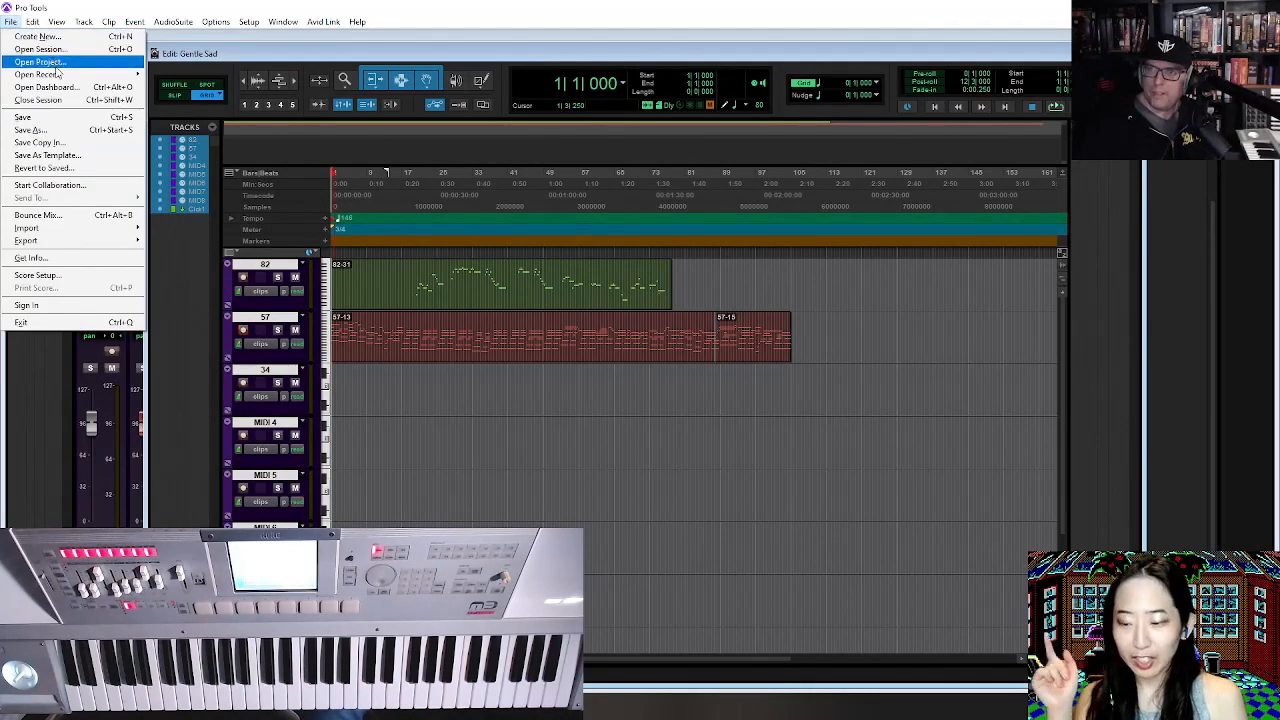
mouse_move(40, 74)
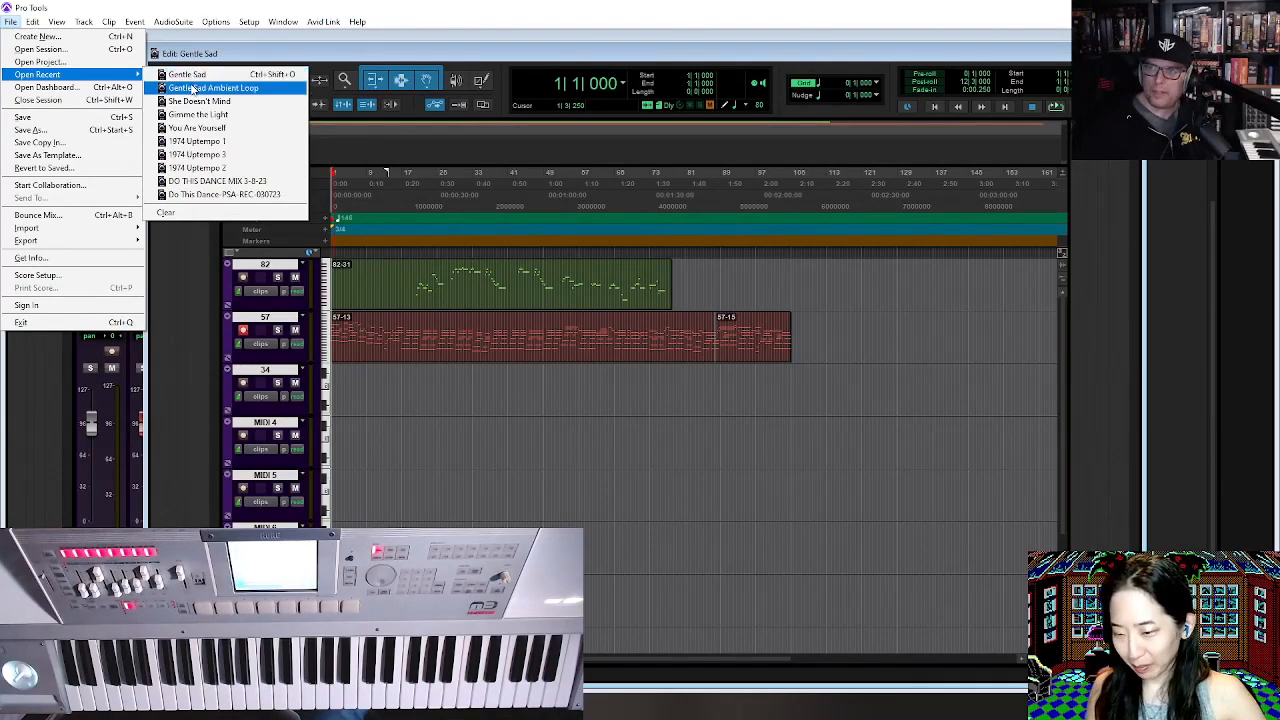
left_click(210, 88)
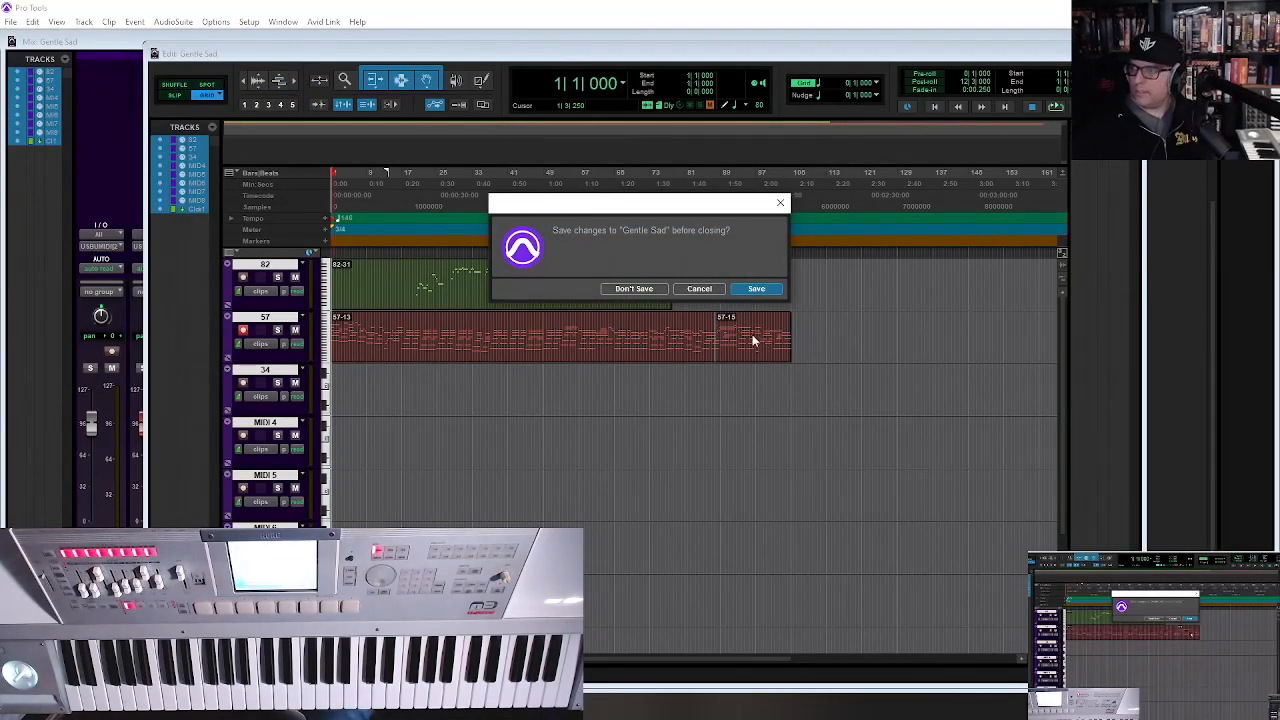
left_click(640, 289)
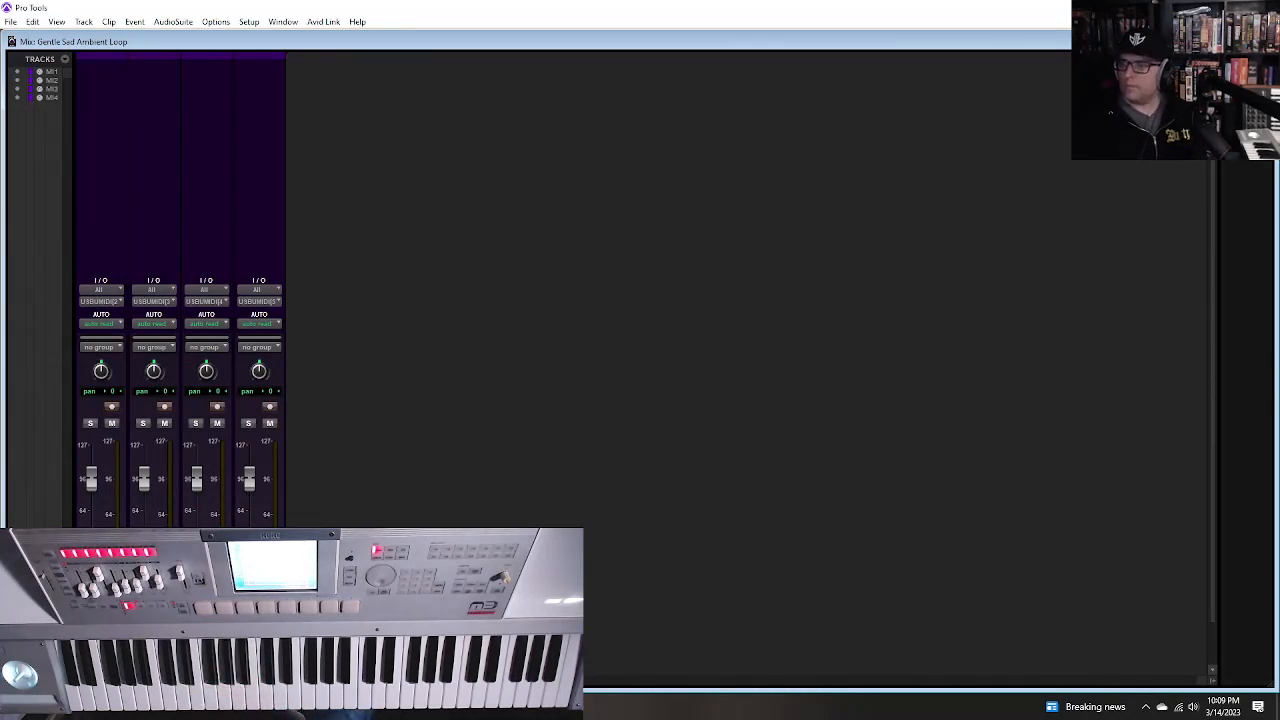
key("ctrl+=")
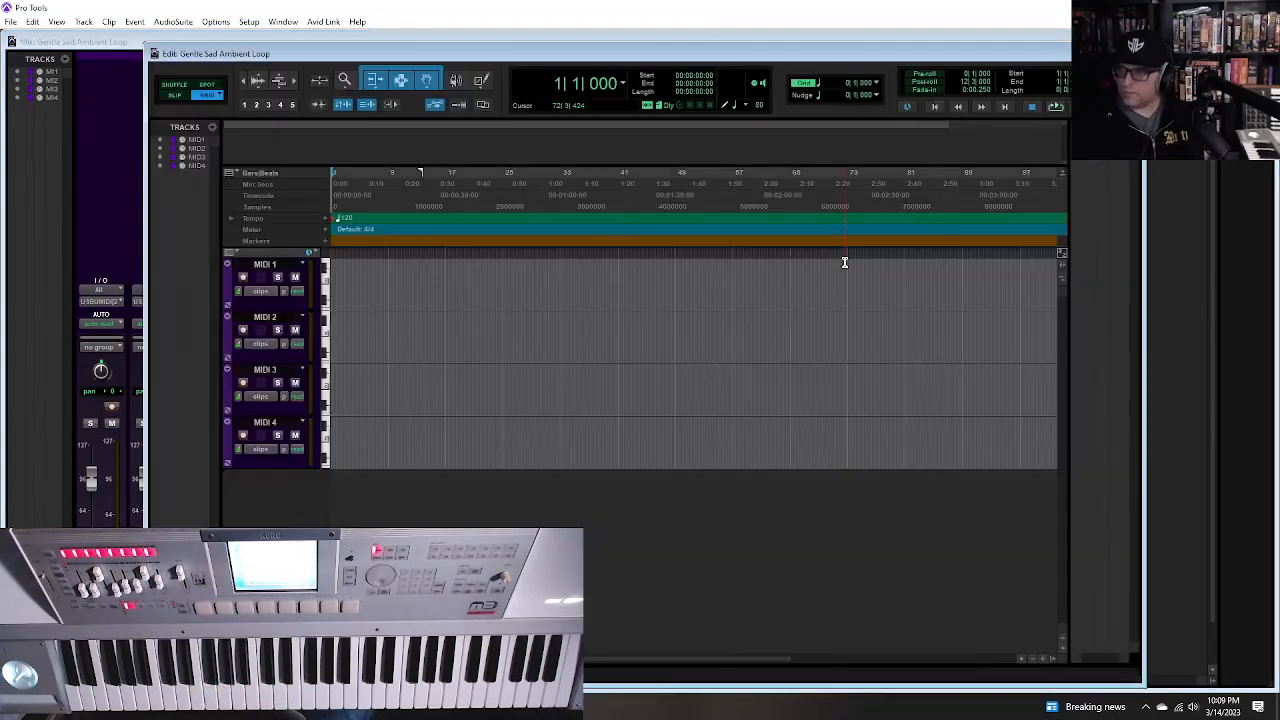
left_click(241, 277)
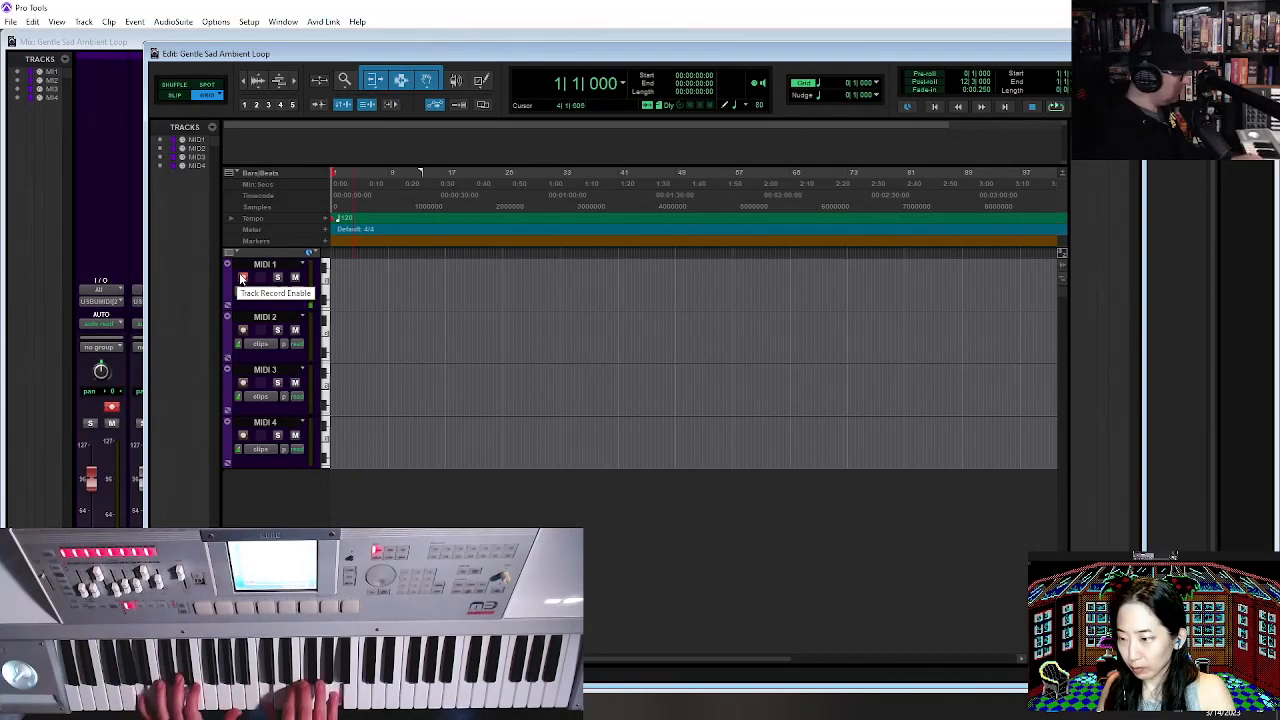
Set the session meter to 3/4 from bar 1, leaving the tempo as it is.
left_click(325, 229)
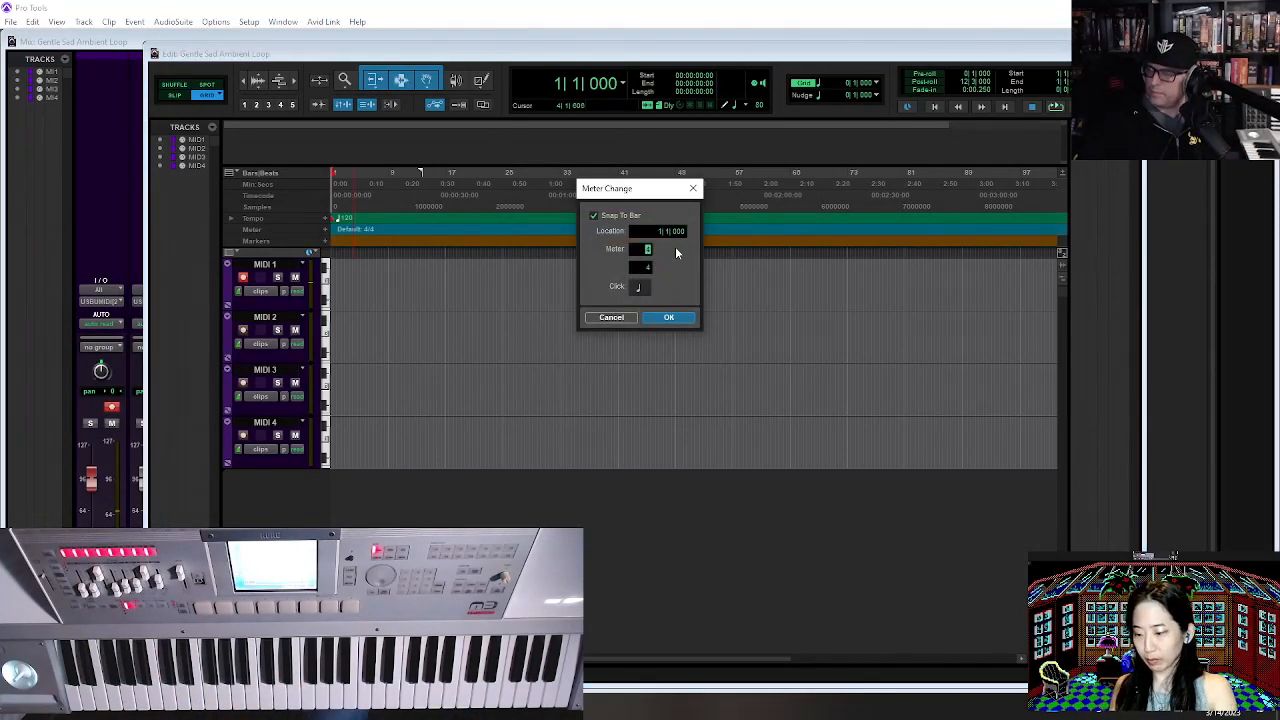
left_click(671, 320)
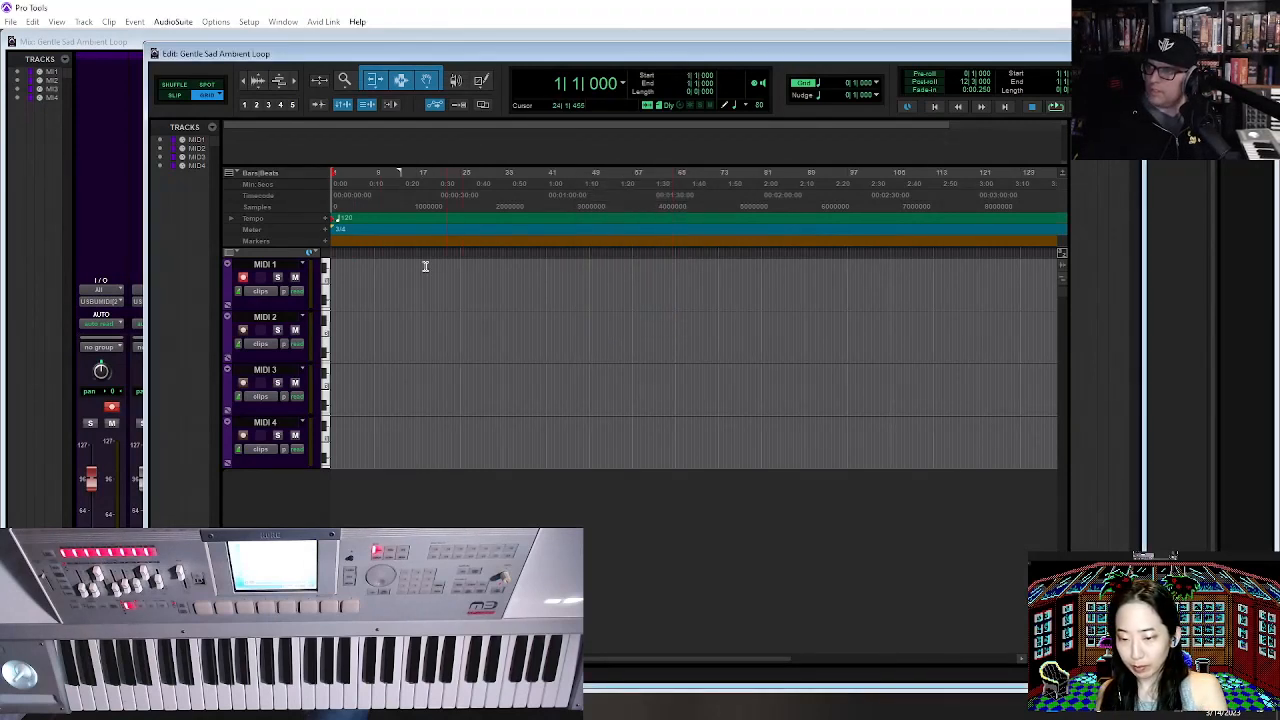
left_click(327, 219)
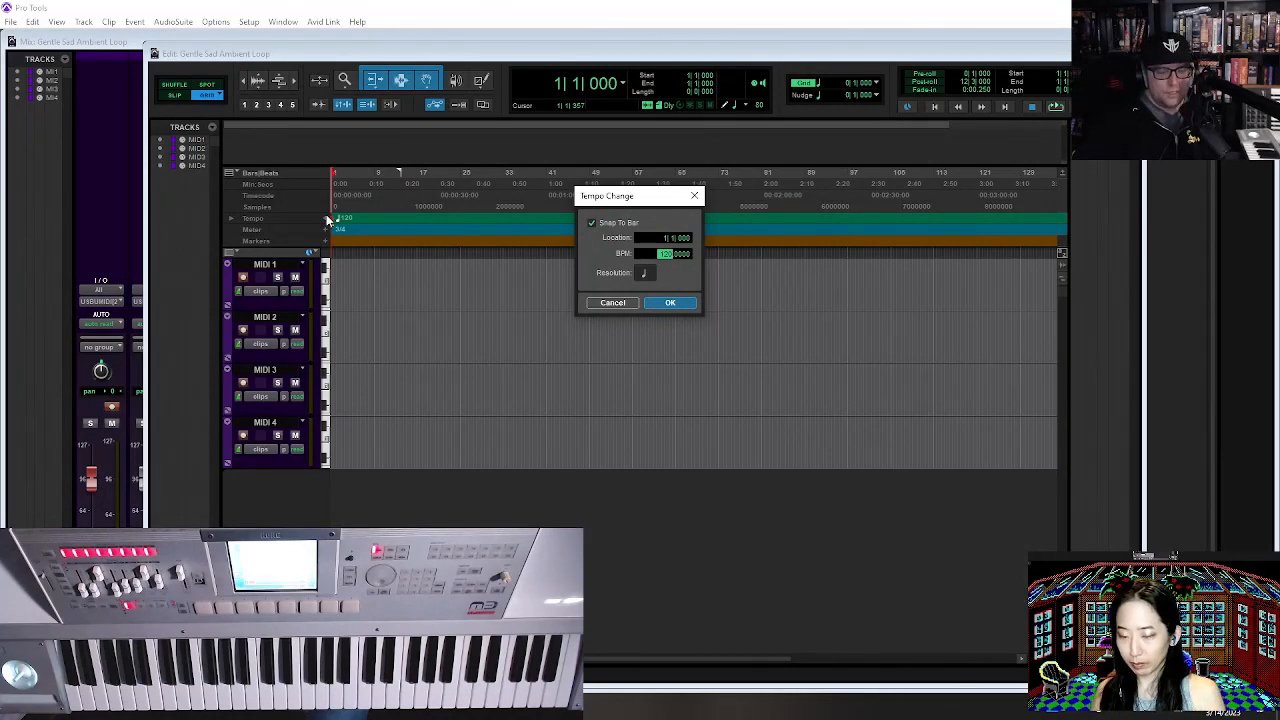
left_click(626, 303)
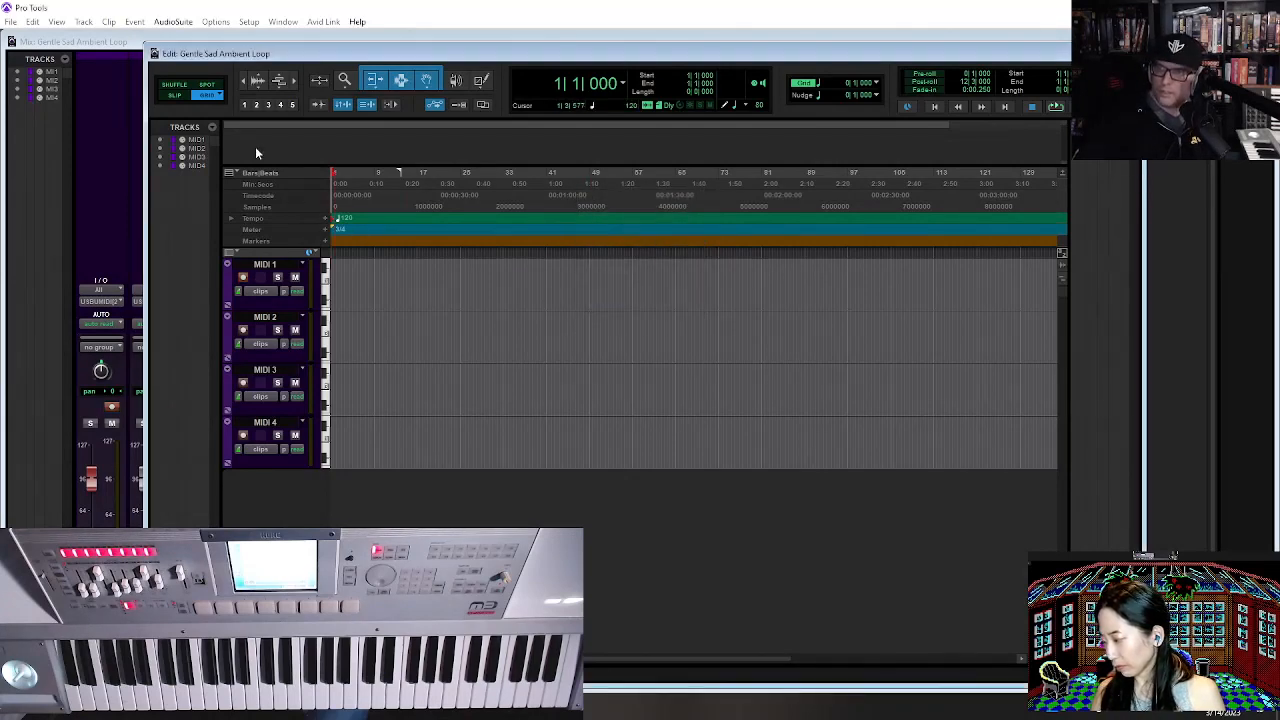
Create a click track and play the session briefly from the start to hear the click.
left_click(86, 24)
left_click(170, 418)
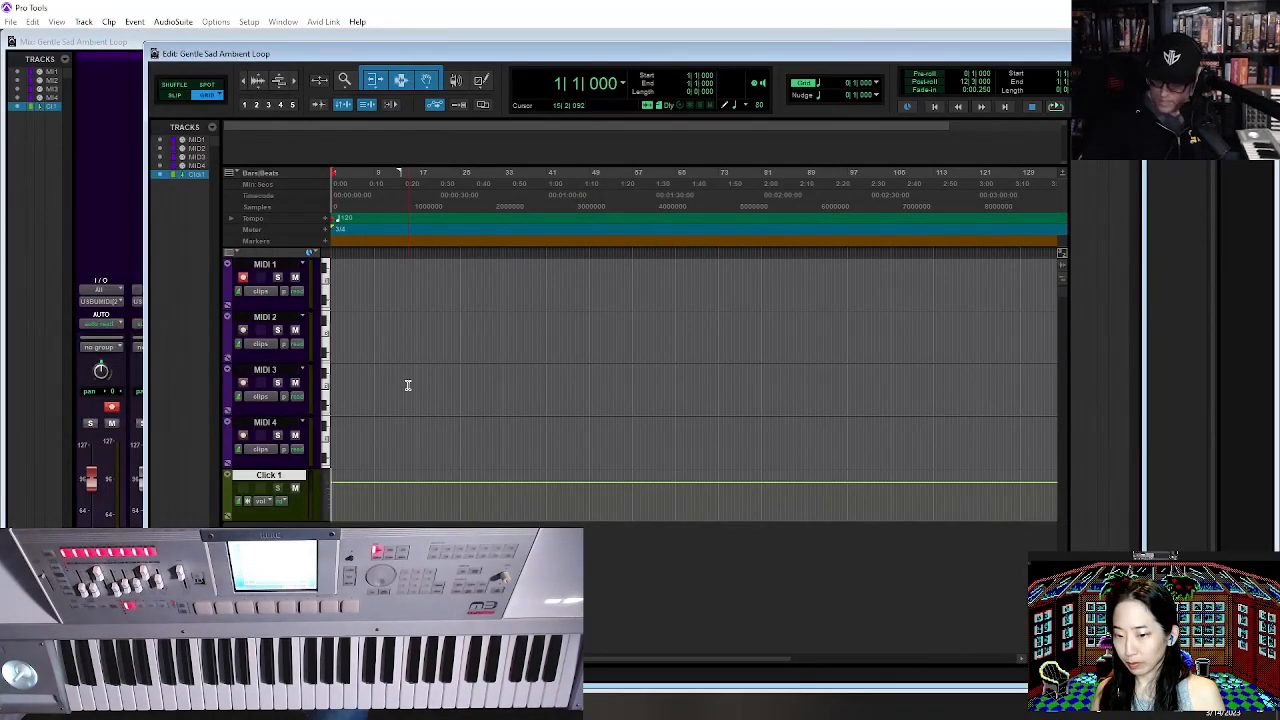
key("space")
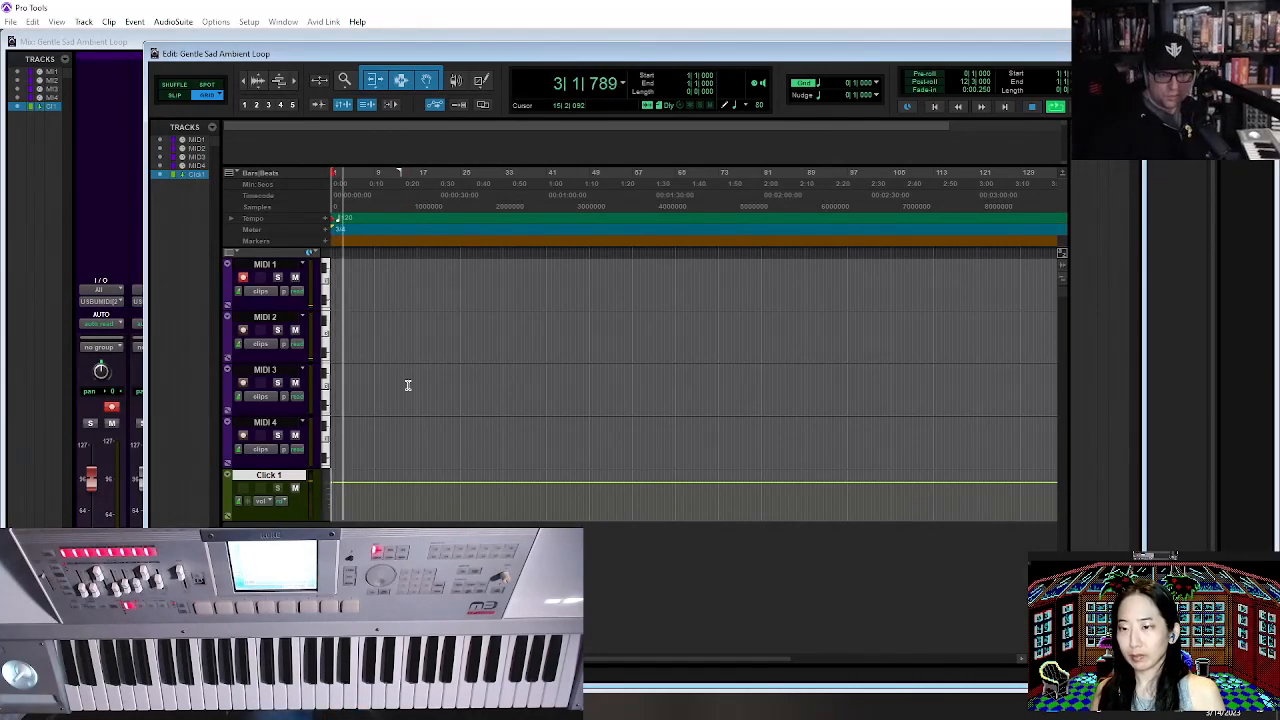
key("space")
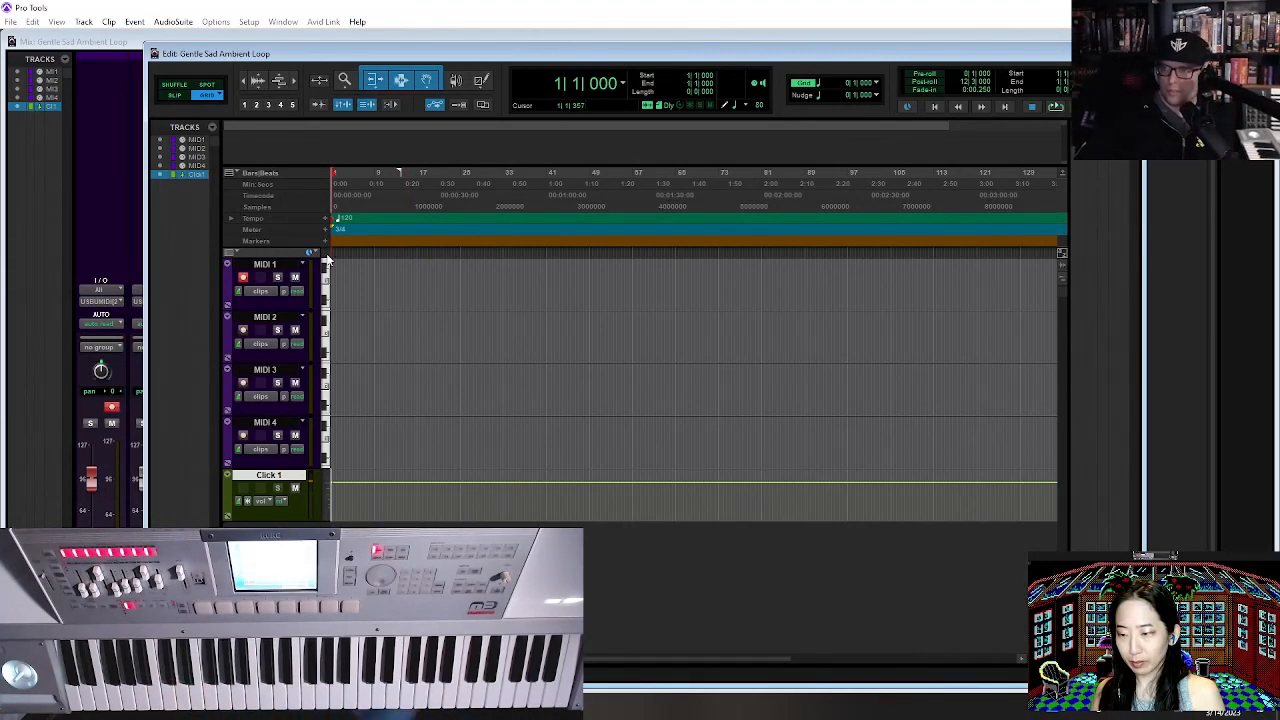
Set the tempo at bar 1 to 105 BPM and place the edit cursor at the session start.
left_click(327, 219)
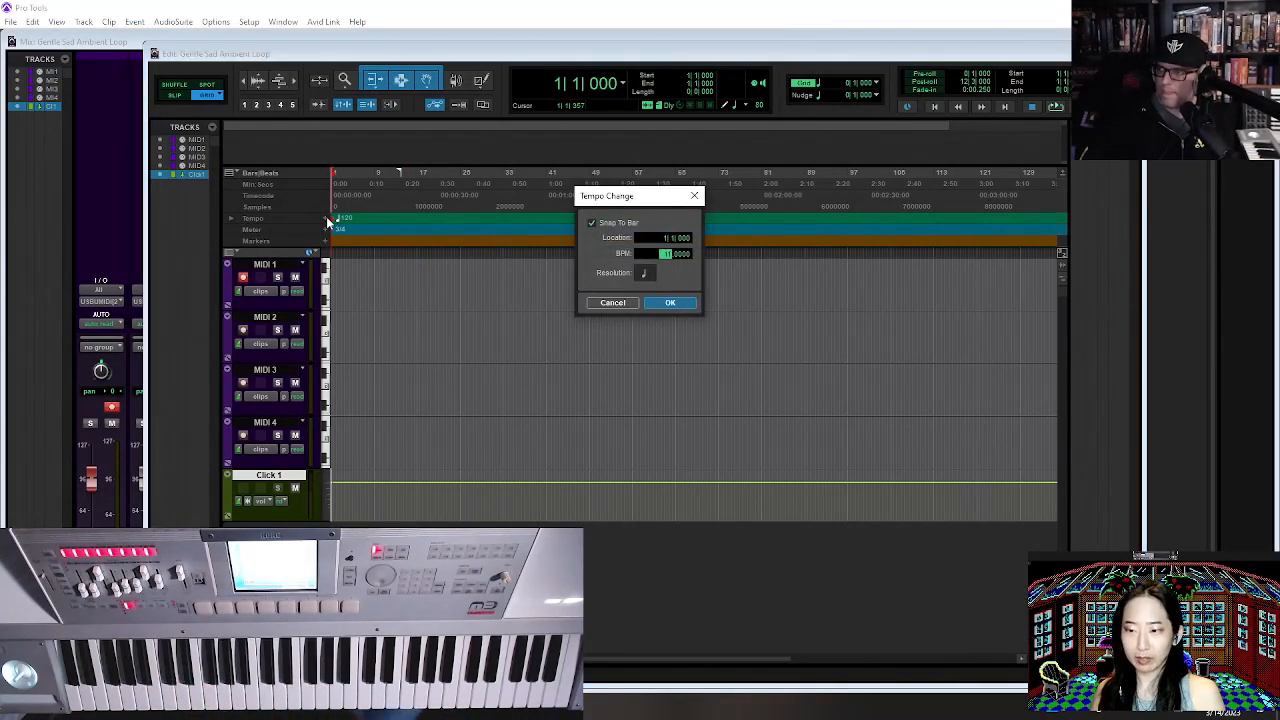
key("Return")
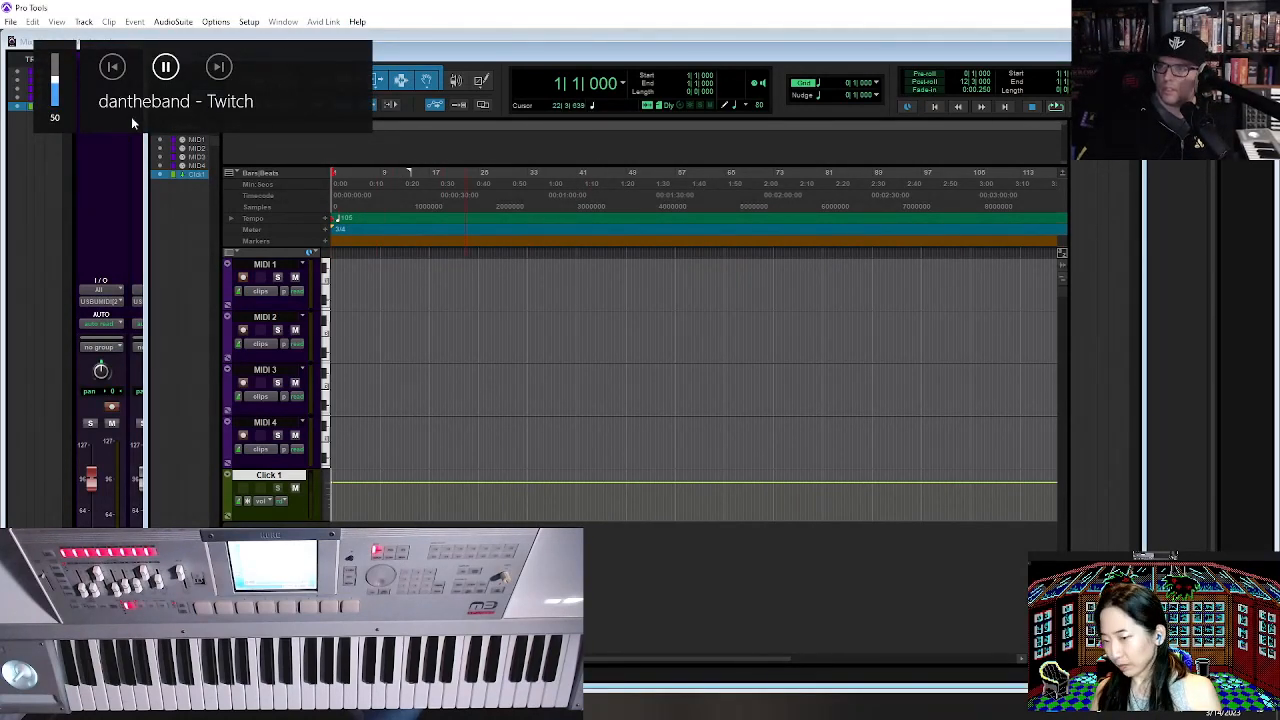
left_click(414, 375)
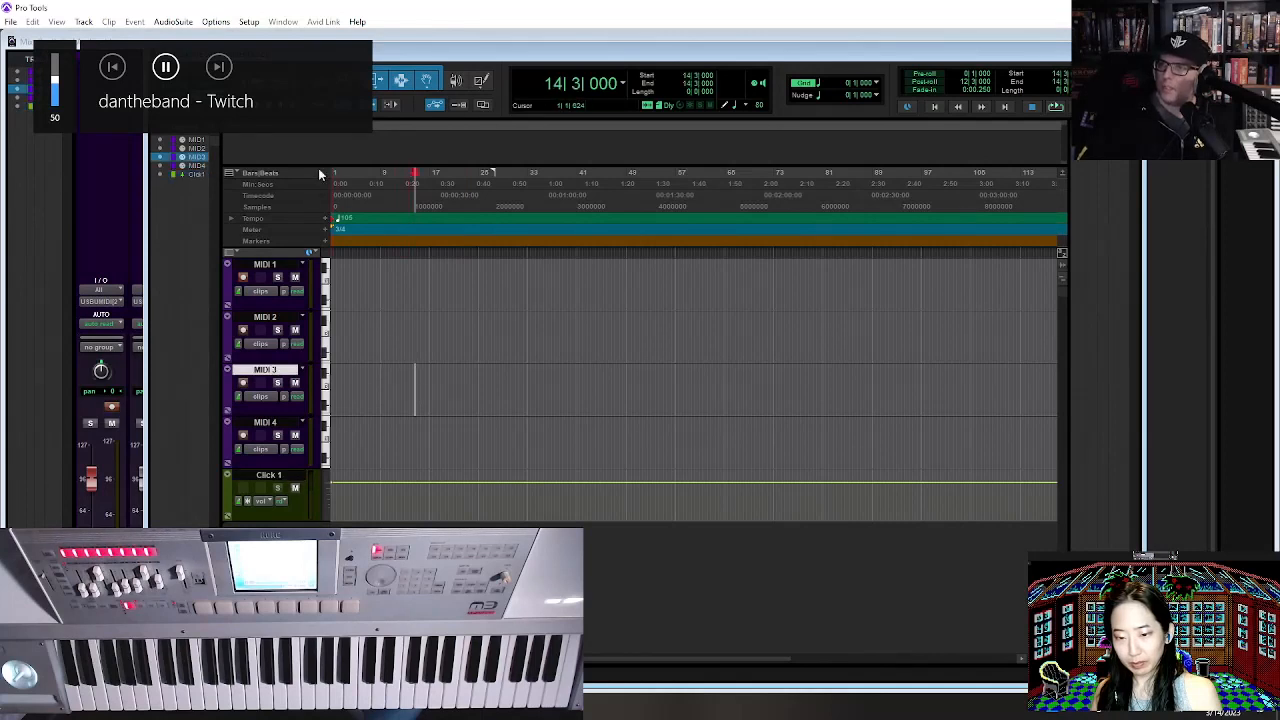
left_click(333, 383)
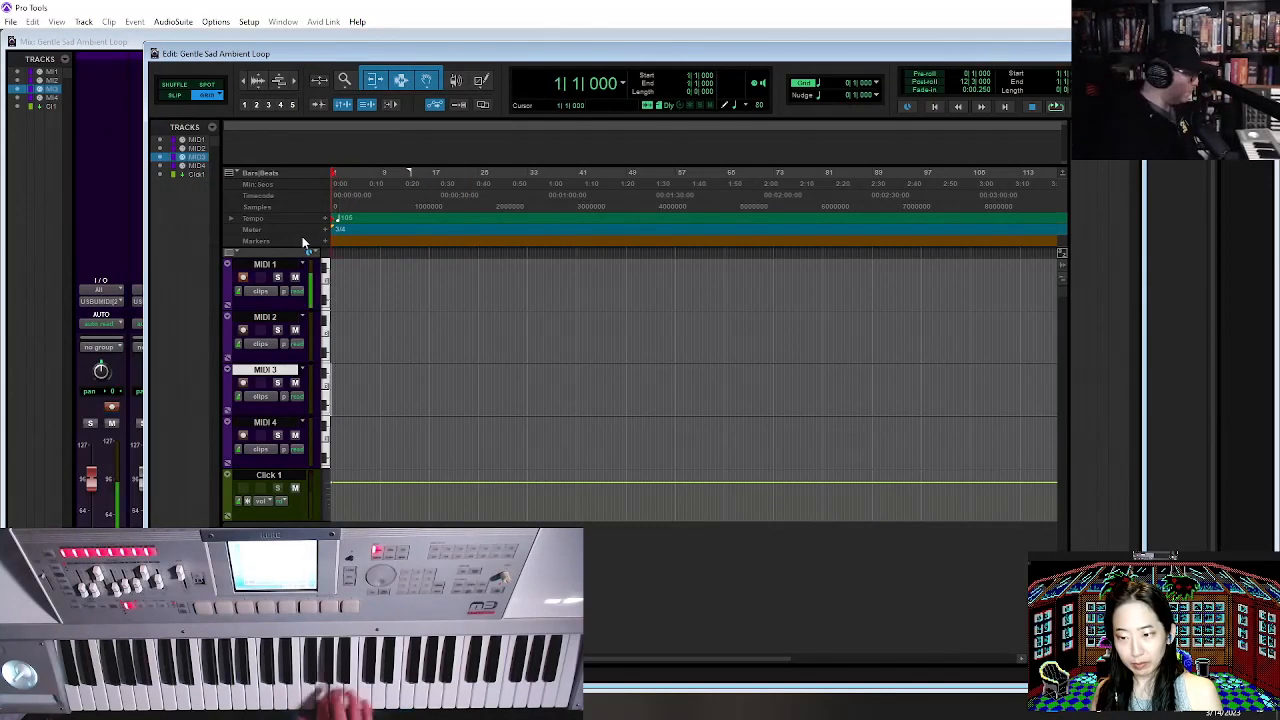
Record-enable MIDI 2, switch record-enable to MIDI 3, and show the Mix window.
left_click(242, 330)
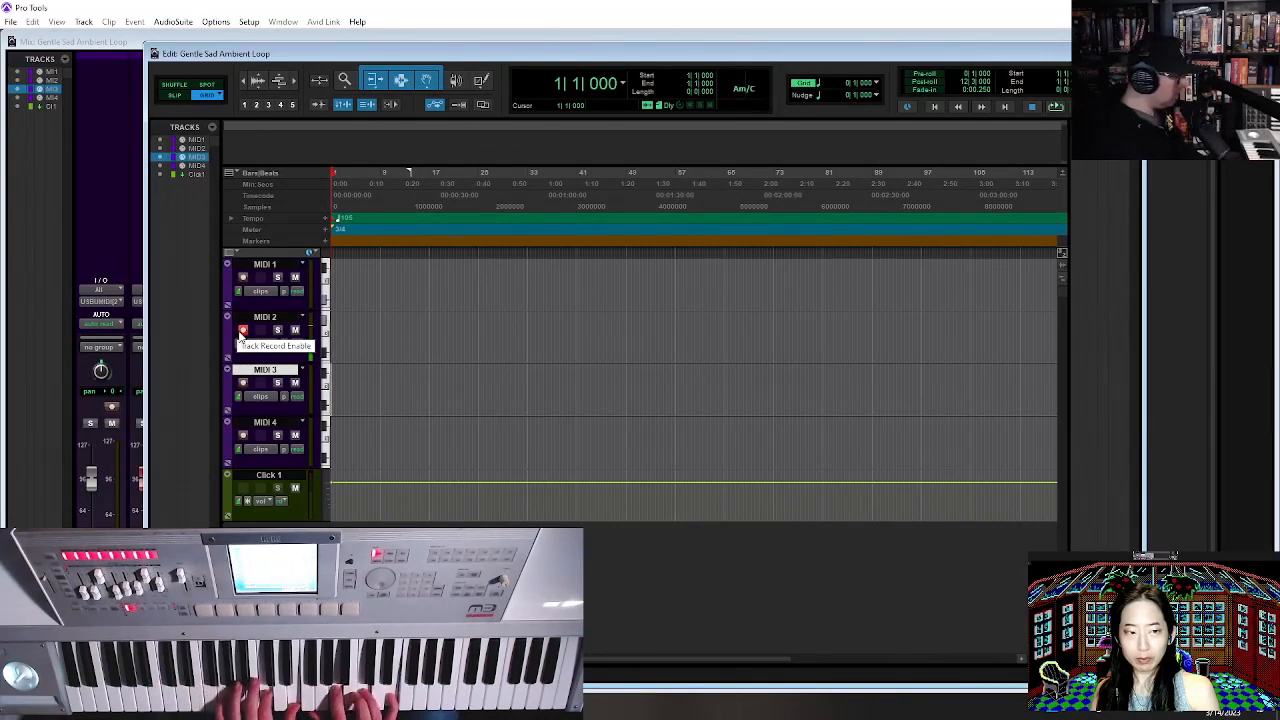
left_click(242, 382)
key("ctrl+equal")
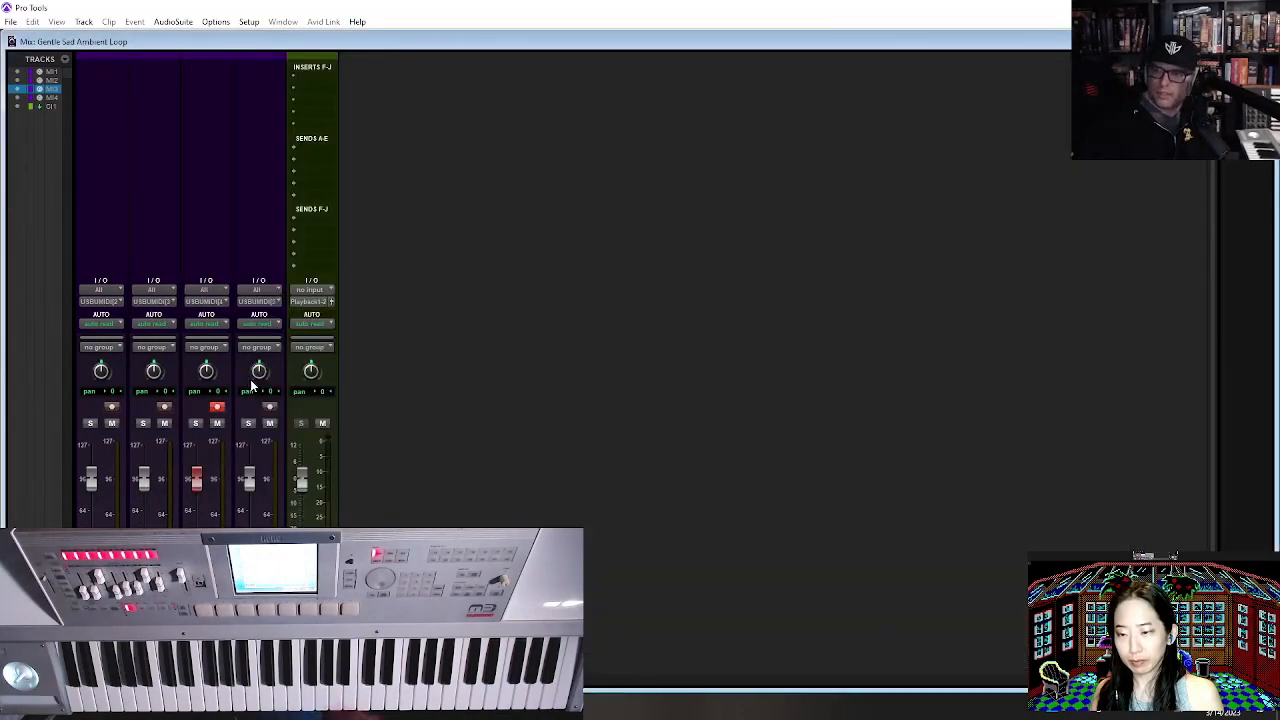
Choose patch 56 for the MIDI 3 track and step down through the patches to 45.
left_click(220, 301)
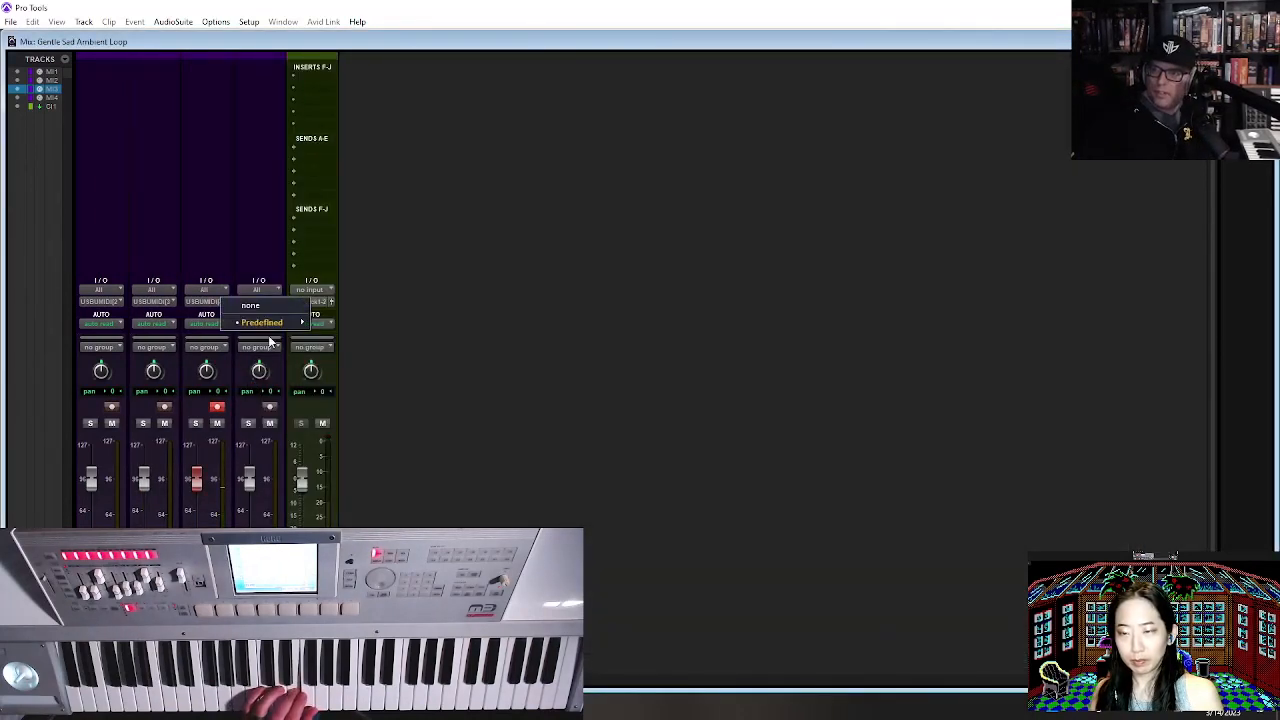
mouse_move(275, 322)
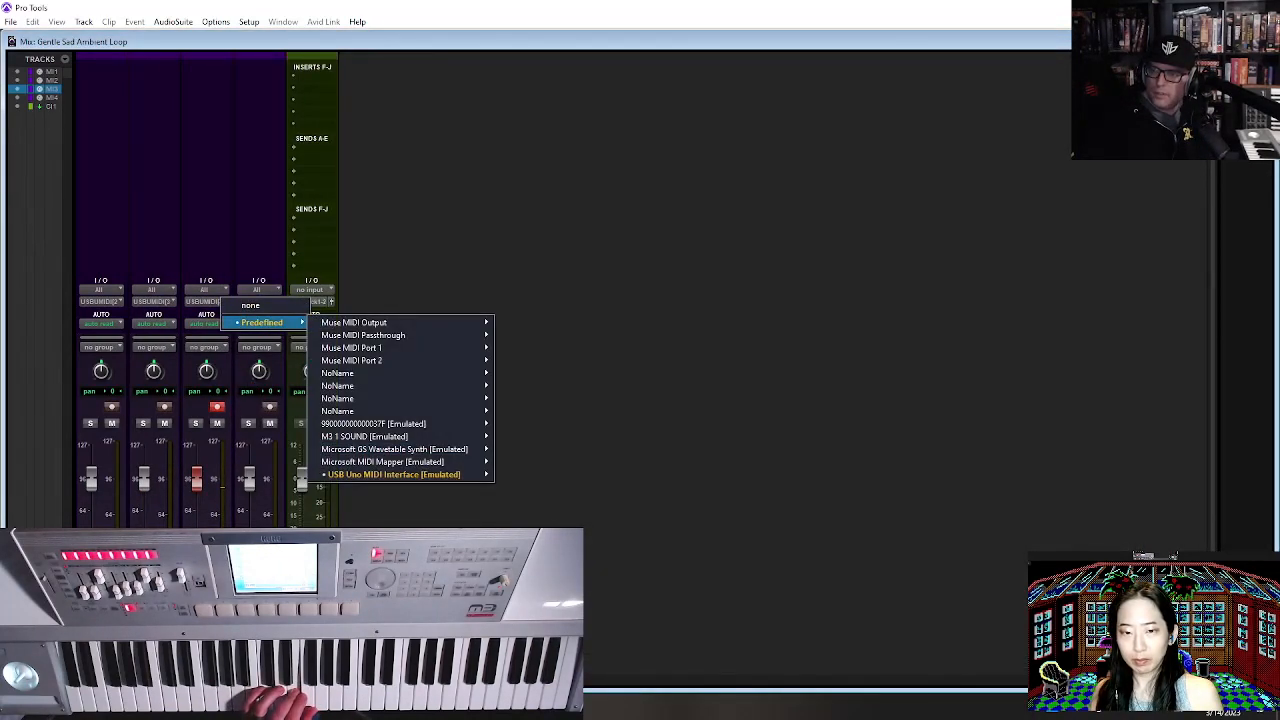
left_click(206, 600)
left_click(570, 294)
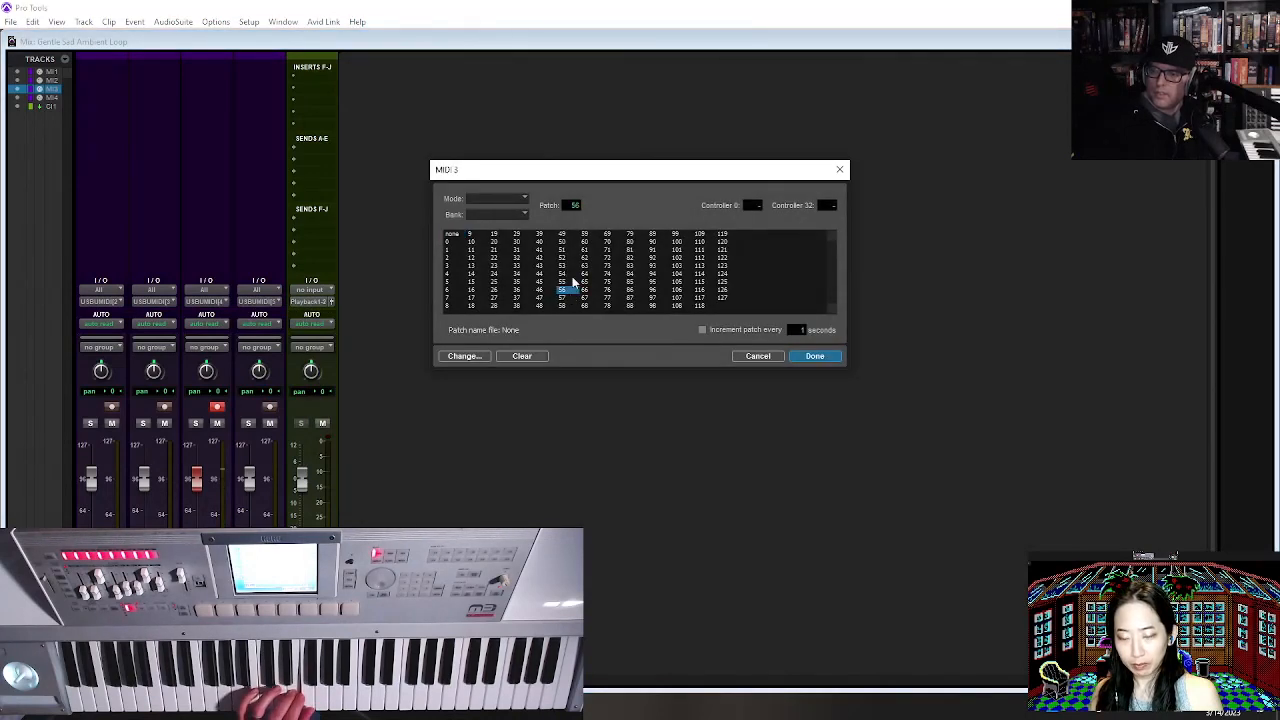
key("Up")
key("Up")
key("Up")
key("Up")
key("Up")
key("Up")
key("Up")
key("Up")
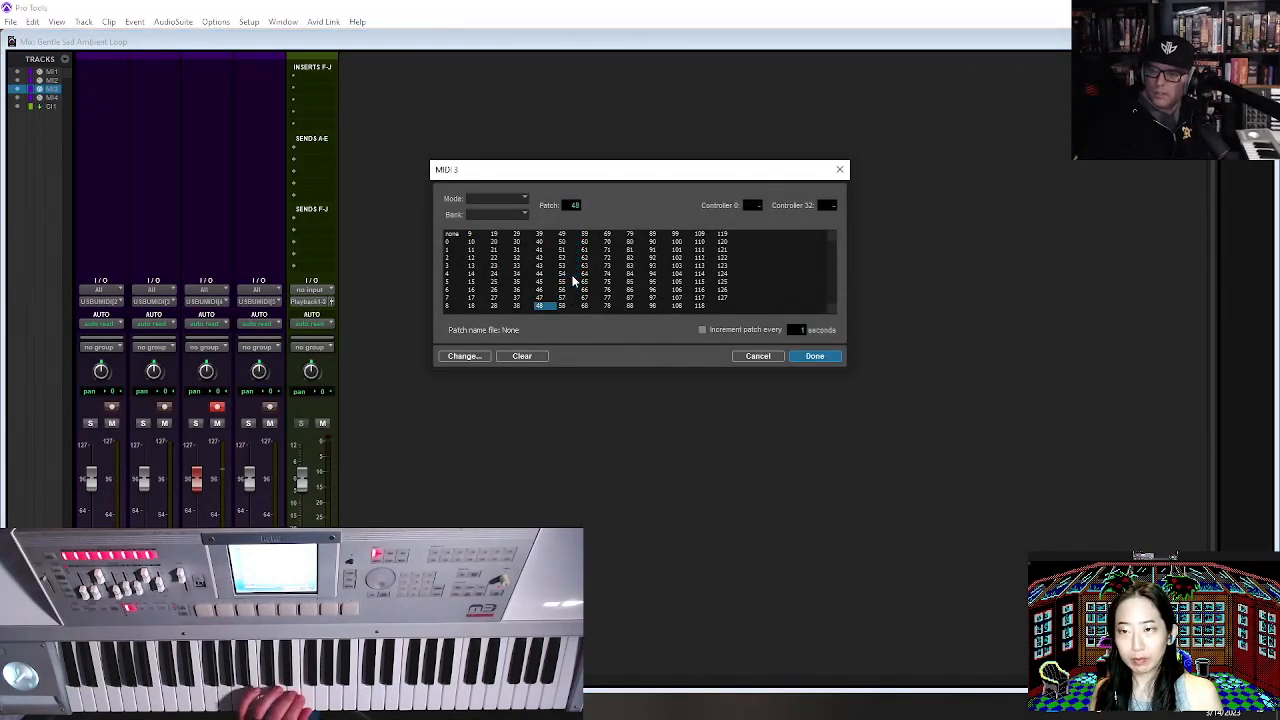
key("Up")
key("Up")
key("Up")
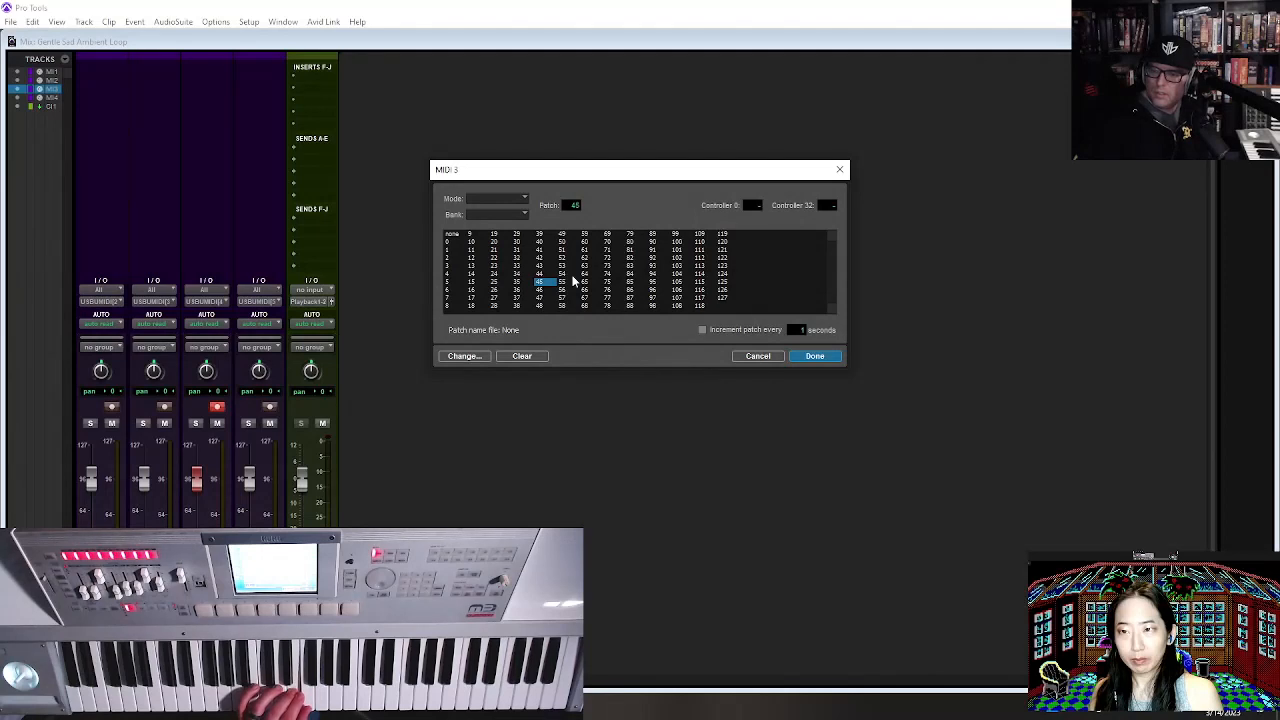
Audition the patches from 43 to 46 for the MIDI 3 track and keep patch 46.
key("Down")
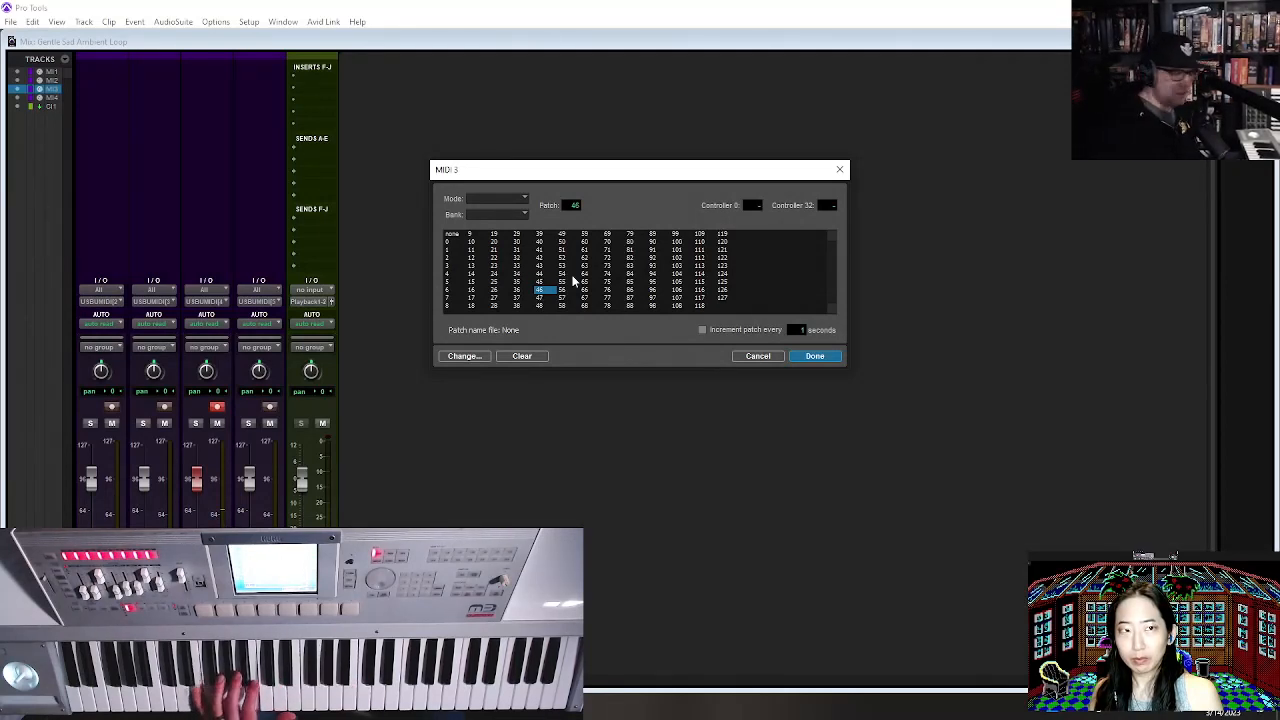
key("Up")
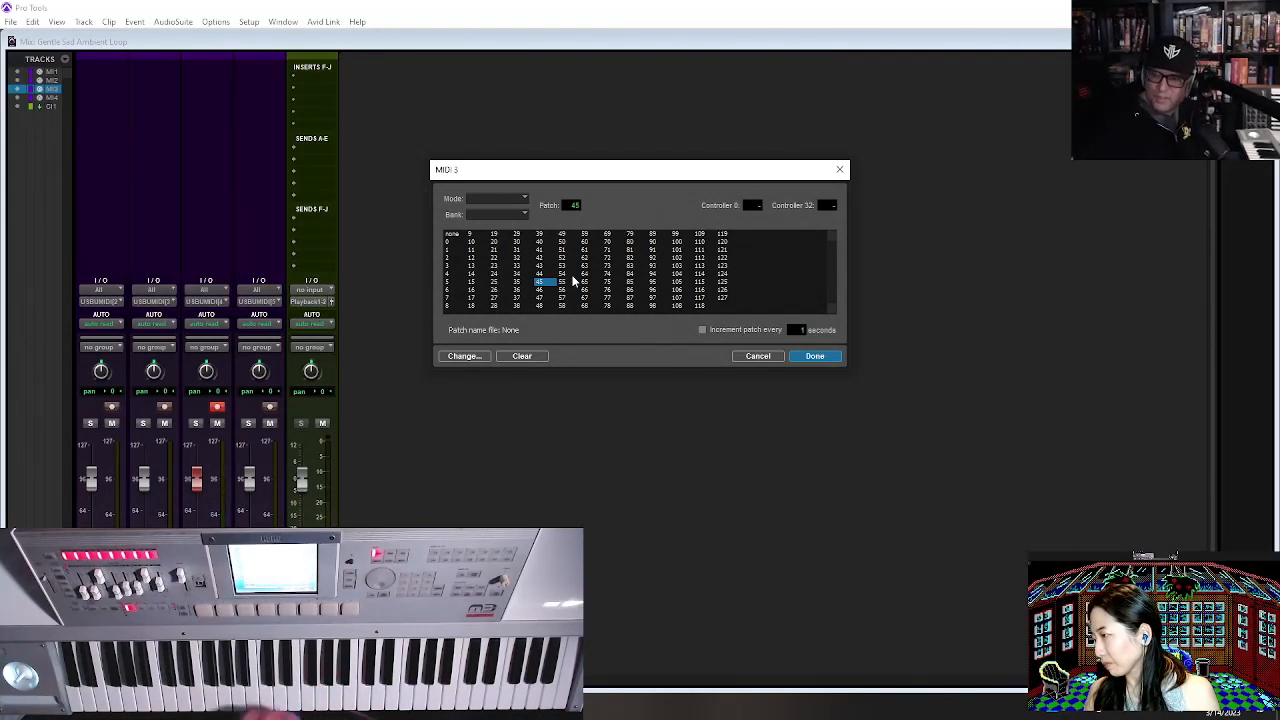
key("Up")
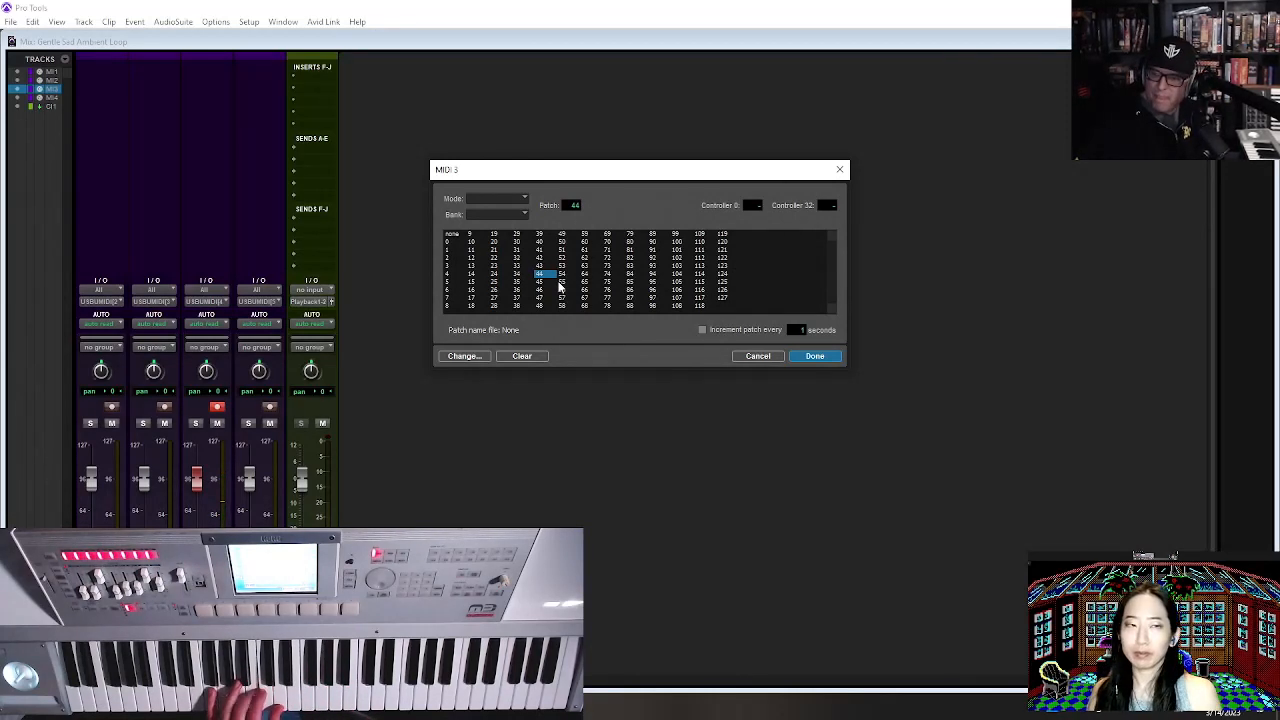
key("Up")
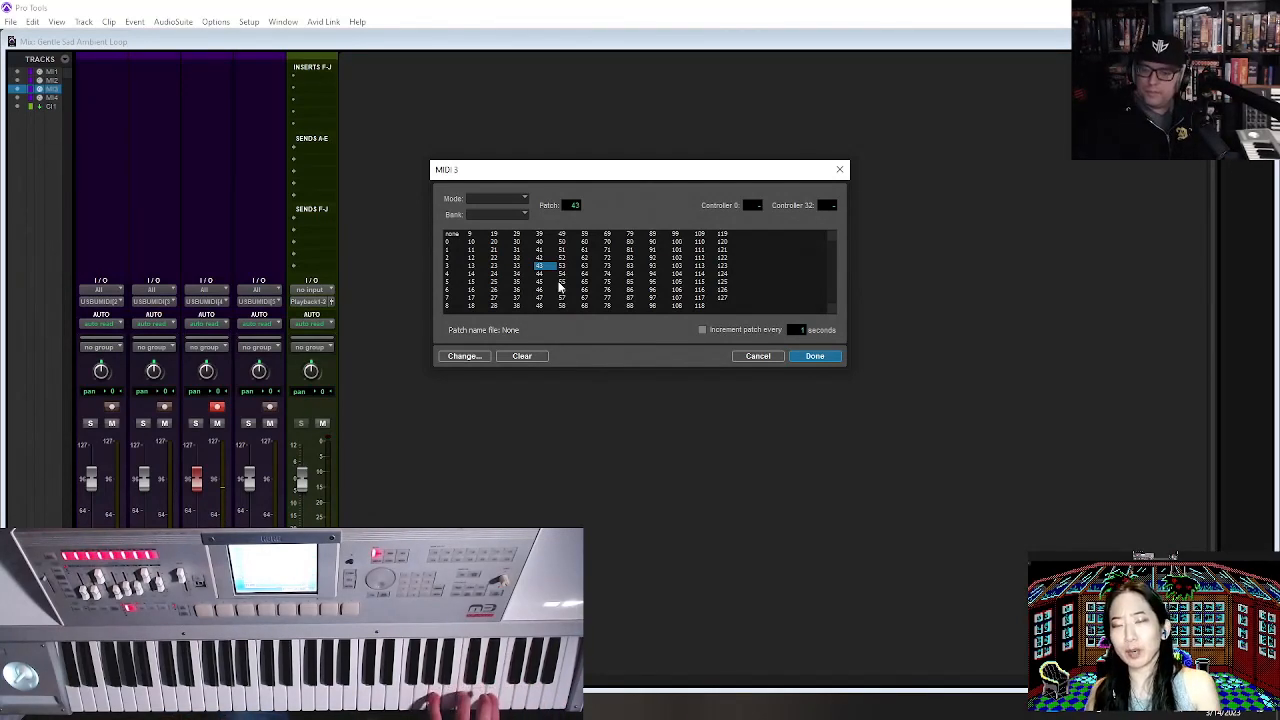
key("Down")
key("Down")
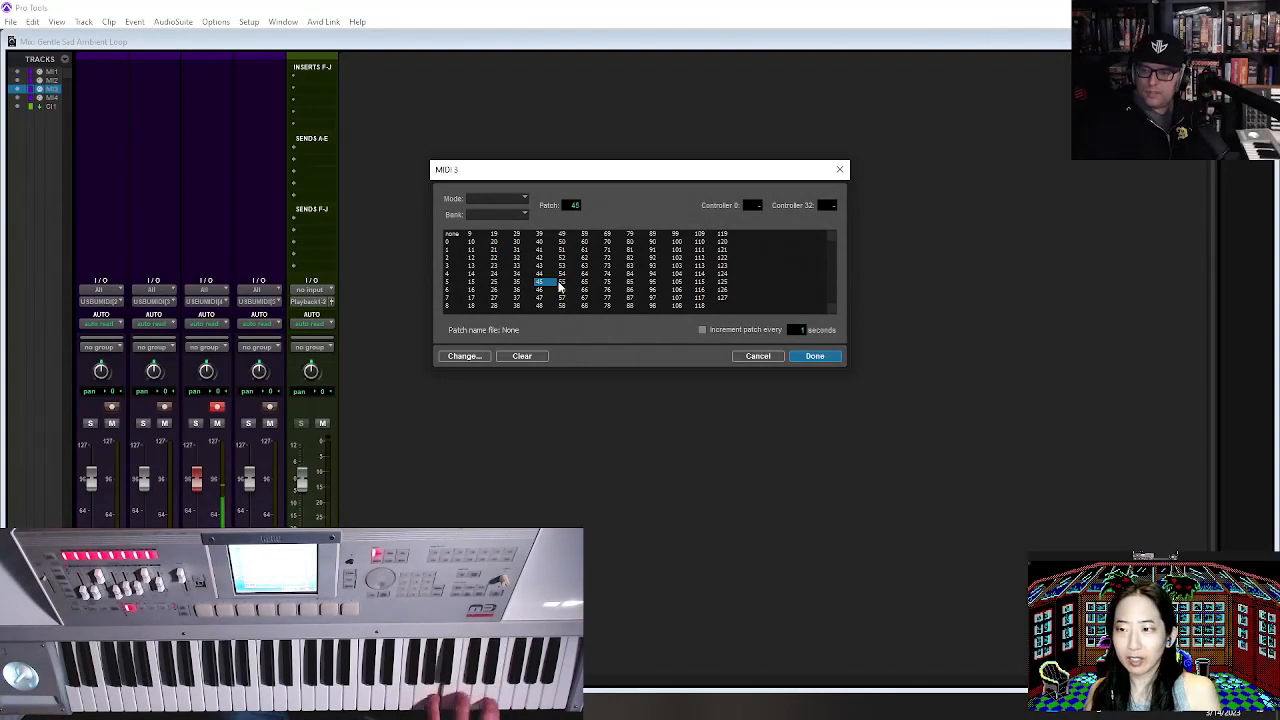
key("Down")
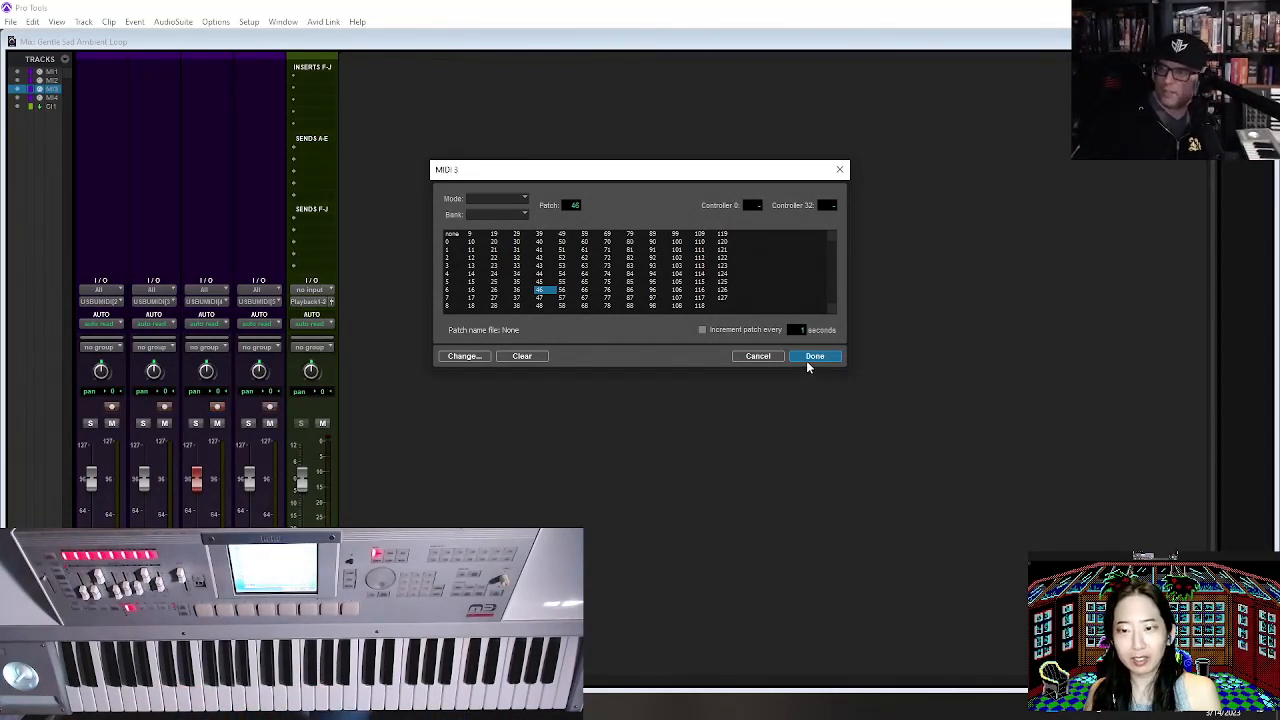
left_click(811, 360)
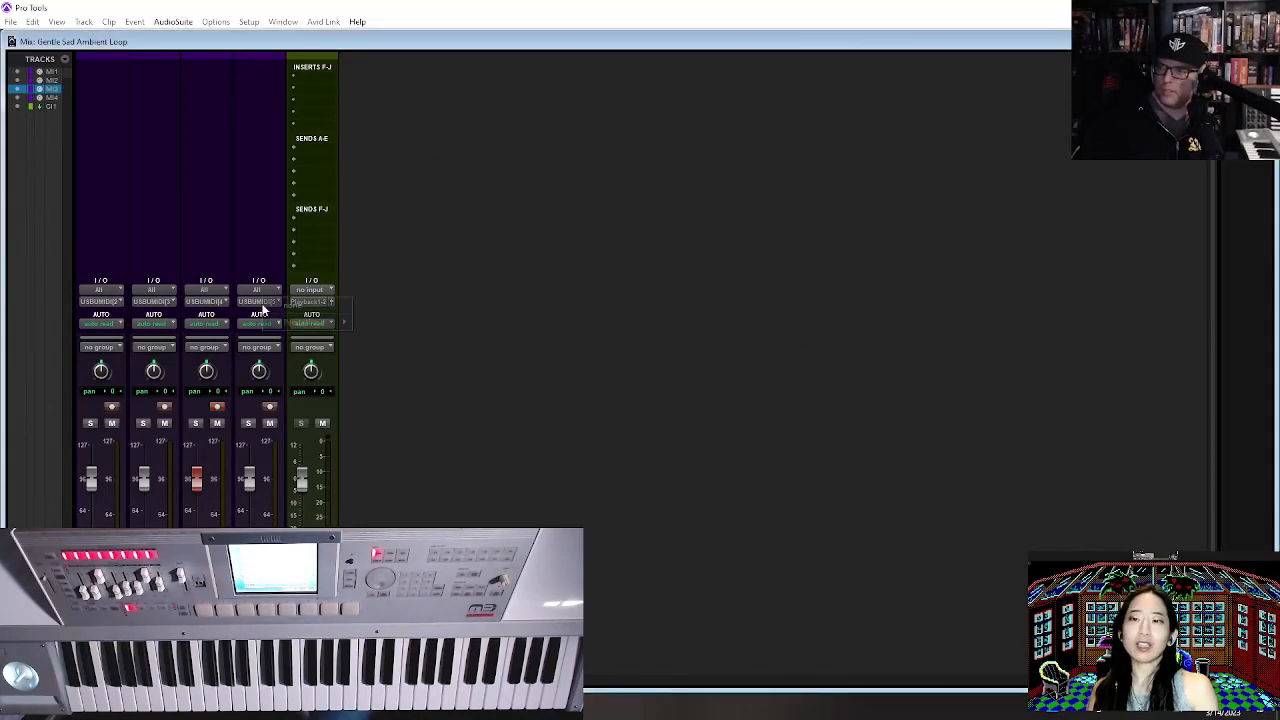
left_click(260, 598)
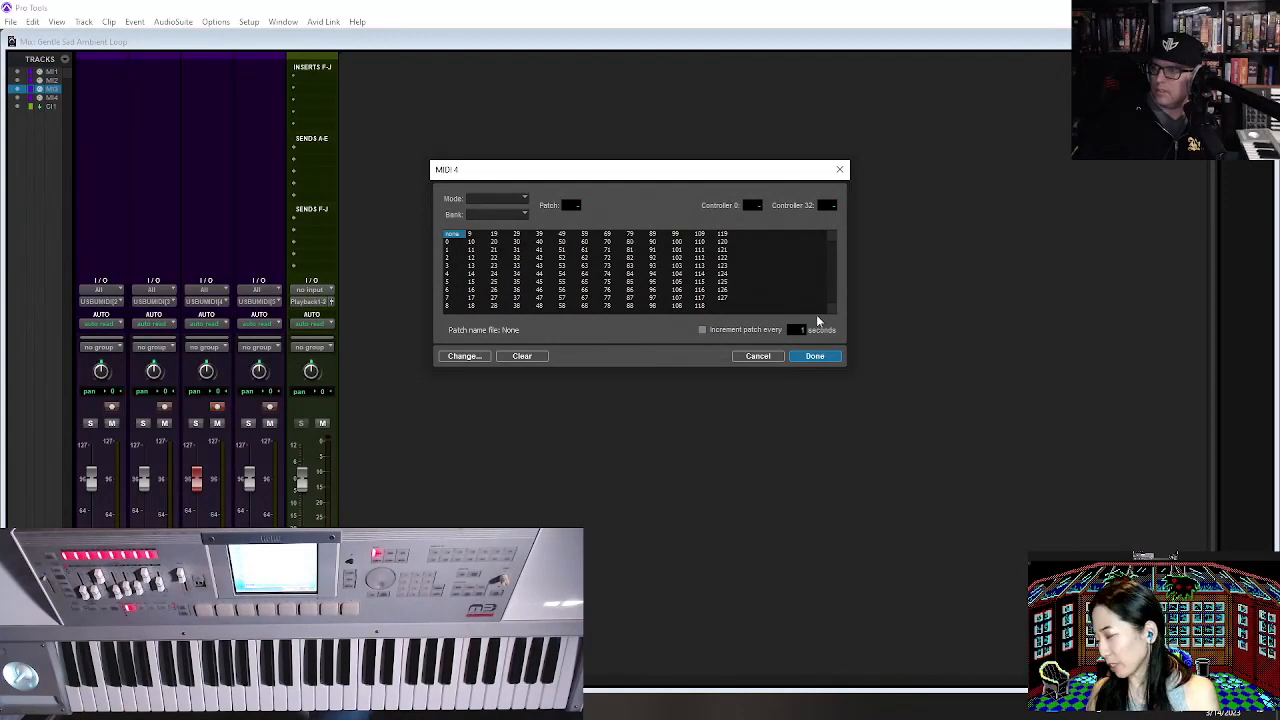
left_click(771, 360)
left_click(207, 598)
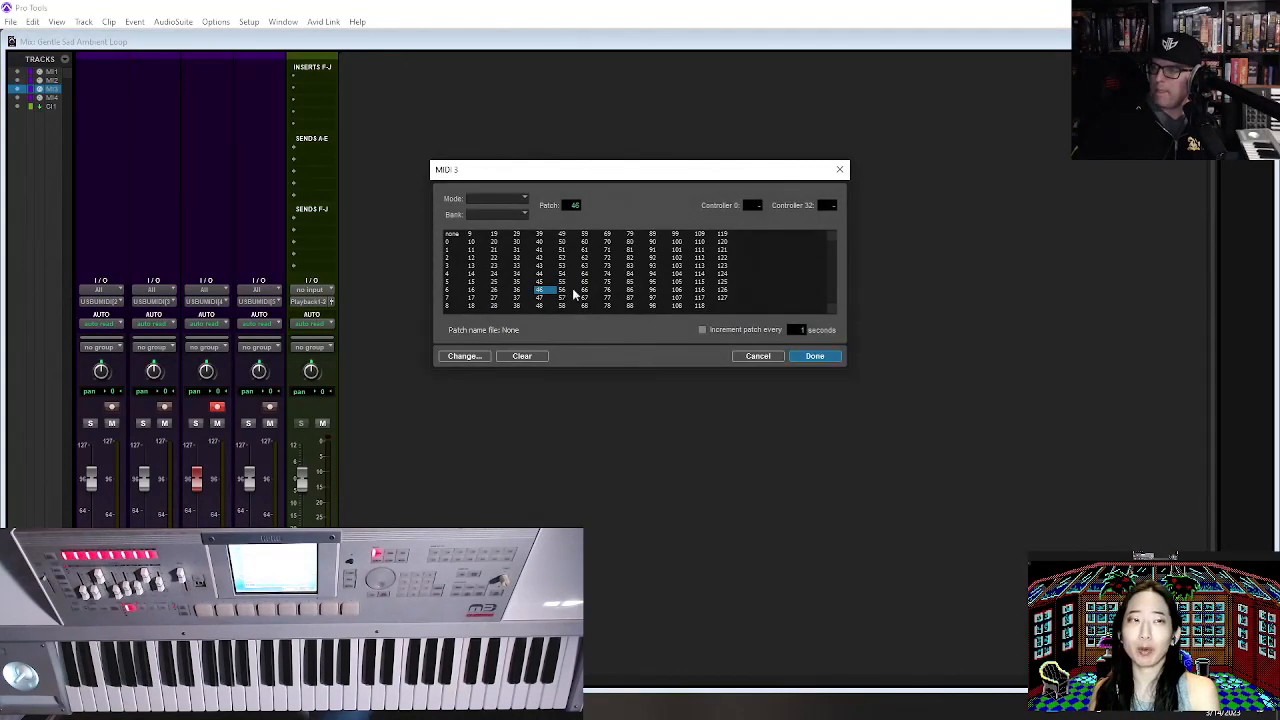
left_click(770, 359)
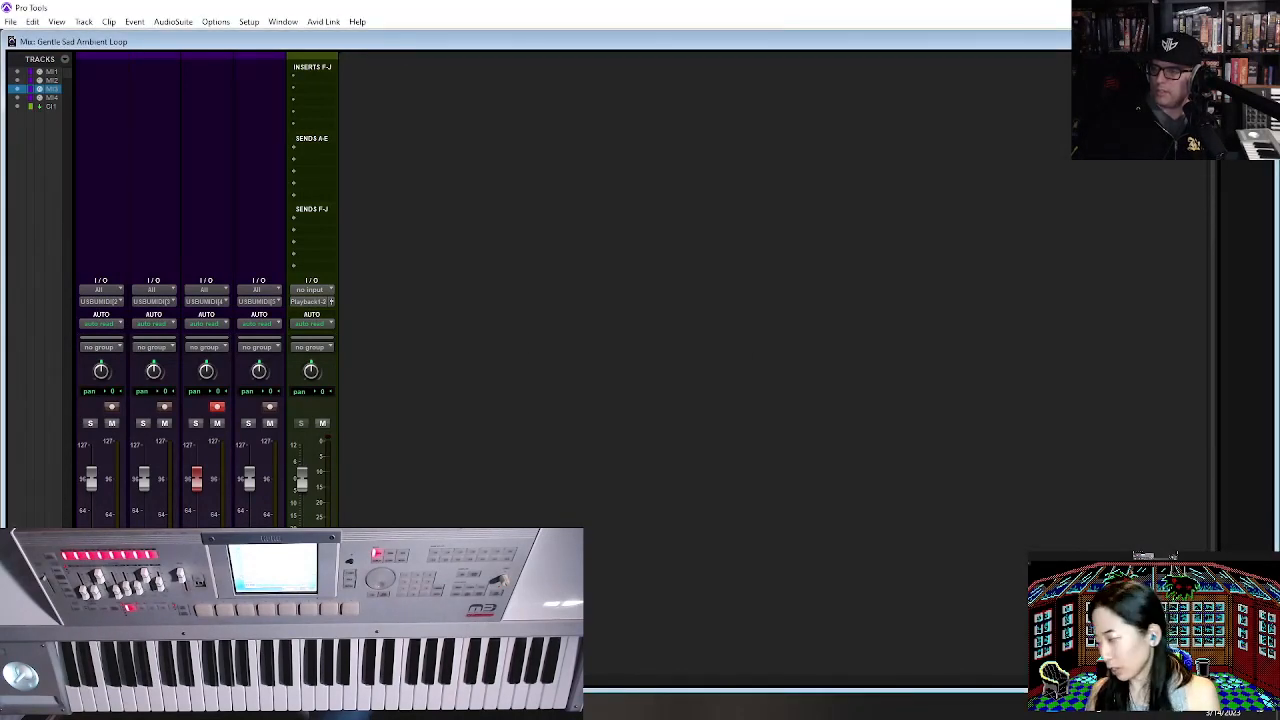
Rename the tracks after their patches: MIDI 3 as 46, MIDI 1 as 82 and MIDI 2 as 57.
double_click(207, 614)
type("46")
key("Return")
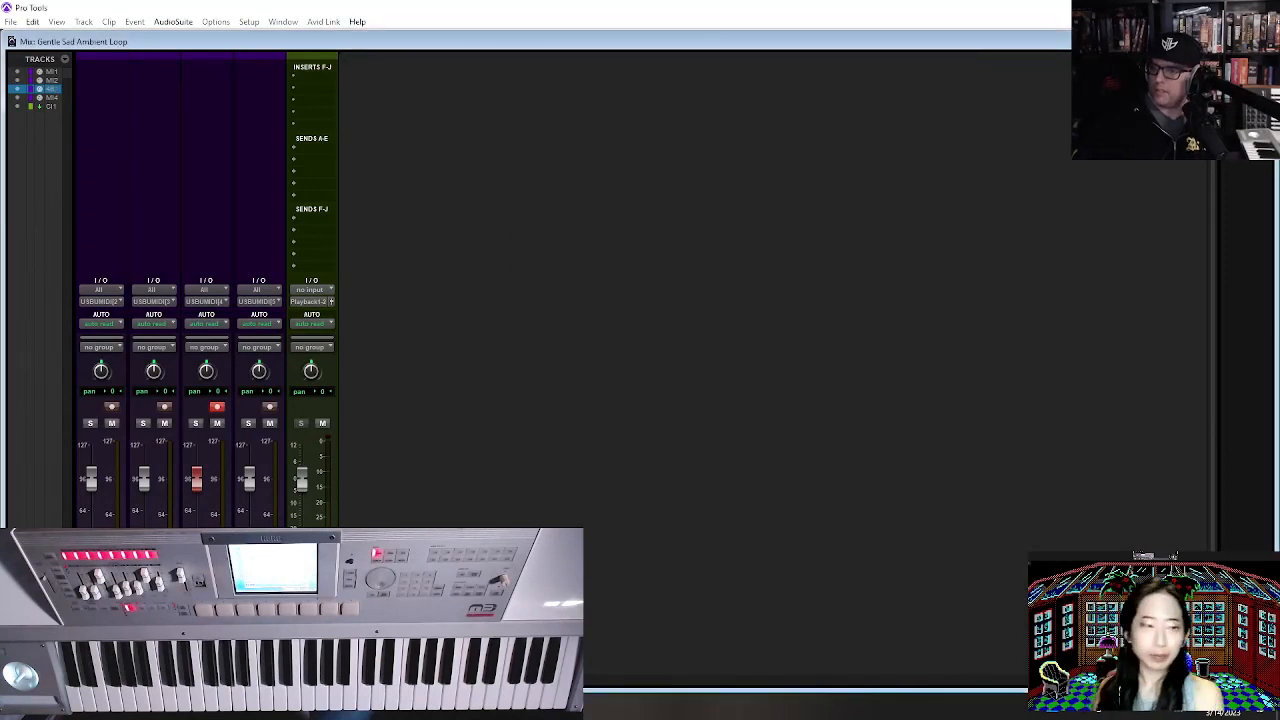
double_click(101, 614)
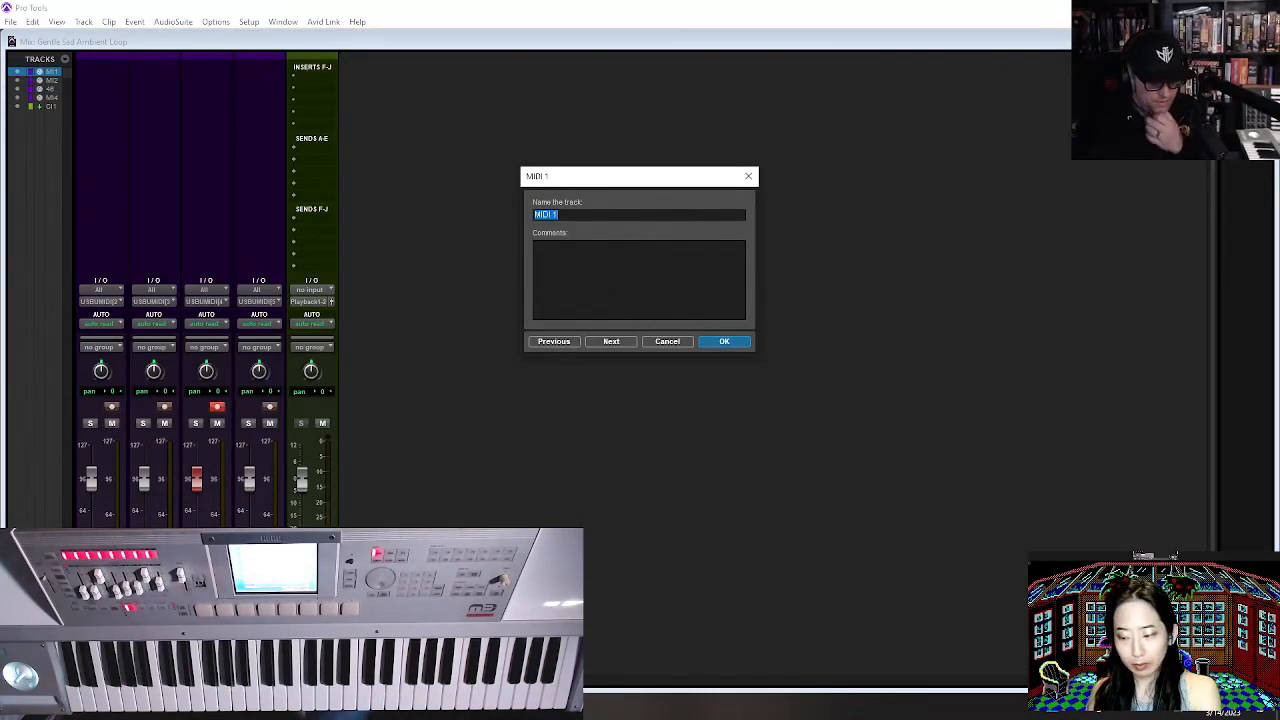
key("Return")
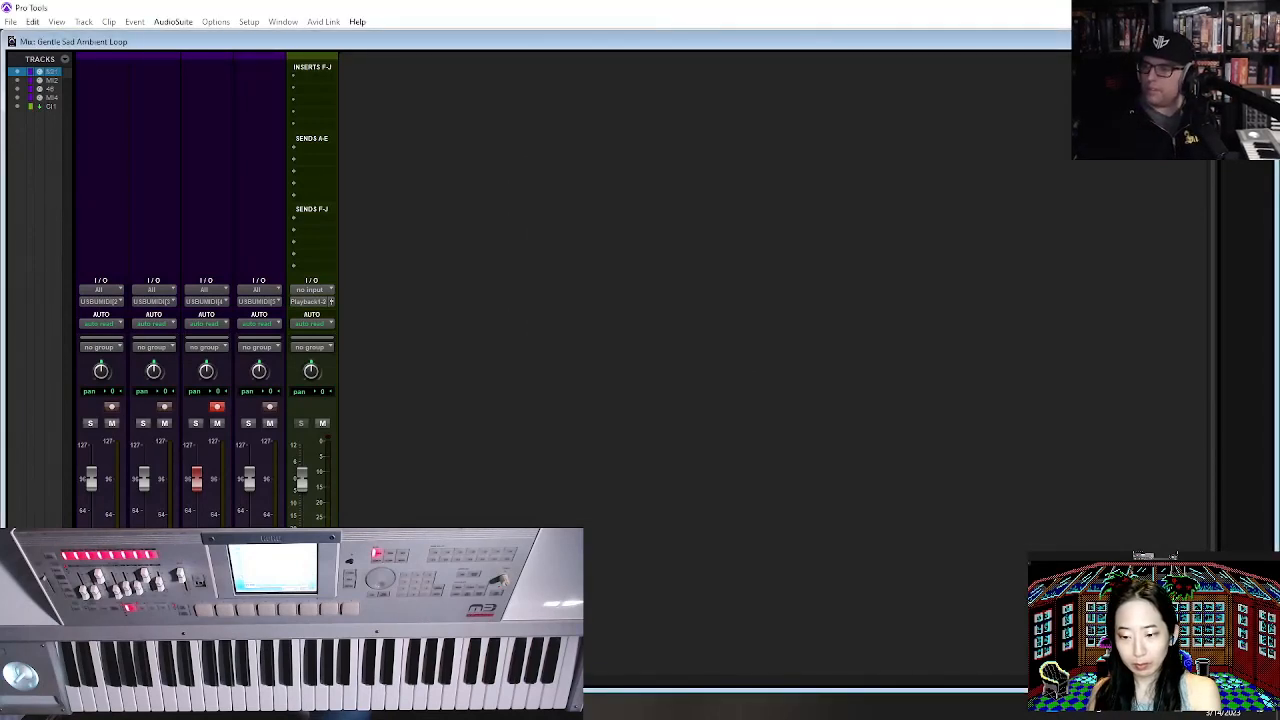
double_click(154, 614)
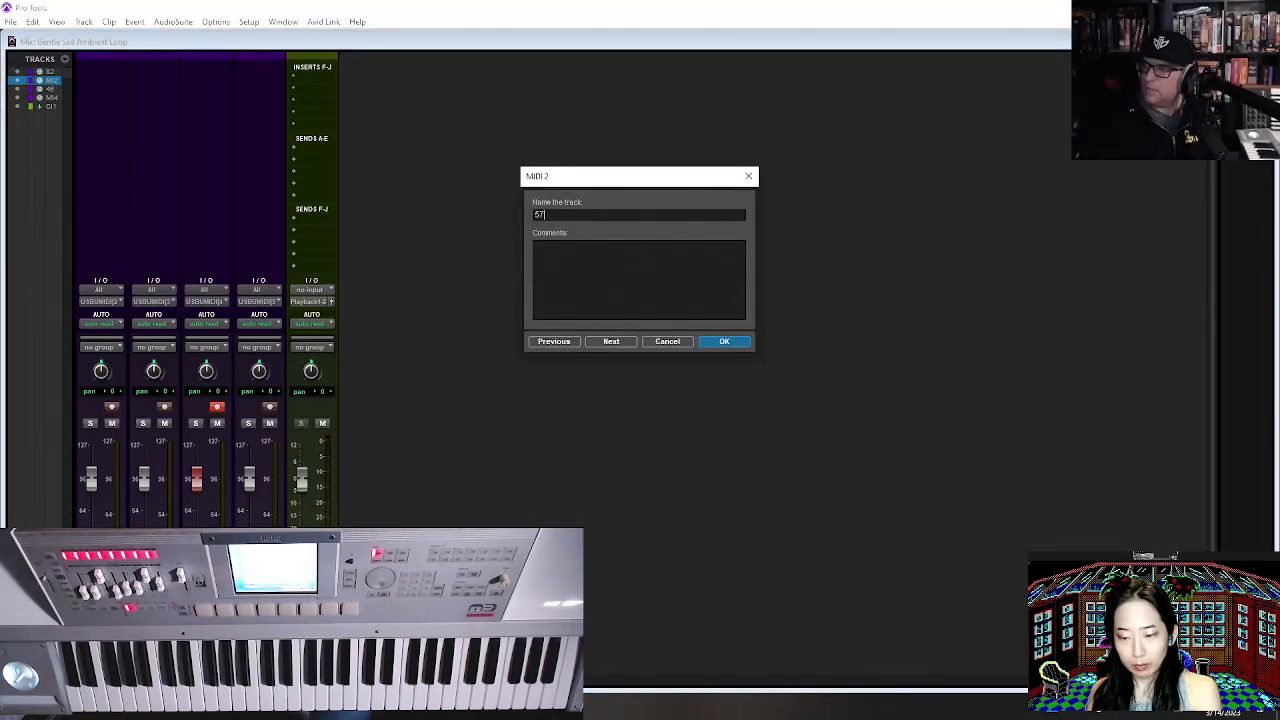
key("Return")
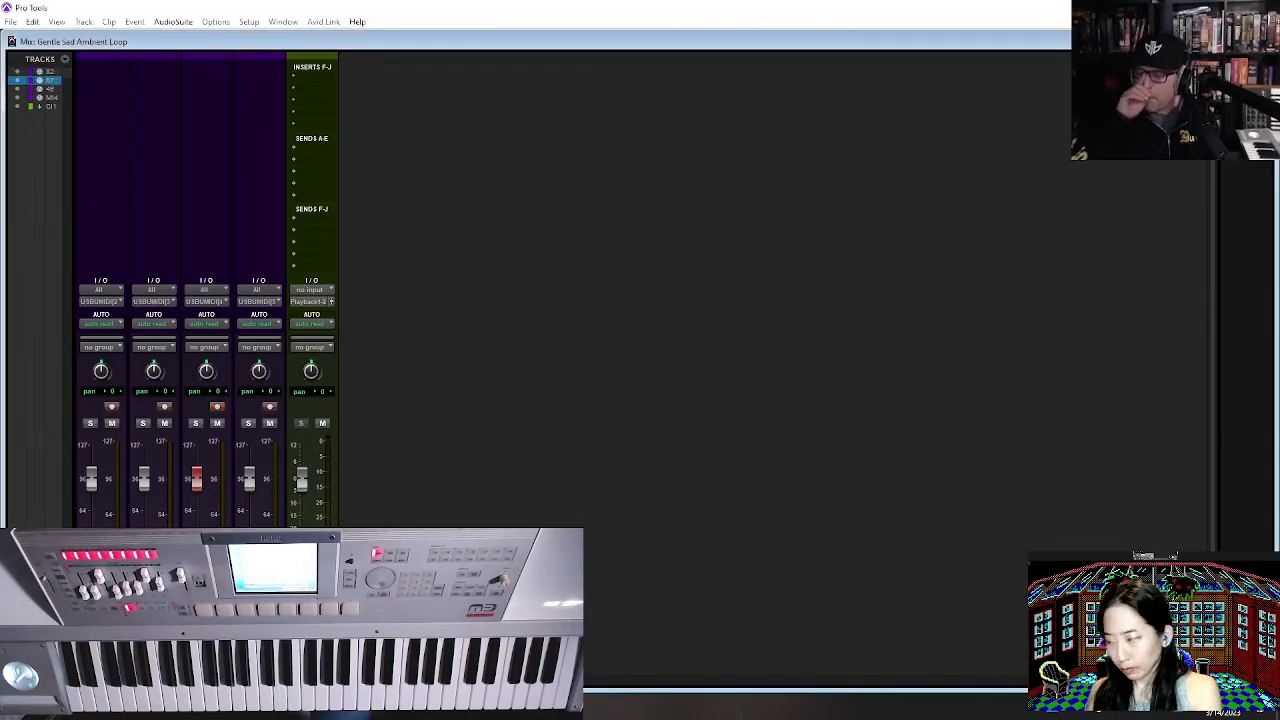
Switch record-enable to the MIDI 4 track and choose patch 32 for it.
left_click(269, 408)
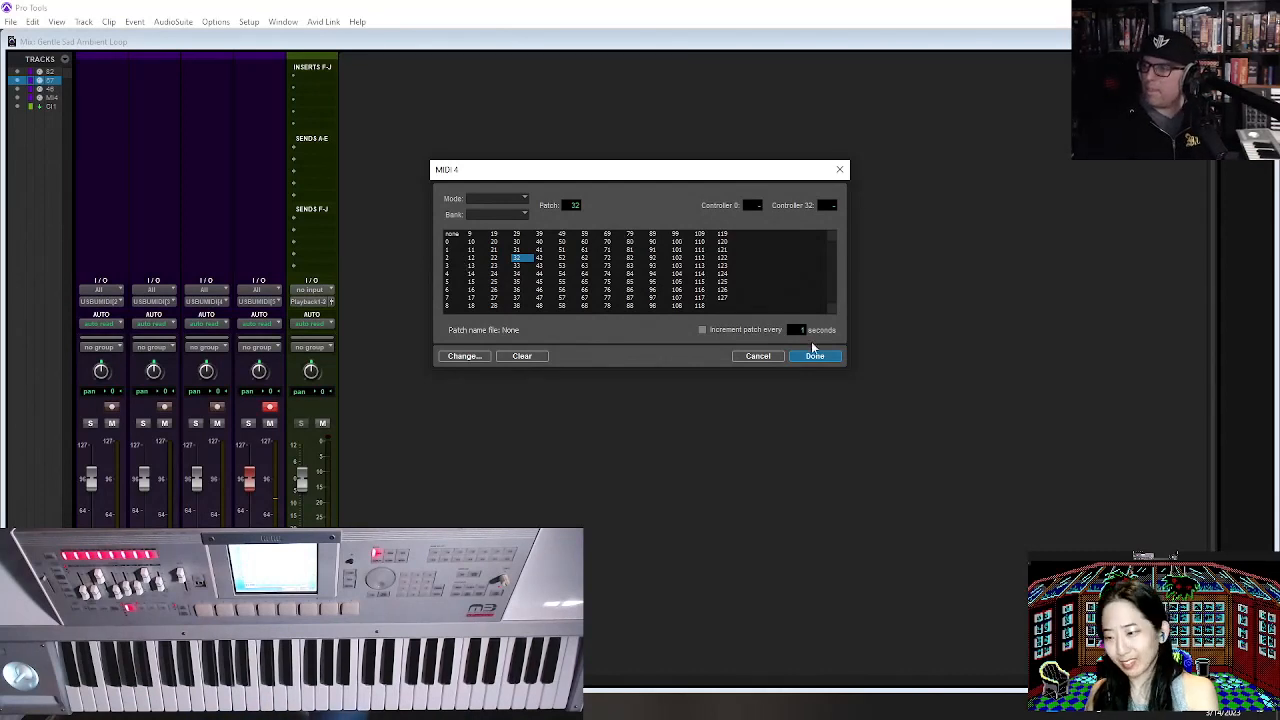
Apply patch 32 to the MIDI 4 track and rename the track 32.
left_click(803, 355)
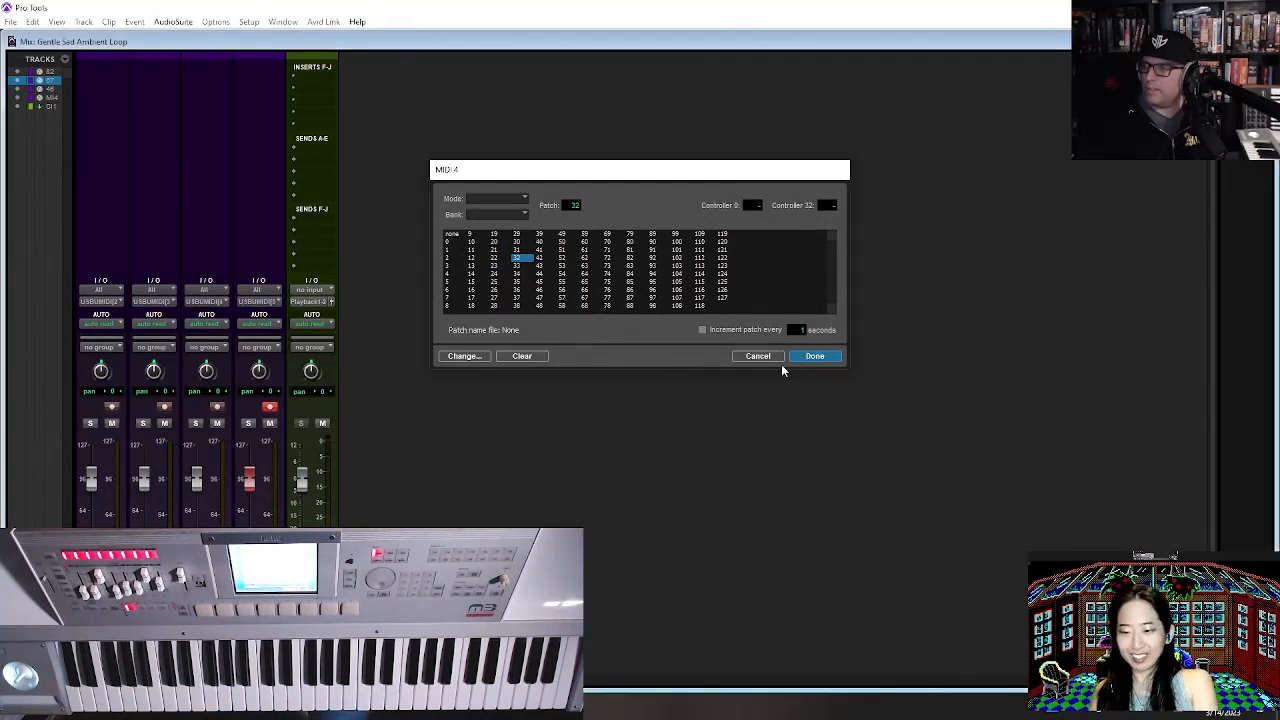
double_click(259, 618)
type("32")
key("Return")
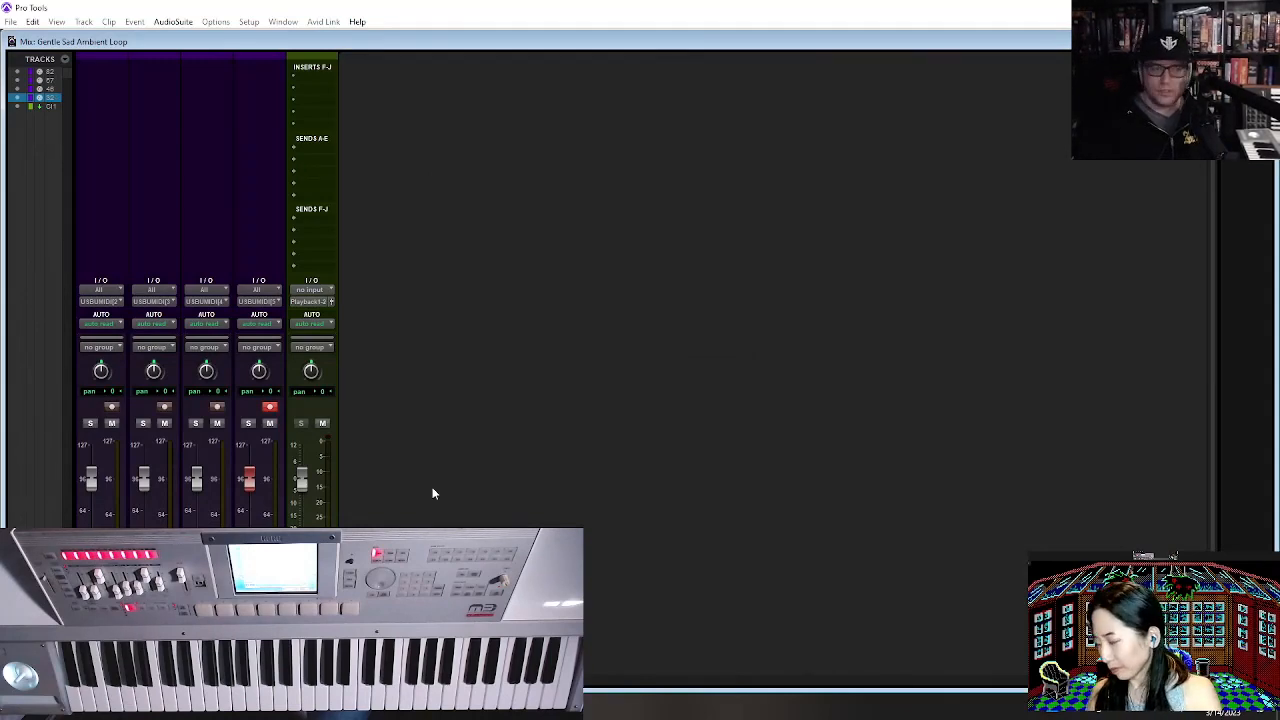
Record a MIDI part on track 32 in the Edit window, from bar 1 to about bar 70.
key("ctrl+equal")
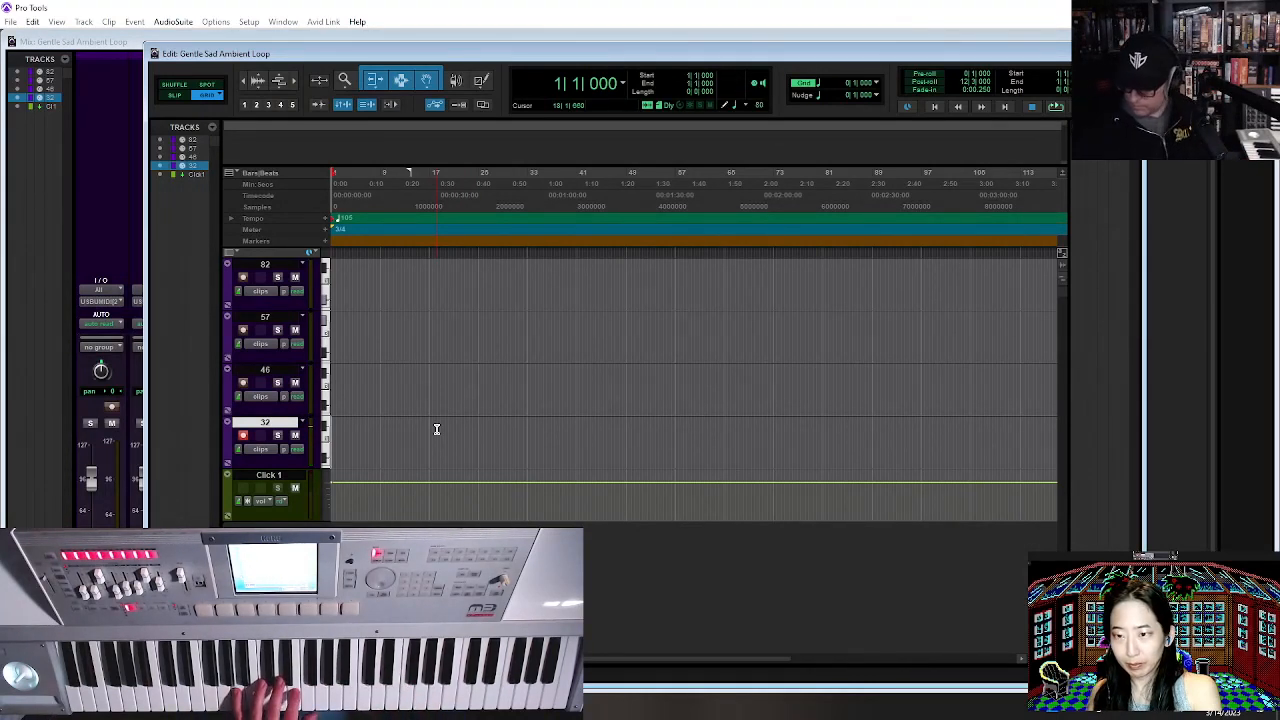
key("ctrl+space")
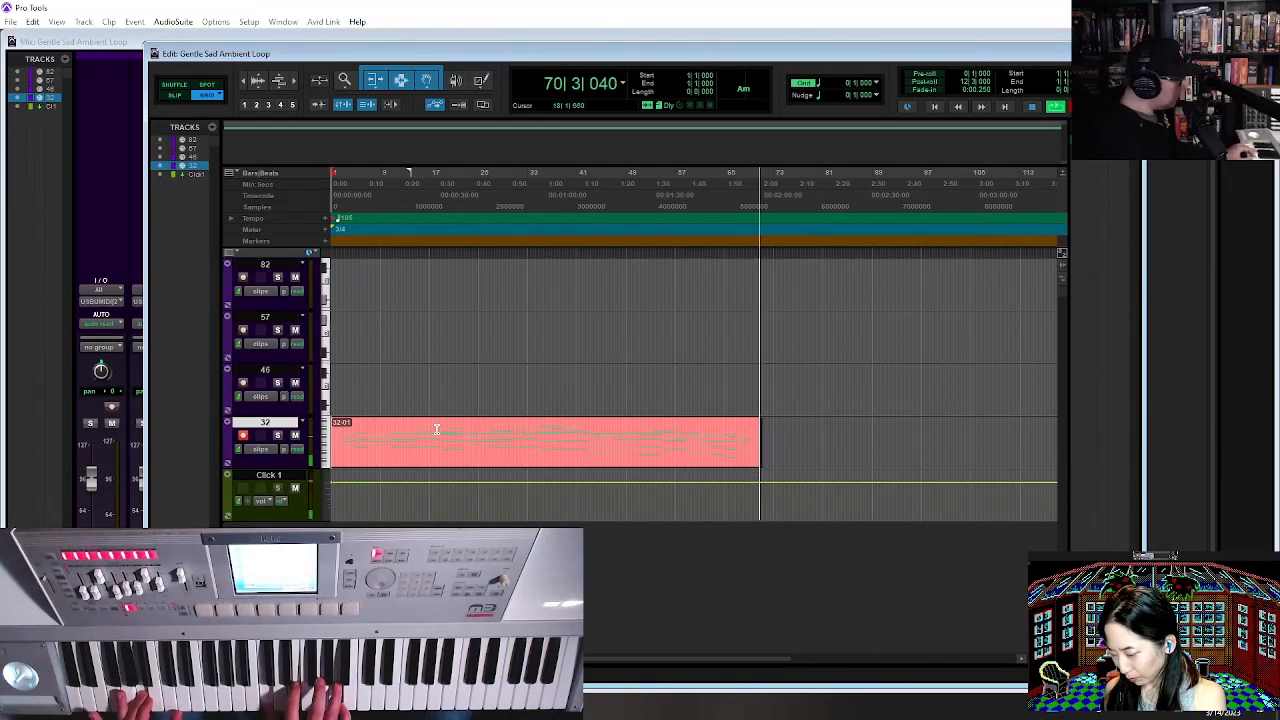
key("space")
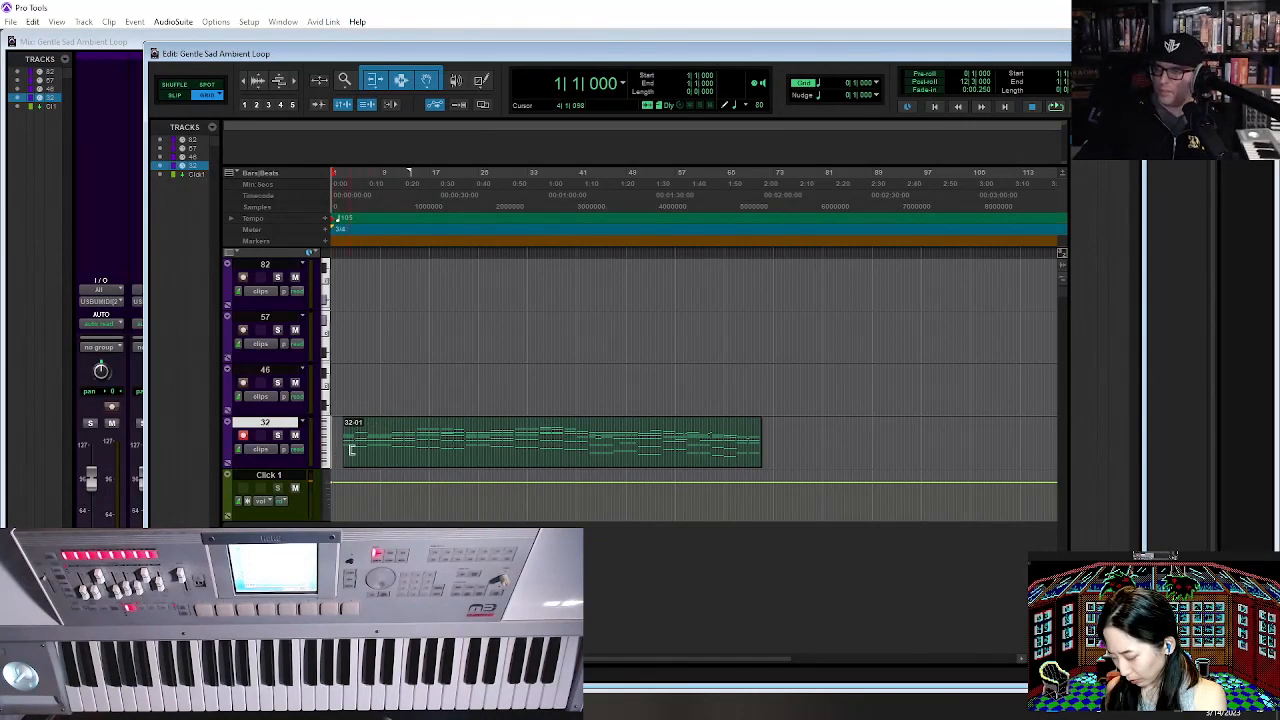
Play back the recorded track 32 part and mute the click track.
key("space")
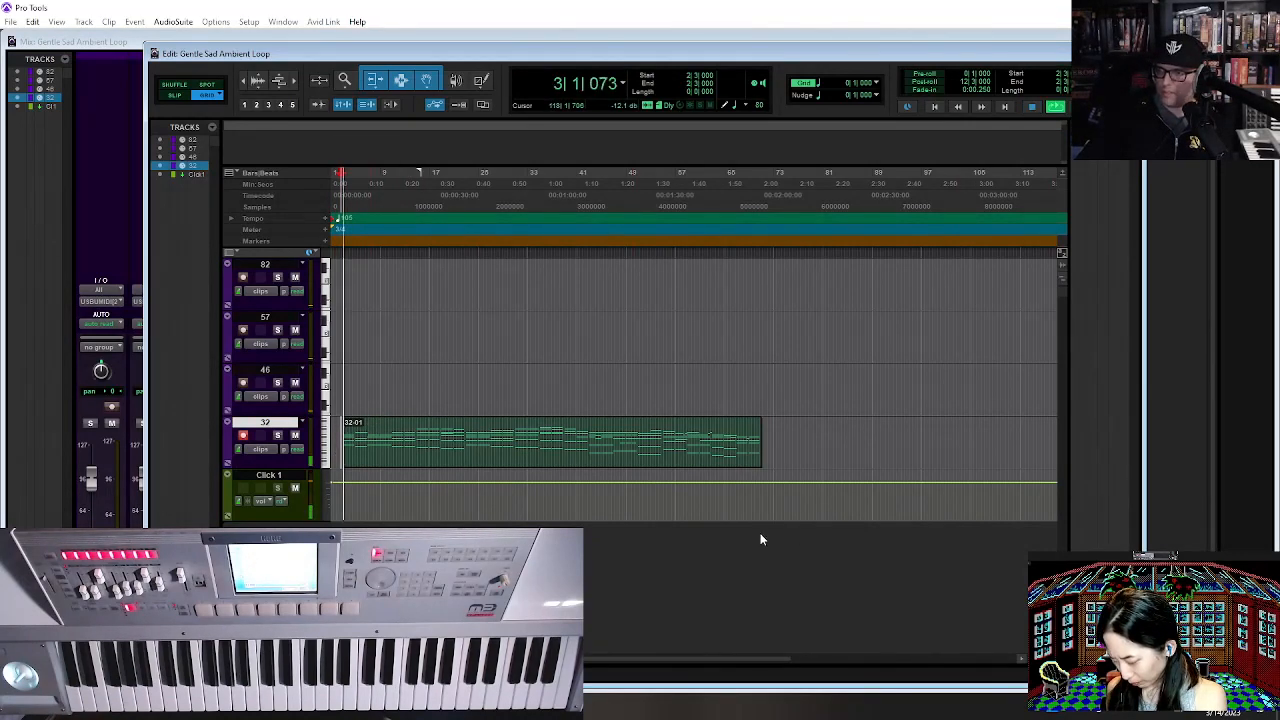
key("ctrl+]")
key("ctrl+]")
left_click(296, 488)
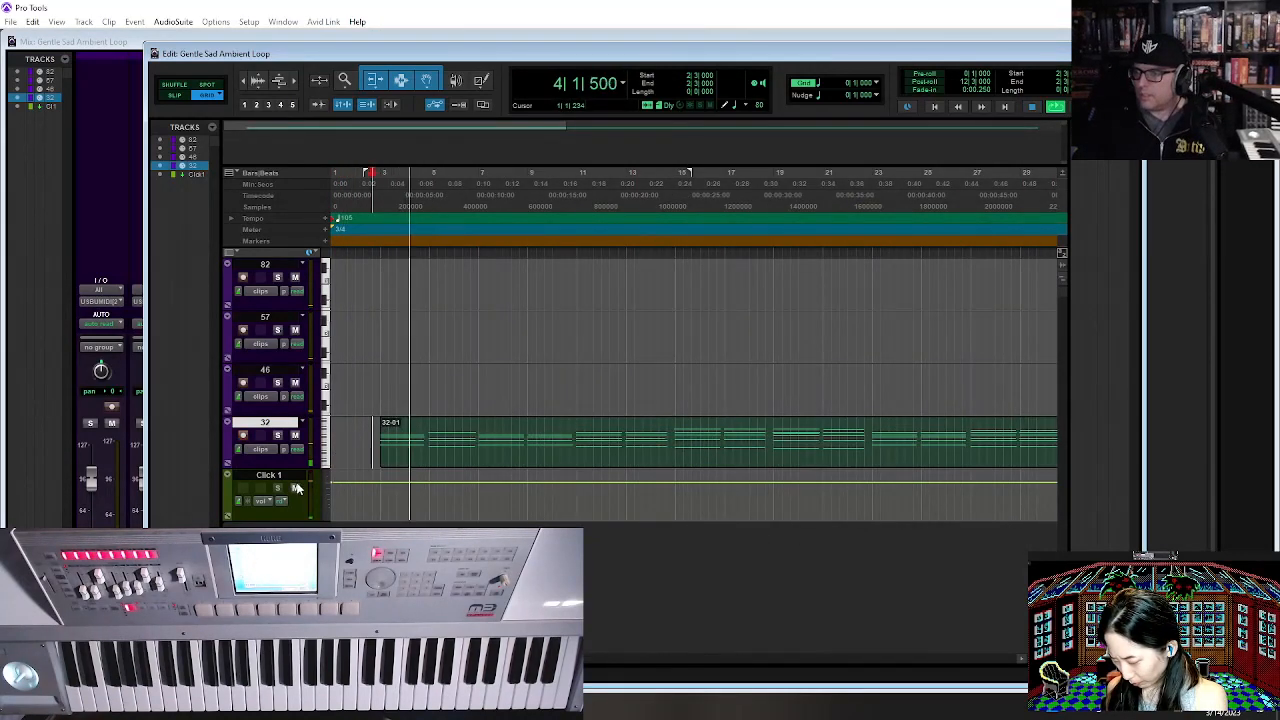
Move the recorded clip on track 32 so it starts at bar 1.
left_click(388, 455)
mouse_move(388, 455)
left_mouse_down()
mouse_move(487, 442)
mouse_move(364, 457)
left_mouse_up()
key("alt+0")
key("Return")
key("space")
left_click(543, 447)
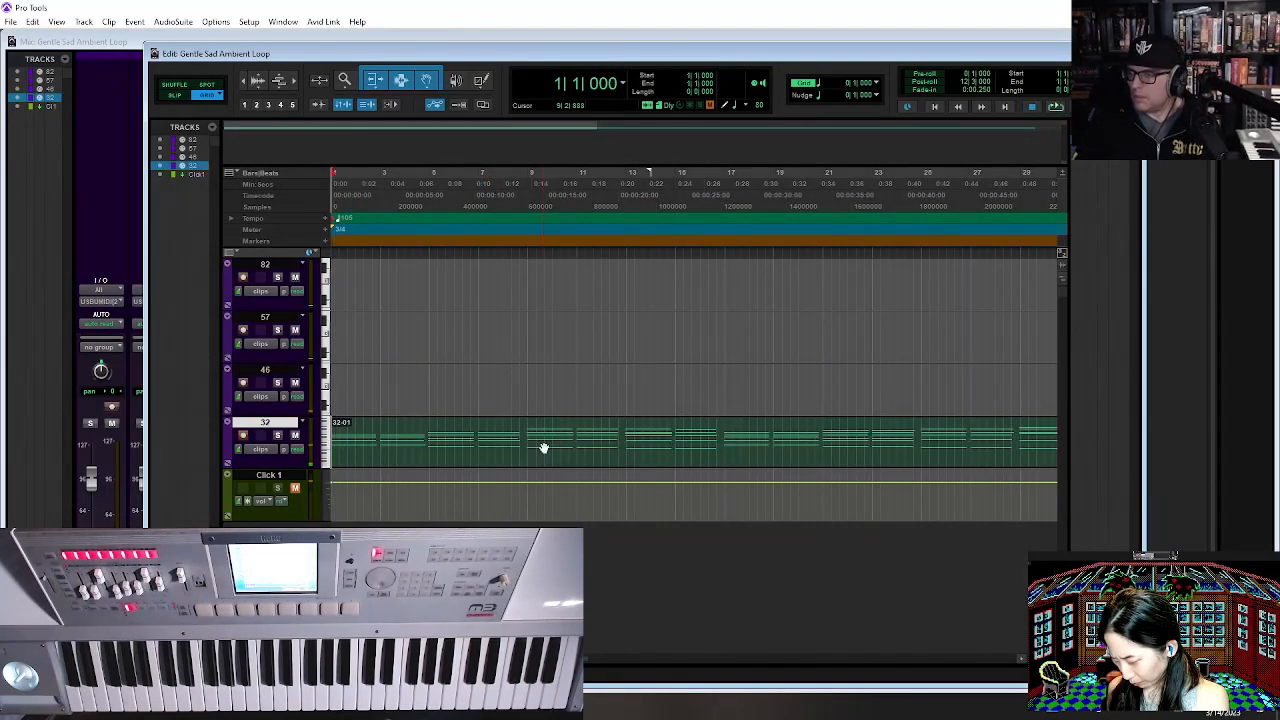
Play the track 32 part from bar 1 with track 46 record-enabled to audition its sound.
key("space")
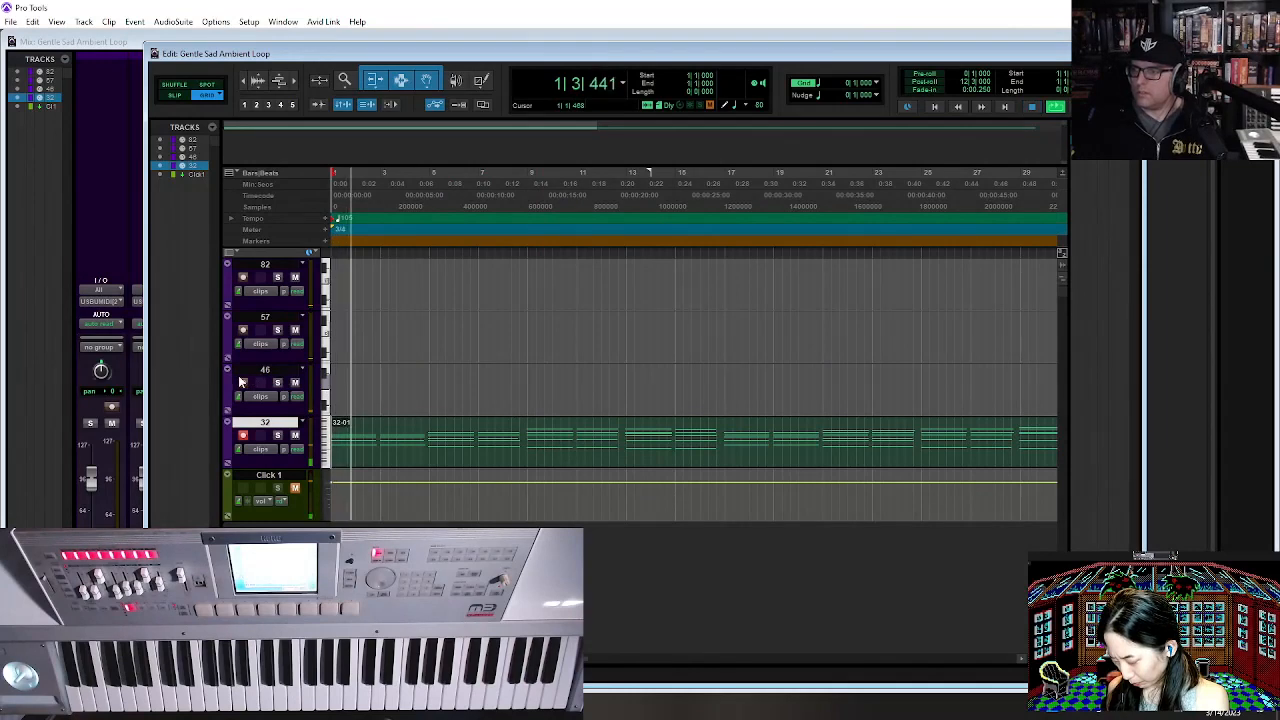
key("ctrl+equal")
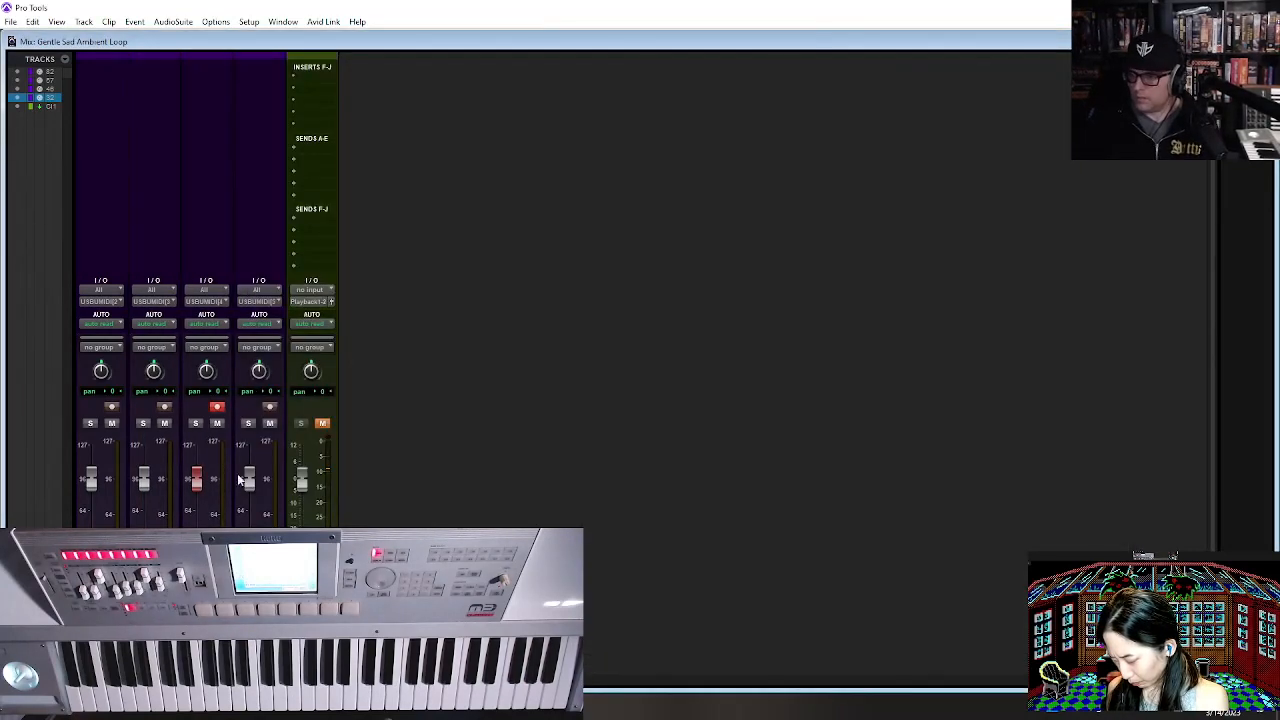
key("ctrl+equal")
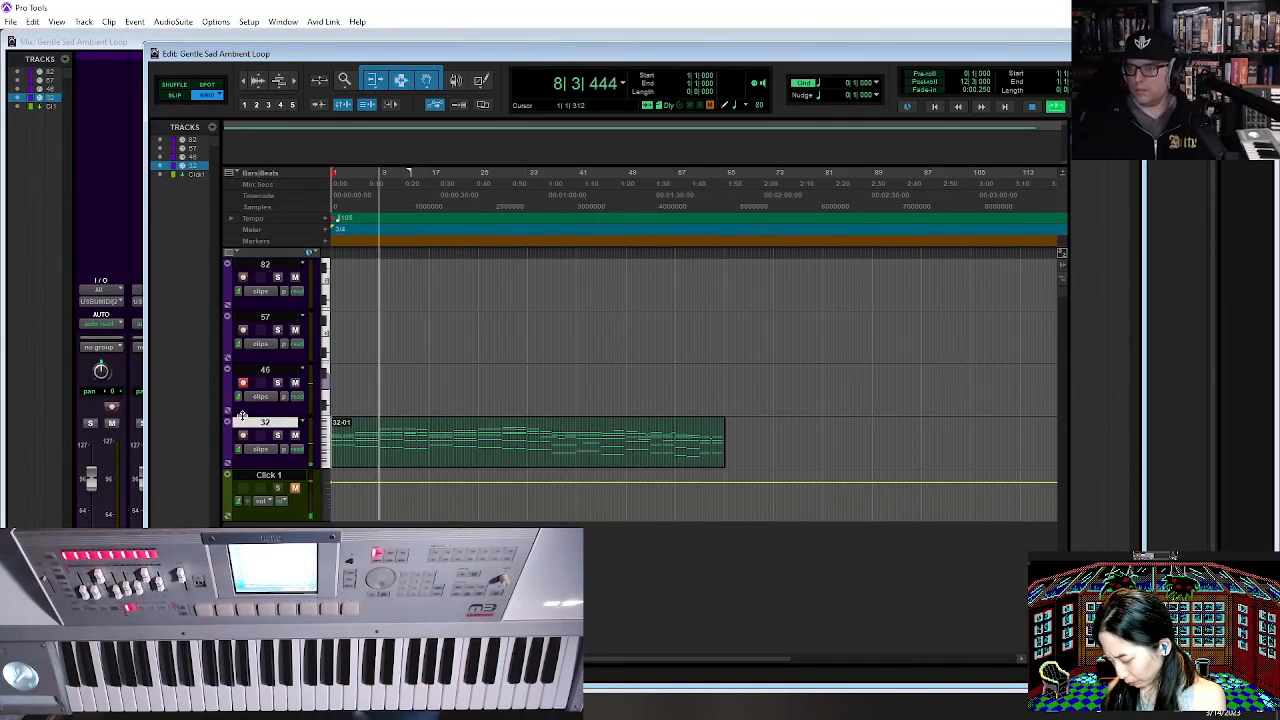
key("space")
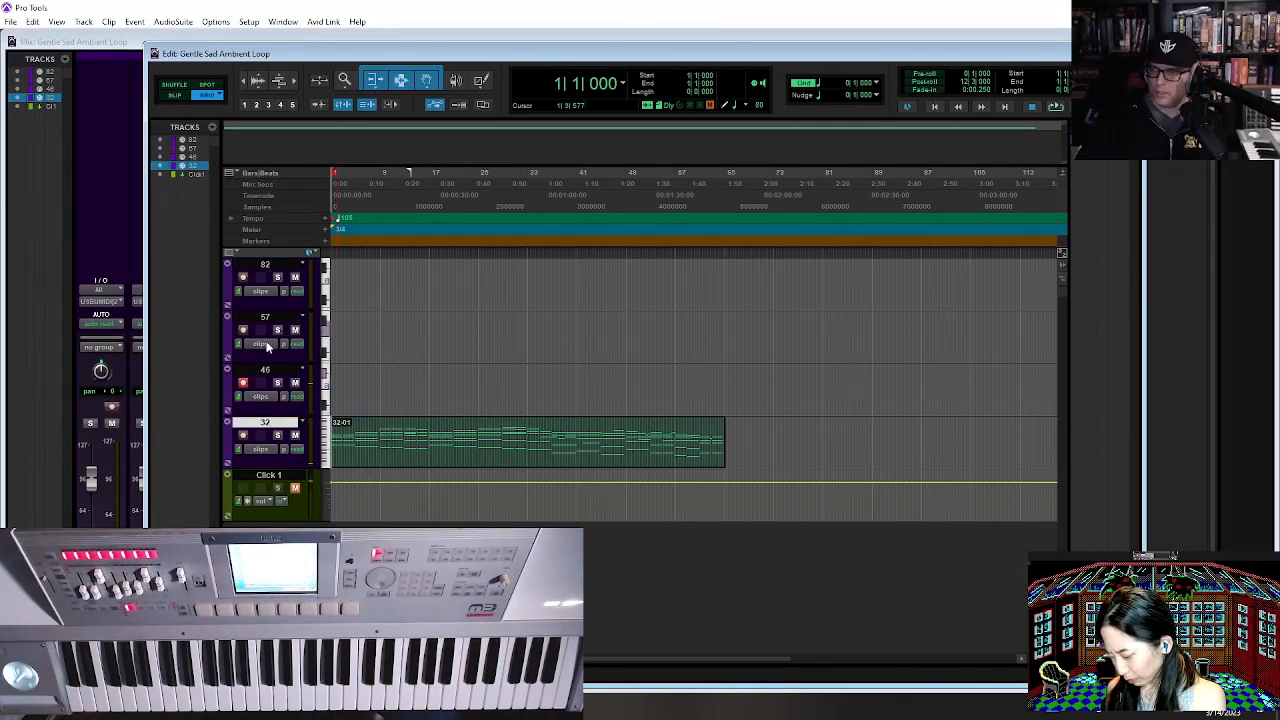
Record-enable track 57 and set its patch to 64, auditioning patches from 53 upward.
key("ctrl+equal")
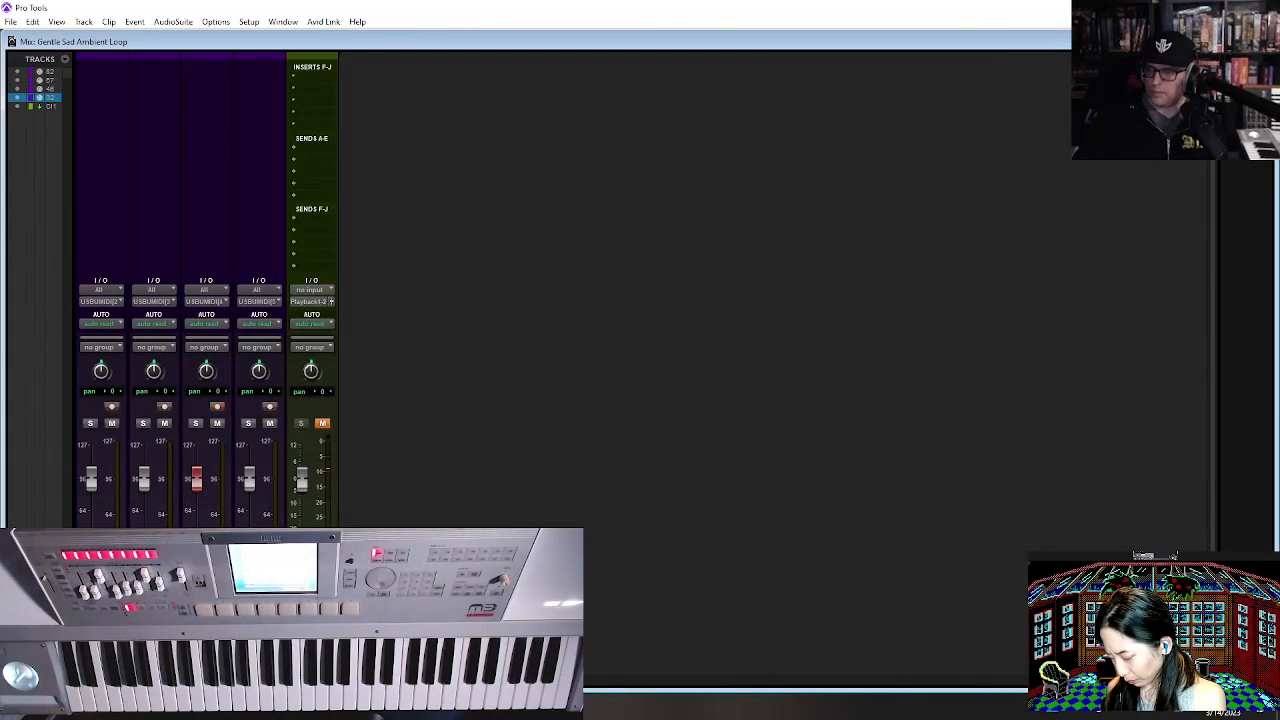
left_click(154, 615)
left_click(560, 267)
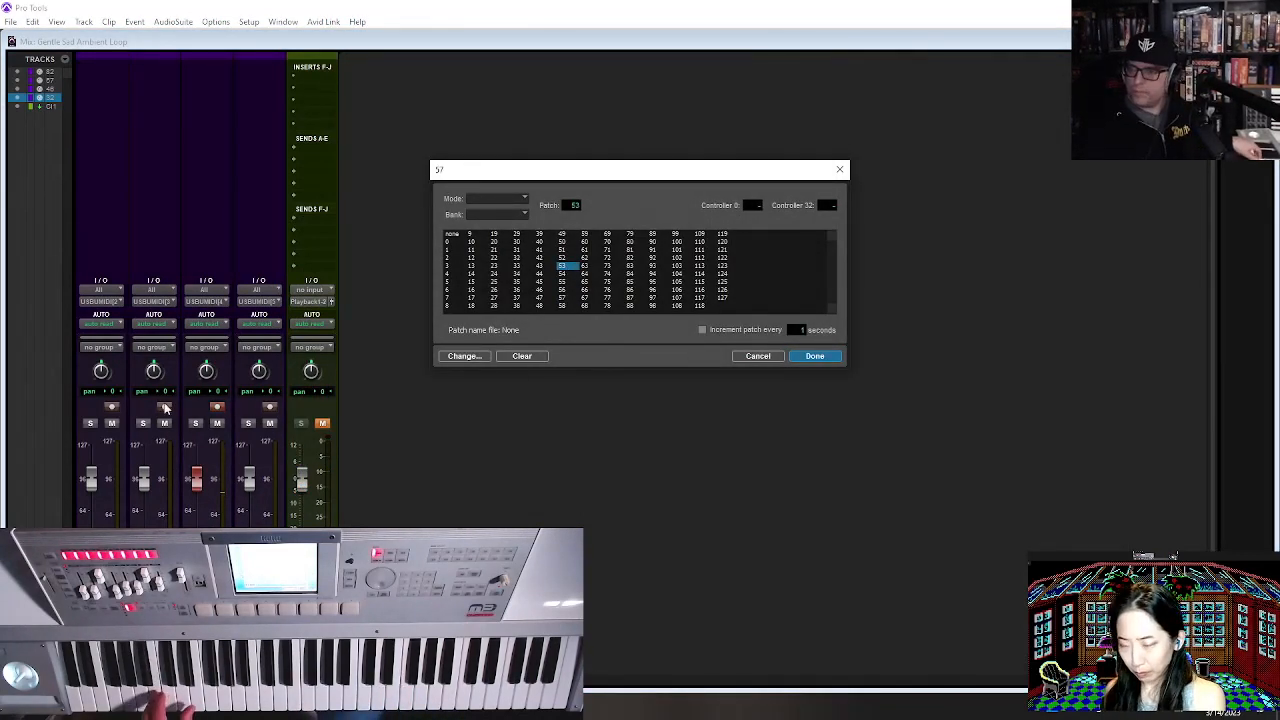
left_click(816, 356)
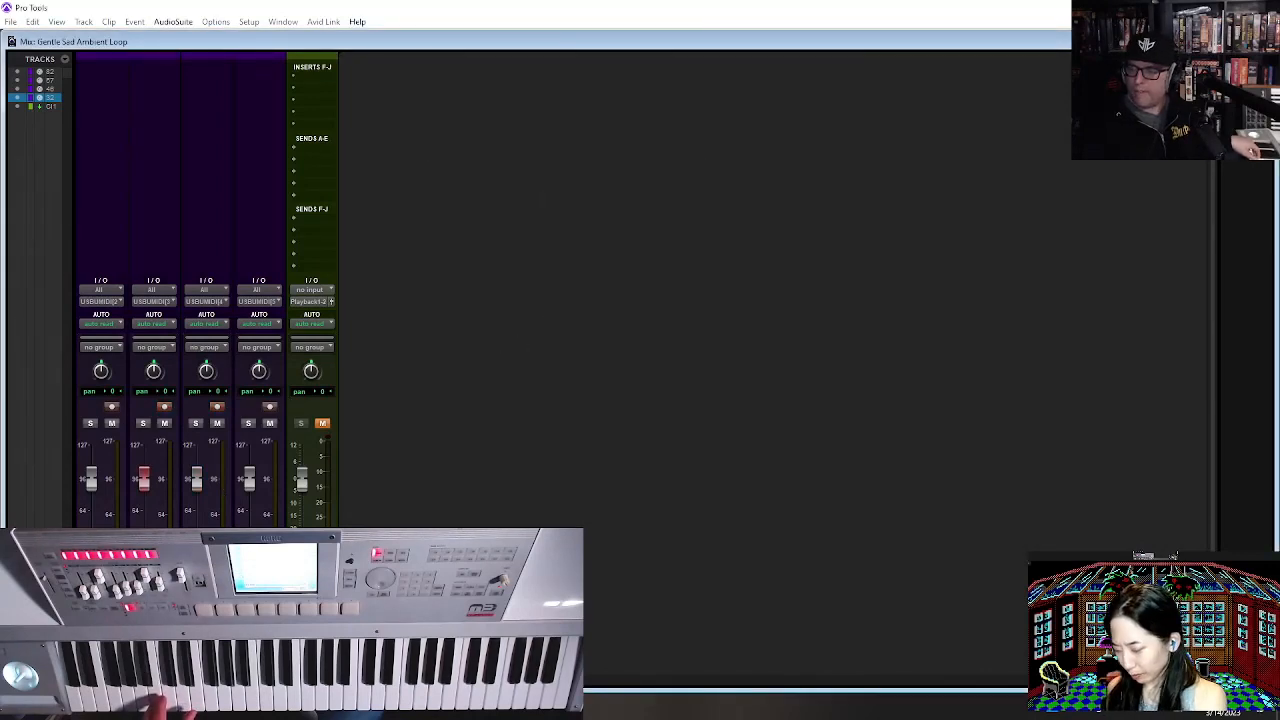
left_click(154, 615)
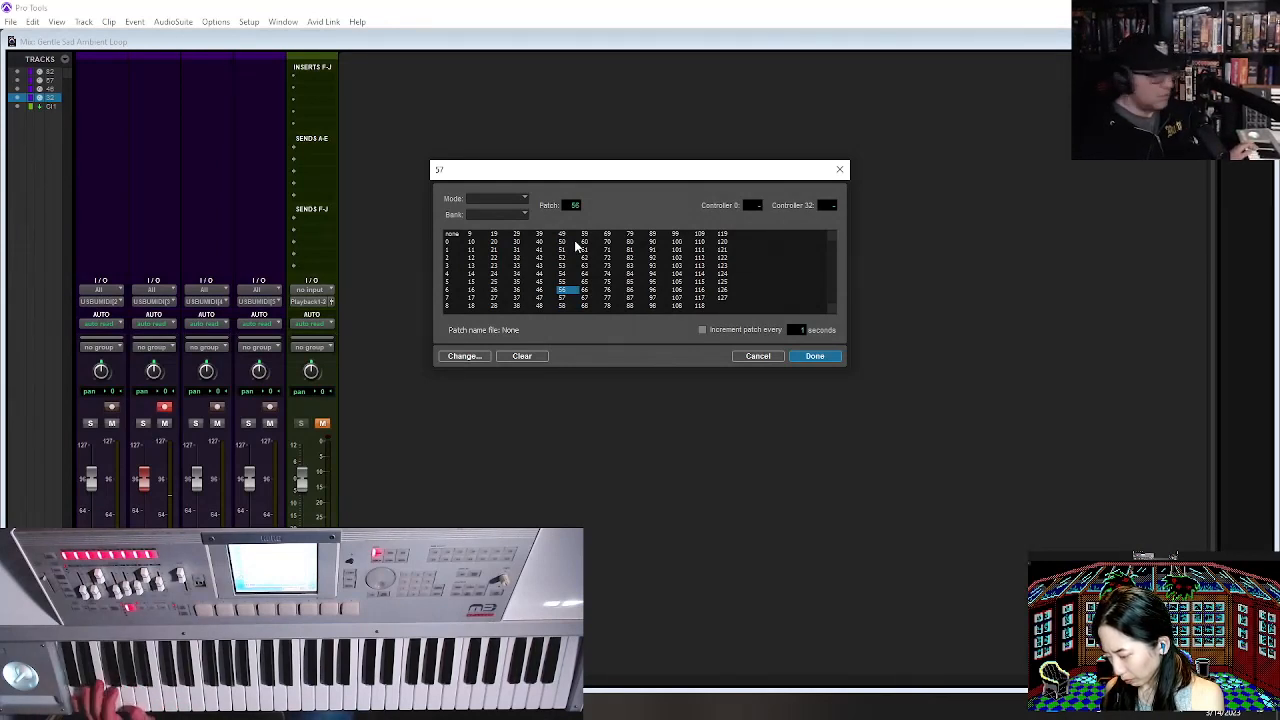
key("Down")
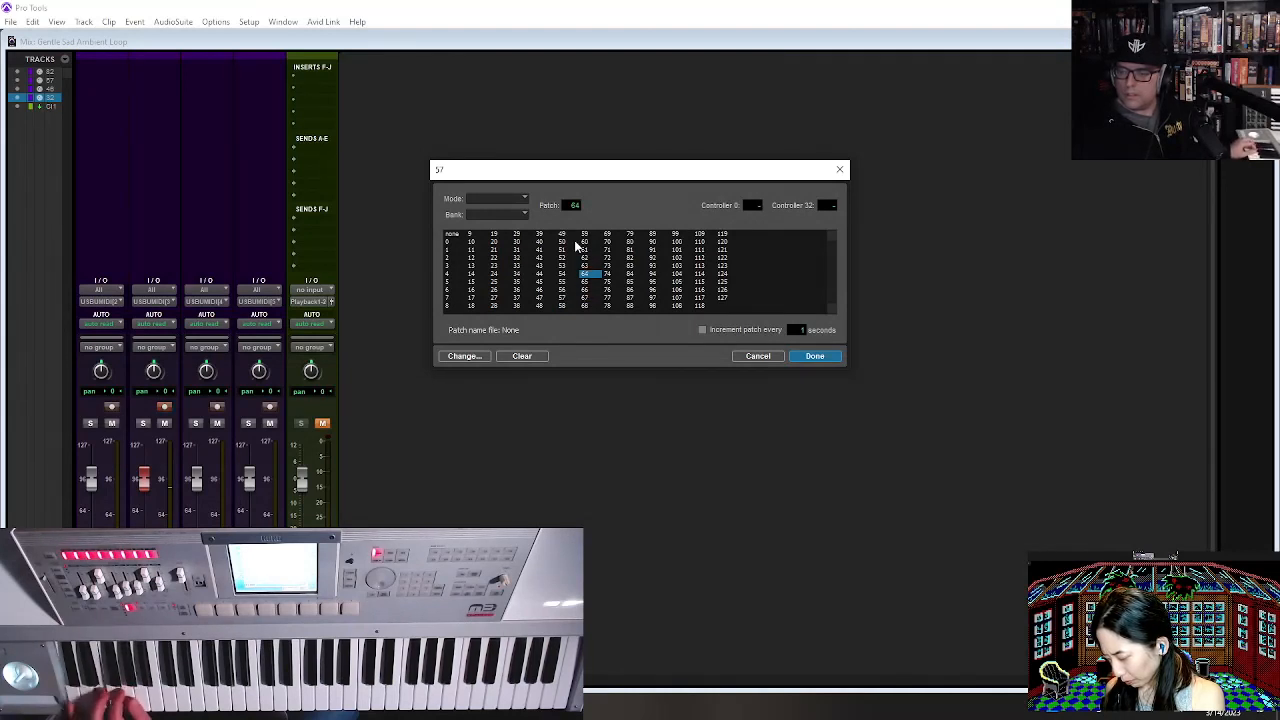
left_click(826, 358)
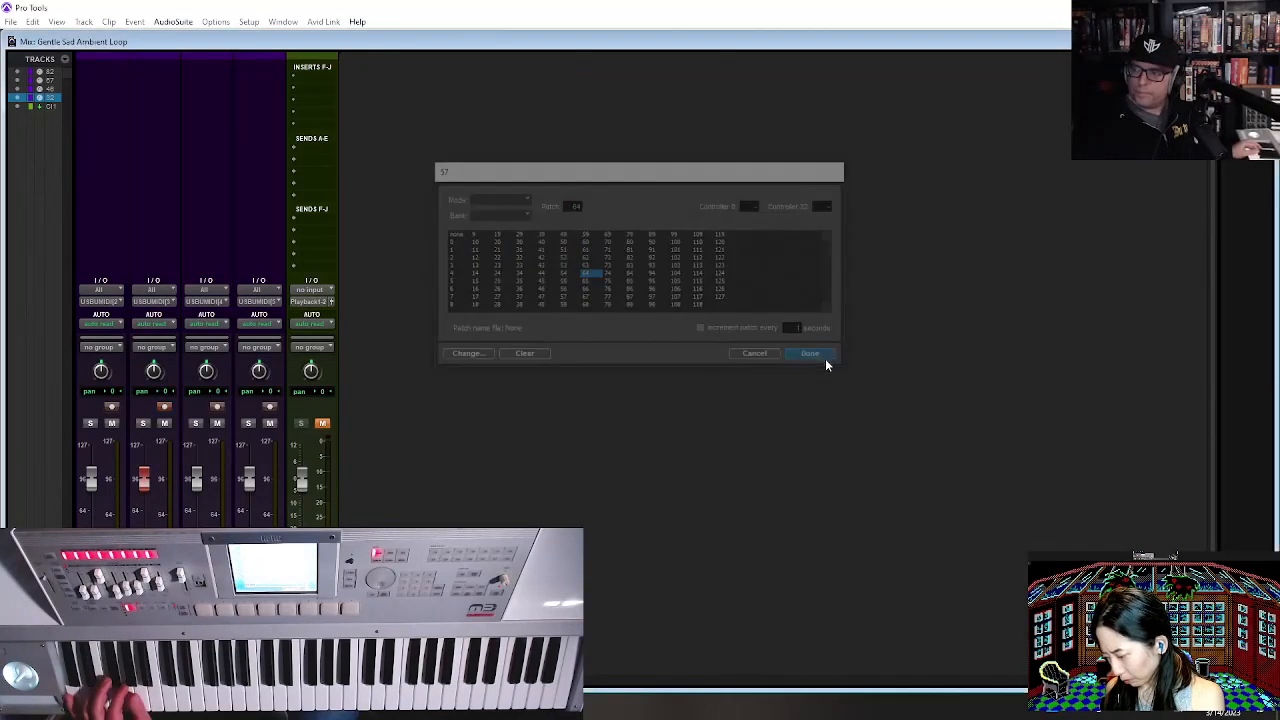
Record a part on track 57 with the click unmuted, from bar 1 to about bar 42, and trim the clip to end at bar 41.
key("ctrl+equal")
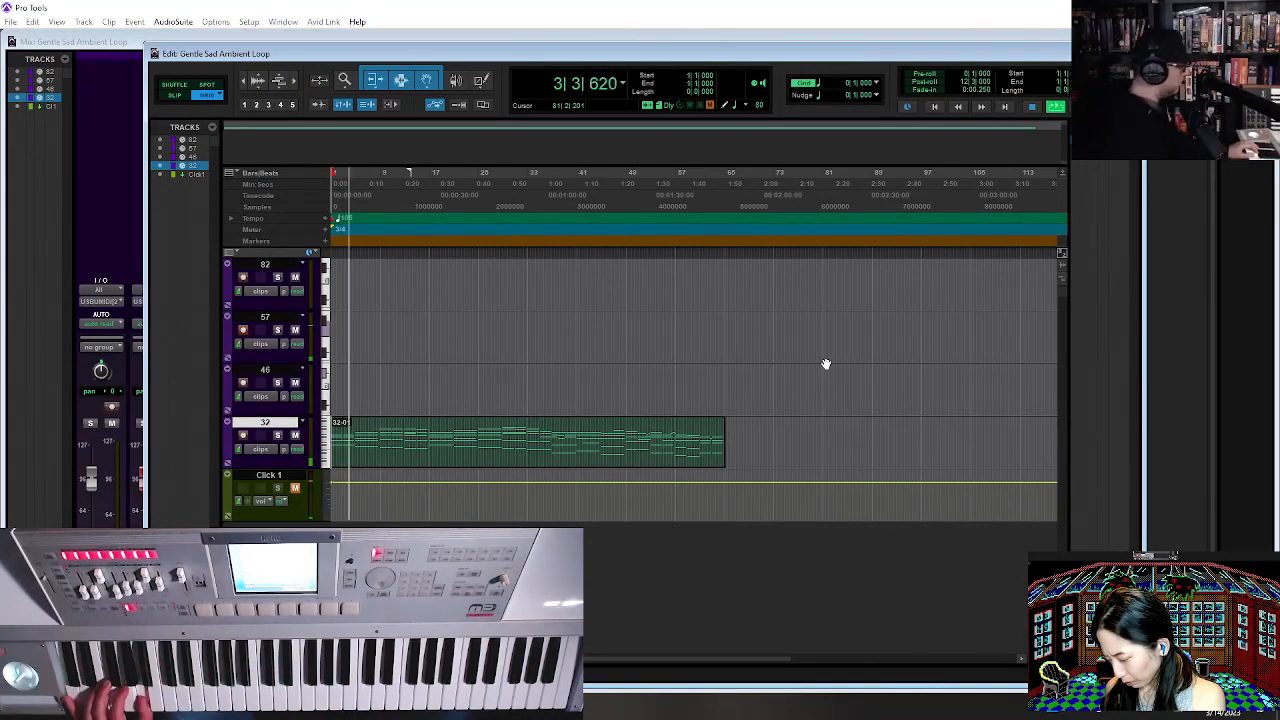
left_click(296, 489)
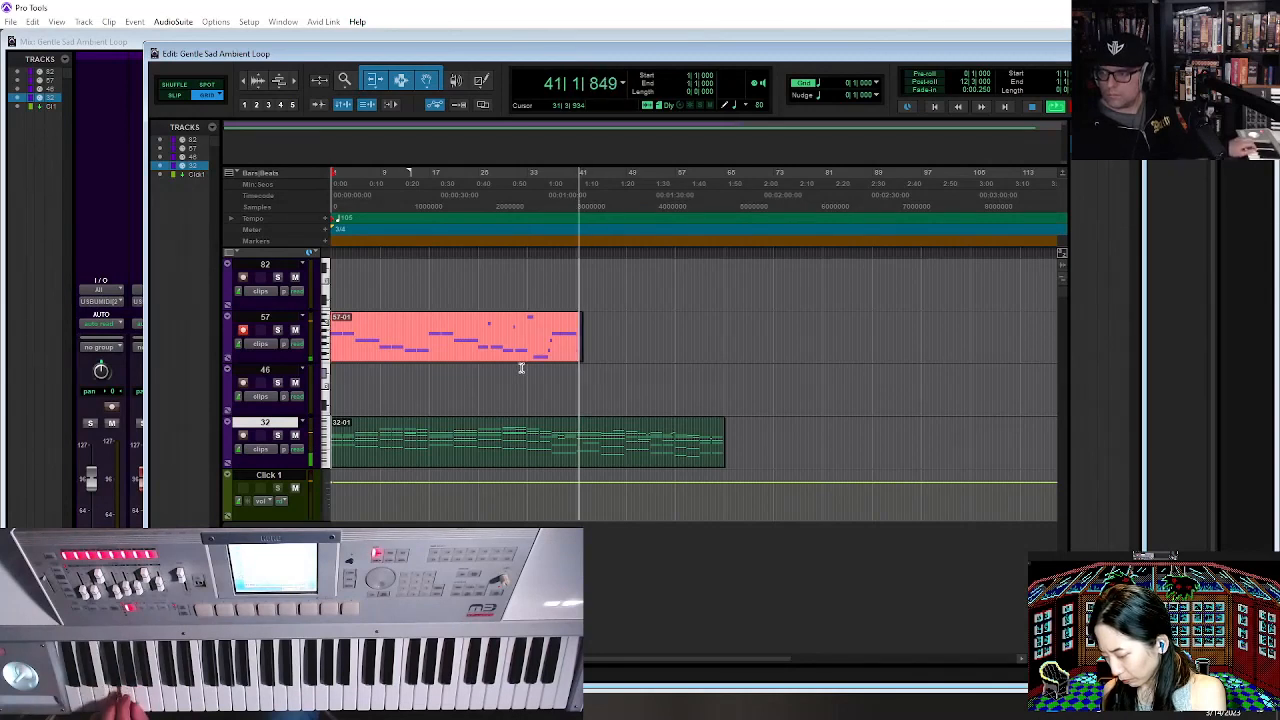
key("space")
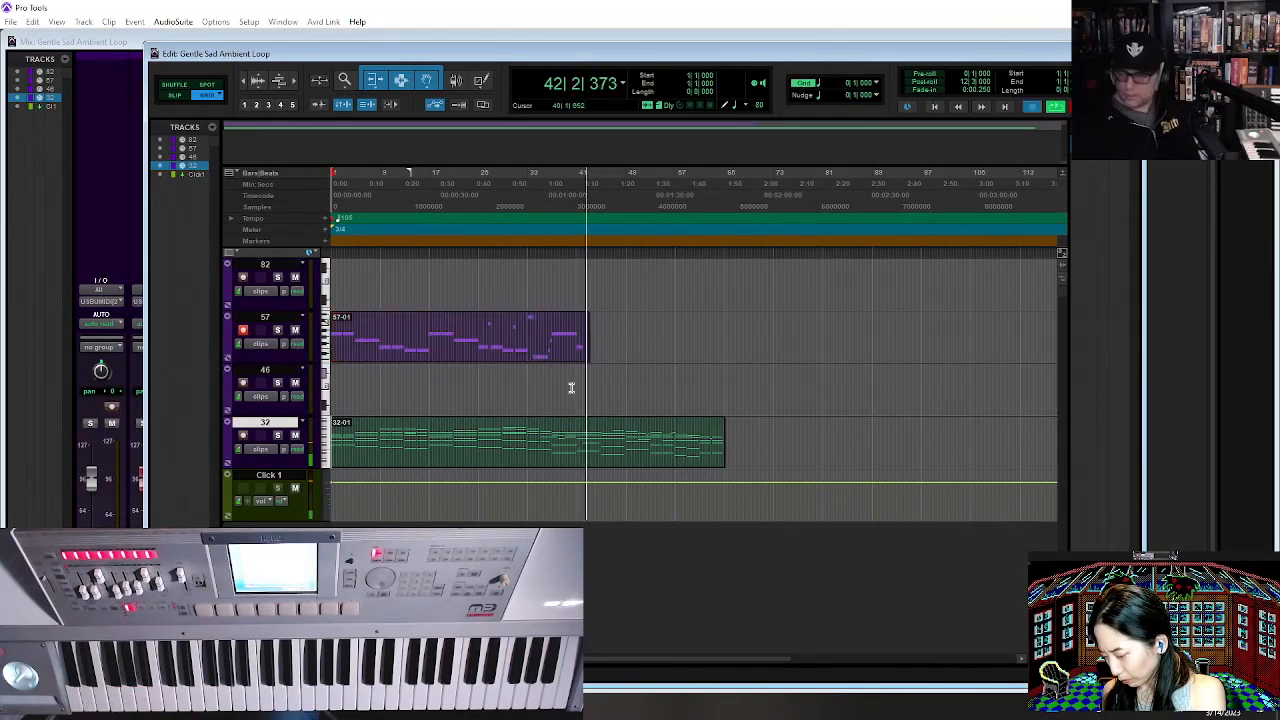
left_click_drag(581, 345, 576, 343)
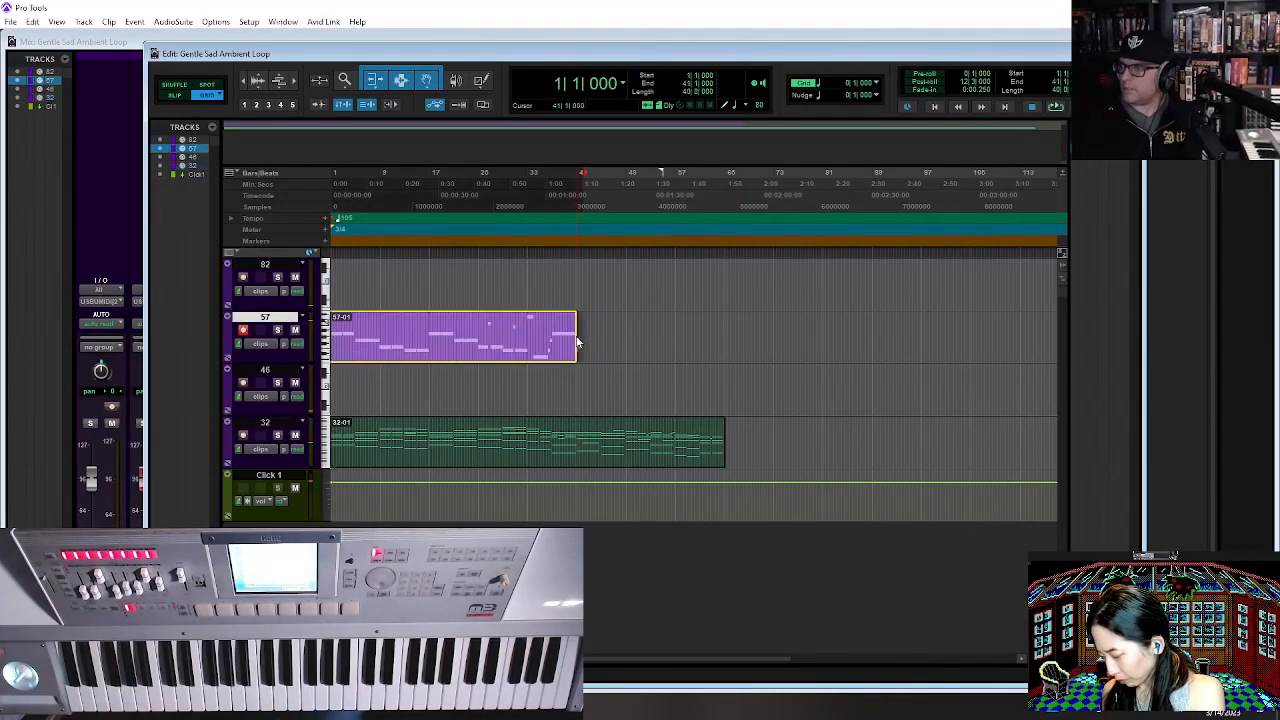
Record the rest of the track 57 part from 39|2|000 and merge both clips into one ending at bar 65.
left_click(560, 330)
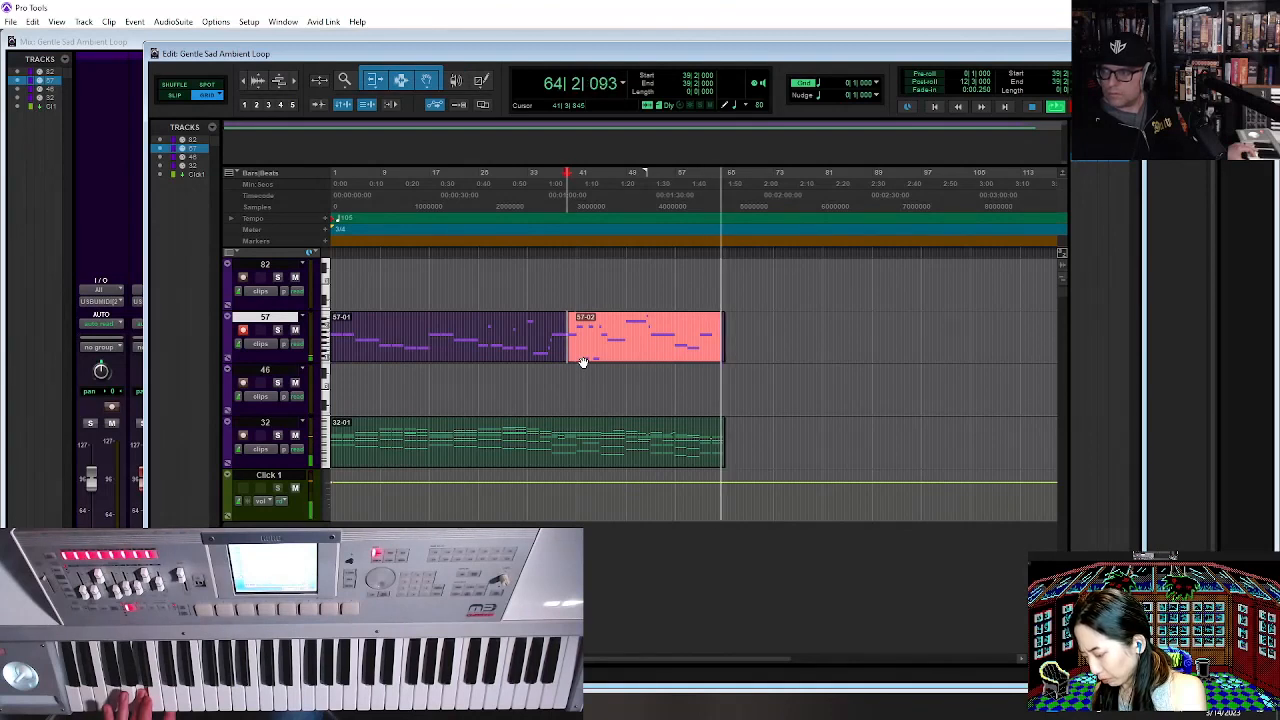
key("space")
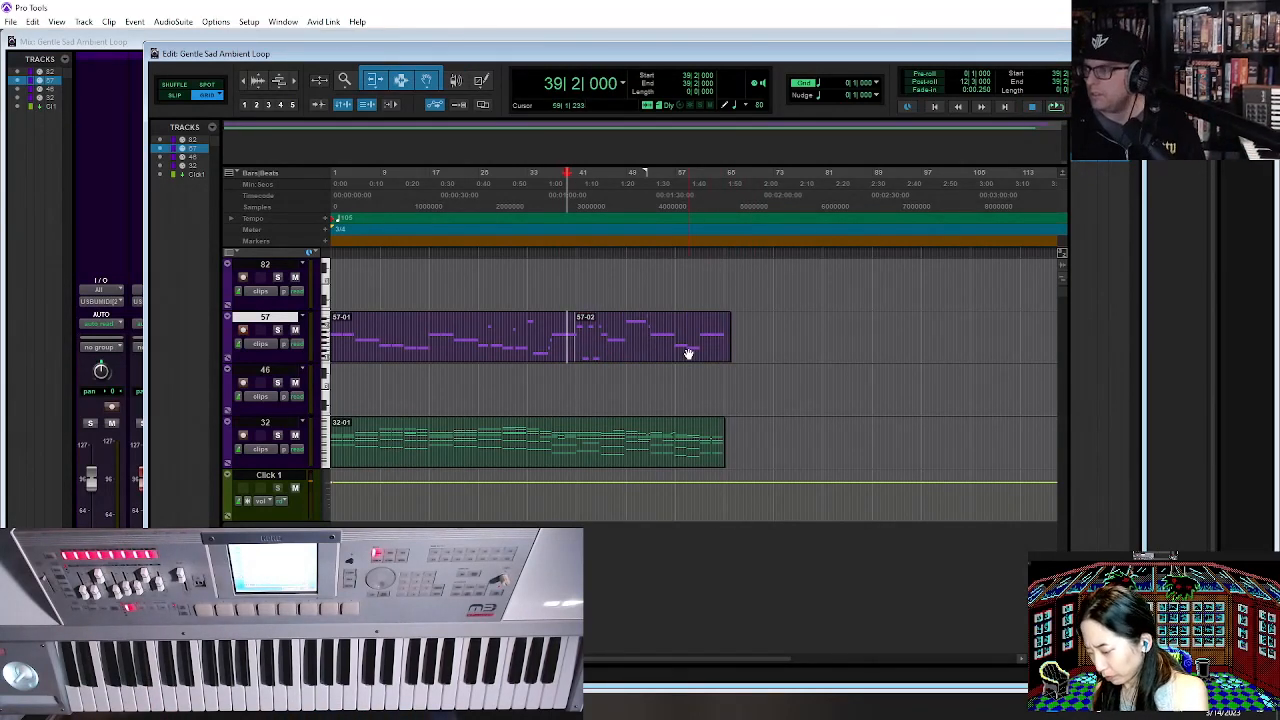
left_click(727, 331)
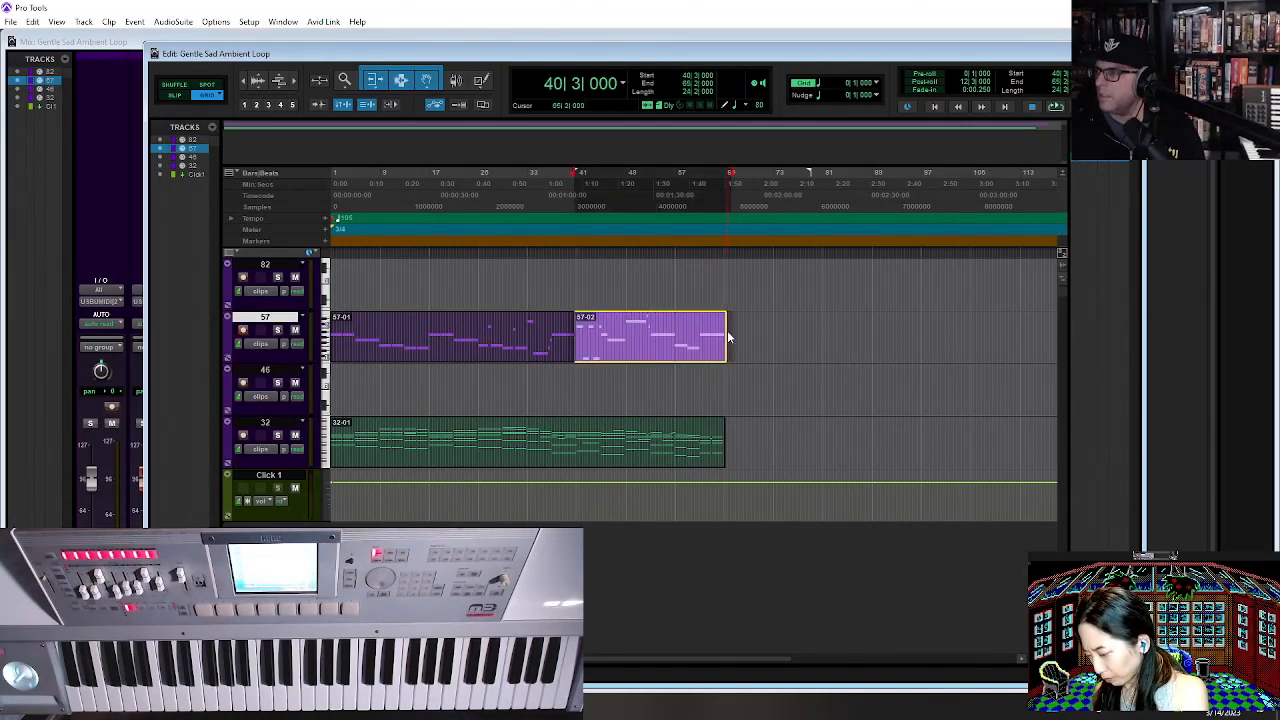
left_click(451, 357, "shift")
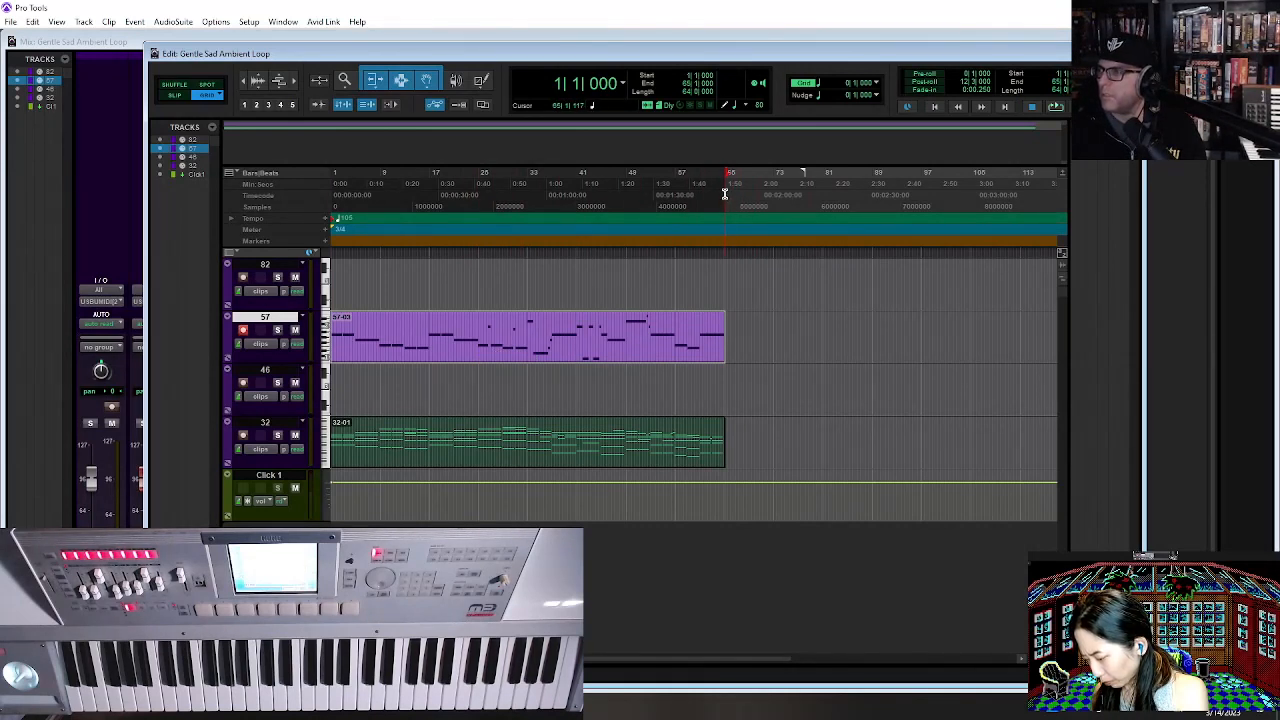
Record-enable track 46 and record a short part on it from bar 19 to about bar 26.
left_click(631, 446)
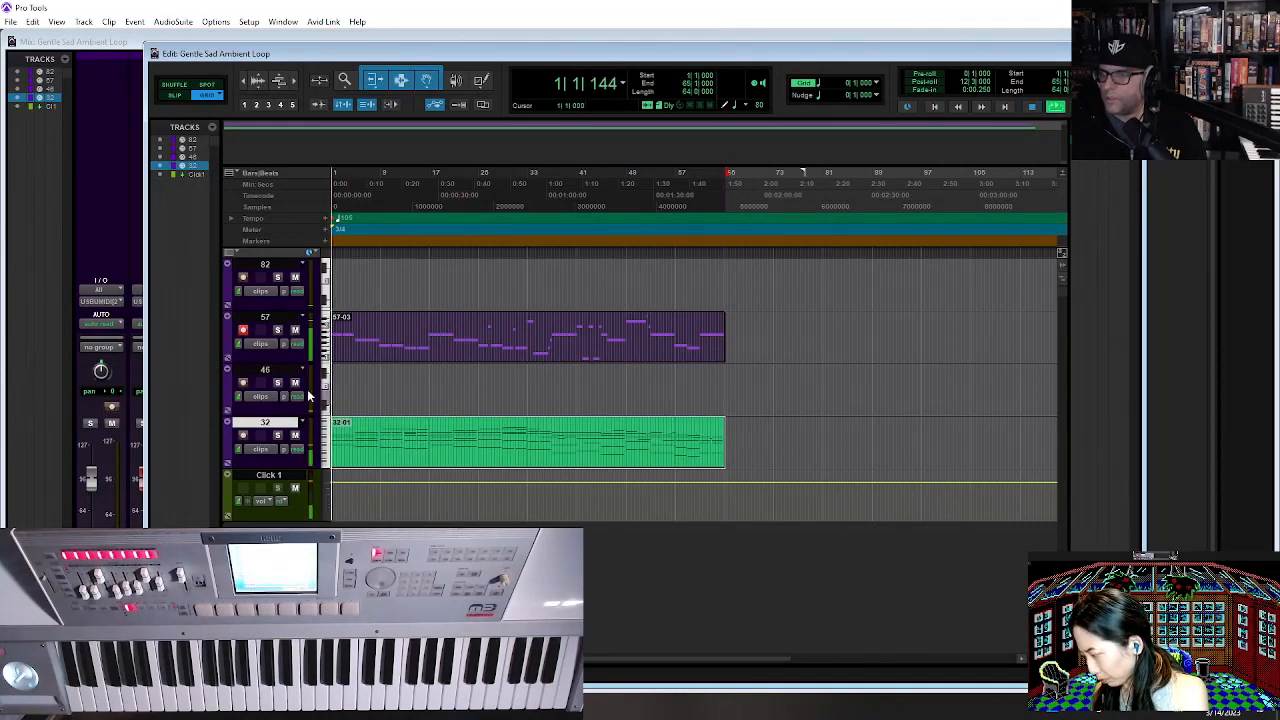
left_click(245, 383)
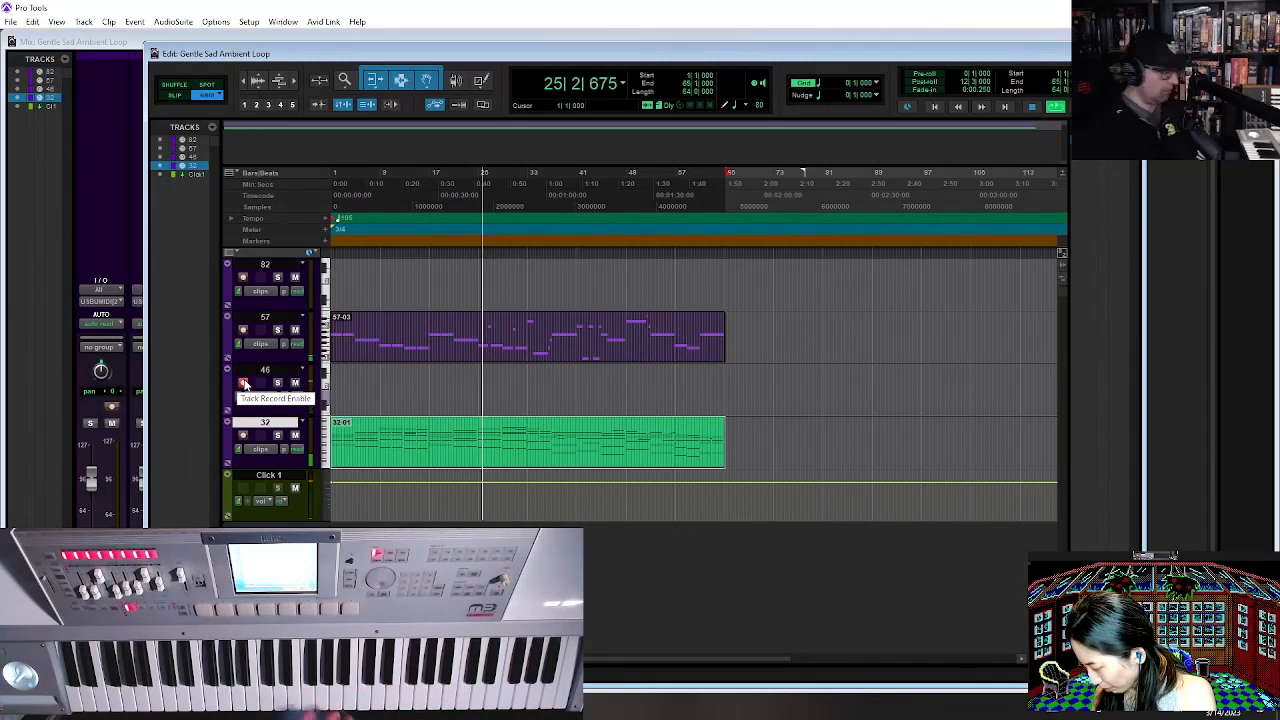
left_click(441, 176)
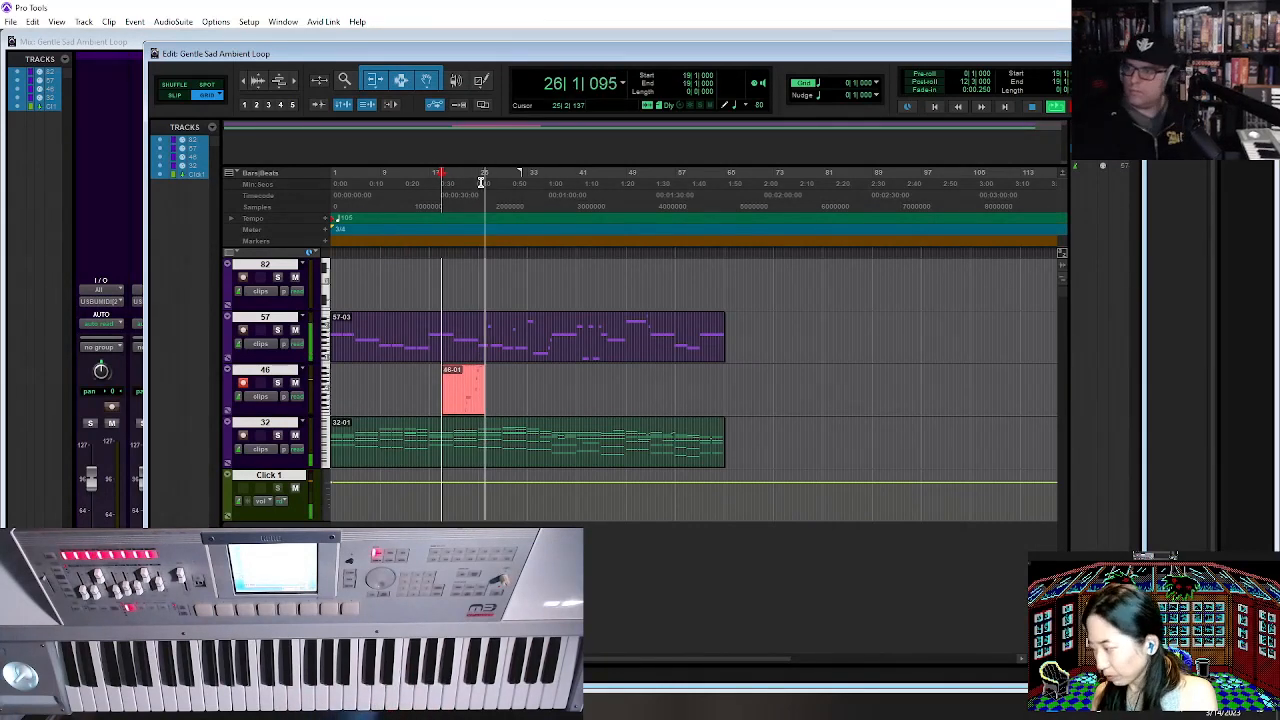
key("space")
Delete the very short stray note just before bar 23 in track 46's clip and play the part back from 22|1|720.
double_click(465, 392)
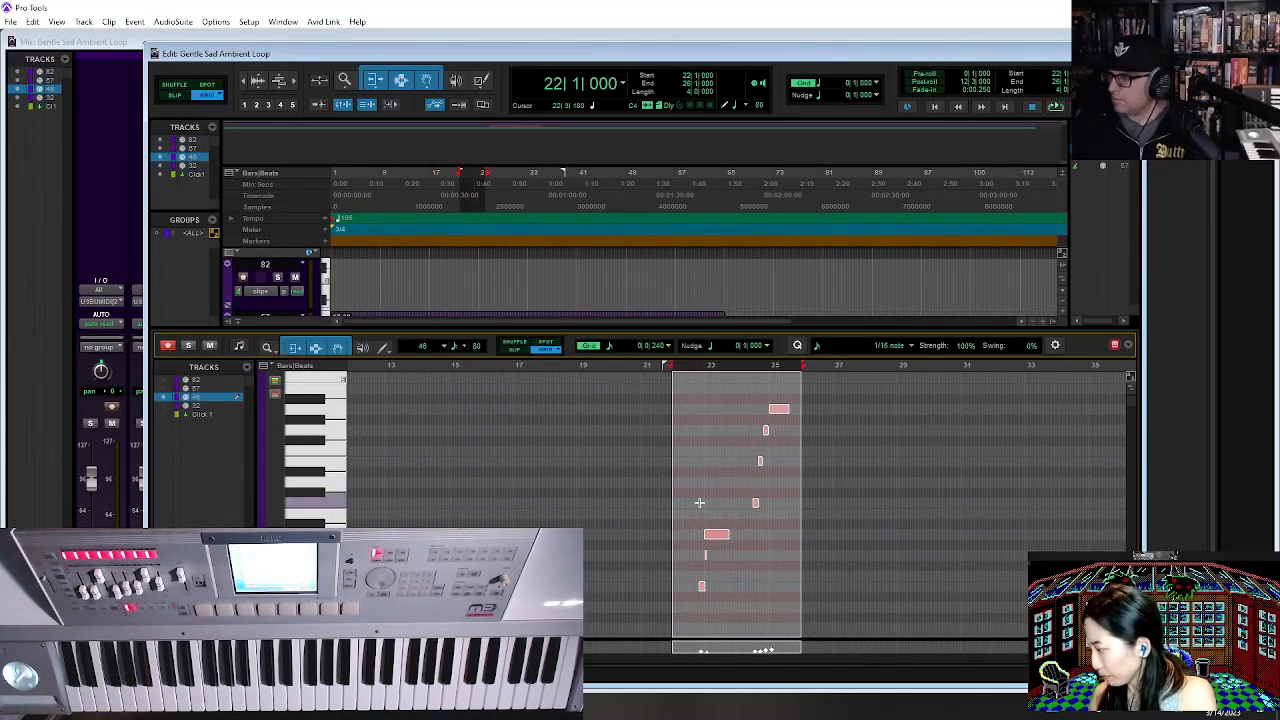
left_click(707, 550)
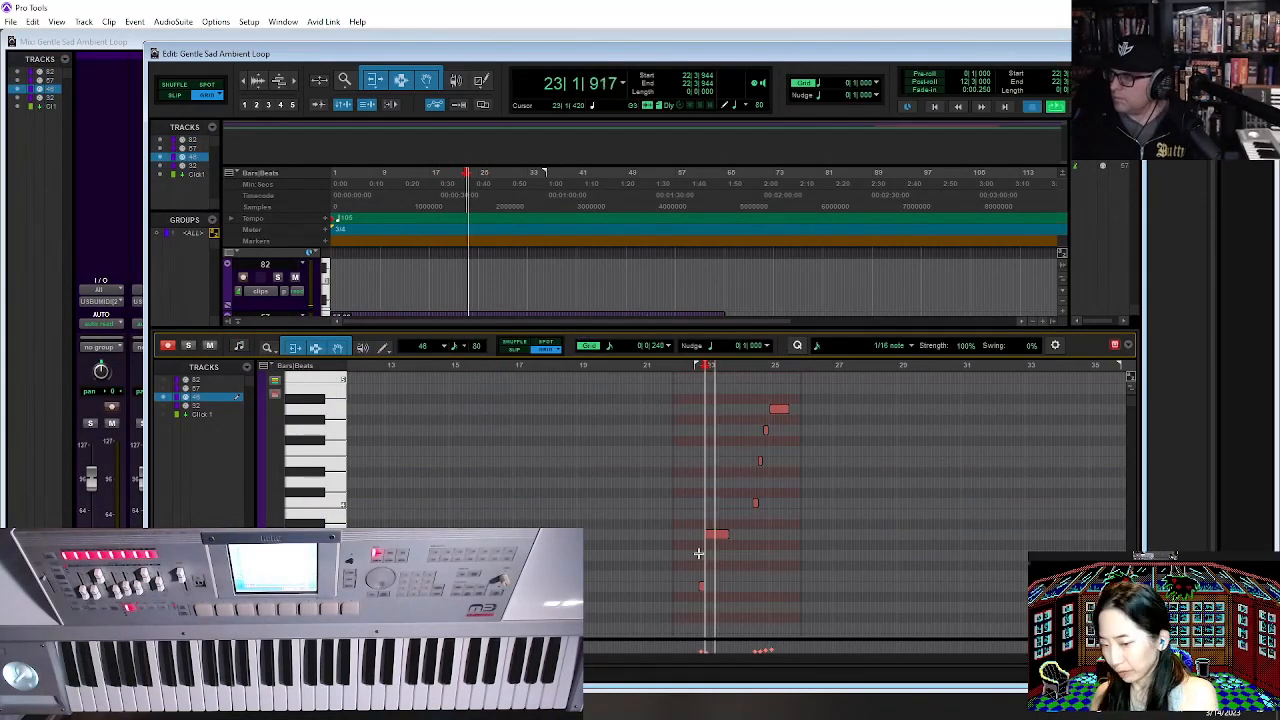
left_click(683, 550)
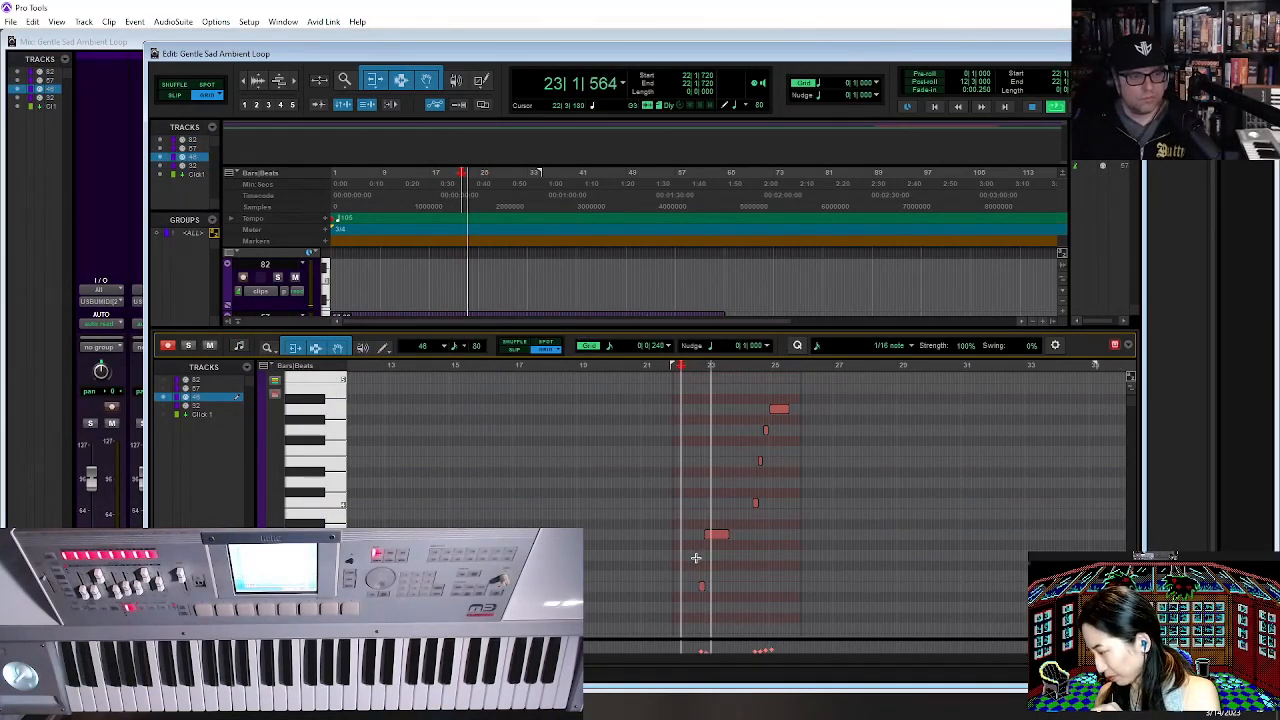
scroll(713, 568, "up", 5)
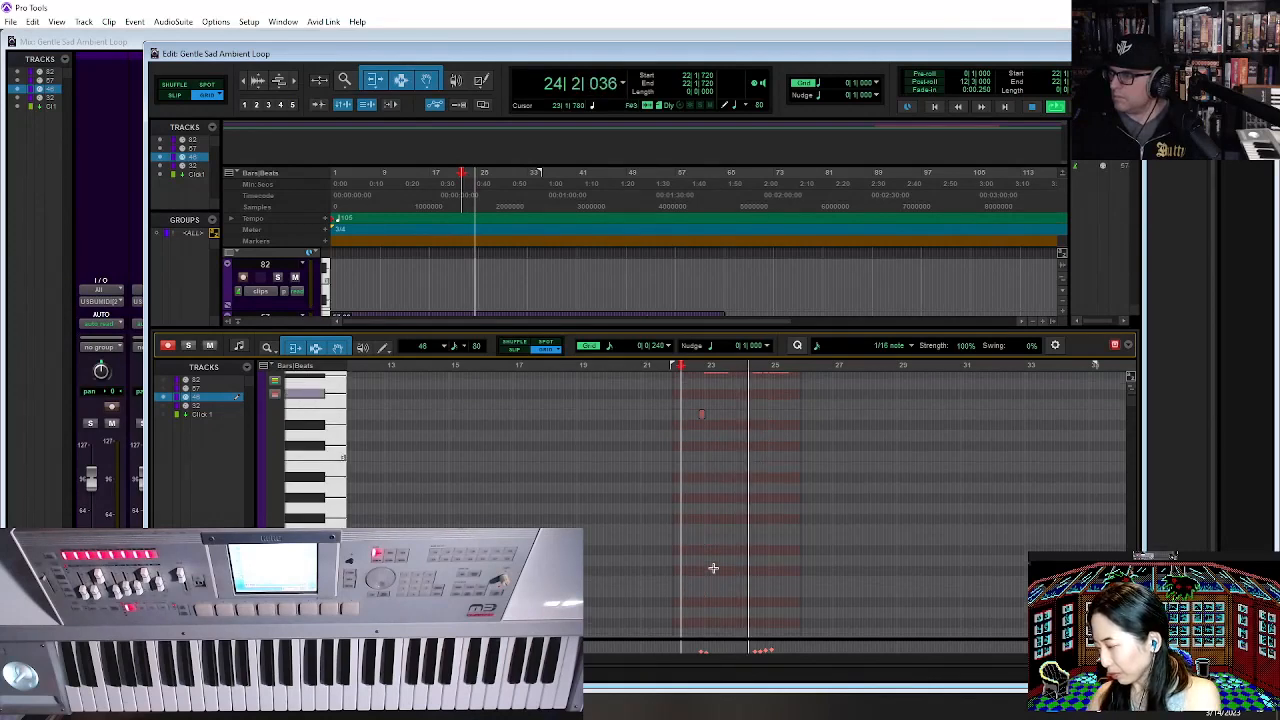
scroll(713, 568, "down", 3)
scroll(714, 560, "down", 2)
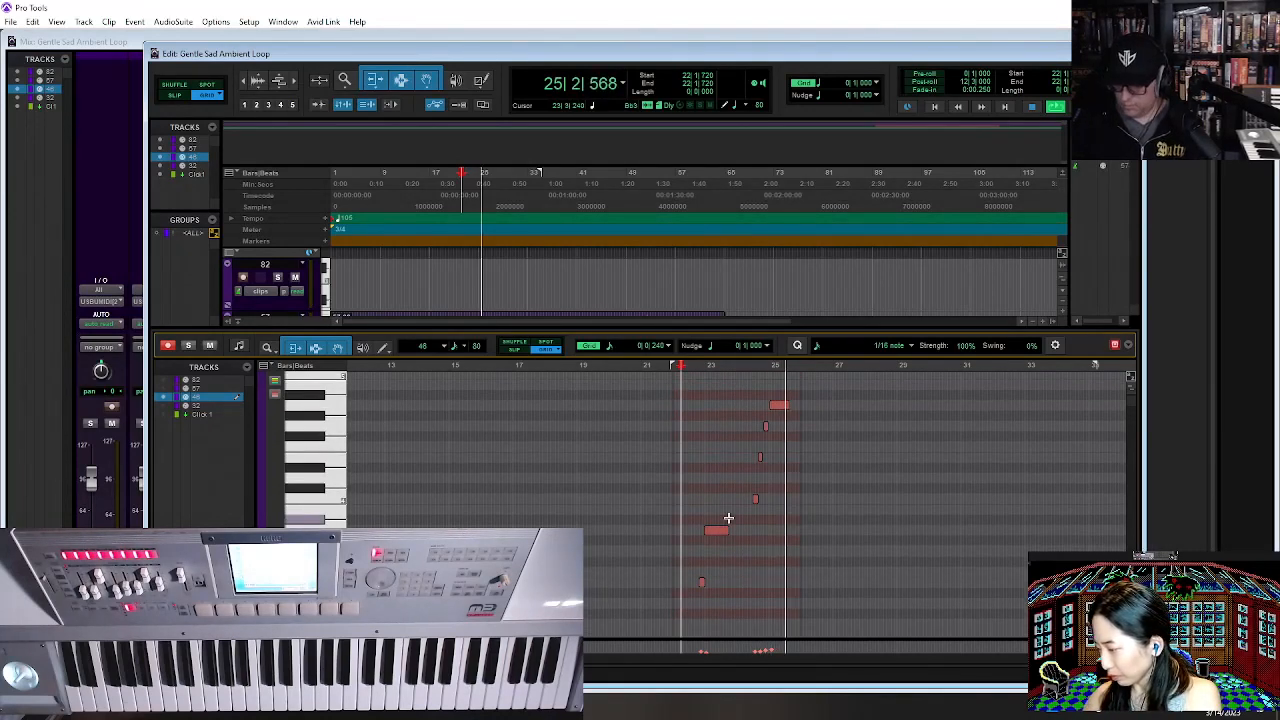
key("ctrl+equal")
key("ctrl+equal")
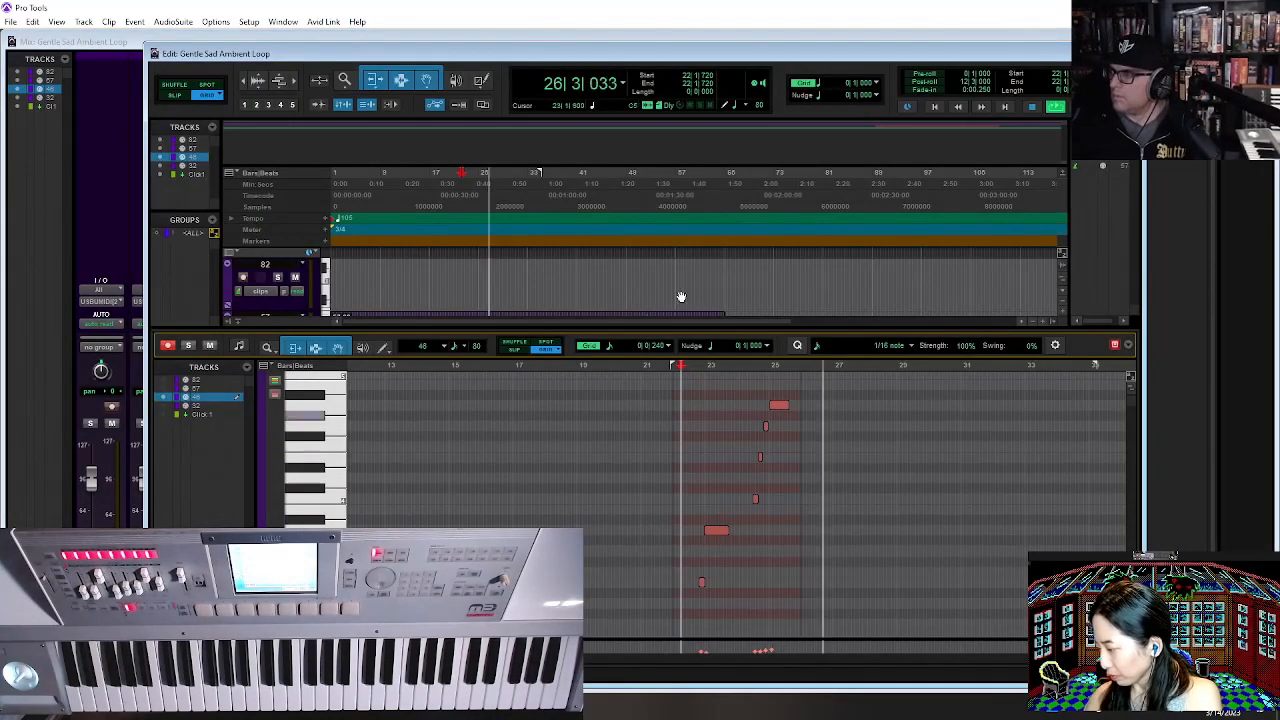
Close the MIDI editor, record another part on track 46 from 30|2|000, and trim its clip to bars 32 to 40.
left_click_drag(677, 324, 677, 462)
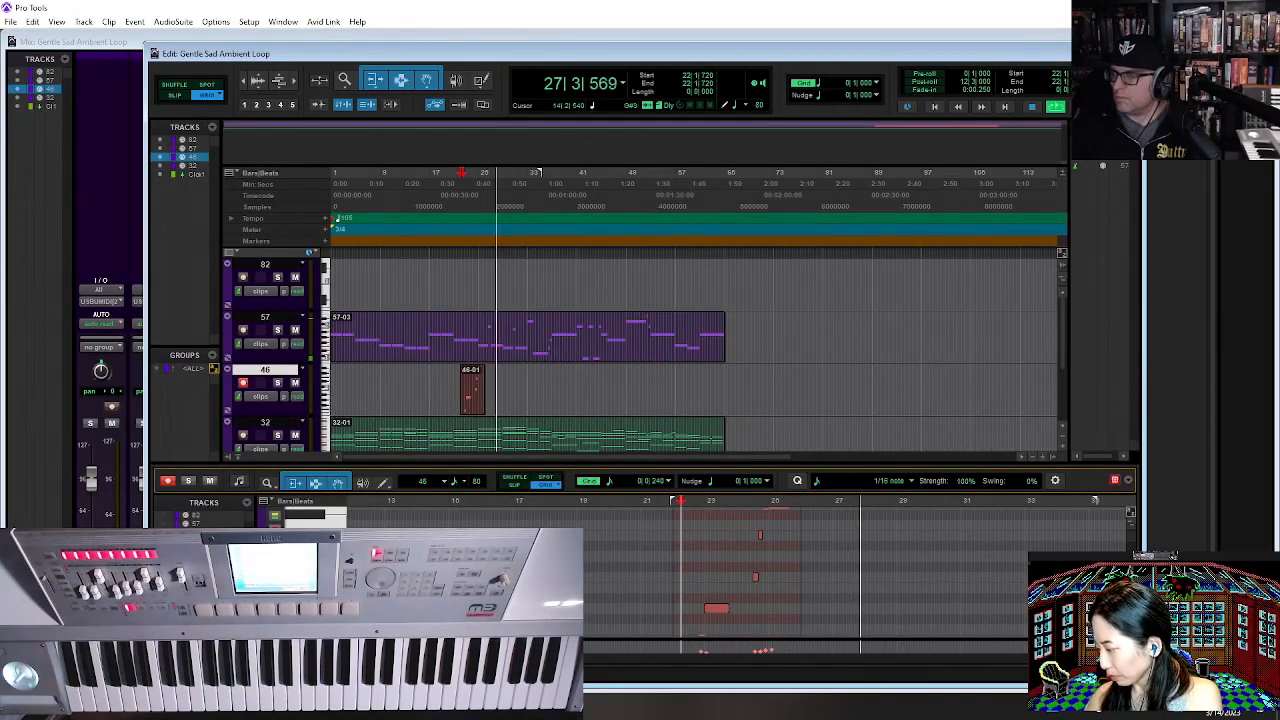
left_click(158, 660)
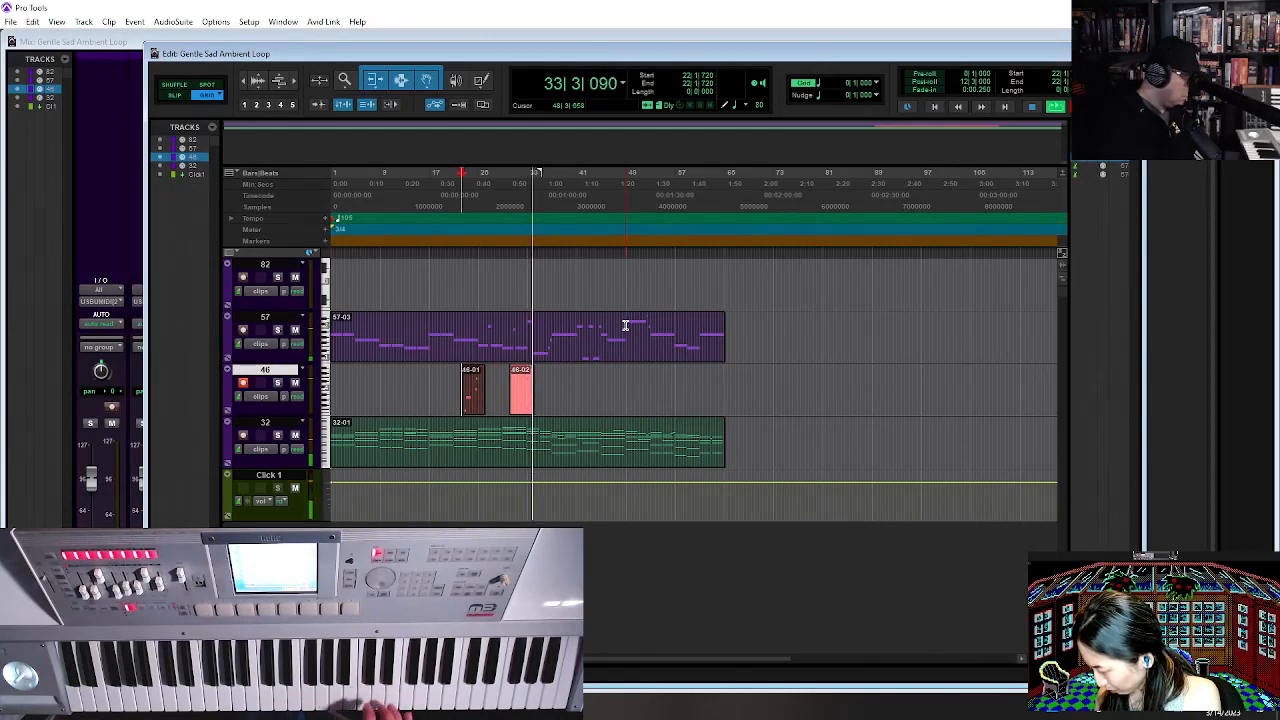
key("space")
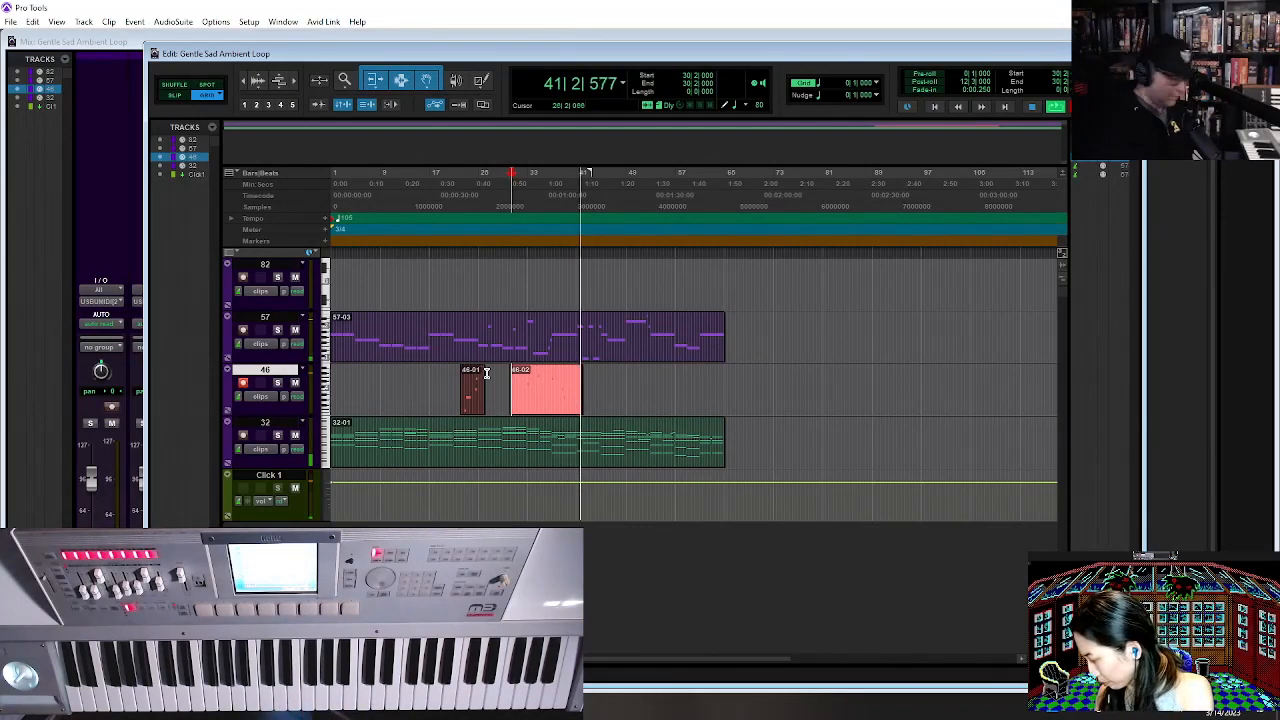
key("space")
left_click(576, 396)
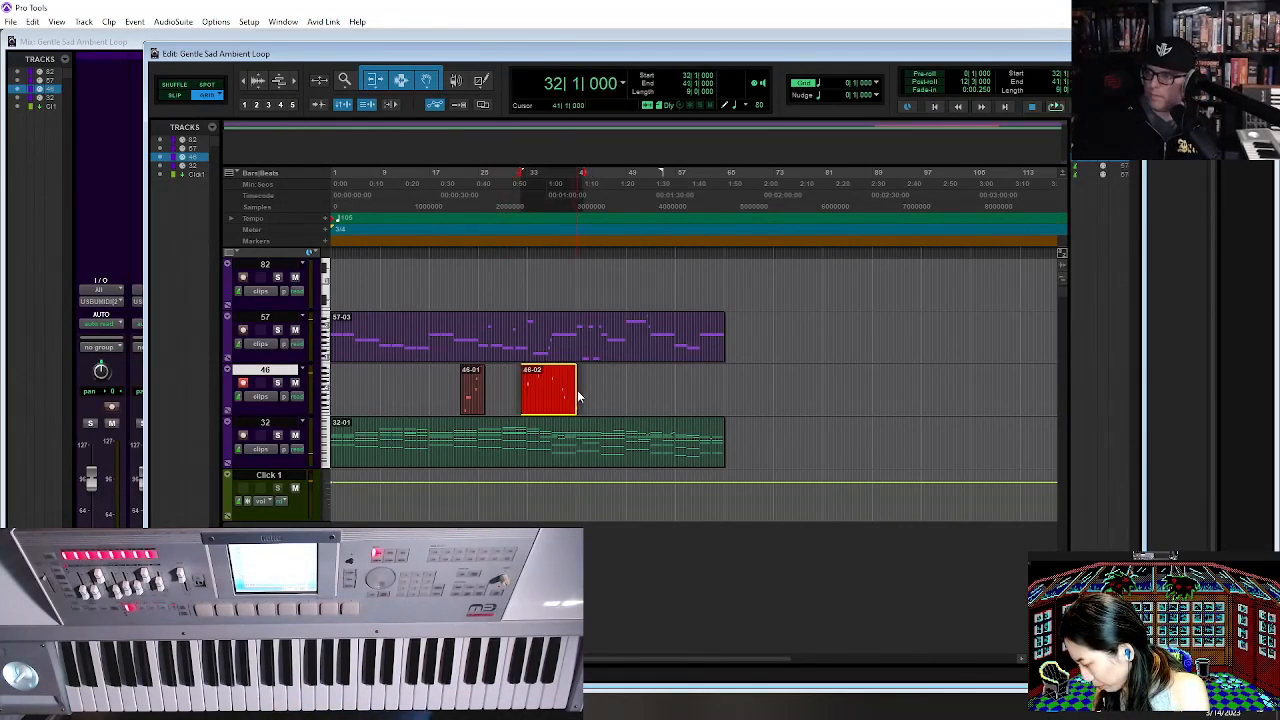
left_click(571, 379)
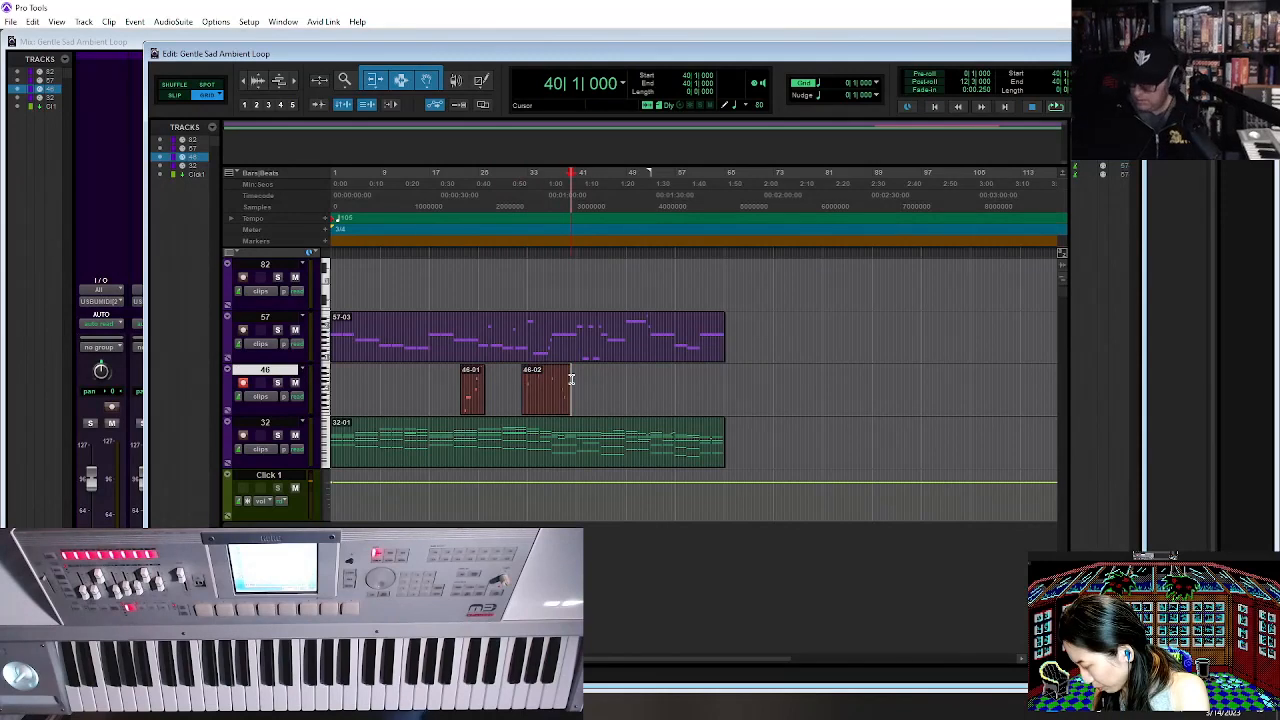
key("ctrl+space")
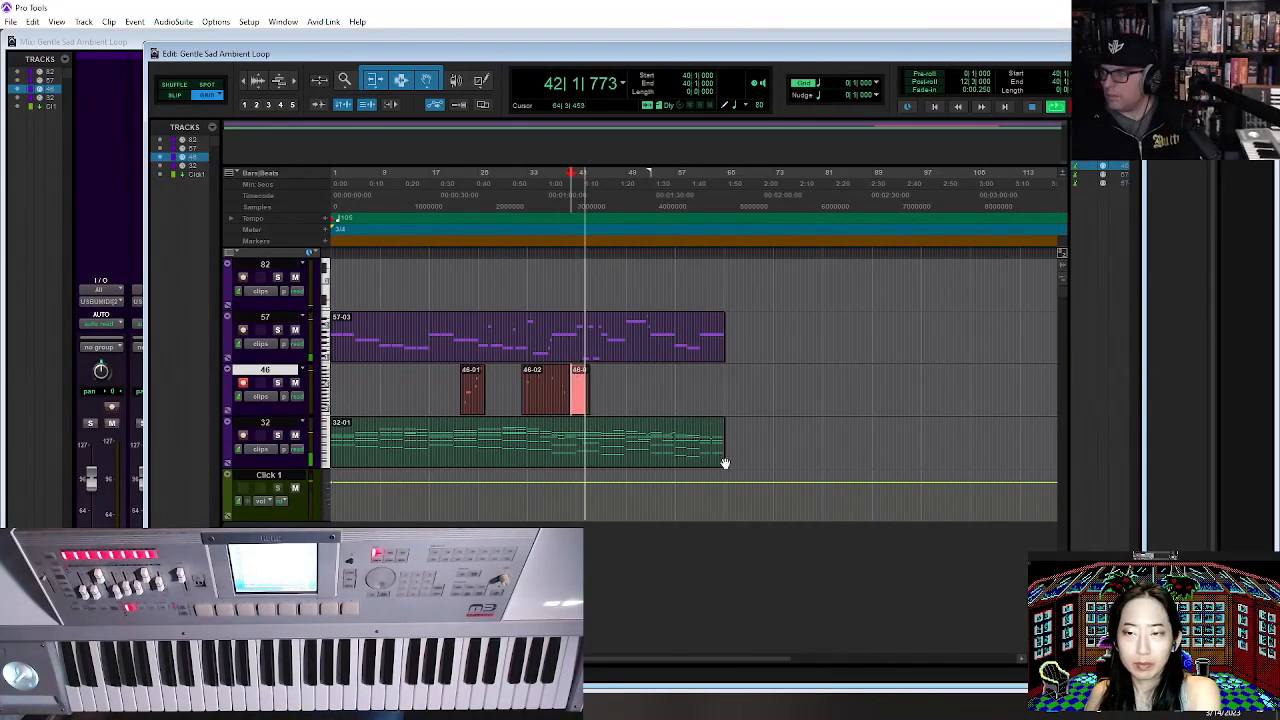
key("t")
key("t")
key("space")
left_click(730, 405)
key("Delete")
Record the next passage on track 46 from 39|2|000 to about bar 47.
left_click(690, 379)
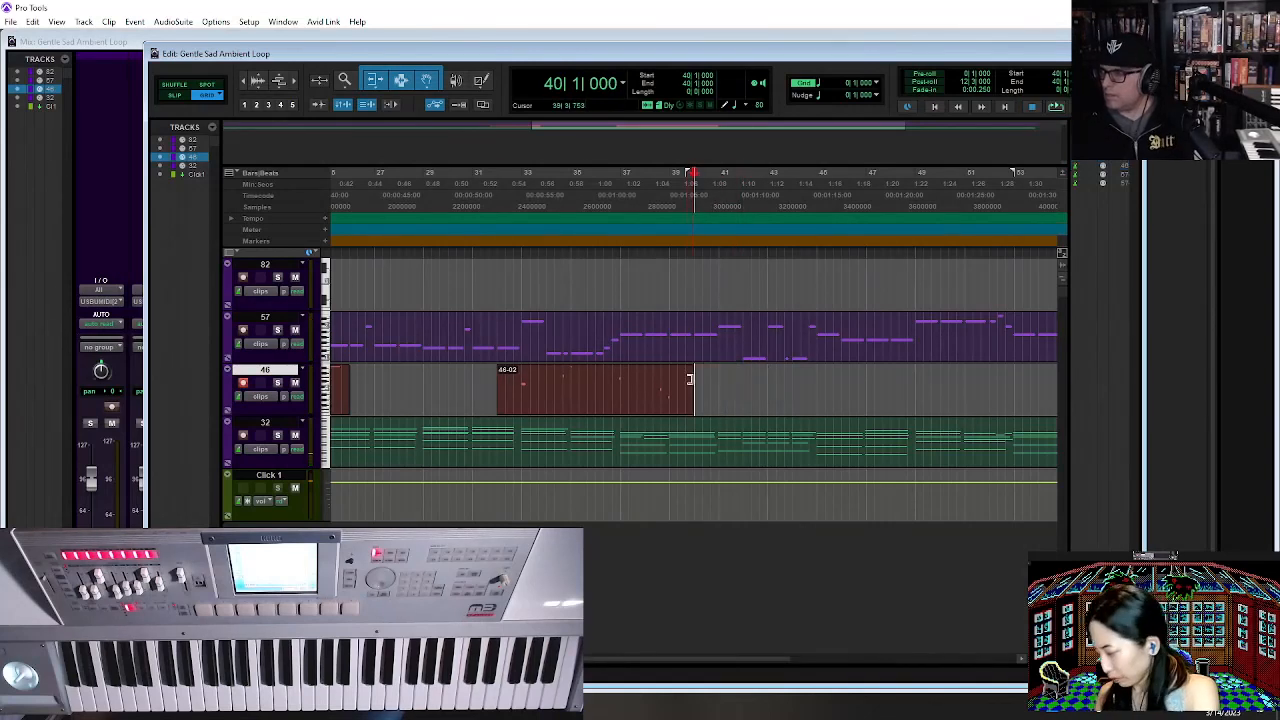
left_click(689, 379)
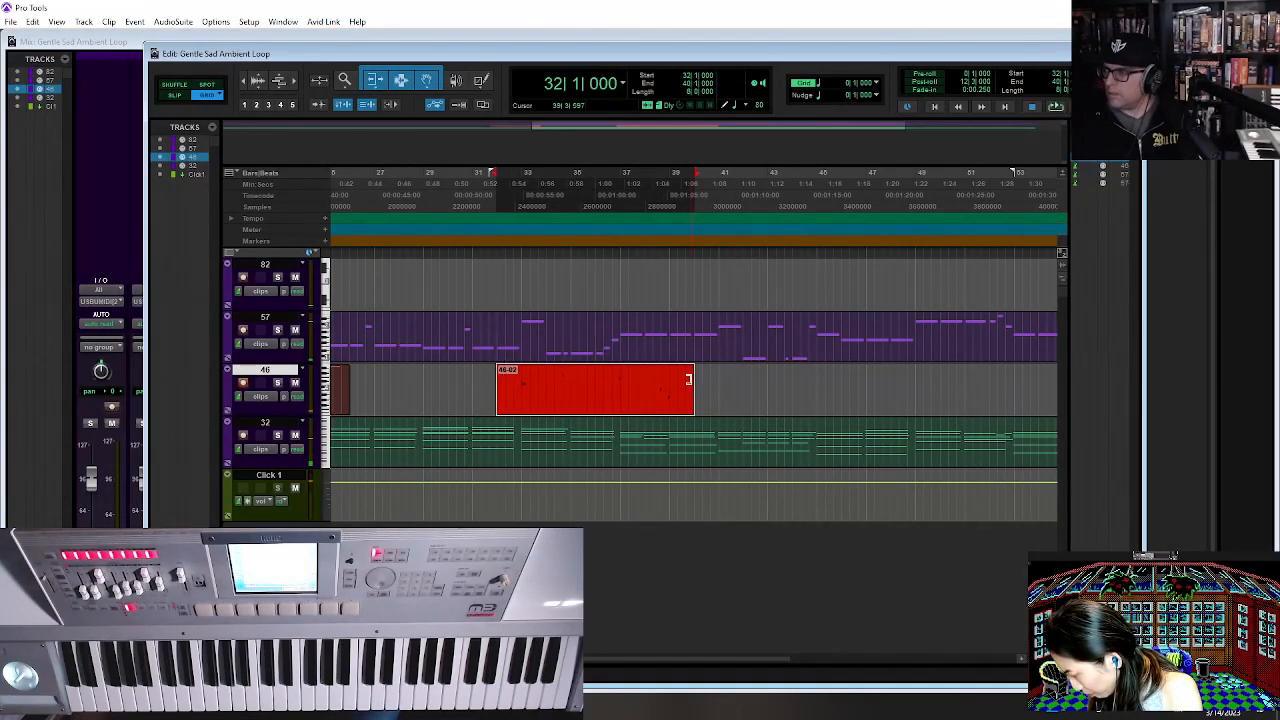
left_click(681, 382)
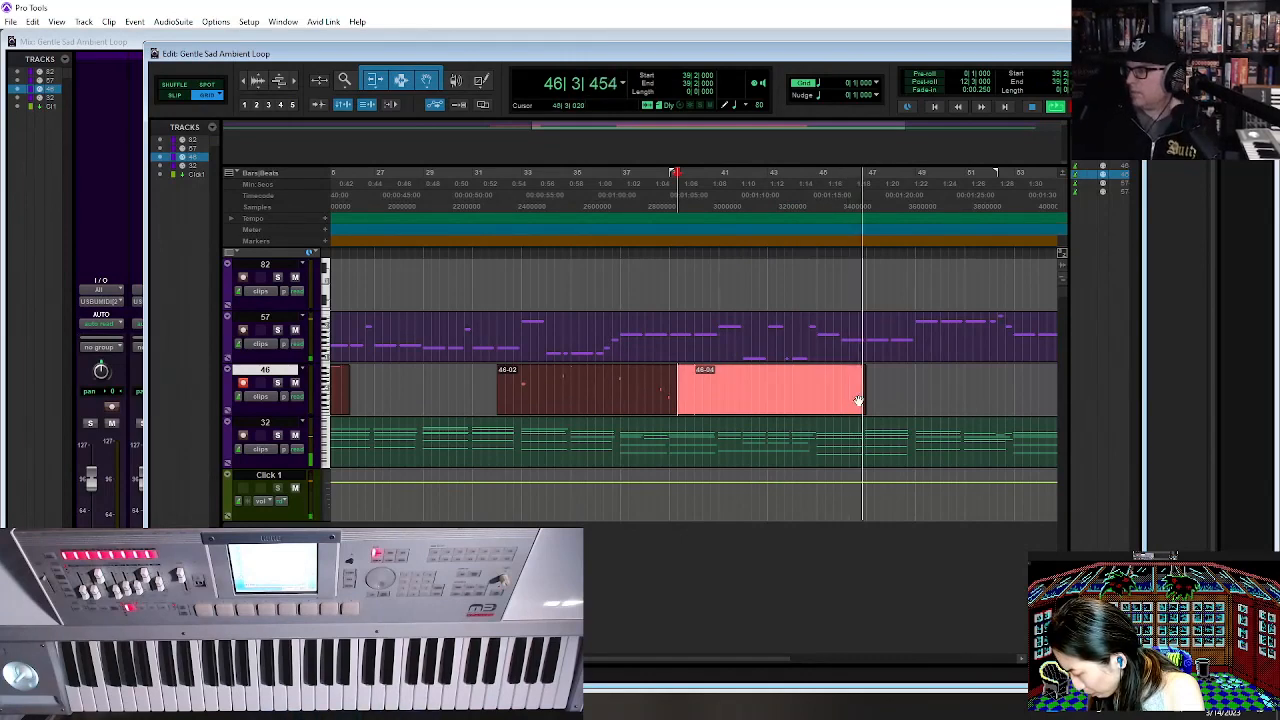
key("space")
Play track 57's part from 44|2|000, then solo the track to check the notes around bar 45.
left_click(802, 325)
key("ctrl+bracketright")
key("ctrl+bracketright")
key("ctrl+bracketright")
key("space")
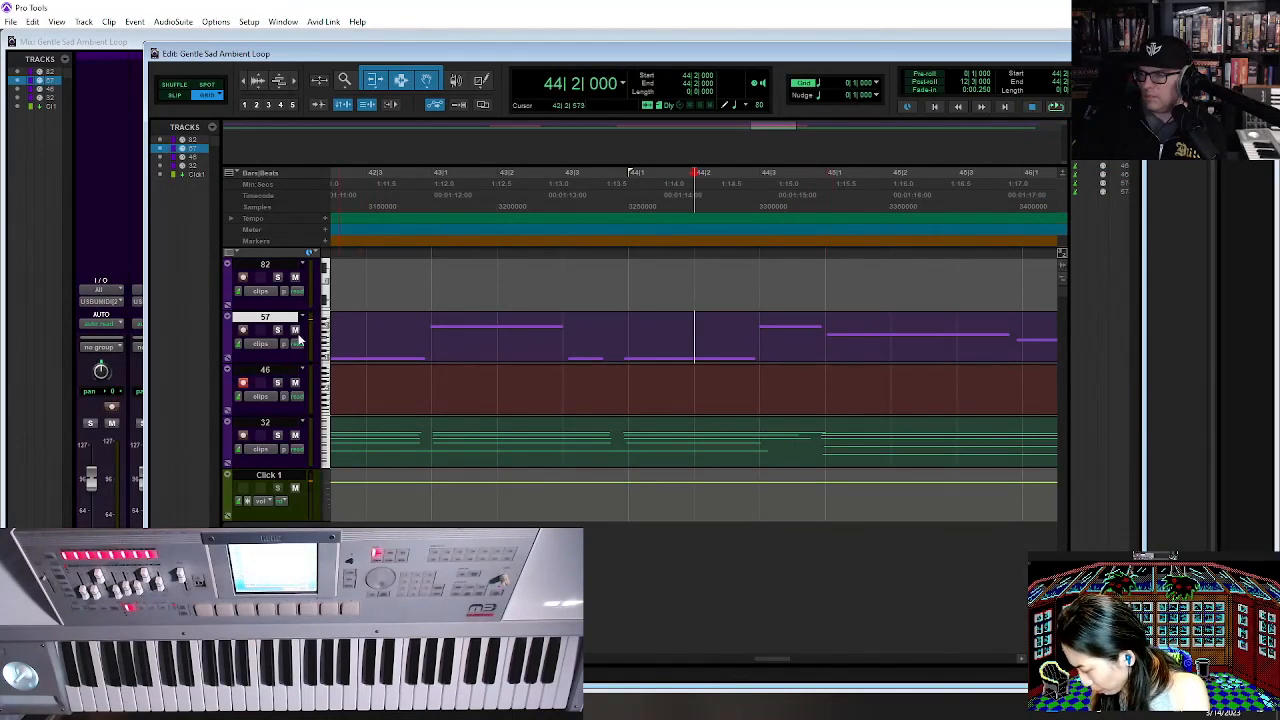
key("space")
left_click(278, 330)
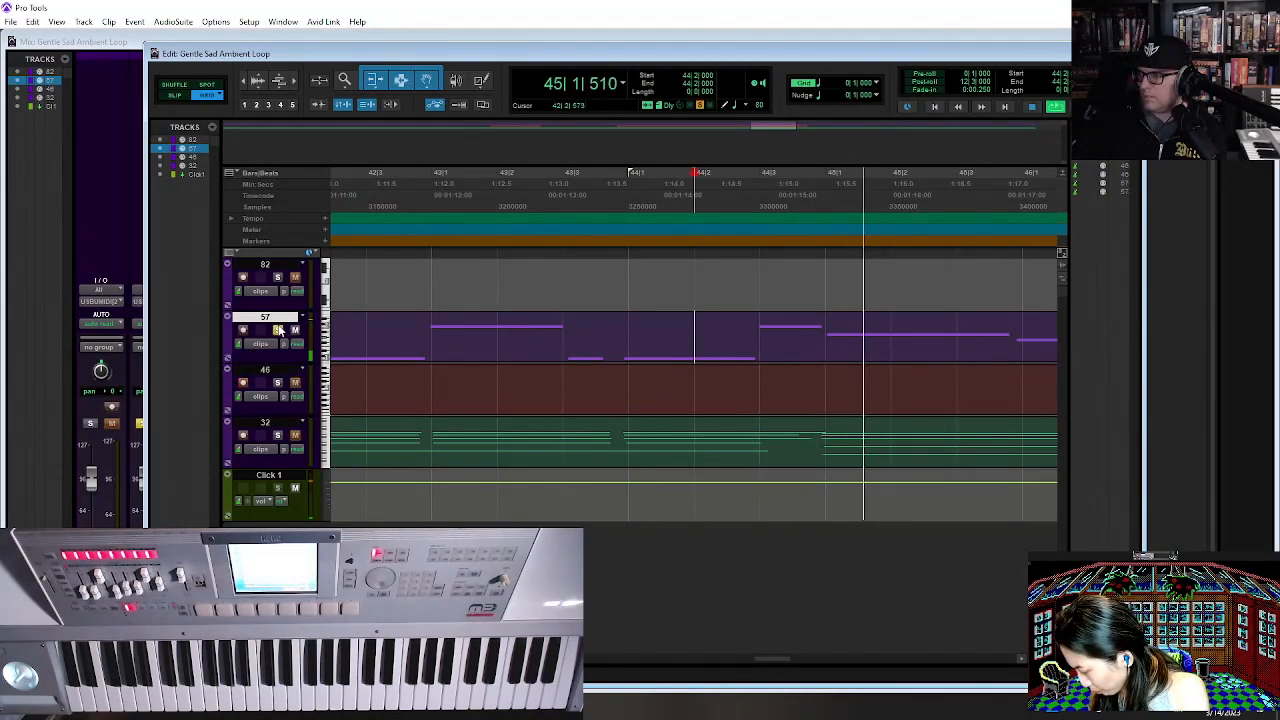
key("space")
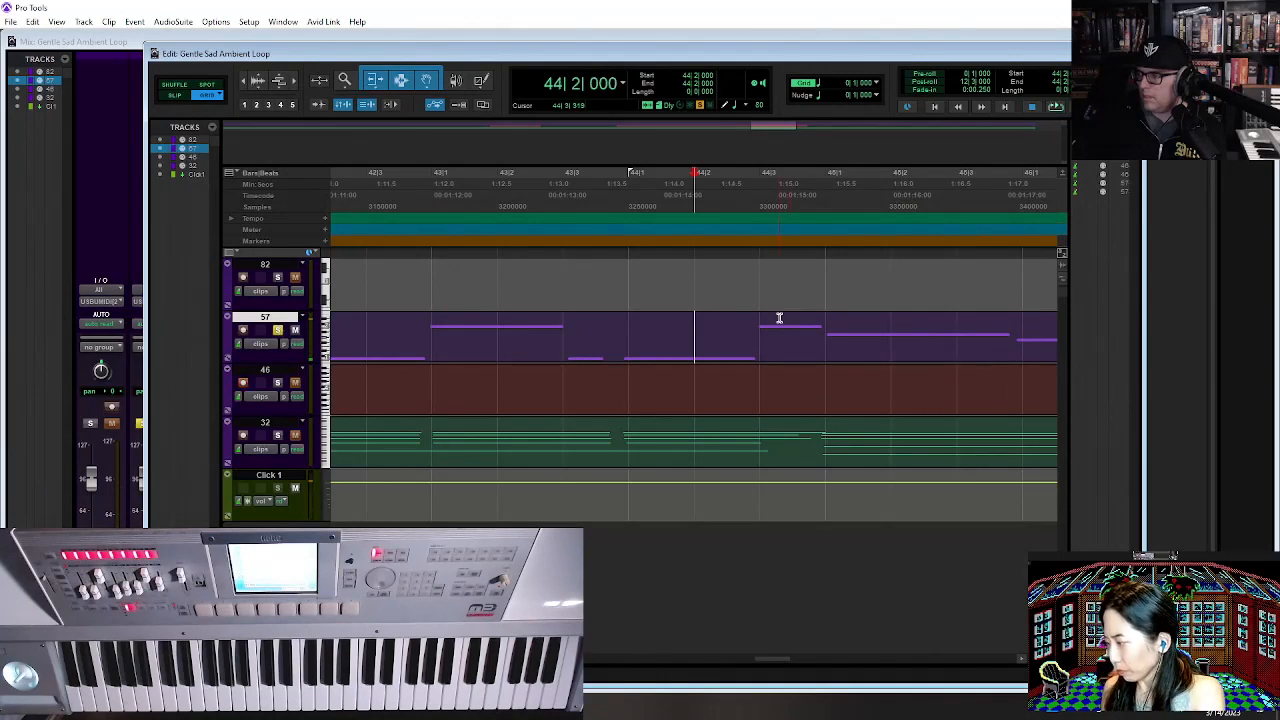
Lower track 57's note at bar 45 to the pitch of the note after it, then play unsoloed from 44|1|000.
double_click(867, 347)
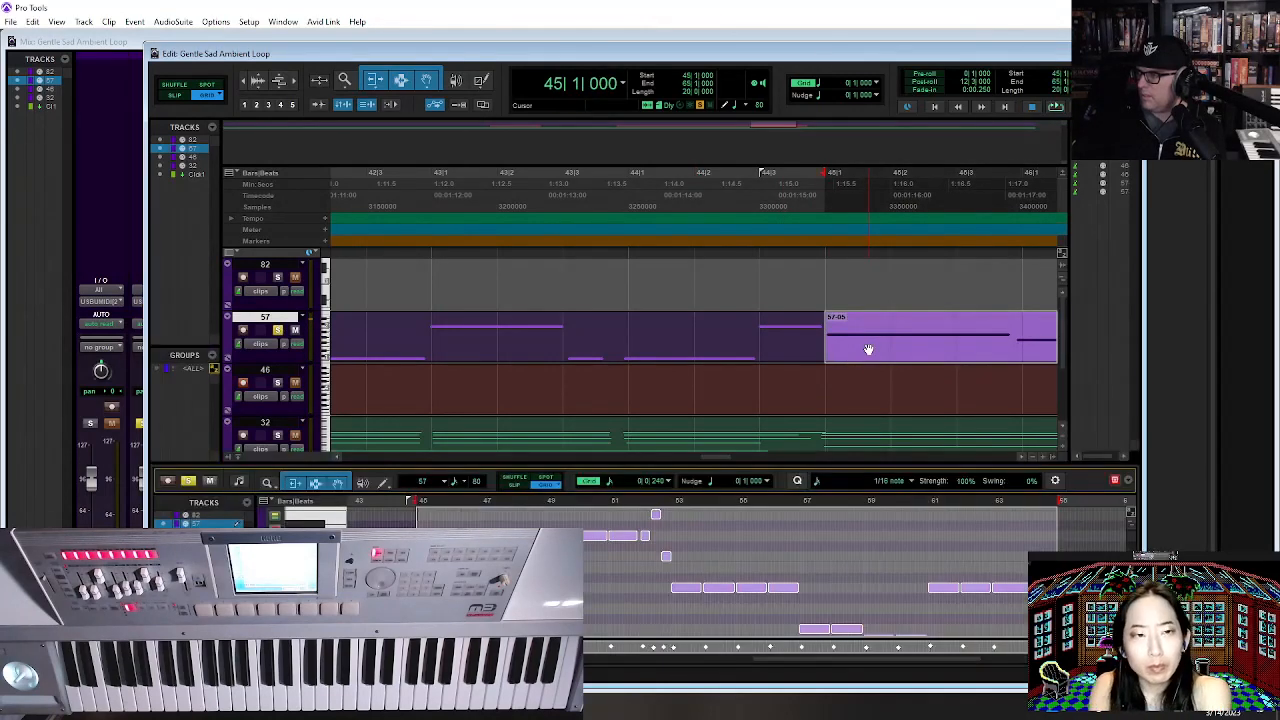
left_click(462, 565)
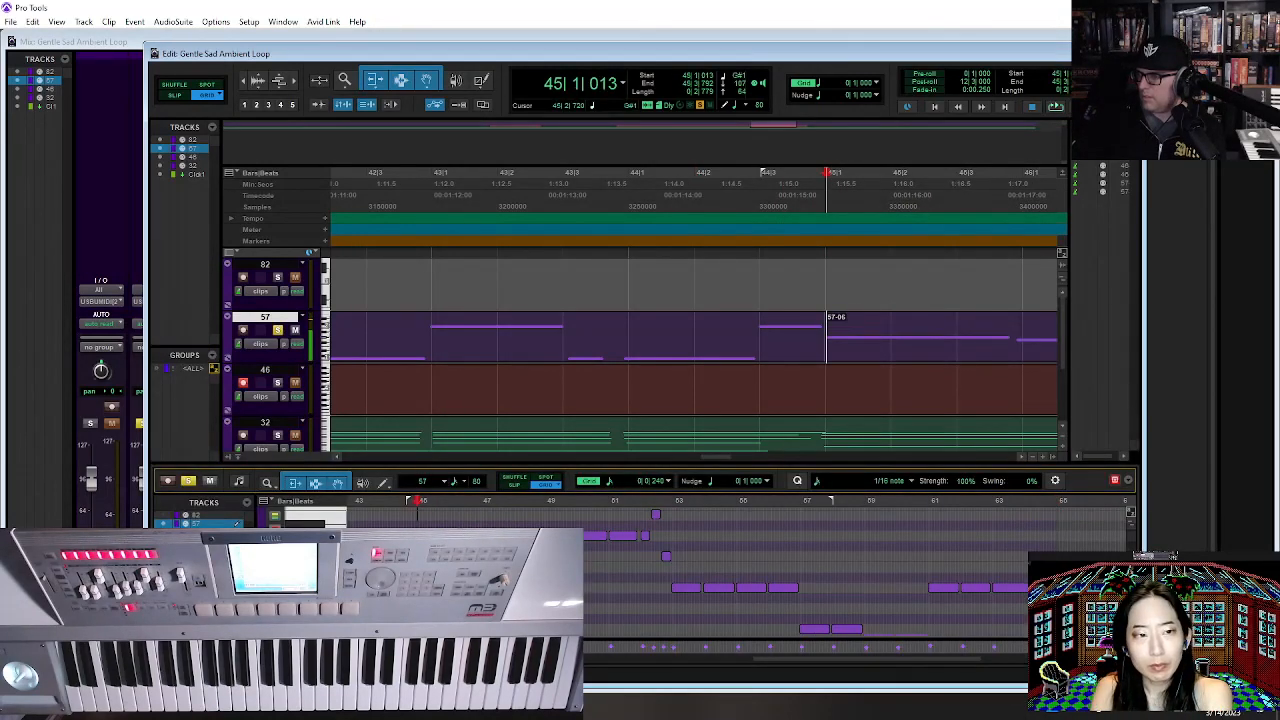
key("space")
key("space")
left_click(281, 328)
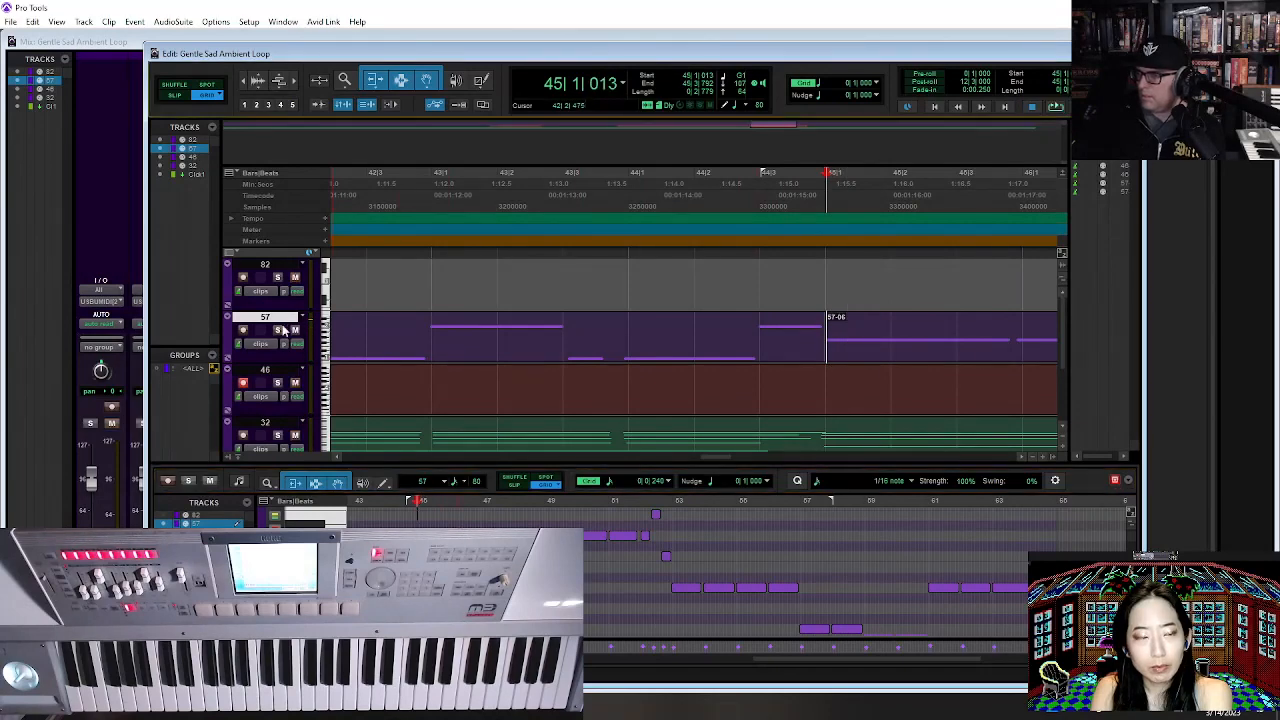
left_click(672, 348)
left_click(604, 331)
key("space")
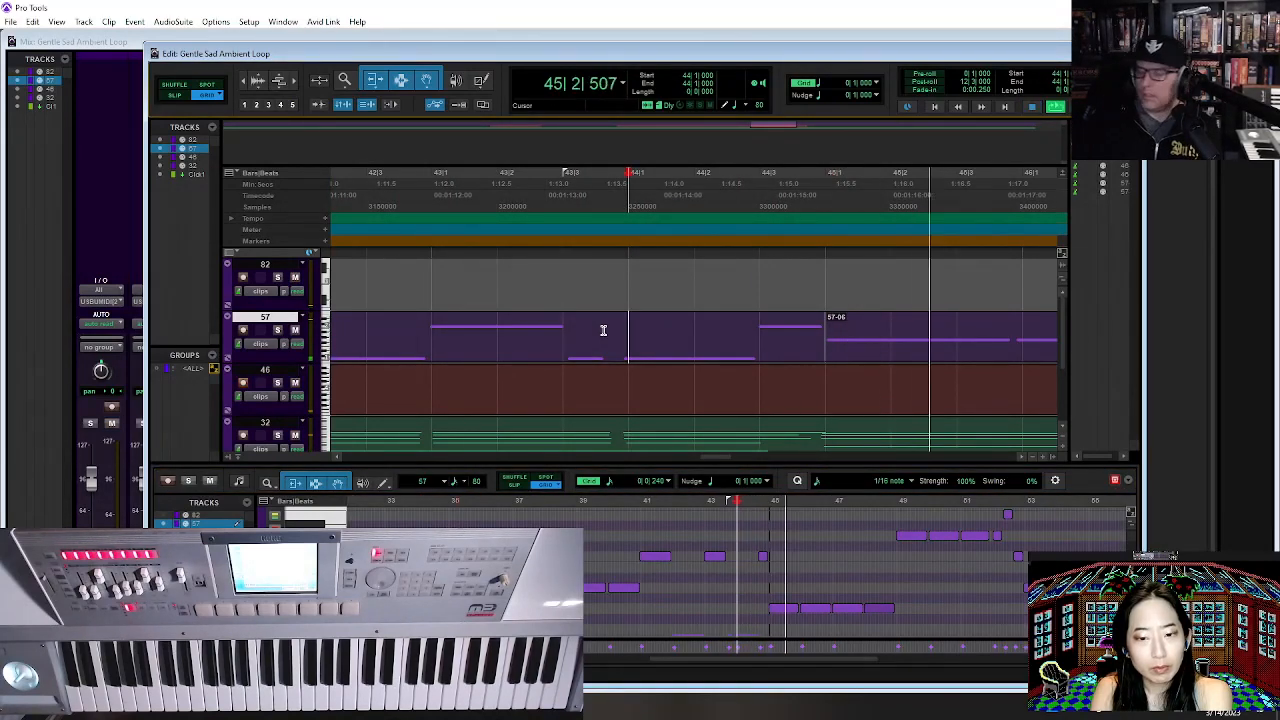
Mute the click, record on track 46 from 51|2|000, and trim the new clip to bars 54 to 62.
scroll(620, 323, "down", 3)
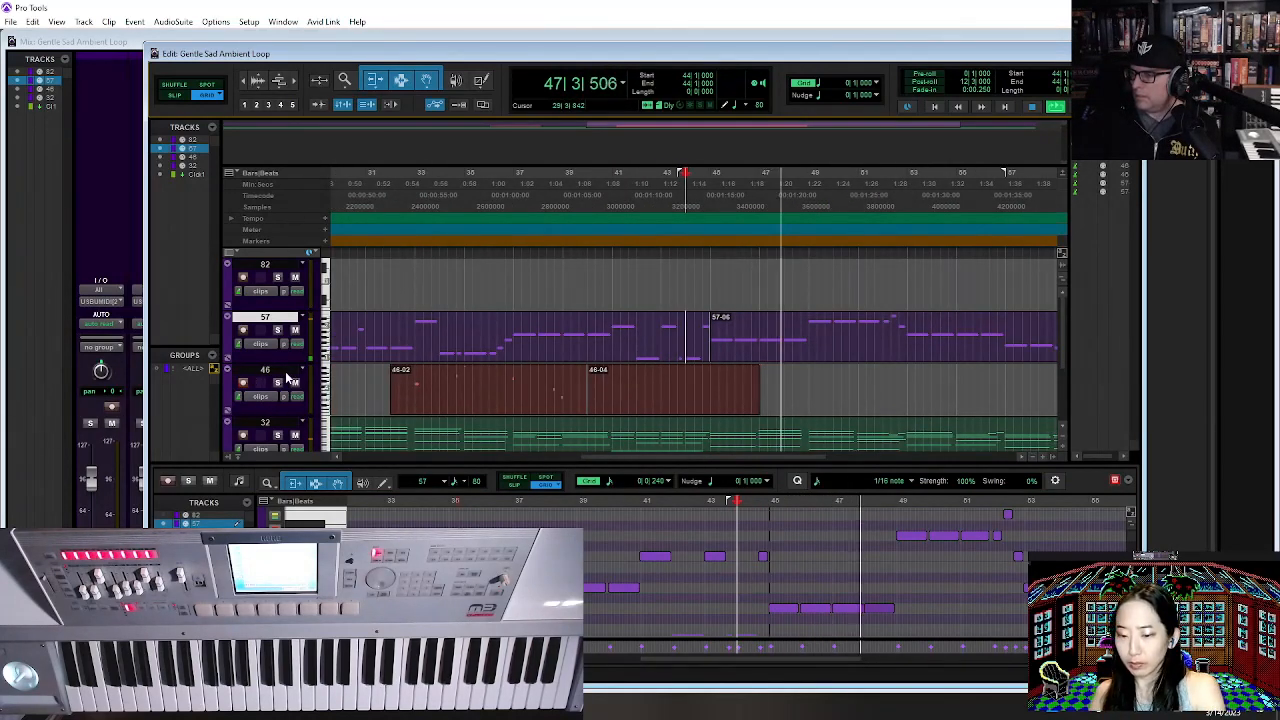
scroll(534, 292, "down", 1)
scroll(705, 315, "down", 1)
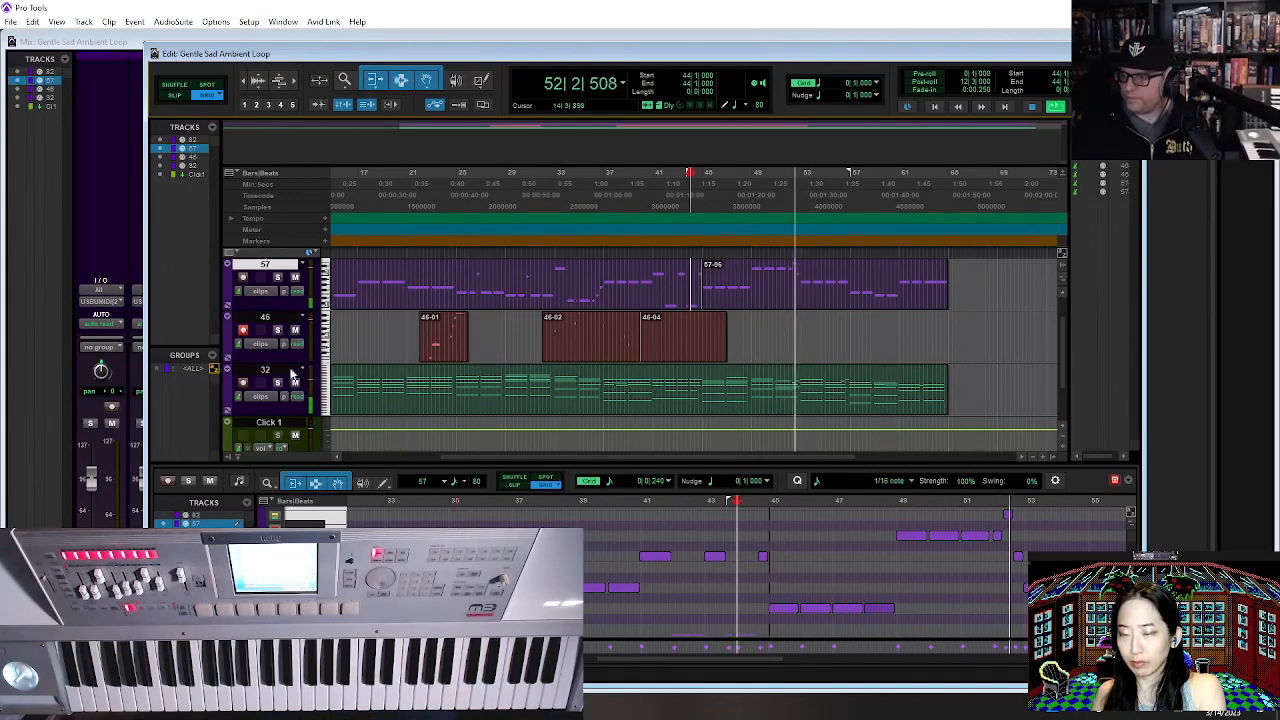
left_click(294, 436)
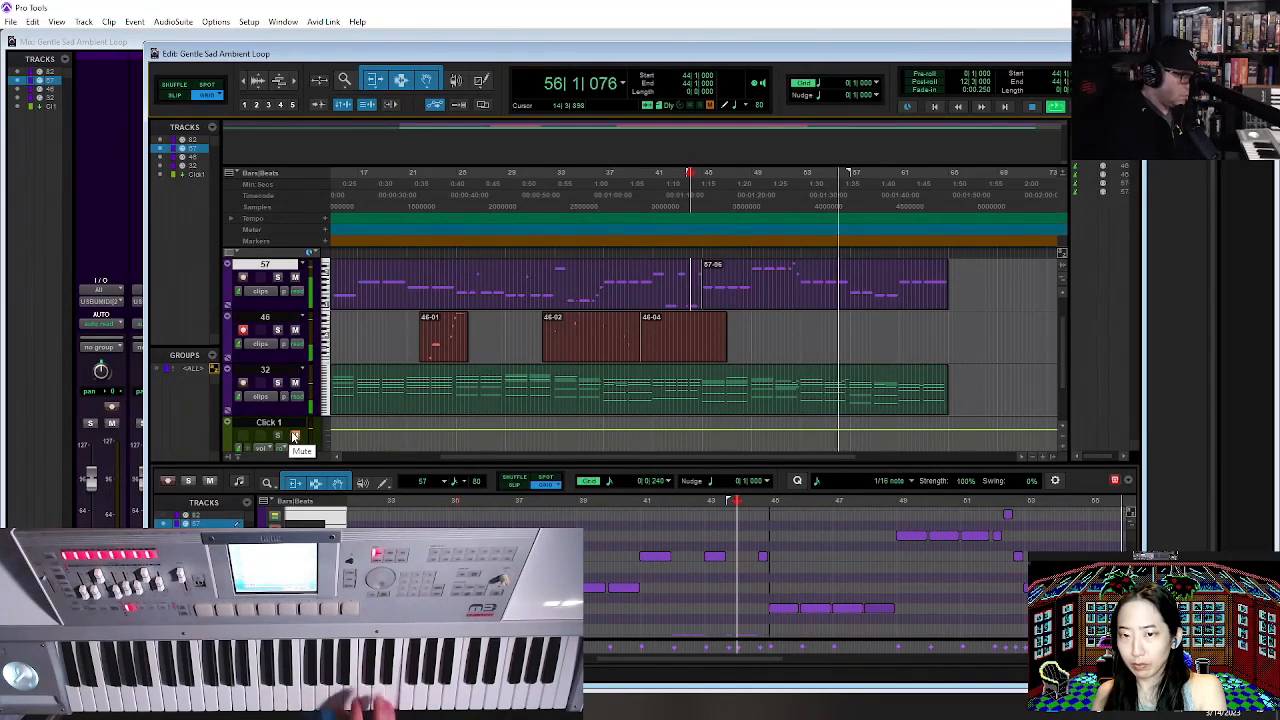
left_click(771, 203)
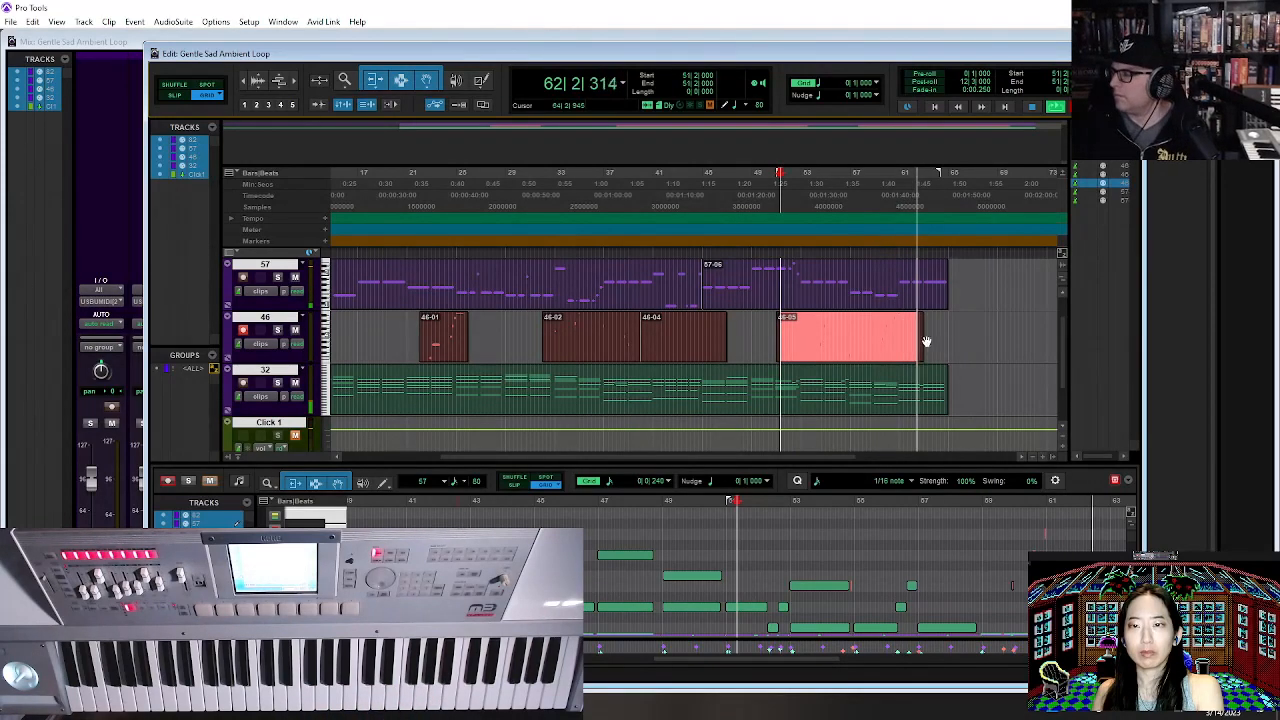
key("space")
scroll(614, 337, "up", 3)
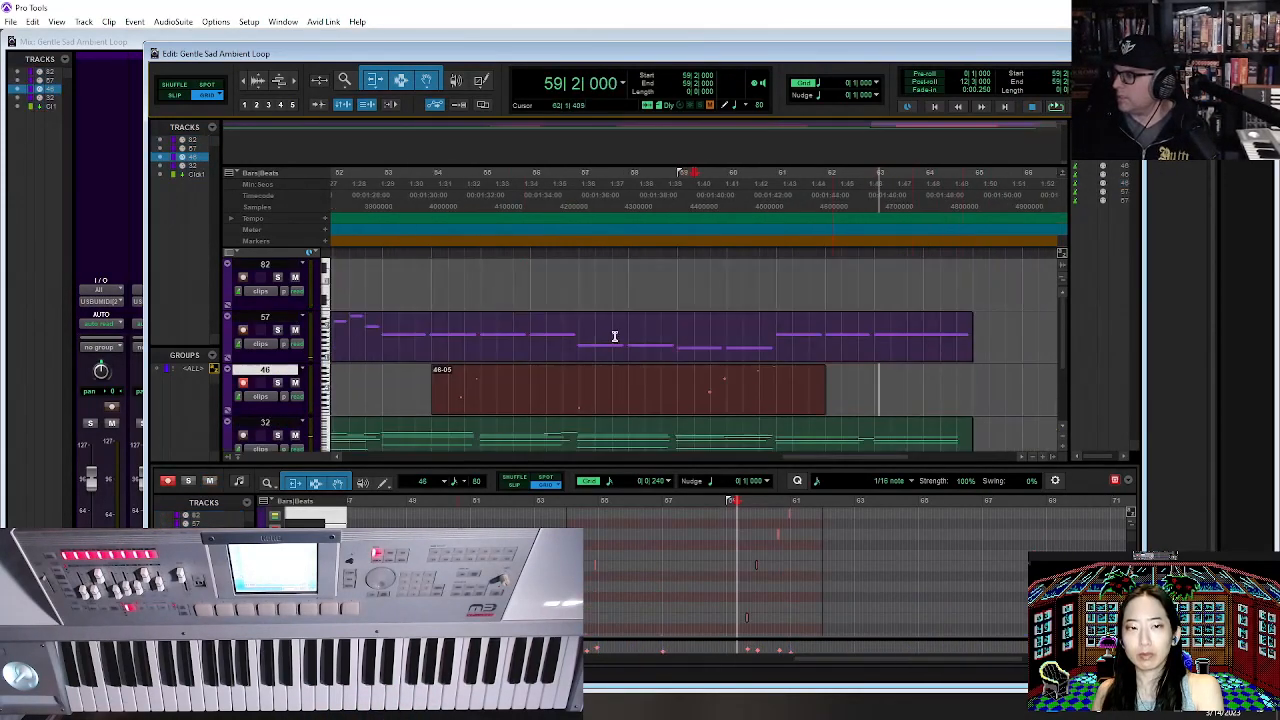
scroll(551, 363, "down", 1)
Audition the new track 46 clip from 54|2|000 and quantize its notes to a 1/4 note grid.
left_click(450, 321)
key("space")
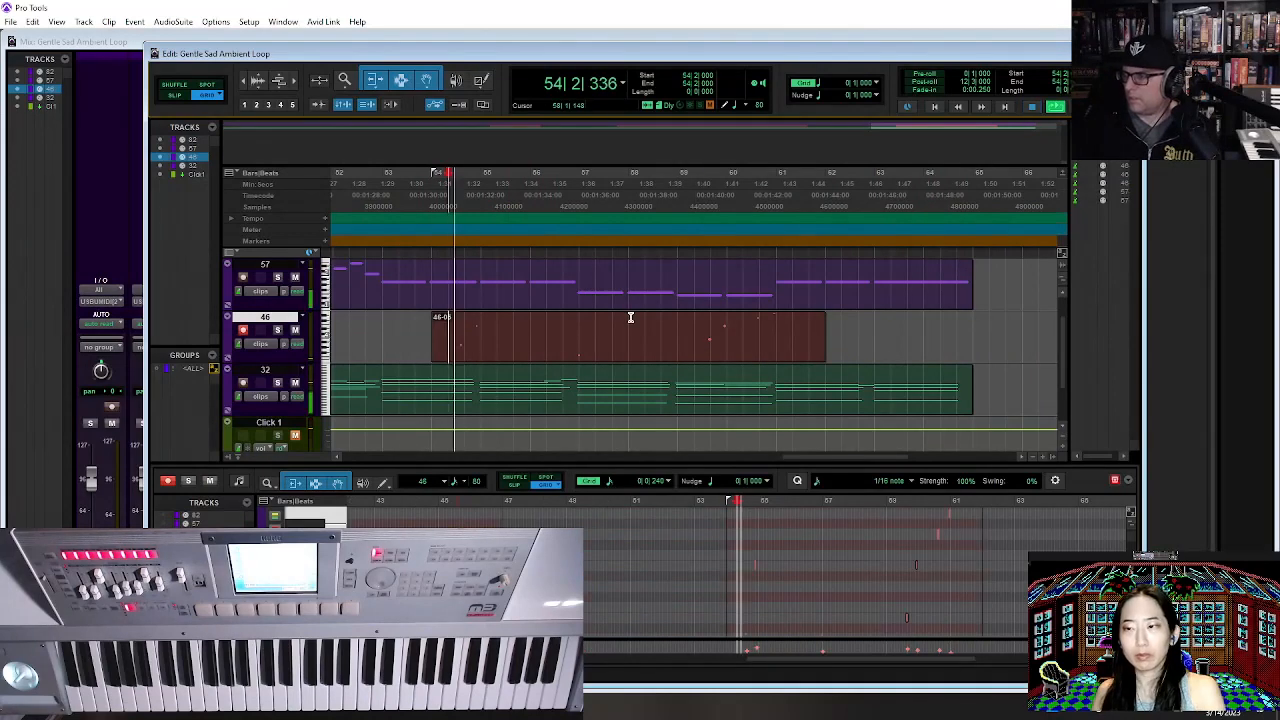
scroll(631, 317, "up", 1)
key("space")
left_click(760, 556)
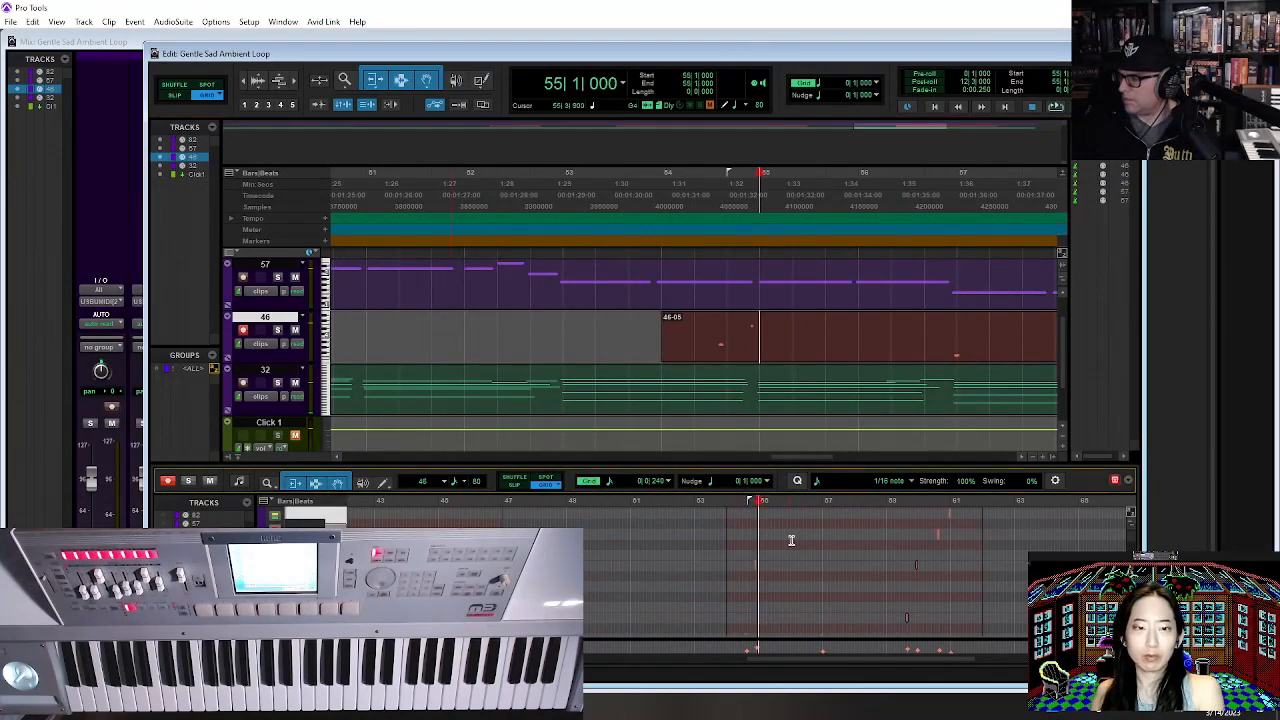
scroll(790, 538, "up", 3)
left_click(746, 357)
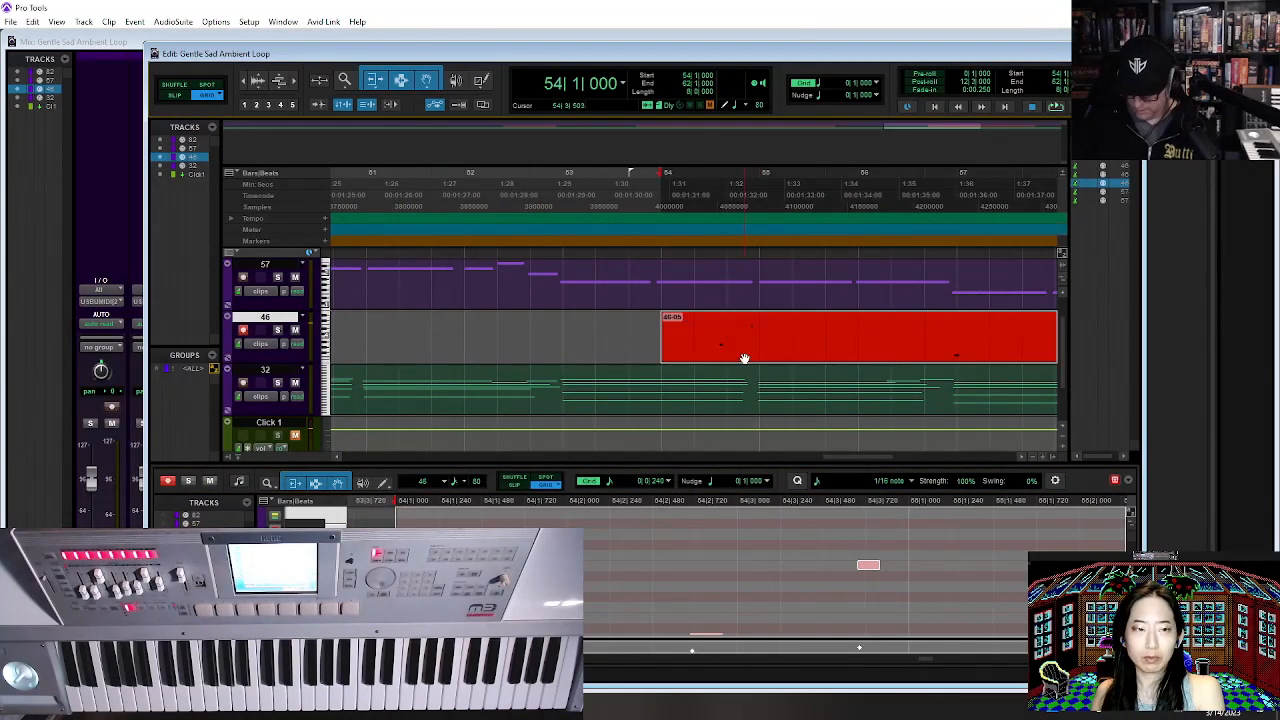
key("alt+0")
left_click(577, 335)
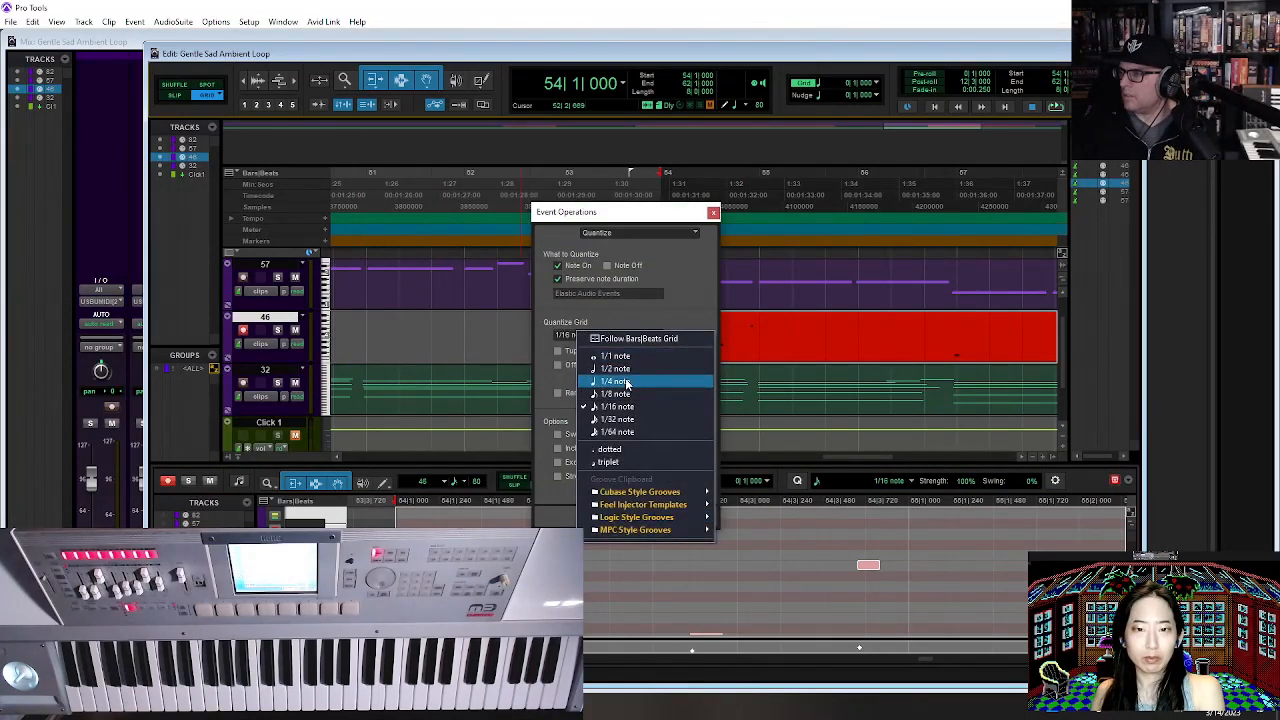
left_click(627, 384)
left_click(706, 520)
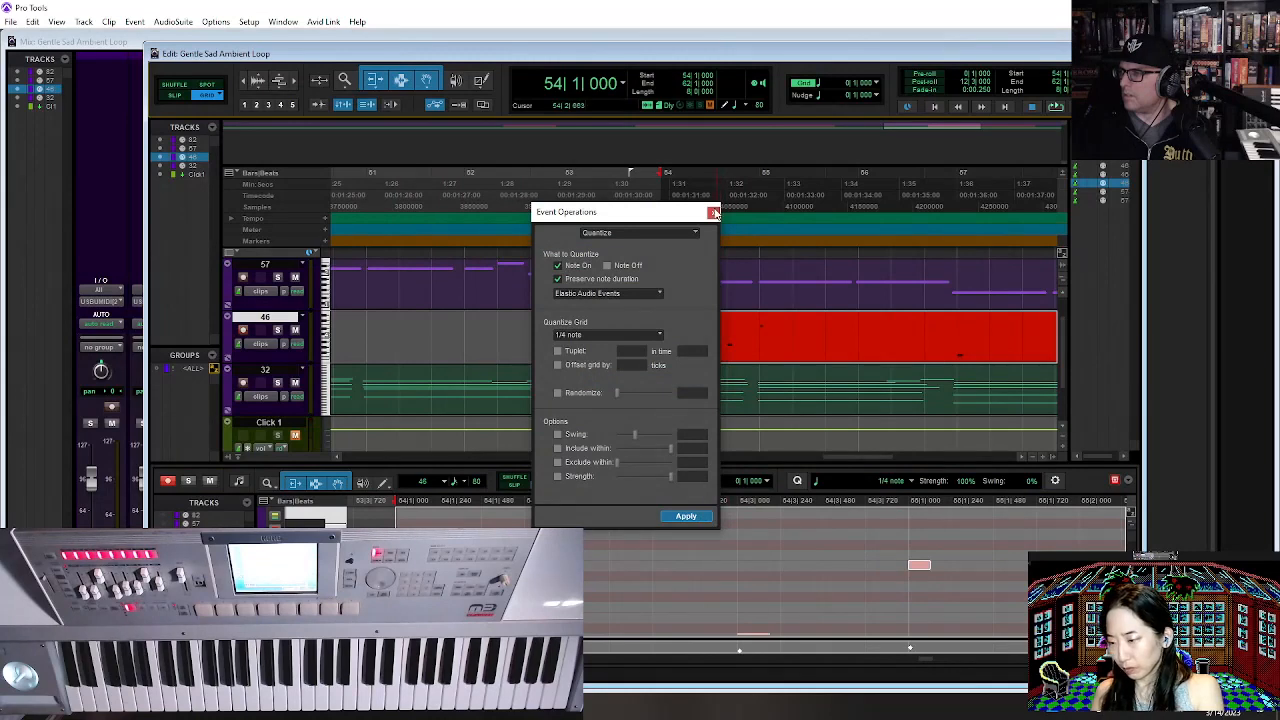
left_click(714, 213)
Play back the quantized track 46 clip and cut the first beat of bar 57 out of it.
key("space")
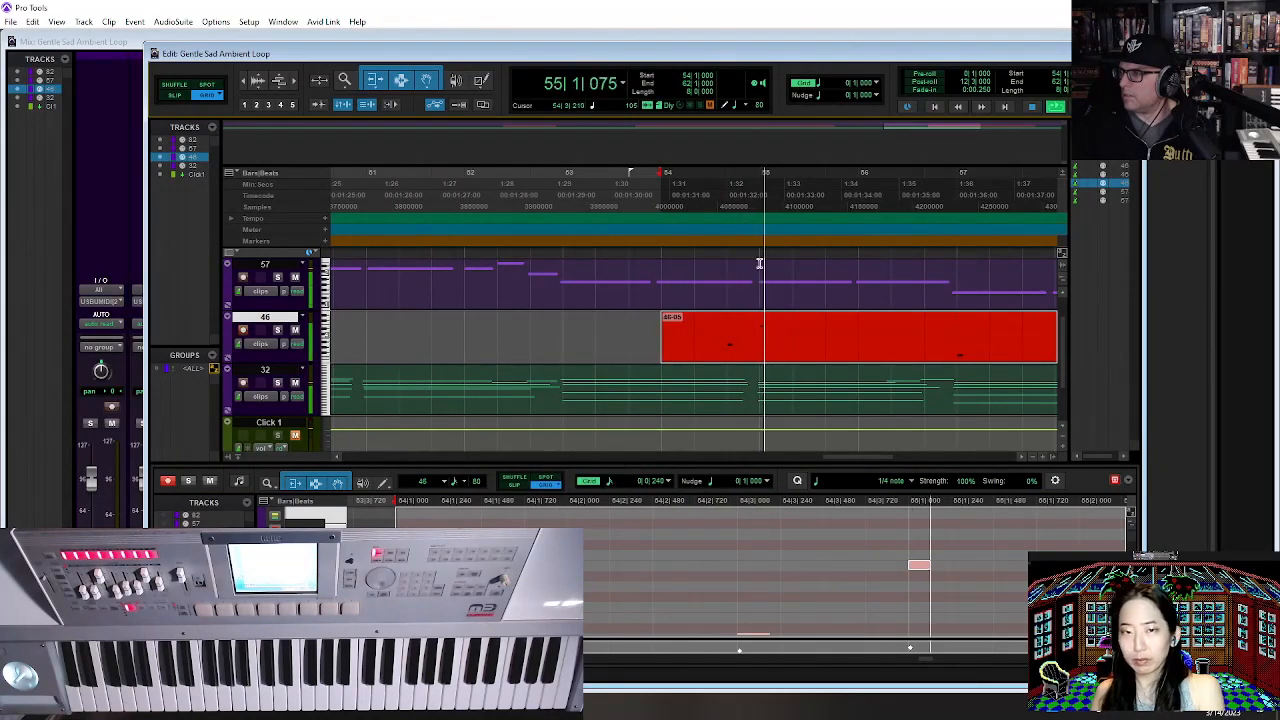
key("r")
key("r")
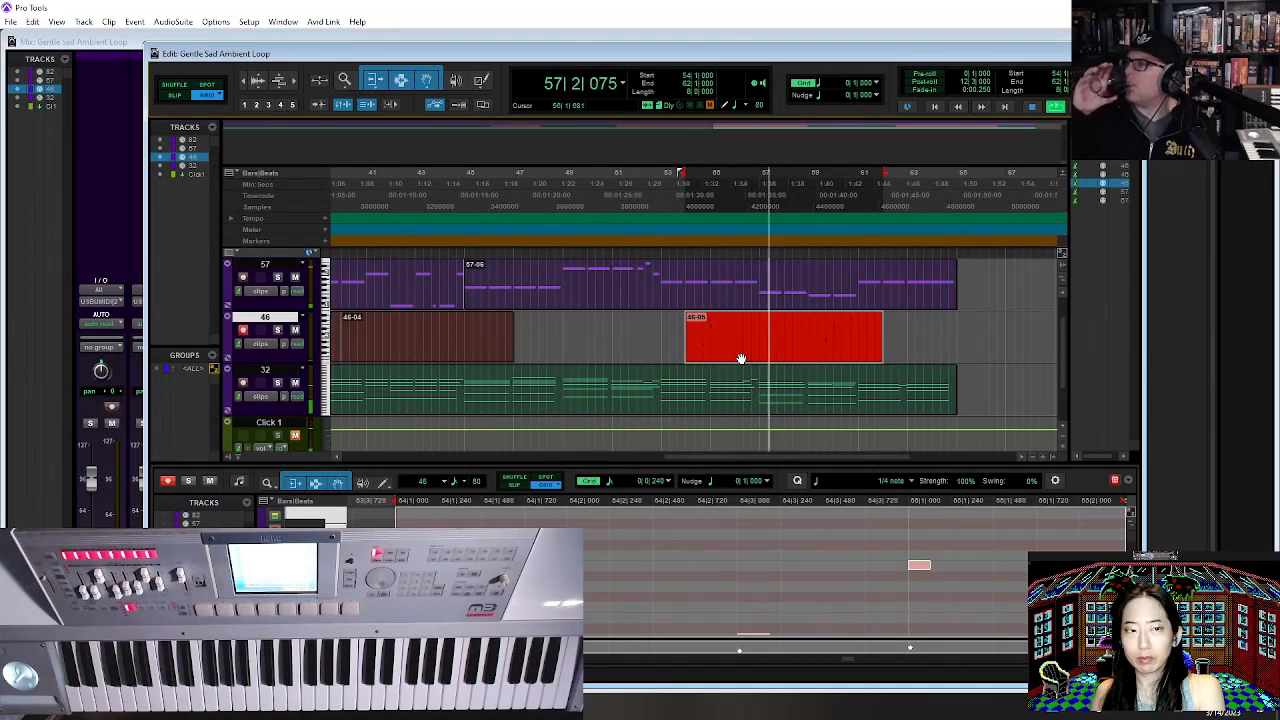
key("space")
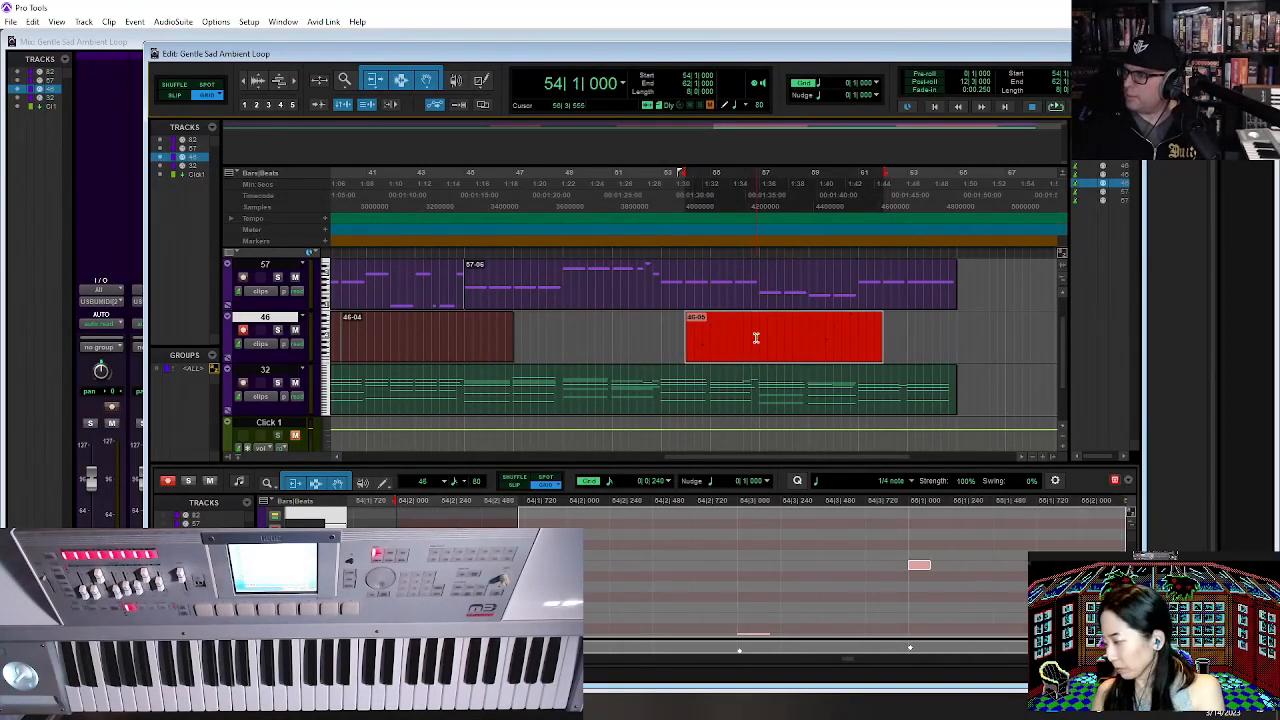
left_click(760, 325)
key("ctrl+e")
key("space")
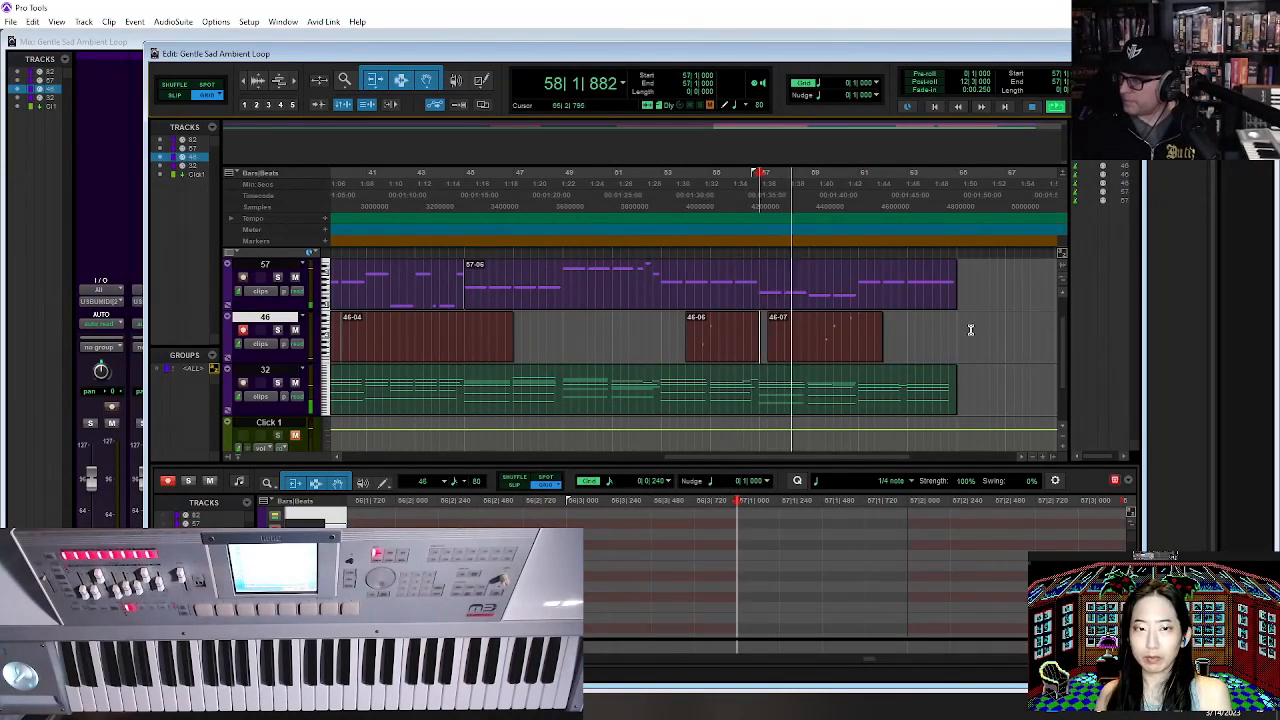
Consolidate all of track 46's clips into one continuous clip from bar 1 to bar 65.
key("ctrl+[")
left_click_drag(825, 330, 73, 322)
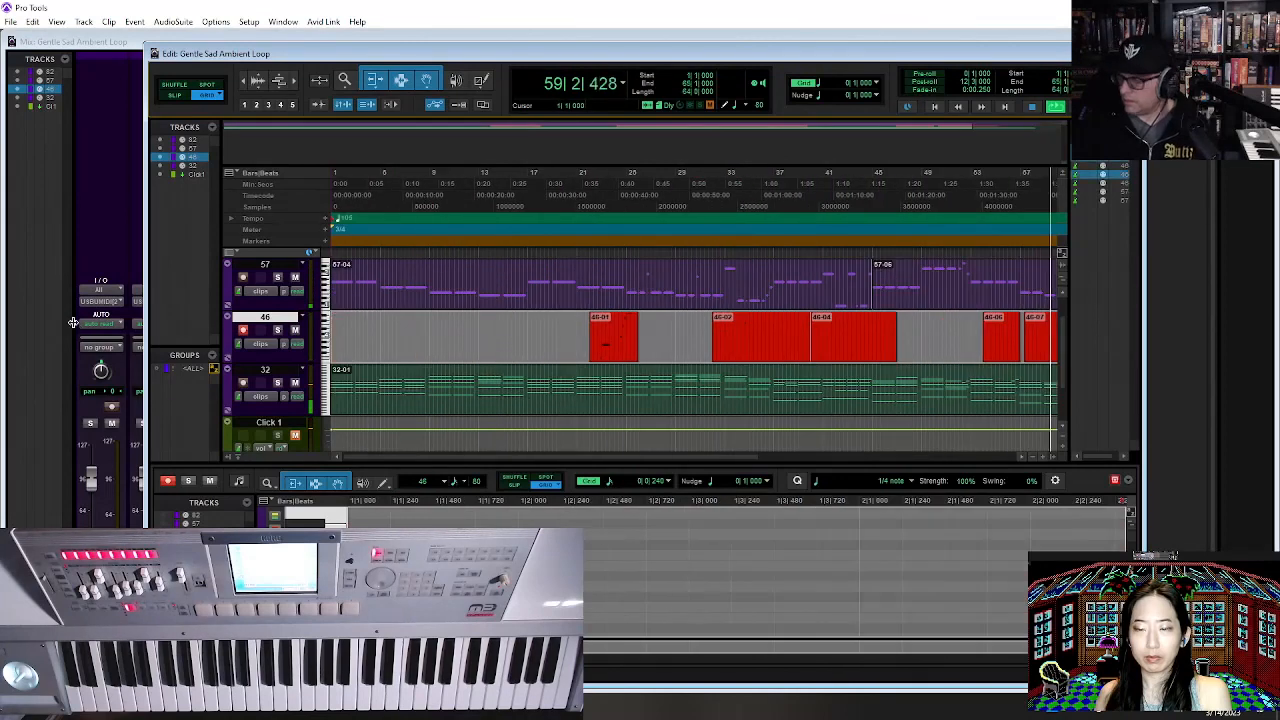
key("alt+shift+3")
key("ctrl+[")
key("ctrl+[")
key("ctrl+]")
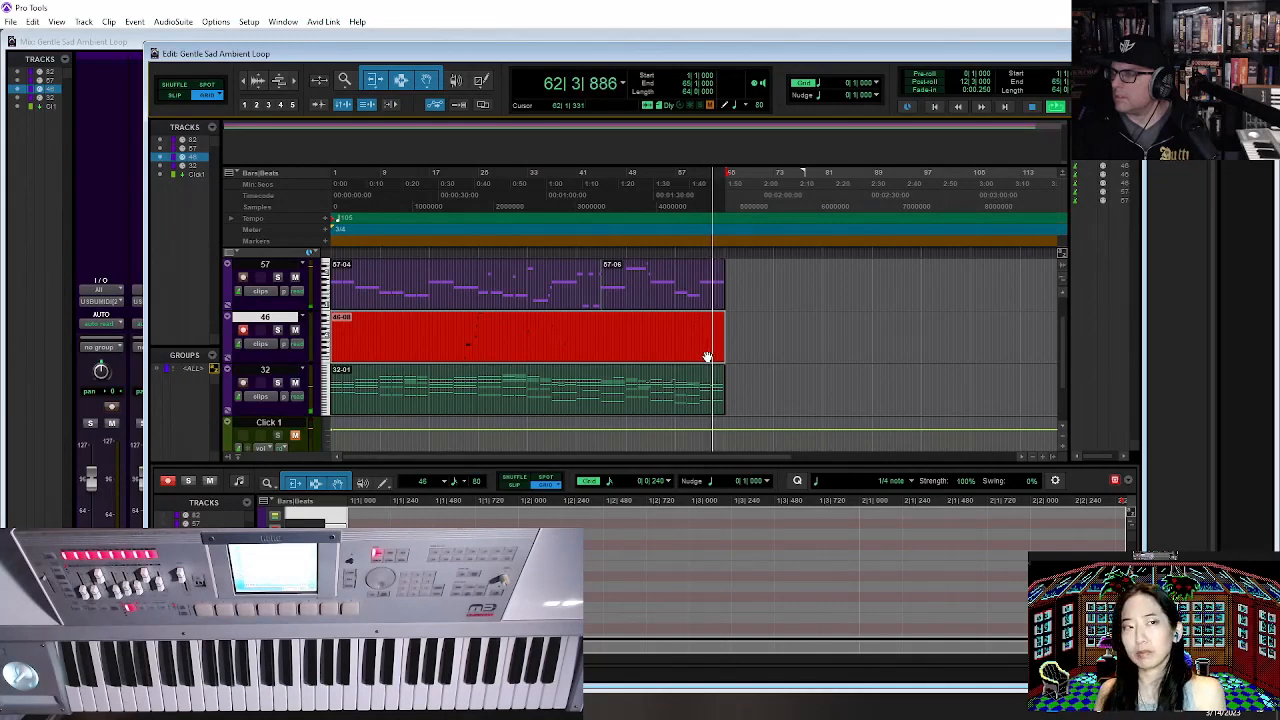
Duplicate the clips of tracks 57, 46 and 32 together so the copies start at bar 65.
left_click(628, 292)
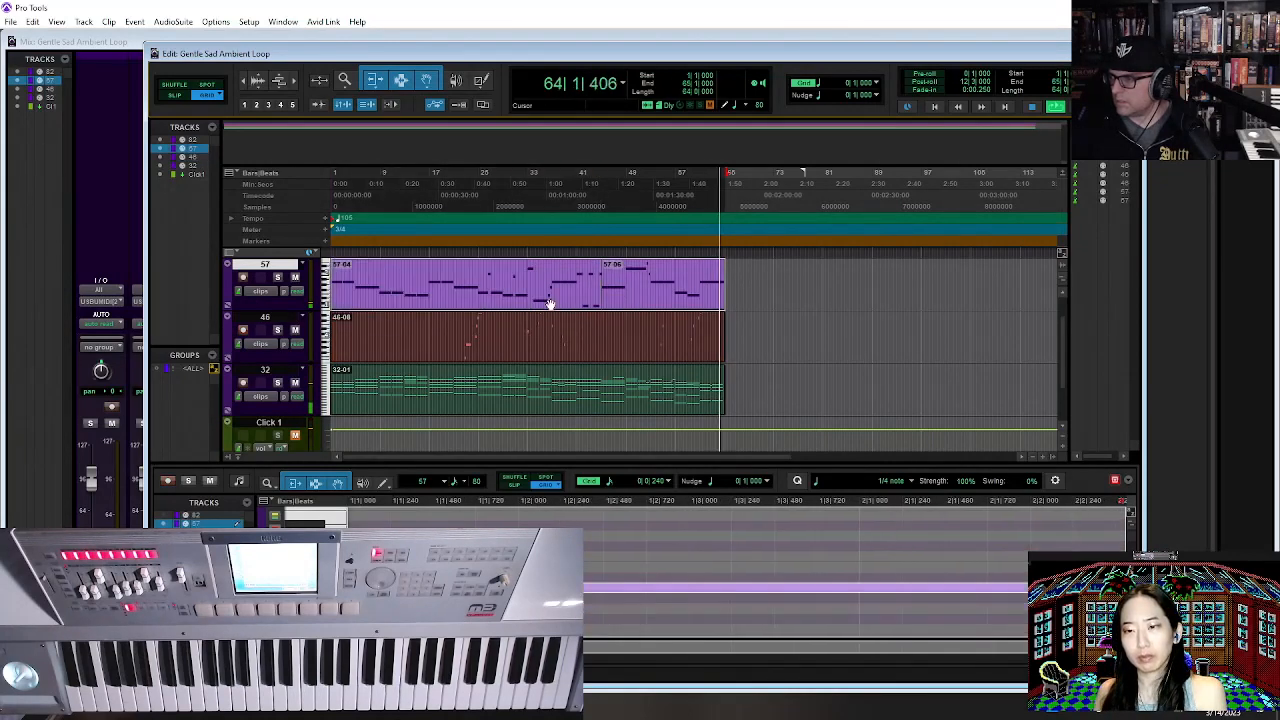
left_click(543, 347, "shift")
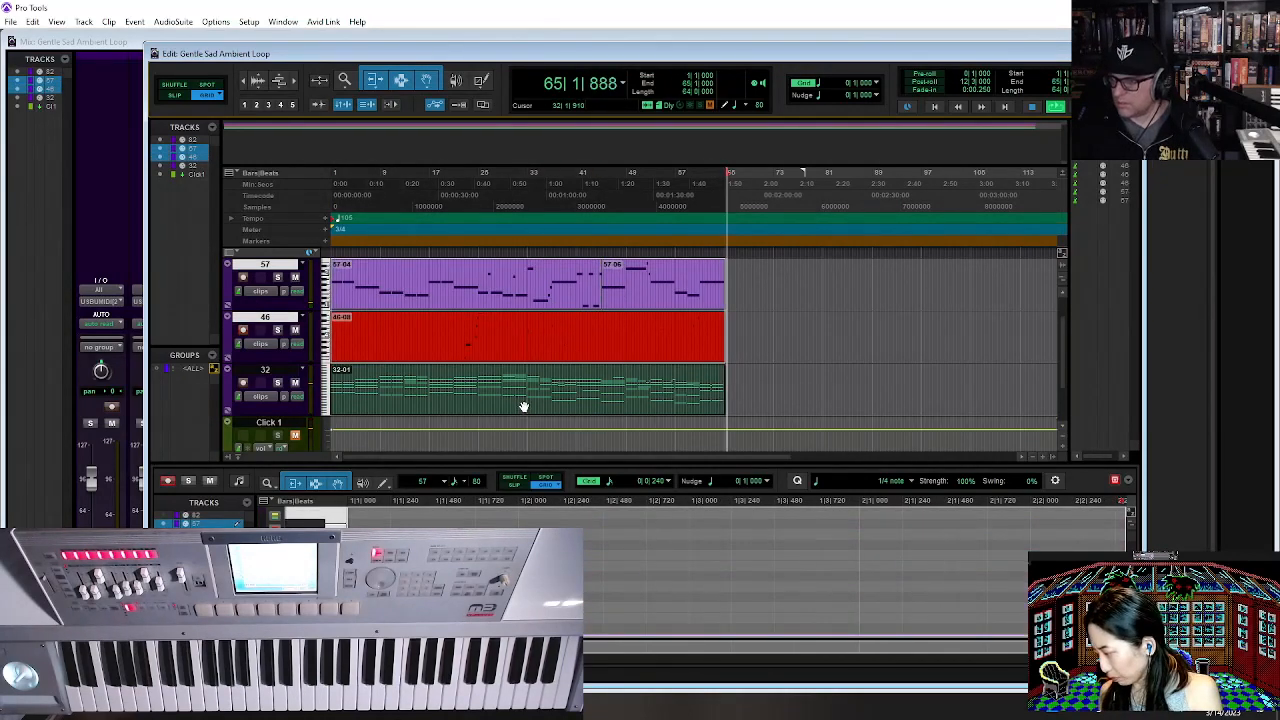
left_click(522, 407, "shift")
key("ctrl+d")
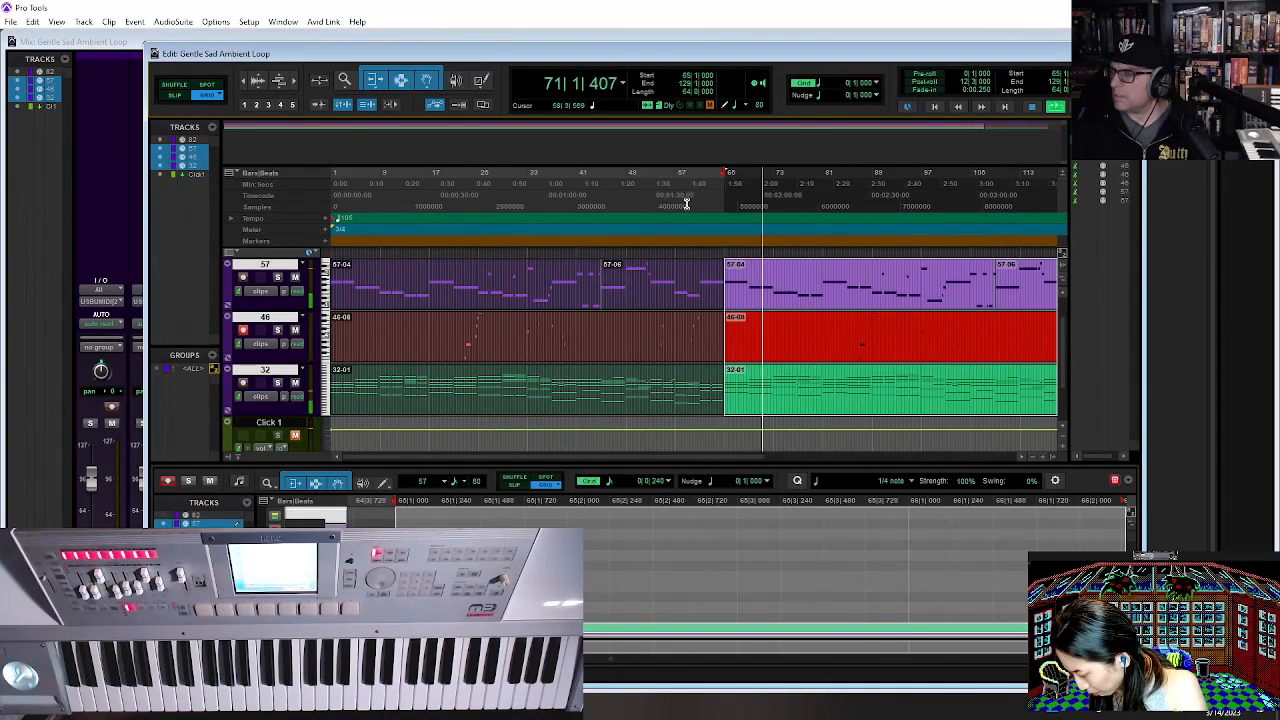
Play the duplicated arrangement back from bar 1 and stop it at bar 25.
key("space")
key("space")
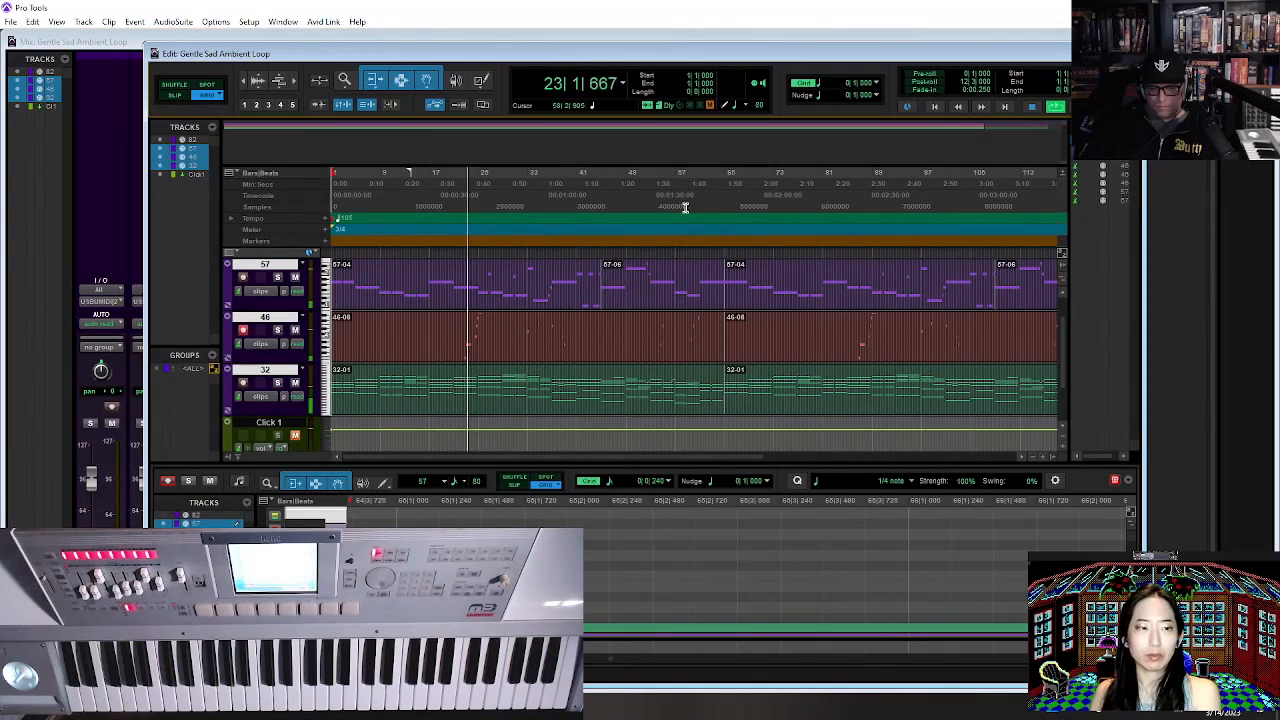
left_click(472, 333)
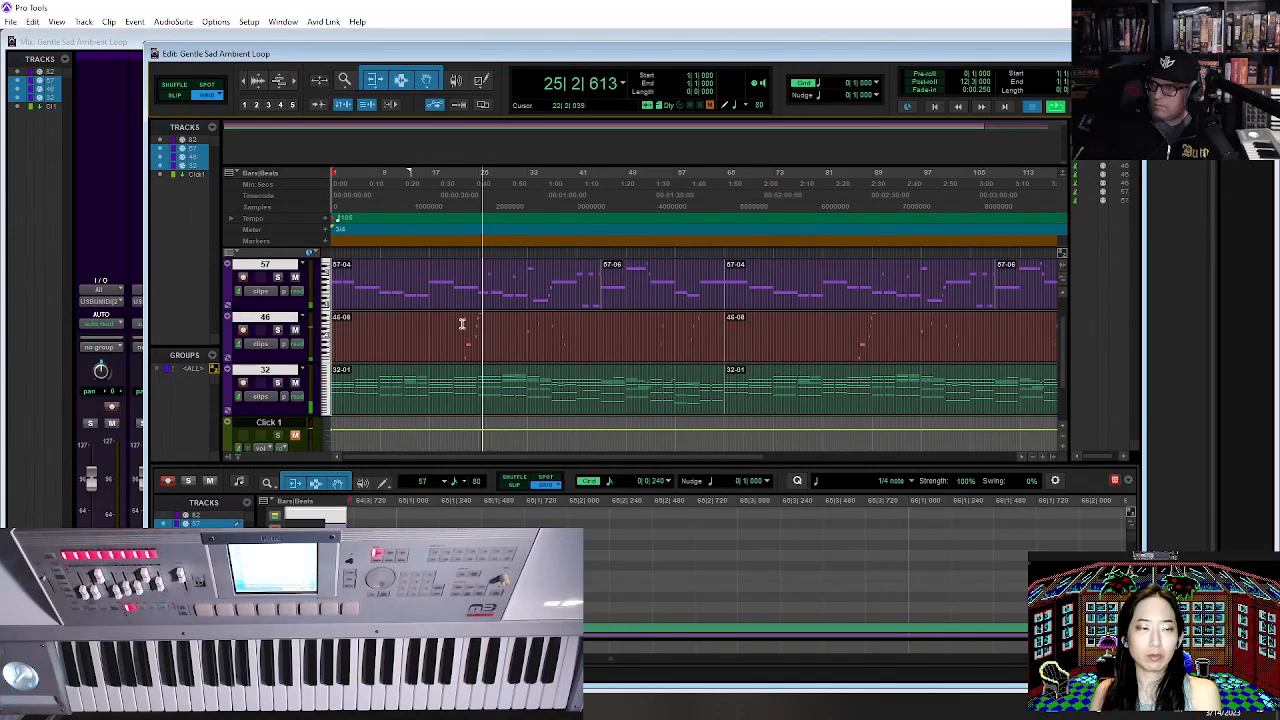
key("space")
Audition track 46's part from 22|3|000 to locate the short notes just before bar 23.
key("ctrl+]")
key("ctrl+]")
left_click(743, 352)
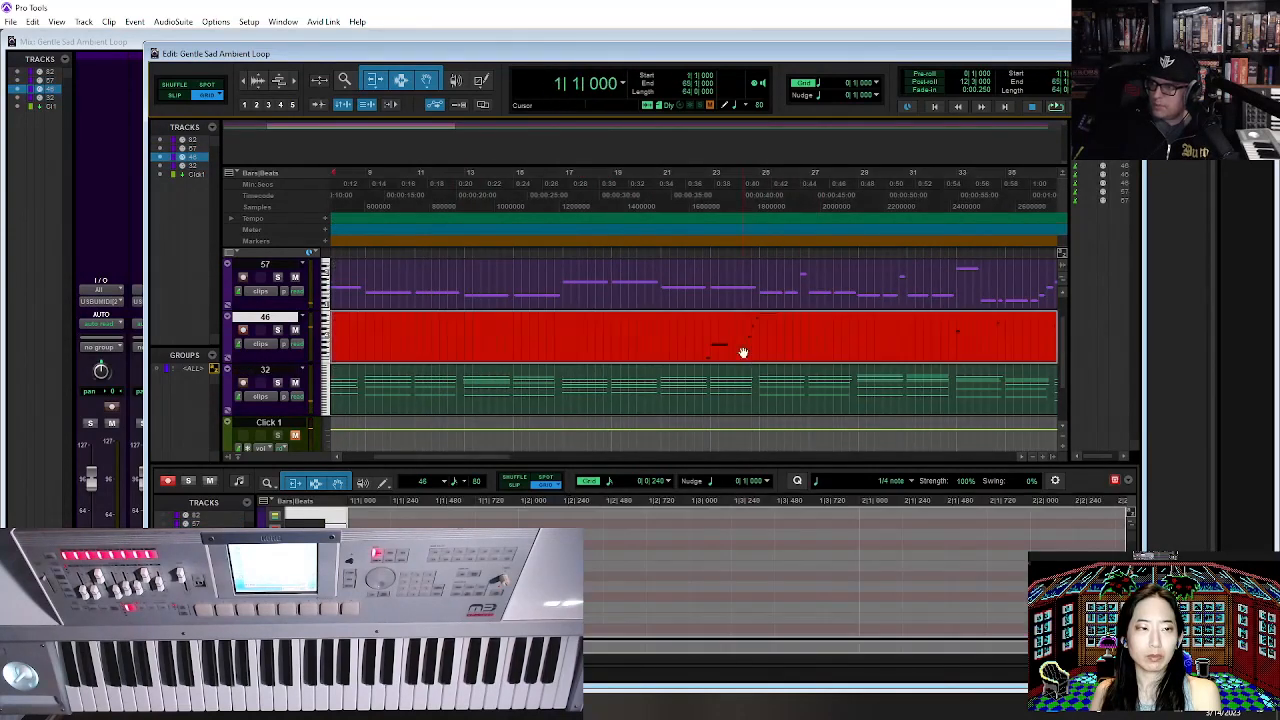
left_click(705, 321)
key("space")
scroll(740, 300, "down", 1)
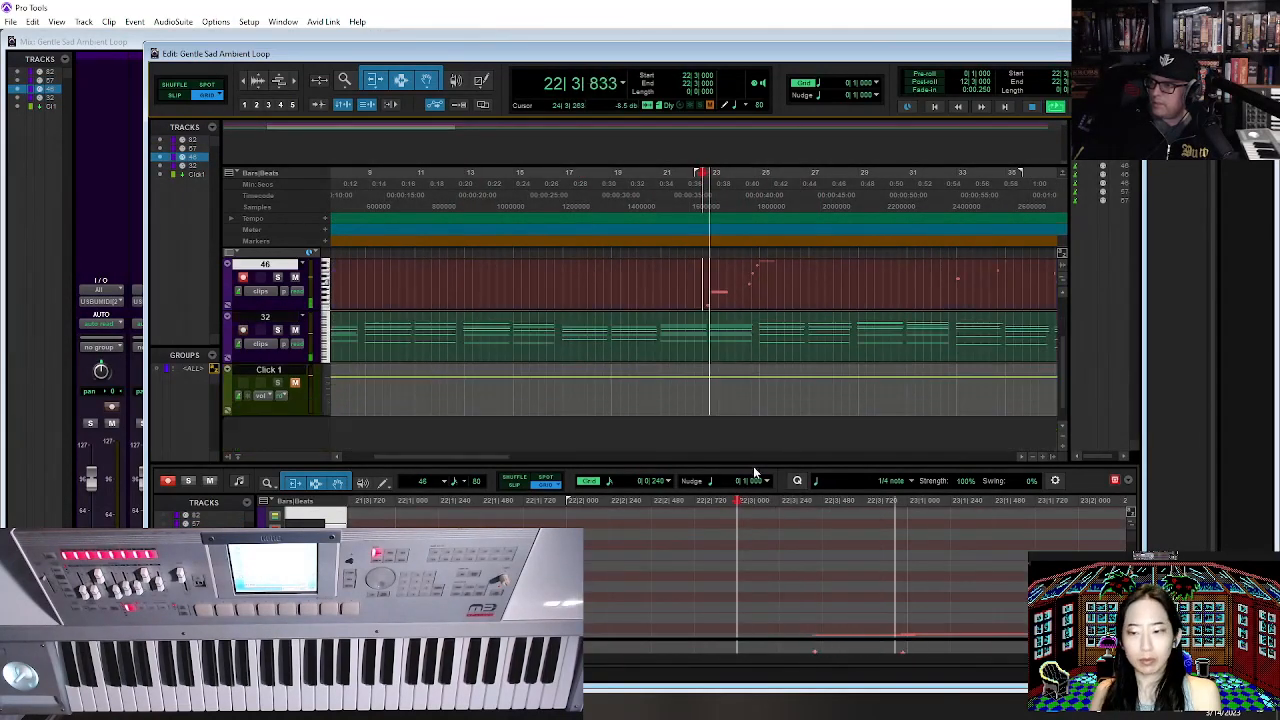
key("space")
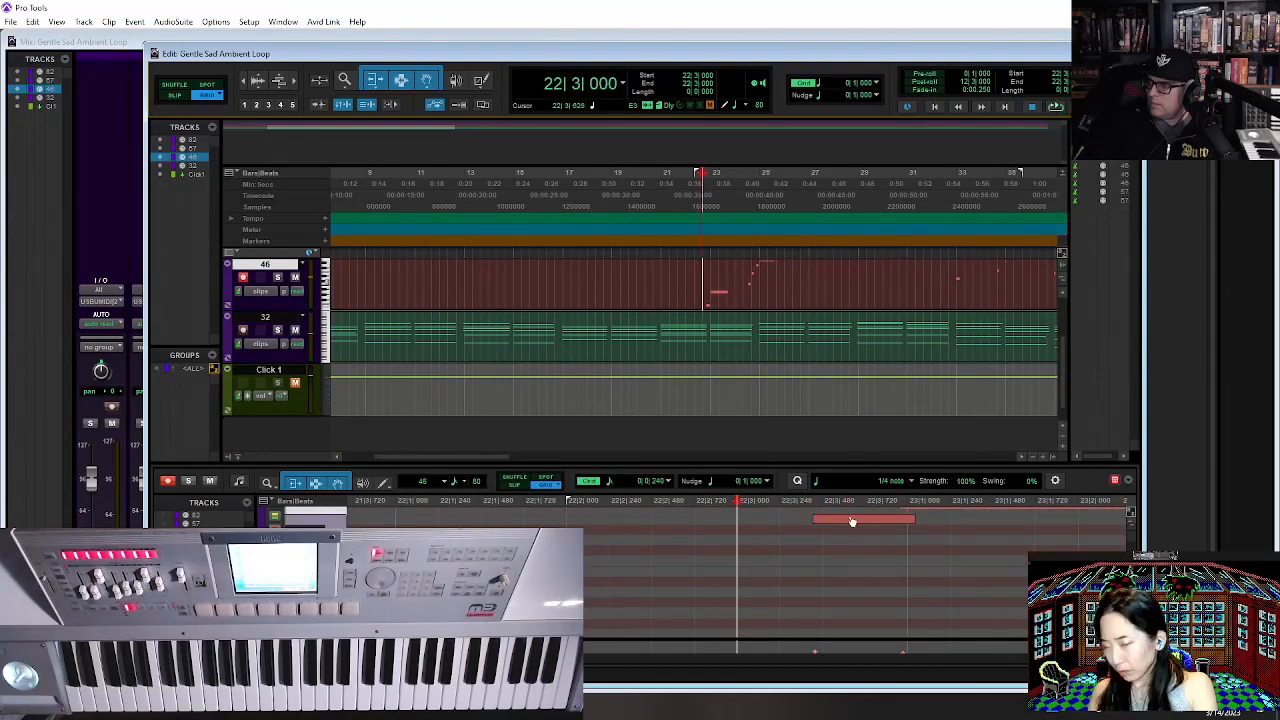
Shift track 46's two notes around bar 23 slightly later onto the grid, starting the longer one at 23|1|000, and play them back.
left_click_drag(852, 521, 863, 521)
scroll(970, 539, "up", 3)
left_click_drag(952, 636, 957, 630)
key("space")
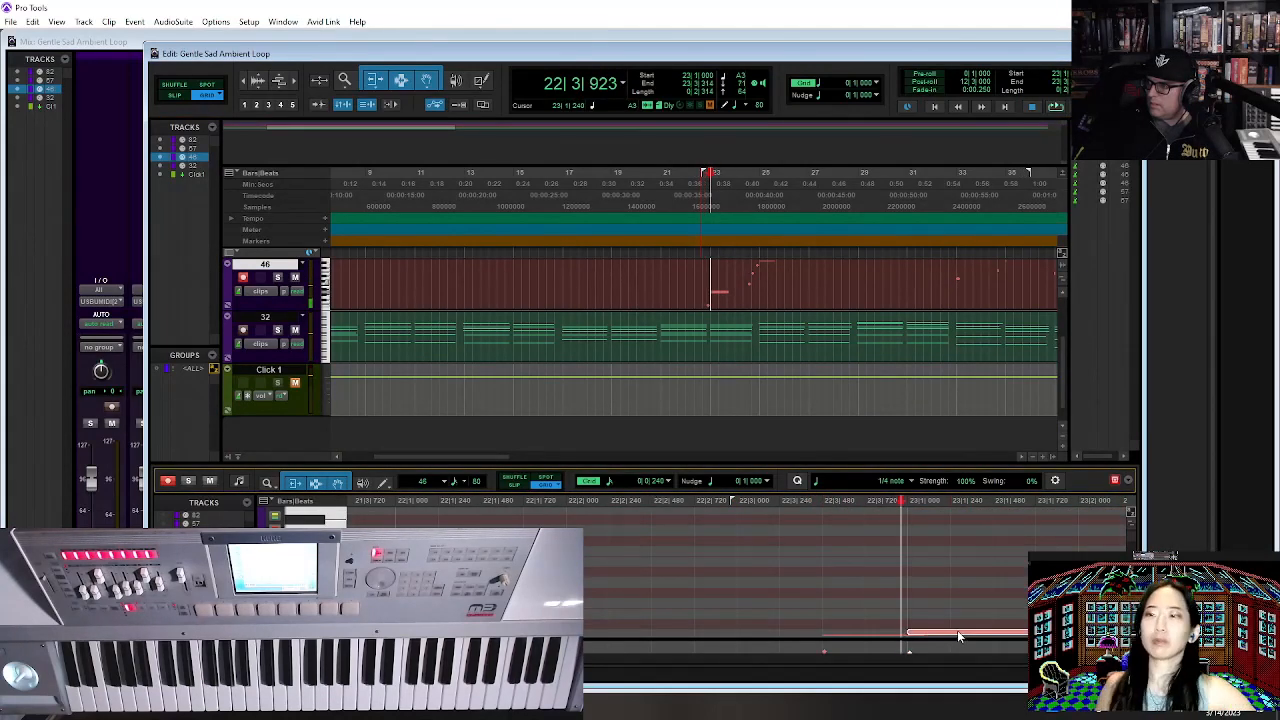
Duplicate the corrected track 46 clip from bars 1 to 65 so the copy starts at bar 65.
key("ctrl+bracketleft")
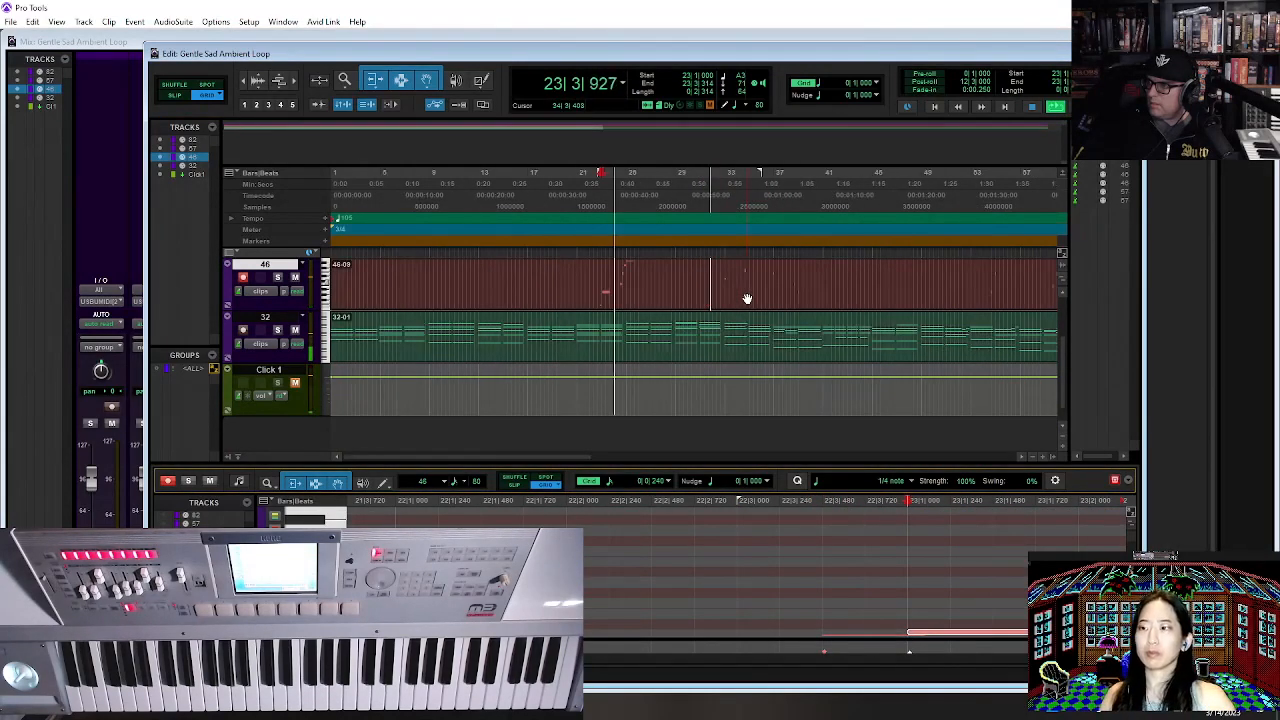
key("ctrl+bracketleft")
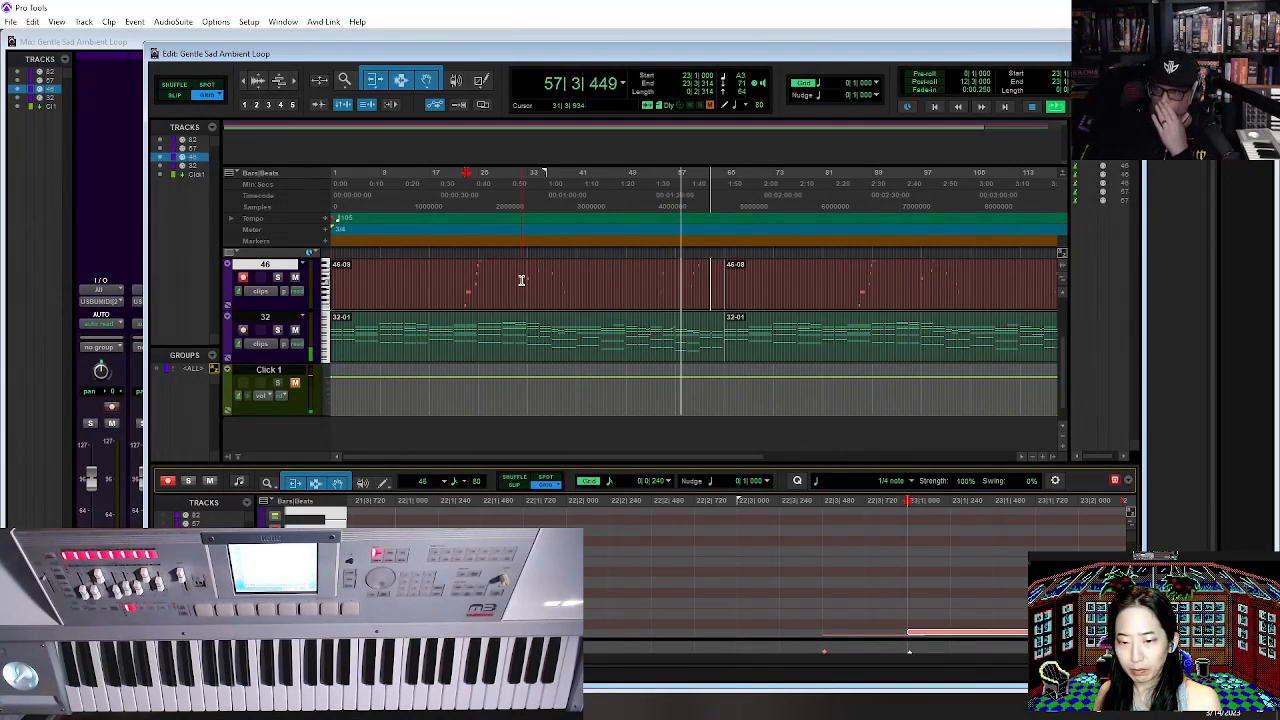
left_click(665, 296)
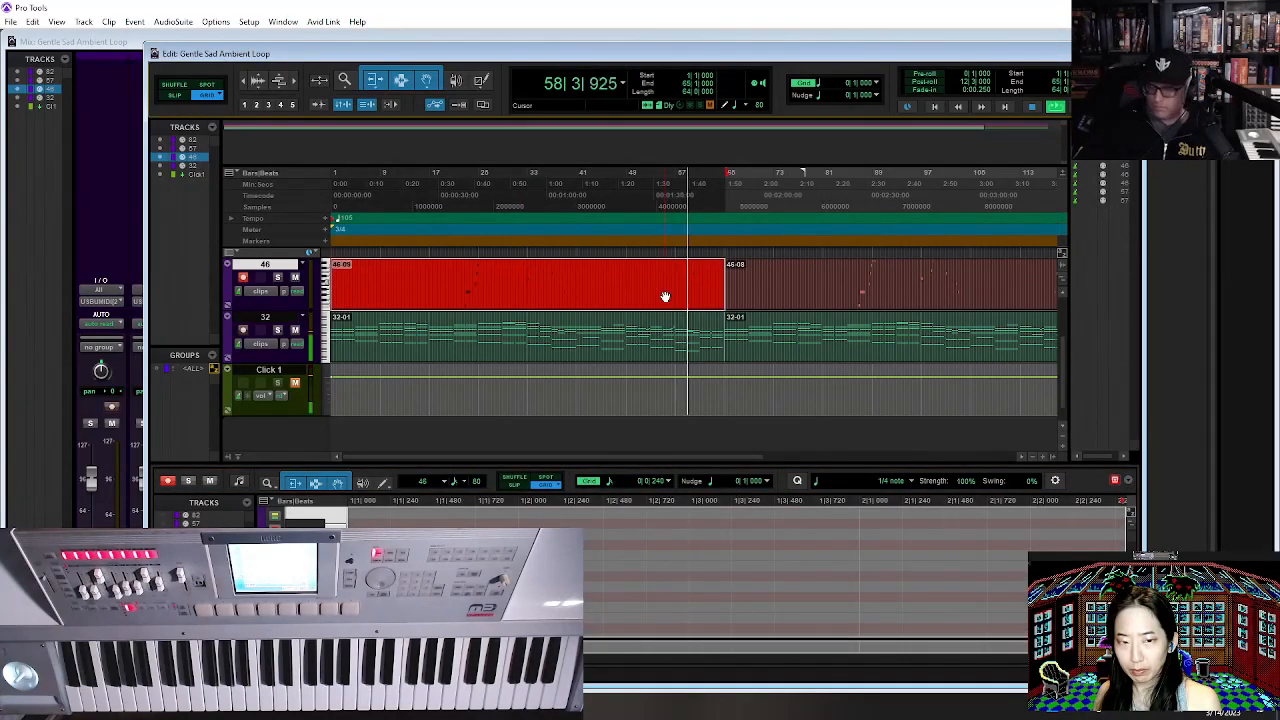
key("ctrl+d")
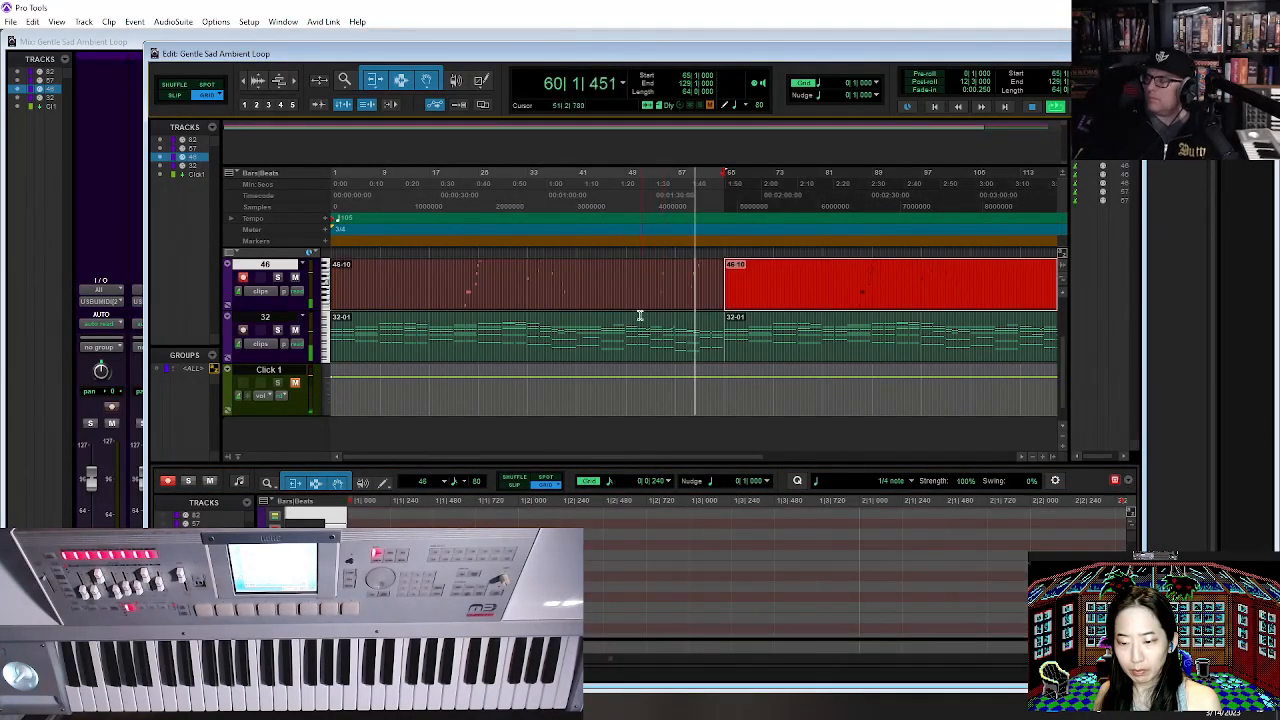
Delete the duplicated clips of tracks 57, 46 and 32 from bar 65 onward.
key("ctrl+[")
scroll(490, 376, "up", 2)
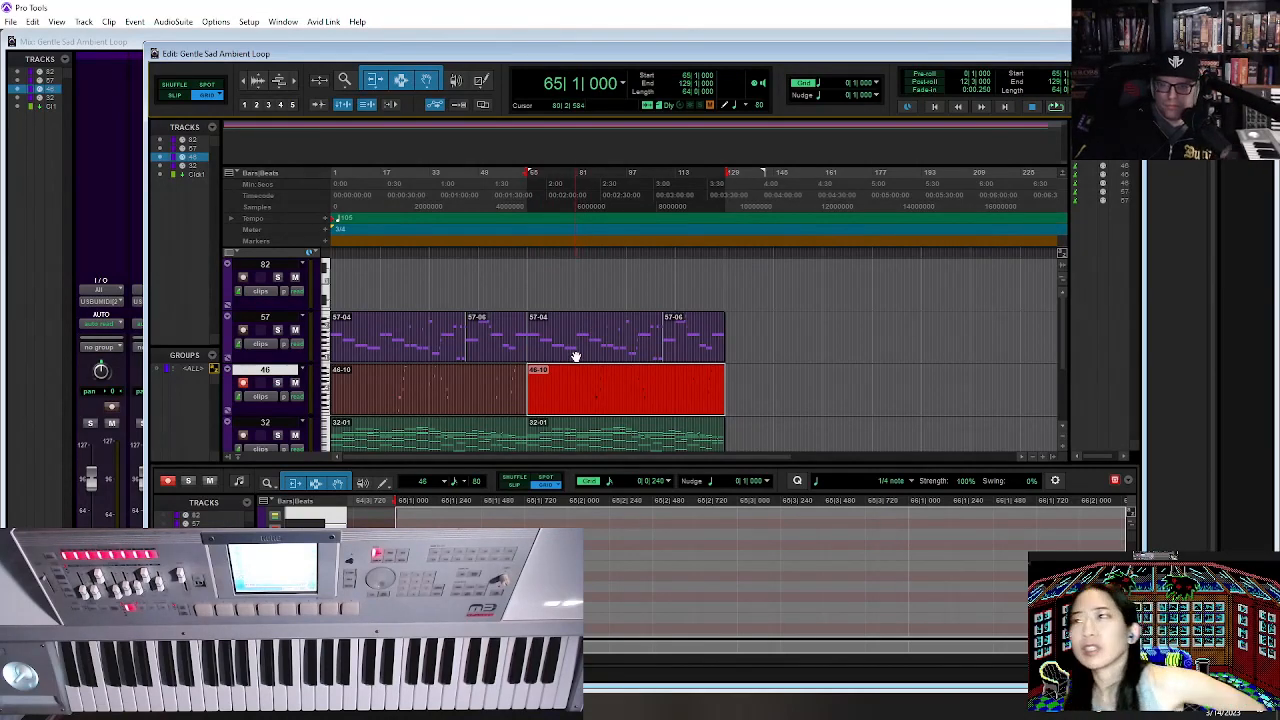
left_click(563, 353)
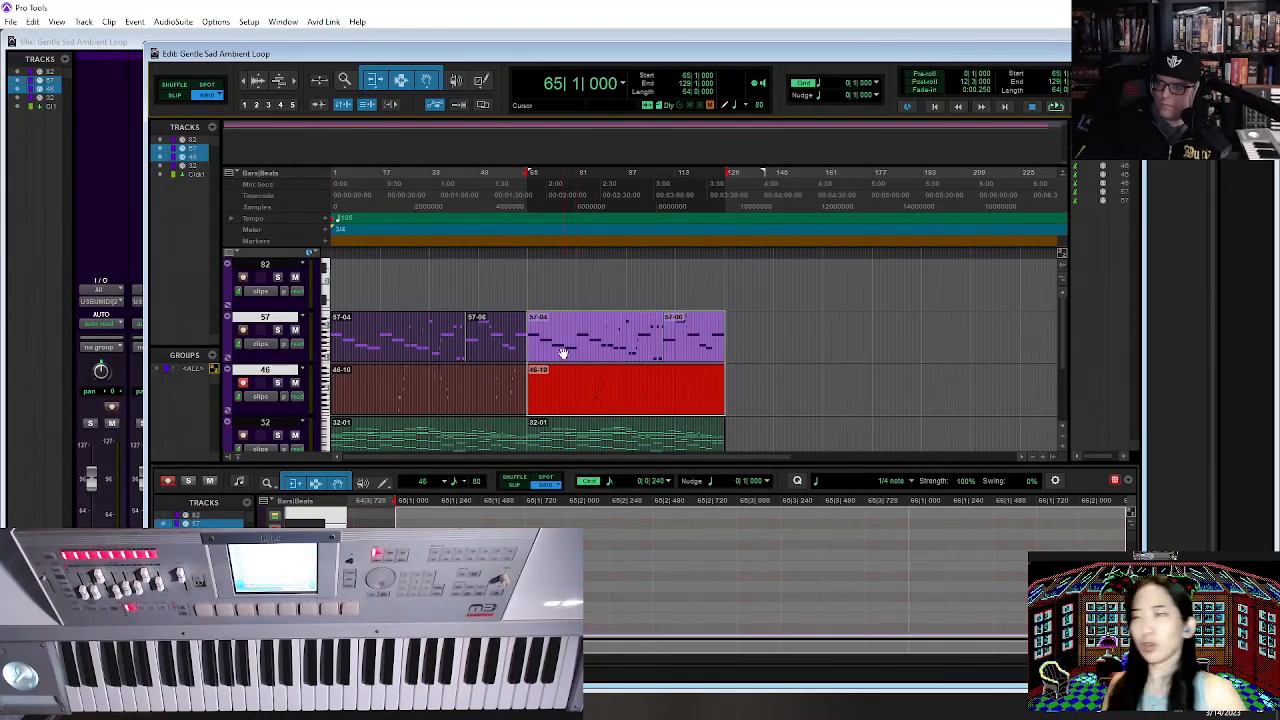
left_click(627, 449, "shift")
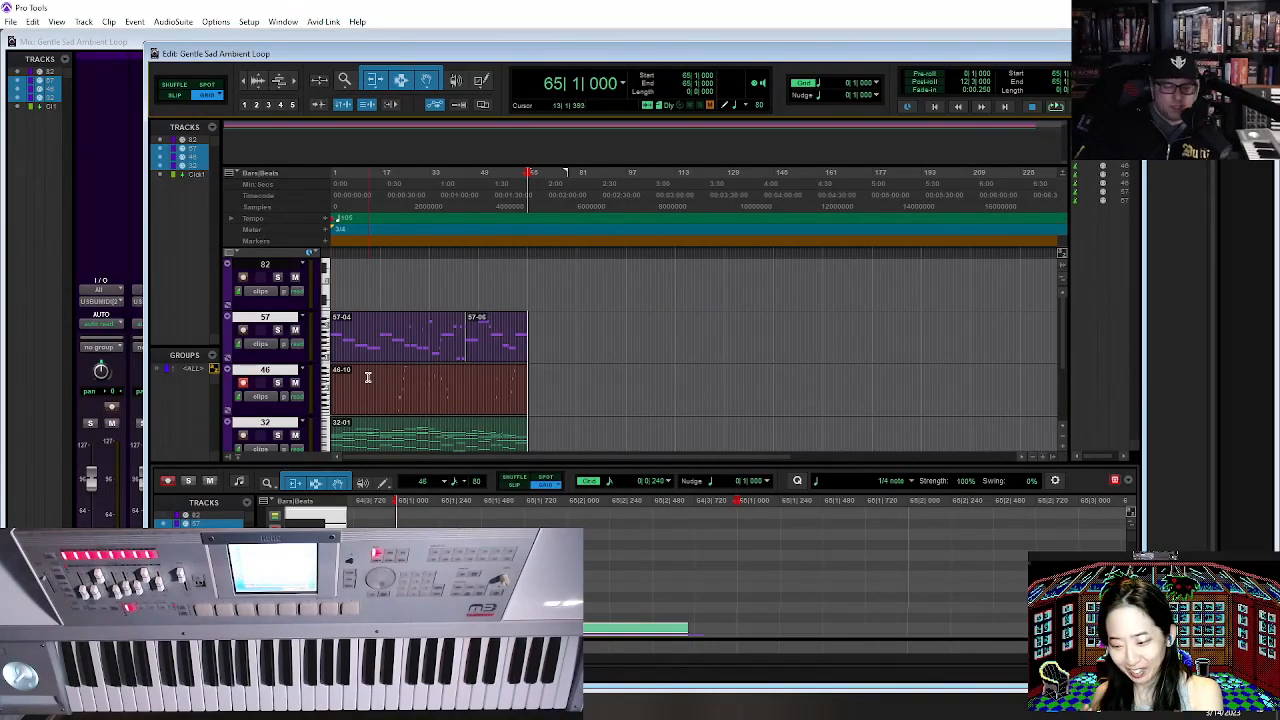
Check the patch assigned to track 46 in the mixer and return to the Edit window.
key("ctrl+equal")
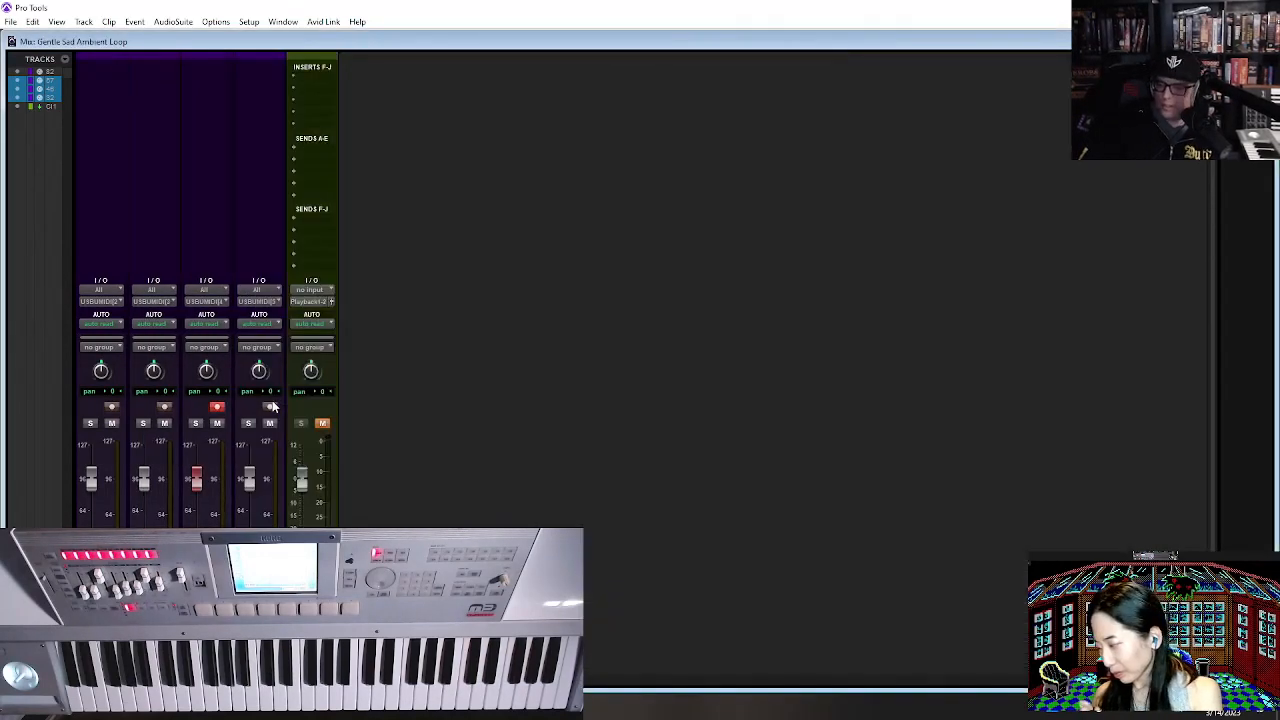
left_click(207, 598)
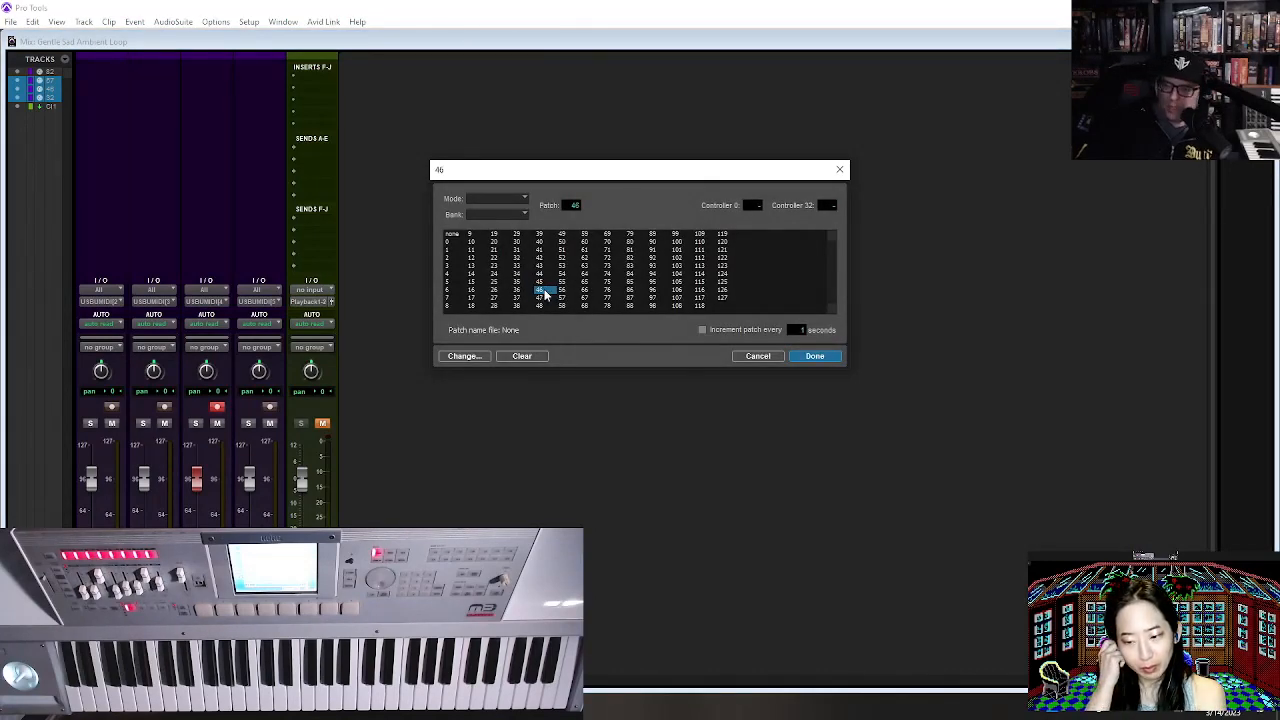
left_click(815, 357)
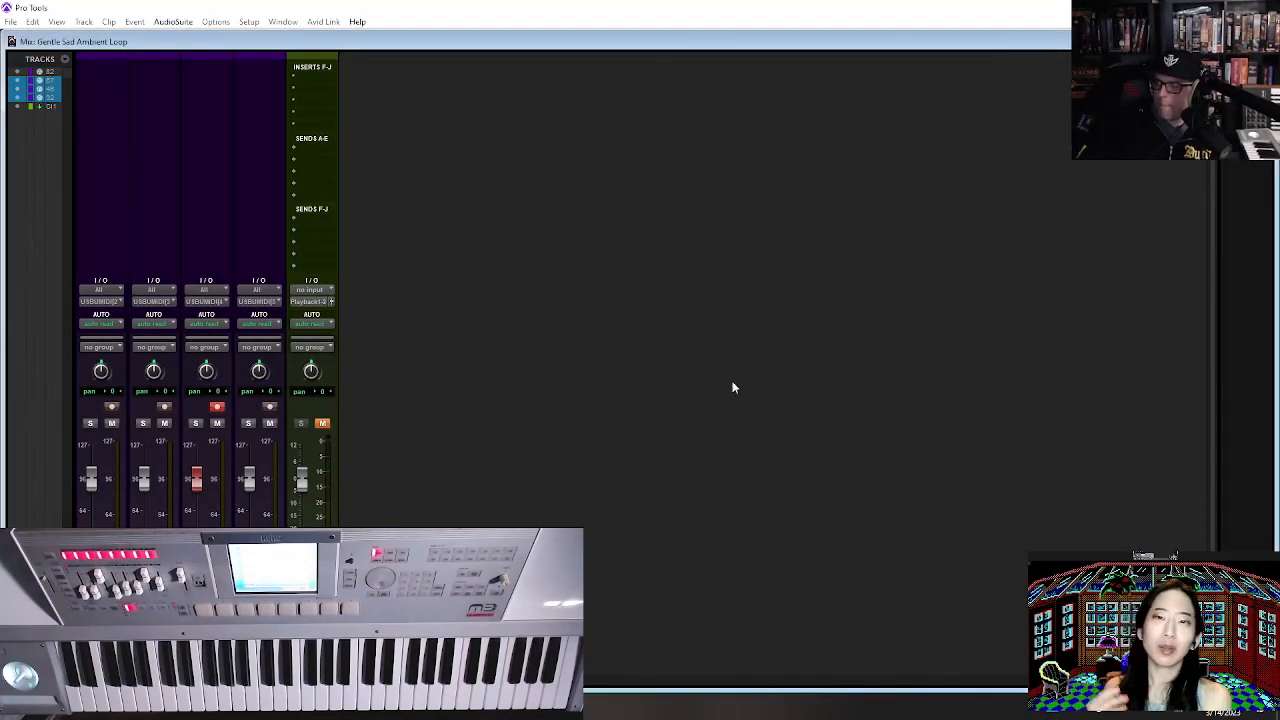
key("ctrl+equal")
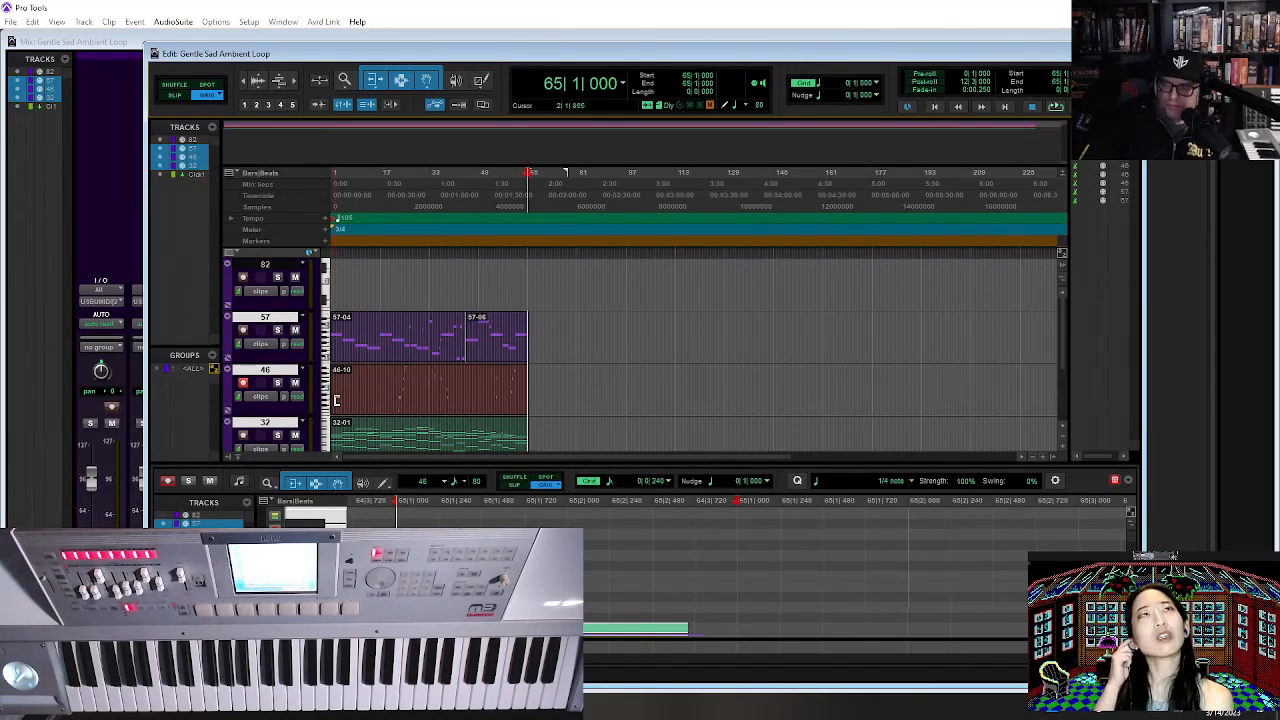
Play back the arrangement from 22|2|000 on track 46.
left_click(394, 384)
key("t")
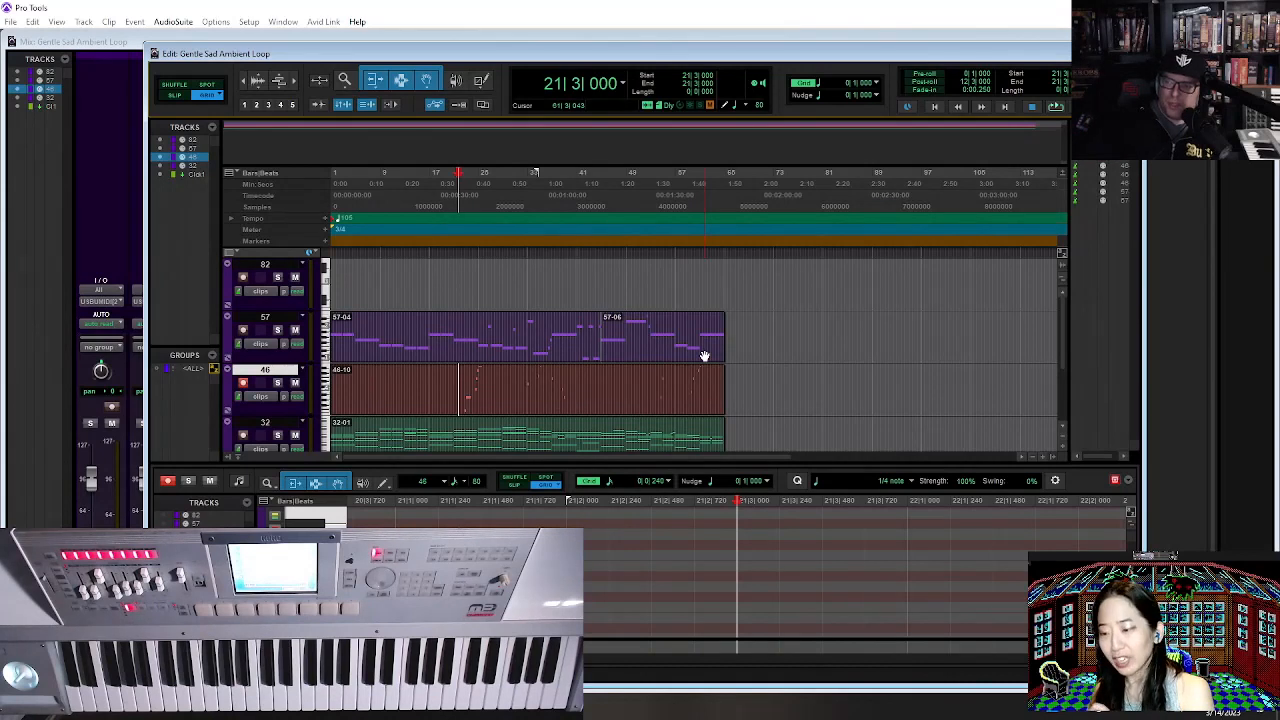
left_click(457, 405)
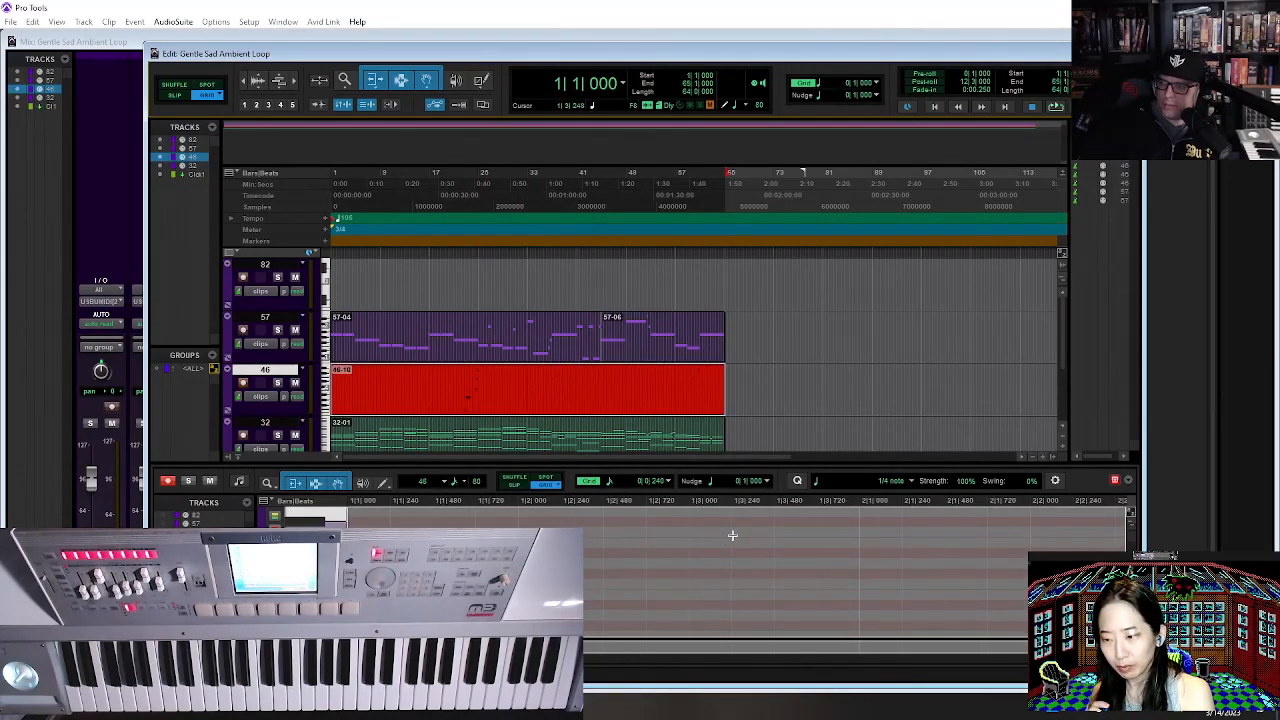
left_click(462, 379)
key("space")
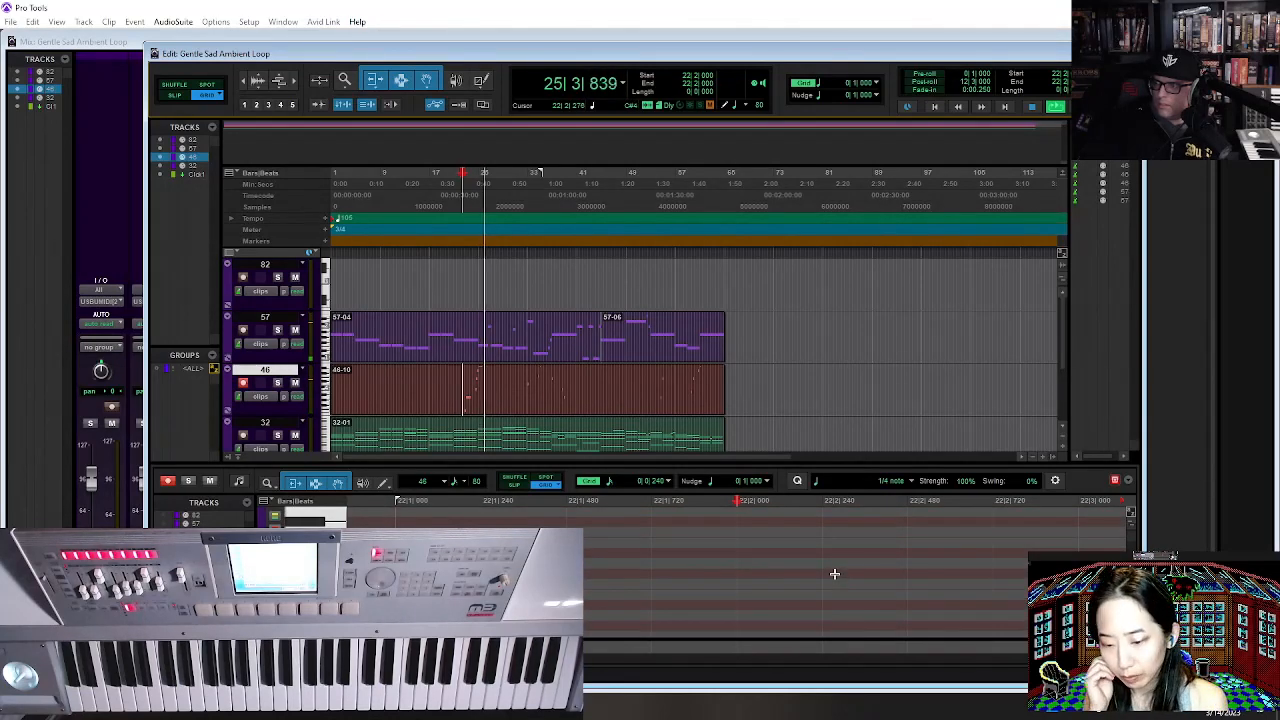
key("space")
Separate the section from 21|3|000 to 28|2|000 of track 46's clip into its own clip.
left_click(462, 405)
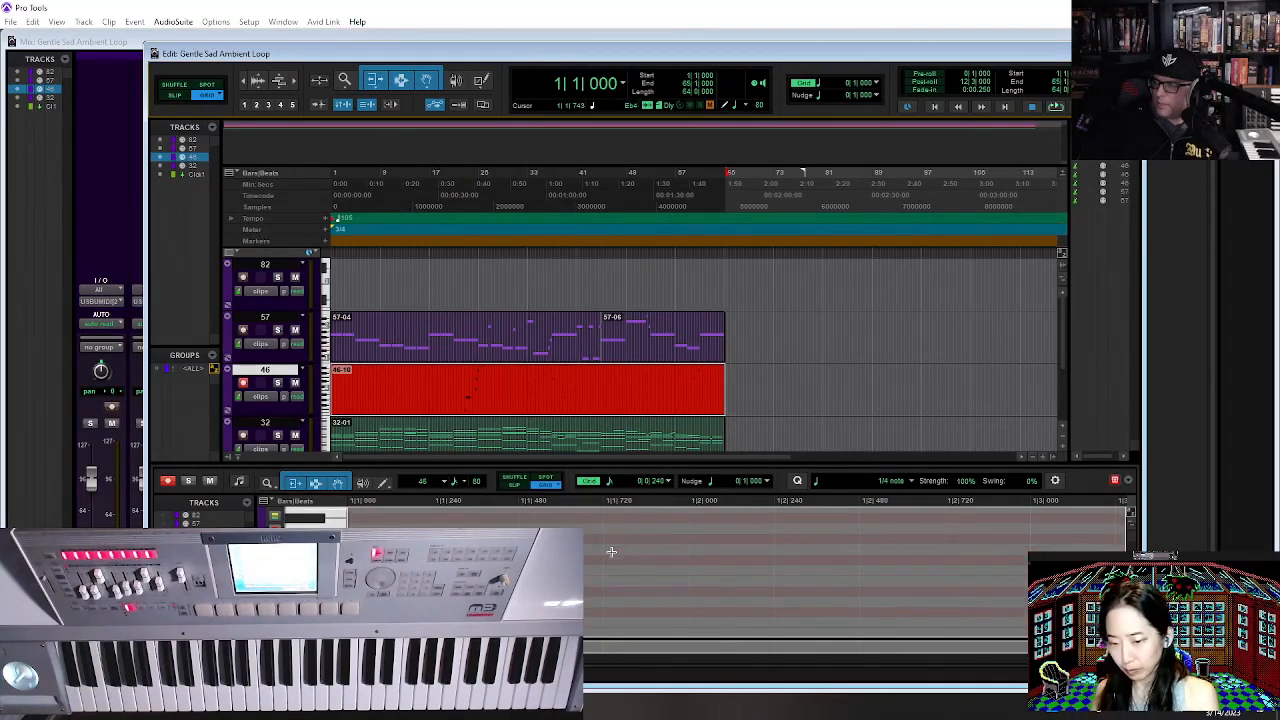
left_click(788, 385)
left_click_drag(456, 376, 499, 378)
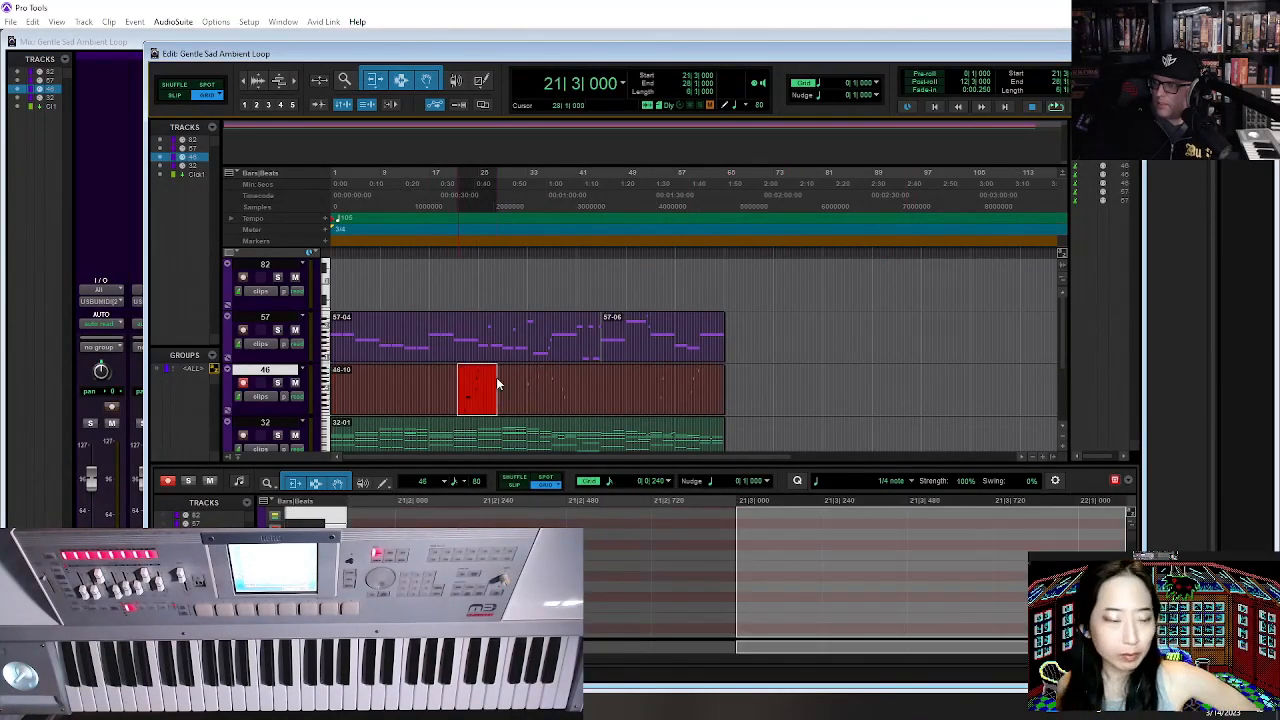
key("ctrl+e")
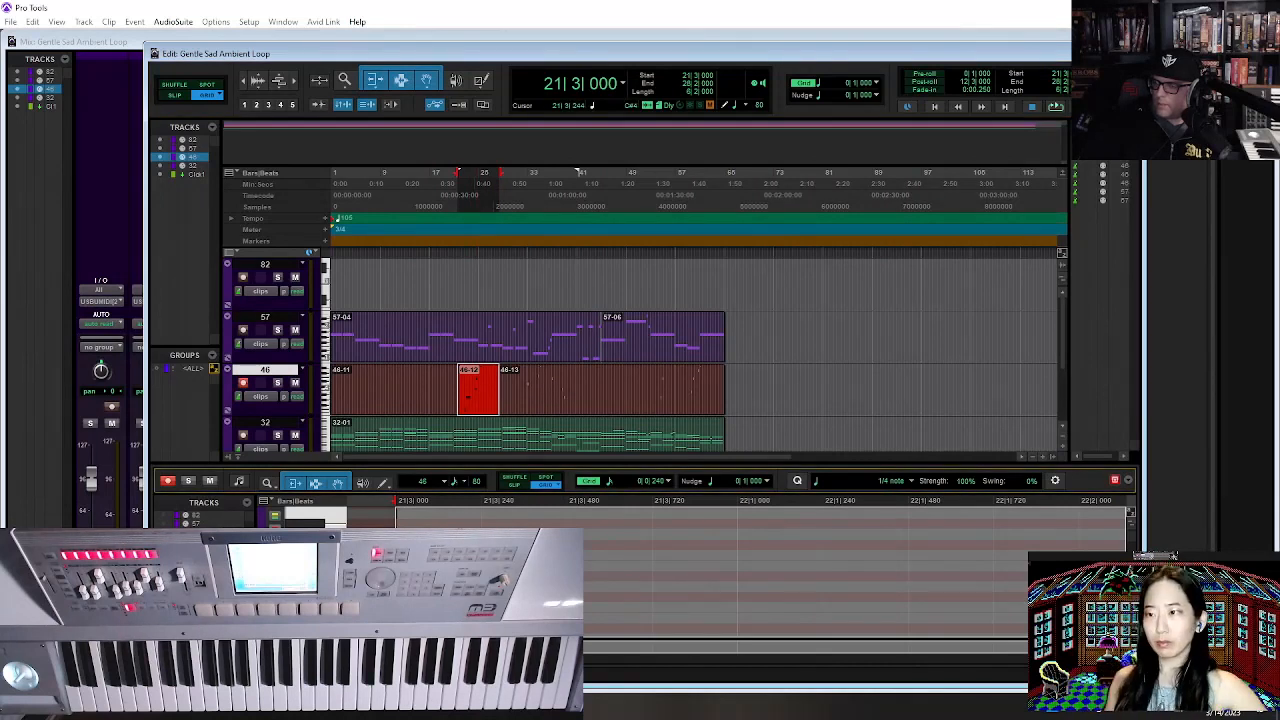
Examine and play back the separated clip's notes between bars 21 and 28 in the MIDI editor.
key("r")
key("r")
key("r")
key("r")
key("r")
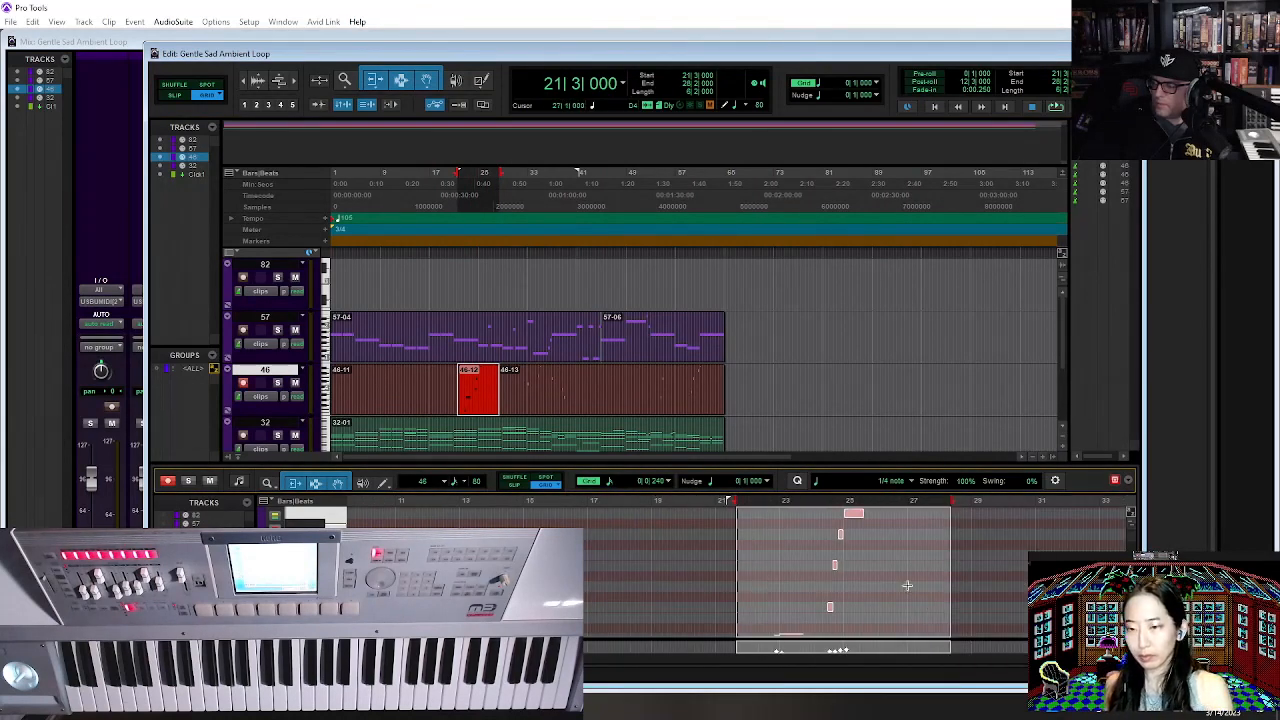
scroll(905, 584, "down", 4)
scroll(902, 583, "up", 4)
scroll(902, 583, "down", 4)
scroll(902, 583, "up", 4)
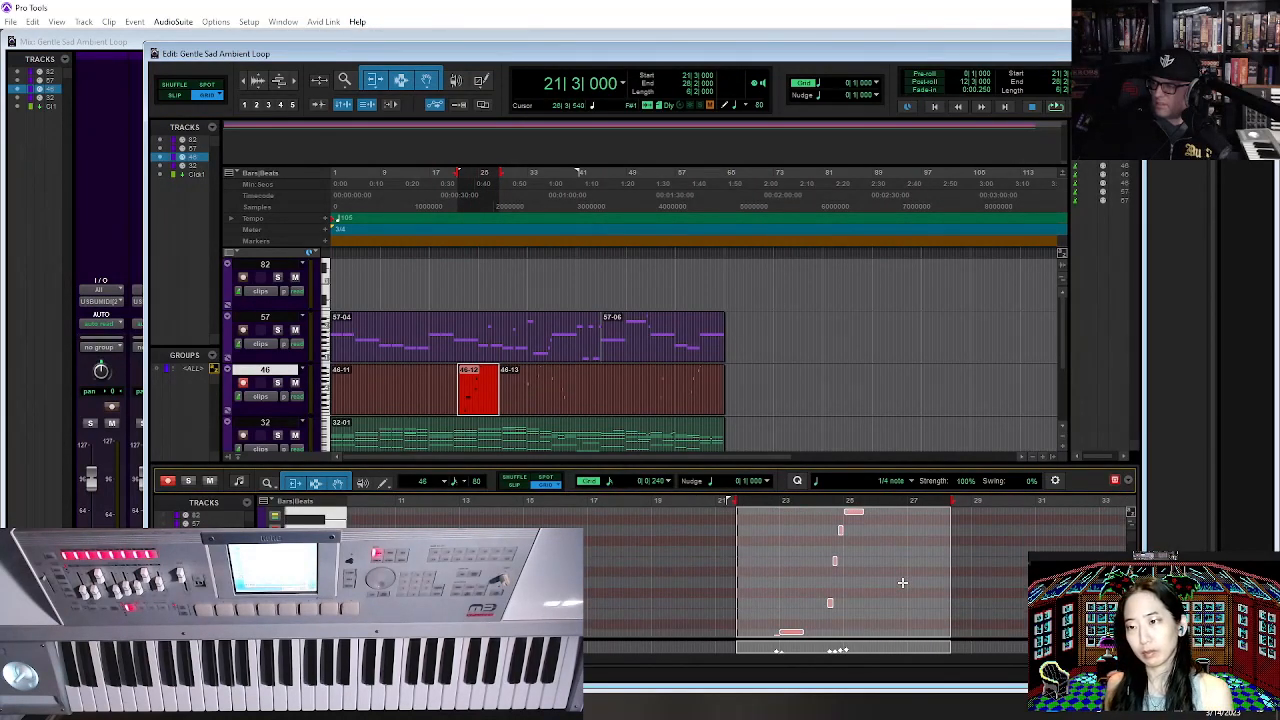
key("space")
scroll(803, 600, "down", 4)
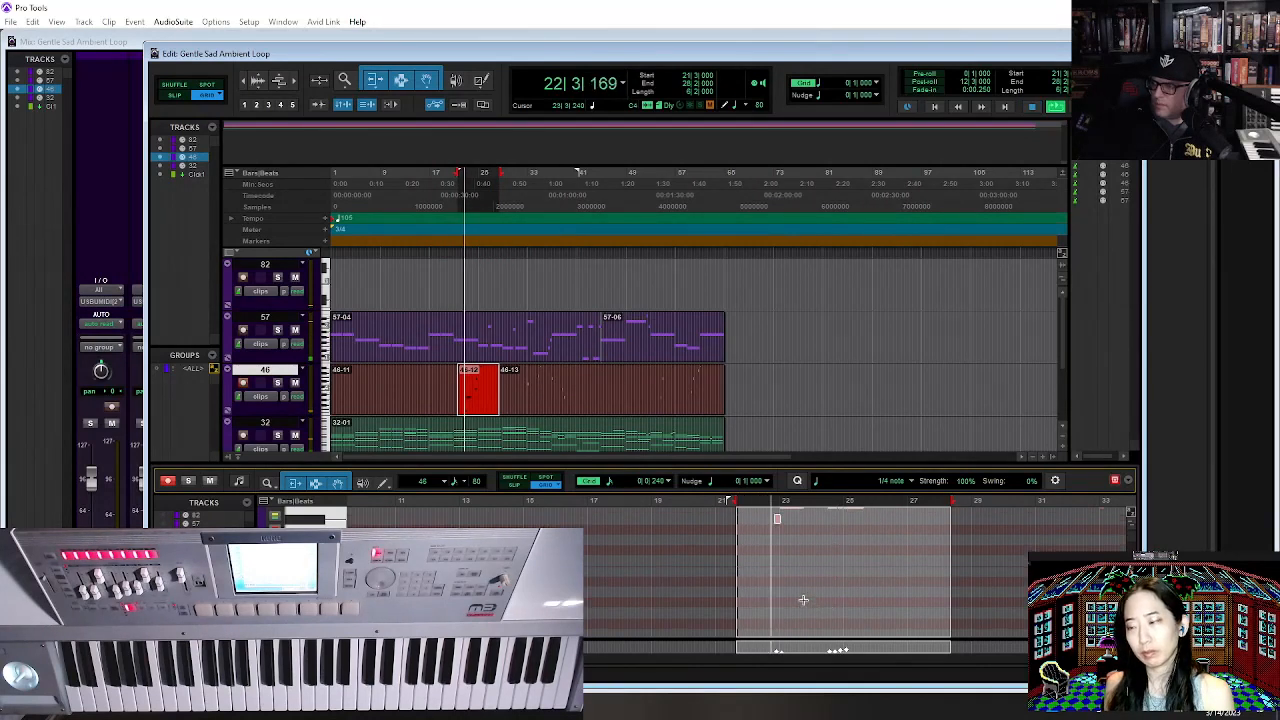
scroll(803, 600, "up", 4)
key("space")
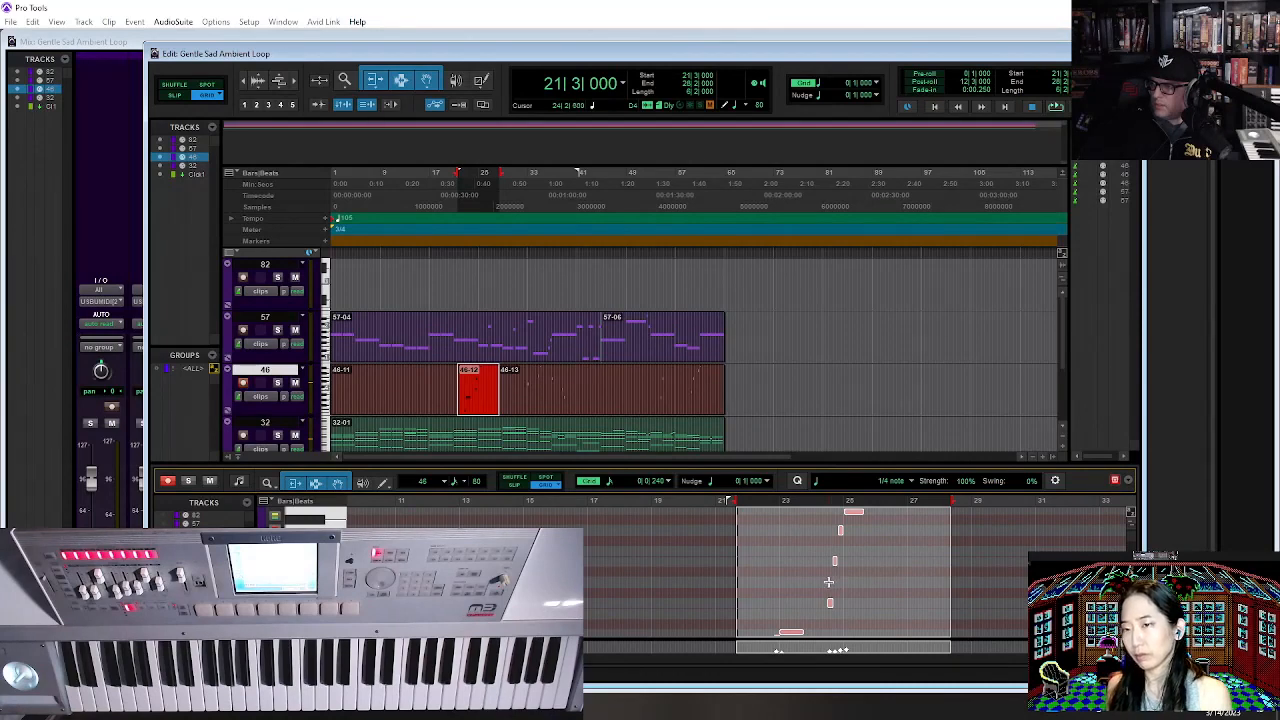
Set the MIDI editor's grid to 1/4 note for the short note run in bar 24.
left_click(829, 582)
key("t")
key("t")
key("t")
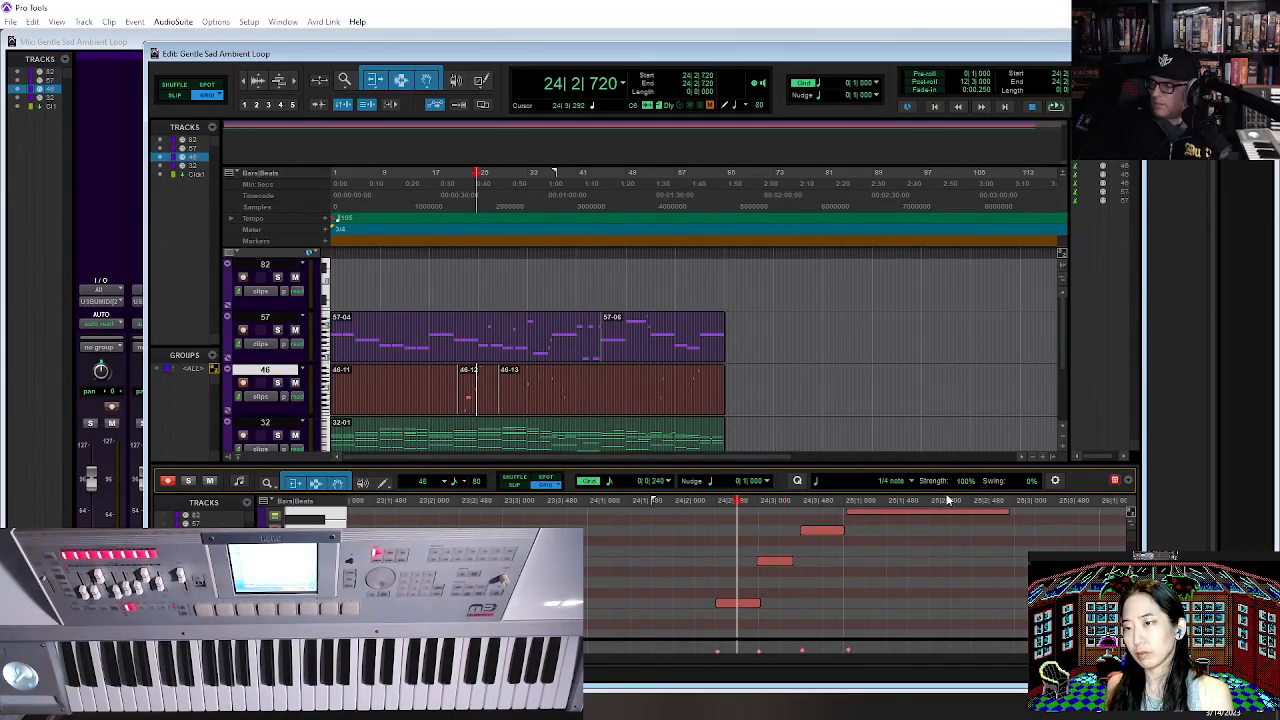
left_click(652, 484)
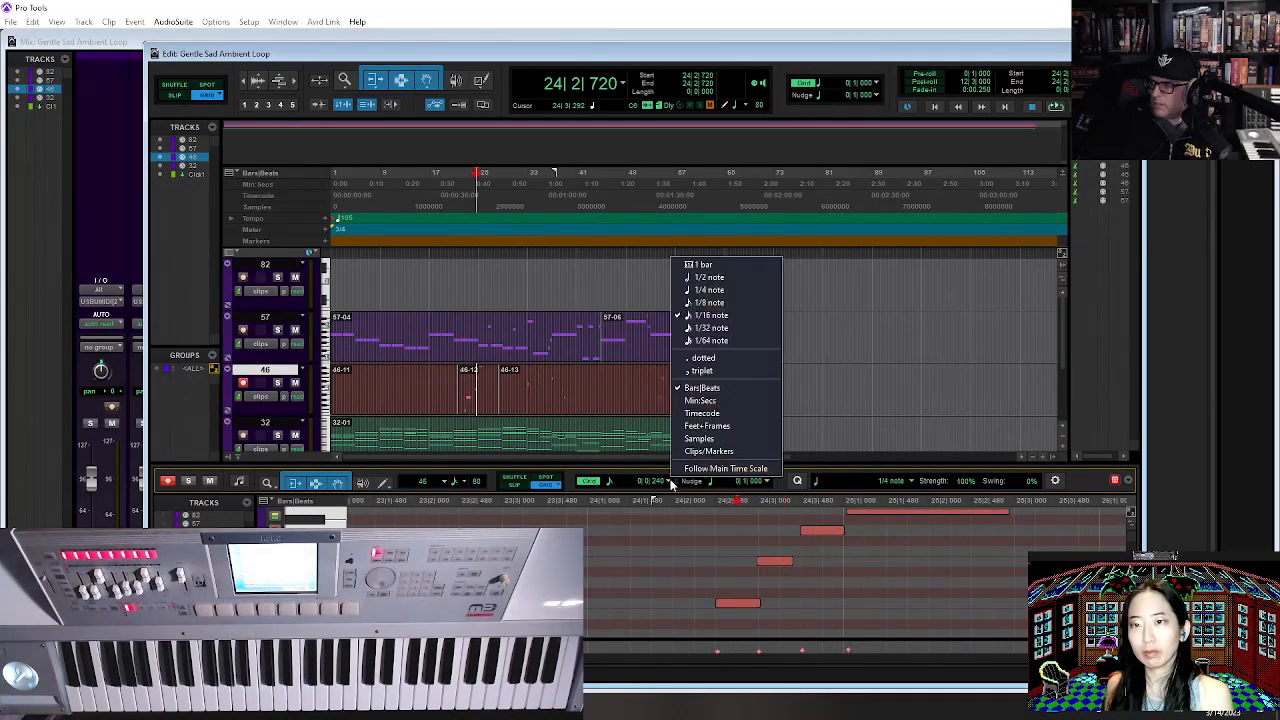
left_click(731, 292)
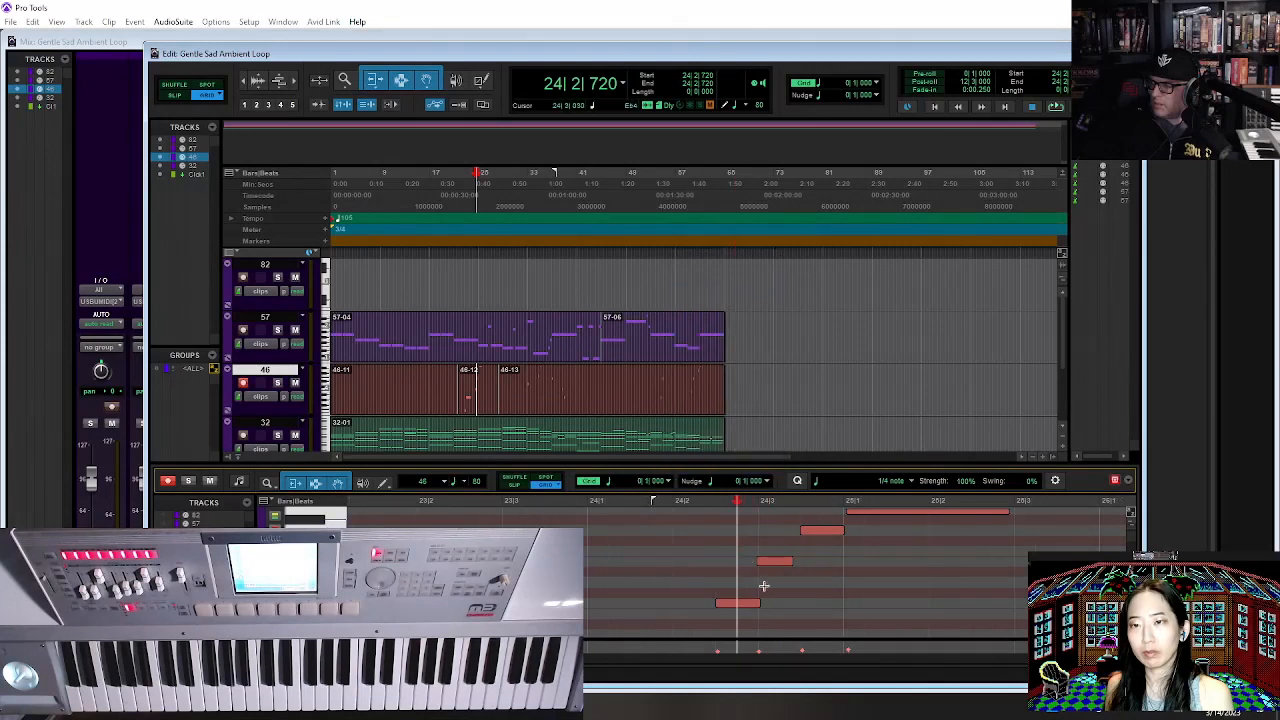
Delete the middle note of track 46's rising run in bar 24, and move the G4 note to 24|3|000 and the C4 note to 24|2.
left_click_drag(733, 607, 762, 597)
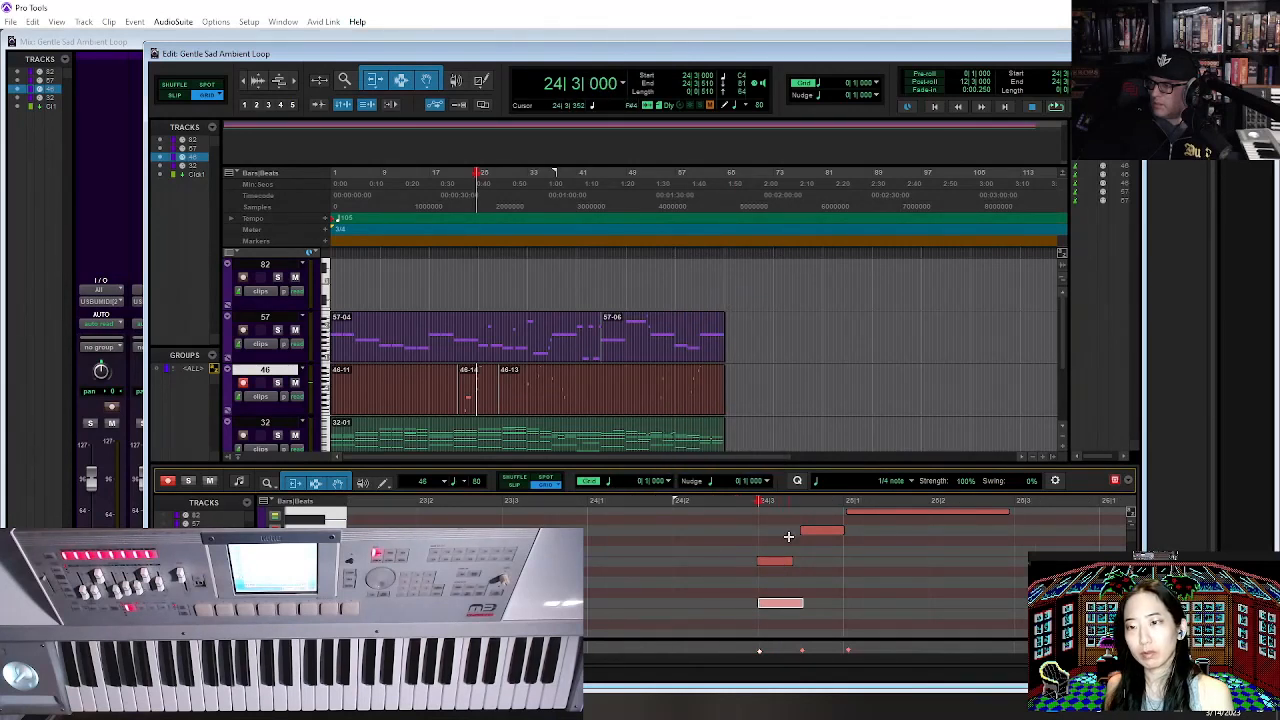
left_click(770, 561)
key("Delete")
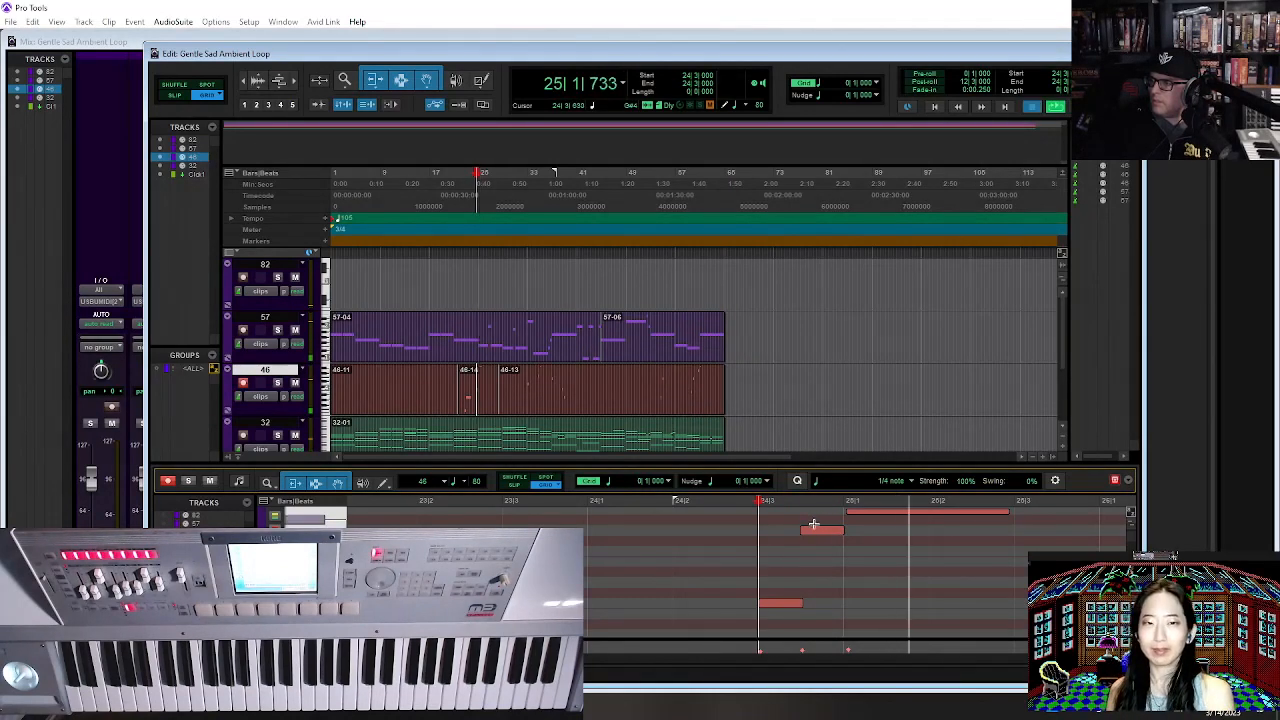
left_click_drag(806, 531, 751, 530)
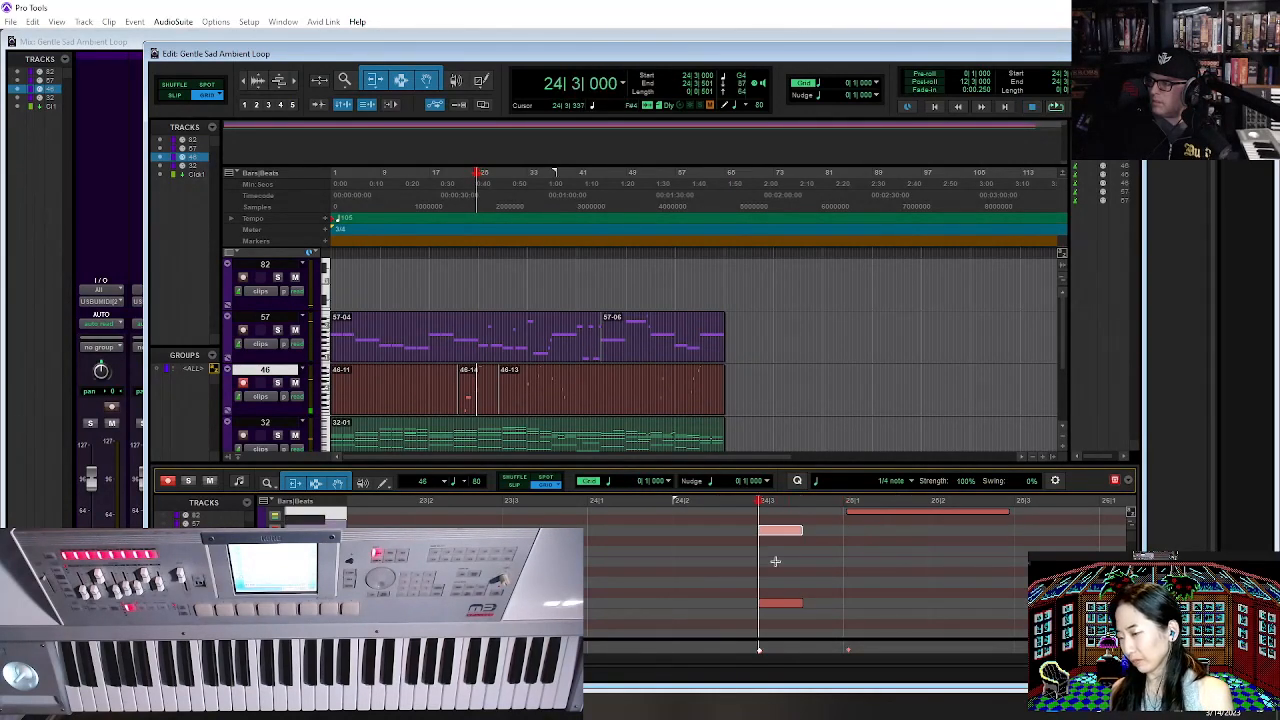
left_click_drag(789, 611, 703, 610)
Play back the edited run from 24|1|000, and again with a longer lead-in from 20|1|000.
key("space")
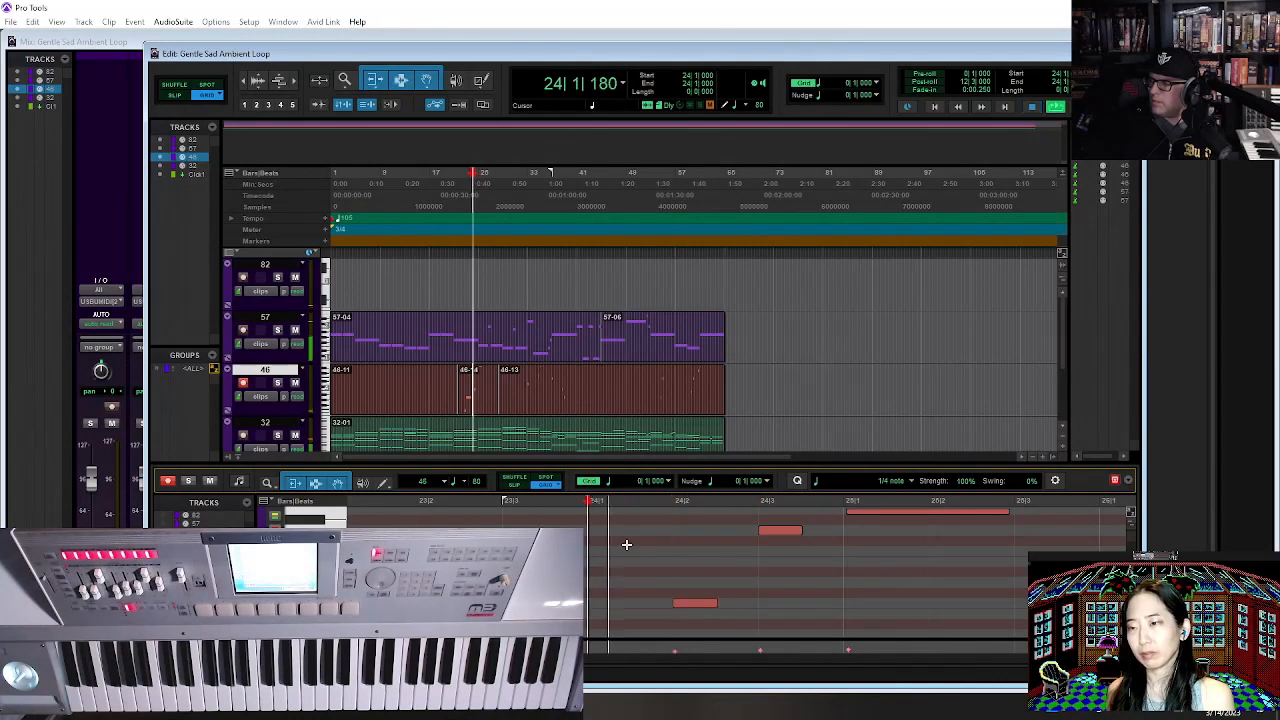
key("space")
left_click(887, 518)
left_click(449, 383)
key("space")
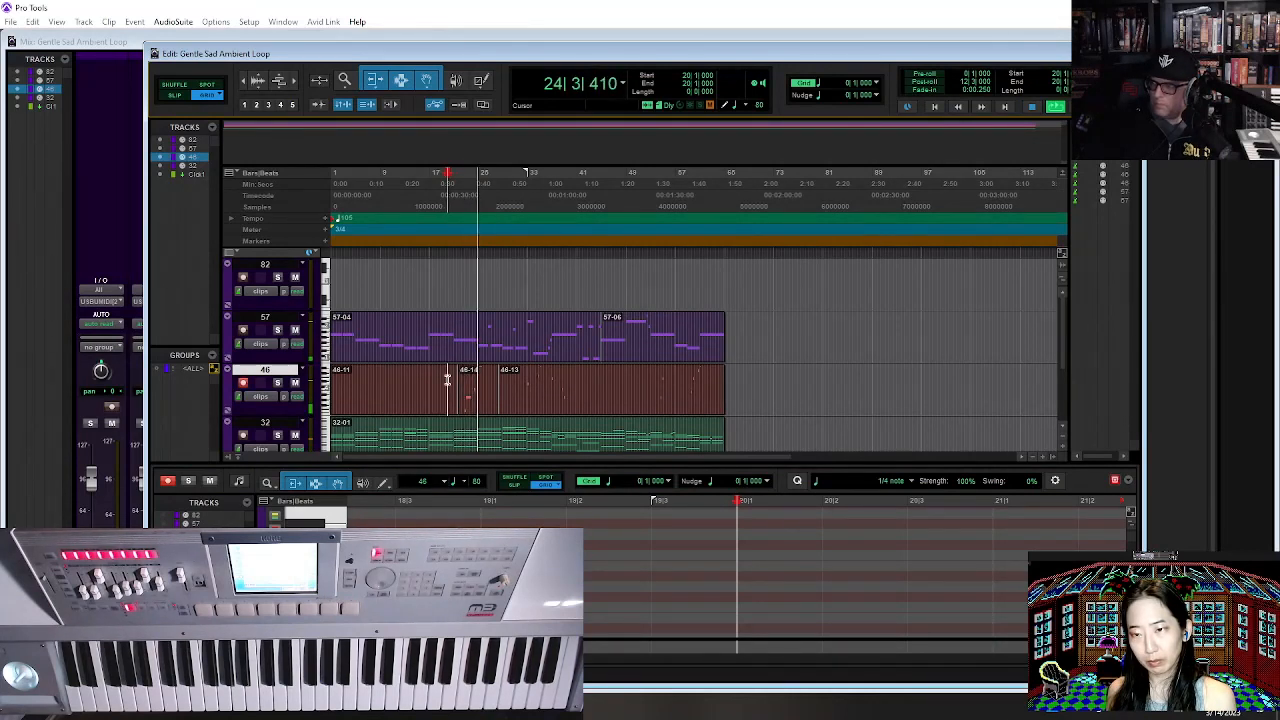
Delete track 46's note at 24|2|000 in the separated clip and play back from that point.
key("space")
left_click(475, 404)
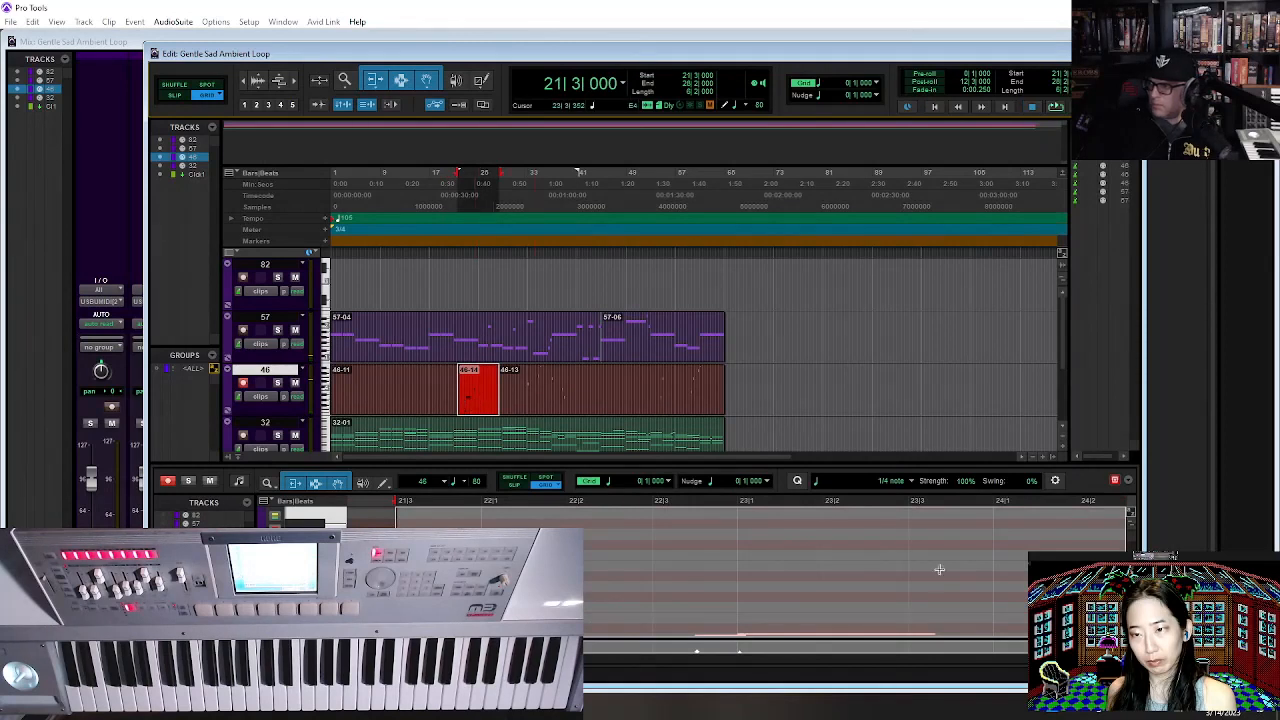
left_click(920, 606)
key("Delete")
key("space")
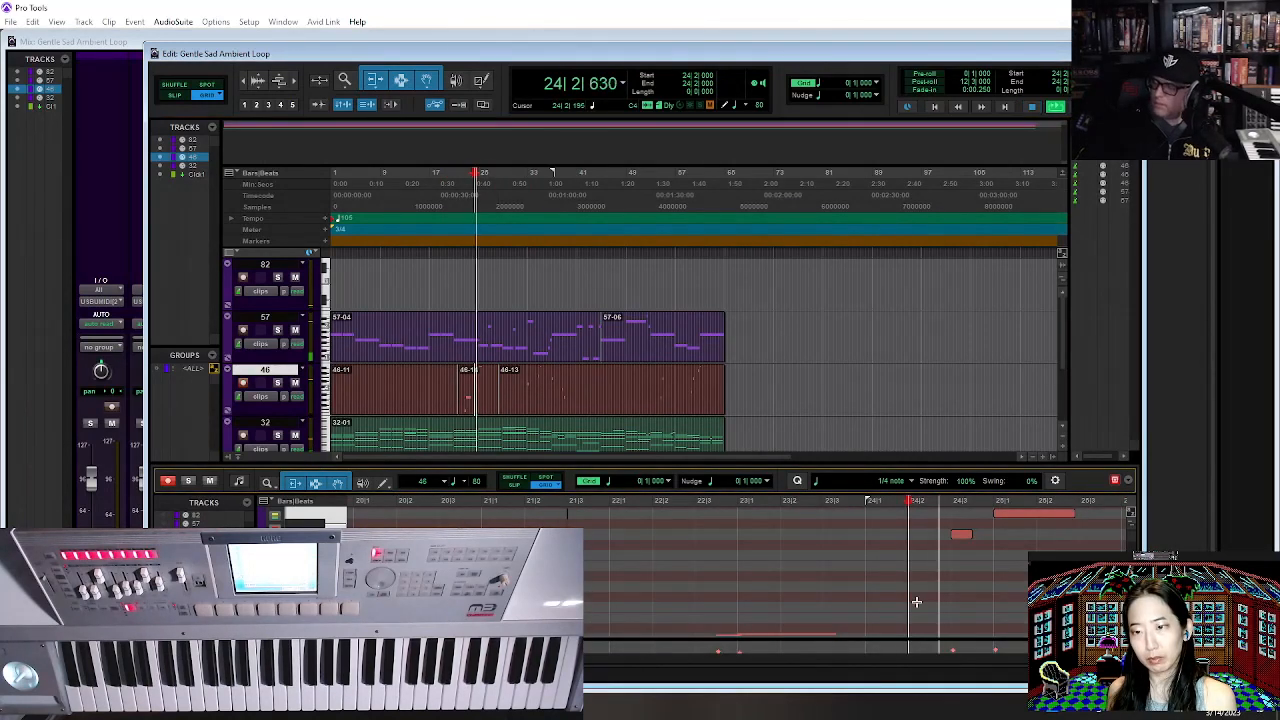
Delete the short note at 22|3|480 in track 46's separated clip and play back from there.
key("space")
left_click(479, 411)
scroll(680, 566, "down", 2)
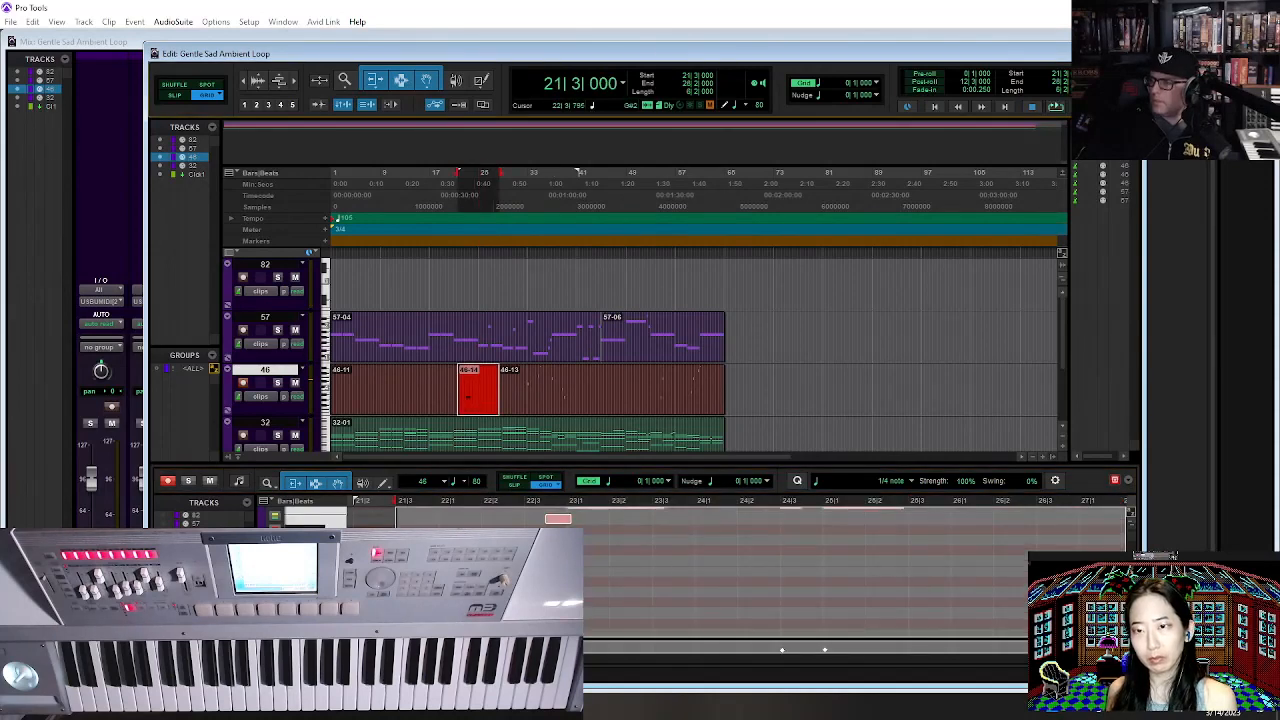
left_click(558, 522)
key("space")
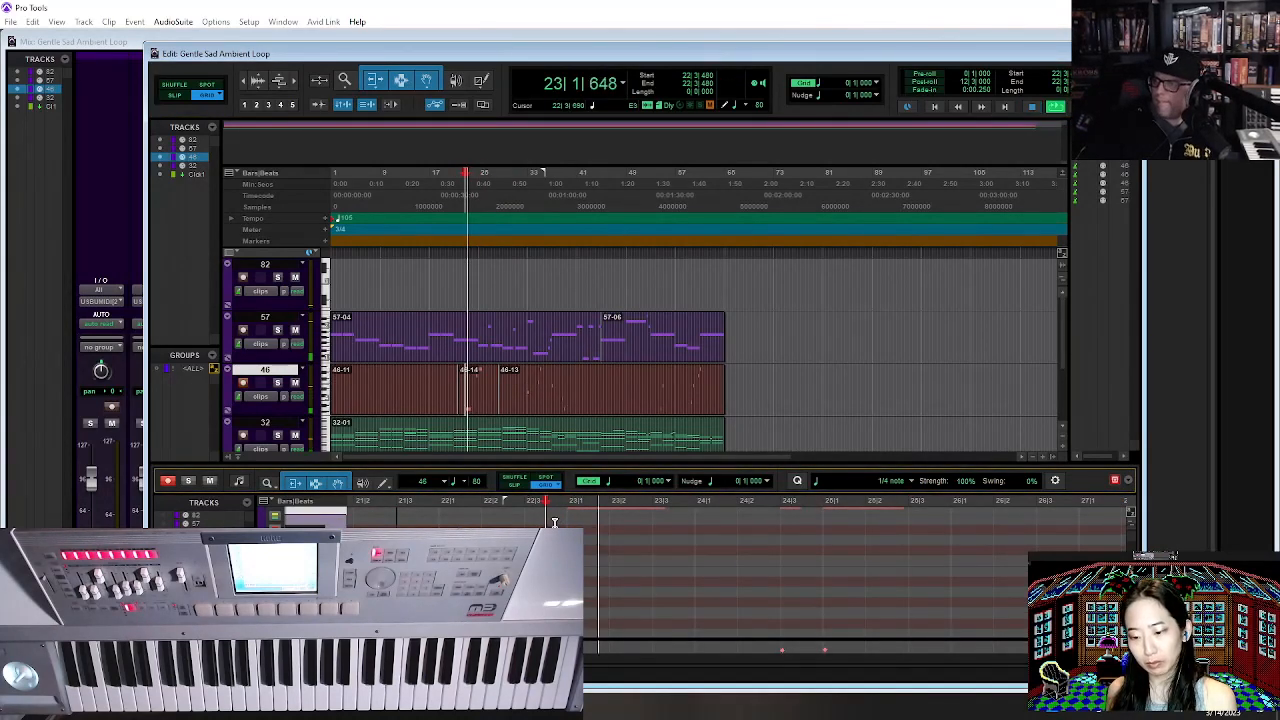
key("ctrl+bracketright")
key("ctrl+bracketright")
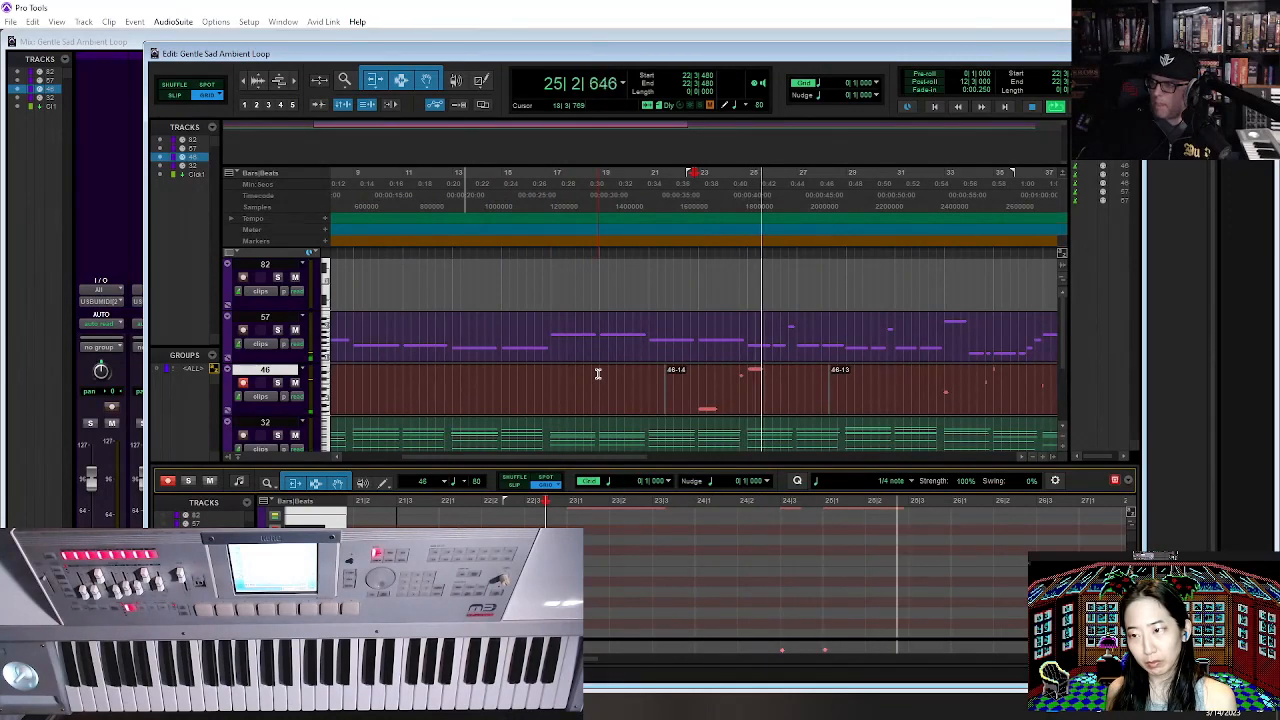
key("ctrl+bracketleft")
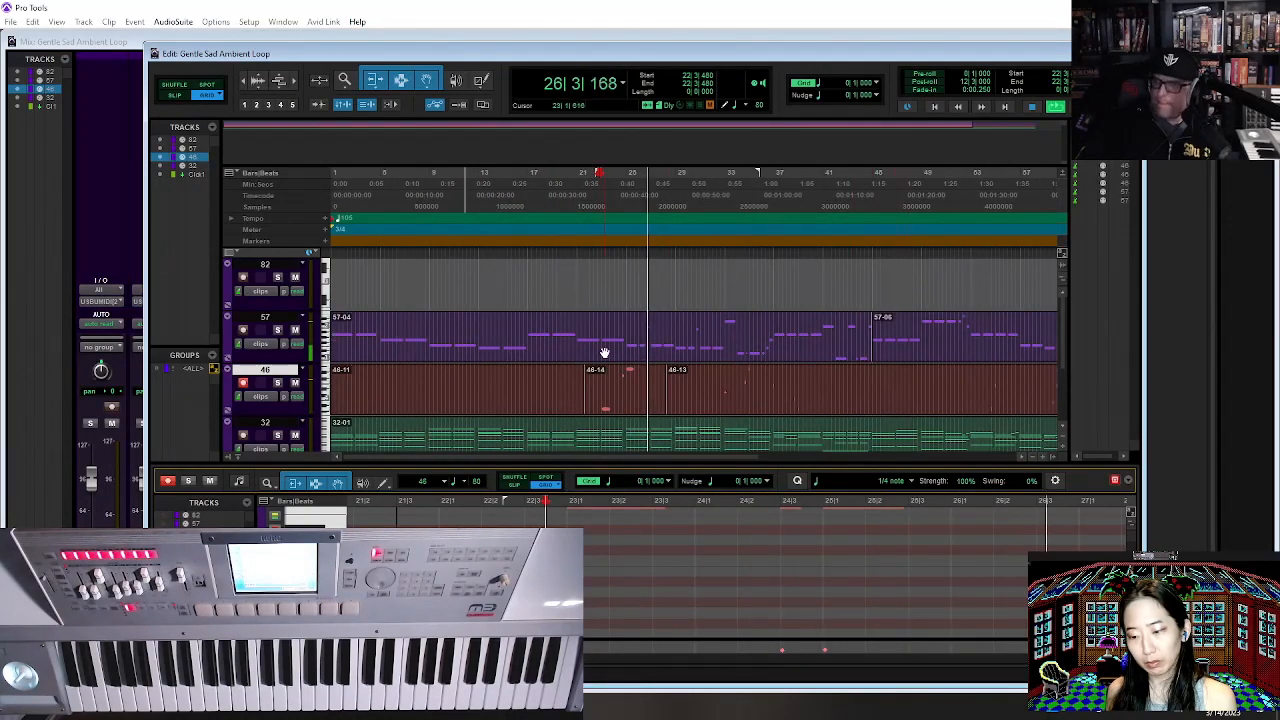
left_click(10, 21)
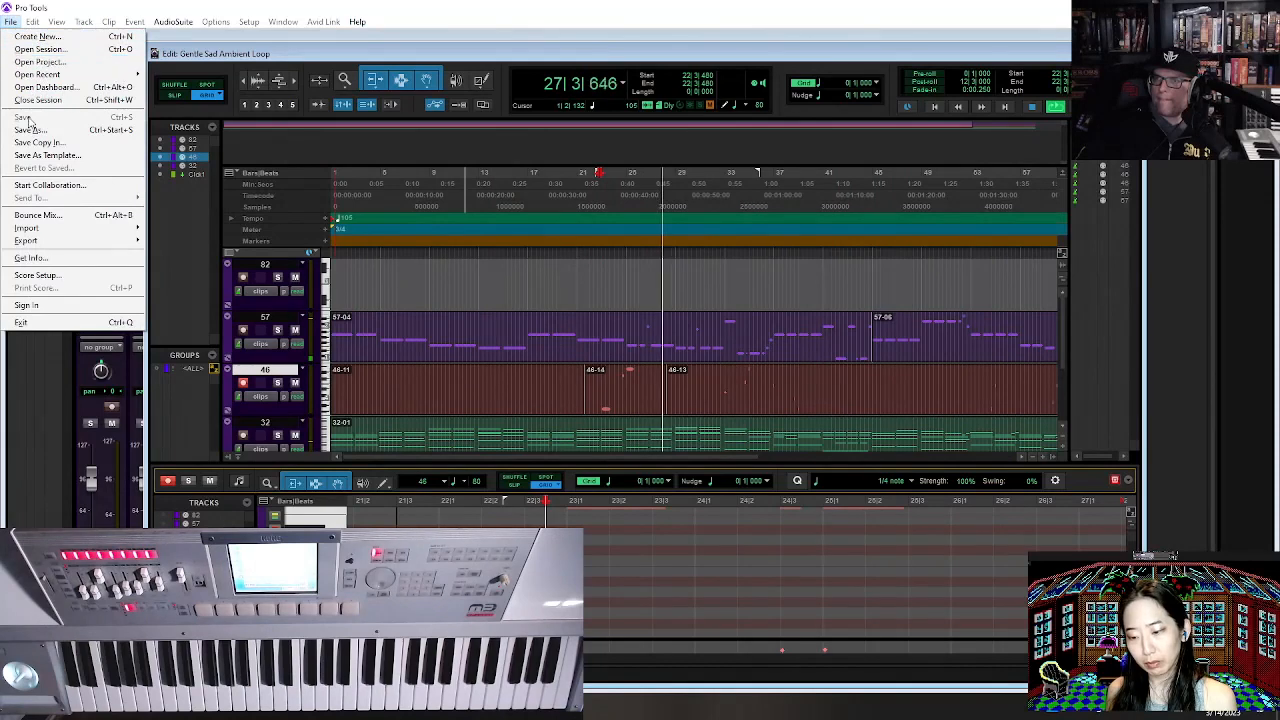
left_click(610, 139)
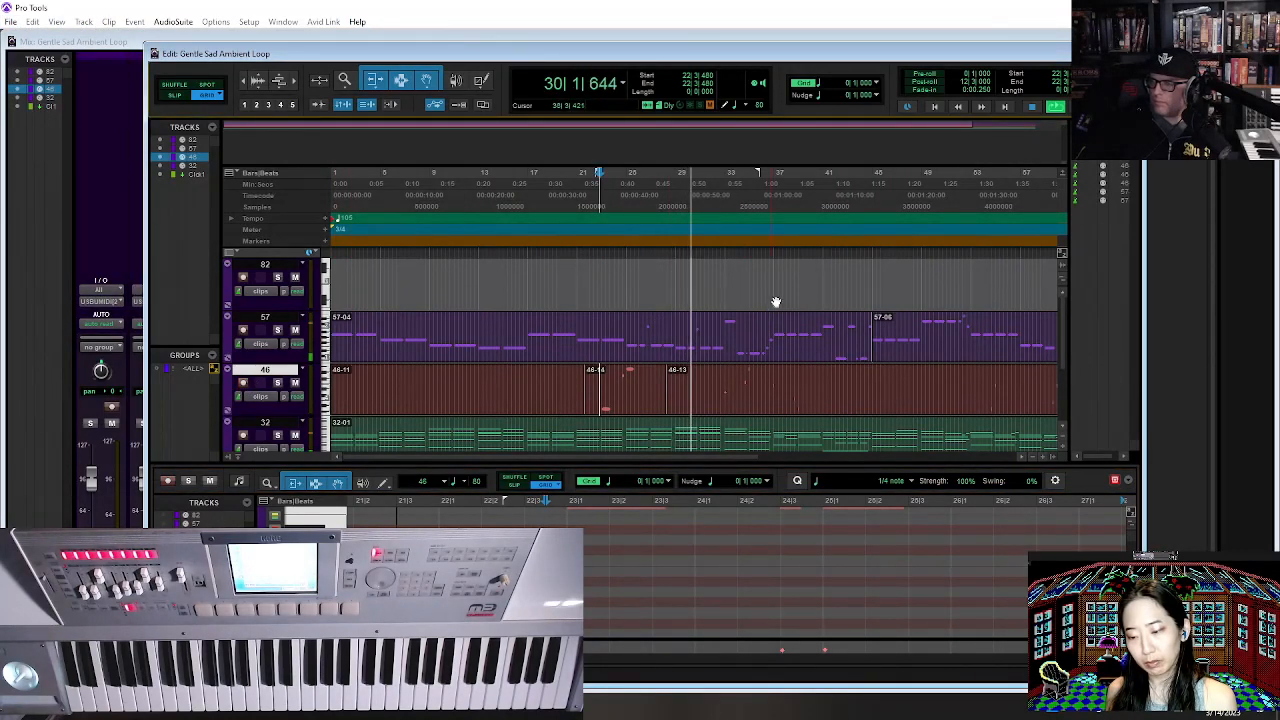
key("ctrl+bracketleft")
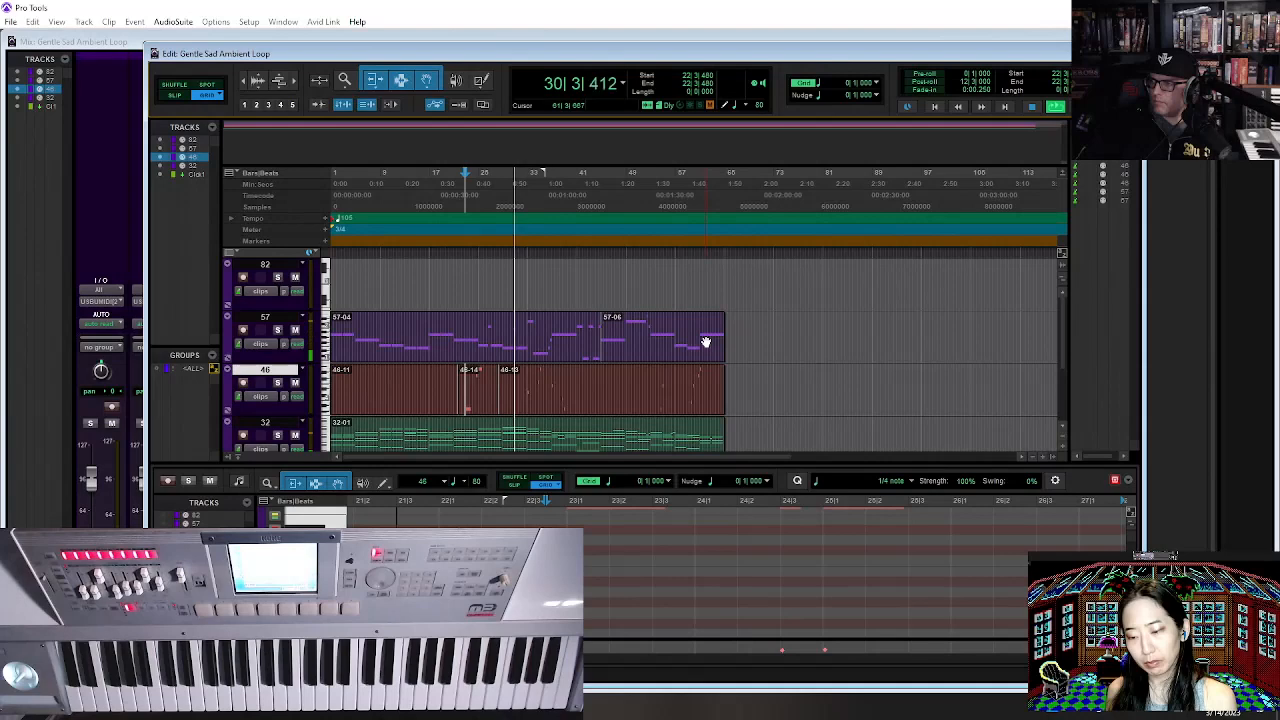
Consolidate track 46's three clips into one continuous clip, and do the same with track 57's two clips.
left_click(563, 403)
left_click(400, 400, "shift")
left_click(423, 356)
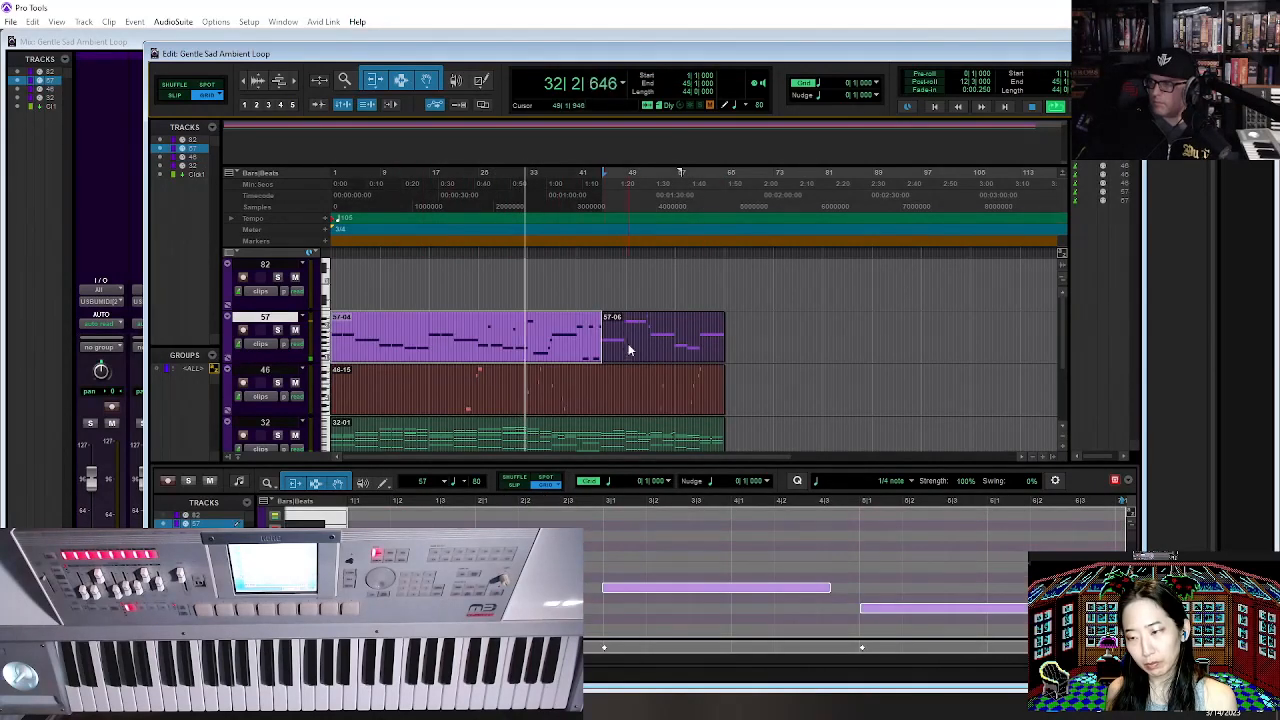
left_click(615, 345, "shift")
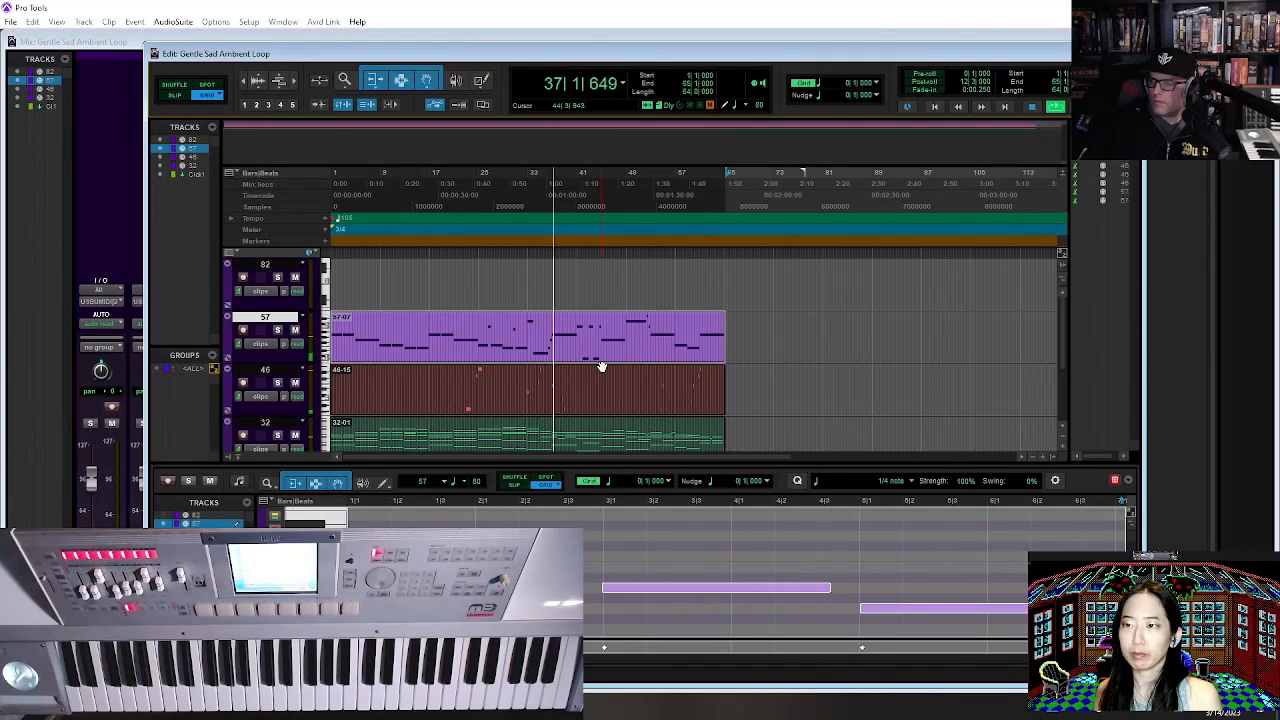
key("space")
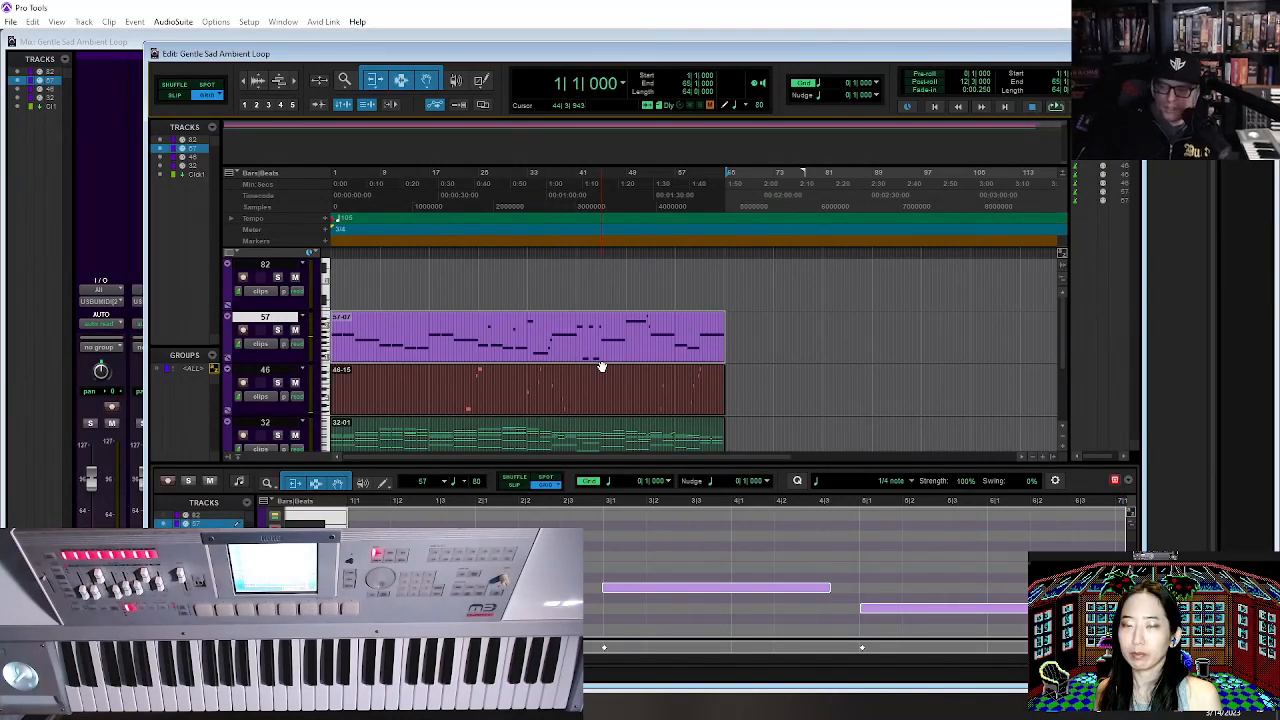
Maximize the Edit window.
left_click(11, 21)
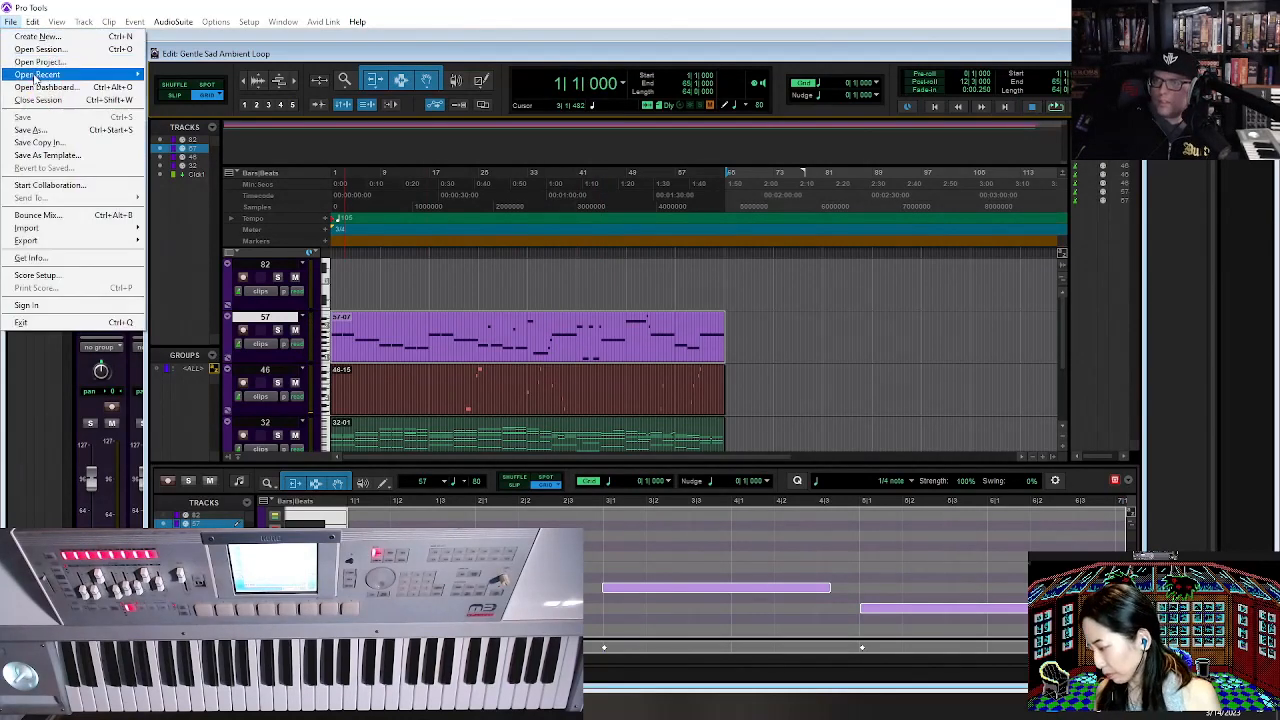
left_click(310, 62)
double_click(309, 56)
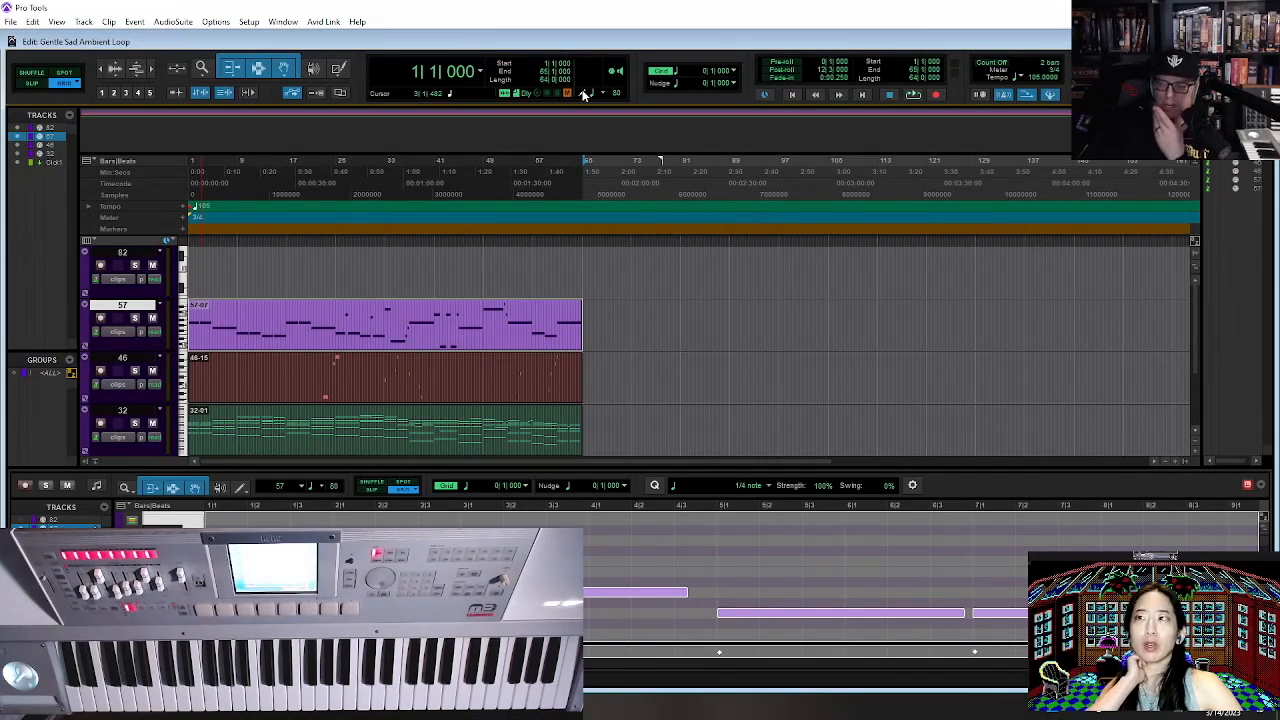
Solo track 32 and play its clip from the start, with the MIDI editor enlarged to show more pitches.
double_click(241, 423)
key("space")
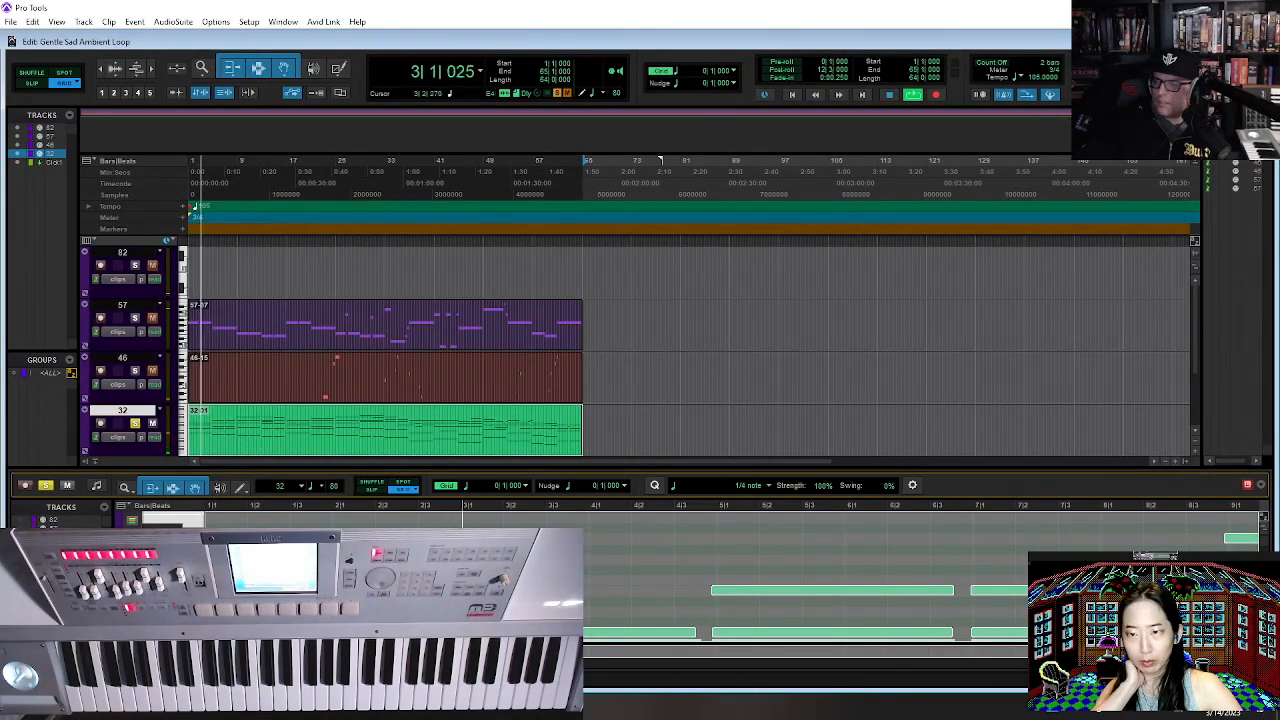
left_click_drag(594, 467, 600, 315)
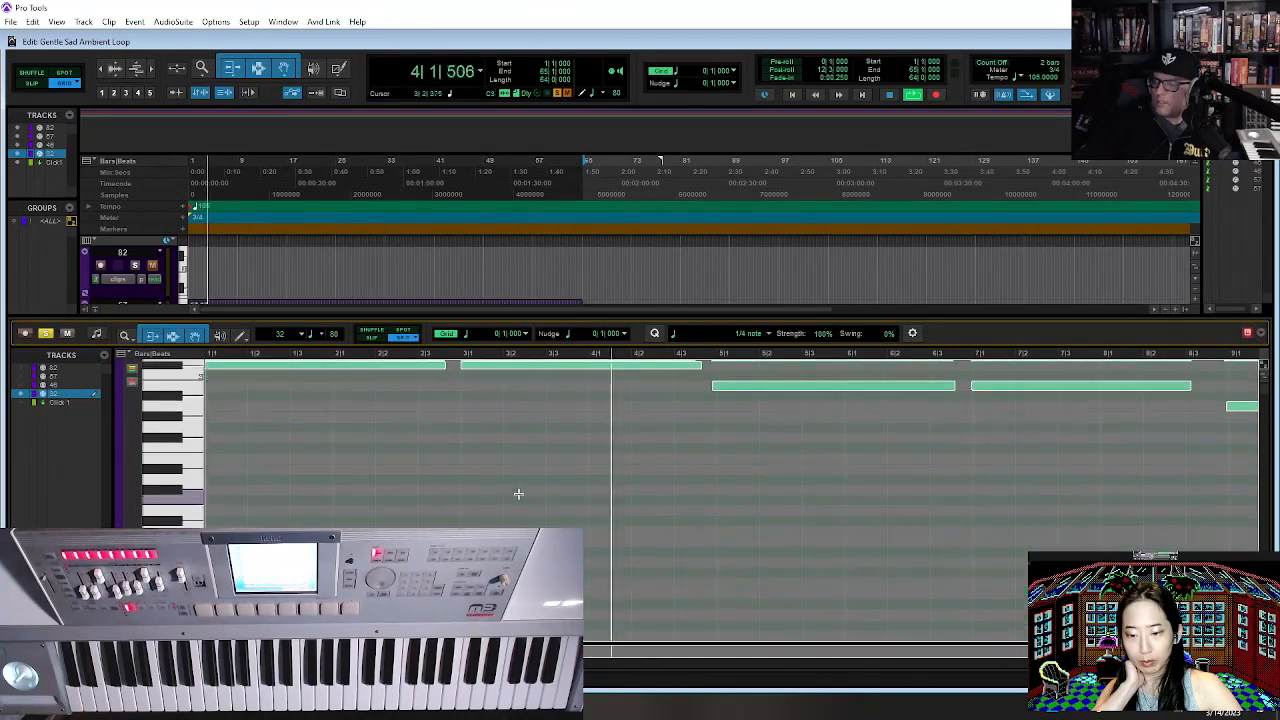
Delete the lowest row of bass notes in track 32 from bar 1 to bar 36.
left_click_drag(344, 579, 1008, 513)
key("Delete")
key("space")
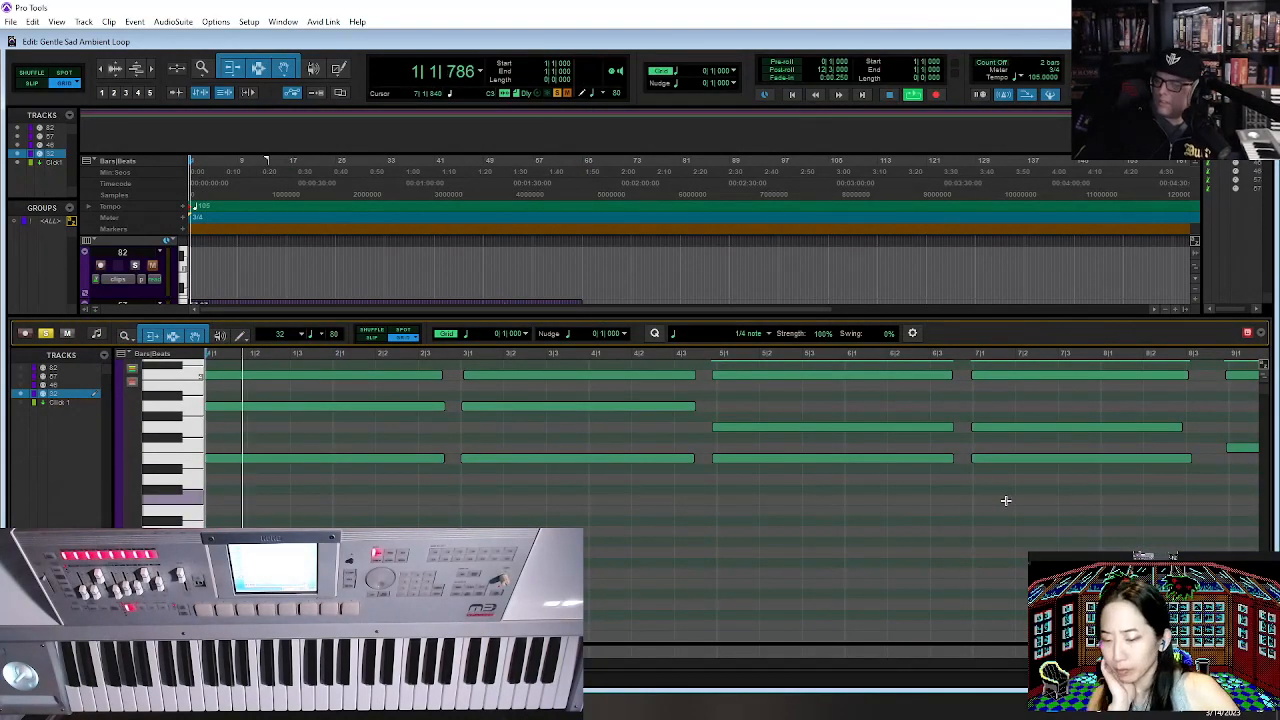
key("ctrl+bracketleft")
key("ctrl+bracketleft")
key("ctrl+bracketleft")
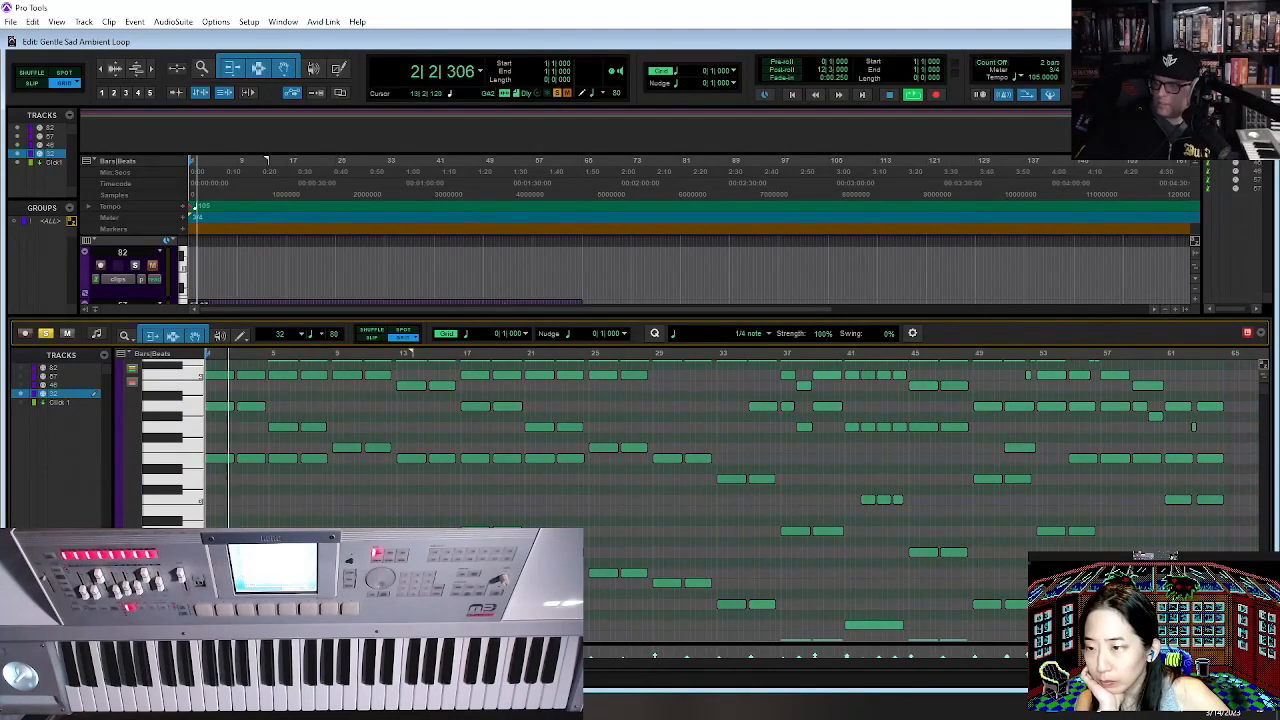
left_click_drag(622, 593, 772, 618)
key("Delete")
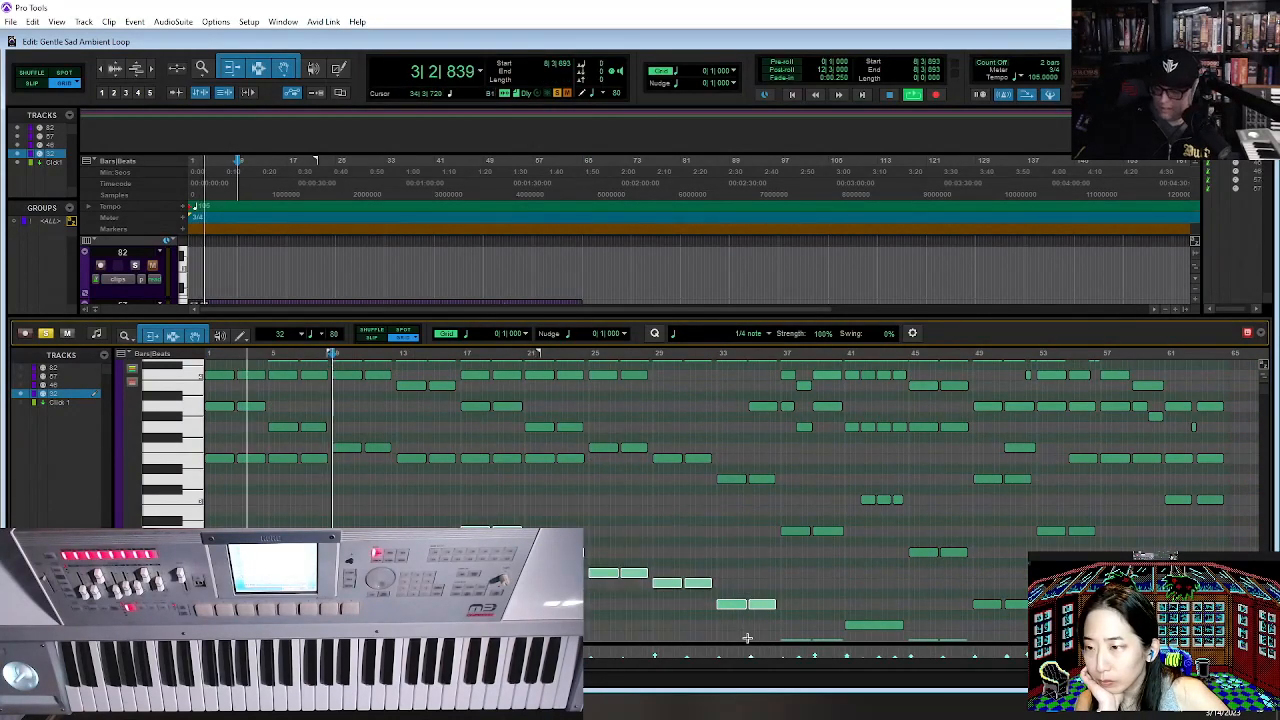
Delete the lowest bass notes in the remaining part of track 32, from bar 37 to the end.
scroll(773, 604, "down", 3)
left_click_drag(733, 578, 1084, 436)
key("Delete")
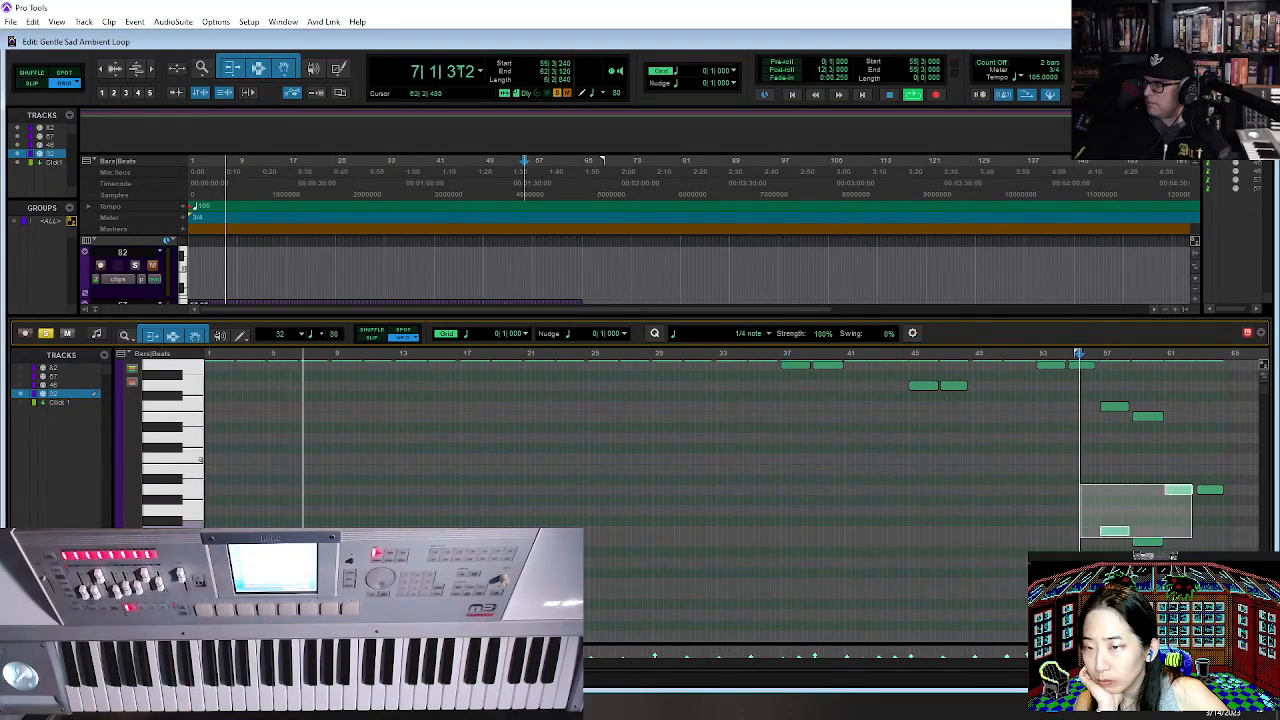
scroll(1064, 541, "up", 3)
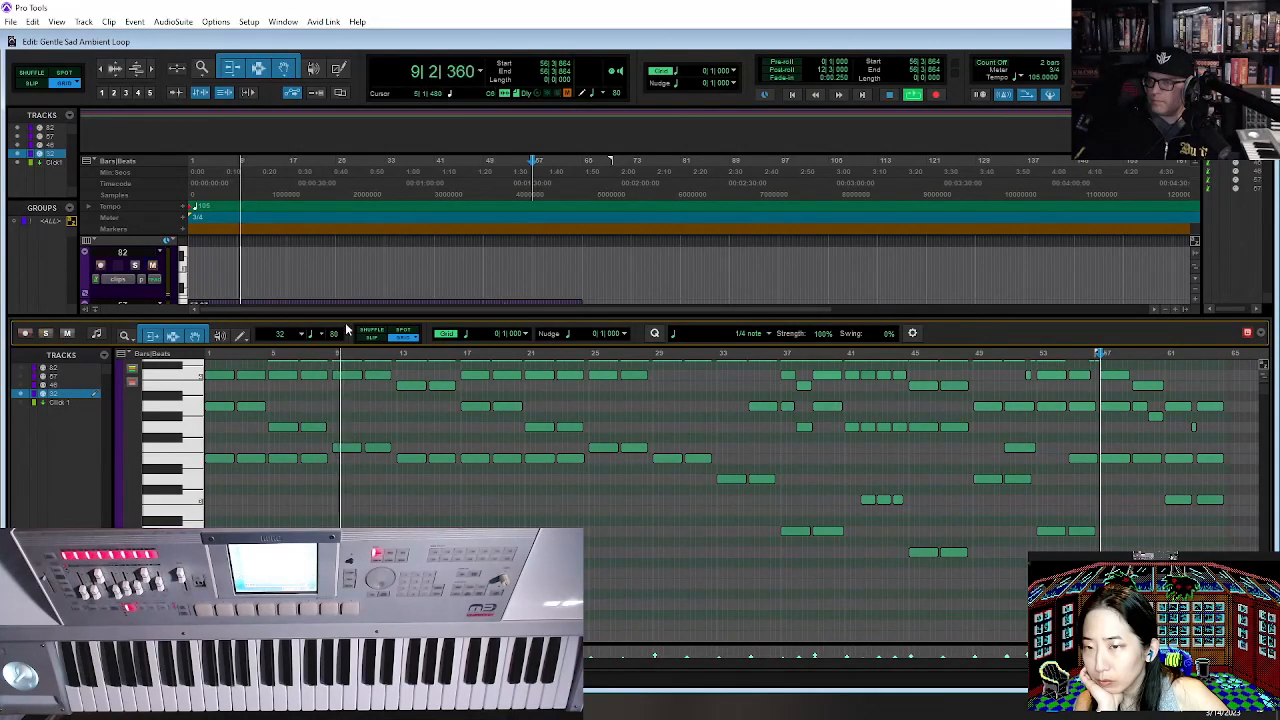
Shrink the MIDI editor so all tracks show, and play back the arrangement from 1|1|000.
left_click_drag(370, 318, 372, 533)
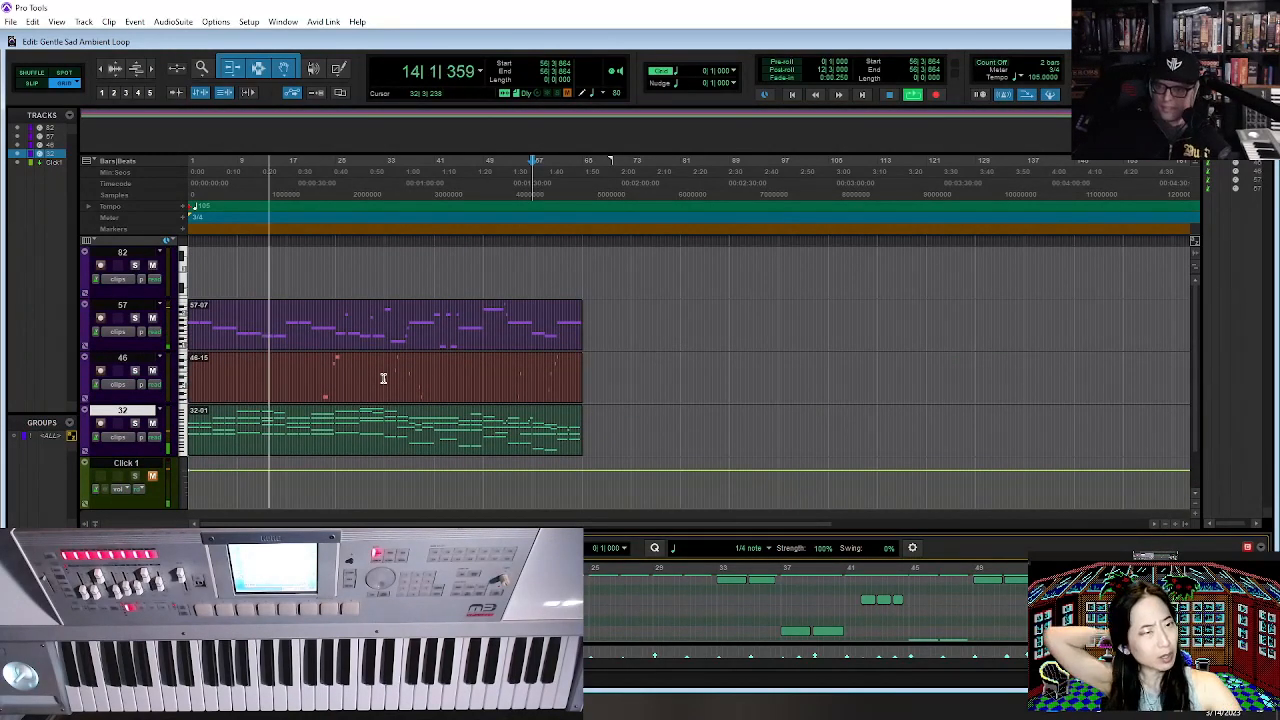
key("space")
key("Return")
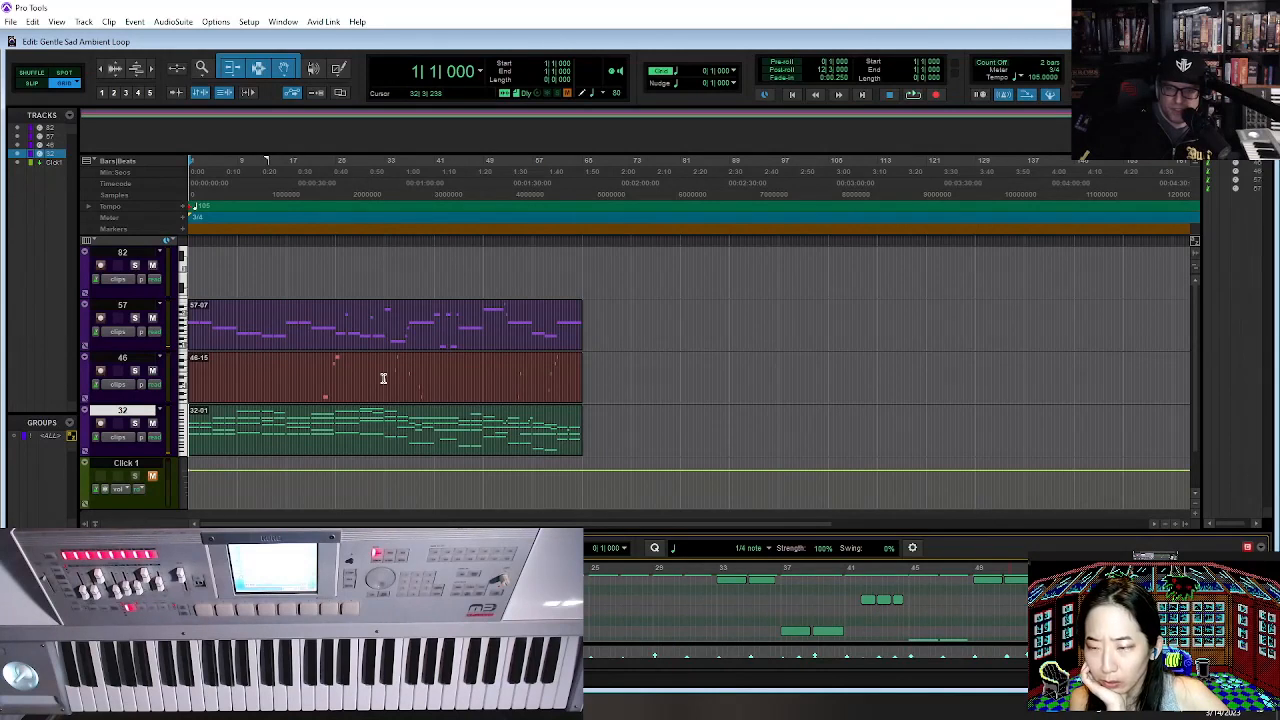
key("space")
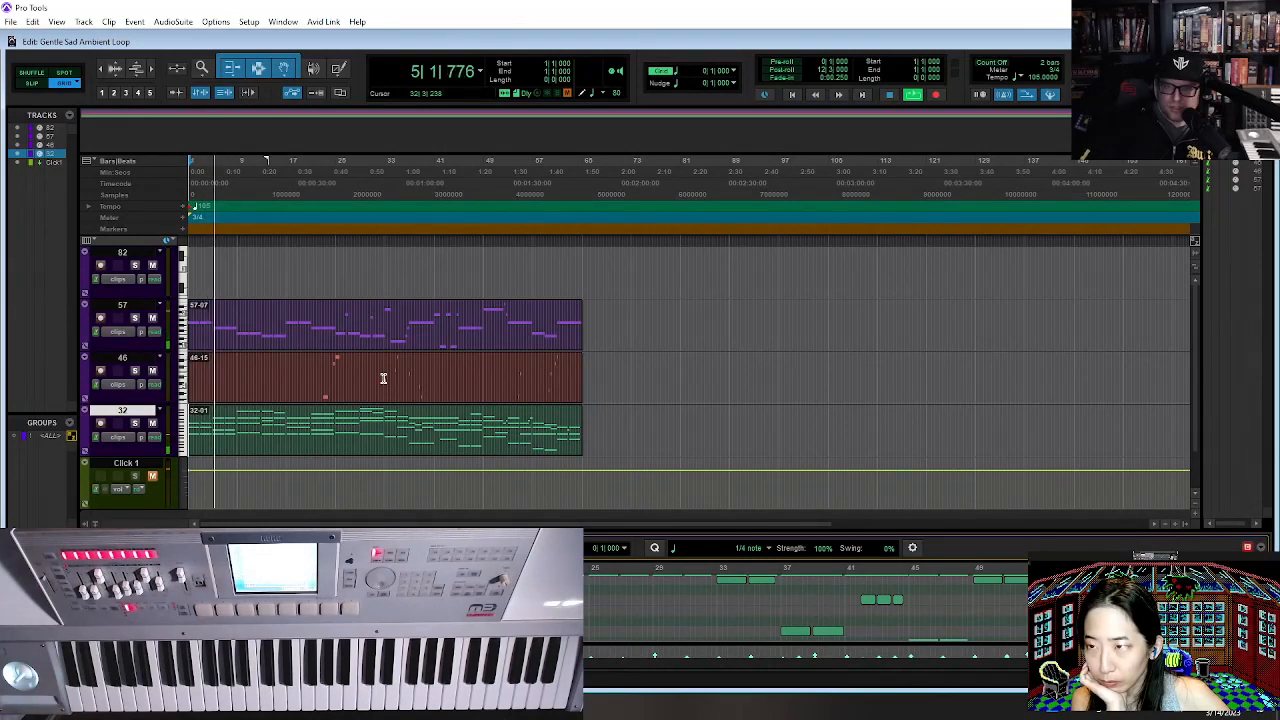
key("space")
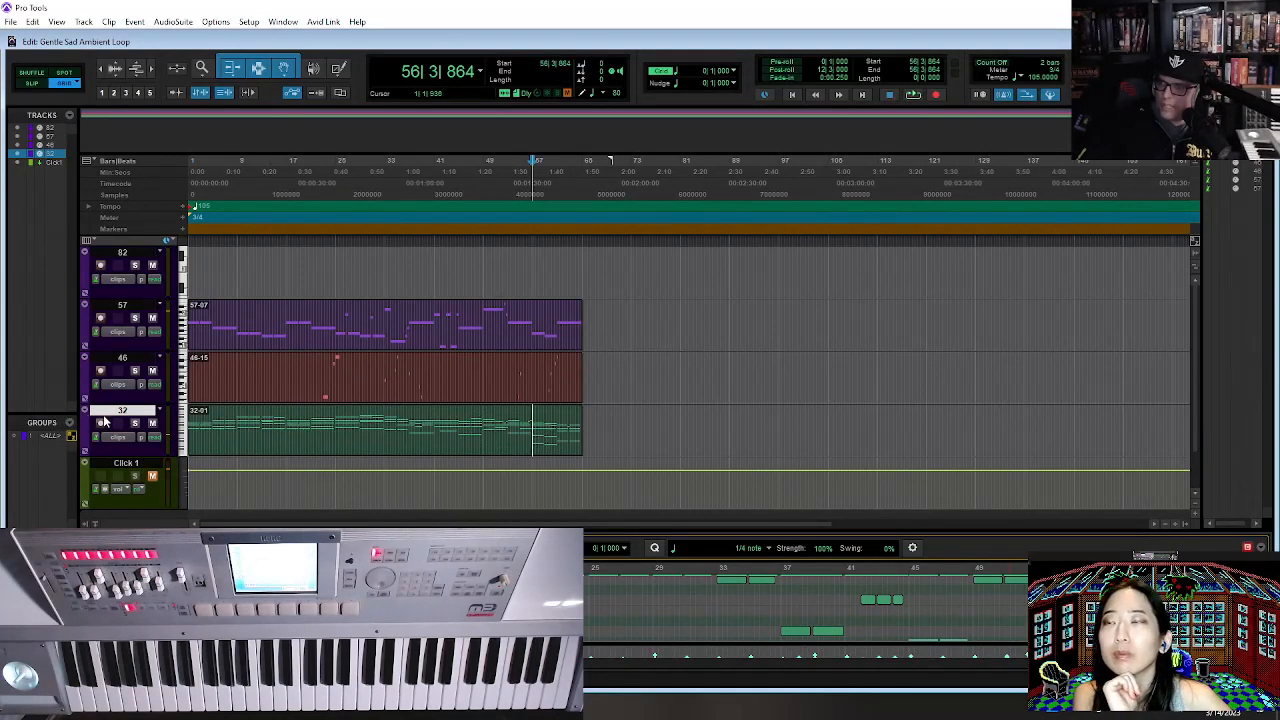
Undo the bass note deletions on track 32.
key("ctrl+Tab")
key("ctrl+Tab")
key("ctrl+Tab")
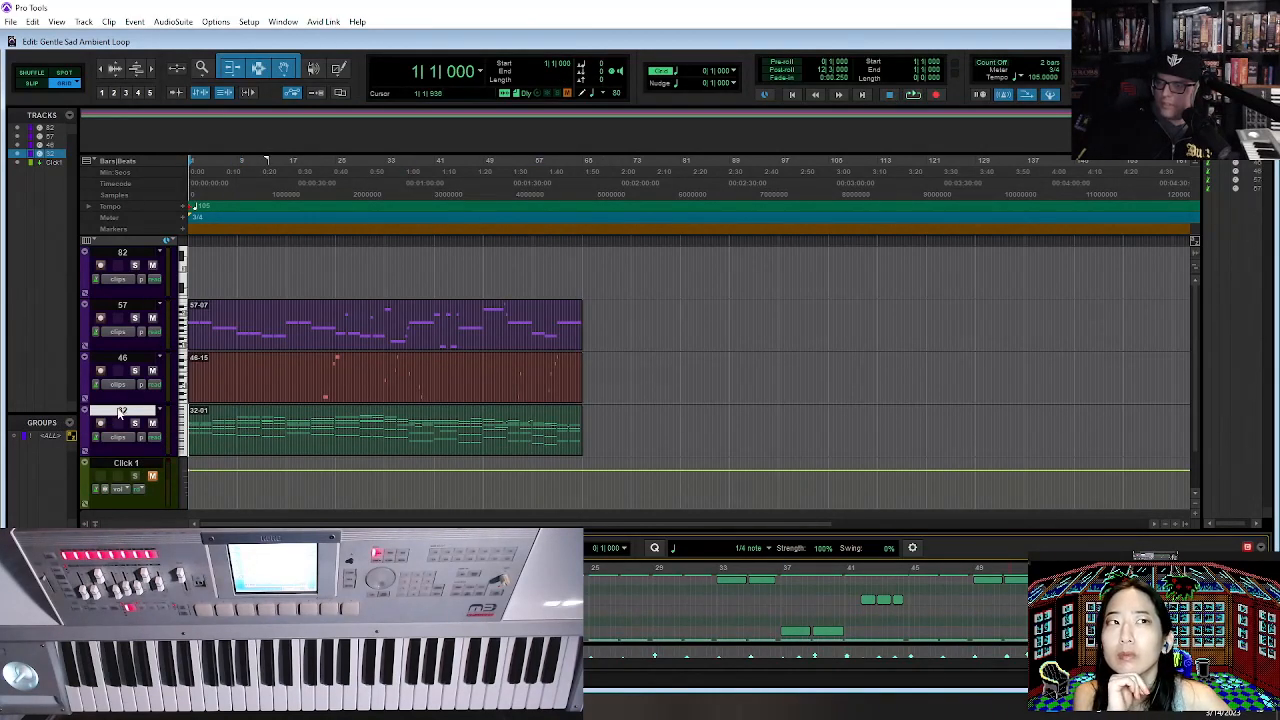
Duplicate track 32 once without its active playlist, and copy clip 32-01.
right_click(120, 412)
left_click(130, 470)
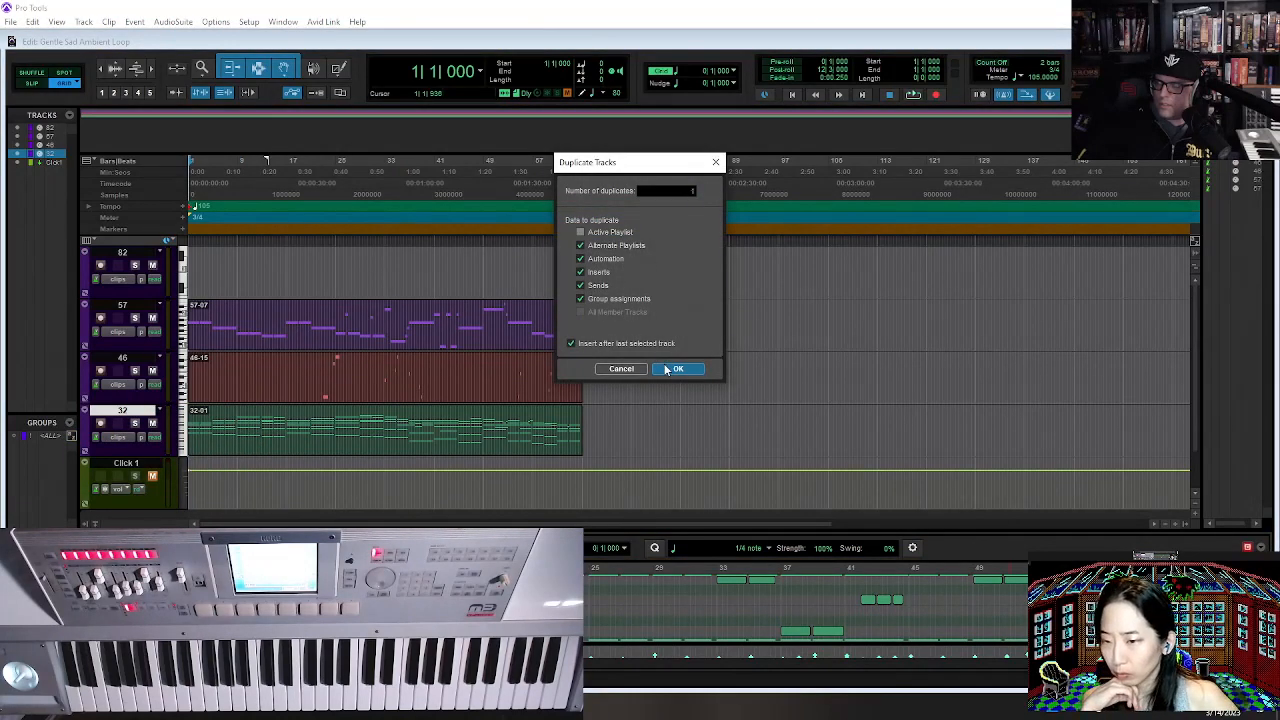
left_click(678, 368)
left_click(380, 447)
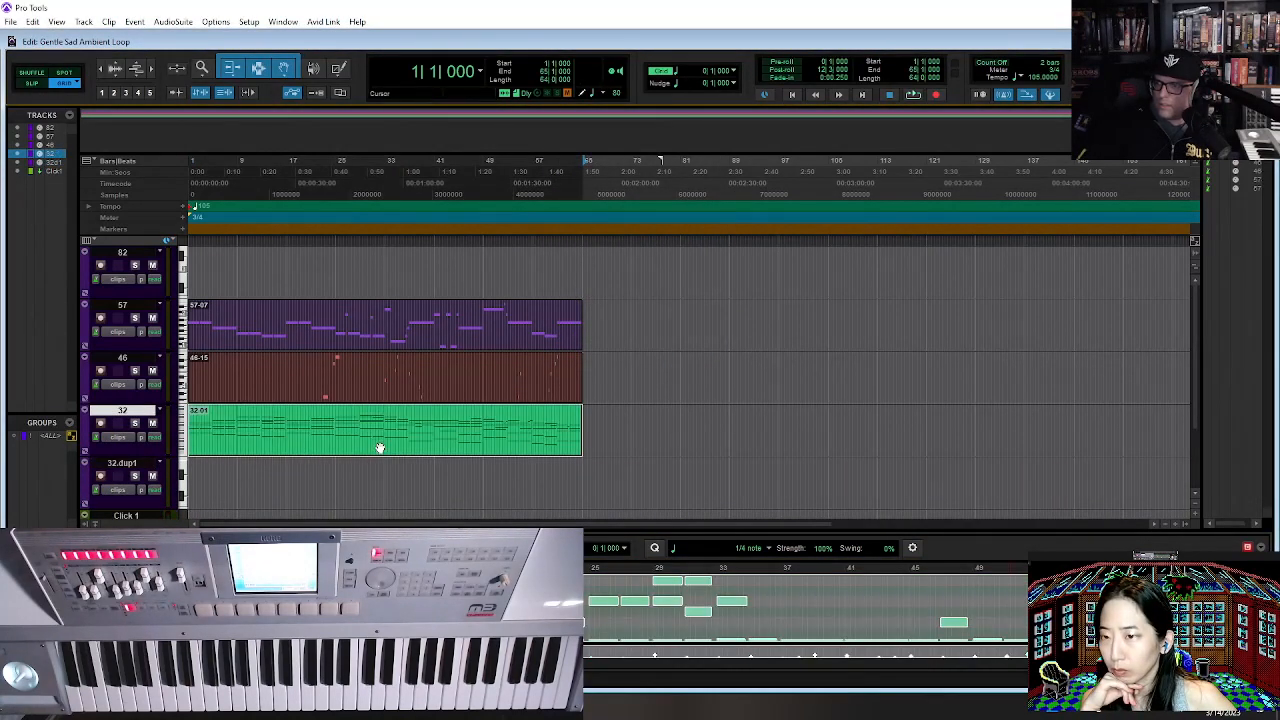
left_click(41, 23)
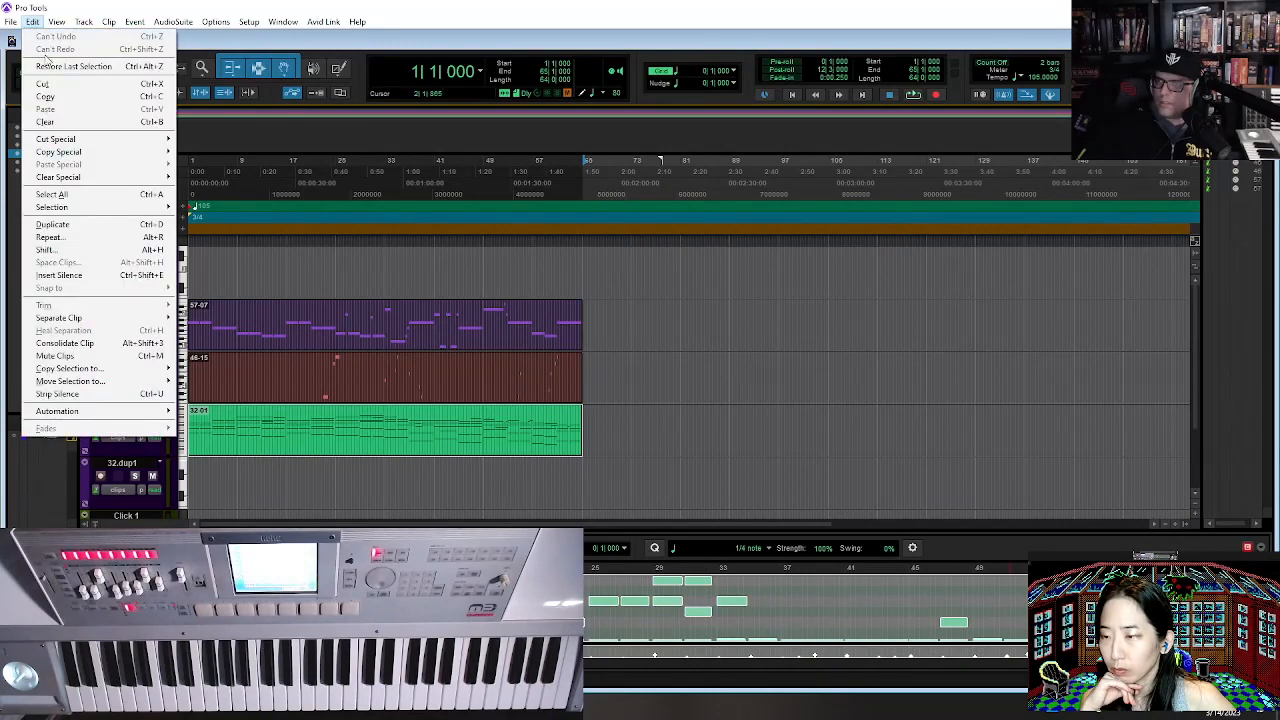
left_click(46, 97)
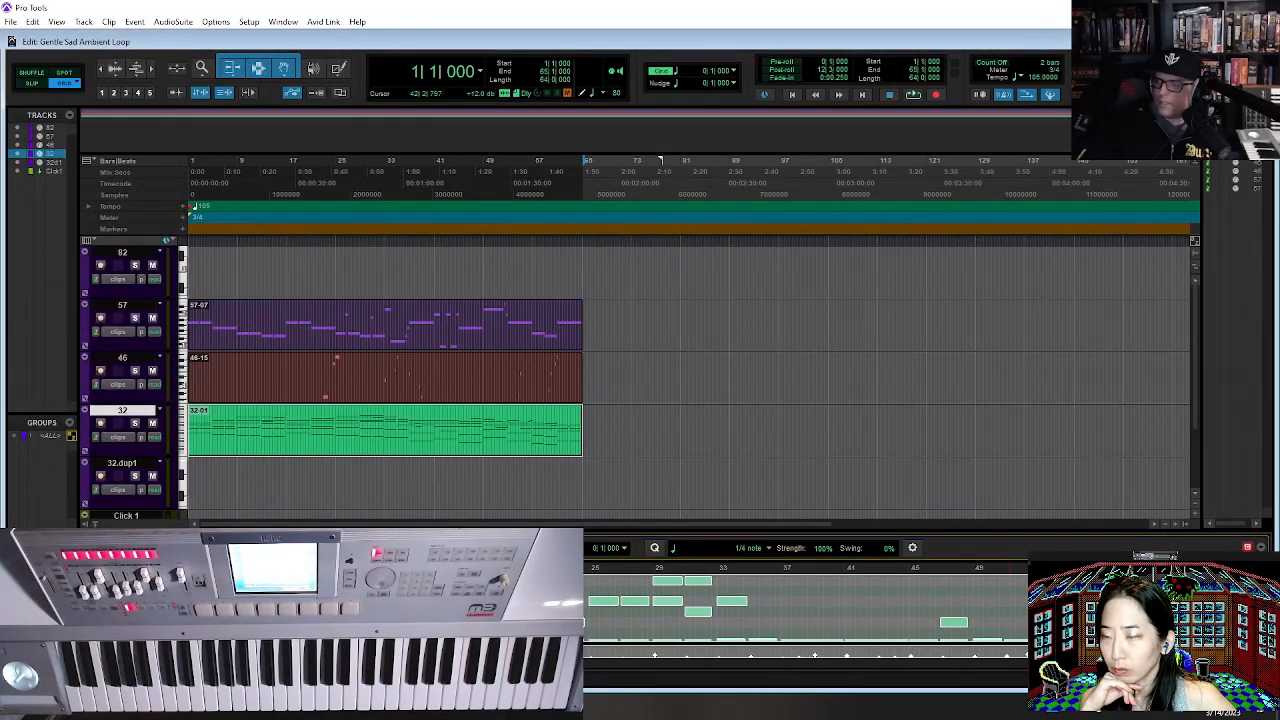
Delete the lowest octave of notes in bars 1 to 36 of the original track 32 in the enlarged MIDI editor.
left_click_drag(531, 527, 531, 315)
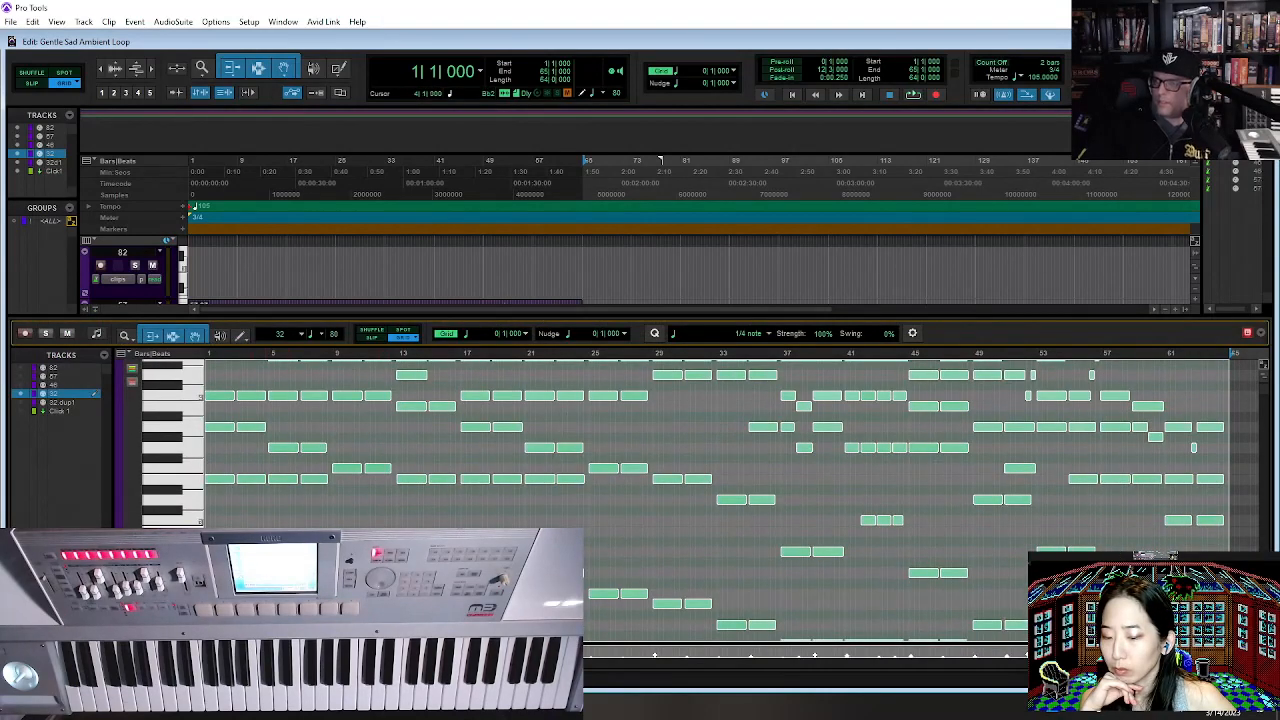
left_click_drag(232, 523, 281, 560)
left_click_drag(443, 600, 443, 600)
left_click_drag(449, 503, 766, 508)
key("Delete")
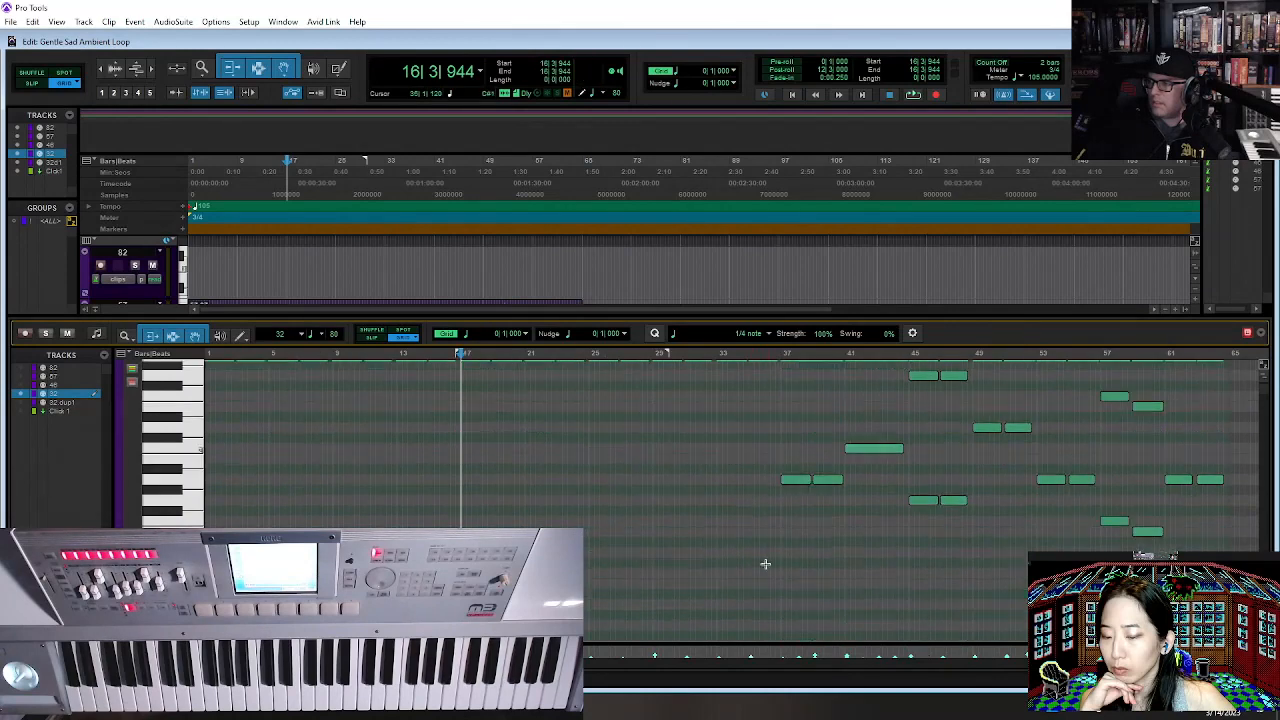
Delete track 32's lowest notes from bar 37 to the end, including the low pair starting at bar 49.
left_click_drag(771, 437, 1232, 550)
key("Delete")
left_click_drag(1034, 453, 976, 426)
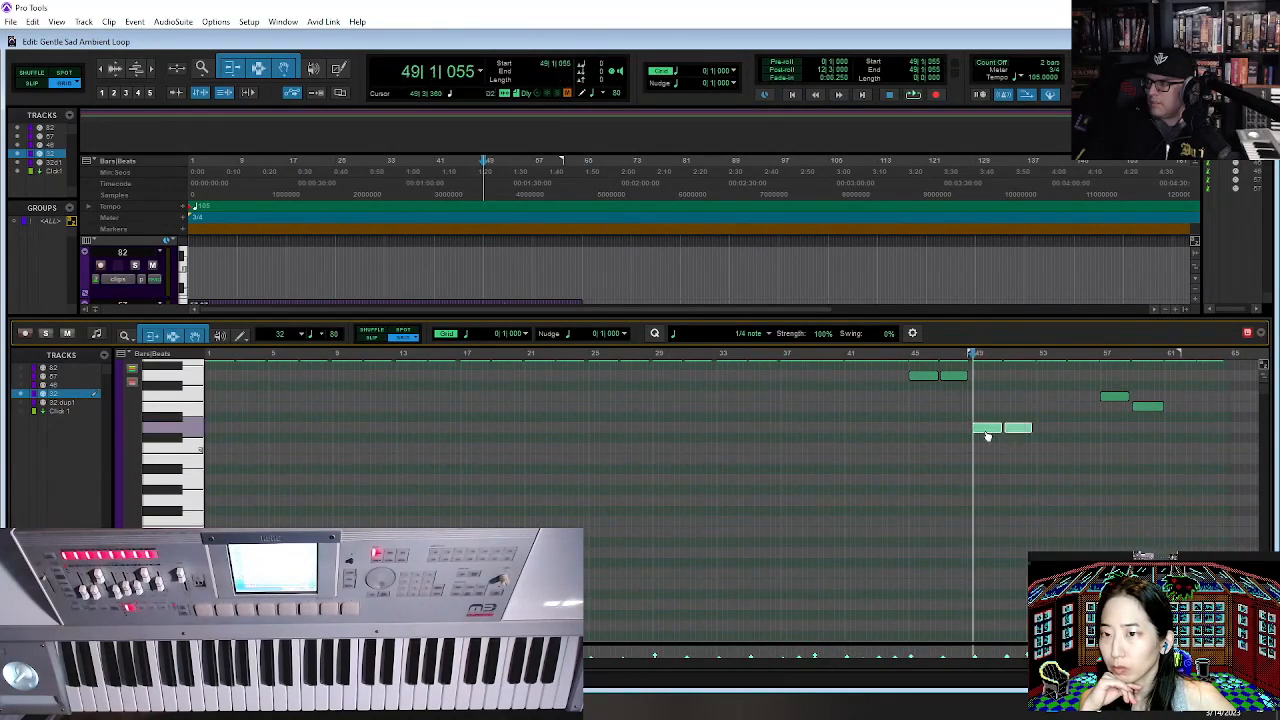
key("Delete")
Play back the thinned track 32 part from 49|1|055, looking briefly at the Mix window.
scroll(806, 477, "up", 3)
key("space")
key("ctrl+equal")
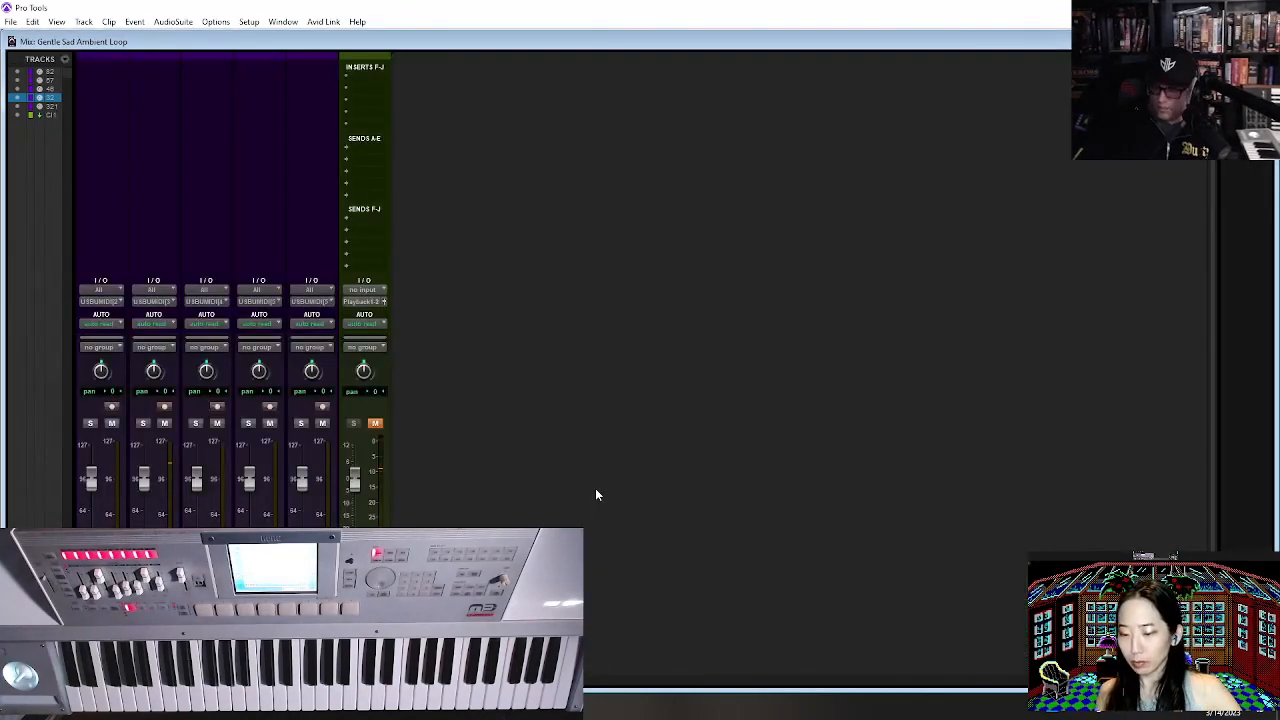
key("ctrl+equal")
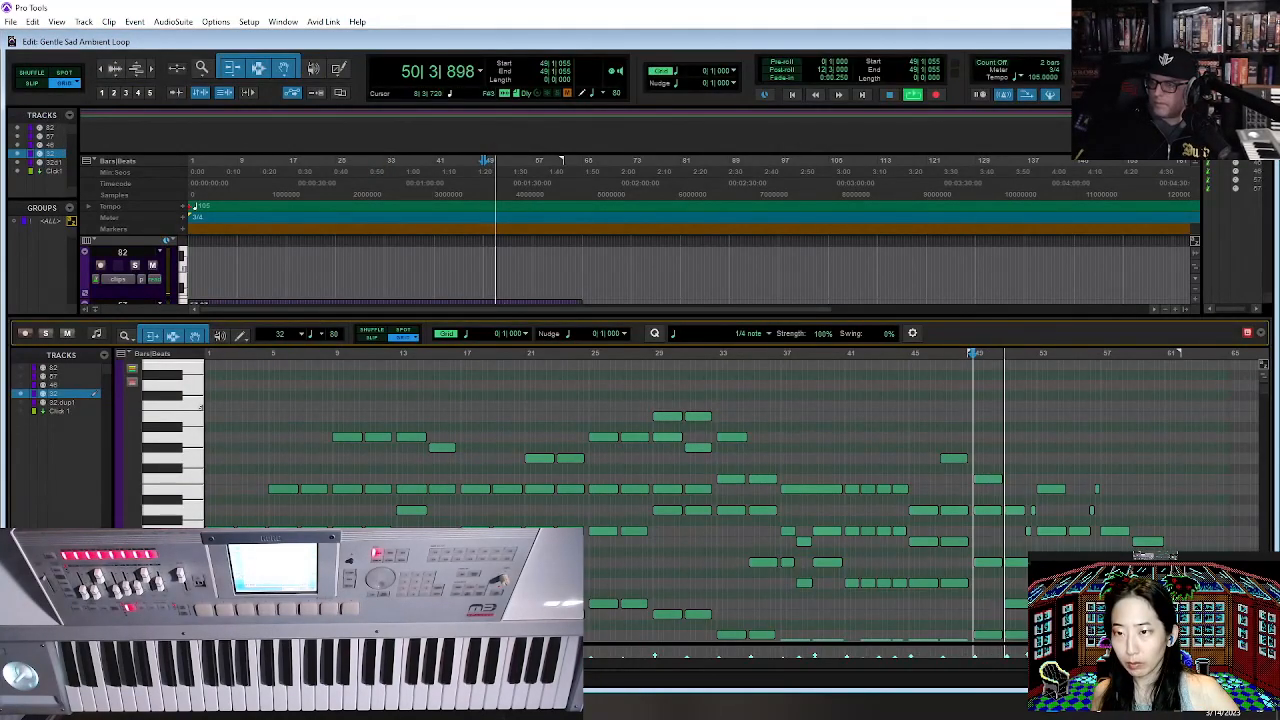
Close the enlarged MIDI editor, stop playback, and delete the duplicate track 32.dup1.
key("super+equal")
key("space")
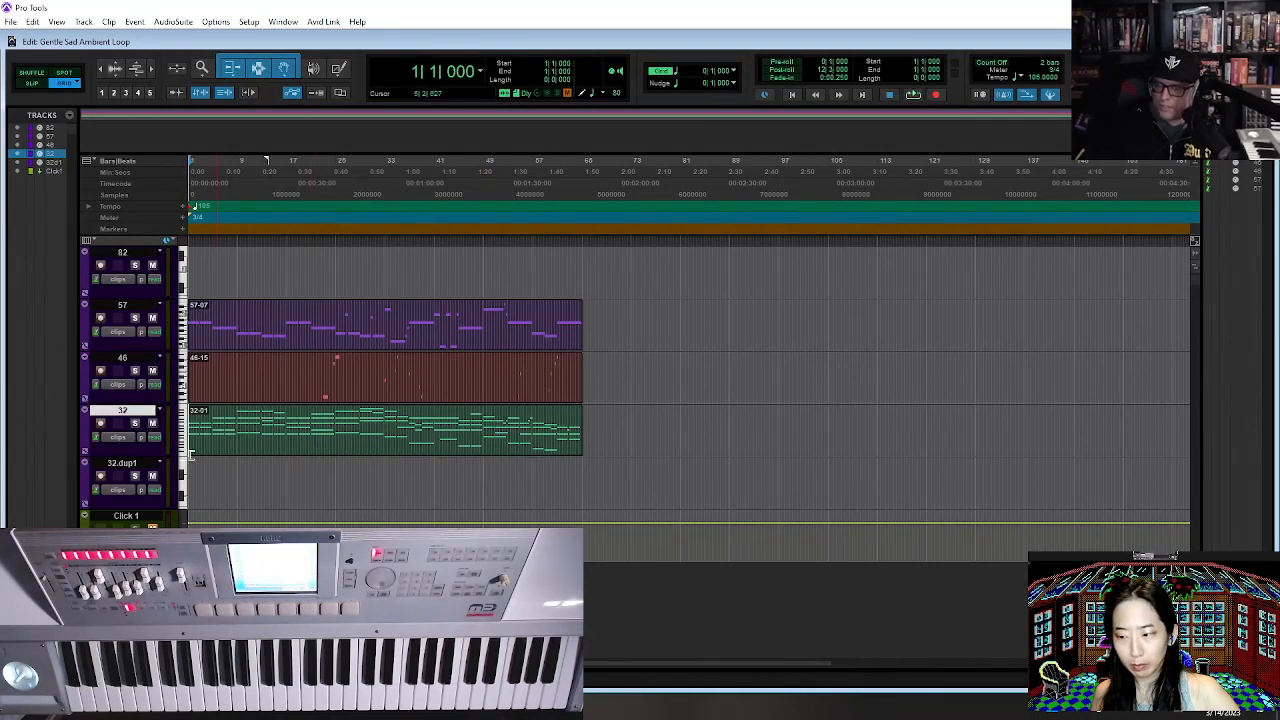
right_click(120, 477)
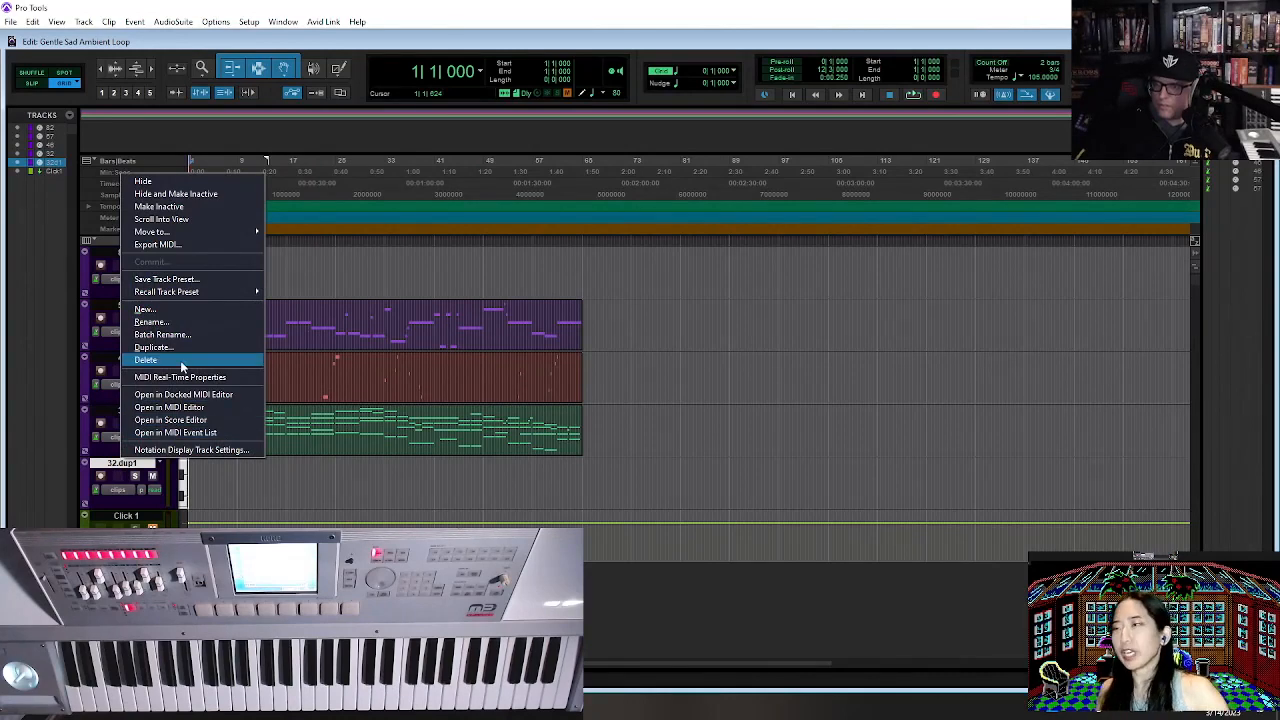
left_click(150, 363)
Play back the layered loop from the start, checking the track levels in the Mix window.
left_click(258, 450)
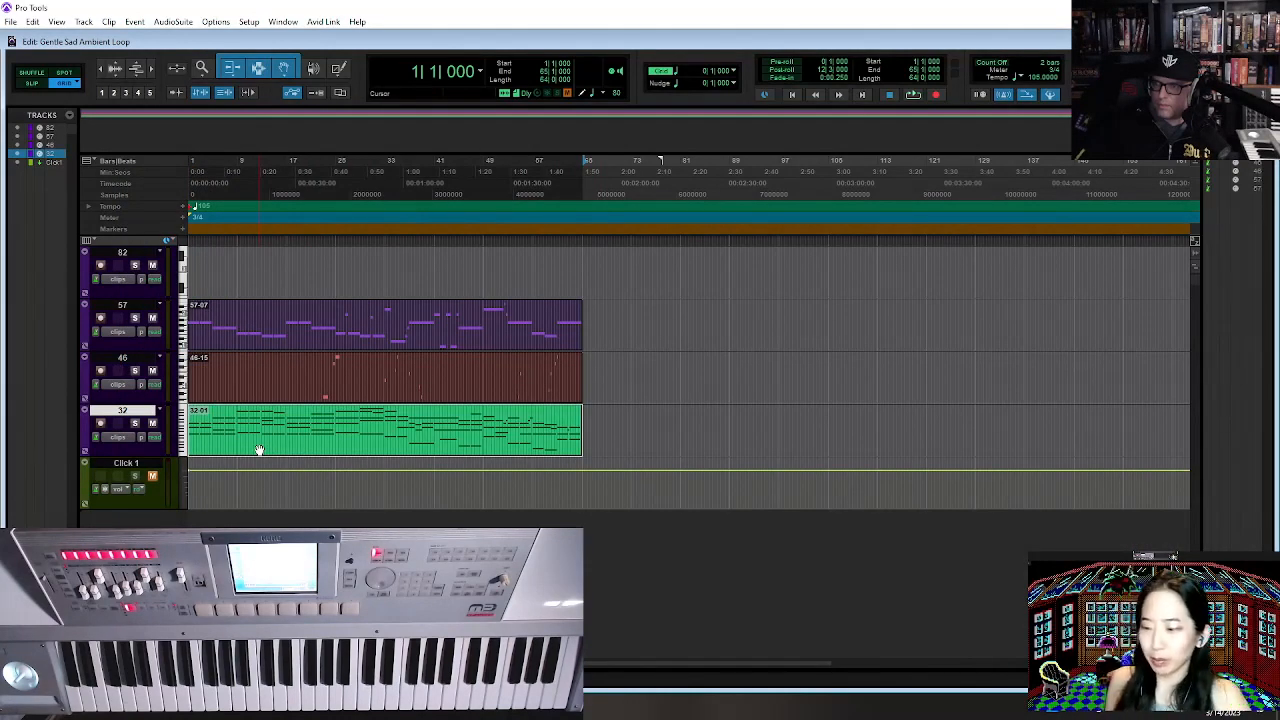
key("Return")
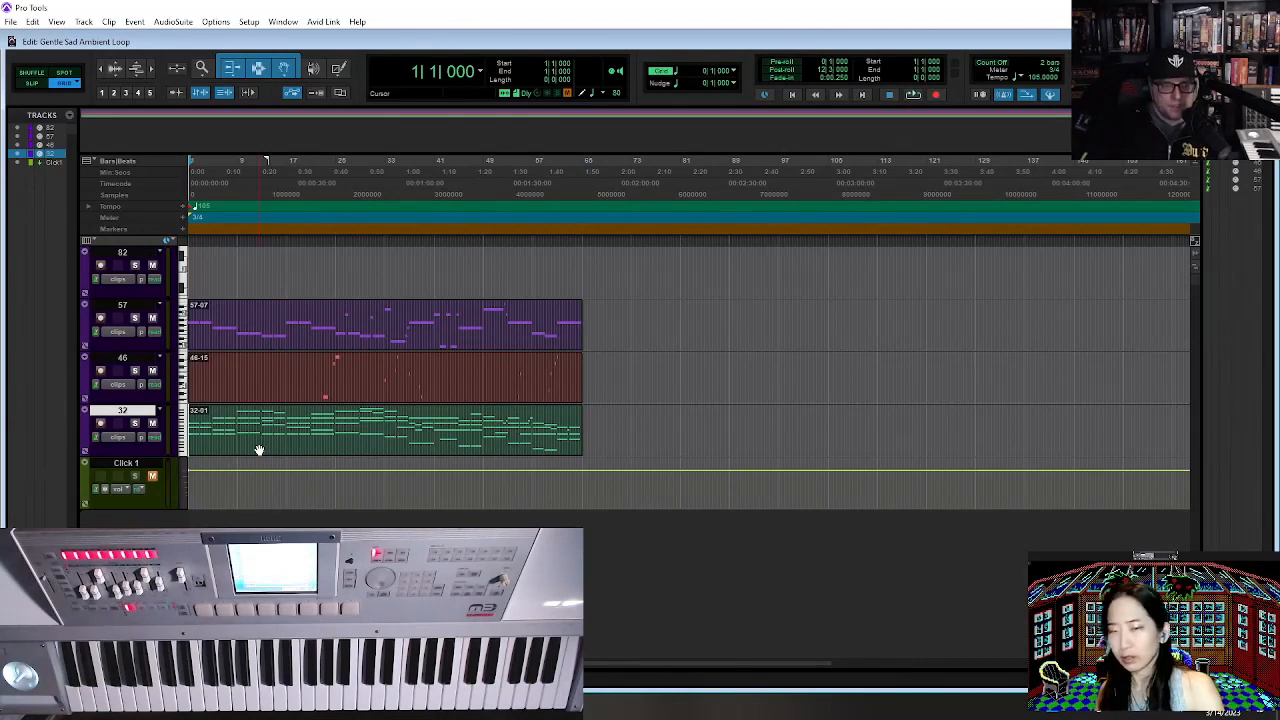
key("space")
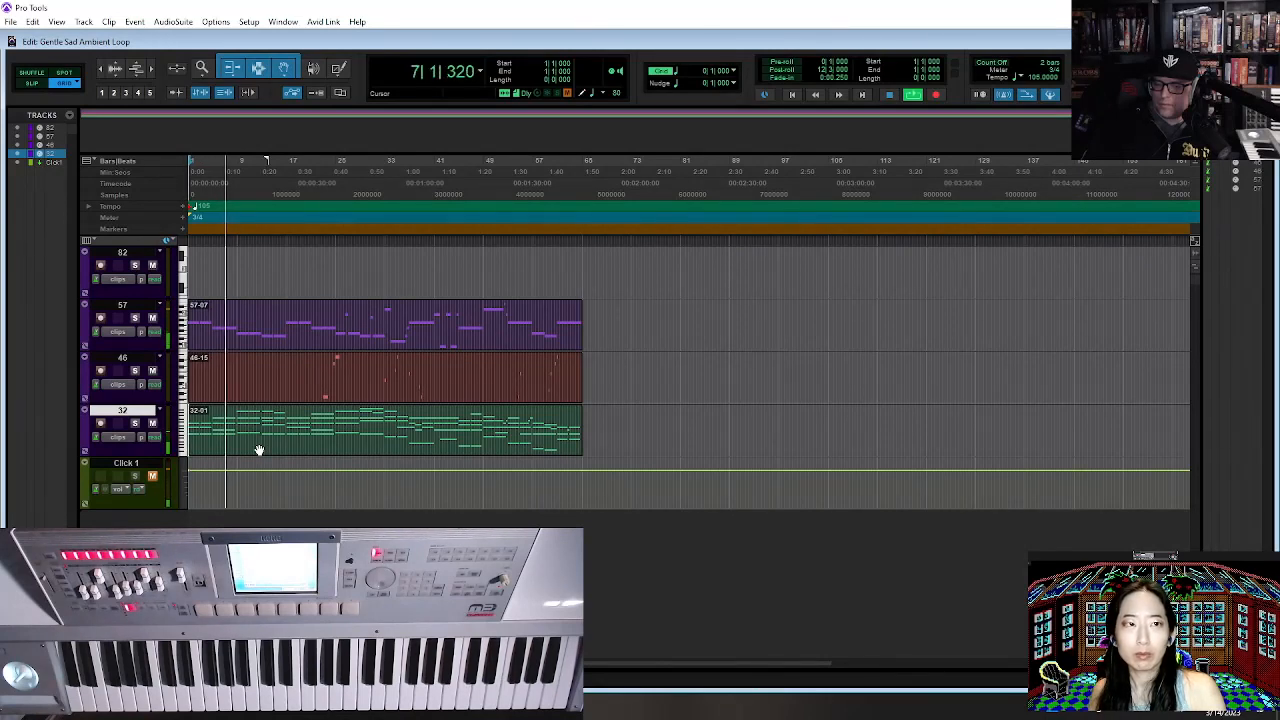
key("ctrl+equal")
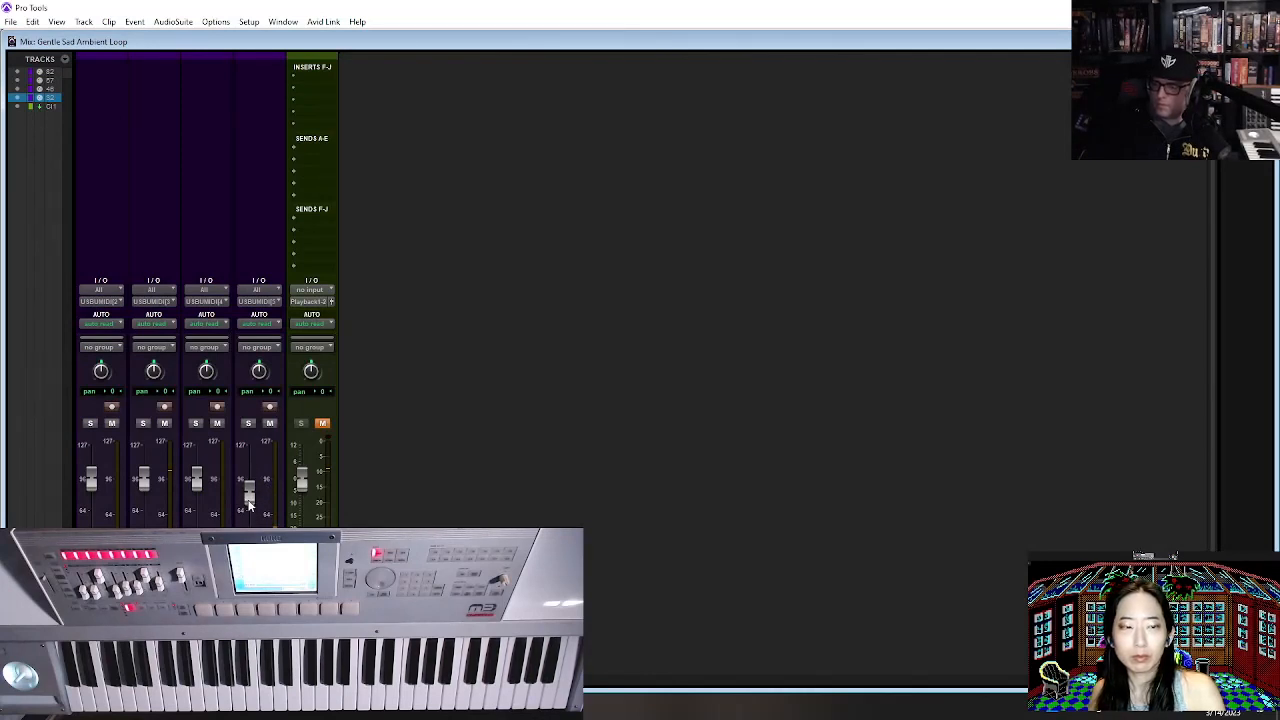
key("ctrl+equal")
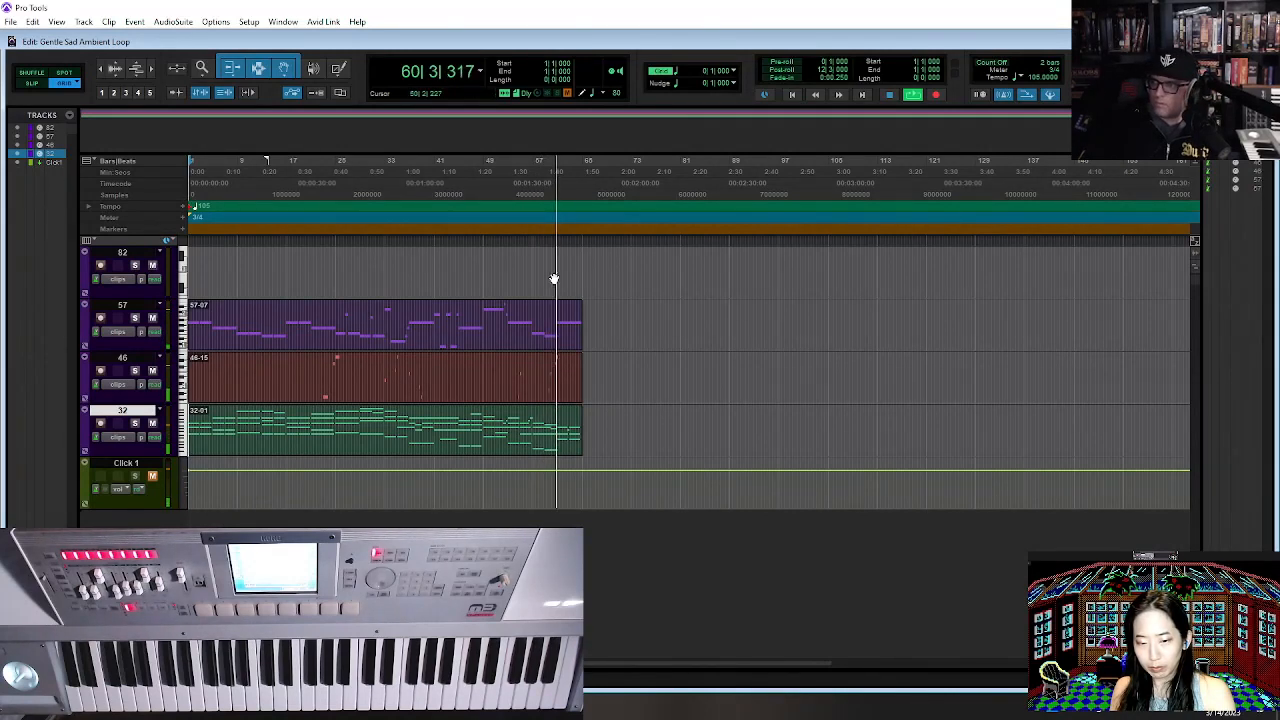
Try duplicating the clips on tracks 57, 46 and 32 so the copies start at bar 65, and undo the duplication.
left_click(532, 344)
left_click(528, 385, "shift")
left_click(529, 449, "shift")
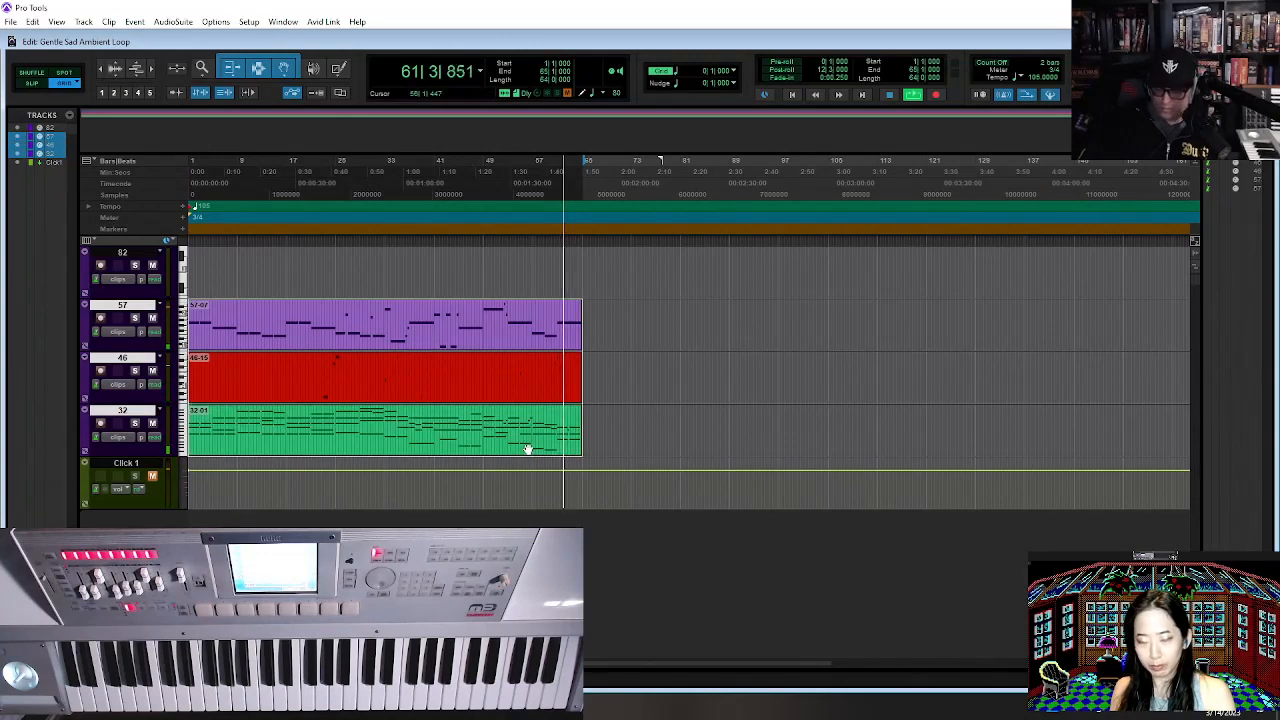
key("ctrl+d")
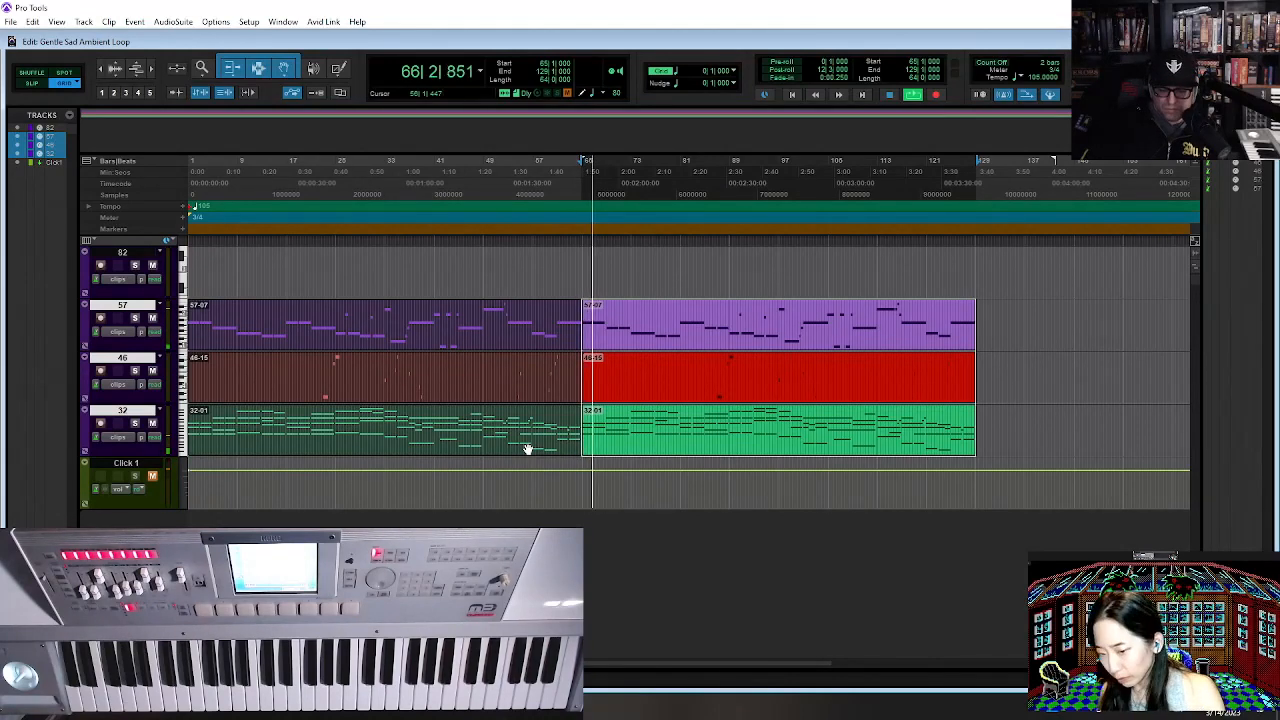
key("space")
key("ctrl+z")
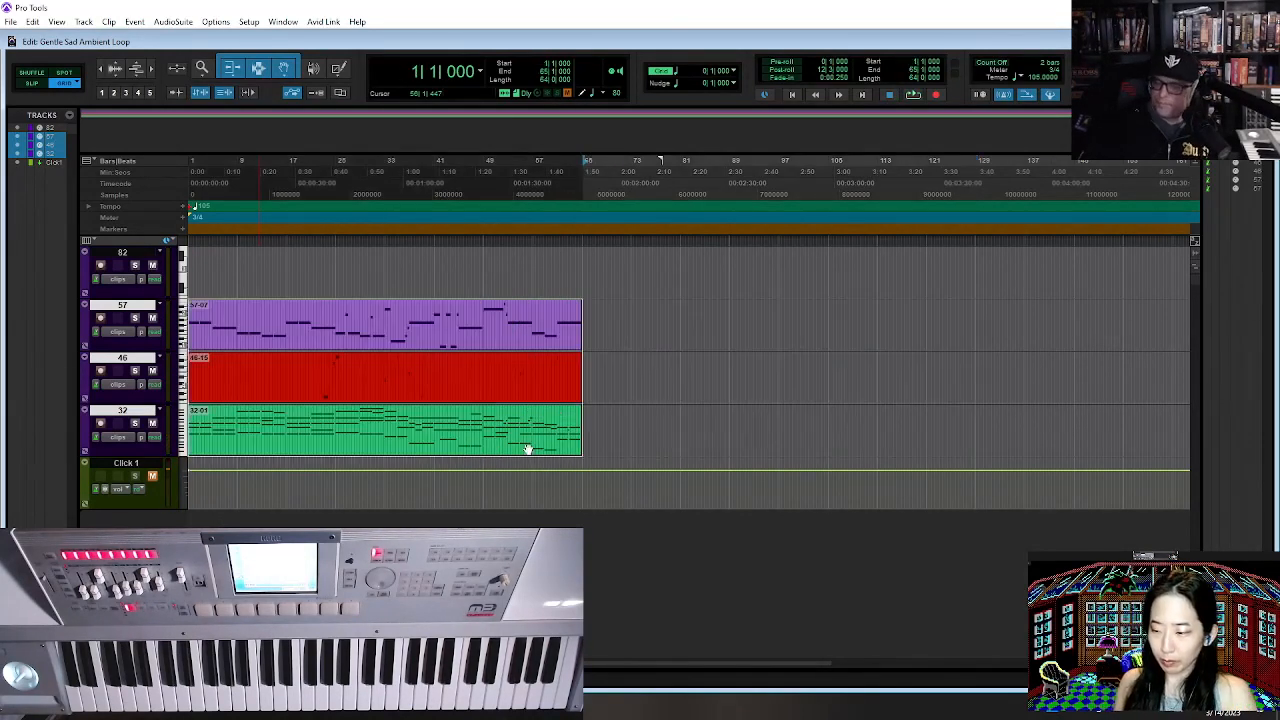
Save the session and open the recent session Gentle Sad.
left_click(11, 23)
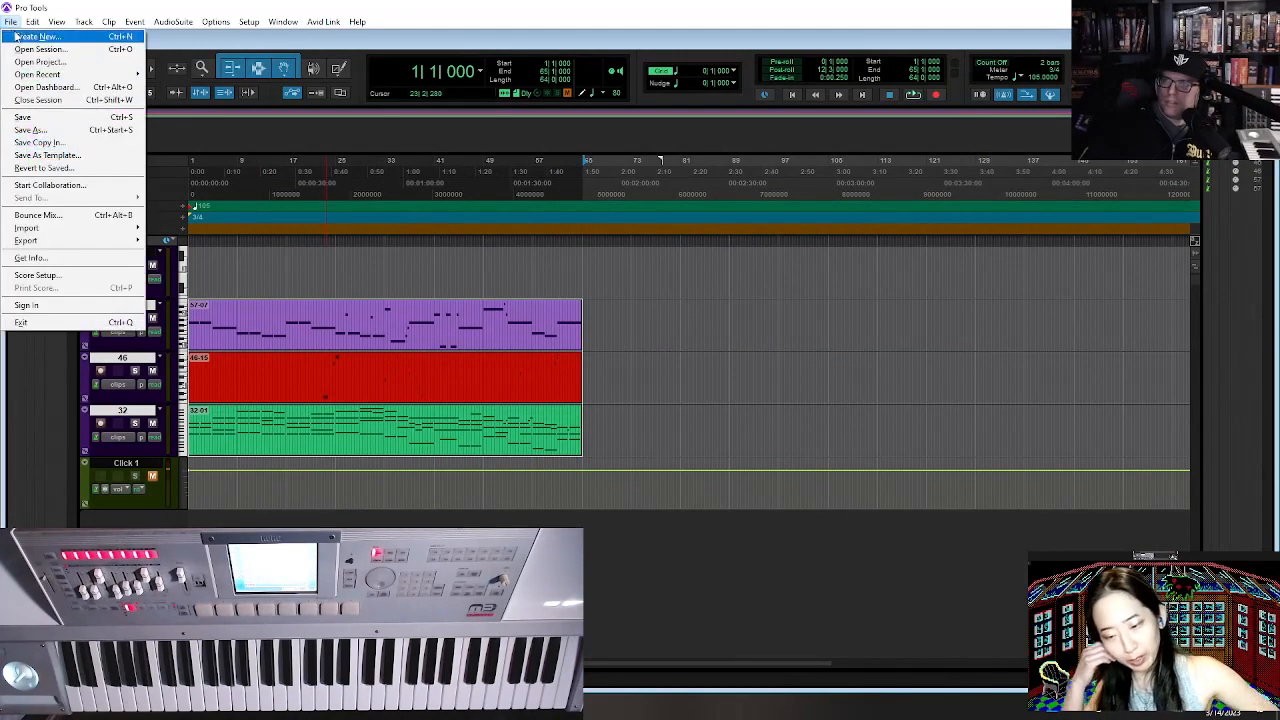
left_click(24, 118)
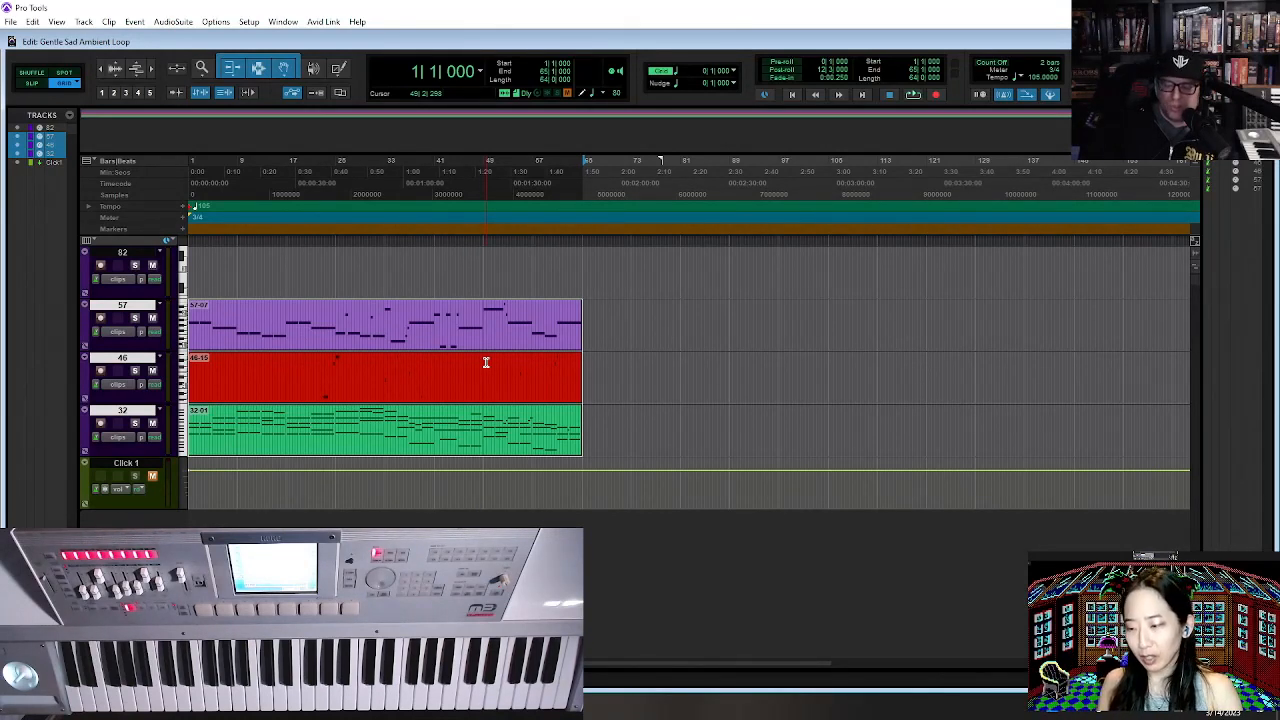
left_click(10, 22)
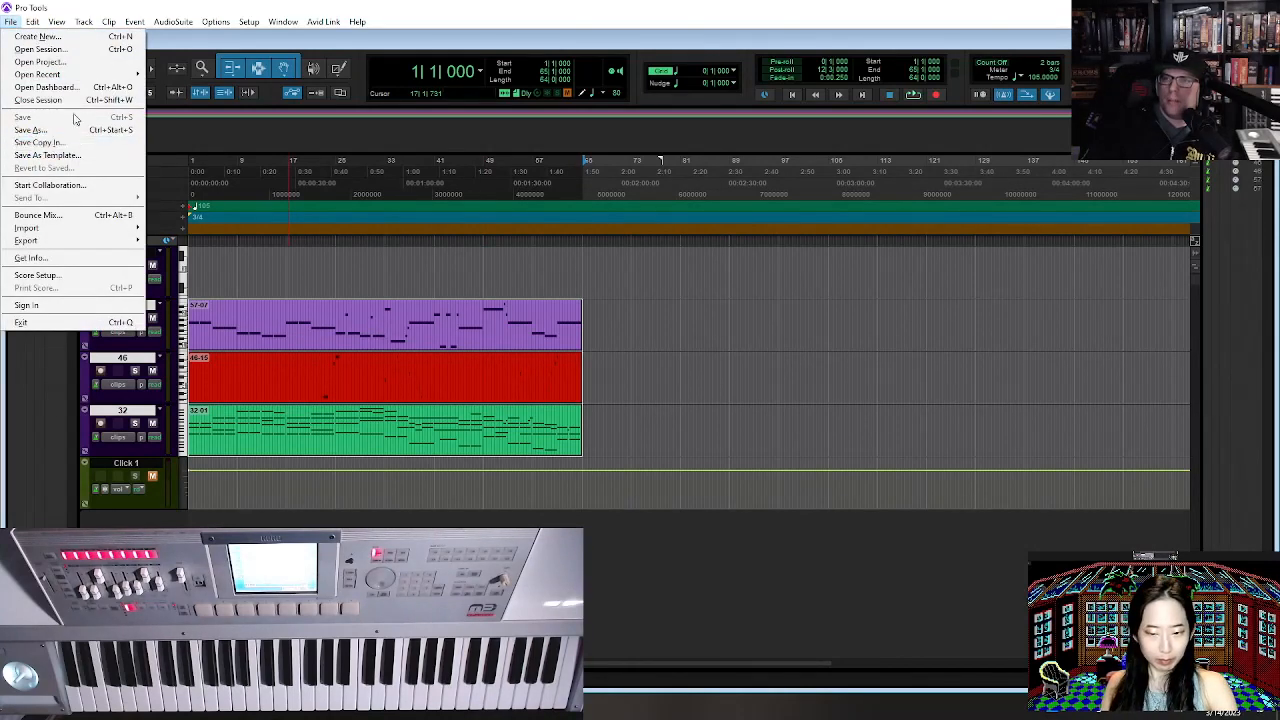
left_click(313, 253)
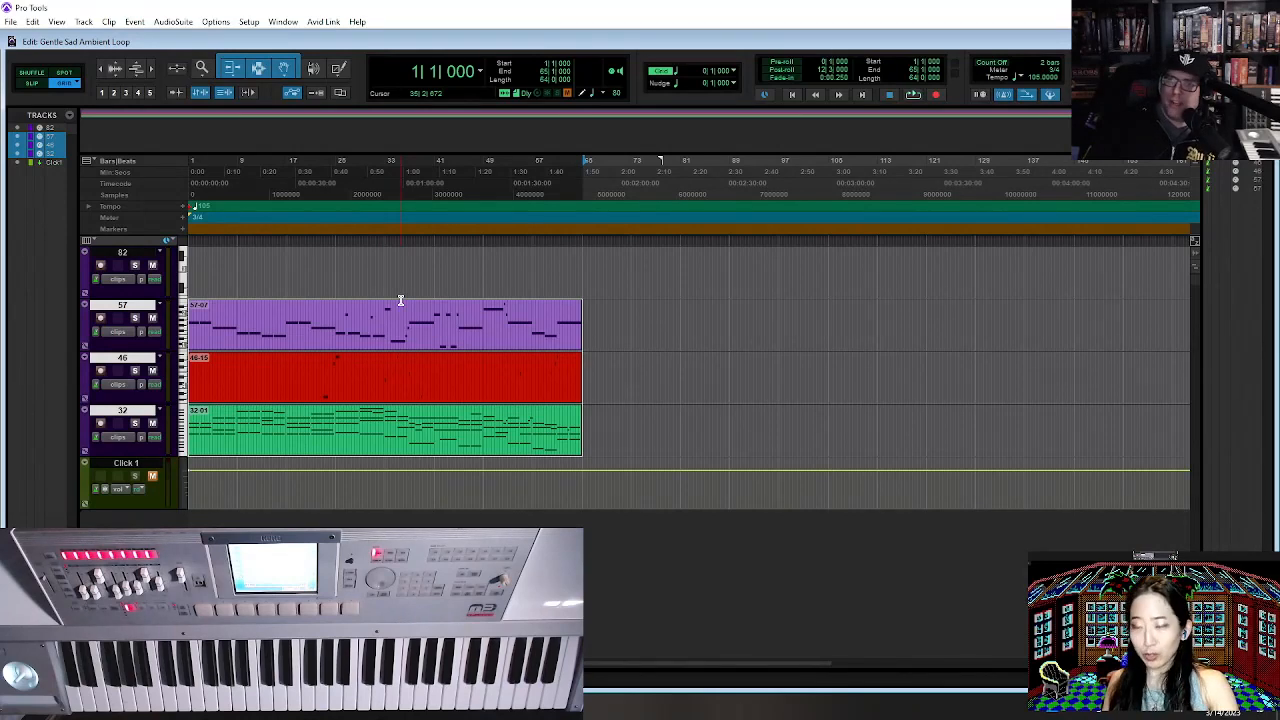
left_click(10, 22)
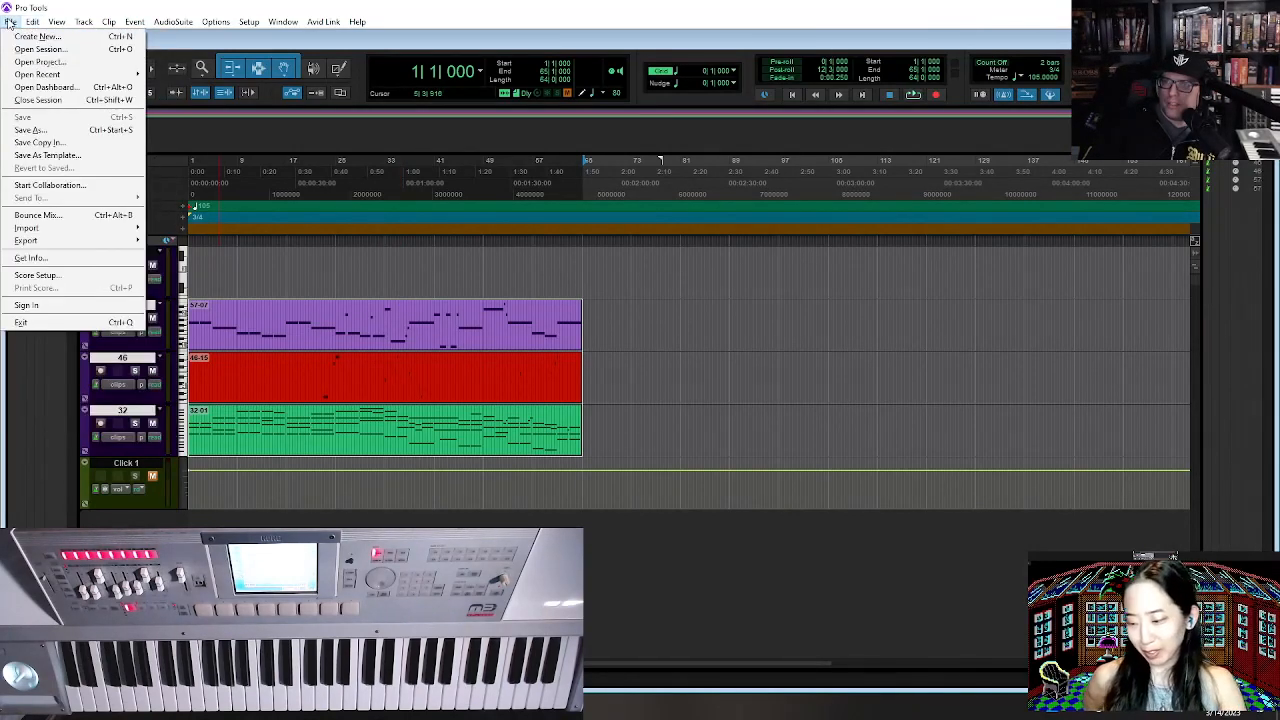
mouse_move(47, 76)
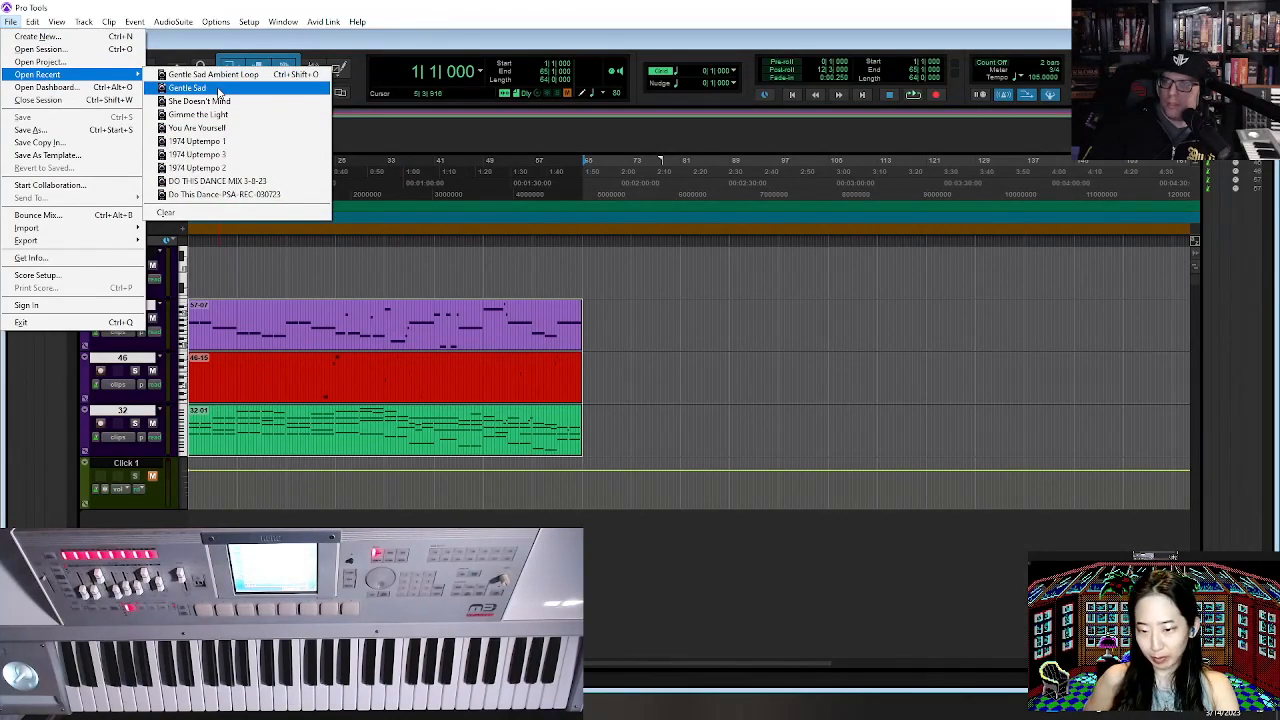
left_click(218, 90)
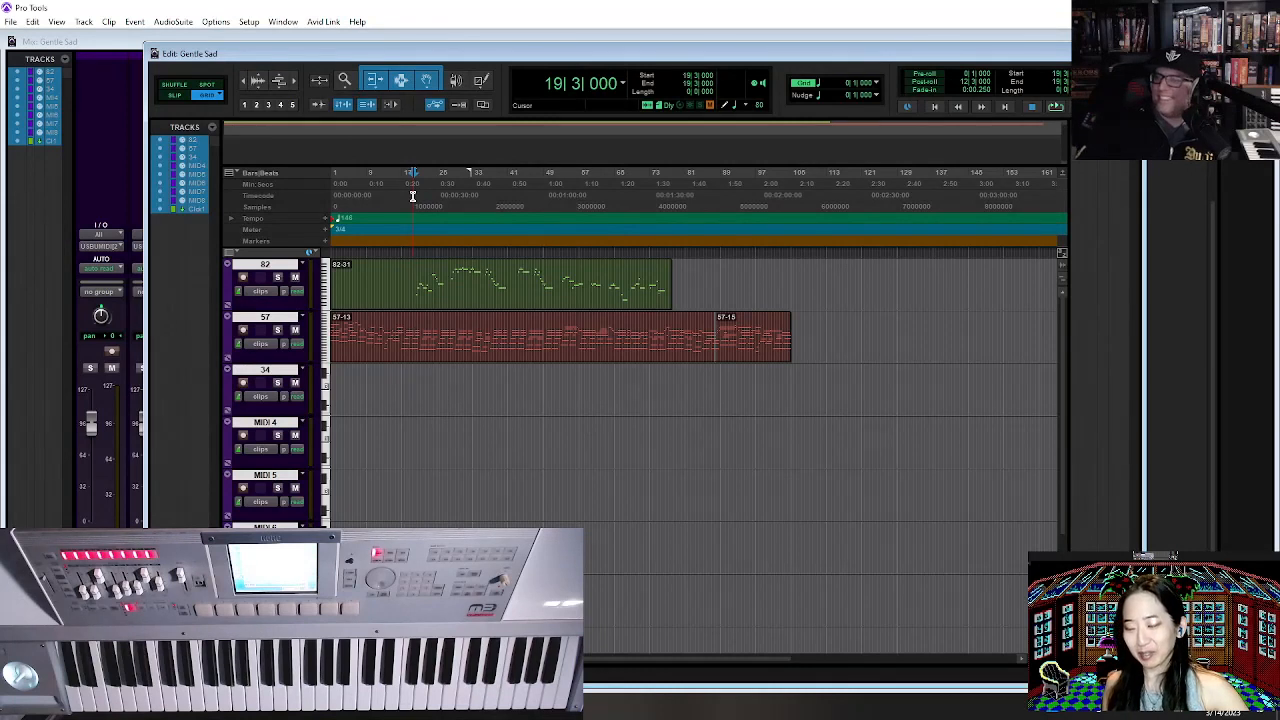
Play back from 19|3|000 and delete track 82's melody phrase from 43|1|000 to about bar 46.
key("space")
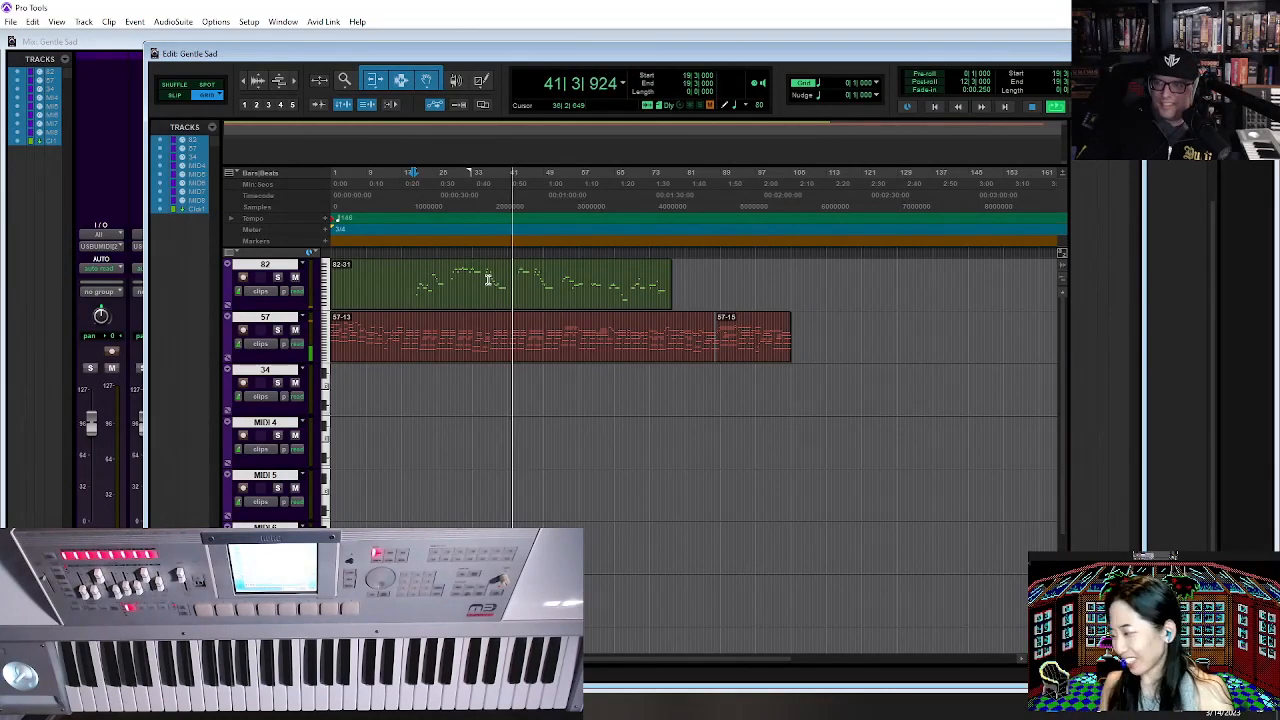
left_click(521, 271)
key("t")
key("t")
key("t")
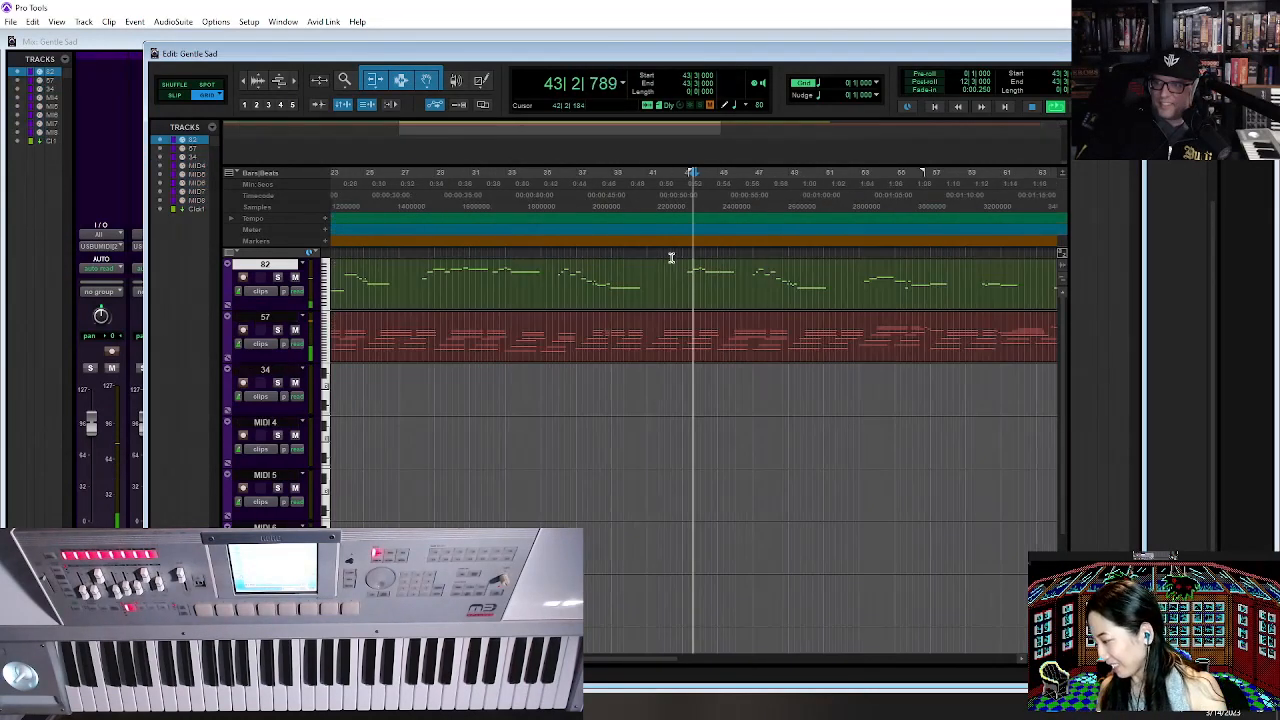
key("r")
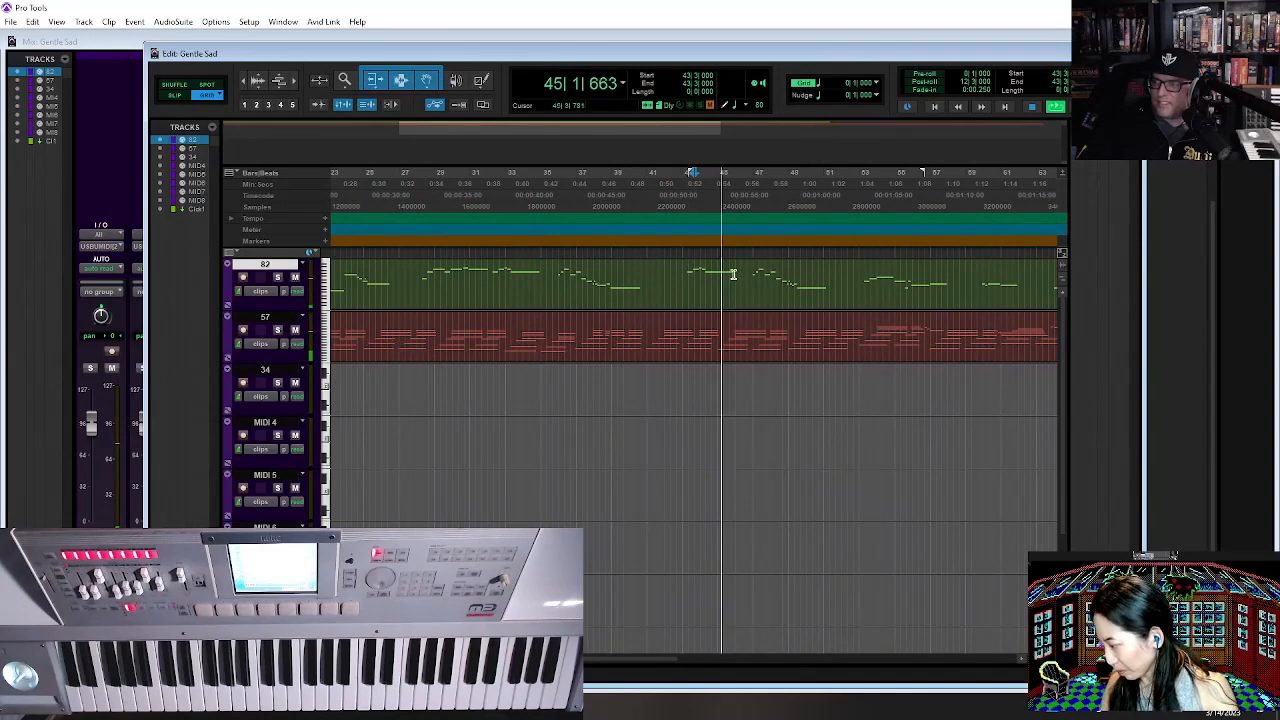
key("t")
key("t")
key("space")
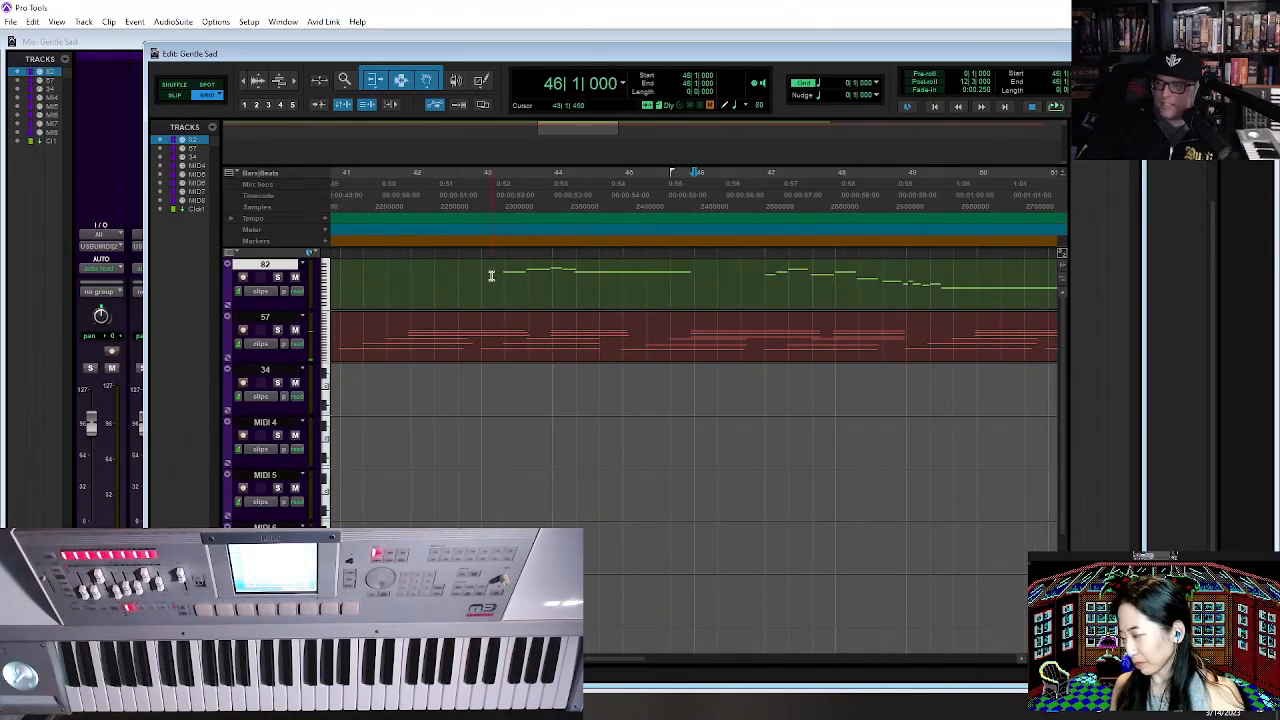
left_click_drag(488, 276, 709, 281)
key("Delete")
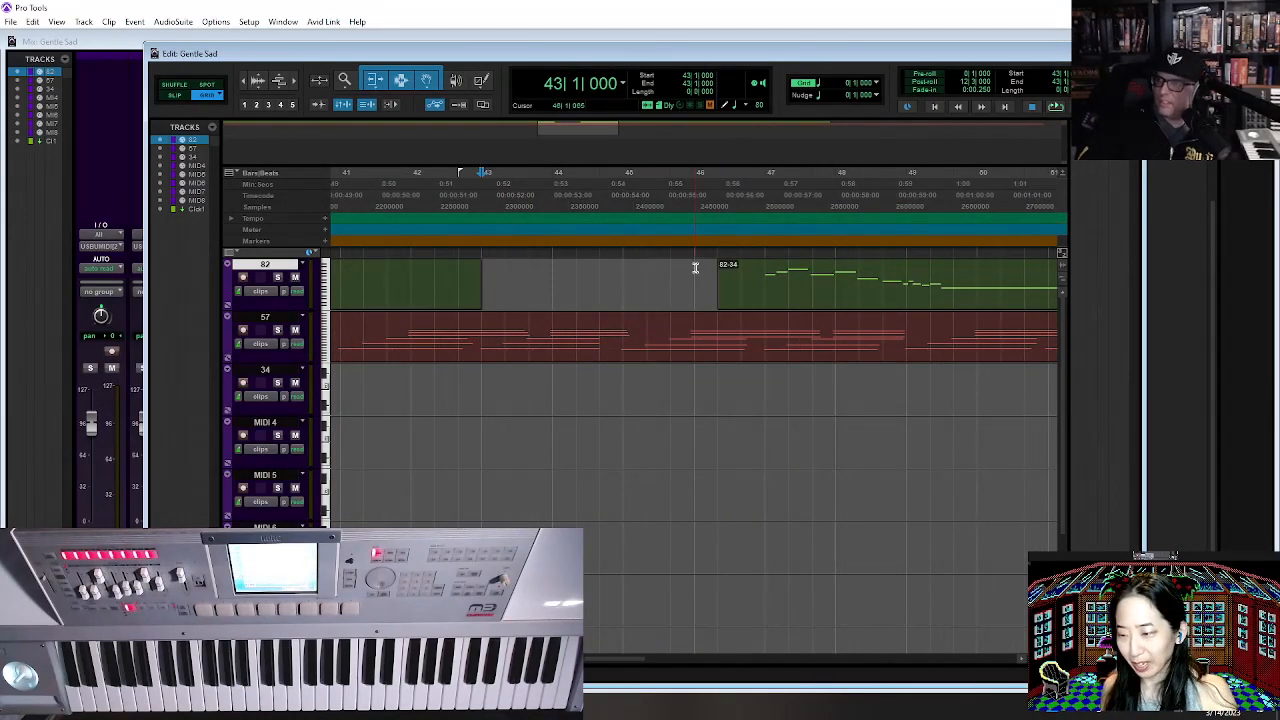
Record-enable track 82 and record a new phrase over the bar 43 gap, playing from 40|3|000; undo the first take and record again.
key("r")
left_click(502, 225)
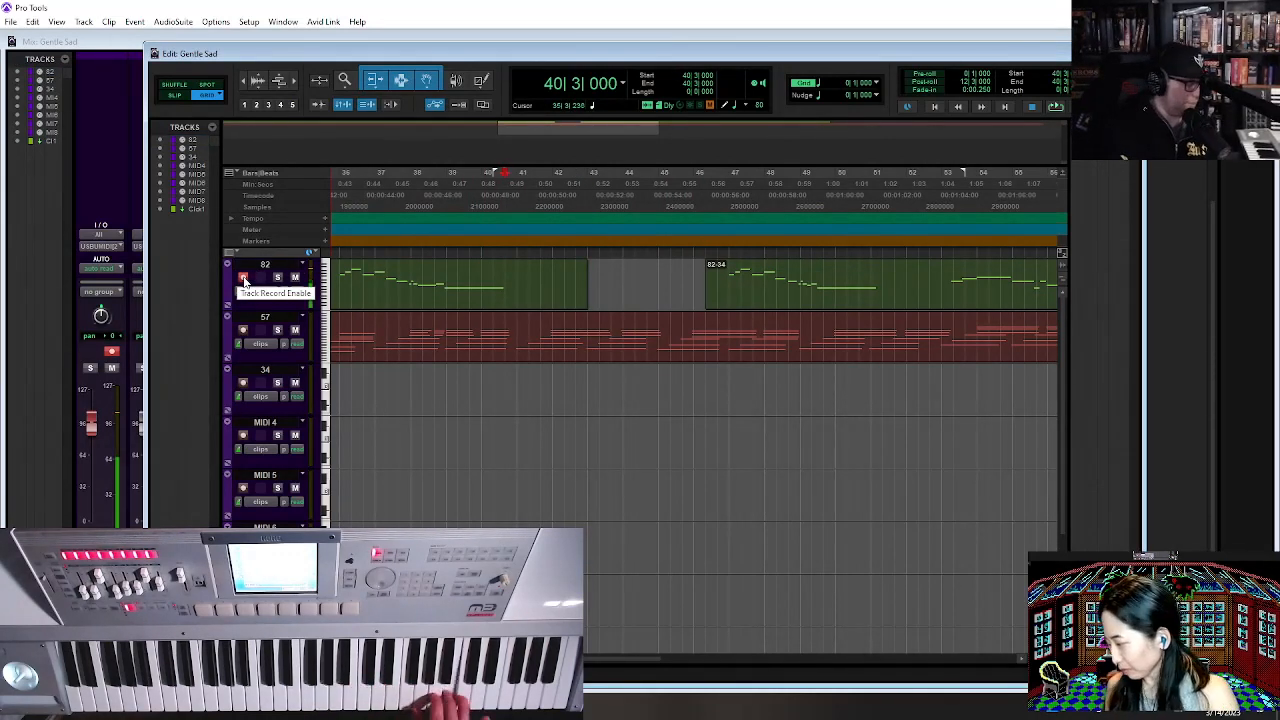
key("space")
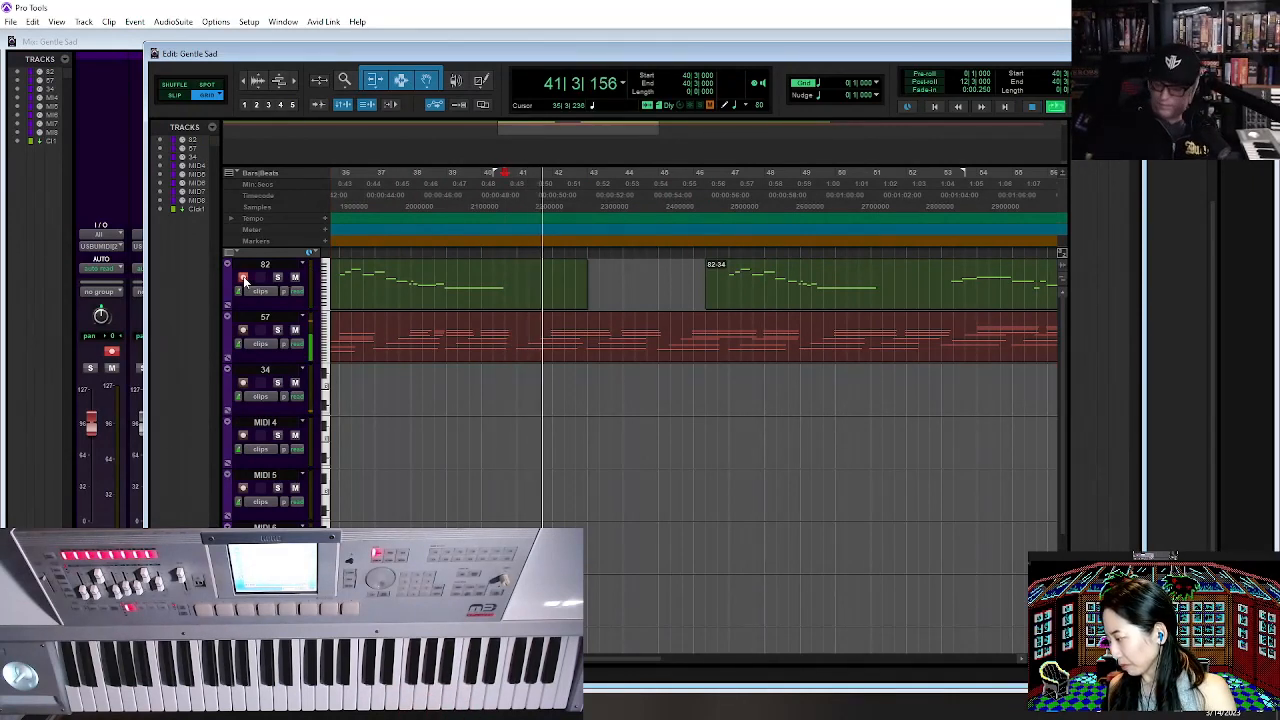
key("ctrl+space")
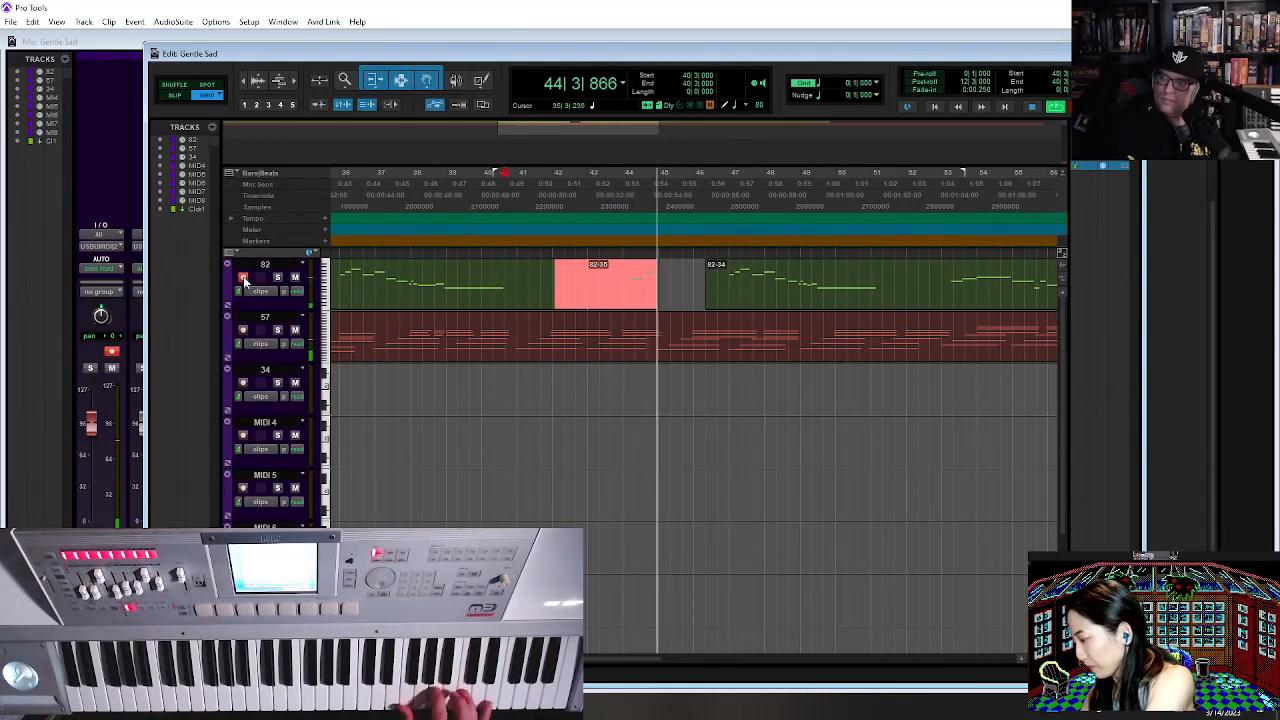
key("space")
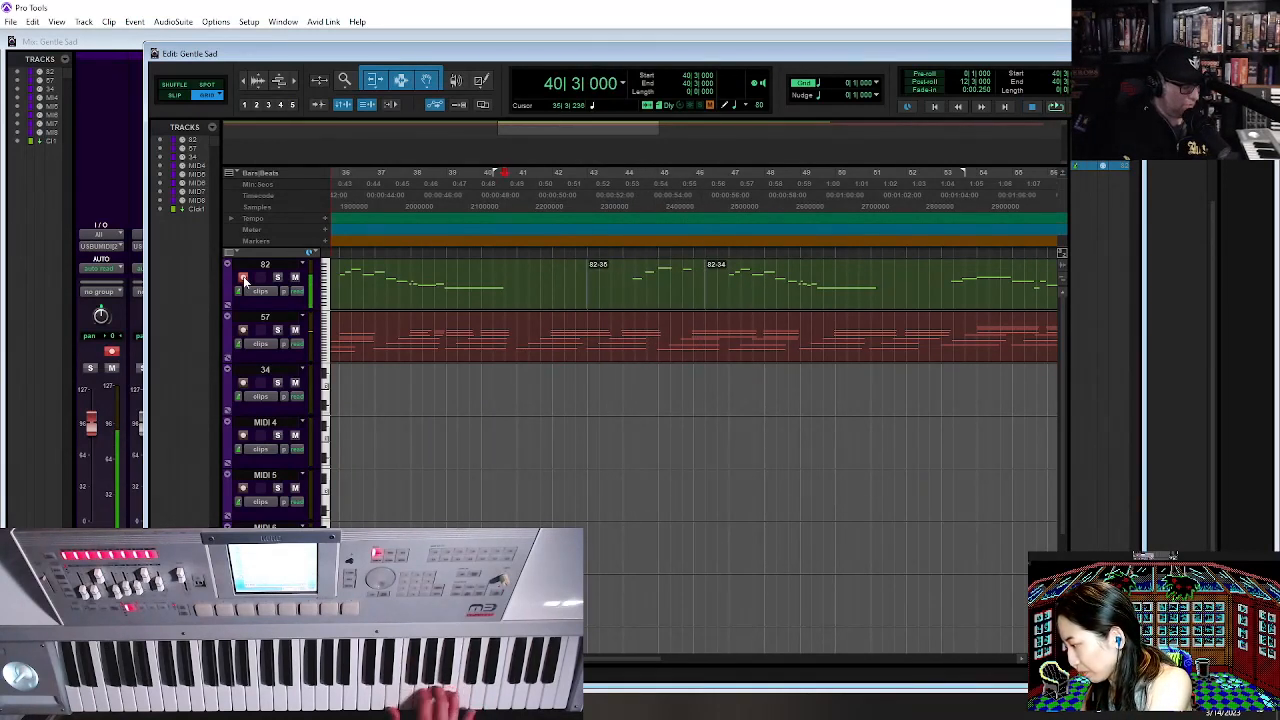
key("ctrl+z")
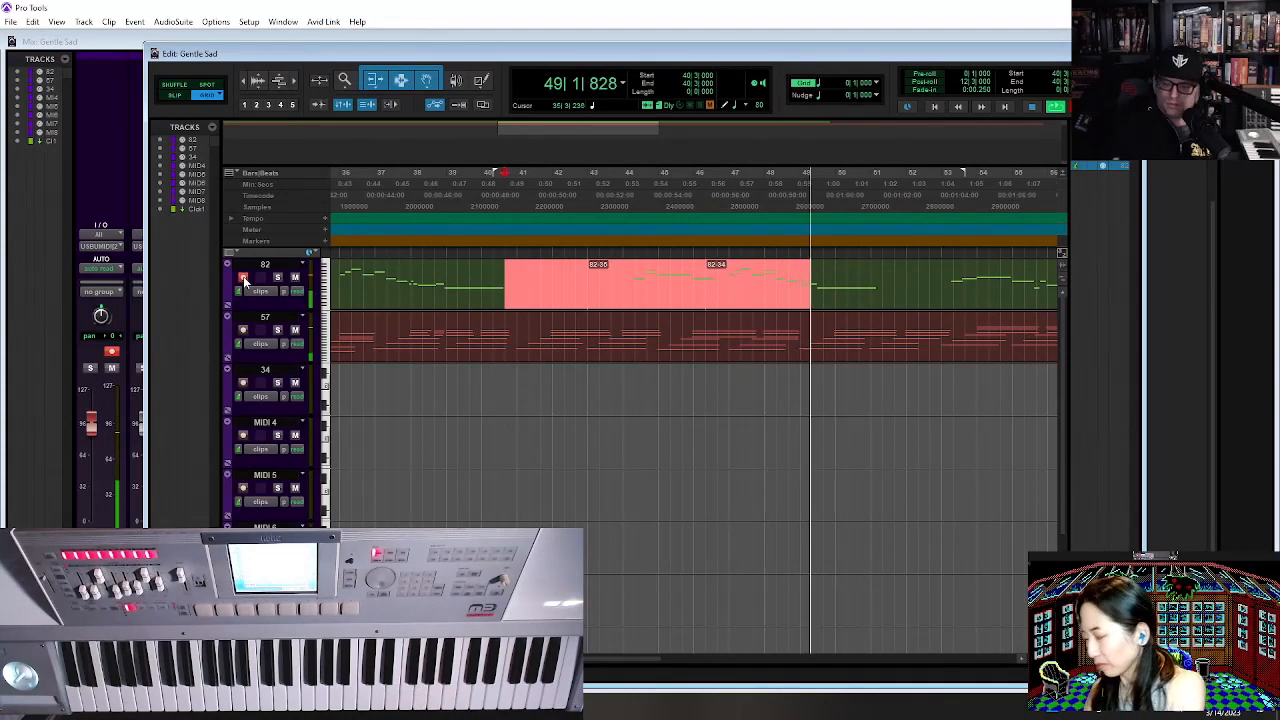
key("space")
Delete track 82's following phrase from 46|3|722 through bar 50, and audition the gap from 43|1|000.
left_click_drag(725, 278, 861, 288)
key("Delete")
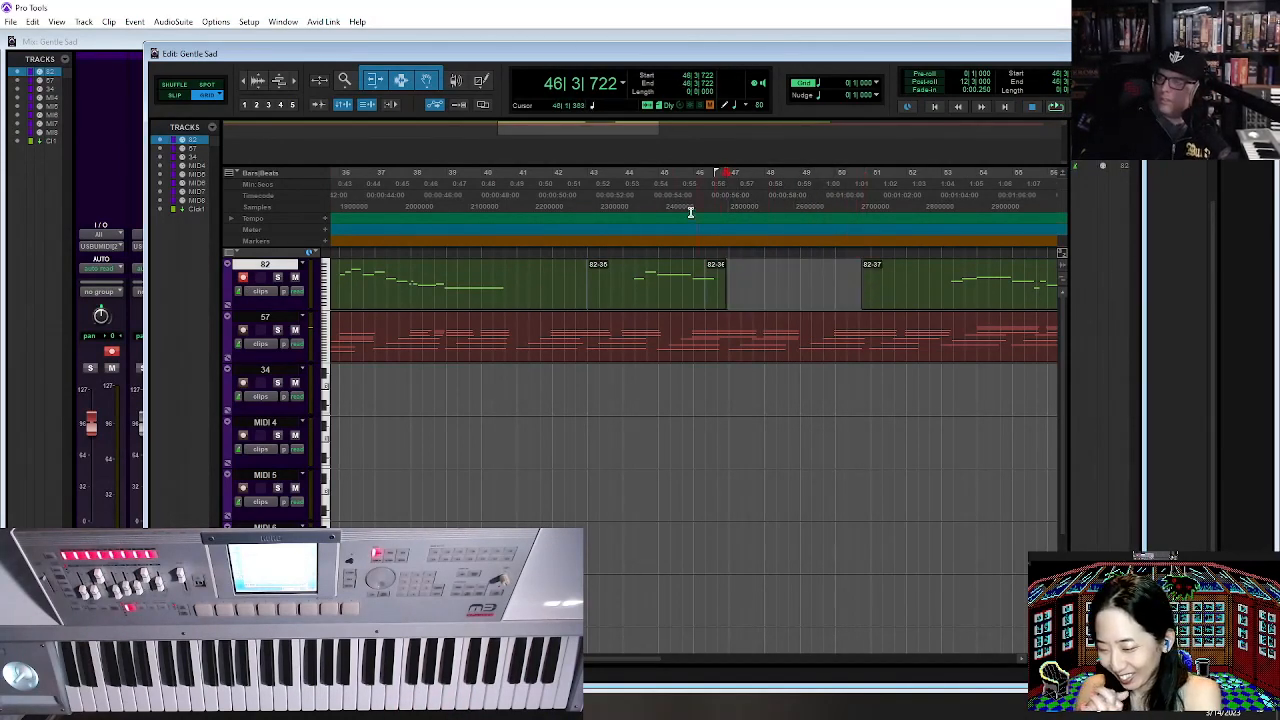
left_click(587, 184)
key("space")
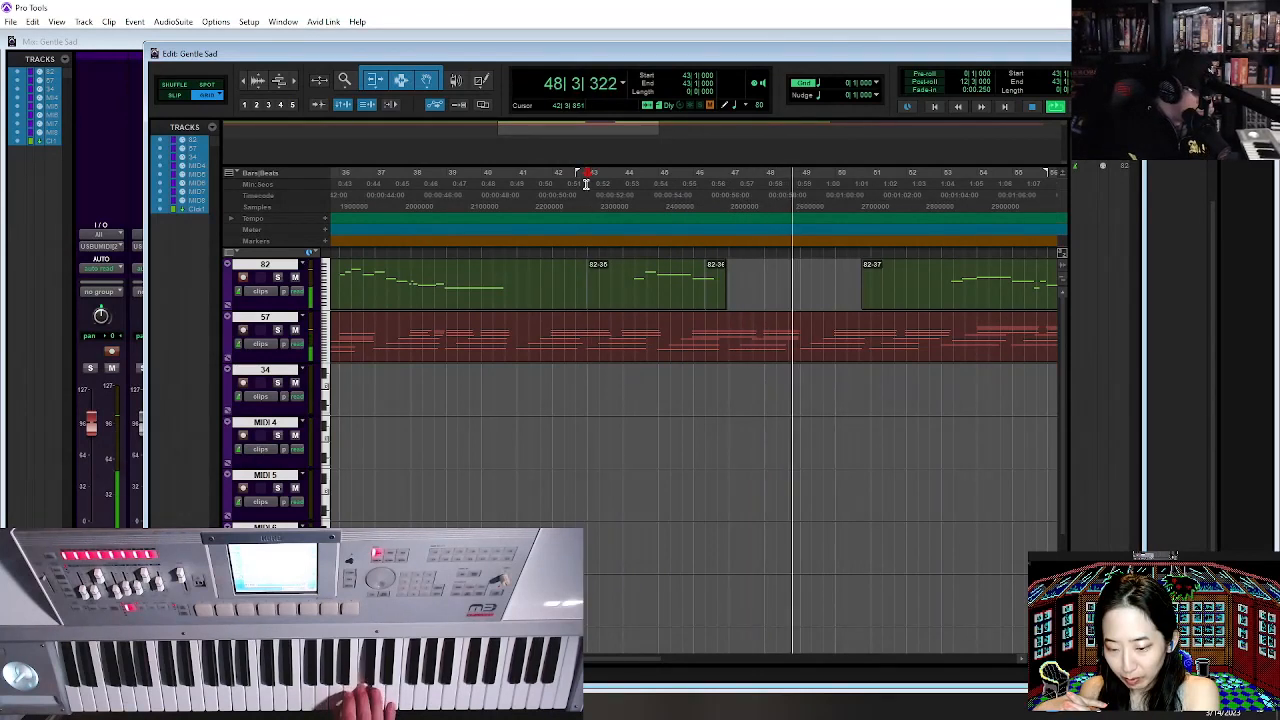
key("space")
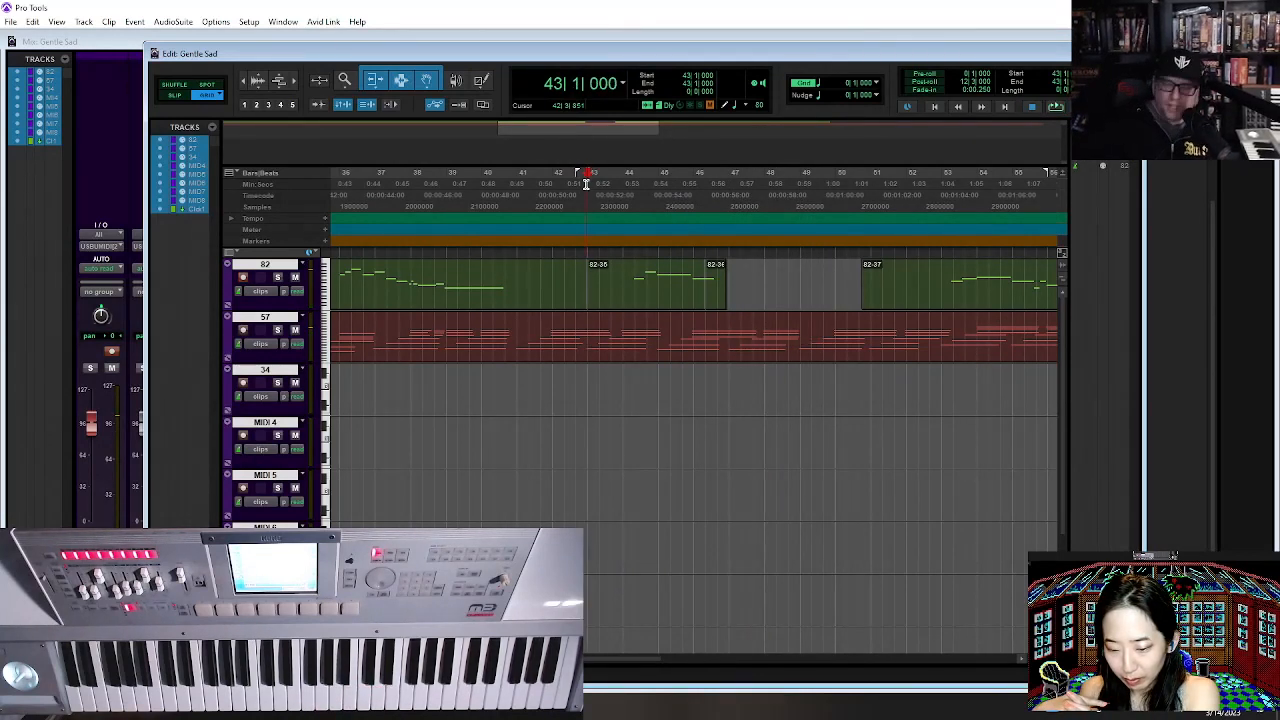
Record a replacement phrase on track 82 over the gap before bar 51, starting playback from 43|3|000.
left_click(637, 186)
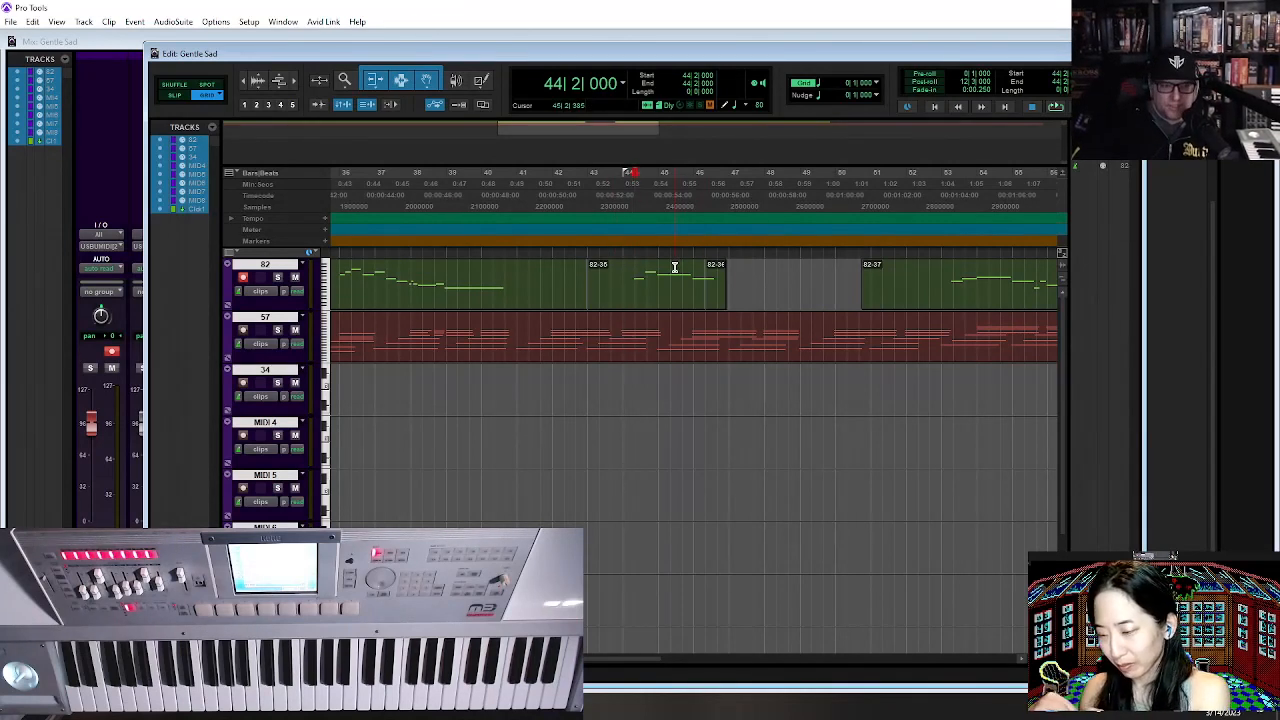
left_click(611, 183)
key("space")
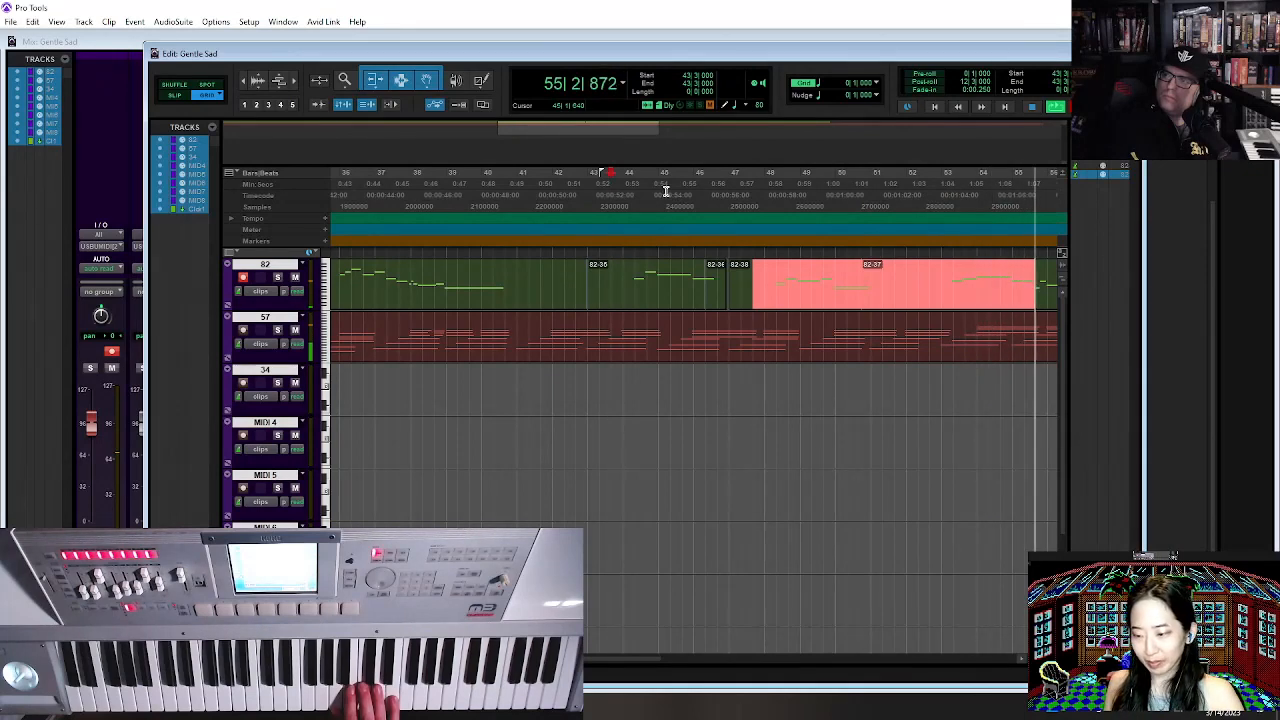
key("r")
key("r")
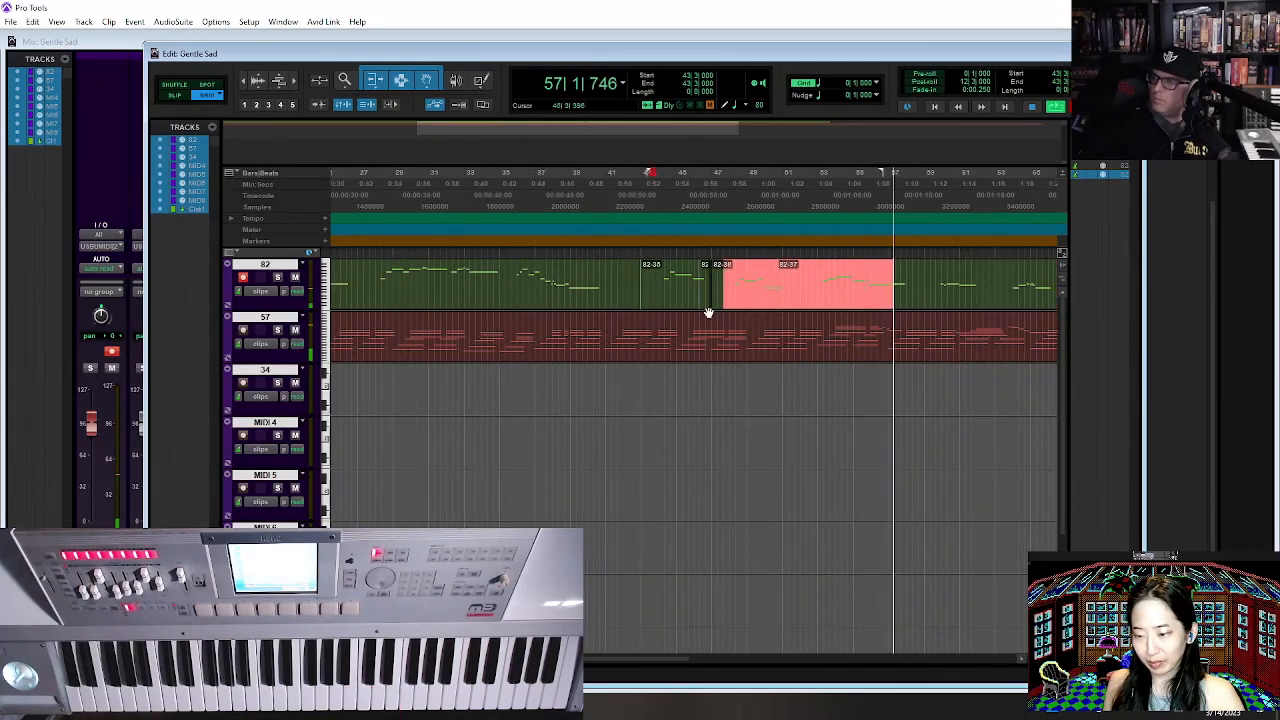
key("space")
Delete track 82's melody phrase from 53|1|000 to about bar 58.
left_click_drag(754, 272, 811, 288)
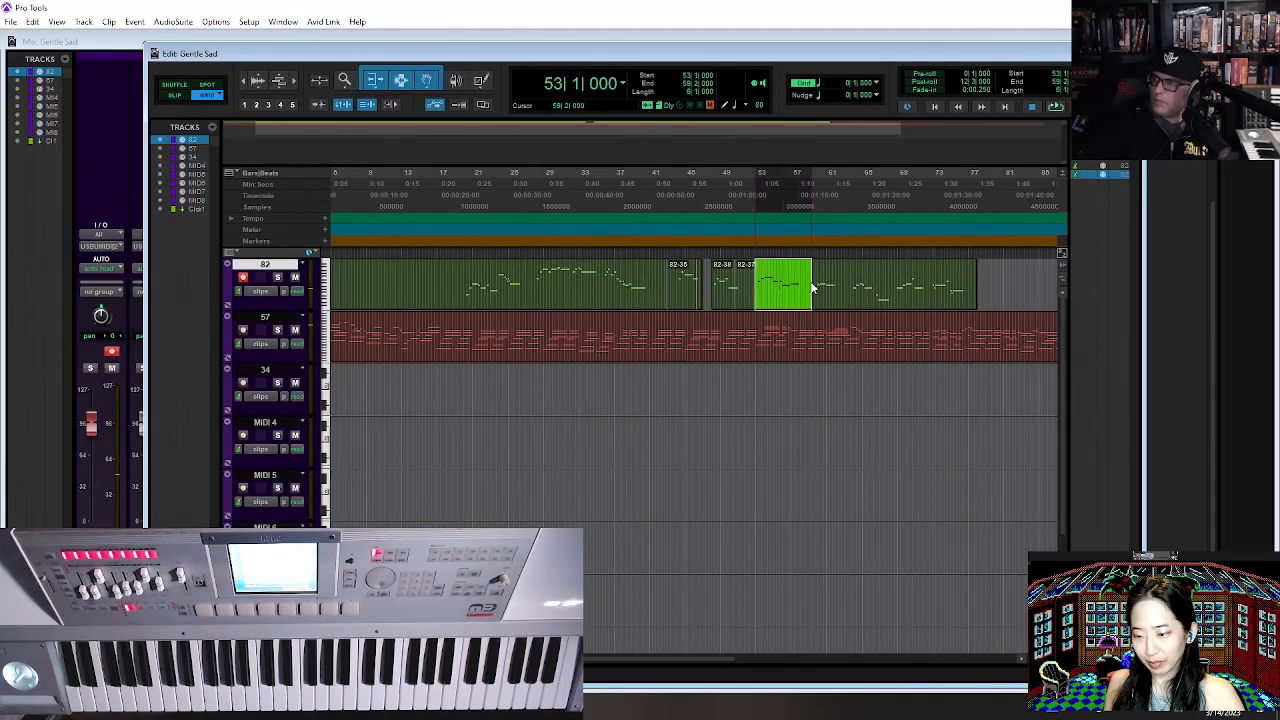
key("Delete")
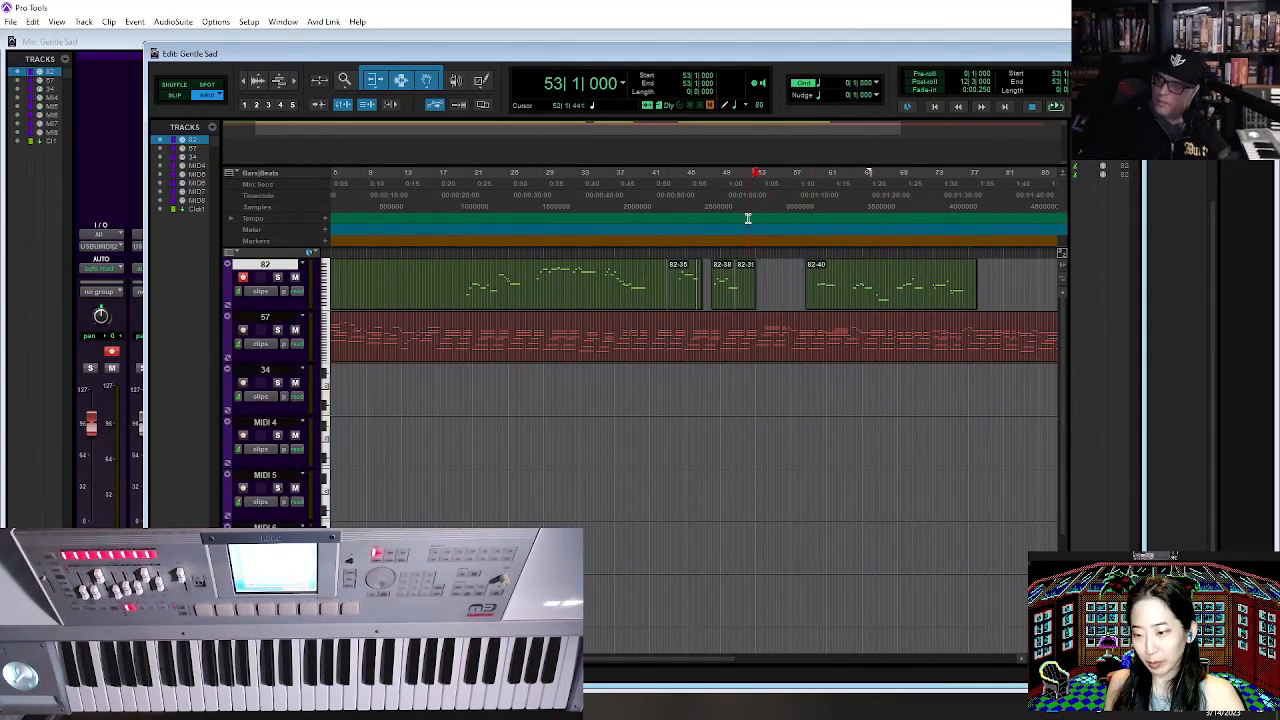
Record a replacement phrase on track 82 over the bar 53 gap, starting playback from 43|2|000, and save the session.
left_click(670, 197)
key("ctrl+space")
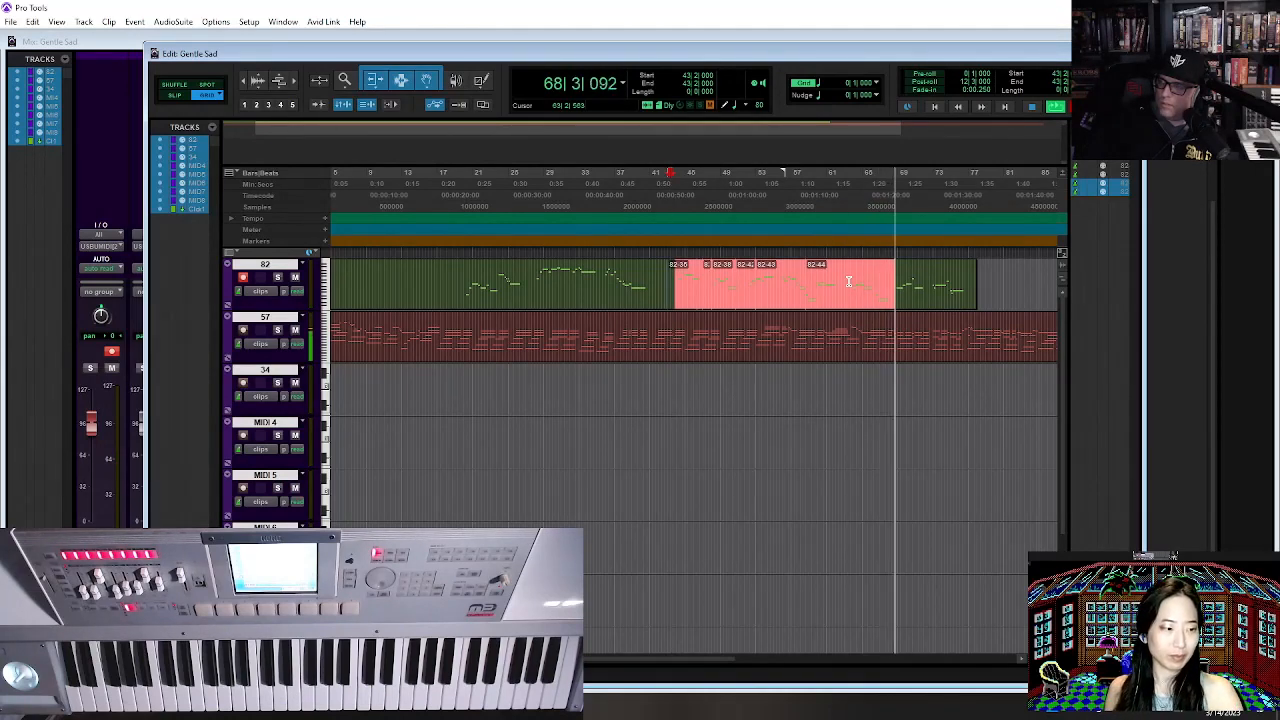
key("ctrl+bracketleft")
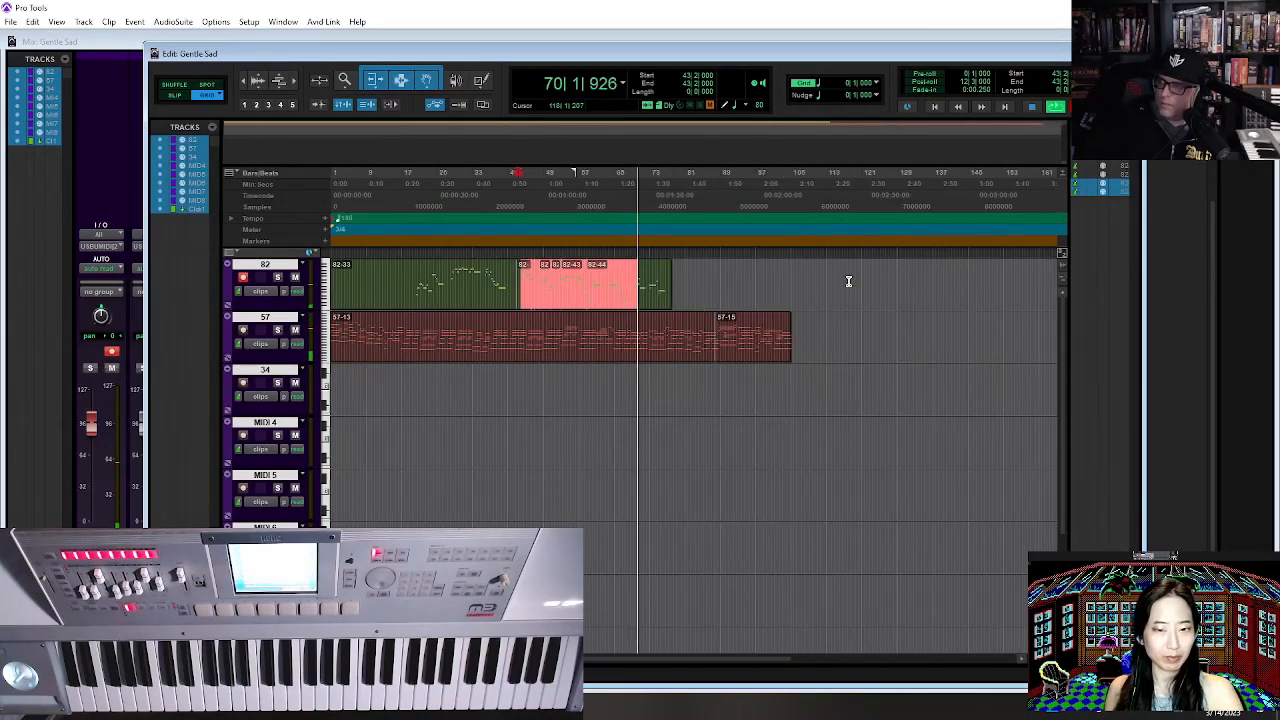
key("space")
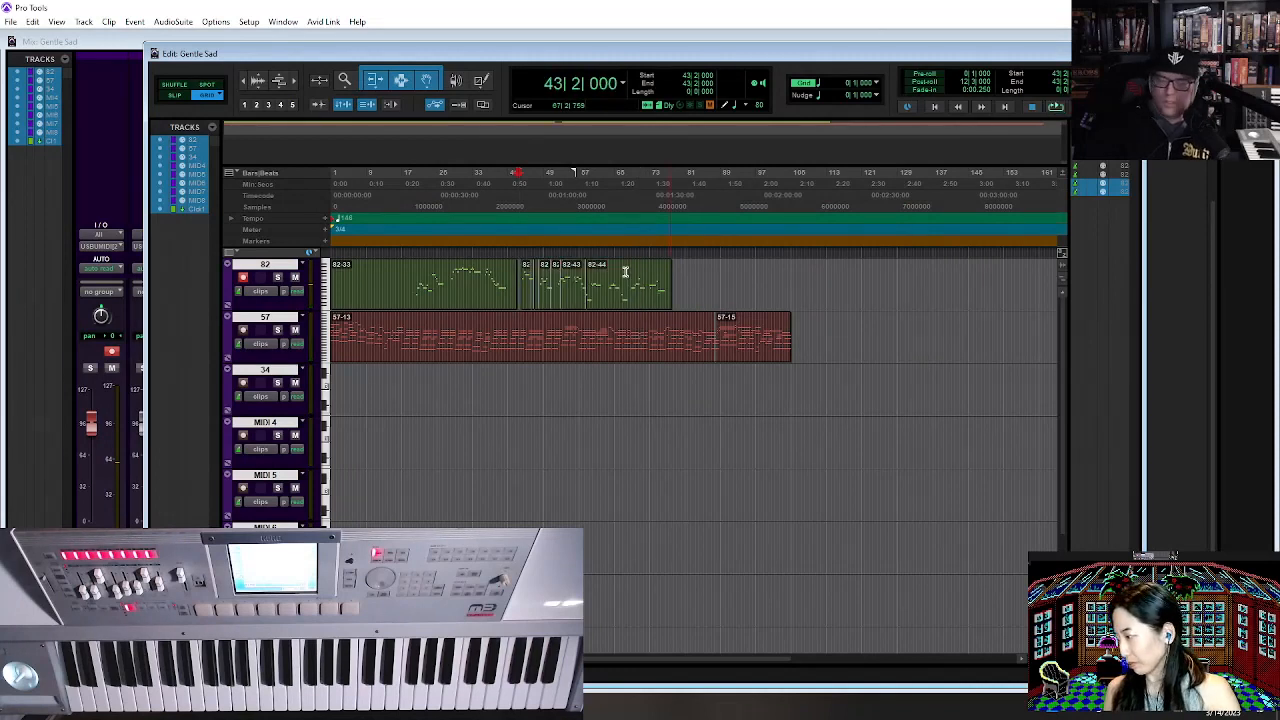
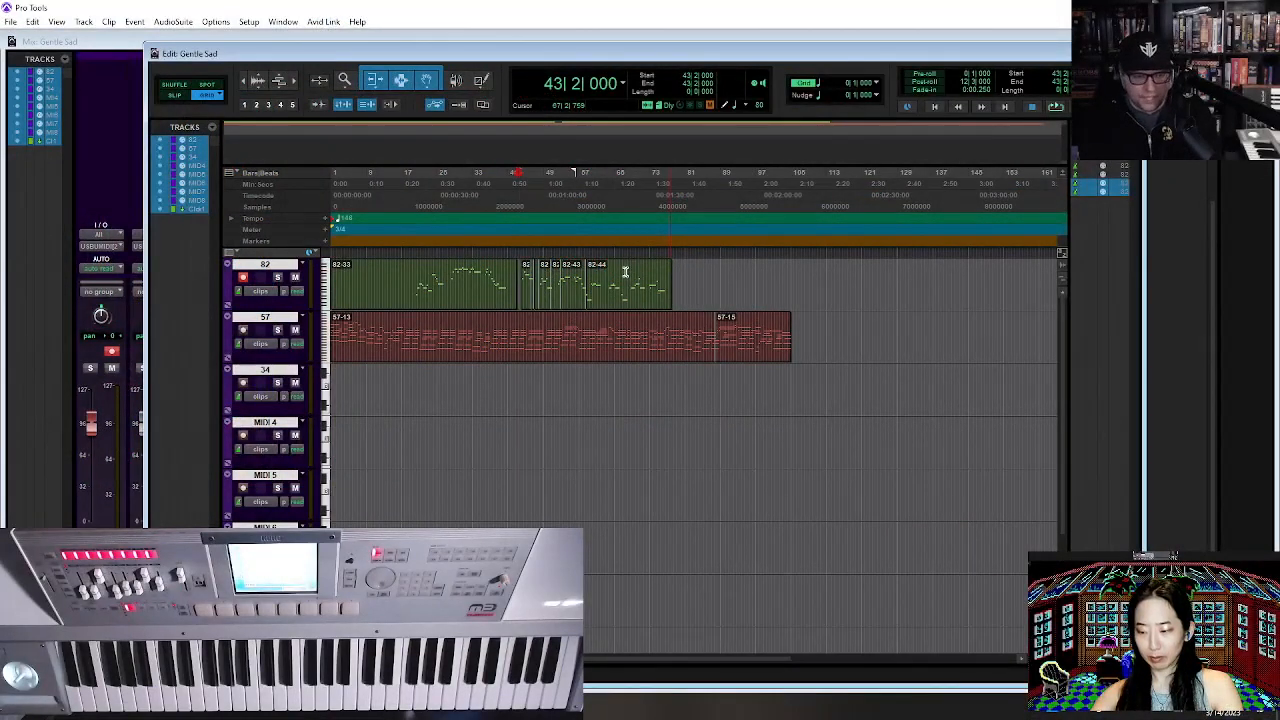
left_click(10, 21)
left_click(30, 117)
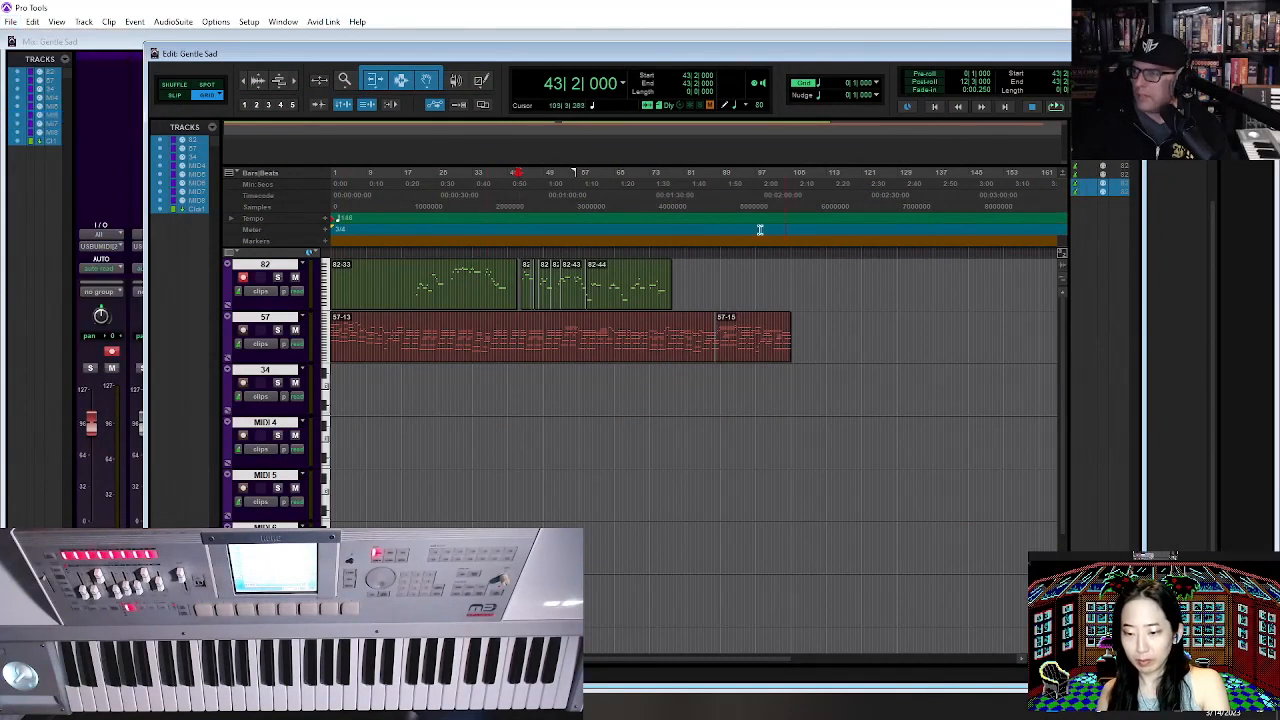
Record a new closing phrase on track 82 from 71|3|000, and remove the material after 88|1|000 on tracks 82 and 57.
left_click(570, 192)
key("space")
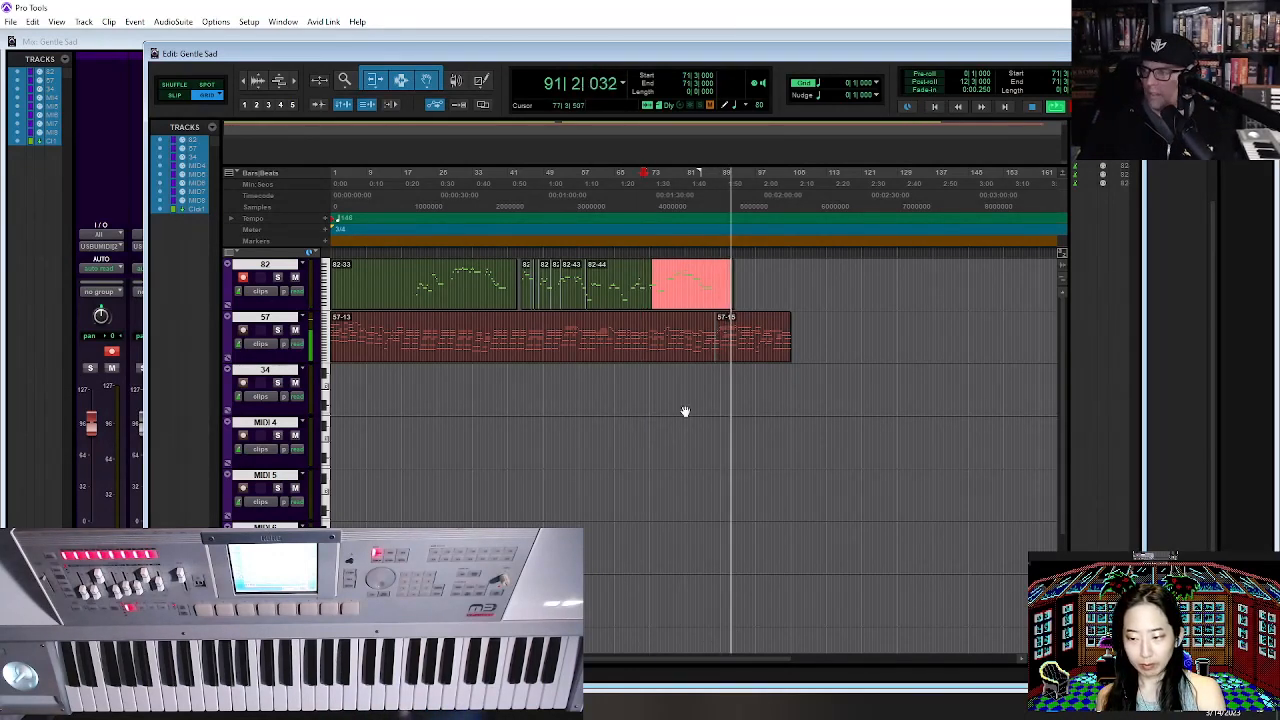
key("space")
left_click(737, 352)
key("Delete")
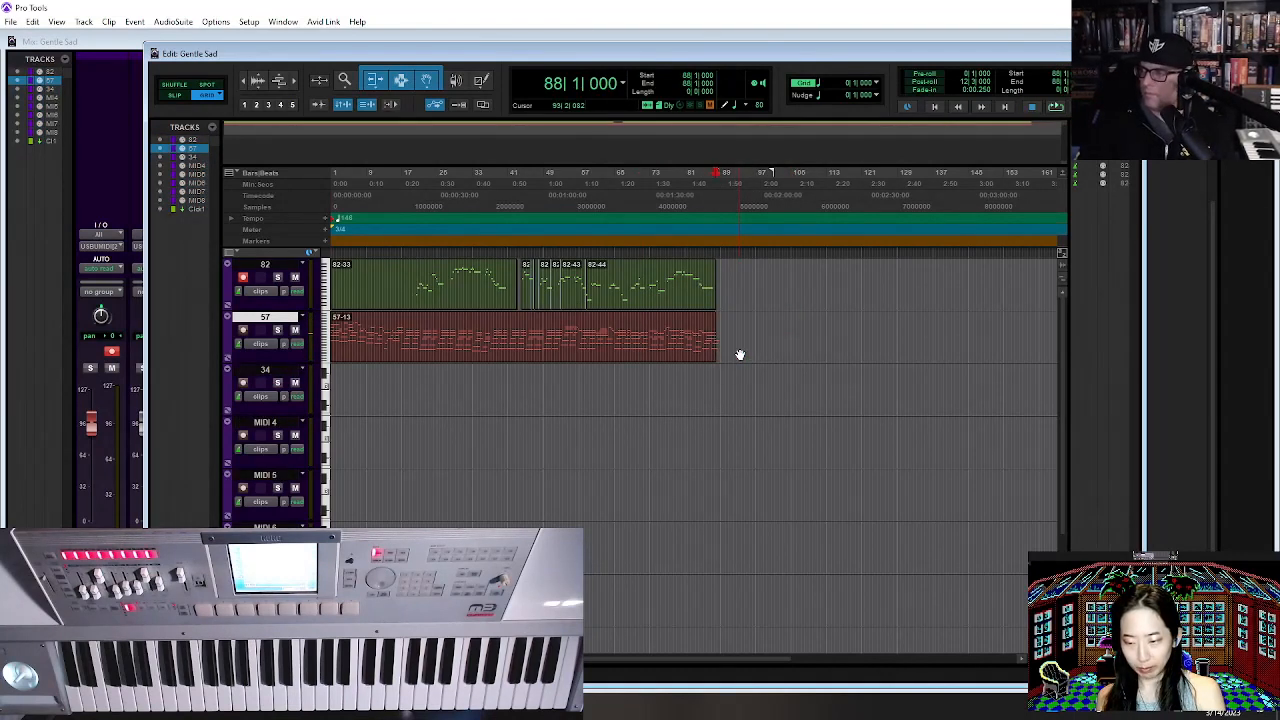
Copy track 57's main clip to start at 88|3|000 and audition the join from 74|3|000.
left_click(378, 341)
key("space")
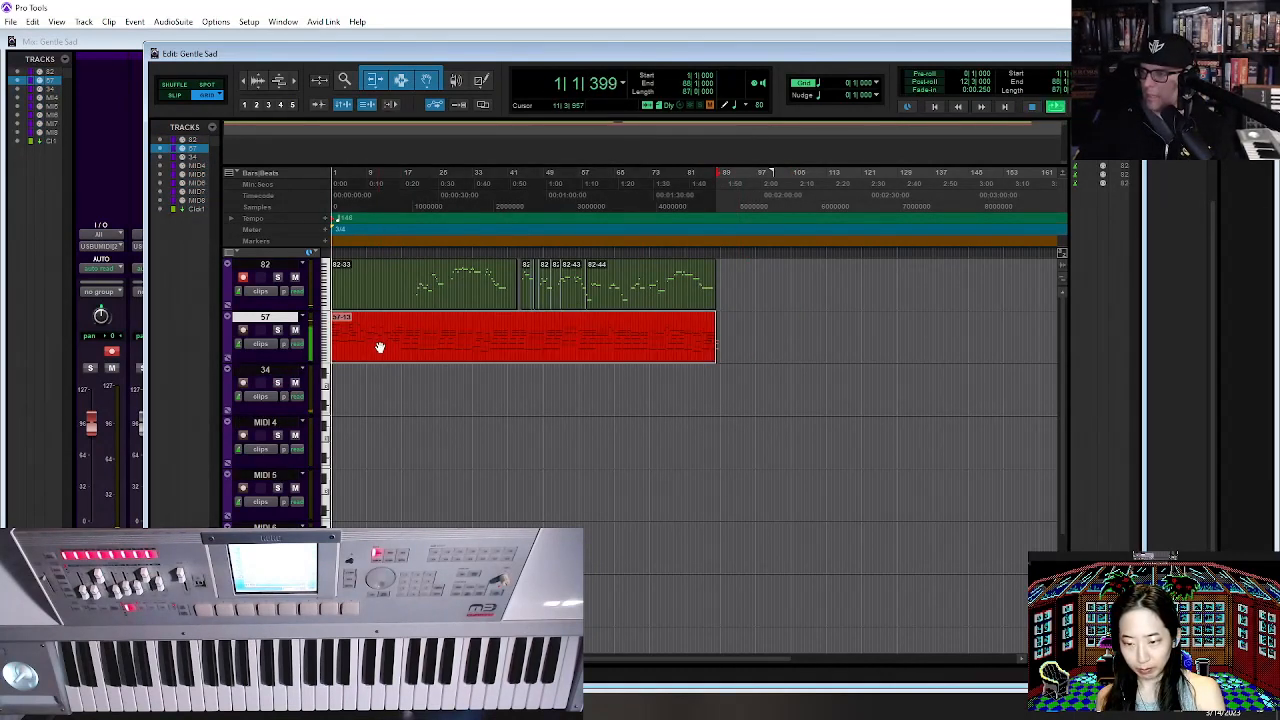
key("ctrl+d")
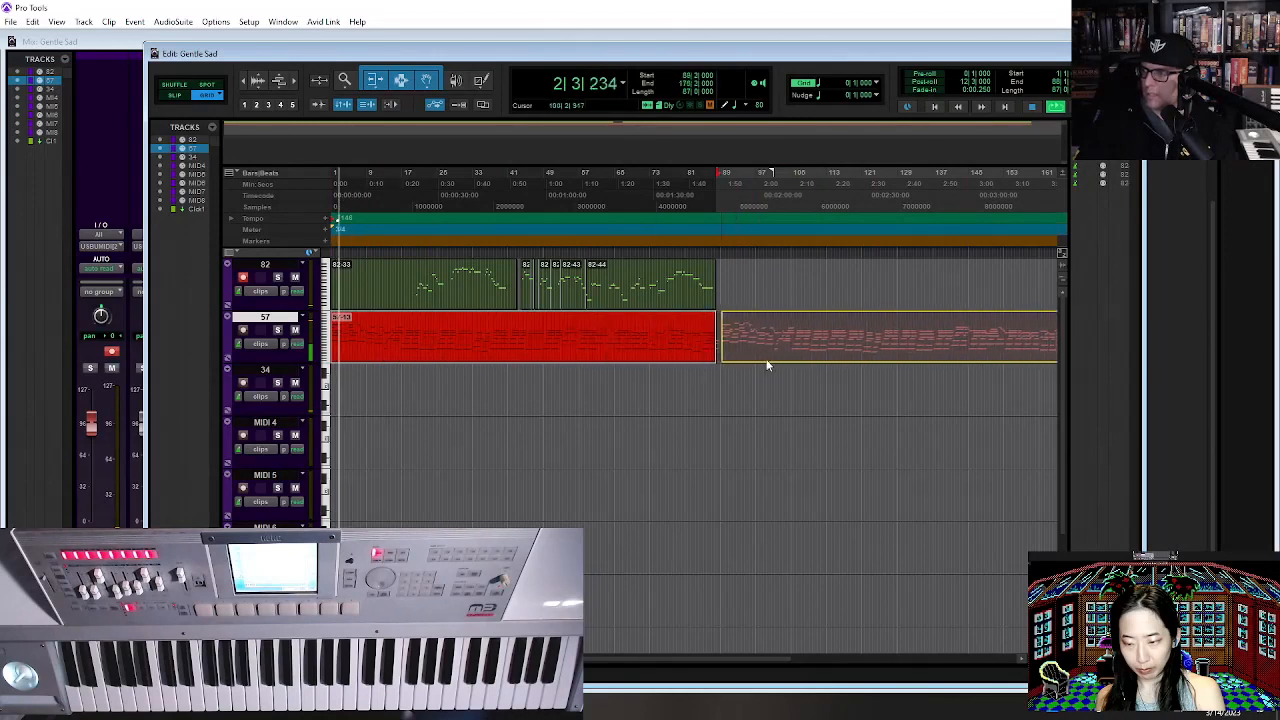
key("t")
key("t")
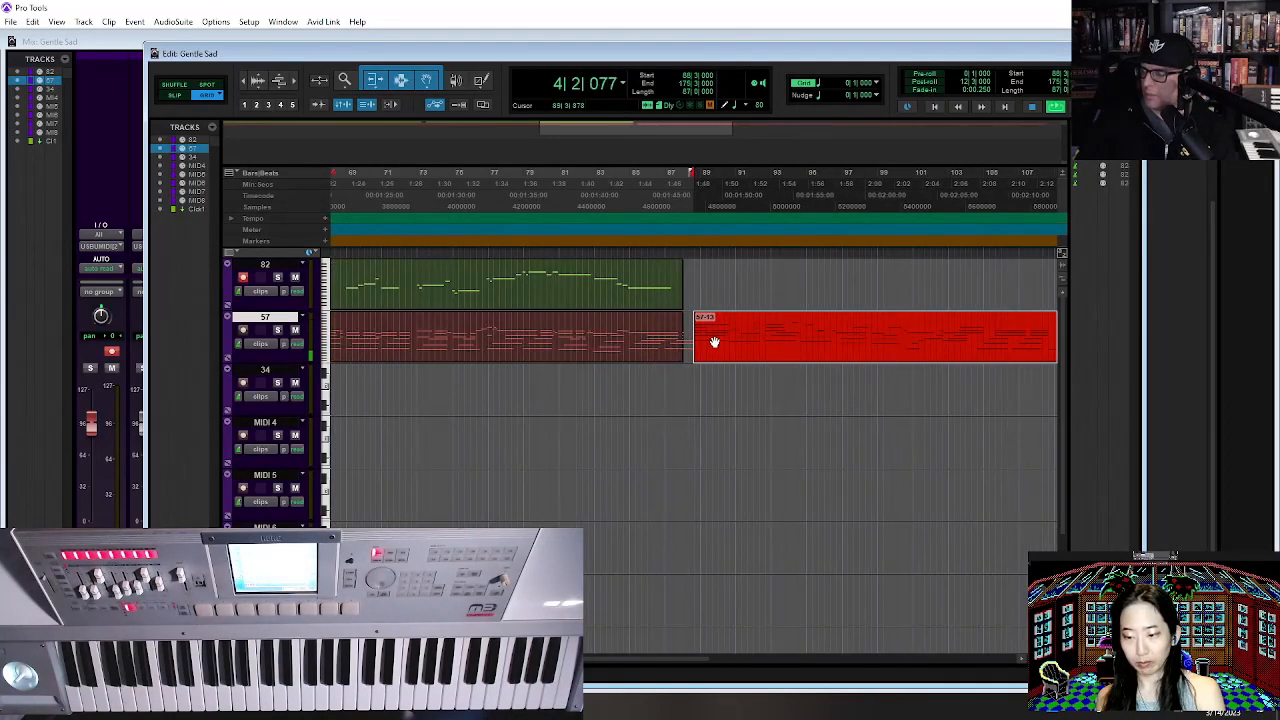
key("r")
key("r")
left_click(632, 217)
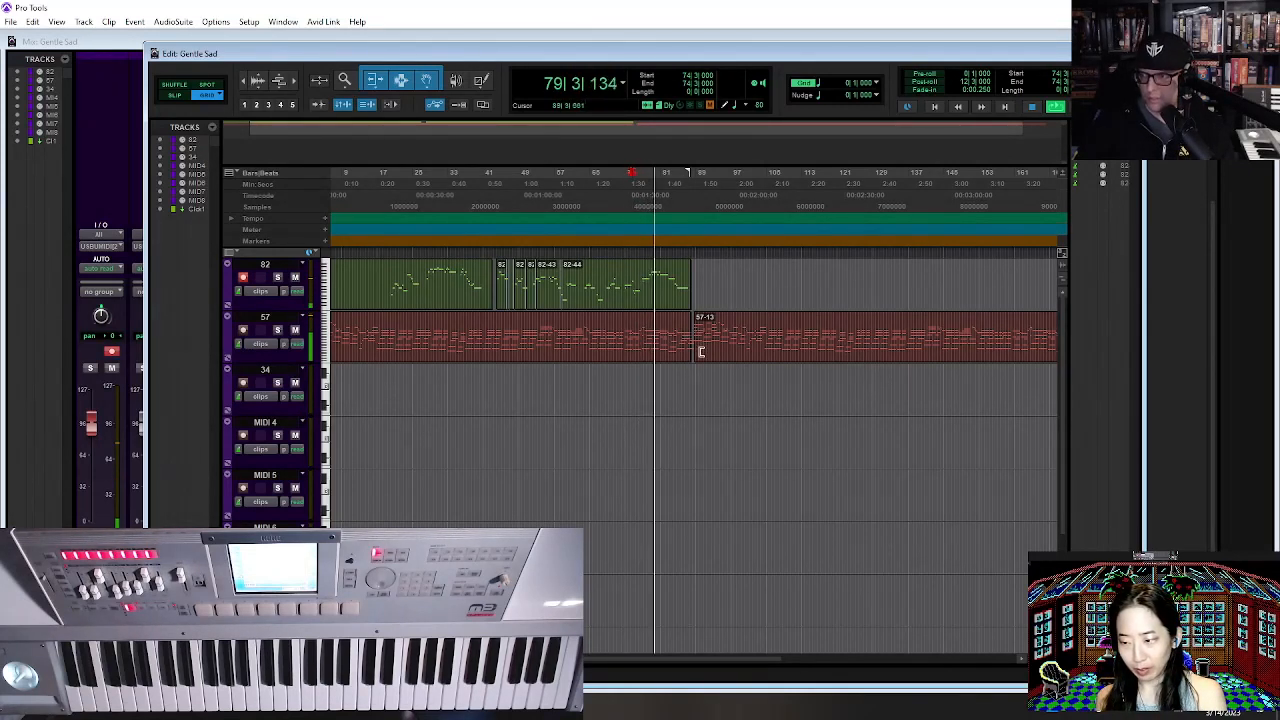
Undo the copy of track 57's clip, place it again starting at 89|1|000, and audition the join.
key("ctrl+z")
key("ctrl+z")
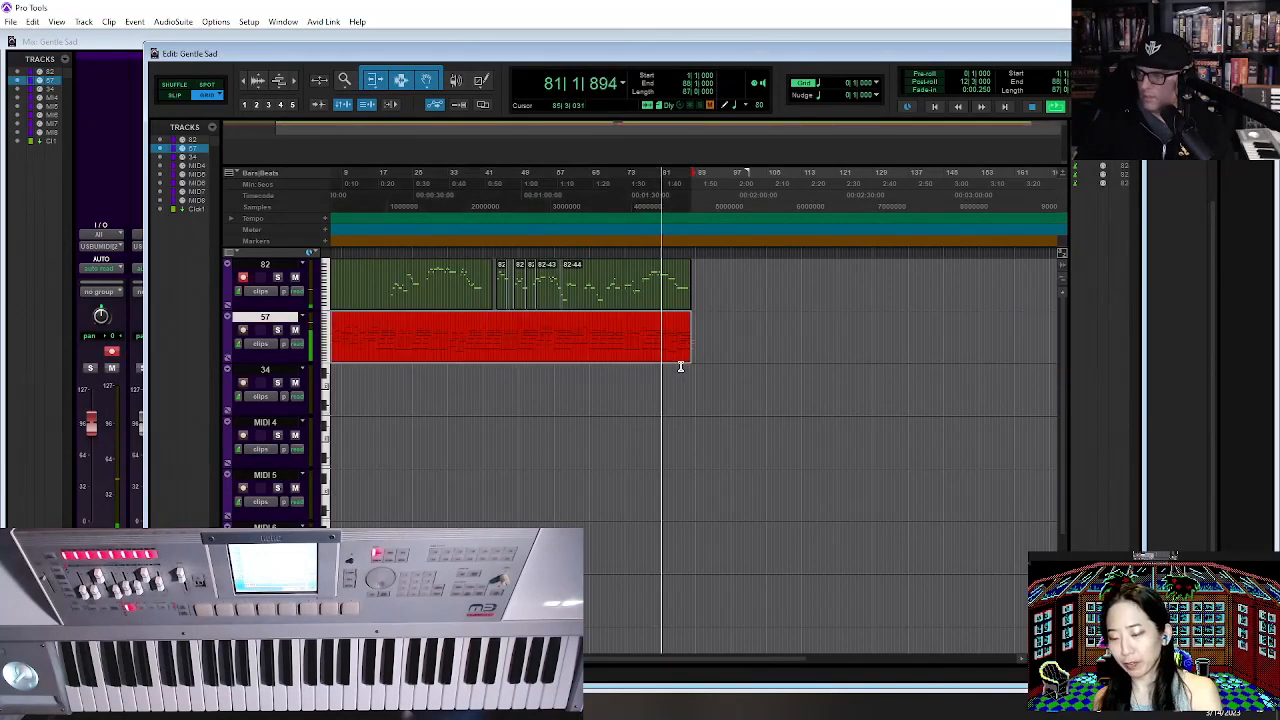
key("ctrl+z")
key("ctrl+z")
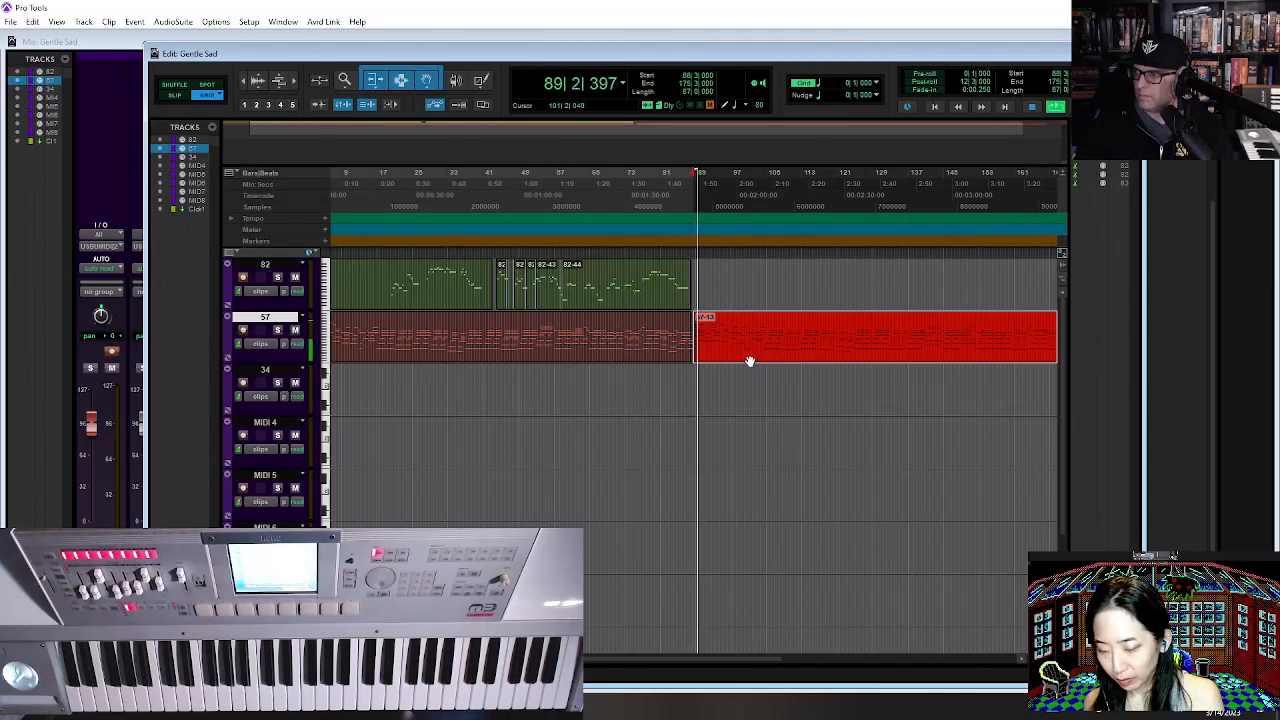
key("t")
key("t")
key("t")
key("space")
left_click_drag(790, 358, 803, 357)
key("space")
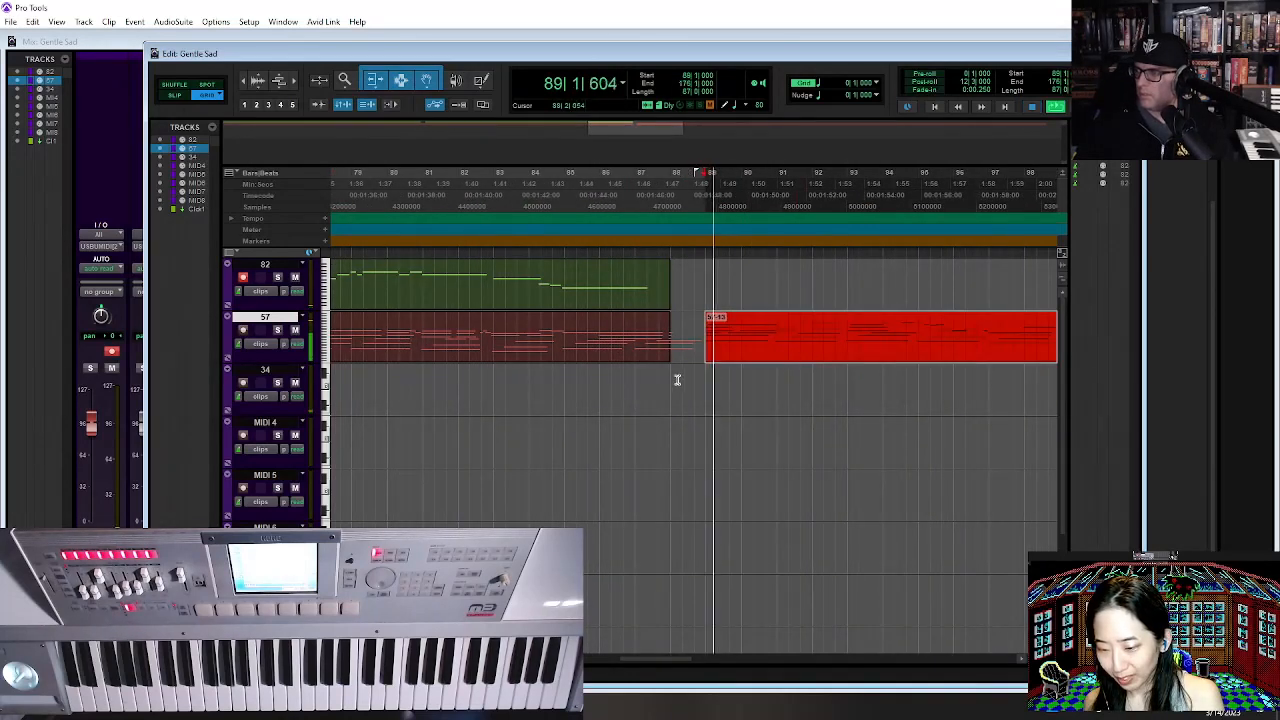
Consolidate tracks 82 and 57 from 1|1|000 to 89|1|000 into one clip each, and delete the extra copy on track 57.
key("r")
key("r")
key("r")
key("r")
key("t")
key("t")
key("t")
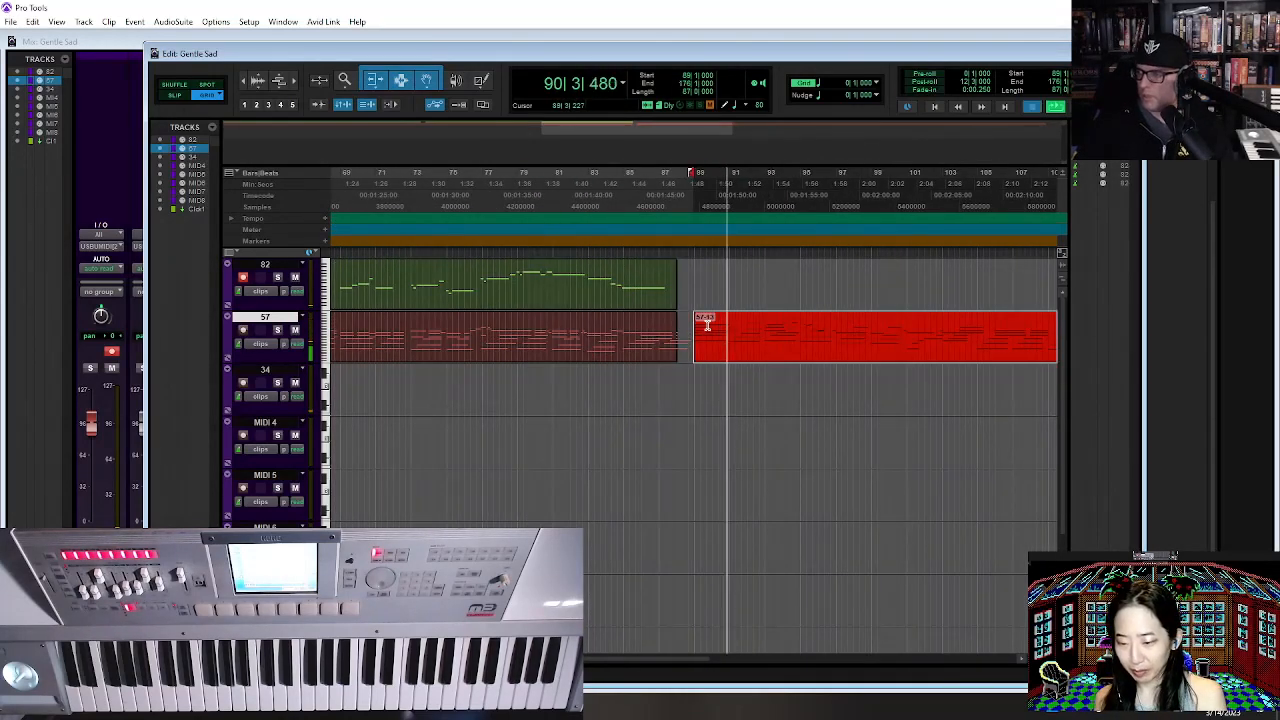
key("space")
left_click_drag(693, 322, 14, 303)
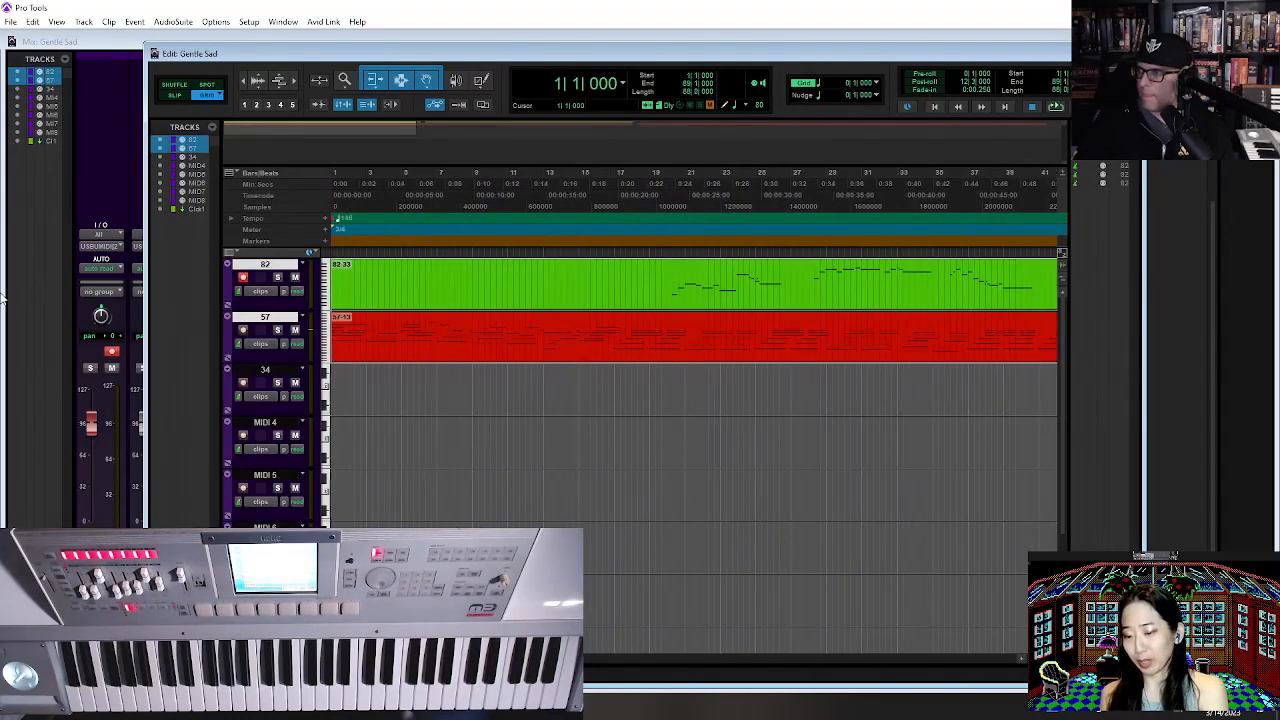
key("r")
key("r")
left_click(615, 358)
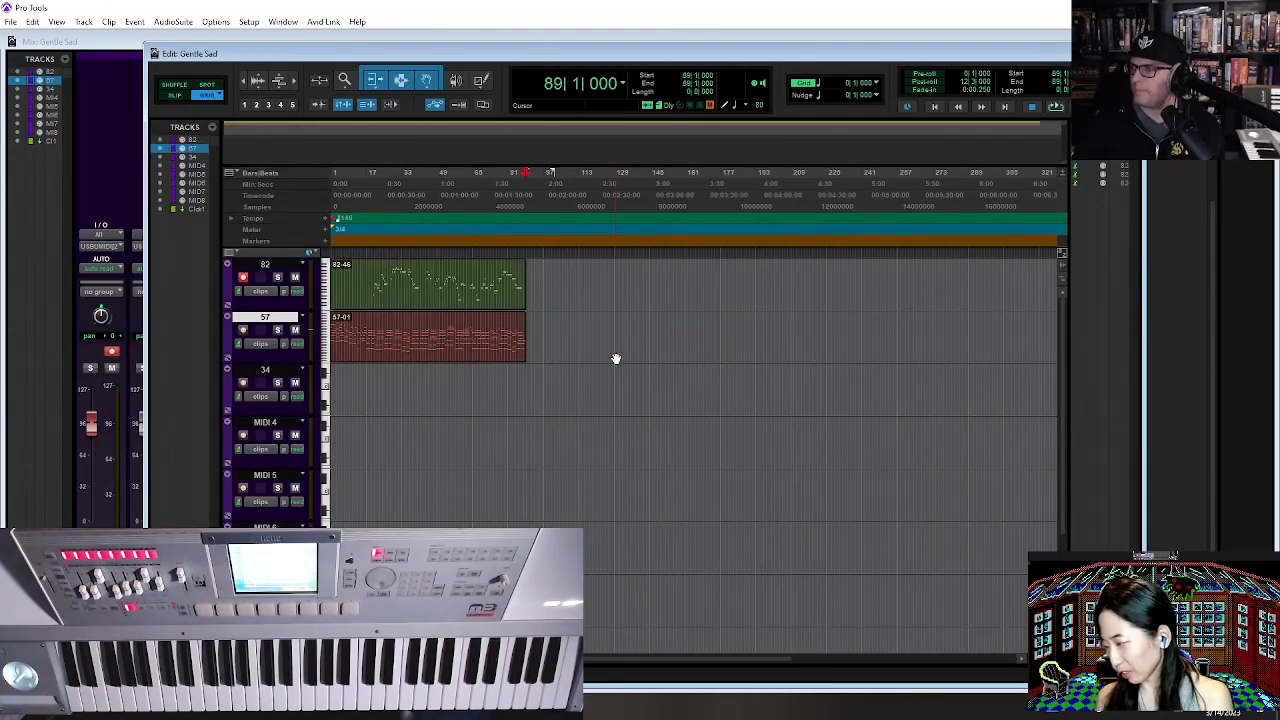
Select the consolidated clips on tracks 82 and 57 and audition them from 1|1|000.
left_click(10, 21)
key("Escape")
left_click(466, 300)
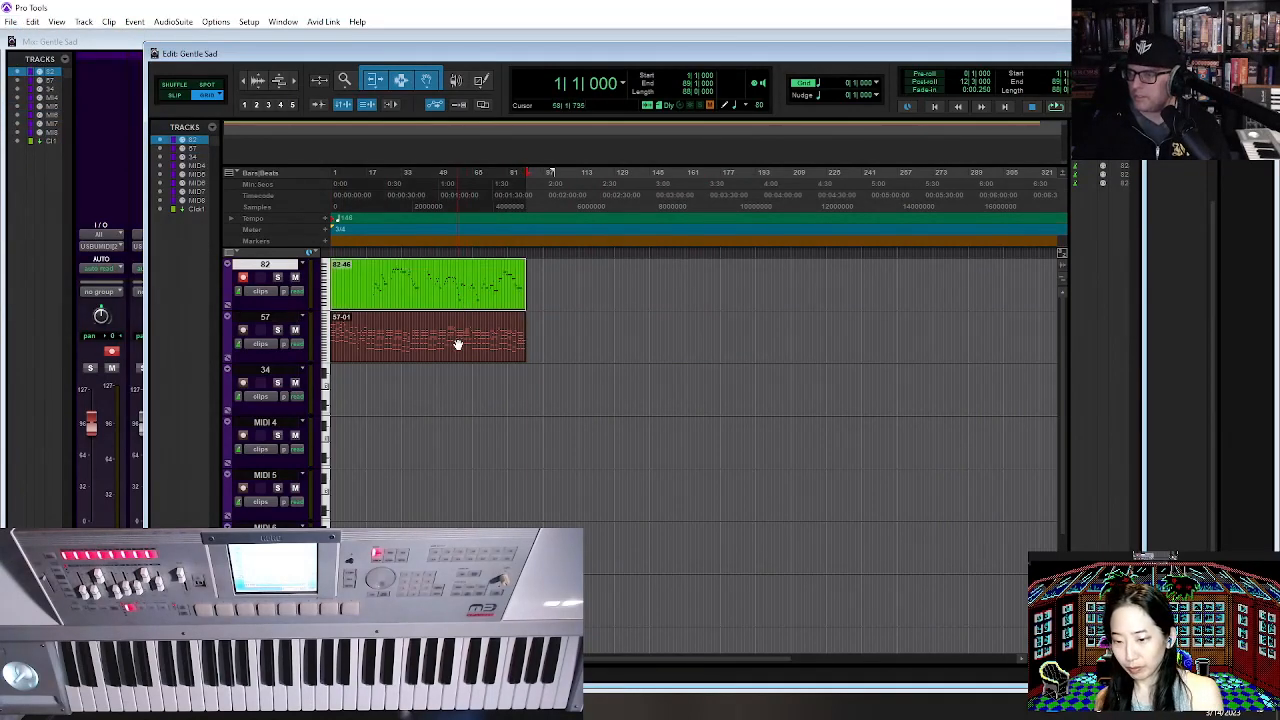
left_click(444, 347, "shift")
key("space")
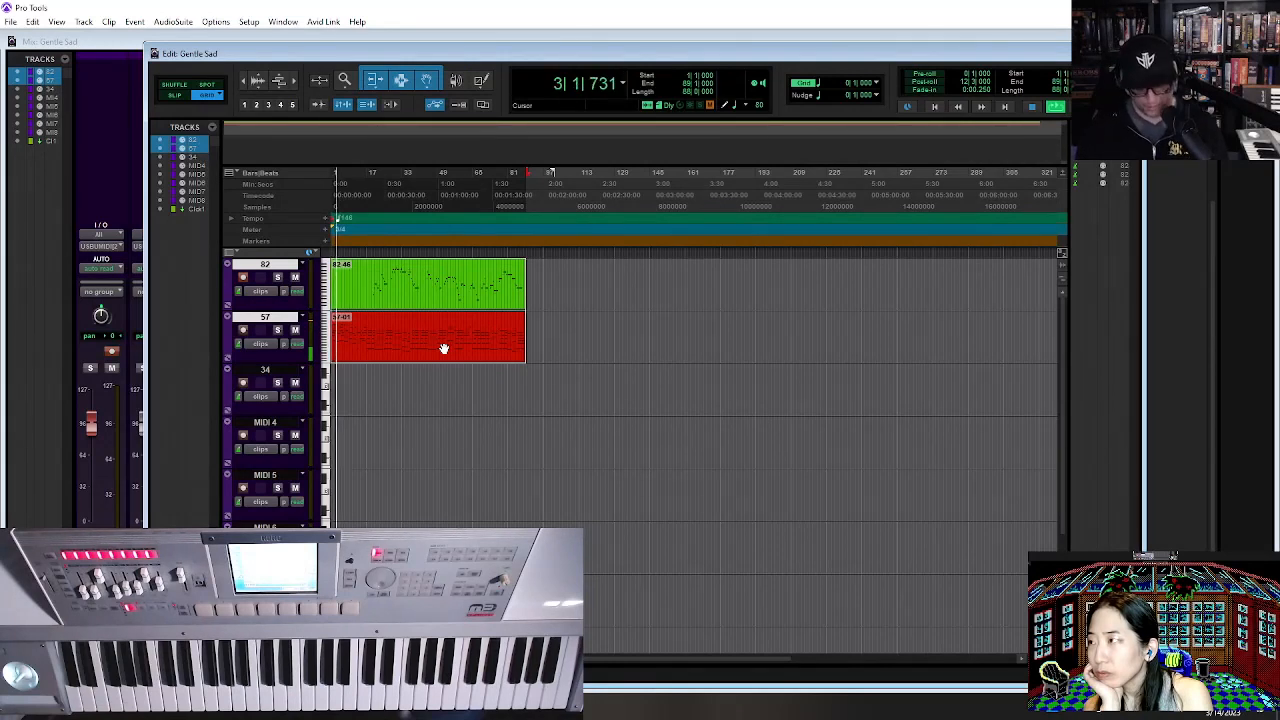
key("space")
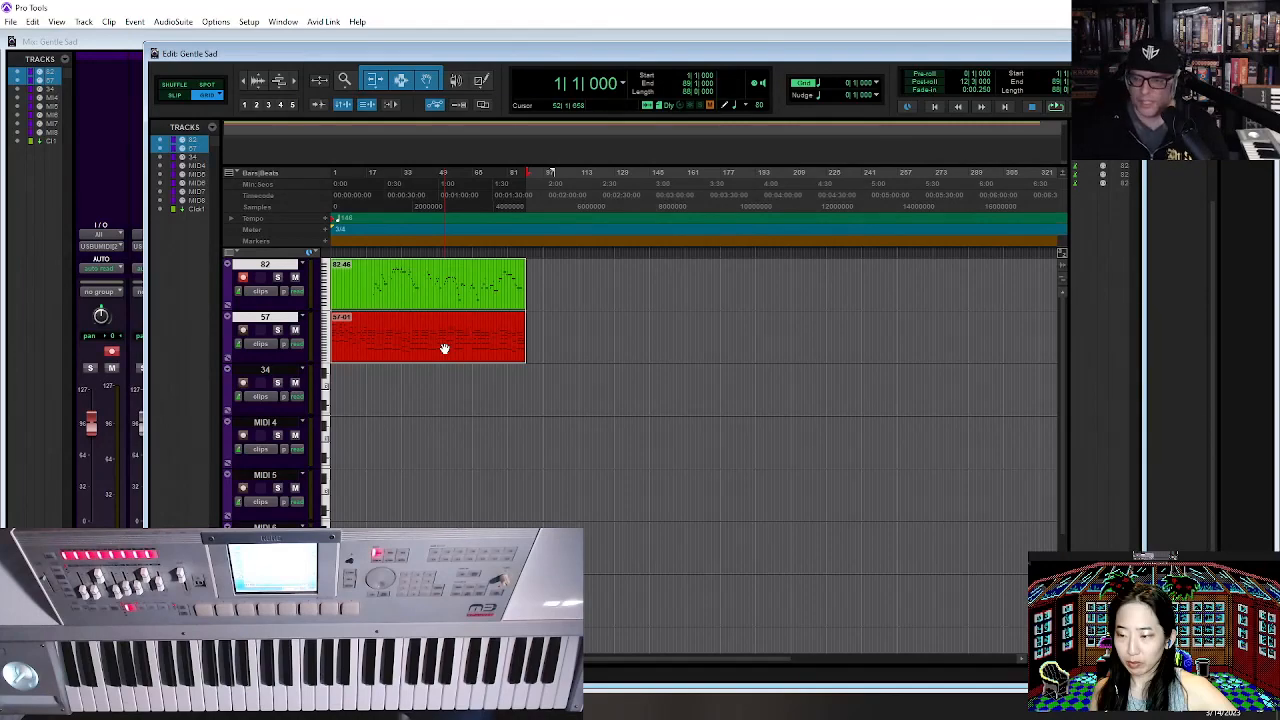
Switch to Firefox and open gog.com in a new tab.
key("alt+Tab")
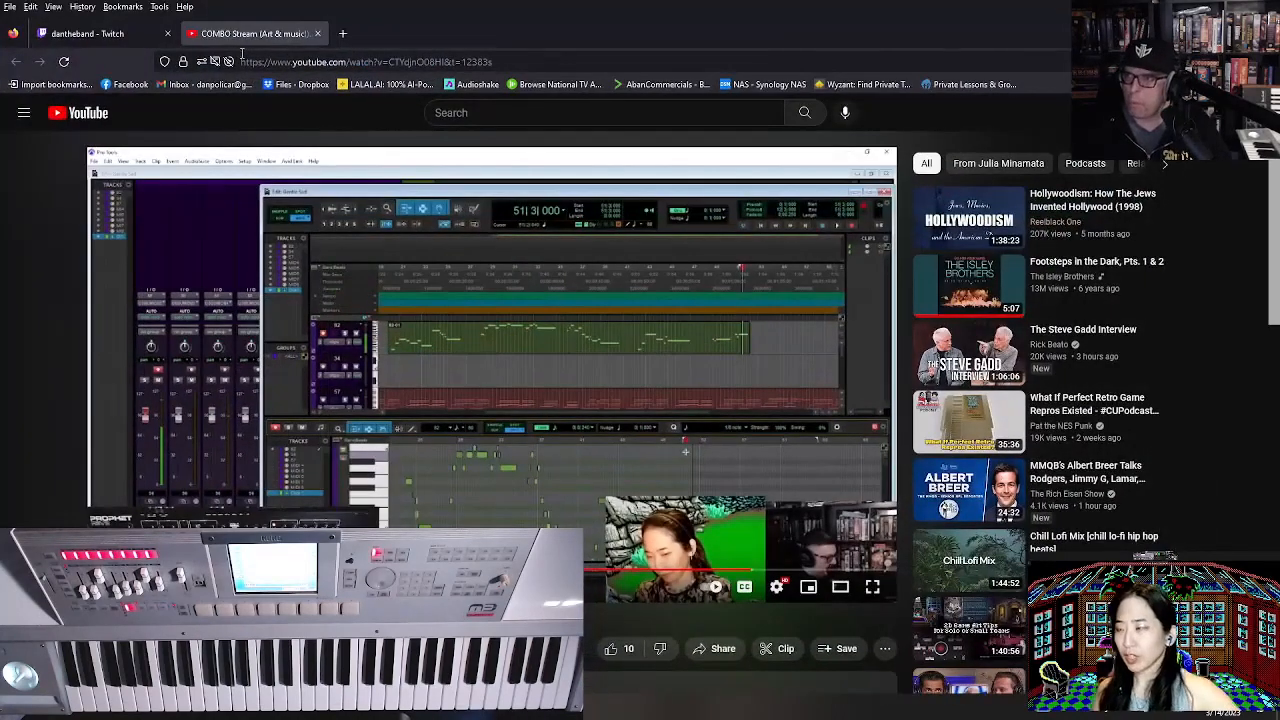
key("ctrl+t")
type("gog.com")
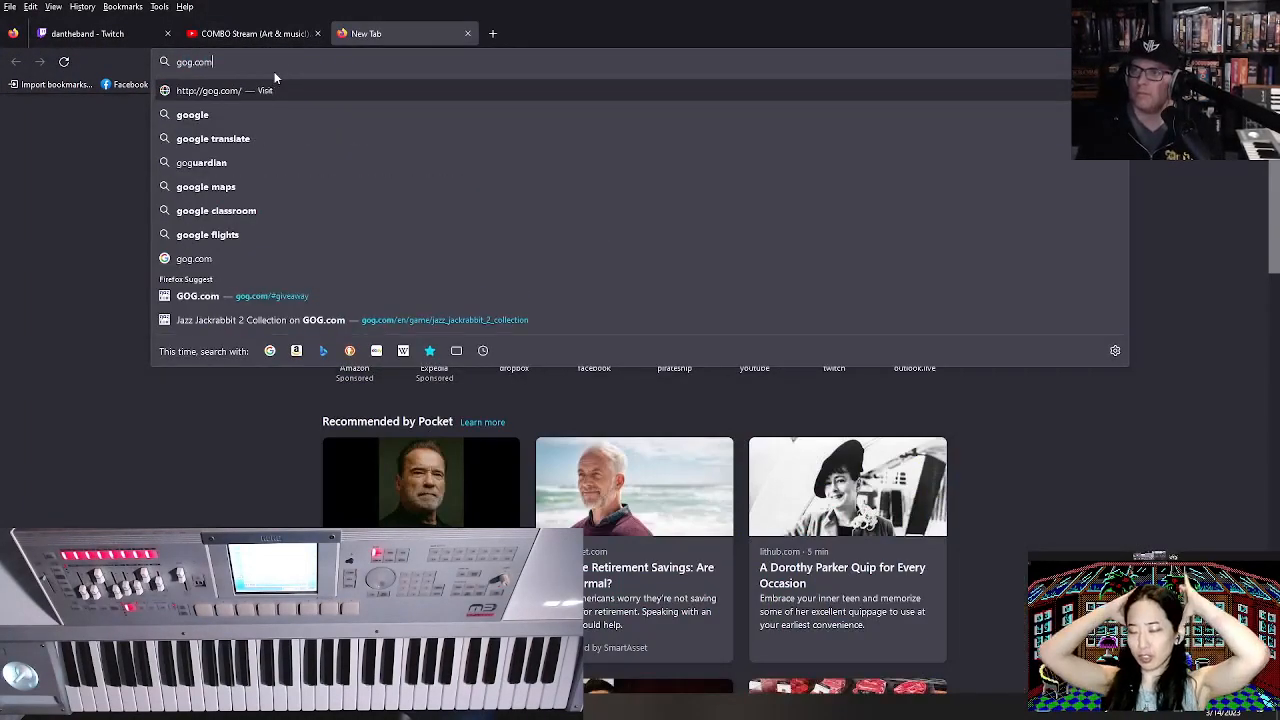
key("Return")
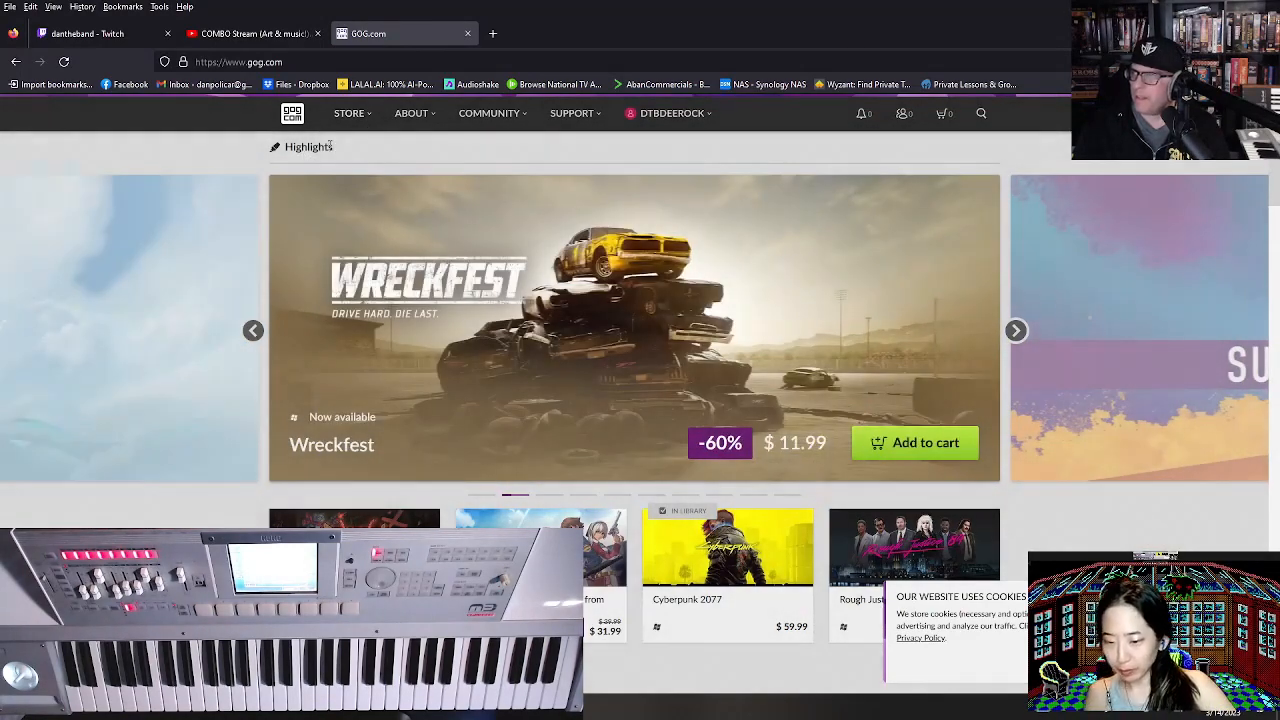
Search the GOG store for "magic carpet" and look over the matching games.
left_click(981, 113)
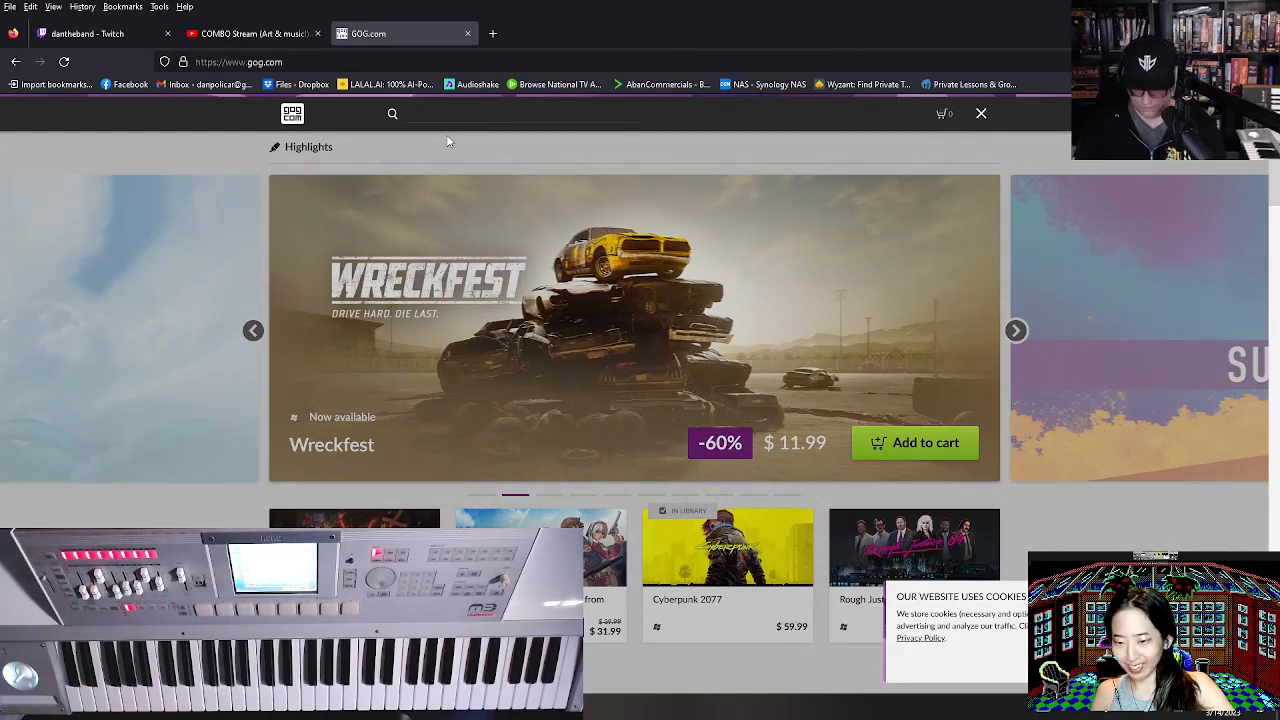
type("magic c")
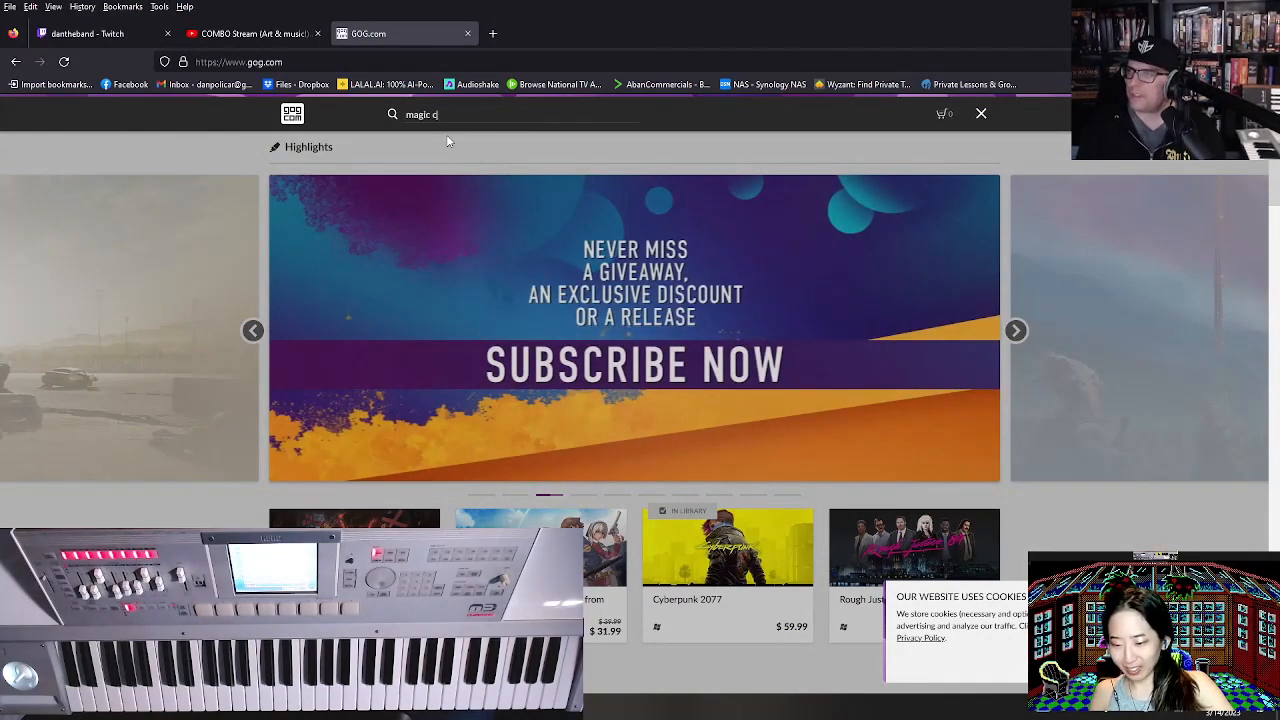
type("arpet")
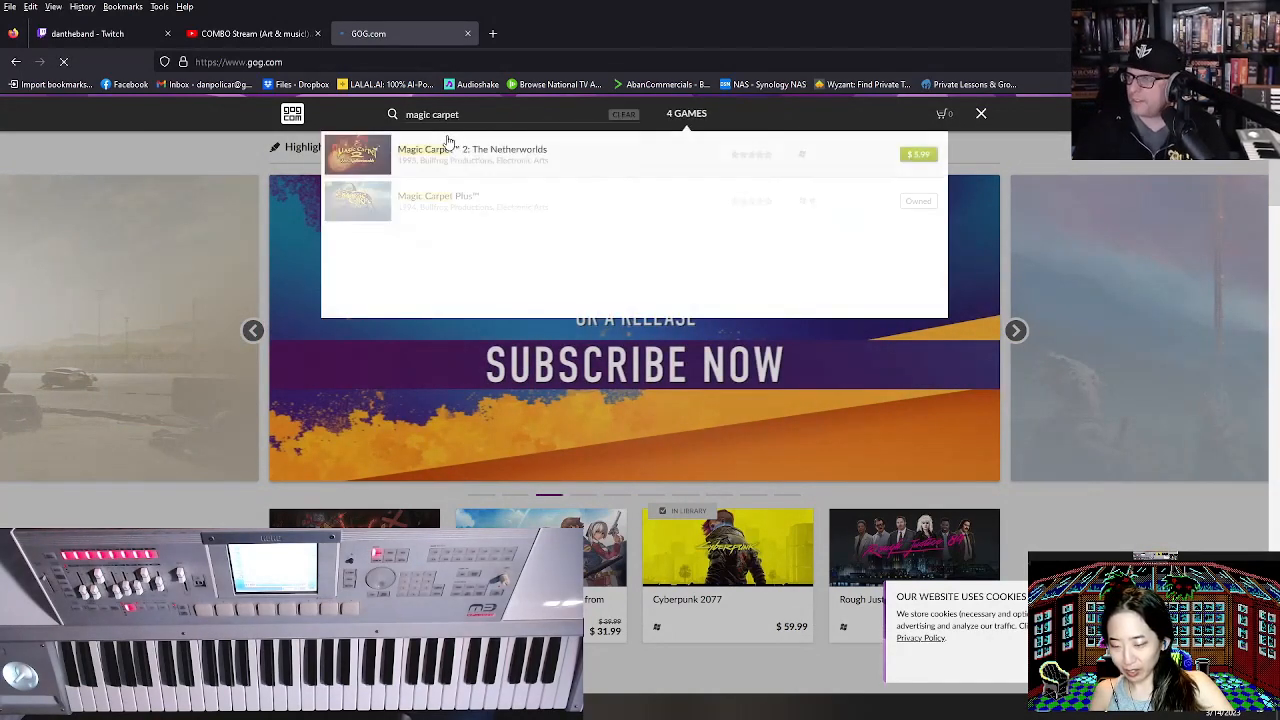
key("Return")
scroll(929, 480, "down", 2)
scroll(929, 480, "up", 2)
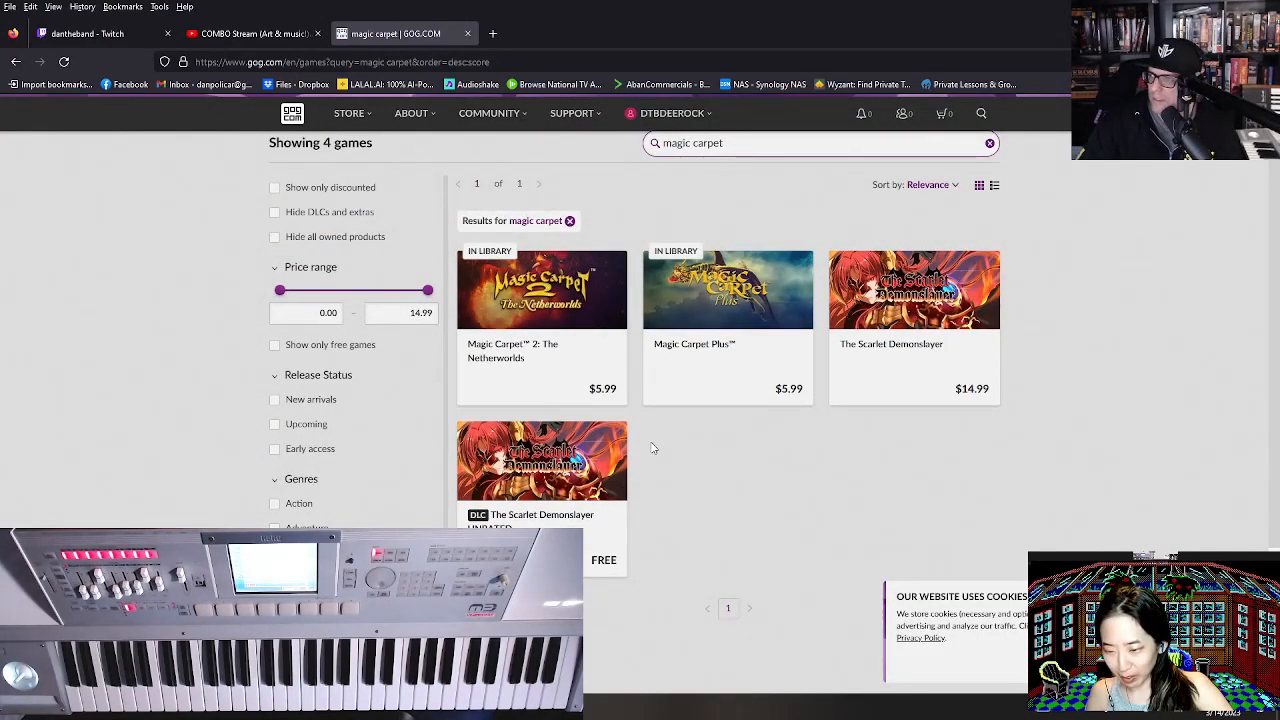
mouse_move(543, 371)
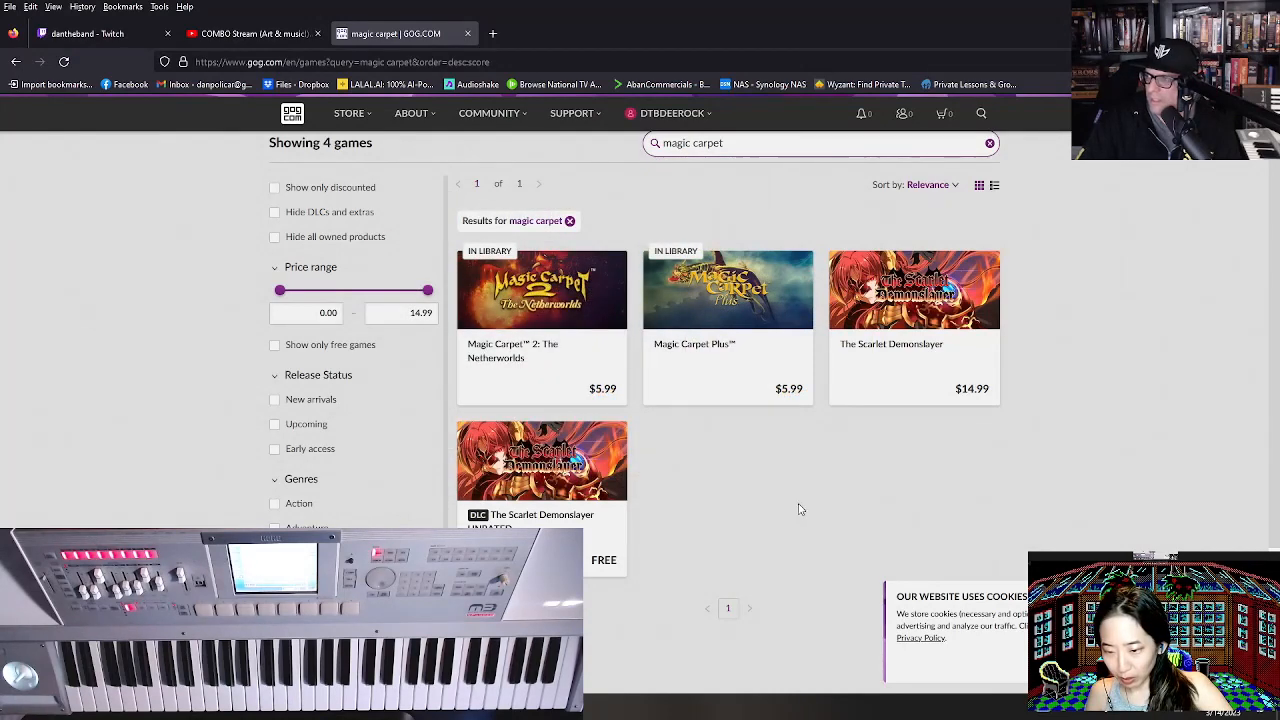
mouse_move(950, 318)
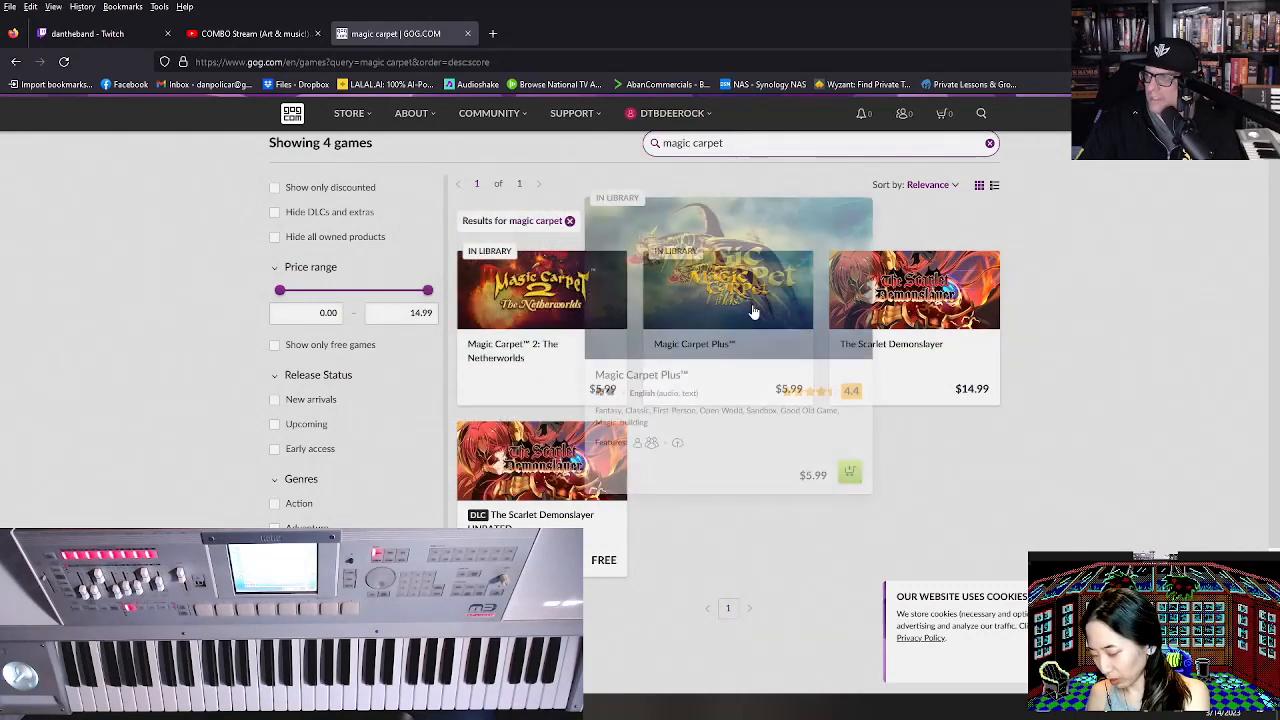
Find and launch the GOG GALAXY desktop app.
key("super")
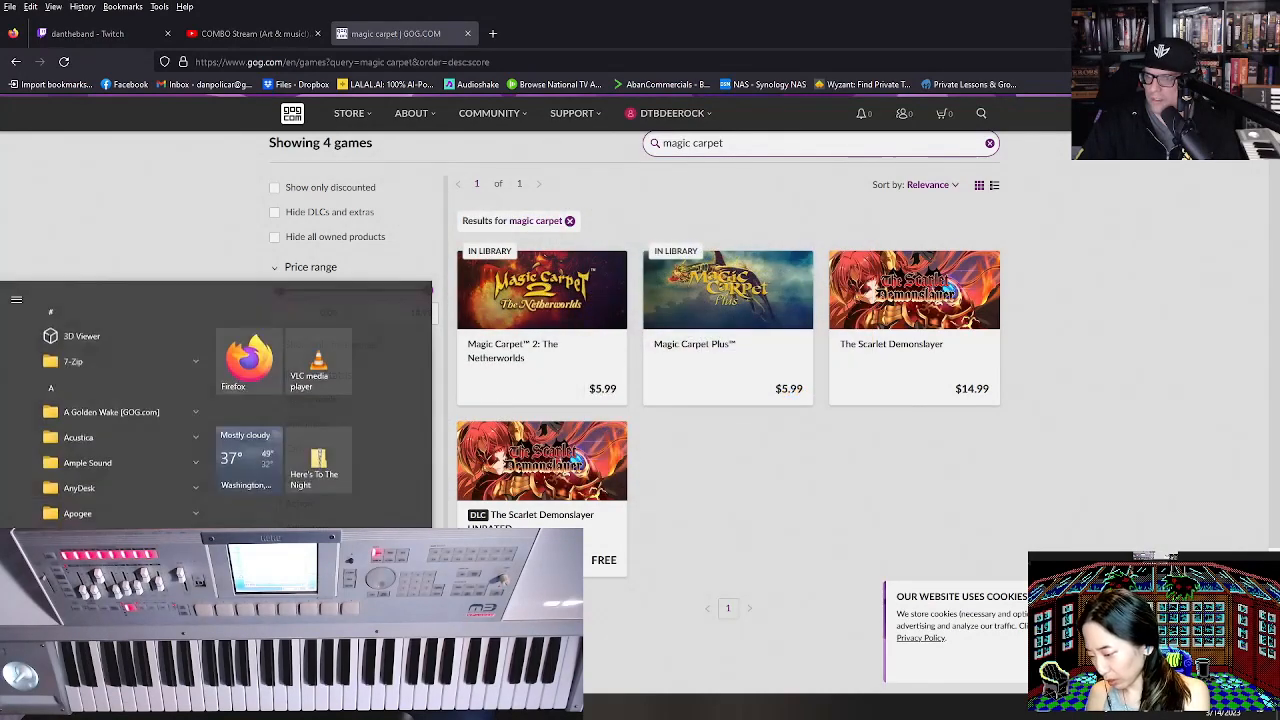
type("gog")
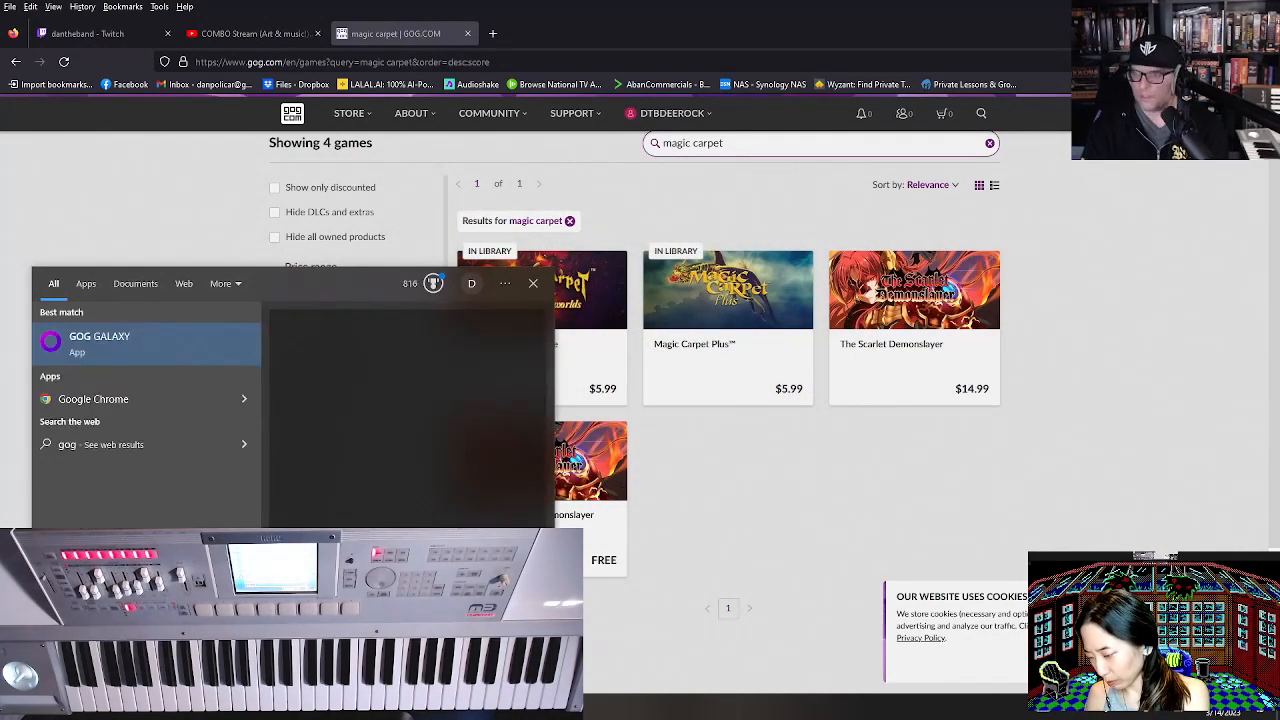
left_click(88, 355)
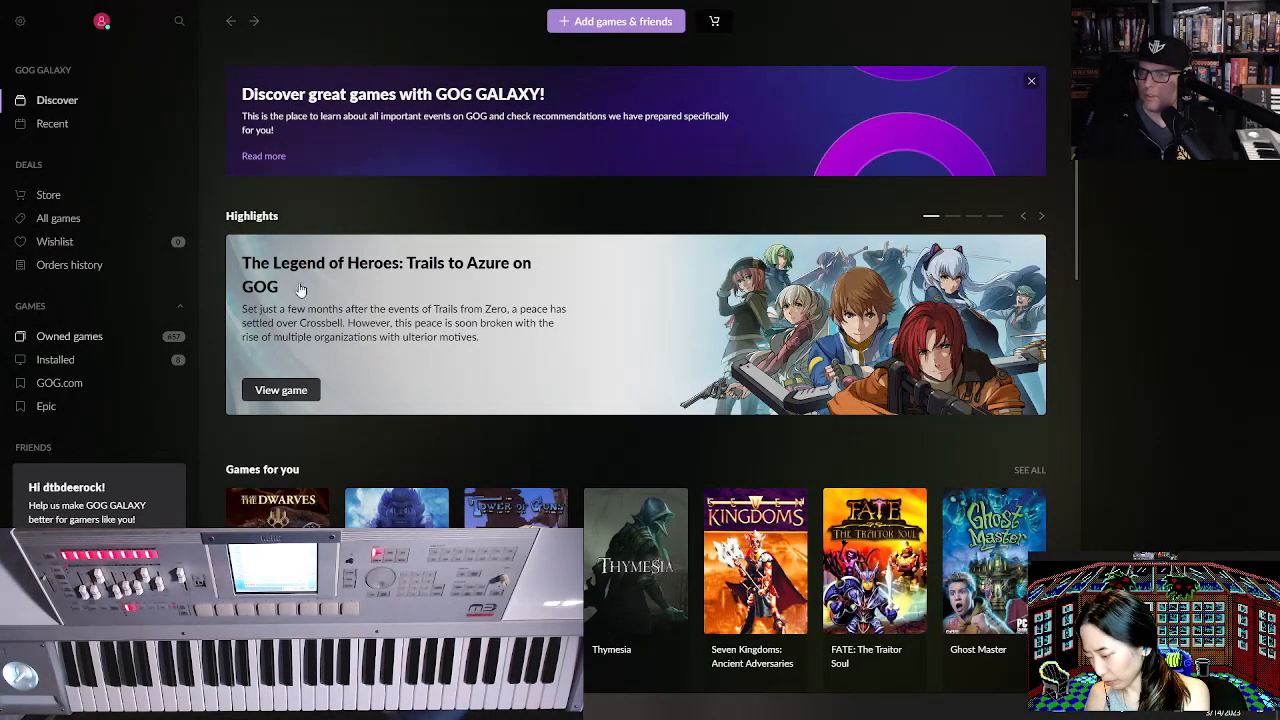
Browse the owned games library and show only the installed games.
scroll(625, 232, "down", 4)
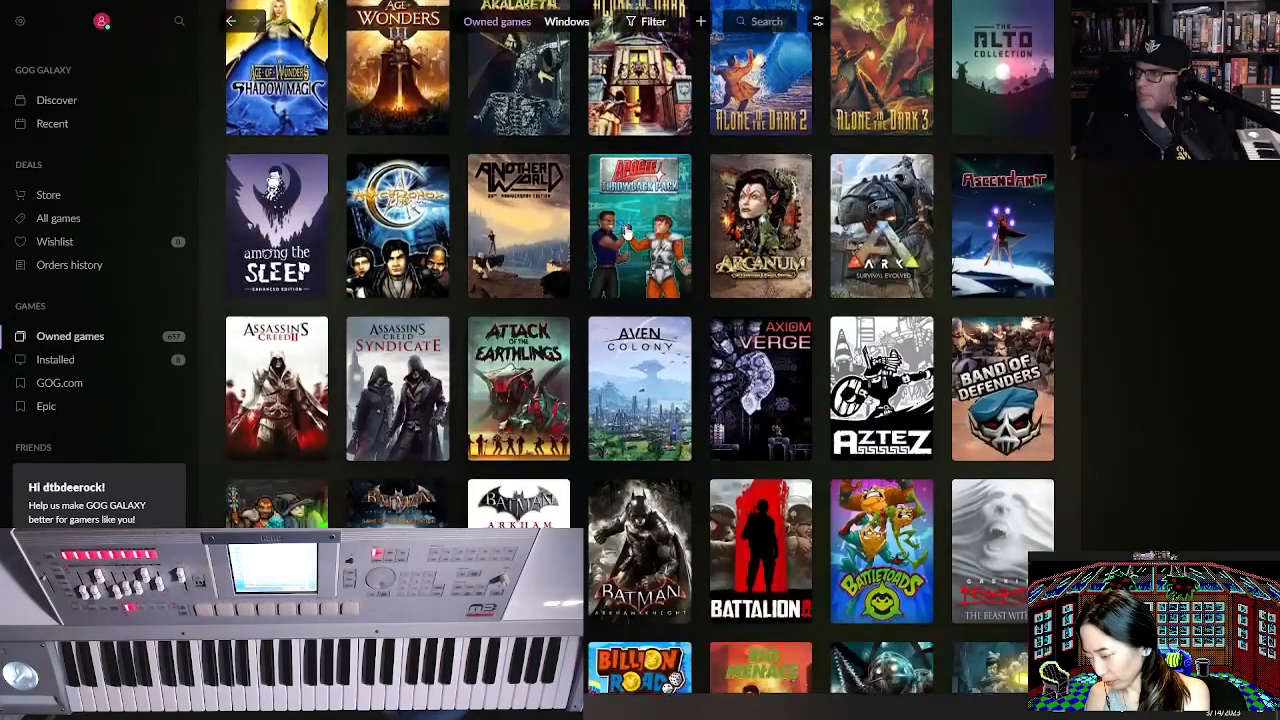
scroll(625, 232, "down", 2)
scroll(600, 400, "down", 12)
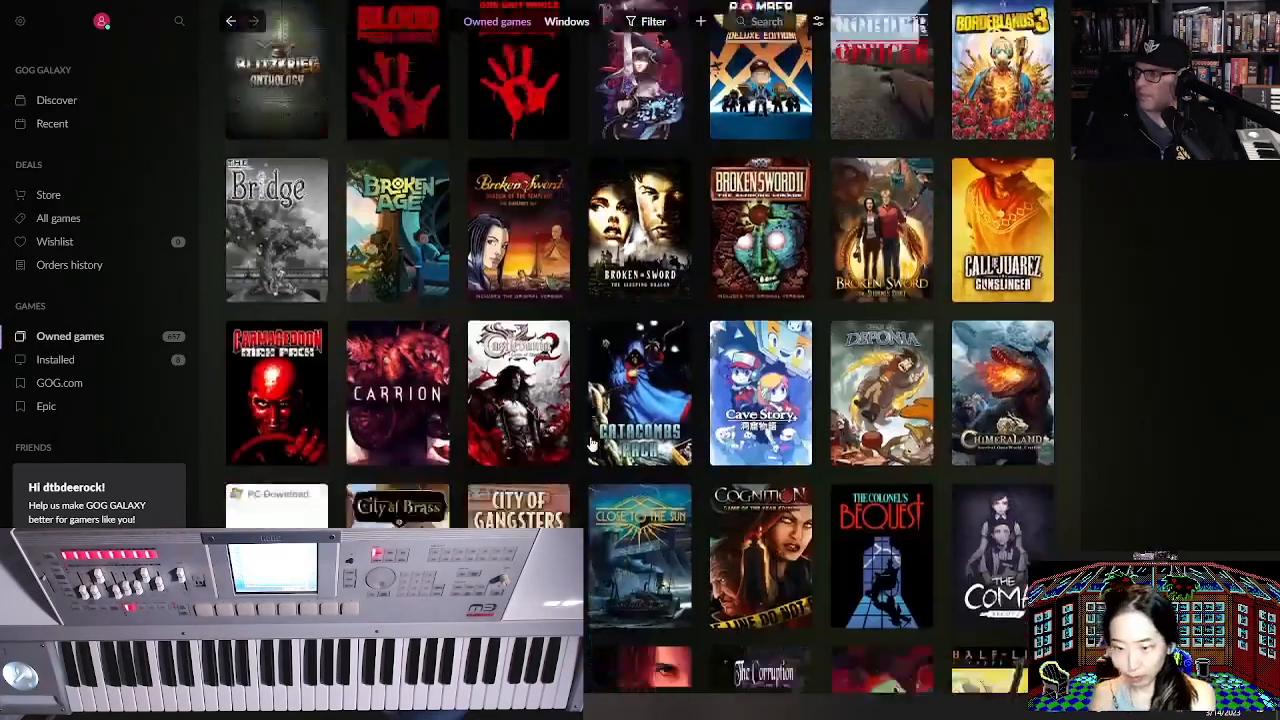
scroll(590, 440, "down", 3)
scroll(589, 436, "up", 5)
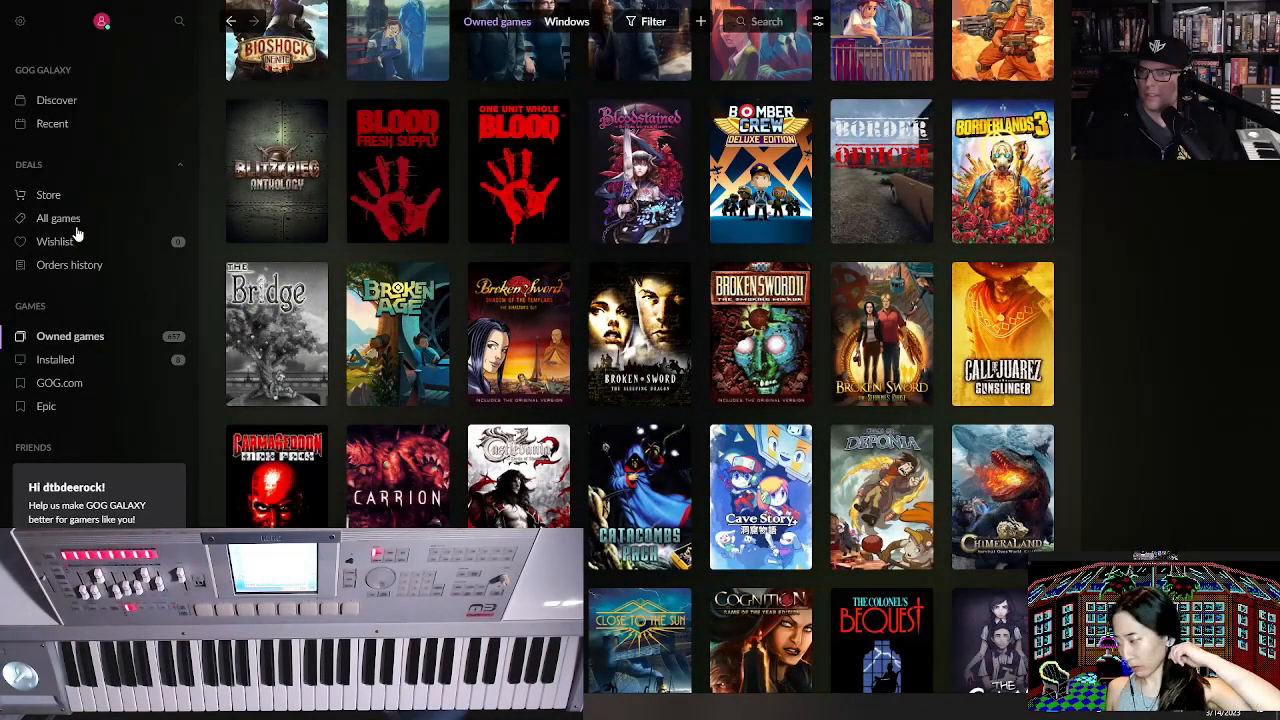
left_click(62, 361)
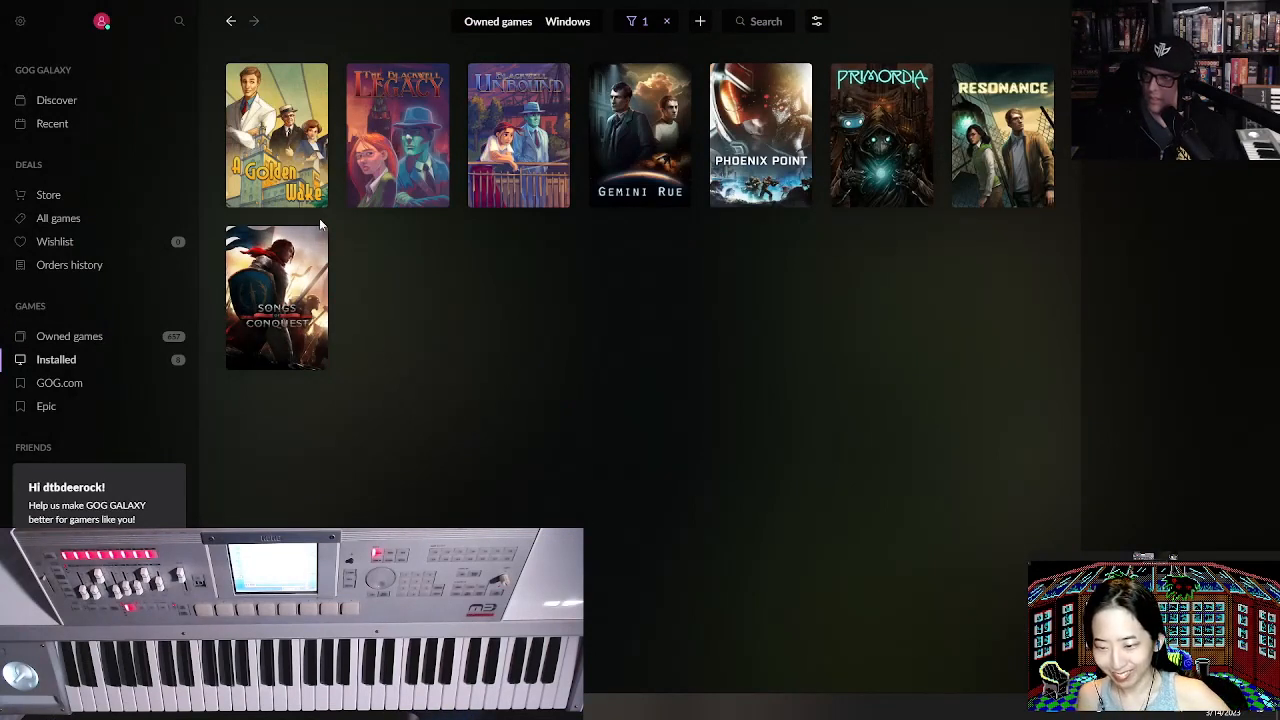
left_click_drag(374, 186, 500, 171)
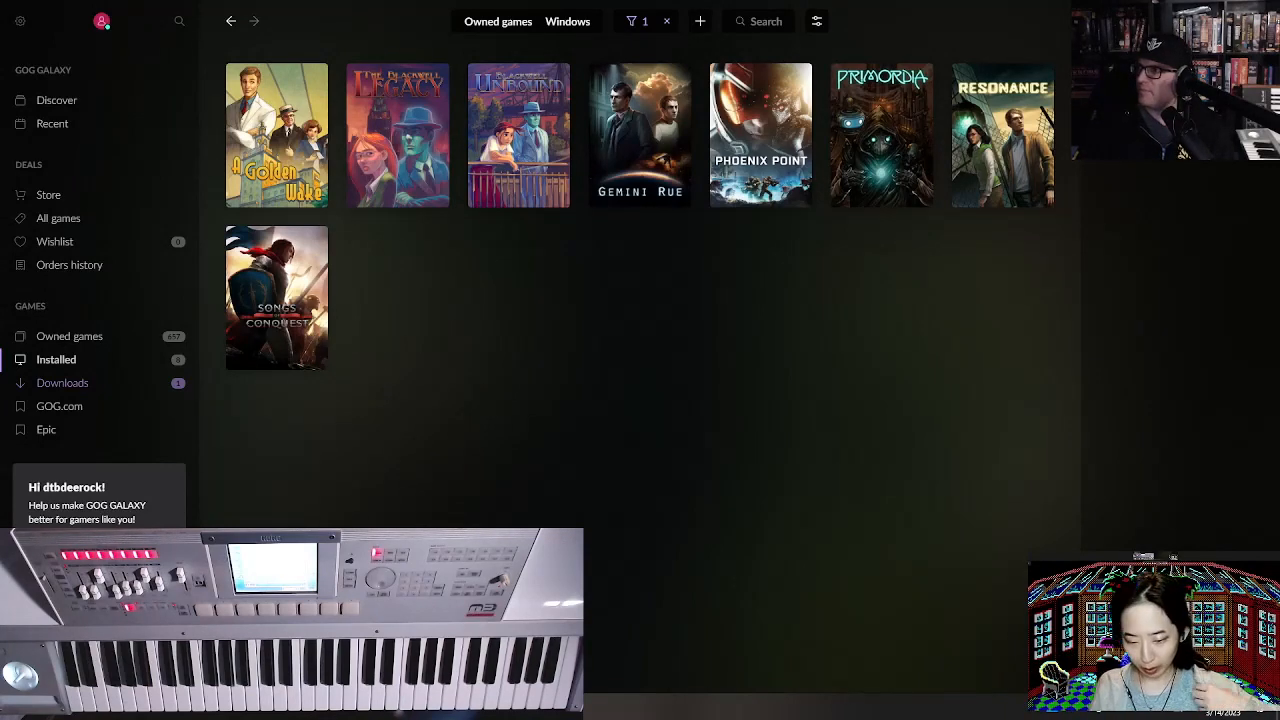
Switch back to the Gentle Sad session in Pro Tools.
key("alt+Tab")
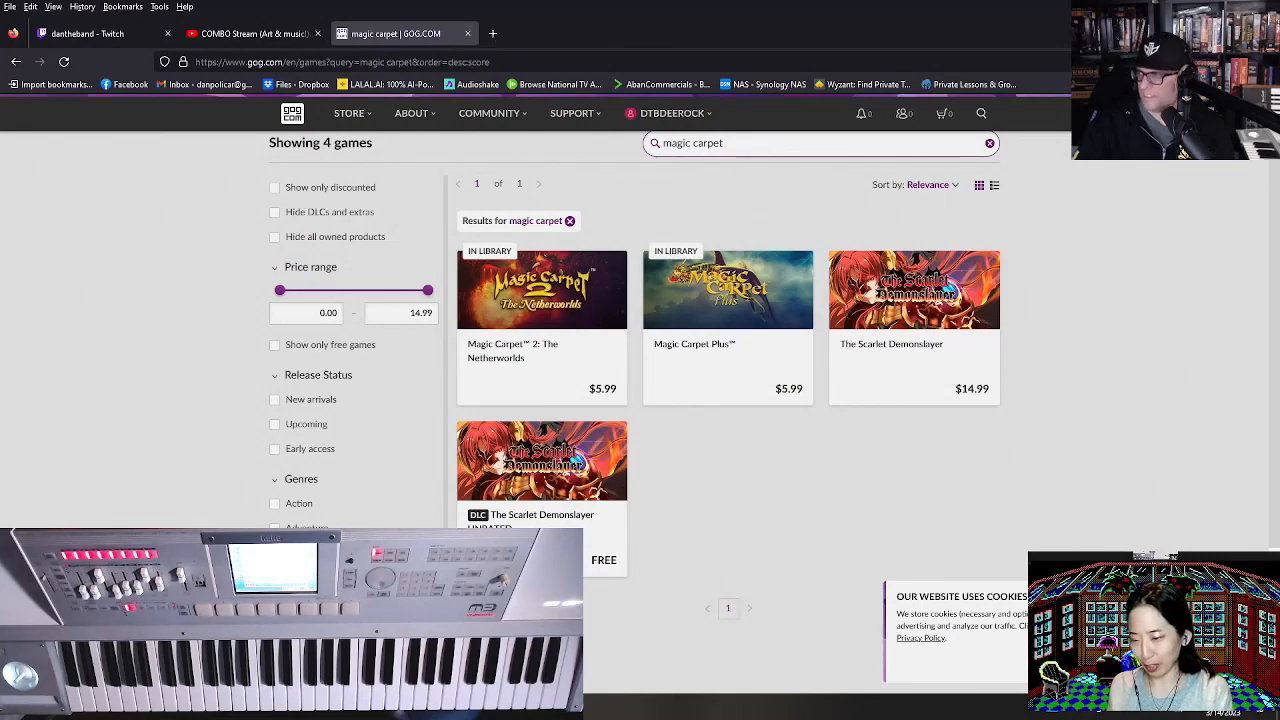
key("alt+Tab")
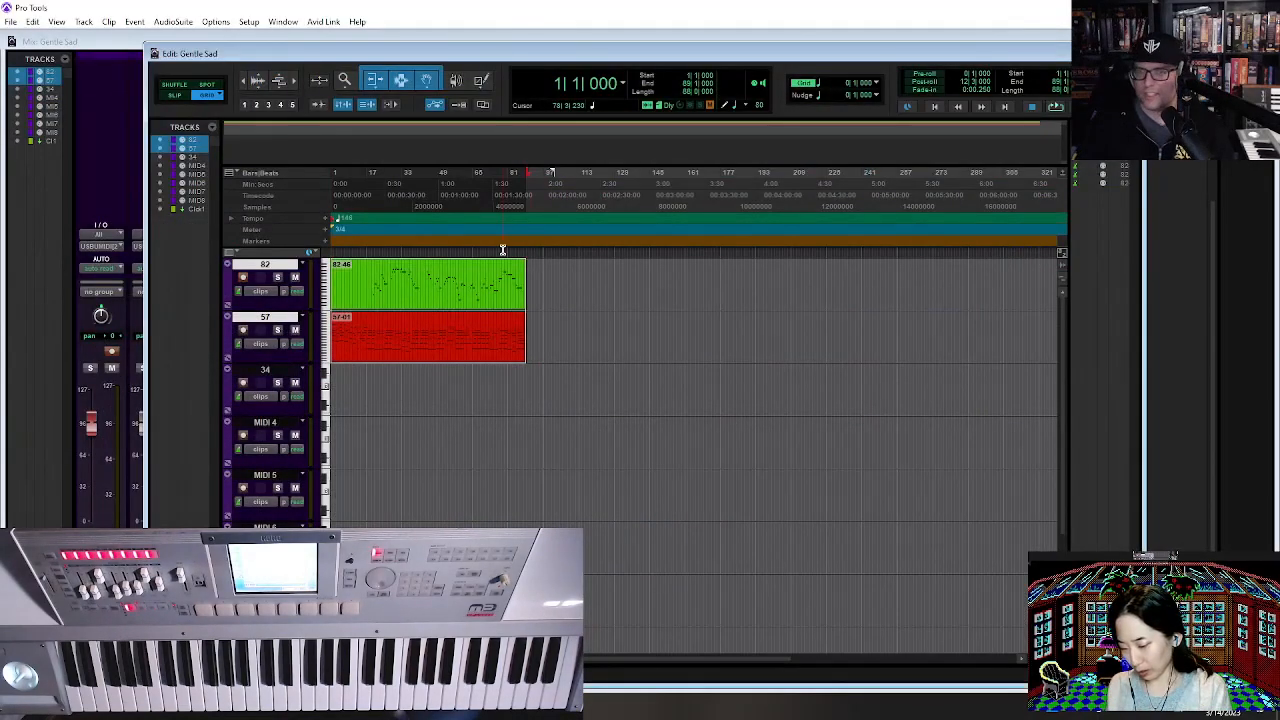